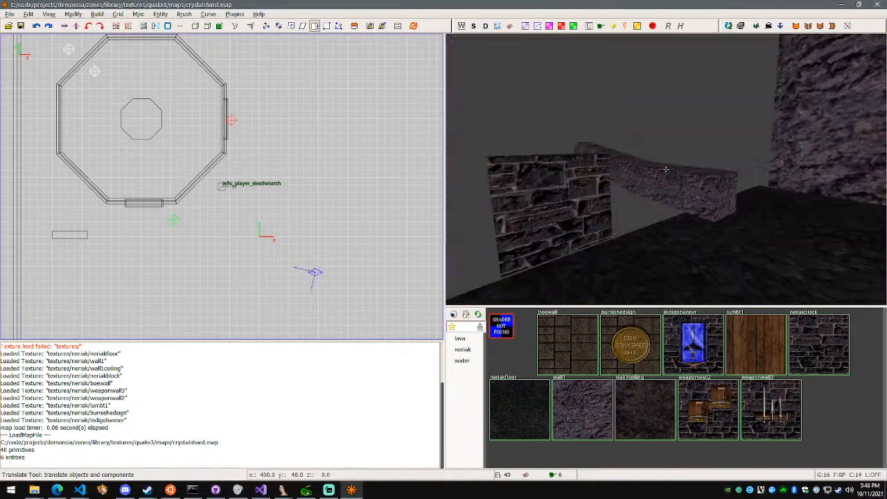
Examine the brick and rock walkway brushes and loose blocks around the open sides of the room
key(s)
key(w)
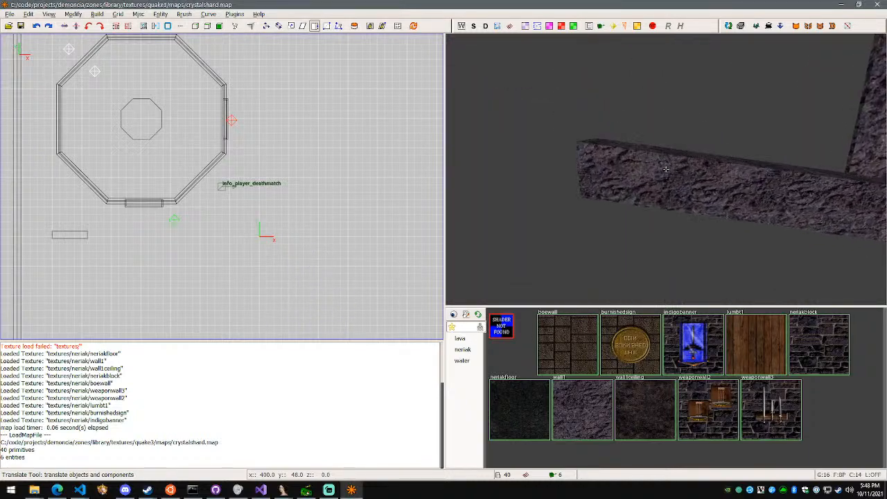
key(w)
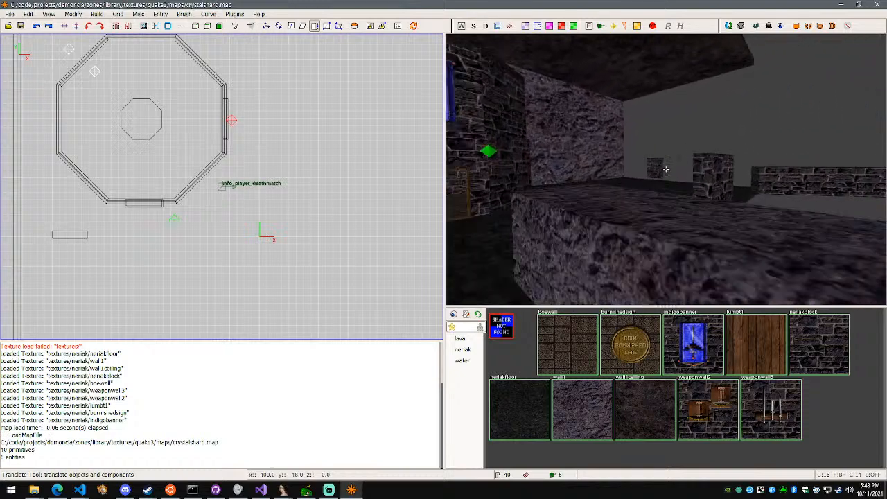
right_click(666, 169)
right_click(665, 173)
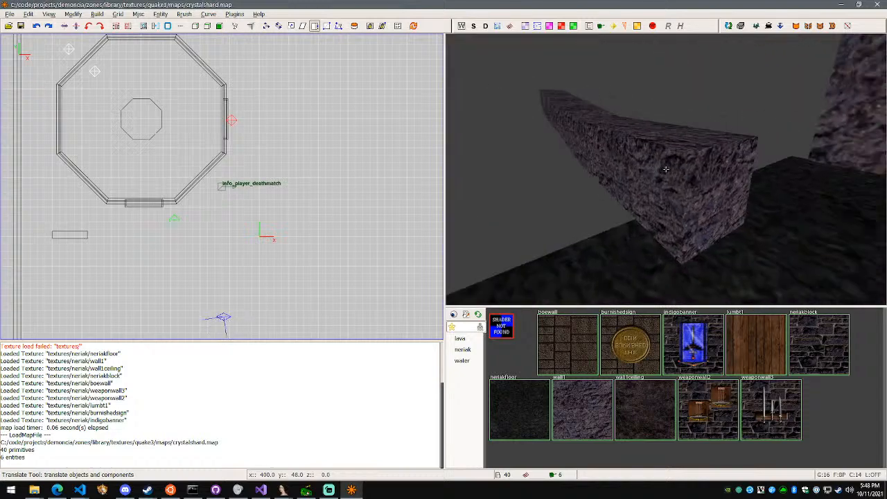
key(w)
key(w)
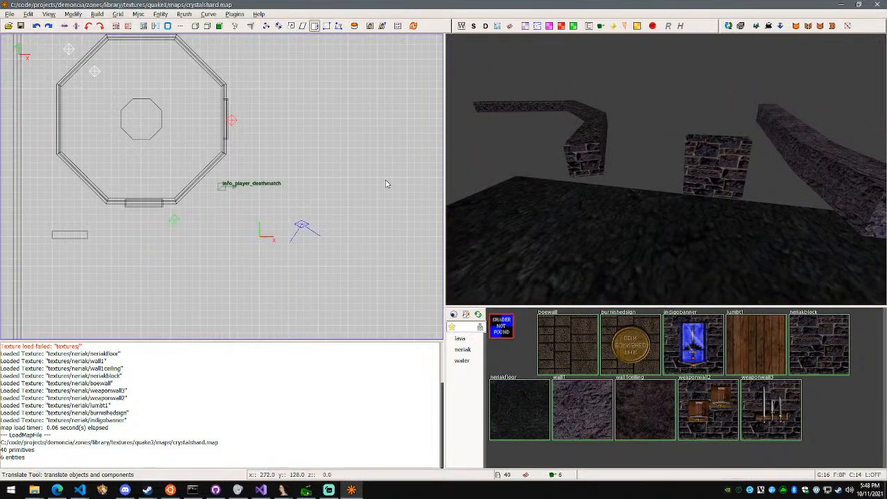
scroll(386, 183, down, 5)
right_click(635, 191)
key(w)
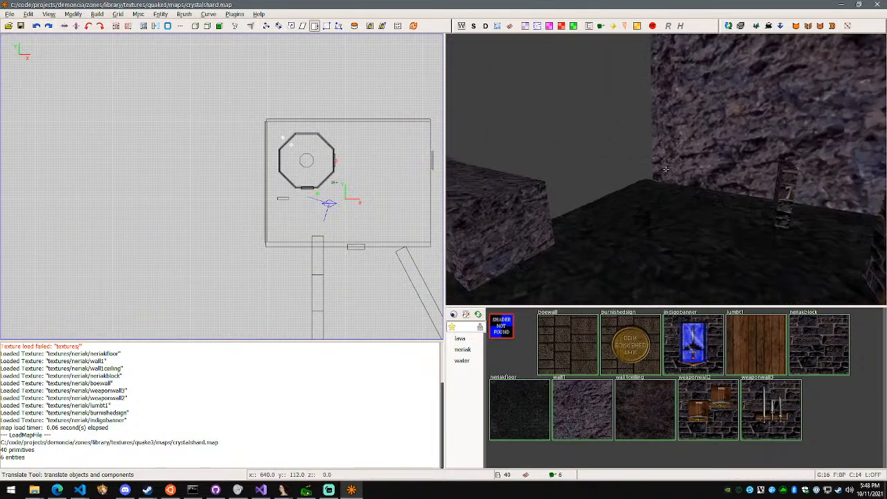
key(w)
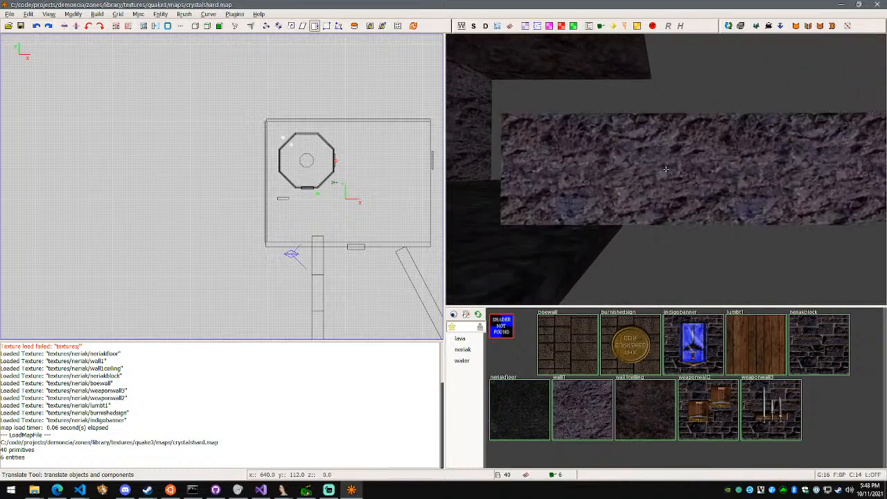
key(w)
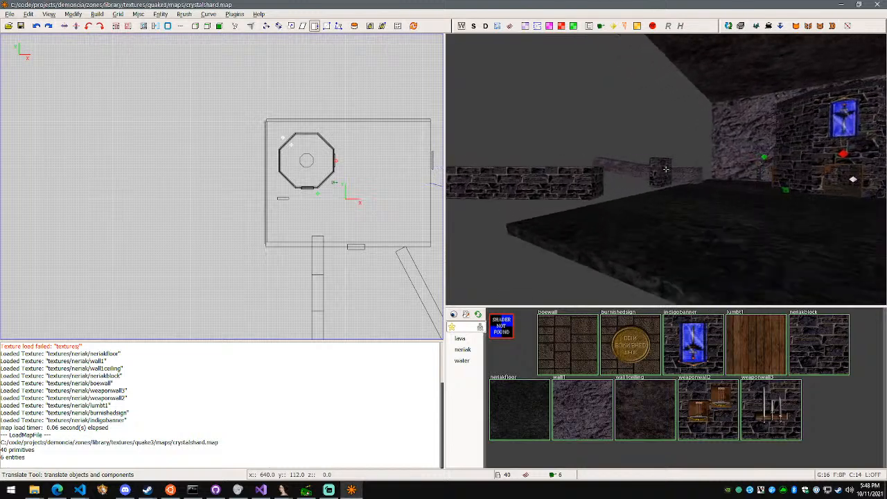
Delete the brick and rock walkway brushes and the loose blocks along the room's open south and east sides
right_click(665, 172)
key(Delete)
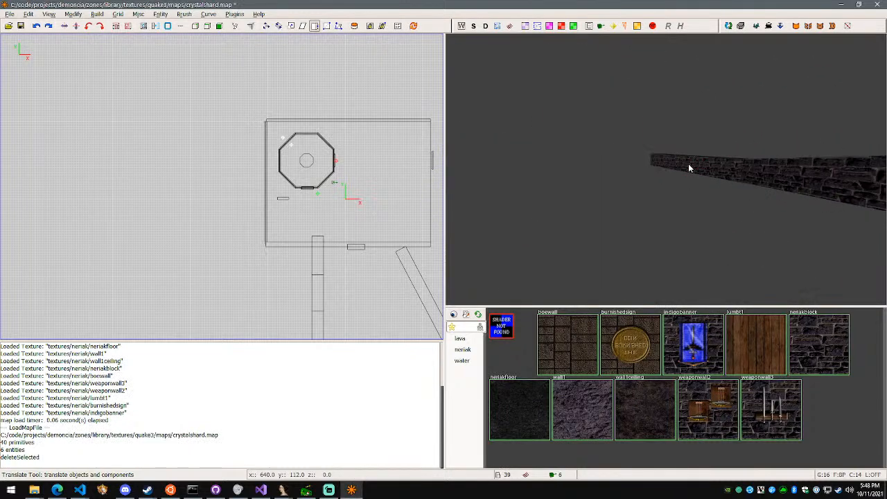
key(Delete)
right_click(814, 194)
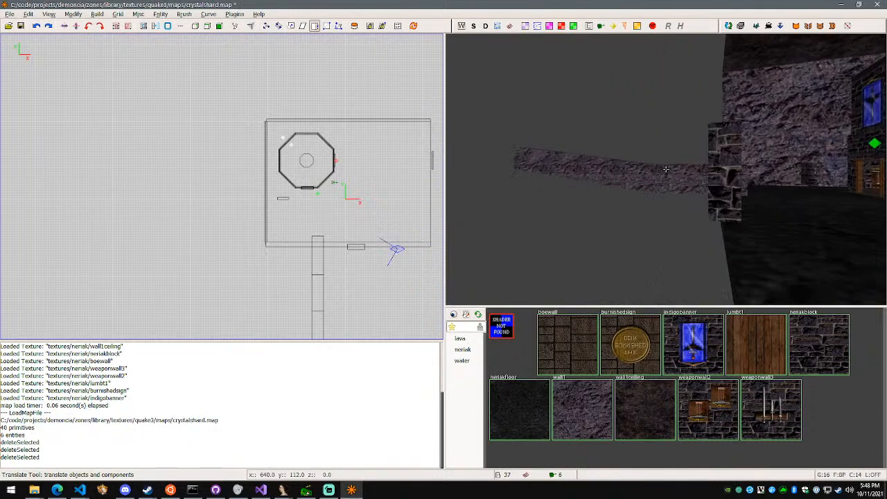
shift+click(714, 189)
key(Delete)
shift+click(551, 170)
key(Delete)
right_click(551, 170)
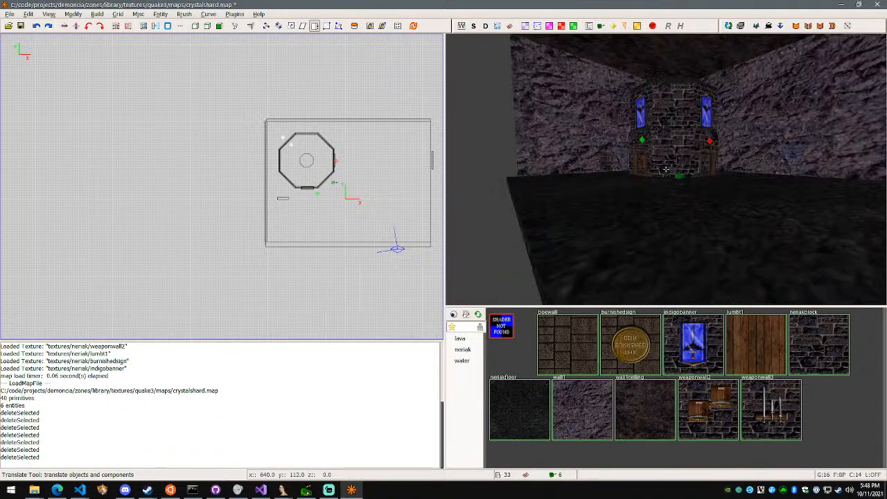
key(d)
key(w)
right_click(665, 169)
shift+click(656, 168)
key(Delete)
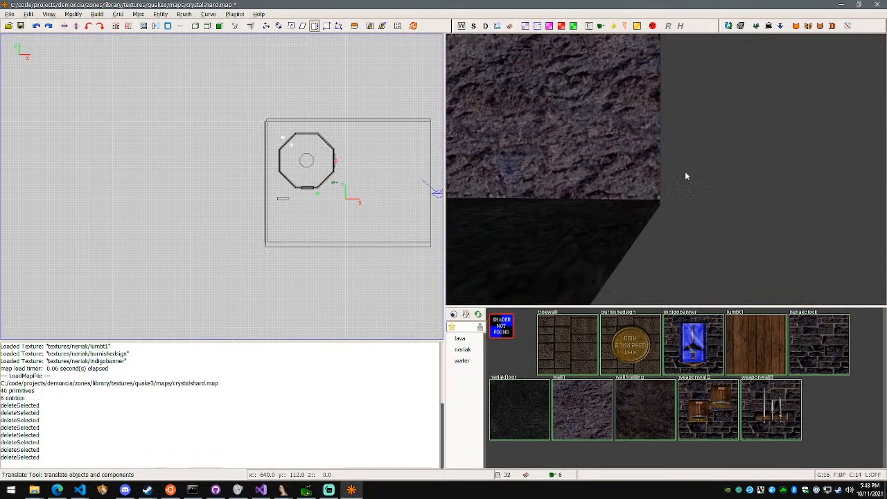
Duplicate the small brick block on the floor near the octagonal building and move the copy 160 units along X
right_click(686, 175)
key(d)
key(w)
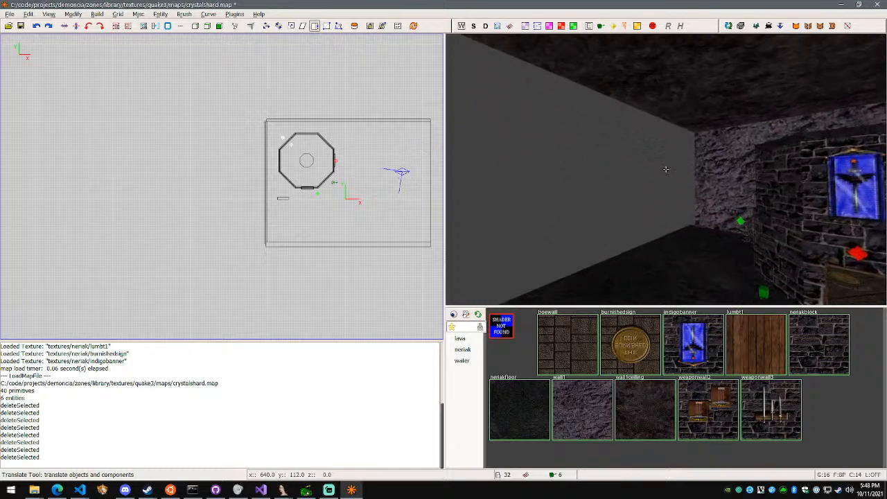
key(a)
right_click(665, 169)
shift+click(619, 155)
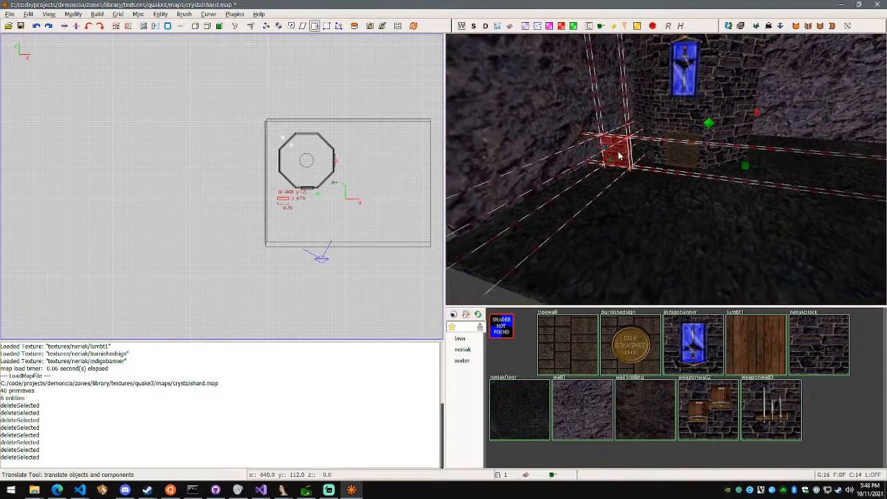
key(space)
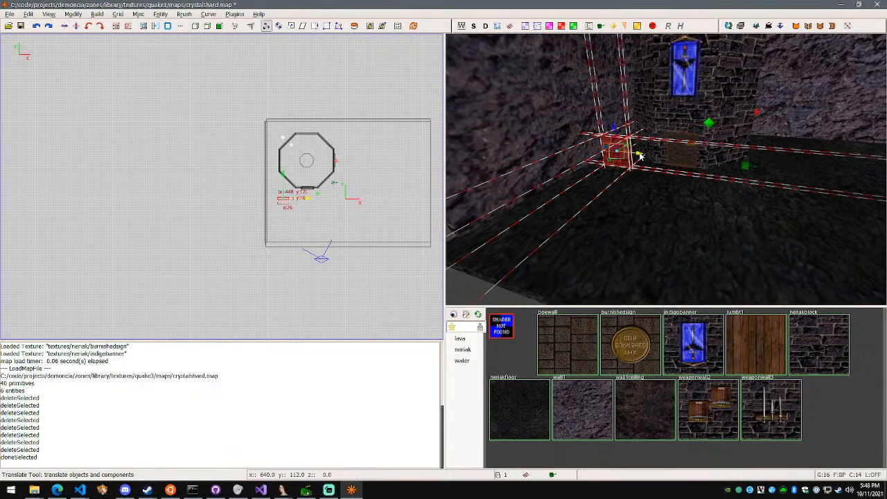
drag(640, 157, 701, 169)
Move the brick block copy -288 units along Y and -144 units along X, onto the room's open south edge
right_click(666, 169)
key(w)
key(d)
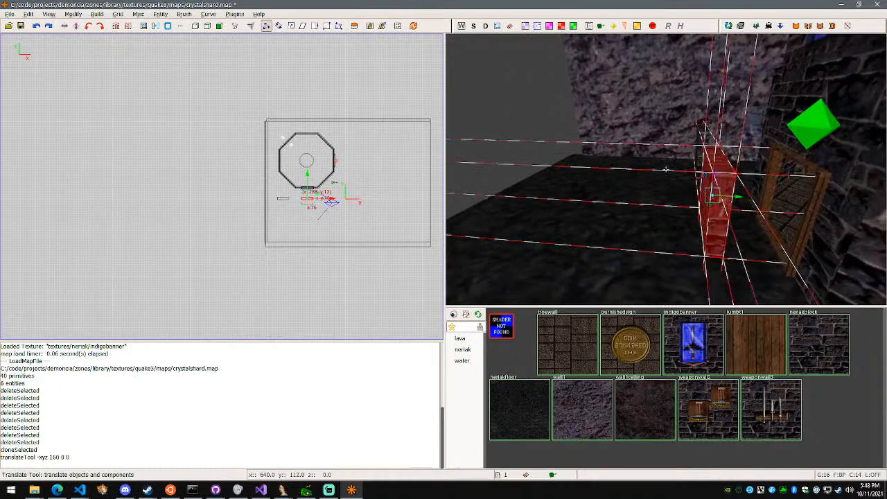
mouse_move(740, 201)
mouse_down()
mouse_move(544, 191)
mouse_move(491, 199)
mouse_up()
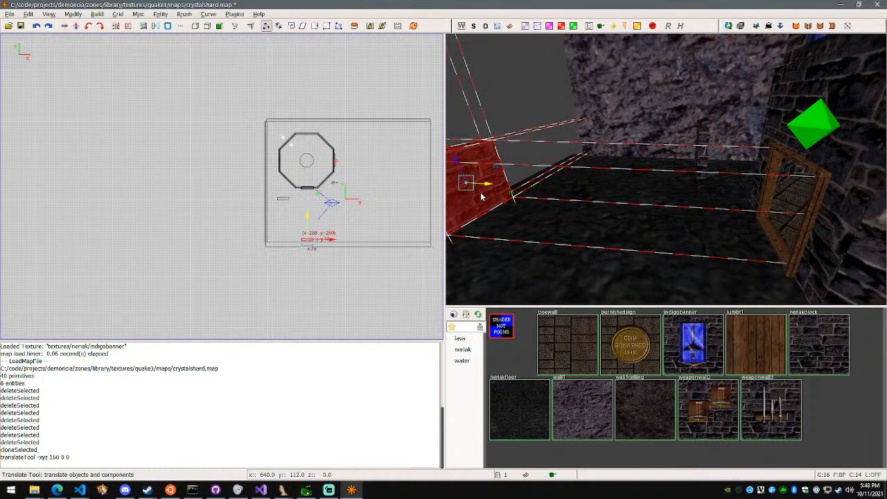
right_click(466, 195)
key(a)
key(s)
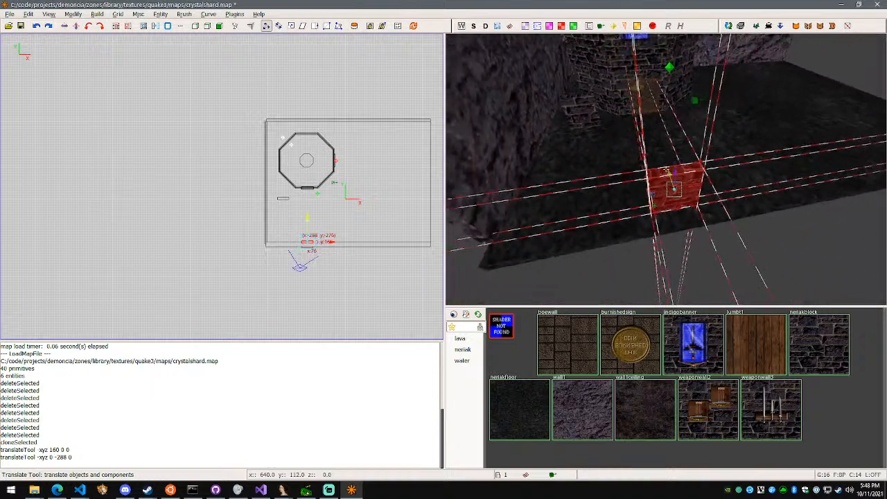
key(d)
right_click(666, 171)
drag(681, 161, 585, 162)
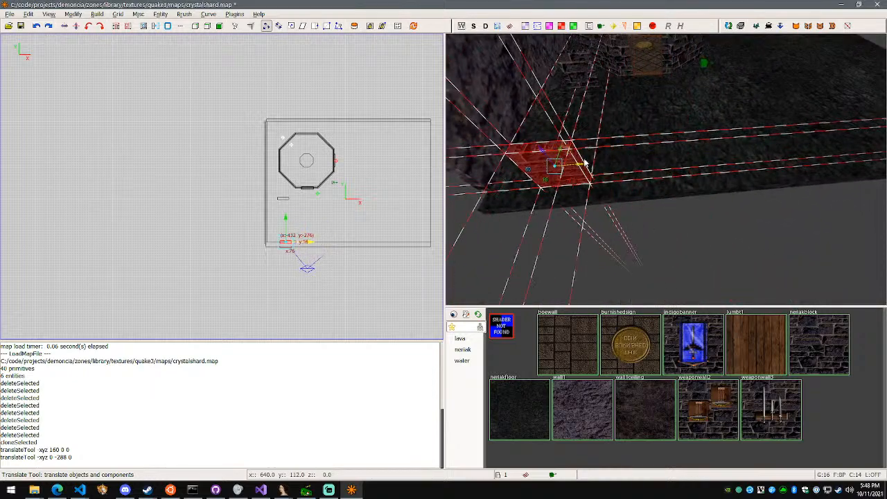
right_click(621, 152)
key(d)
key(a)
right_click(666, 170)
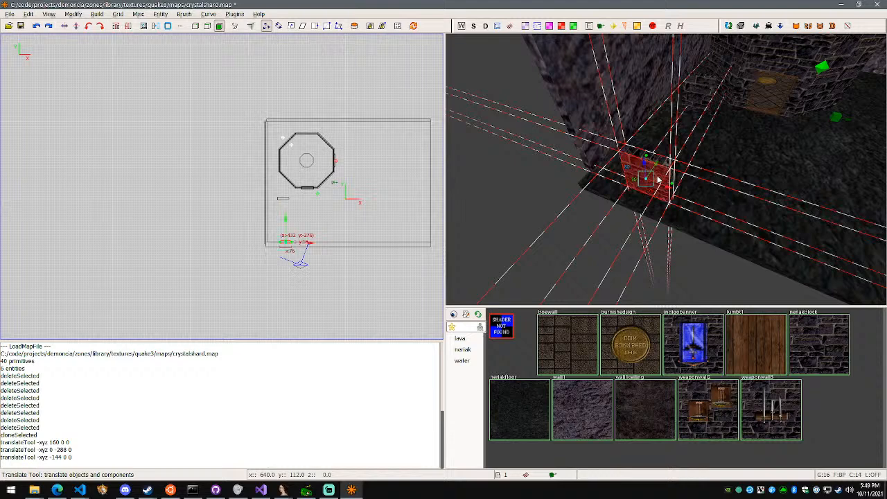
key(Escape)
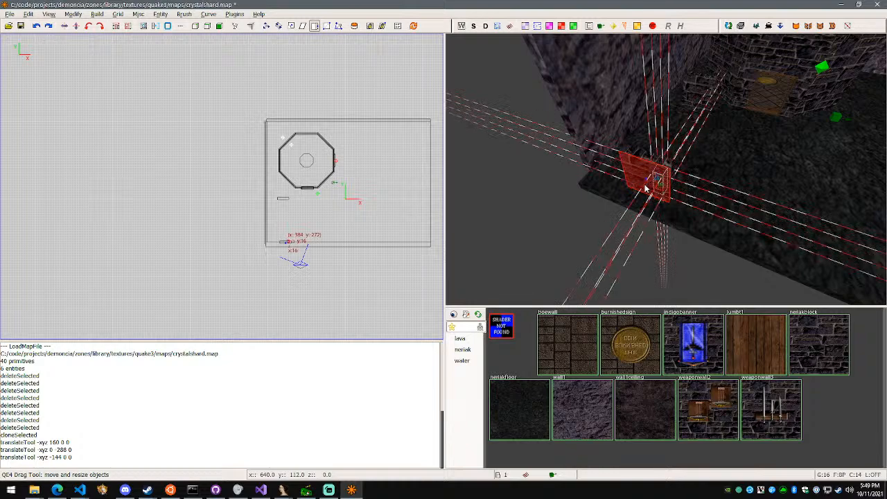
key(ctrl+z)
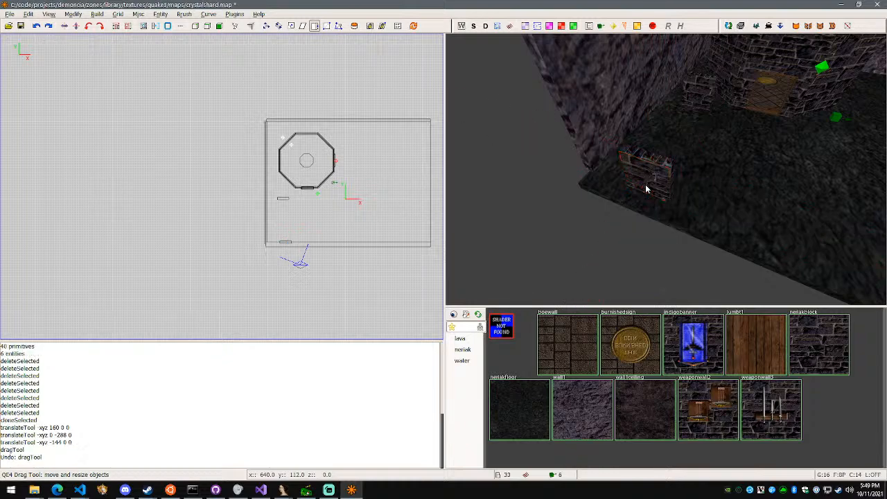
shift+click(651, 182)
right_drag(651, 181, 667, 173)
Stretch the brick block copy outward from the south edge into a walkway 752 units long along Y
drag(687, 182, 495, 272)
key(ctrl+z)
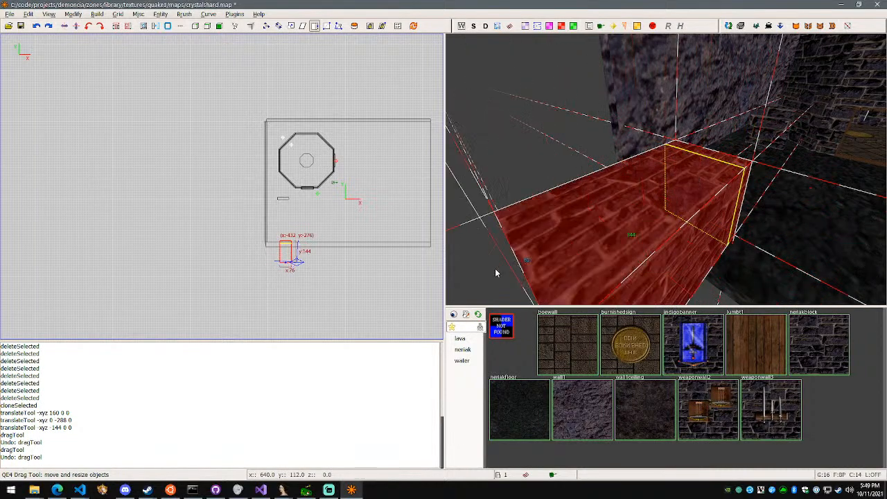
scroll(611, 236, down, 3)
right_drag(657, 219, 665, 169)
key(a)
drag(658, 153, 447, 307)
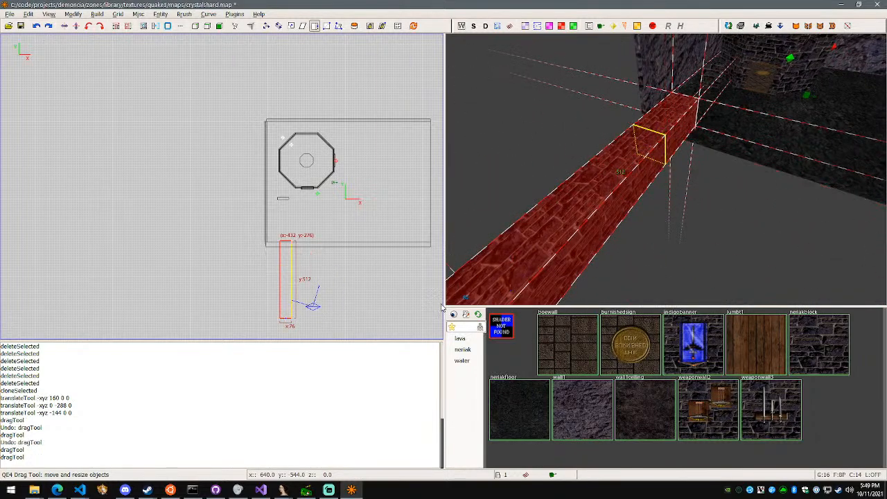
right_drag(471, 291, 666, 169)
key(s)
key(a)
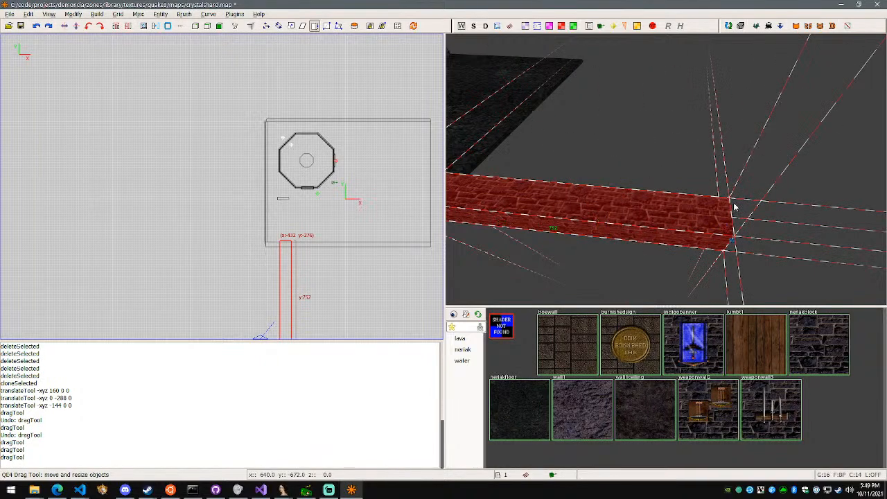
Duplicate the long brick walkway and move the copy 832 units along X
key(w)
right_drag(735, 207, 666, 169)
key(s)
key(w)
drag(670, 175, 471, 173)
right_drag(539, 172, 666, 169)
key(w)
key(a)
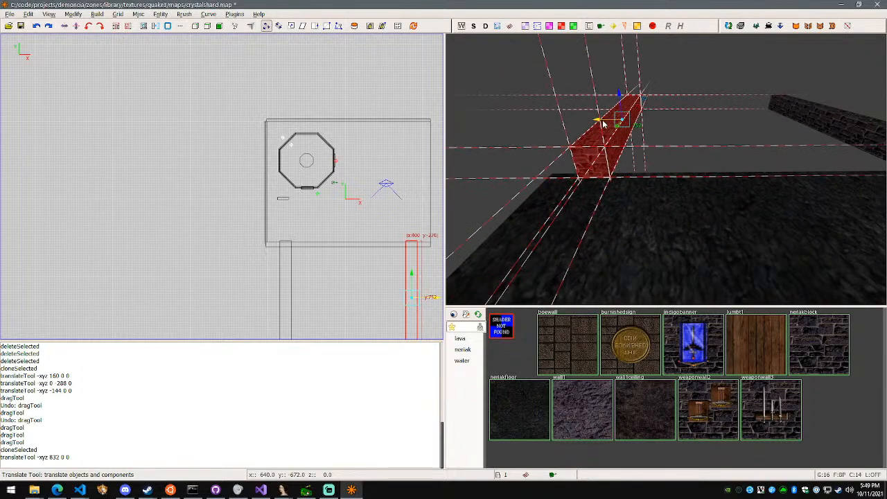
Shift the second walkway back -352 units along X
key(a)
right_drag(686, 126, 666, 169)
key(s)
Rotate a duplicate of the second walkway 90 degrees about Z and move it 608 units along Y
key(space)
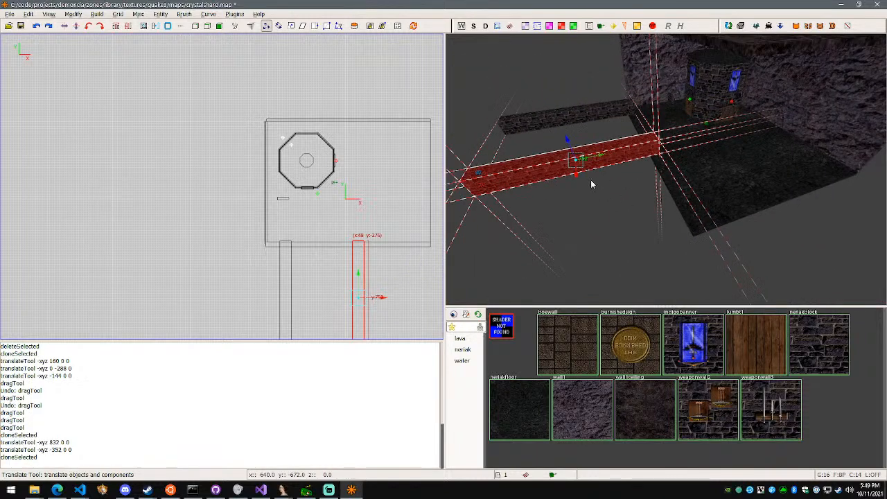
mouse_move(588, 180)
mouse_down()
mouse_move(784, 153)
mouse_move(863, 124)
mouse_move(884, 85)
mouse_up()
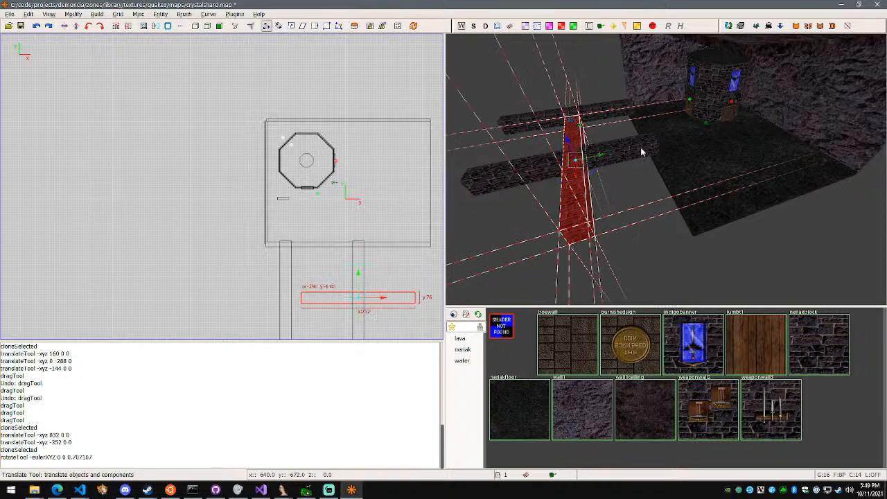
mouse_move(595, 160)
mouse_down()
mouse_move(789, 132)
mouse_move(720, 142)
mouse_move(700, 119)
mouse_up()
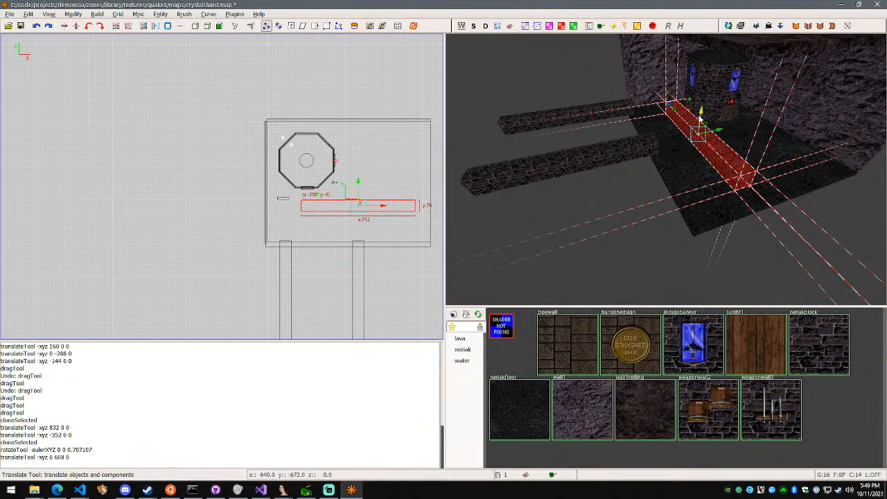
Move the rotated walkway 752 units and another 80 units along X so it extends out from the east edge
key(a)
right_drag(666, 169, 665, 169)
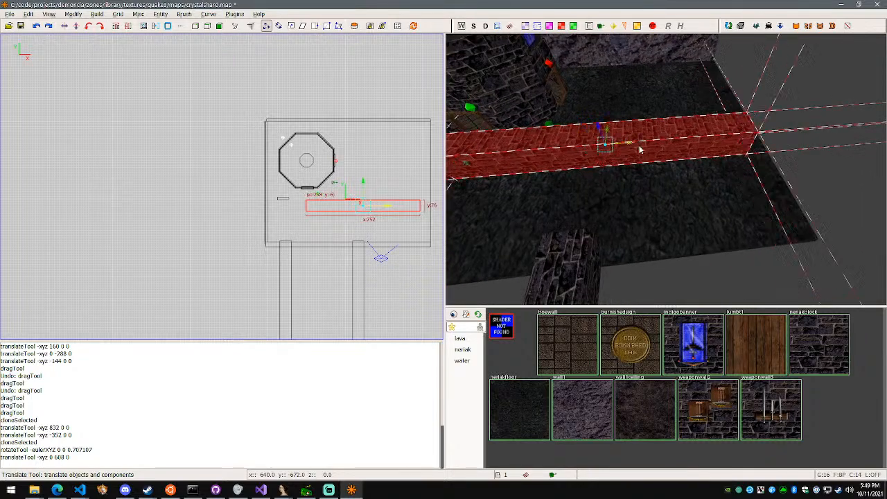
drag(640, 150, 863, 124)
key(d)
right_drag(859, 153, 665, 169)
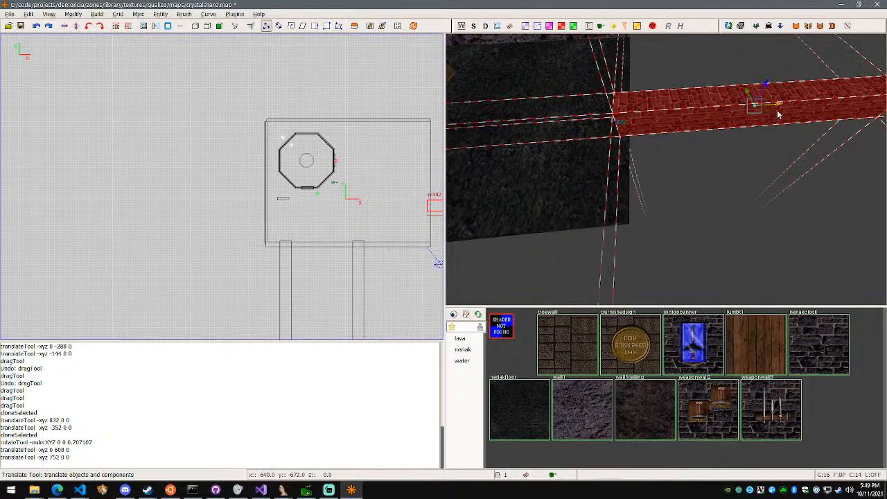
Duplicate the east walkway and move the copy 448 units along Y
right_drag(778, 114, 665, 169)
key(d)
key(s)
scroll(354, 172, down, 1)
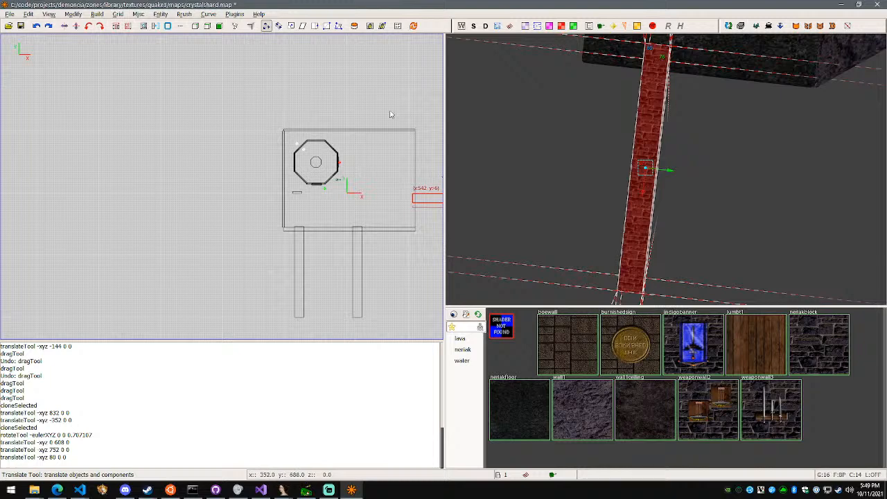
right_drag(390, 114, 280, 94)
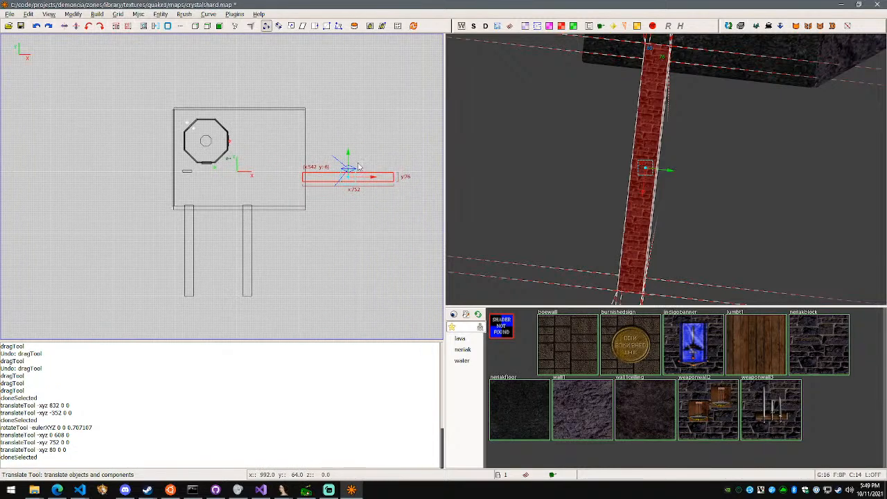
drag(348, 154, 350, 101)
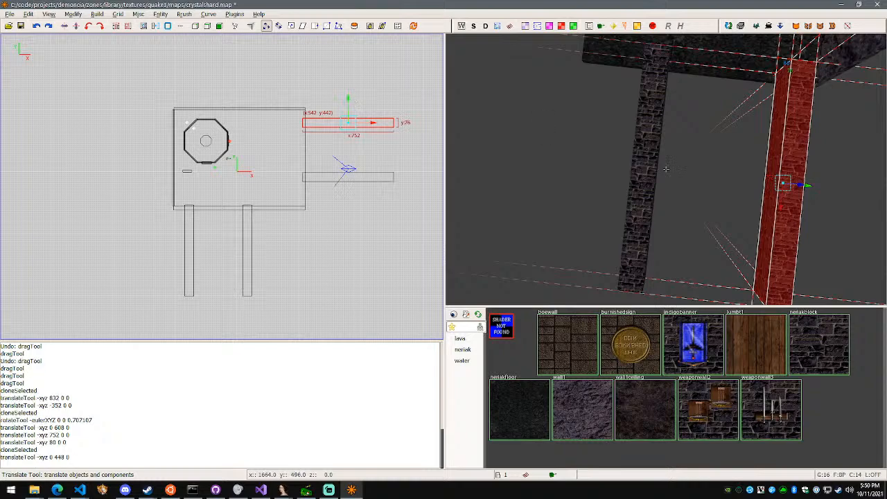
Duplicate the rock wall on the room's north side and rotate the copy 90 degrees about Z
key(w)
right_drag(666, 169, 665, 169)
key(s)
key(w)
key(Escape)
shift+click(671, 134)
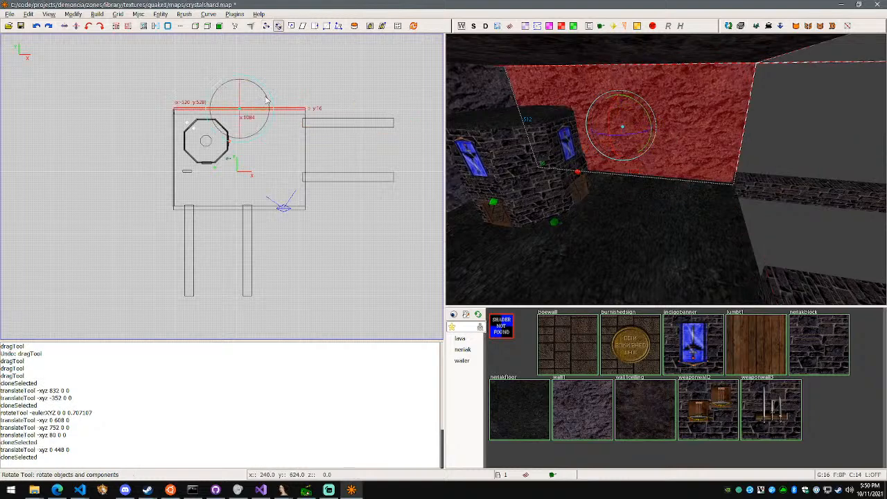
mouse_move(266, 93)
mouse_down()
mouse_move(287, 136)
mouse_move(279, 175)
mouse_up()
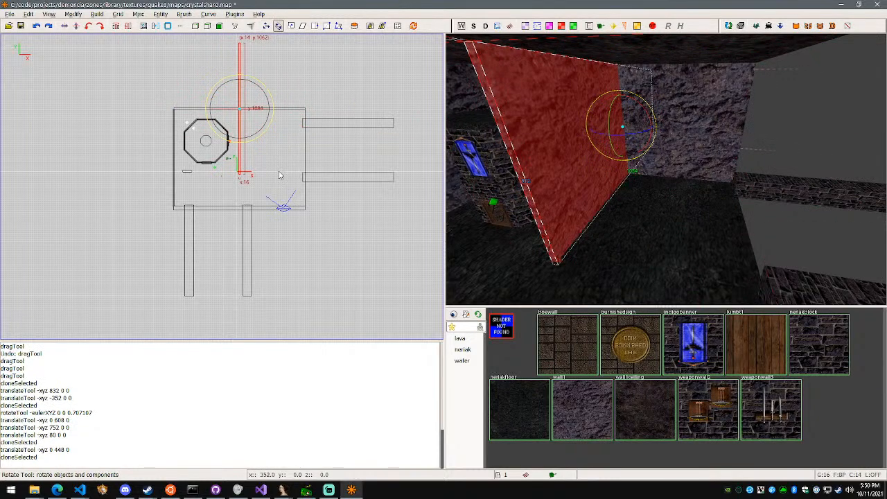
Move the rotated rock wall copy 528 units along X and -528 units along Y onto the room's east edge
drag(240, 115, 305, 180)
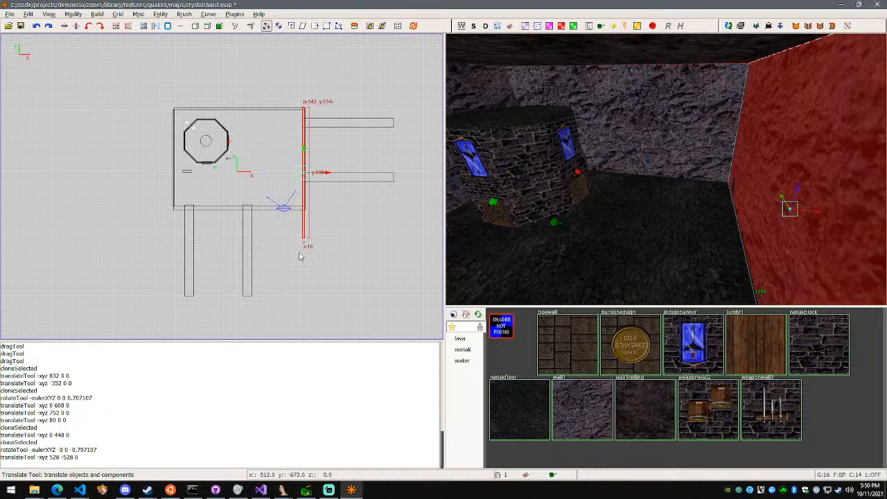
right_click(560, 196)
key(d)
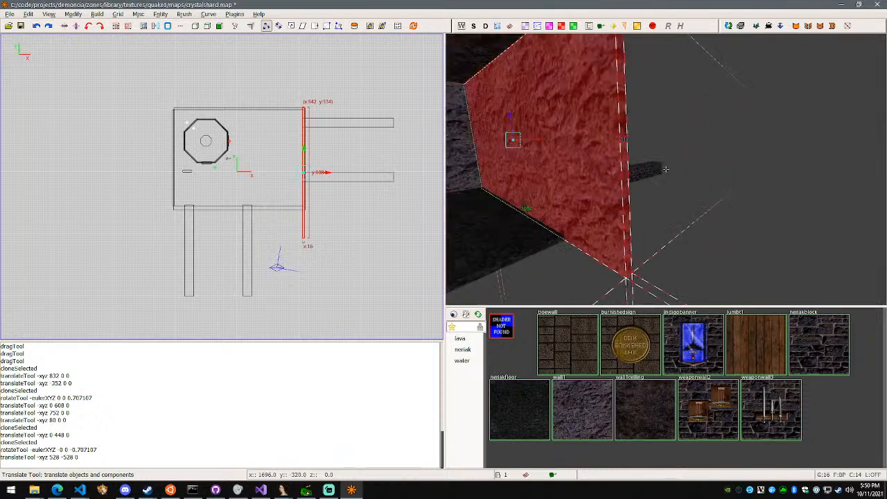
Shorten the east rock wall to 844 units along Y so its south end meets the room's southeast corner
right_click(667, 170)
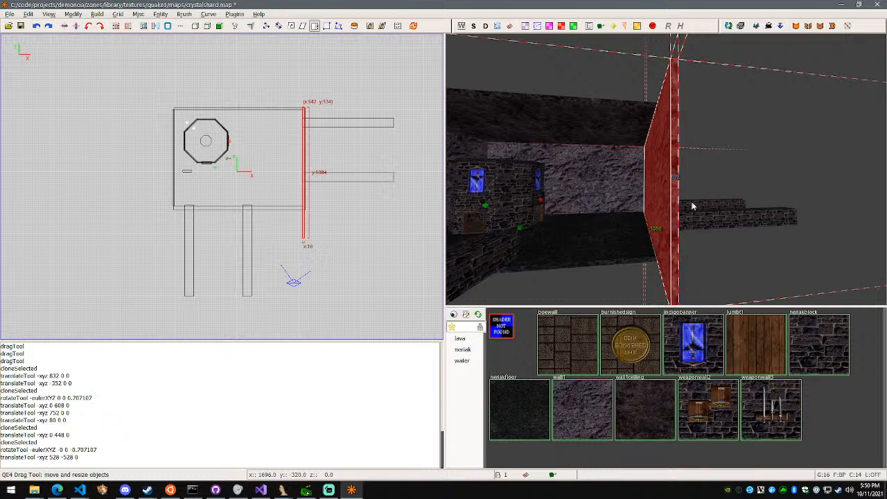
right_click(693, 206)
key(w)
right_click(665, 169)
drag(607, 196, 551, 176)
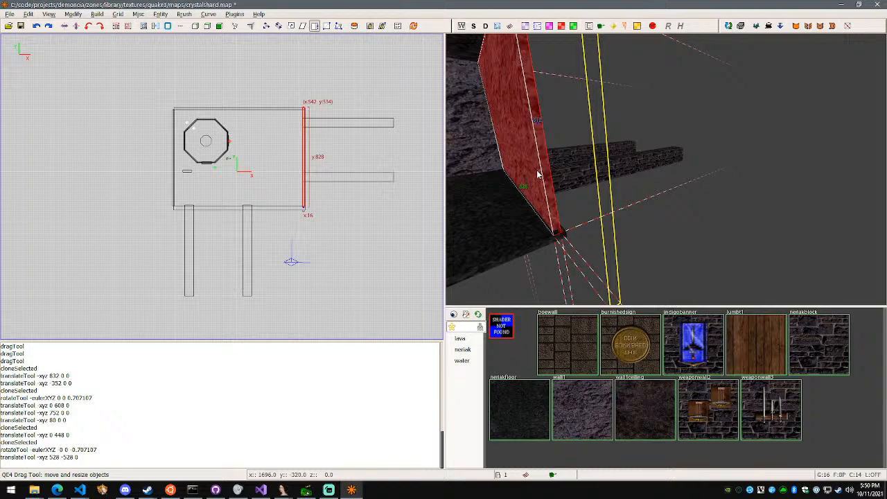
key(w)
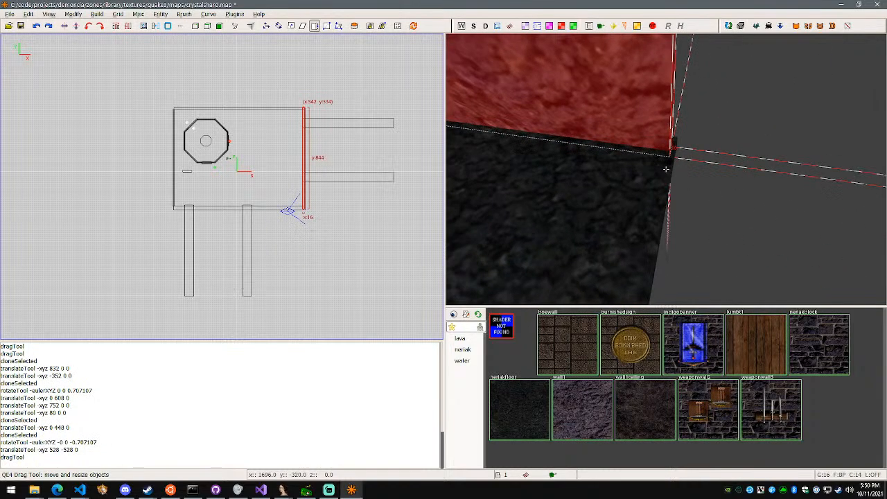
key(d)
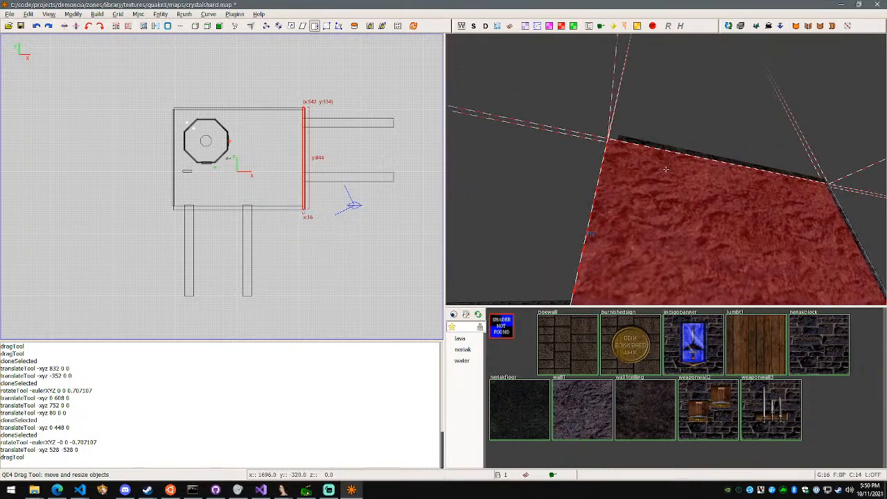
key(w)
key(a)
key(s)
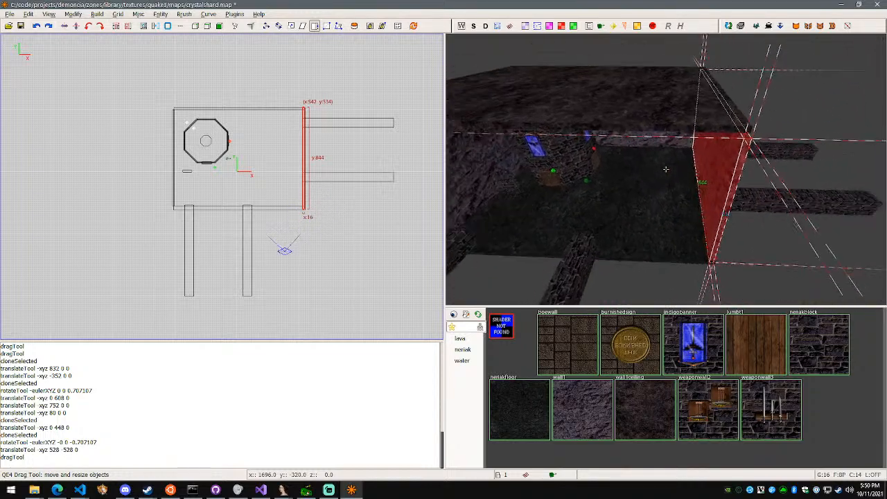
Duplicate the north rock wall and move the copy -816 units along Y to close the room's south side
right_click(666, 169)
key(Escape)
shift+click(644, 144)
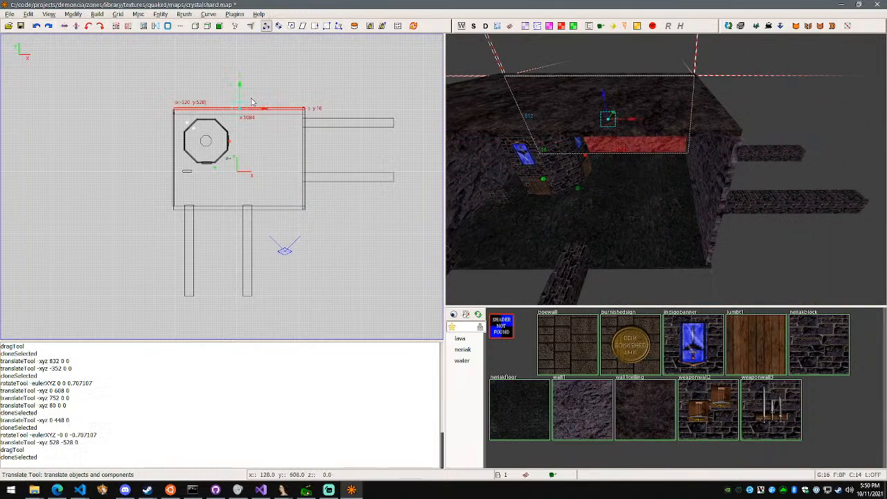
drag(240, 92, 237, 187)
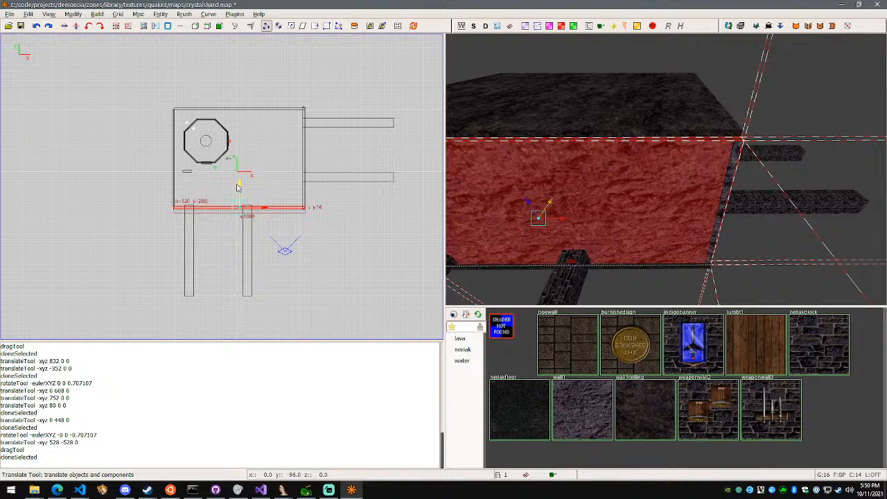
Check the new south and east walls from inside the room and save the map
key(w)
key(d)
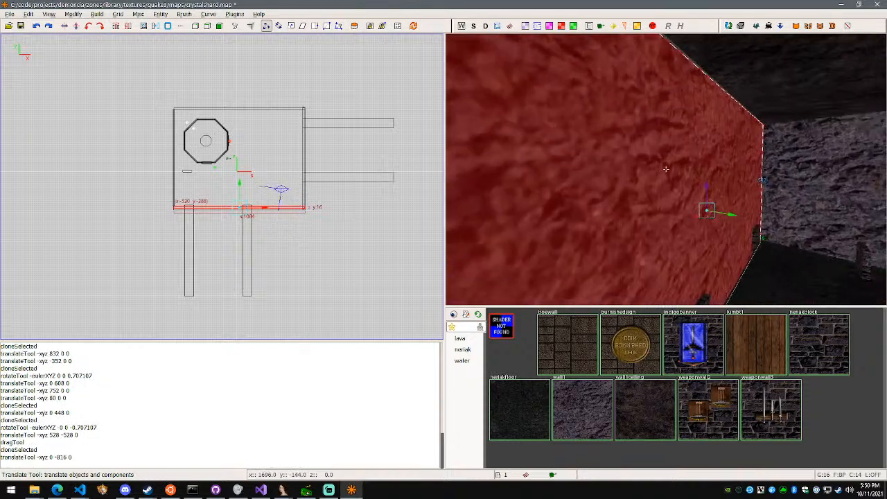
key(w)
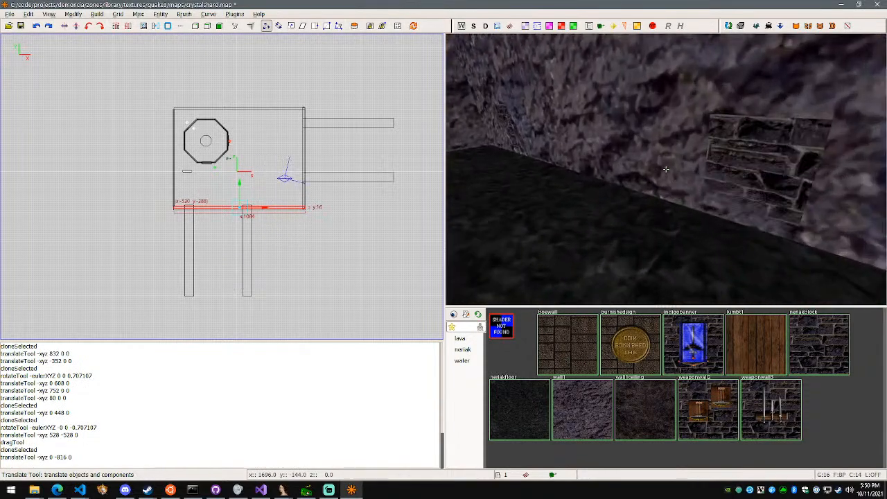
key(d)
key(d)
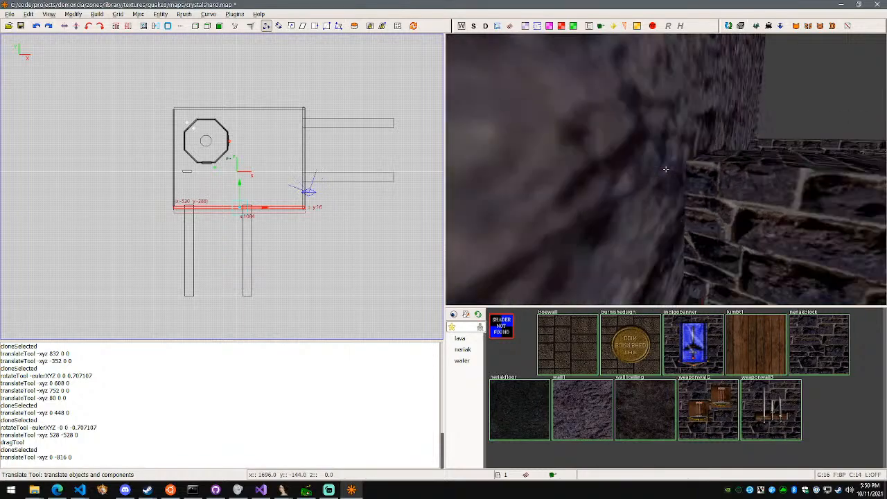
key(w)
key(d)
key(ctrl+s)
key(w)
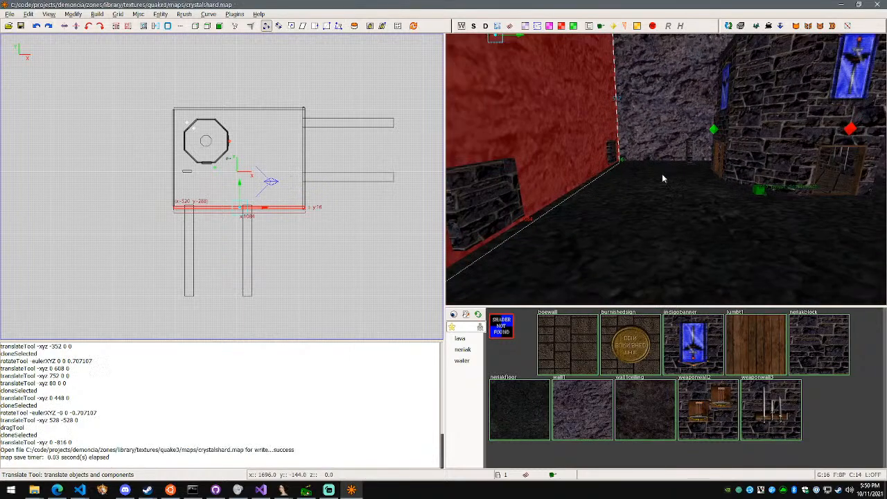
key(w)
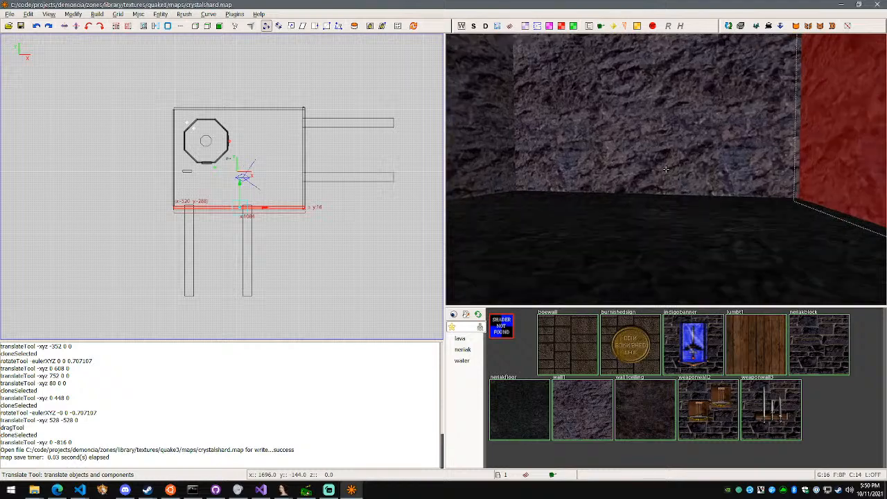
Subtract the northern of the two east walkways from the east rock wall with CSG Subtract
right_click(666, 169)
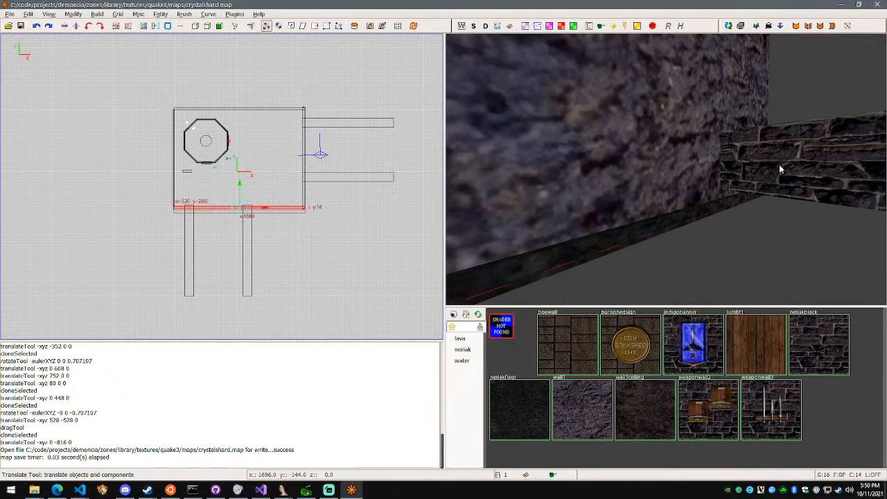
key(Escape)
shift+click(781, 169)
right_click(780, 169)
key(s)
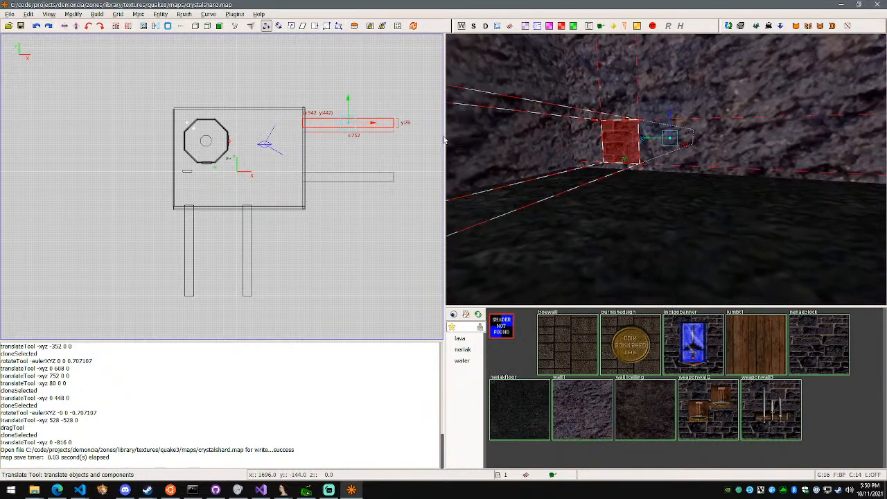
click(146, 26)
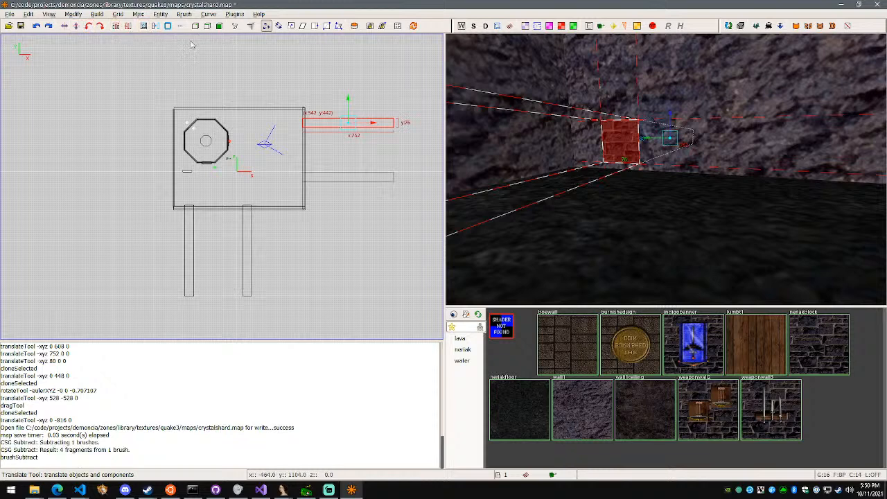
Try to shift the northern east walkway 16 units along X
key(w)
key(d)
right_click(665, 169)
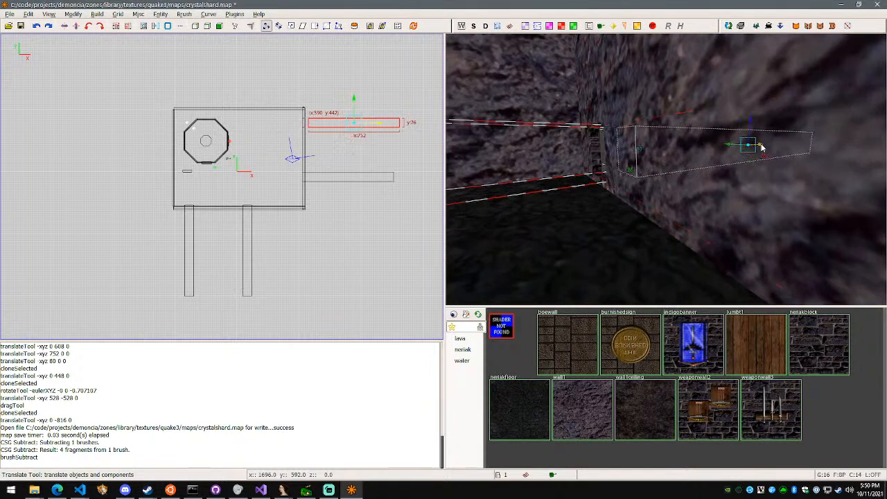
drag(755, 144, 761, 149)
key(ctrl+z)
Apply the wall1 texture to the northern east walkway
right_click(760, 149)
key(a)
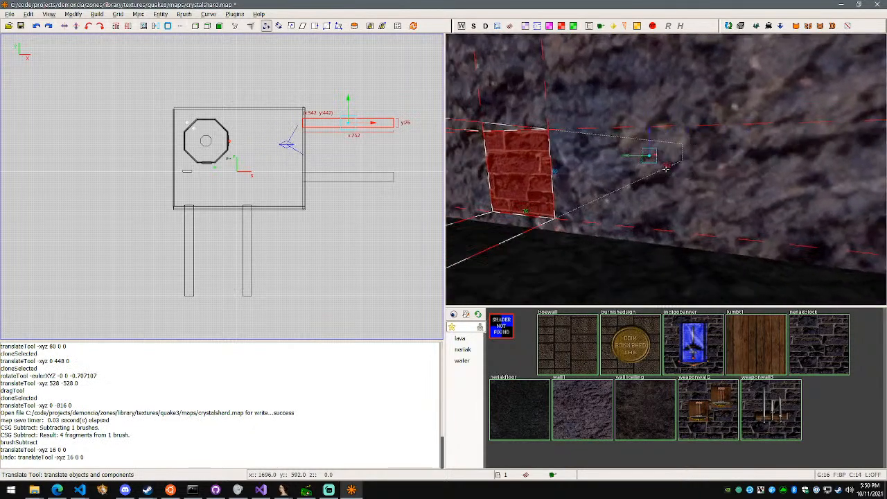
right_drag(623, 182, 642, 175)
click(597, 399)
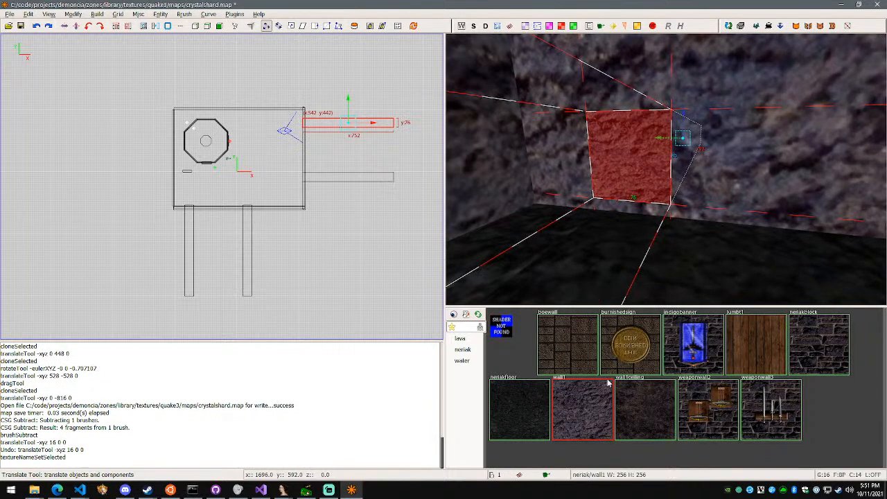
Select the southern east walkway and both south walkways and apply the wall1 texture to them
right_click(648, 208)
key(w)
key(a)
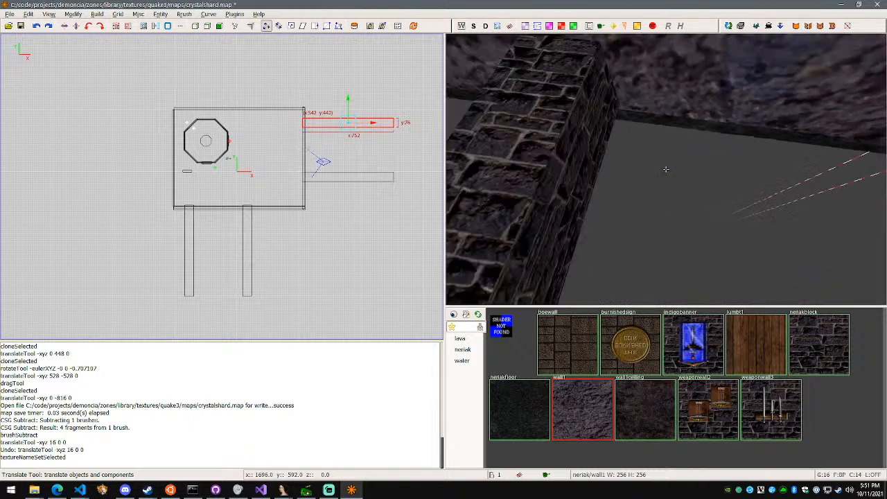
right_click(666, 169)
key(Escape)
shift+click(393, 183)
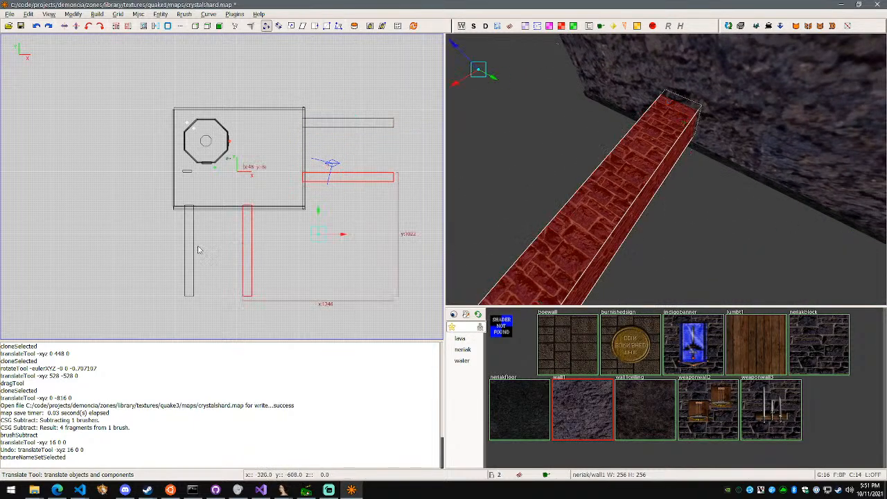
click(582, 405)
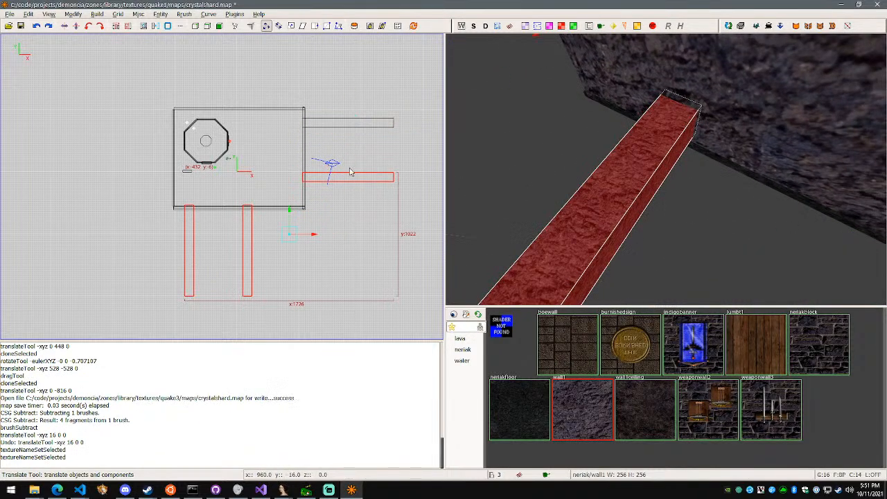
Hollow the northern east walkway by extruding its faces with a 16-unit thickness in the CSG Tool
key(Escape)
shift+click(351, 127)
right_click(588, 152)
key(w)
key(a)
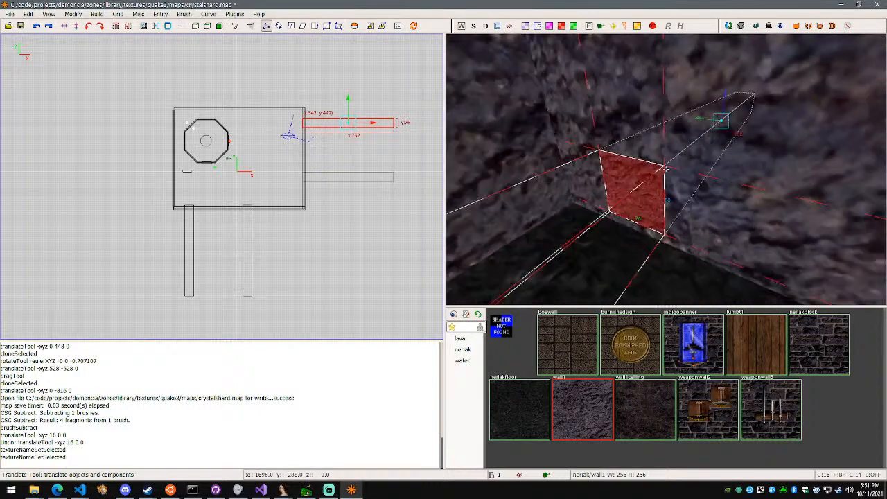
key(a)
key(s)
click(195, 26)
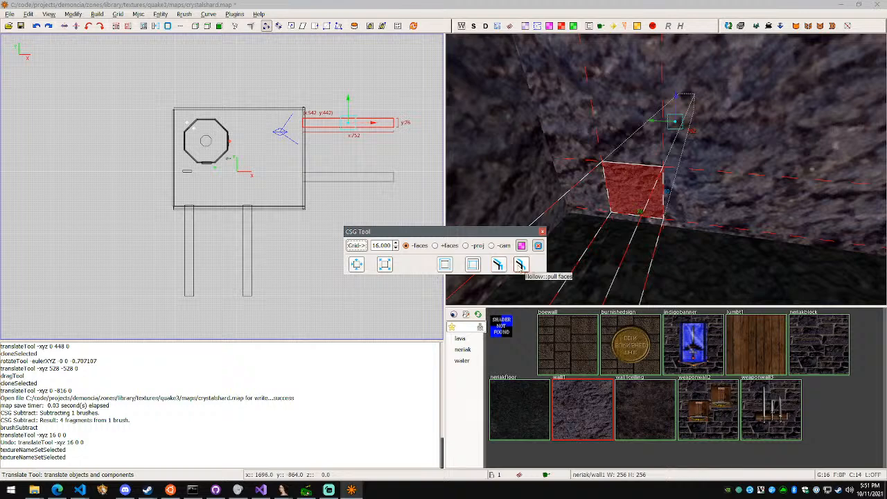
click(497, 264)
Delete the end-cap brush that blocks the hollowed walkway where it enters the room
right_click(665, 169)
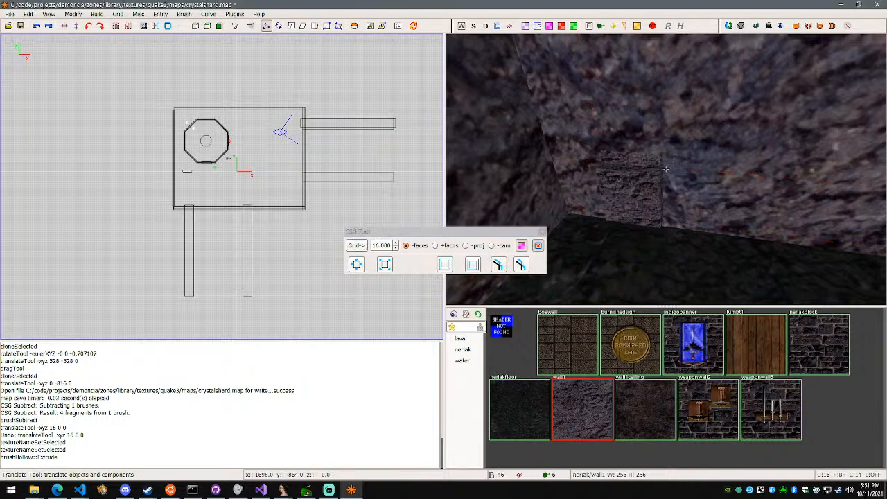
key(w)
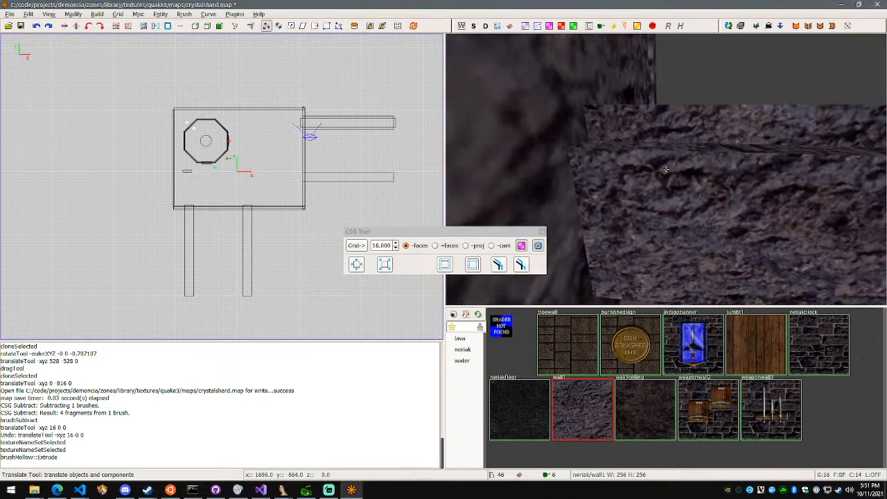
key(s)
key(a)
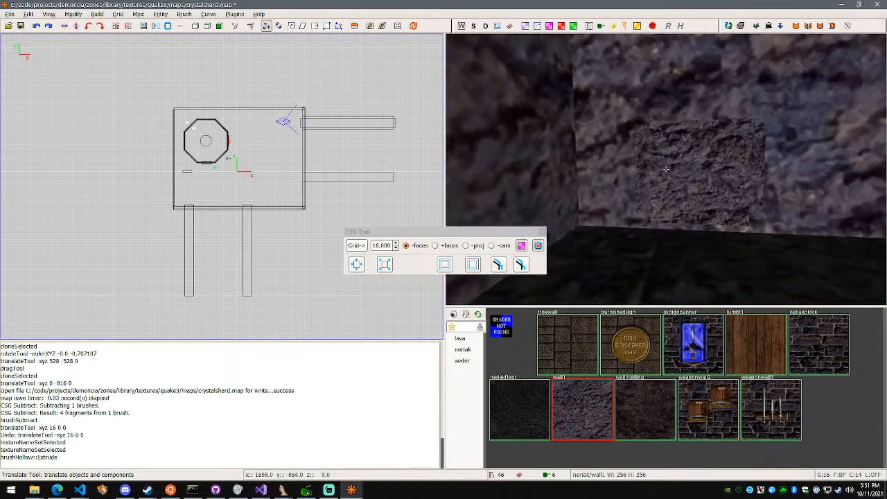
right_click(666, 169)
shift+click(685, 174)
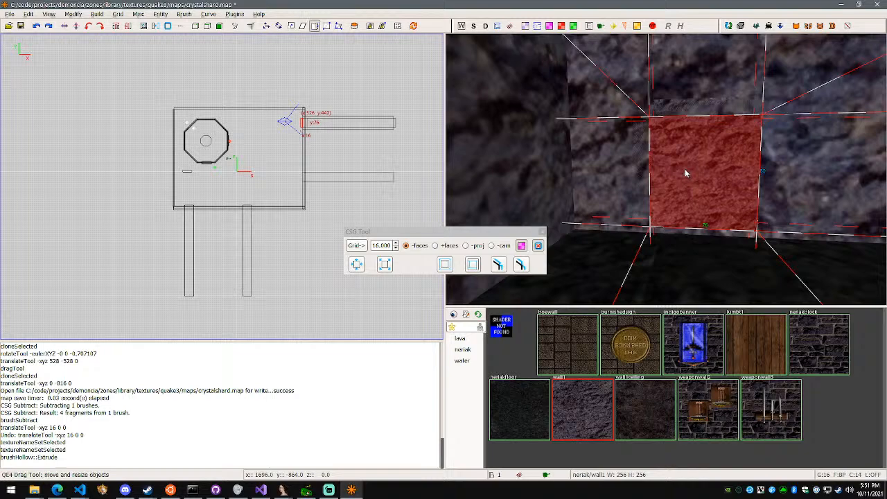
key(Delete)
Examine how the hollowed northern east tunnel meets the opening in the room's east wall
right_click(684, 168)
key(w)
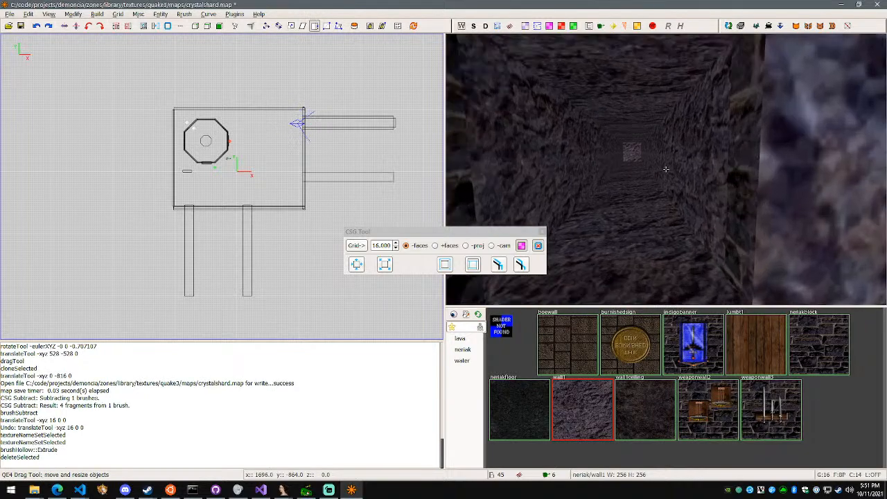
key(d)
key(w)
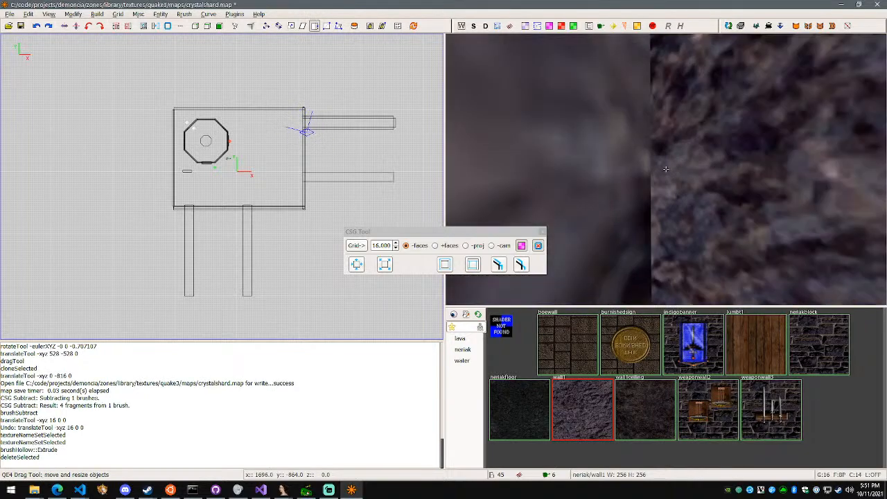
shift+click(665, 169)
key(s)
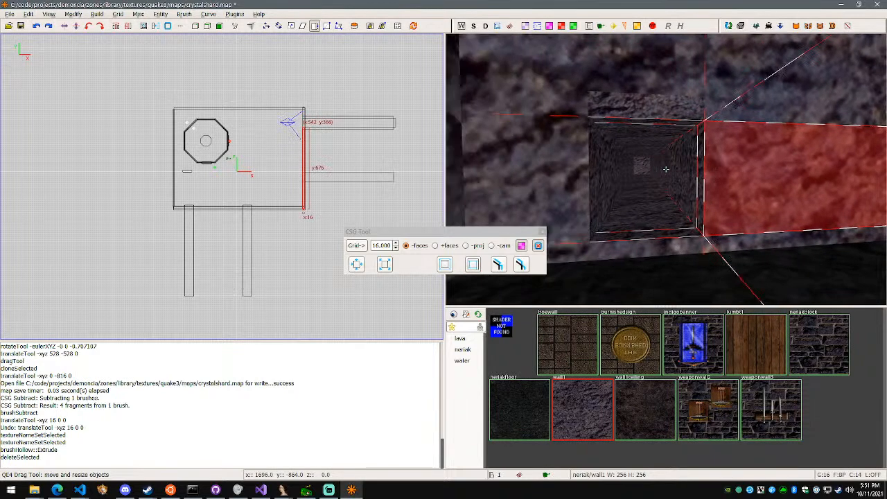
shift+click(679, 246)
key(w)
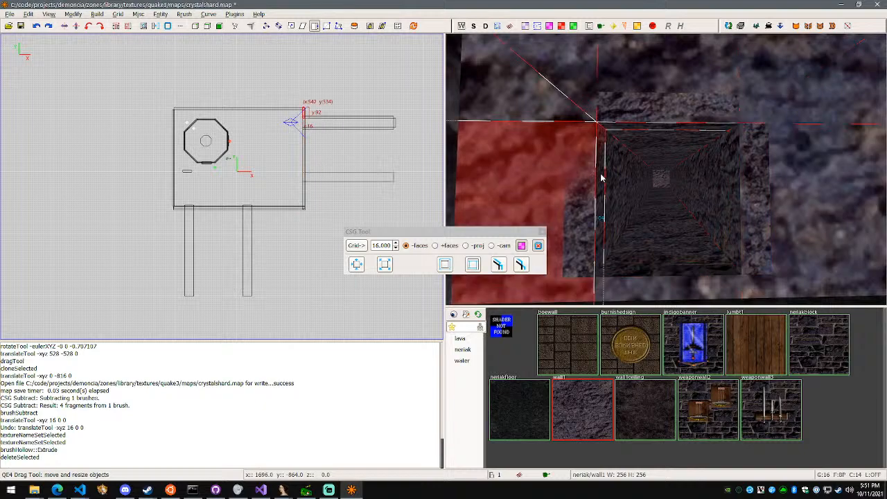
right_click(631, 181)
key(w)
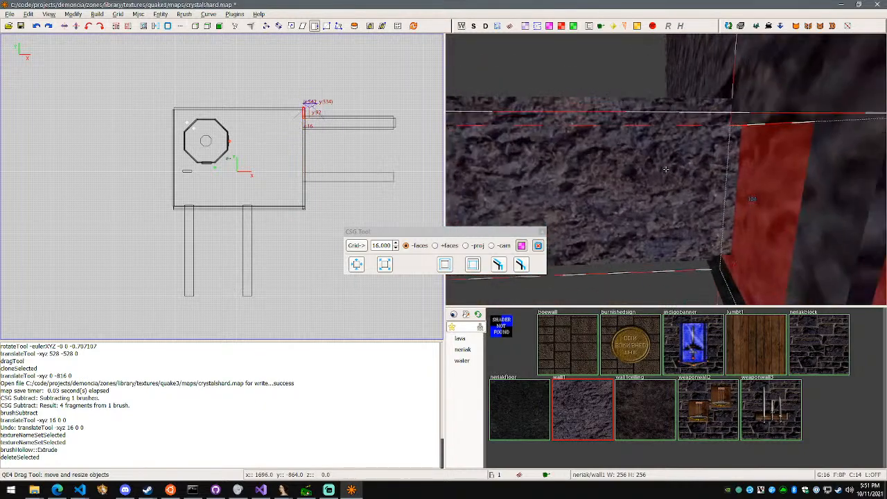
Select the four side, floor and ceiling brushes of the northern east tunnel and move them 16 units along X, away from the room
key(w)
right_click(672, 179)
key(w)
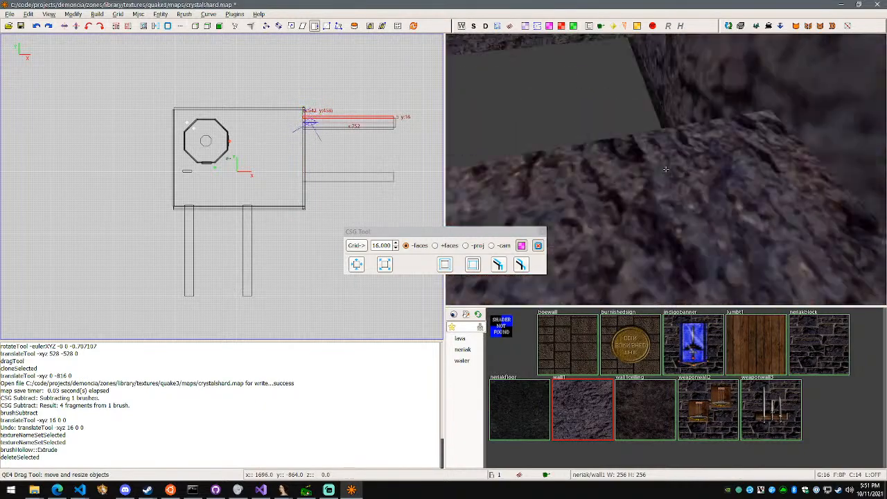
right_click(655, 188)
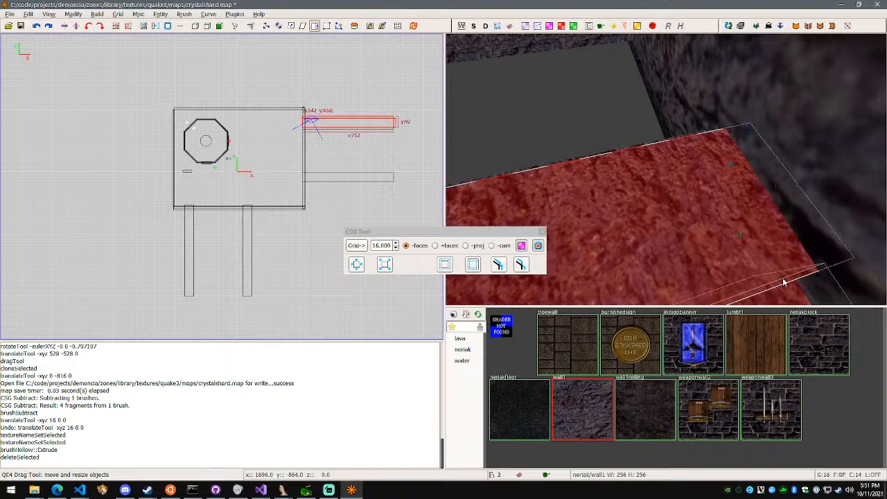
right_click(600, 157)
key(w)
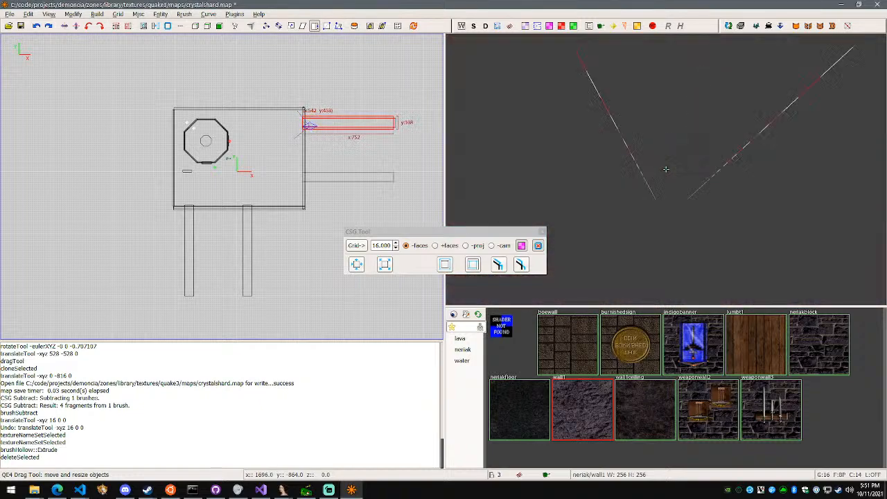
key(w)
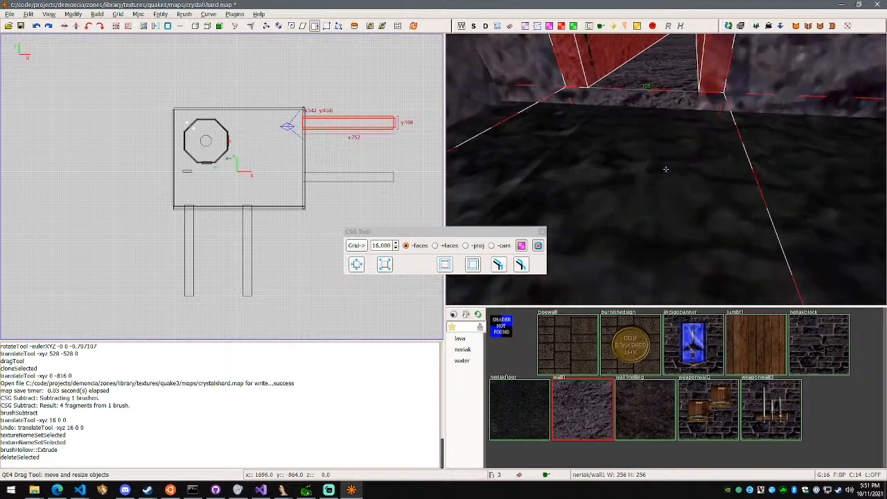
right_click(666, 169)
shift+click(662, 161)
right_click(662, 161)
key(s)
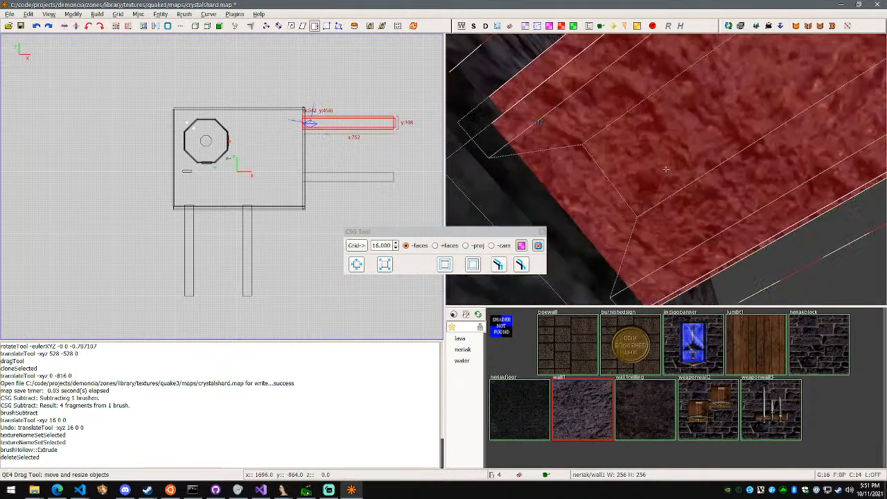
right_click(665, 169)
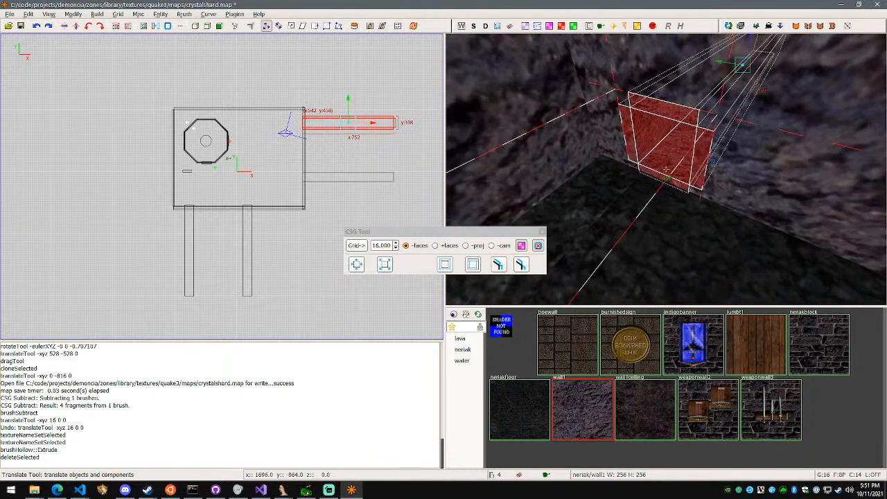
right_click(666, 169)
key(d)
right_click(666, 169)
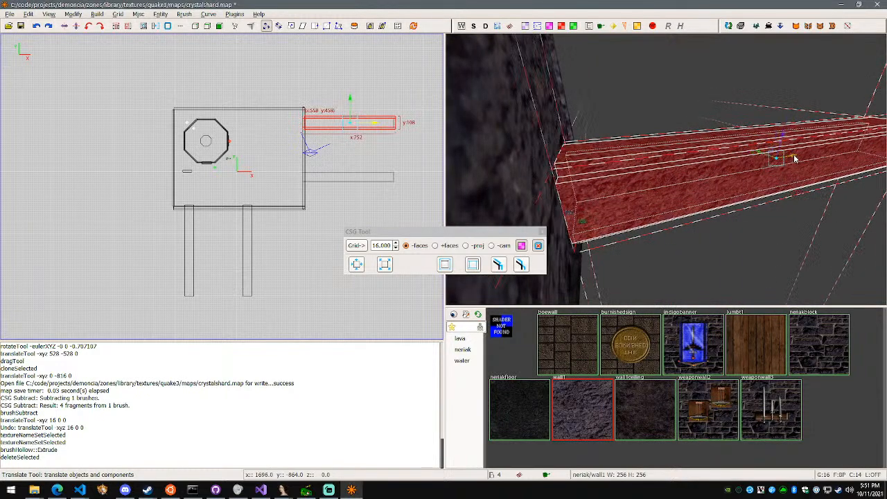
key(a)
key(w)
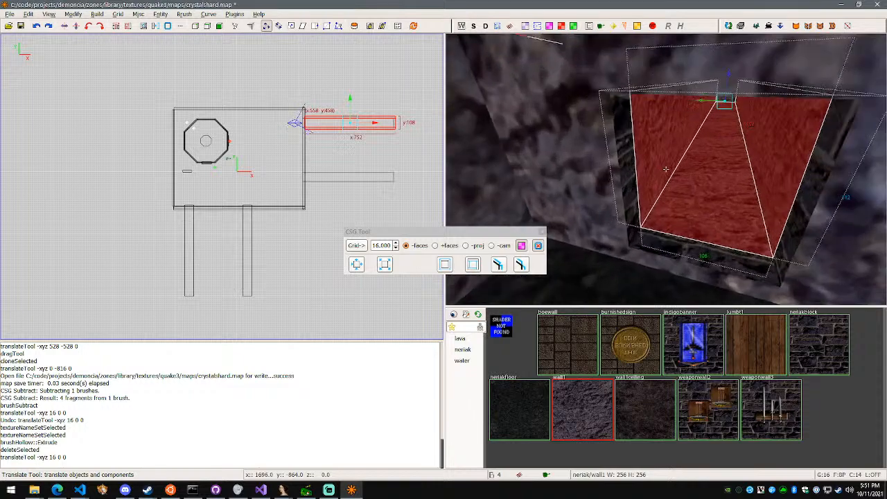
Select the four east wall pieces around the tunnel opening, apply the wall1 texture to them and clear the selection
key(a)
alt+shift+click(702, 235)
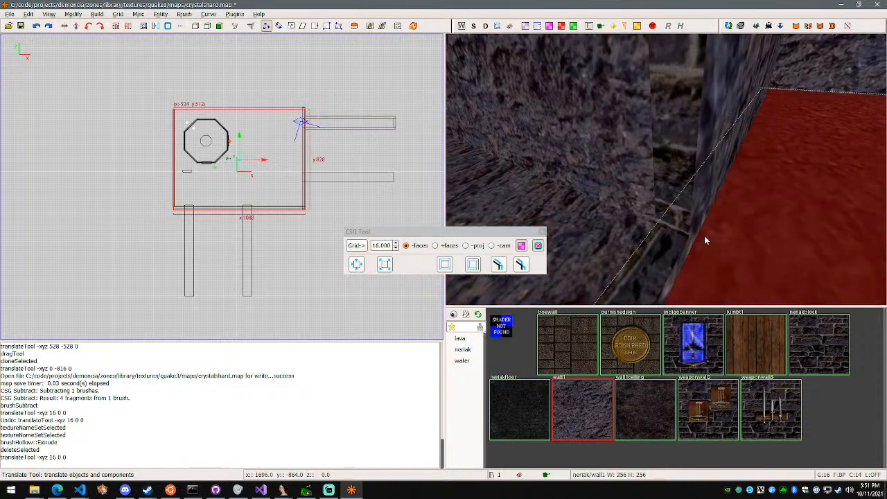
alt+shift+click(705, 225)
right_click(724, 228)
key(s)
right_click(666, 169)
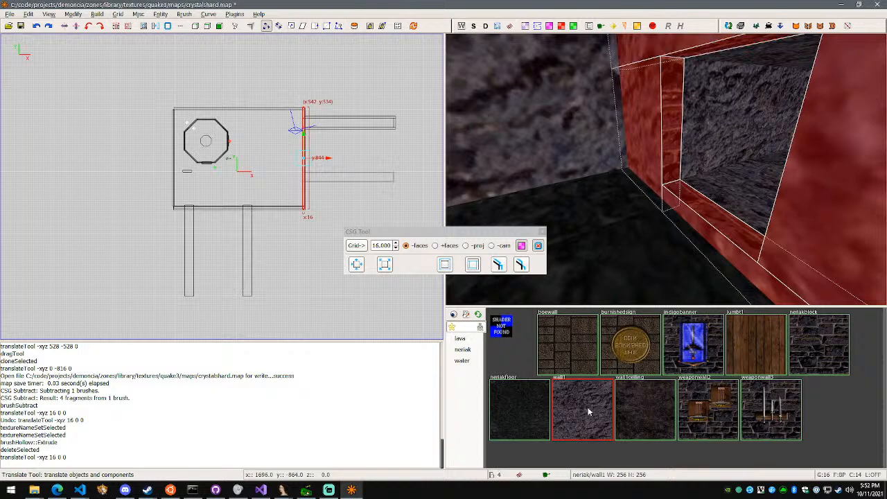
click(588, 412)
right_click(606, 278)
key(a)
right_click(665, 169)
key(Escape)
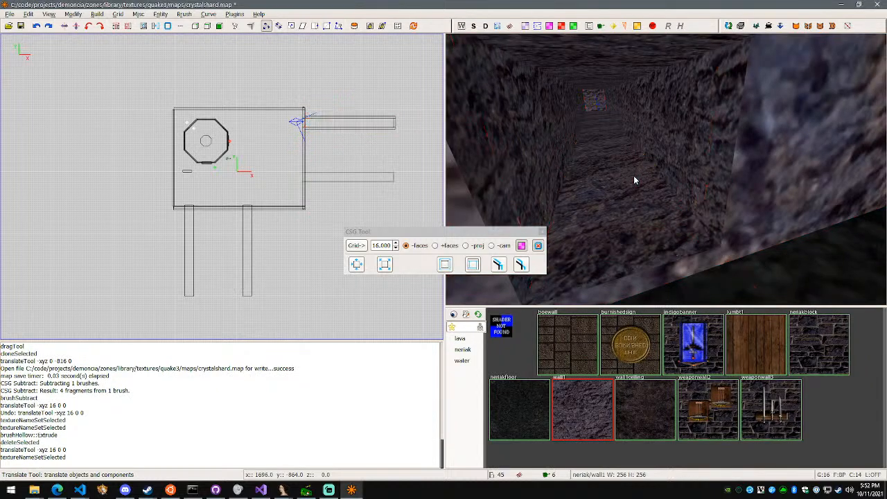
Save the map and compile it with the (Final) +noOb build
right_click(634, 175)
key(w)
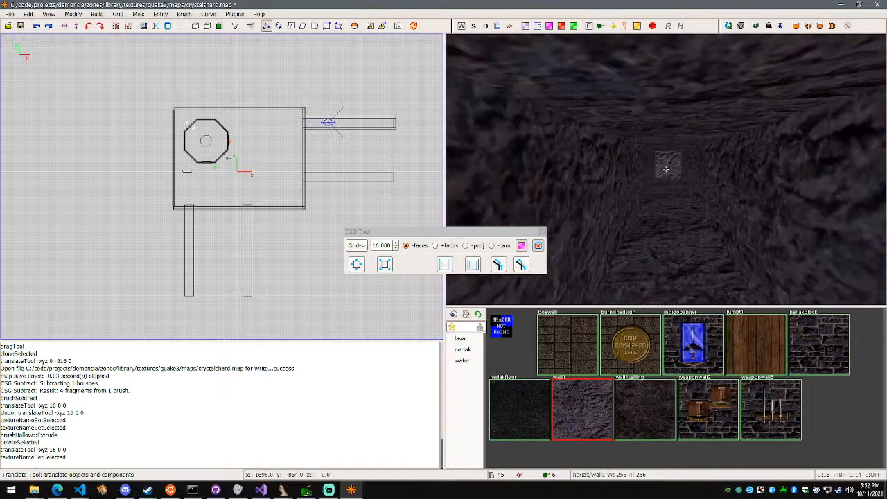
key(w)
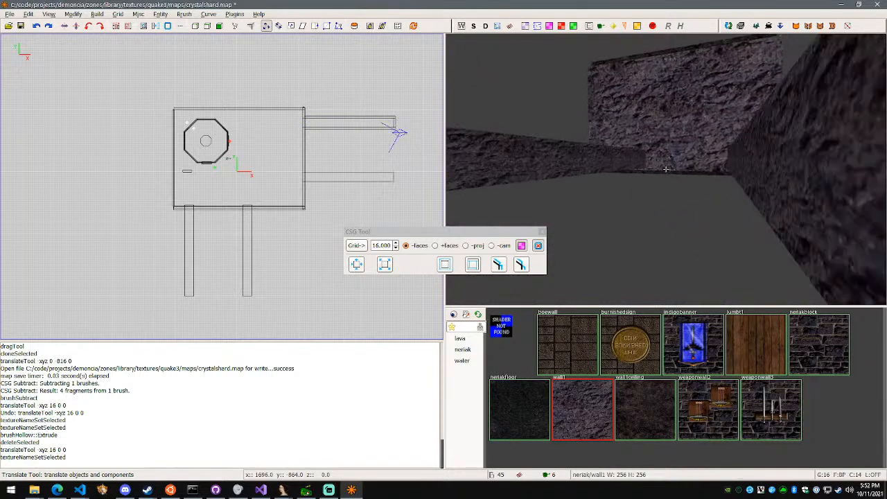
key(w)
right_click(665, 169)
key(ctrl+s)
click(96, 14)
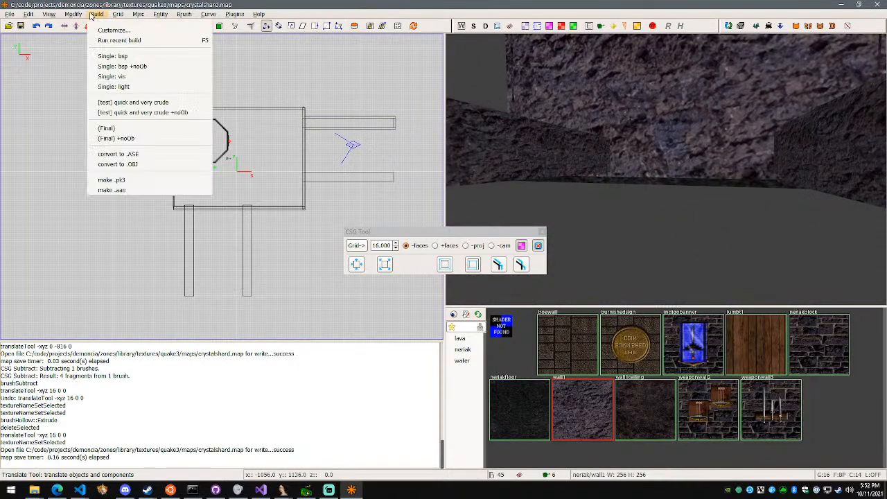
click(115, 138)
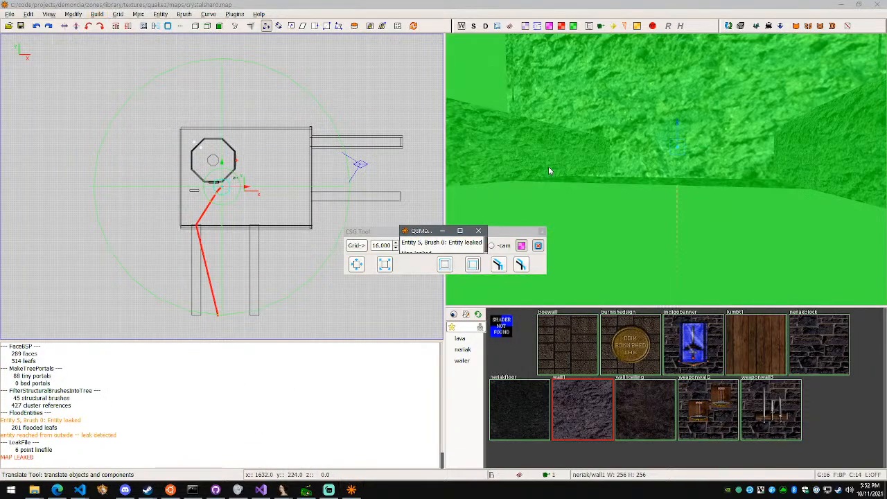
Trace the leak line, extend the ceiling brush to 828 units in Y over the south wall, and rerun the recent build
right_click(547, 171)
key(w)
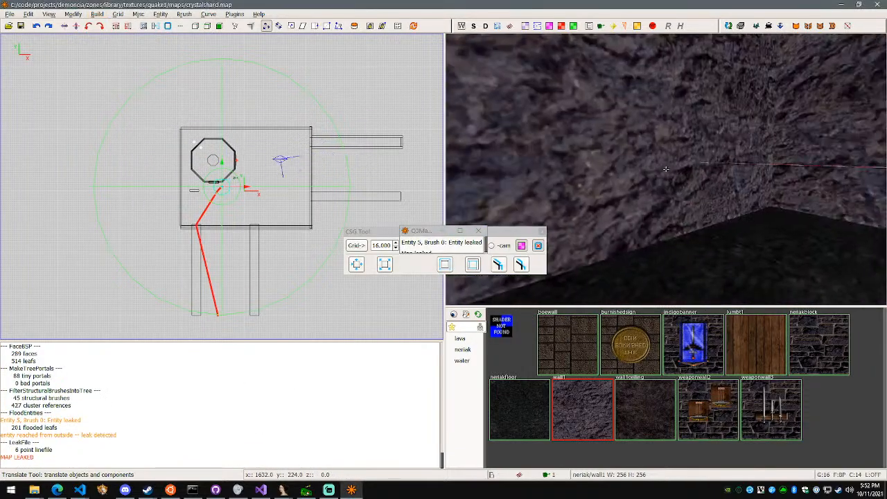
key(w)
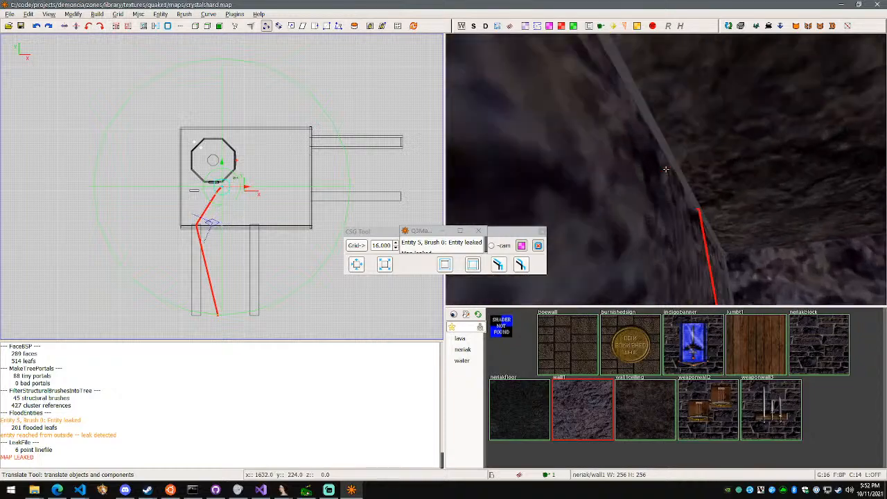
key(w)
key(s)
right_click(665, 169)
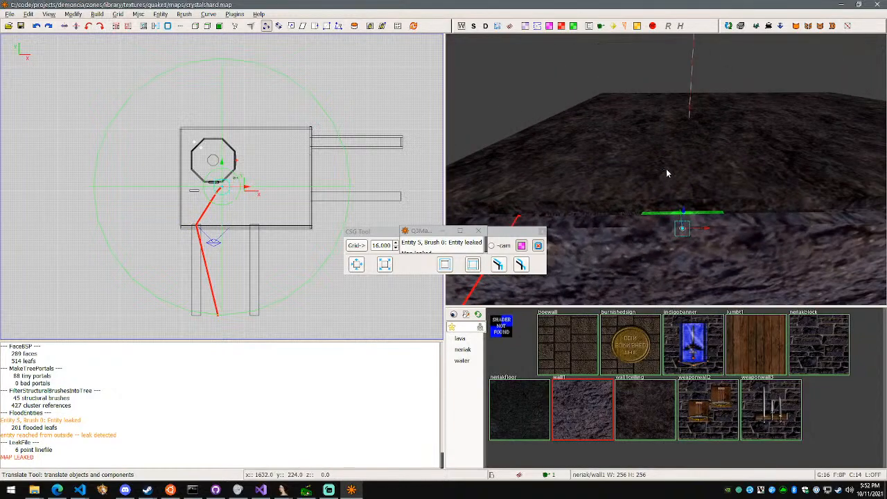
key(Escape)
shift+click(665, 169)
right_click(665, 169)
right_click(665, 169)
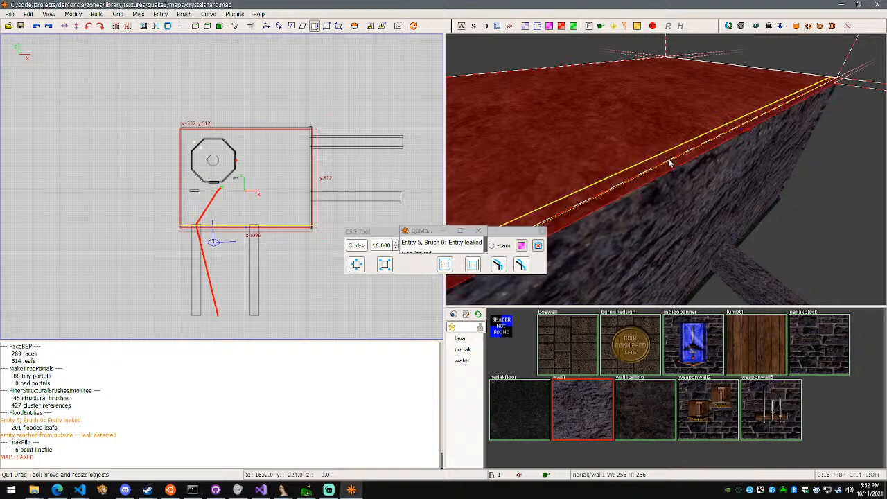
right_click(684, 171)
key(d)
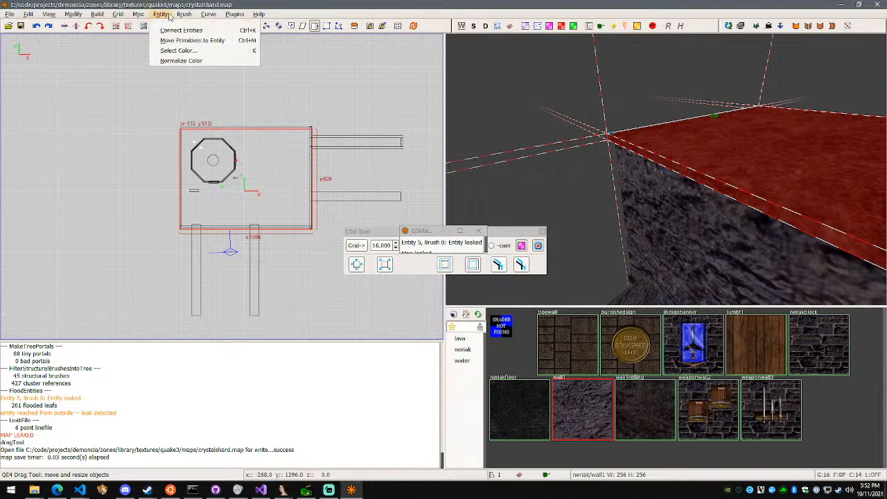
mouse_move(102, 15)
click(111, 40)
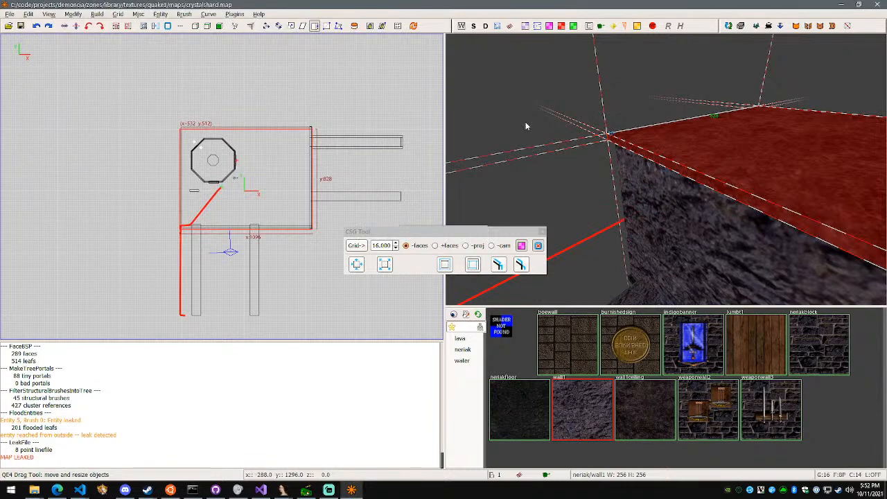
Extend the west wall brush south to 828 units in Y to seal the leaking southwest corner, and rebuild the map
key(w)
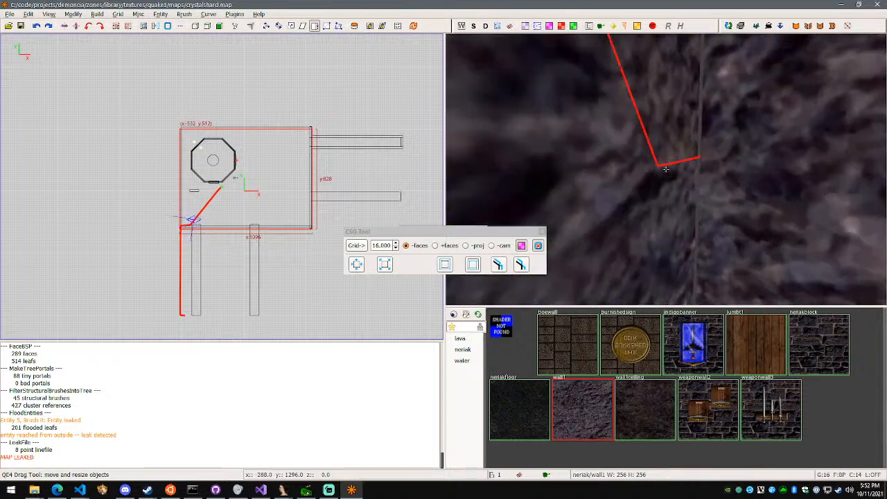
key(s)
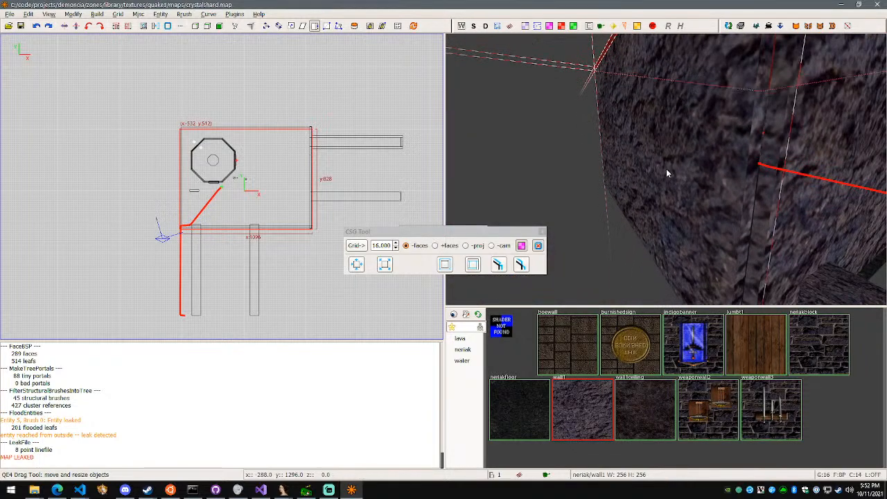
alt+shift+click(666, 169)
key(d)
key(w)
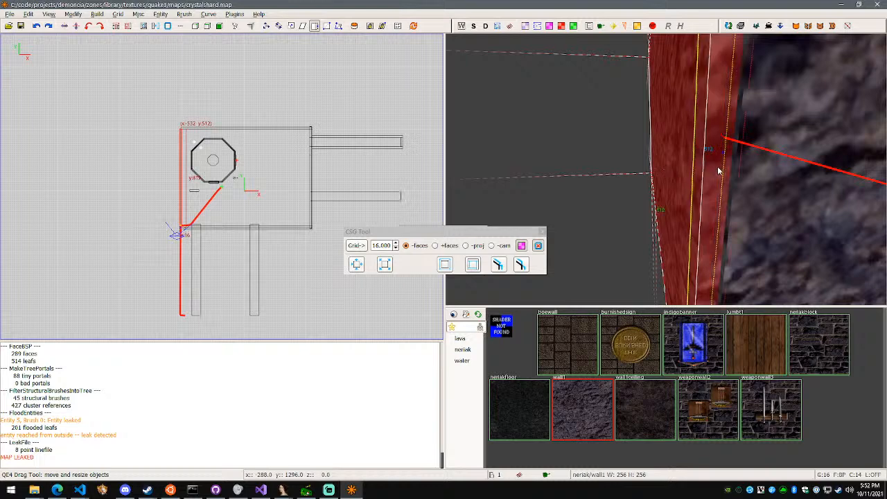
drag(722, 177, 724, 181)
key(w)
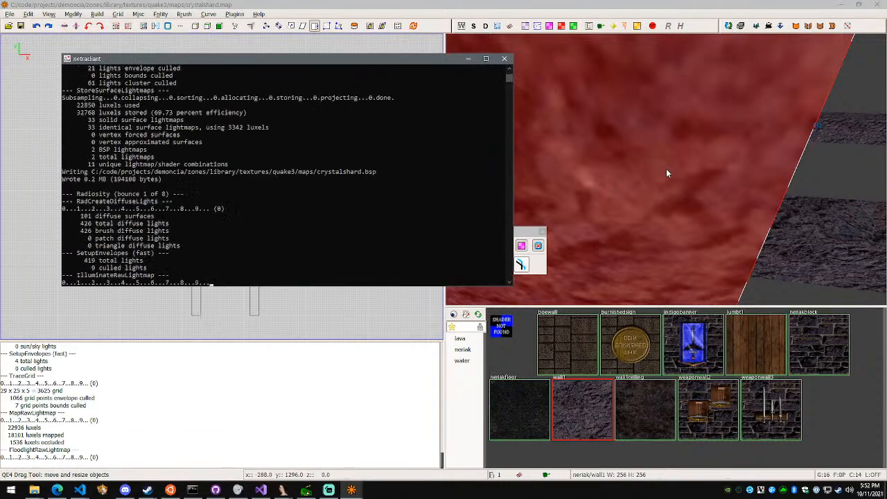
Look over the rebuilt room and through the opening of the first east tunnel
right_click(666, 168)
key(w)
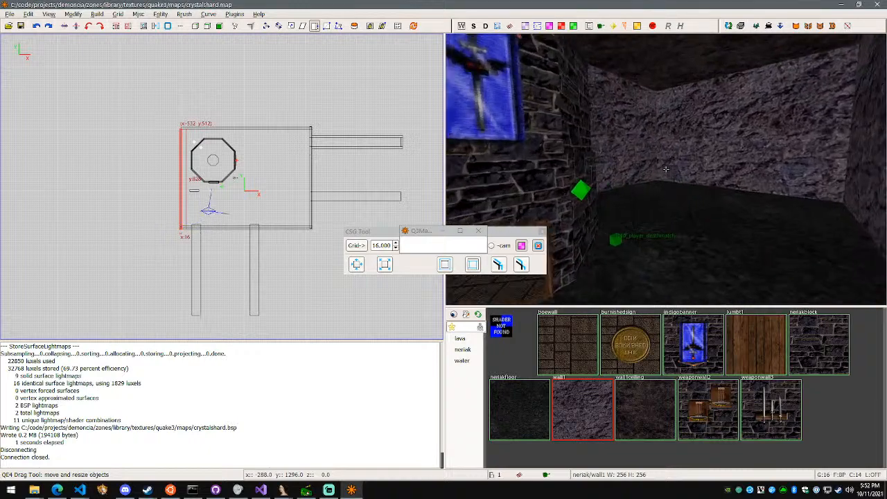
key(w)
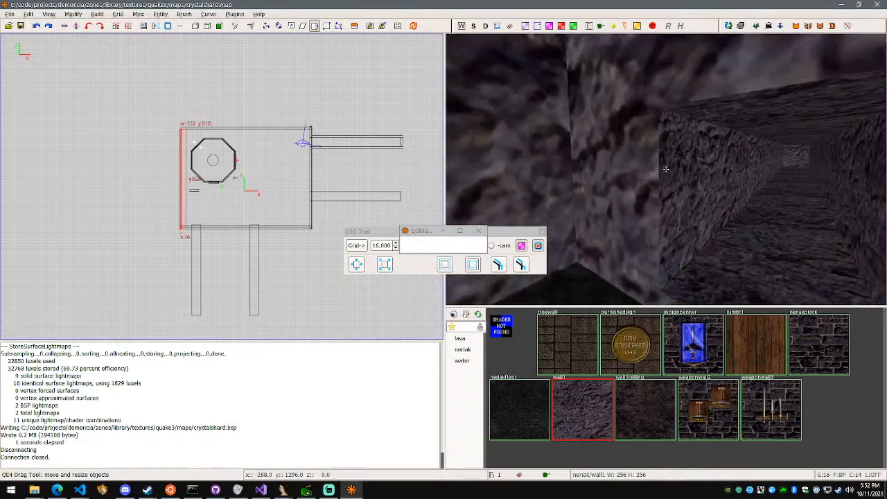
key(w)
key(d)
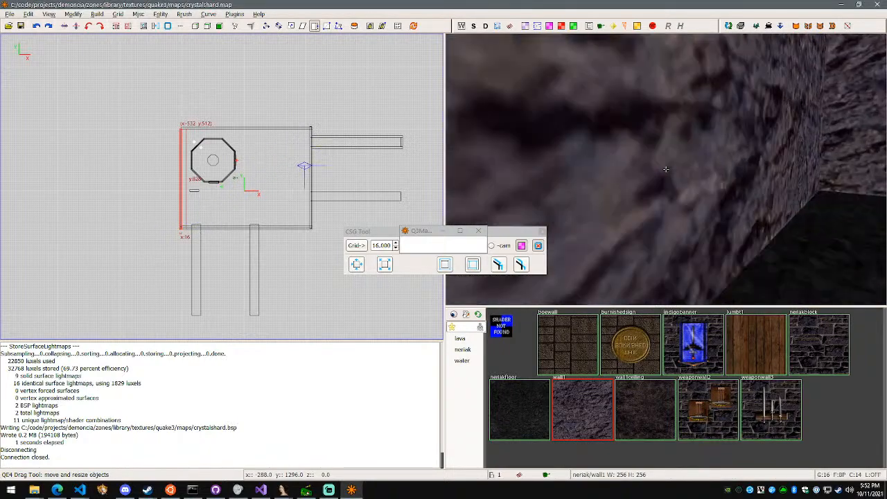
Select only the southern walkway on the east side and CSG-subtract it from the east wall
key(w)
right_click(685, 183)
key(w)
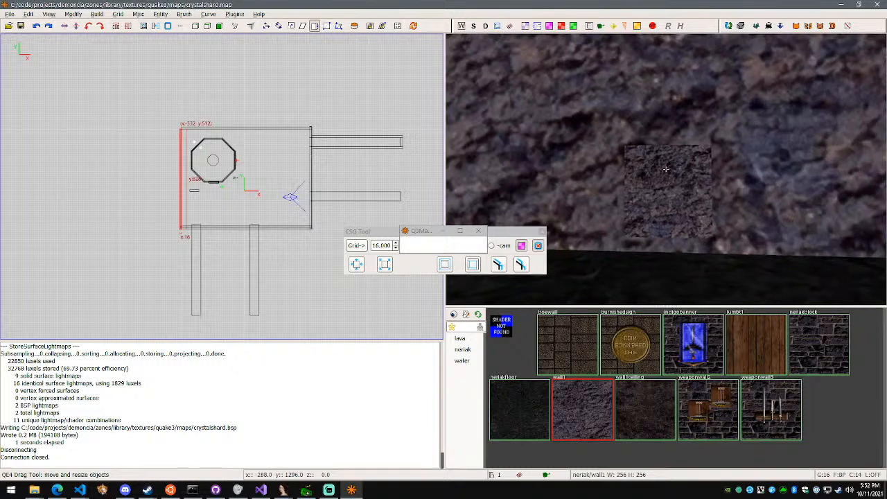
key(d)
right_click(666, 169)
key(Escape)
shift+click(666, 169)
right_click(666, 169)
key(a)
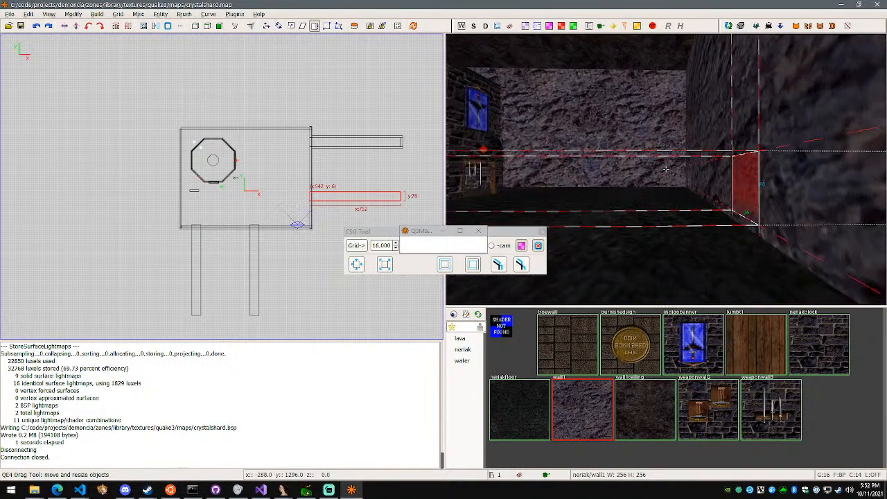
right_click(666, 169)
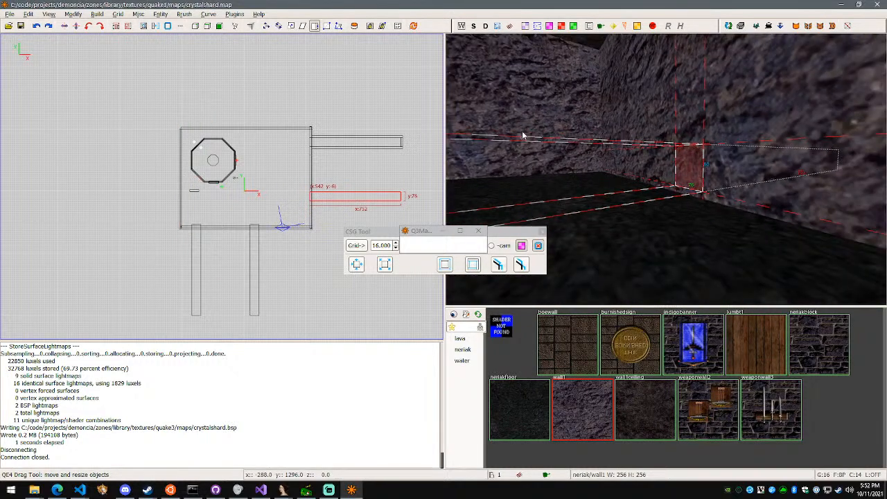
click(147, 26)
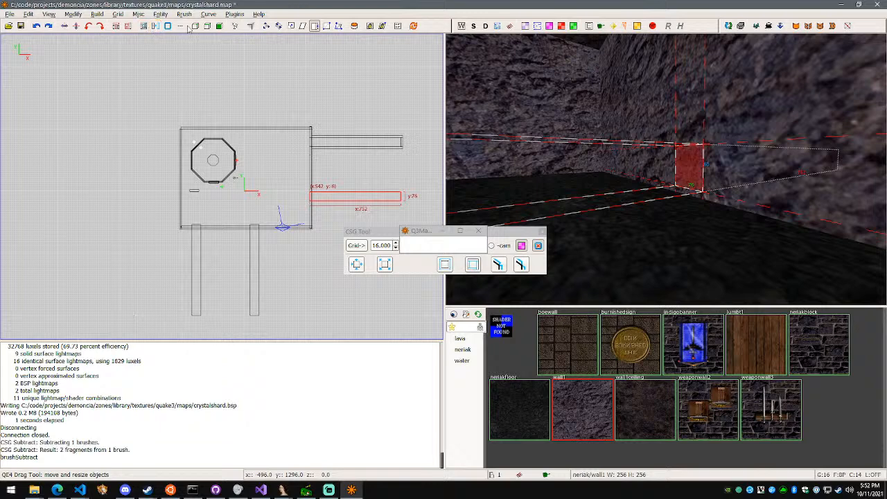
Extrude the walkway's faces into a hollow tunnel with 16-unit walls, and delete the end cap facing the room
key(w)
right_click(666, 169)
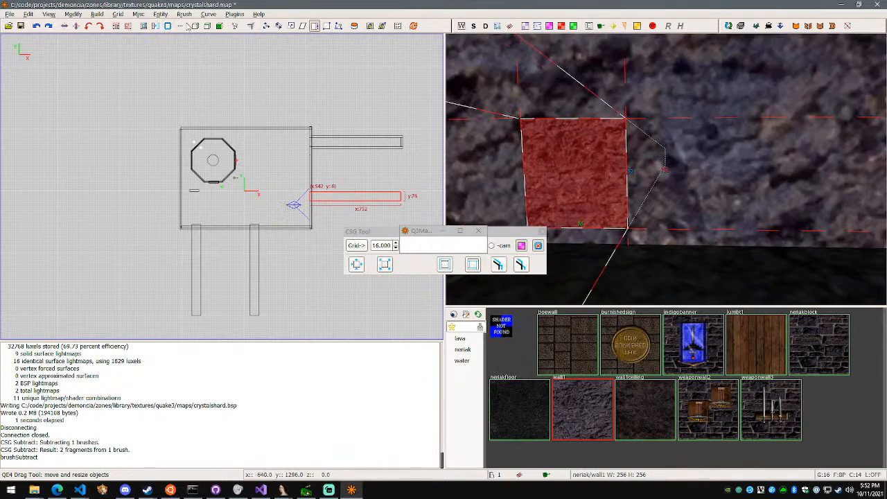
click(498, 265)
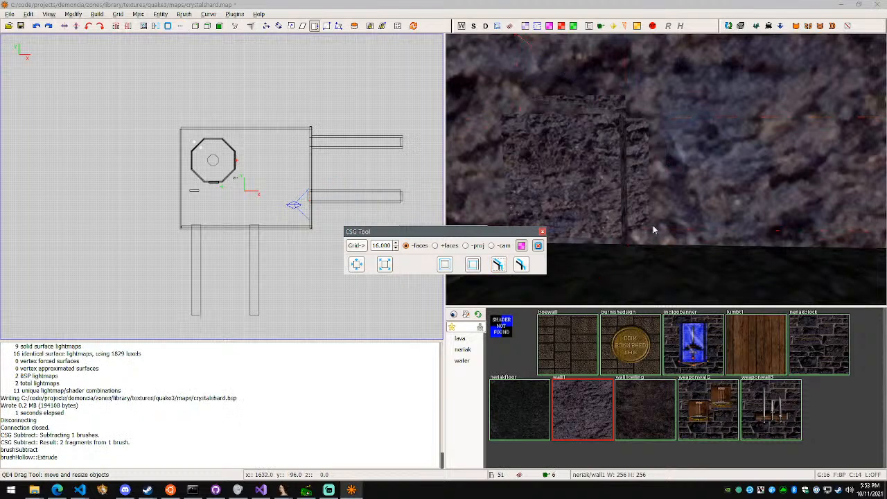
right_click(666, 169)
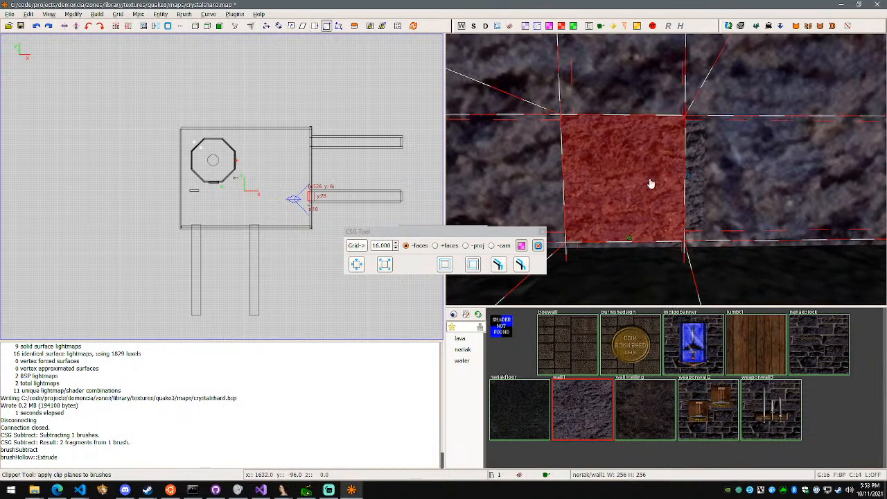
key(BackSpace)
right_click(649, 177)
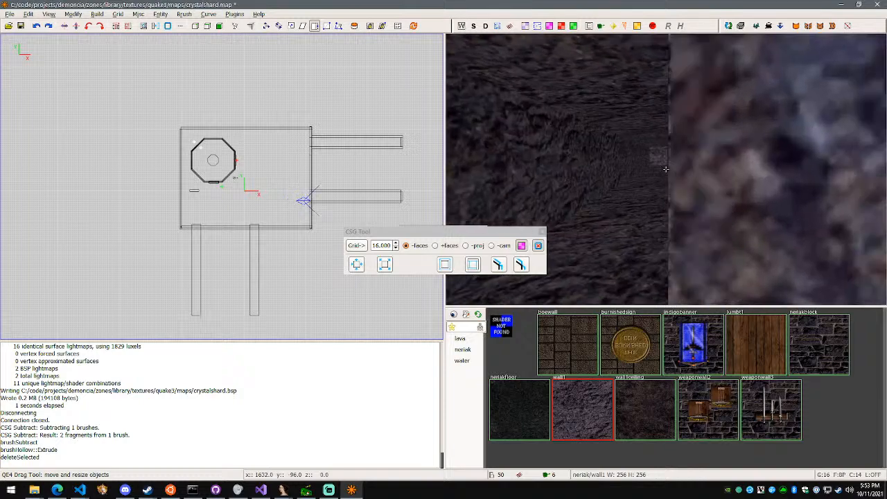
Select the new tunnel's four long side brushes and move them 16 units in X, away from the room
right_click(666, 169)
shift+click(674, 169)
right_click(675, 167)
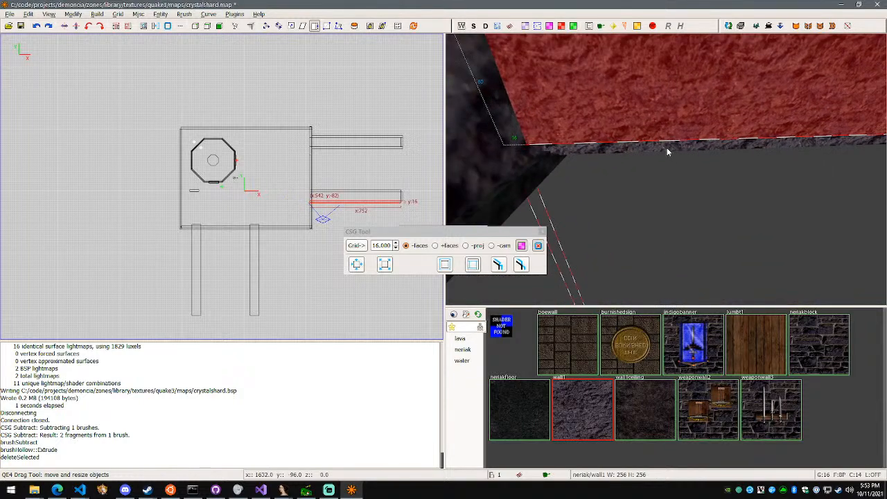
right_click(666, 169)
right_click(663, 200)
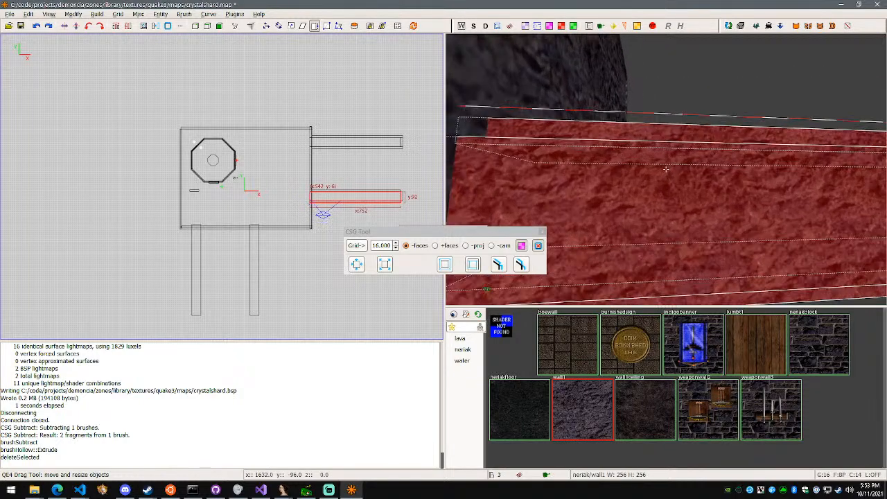
right_click(666, 169)
key(w)
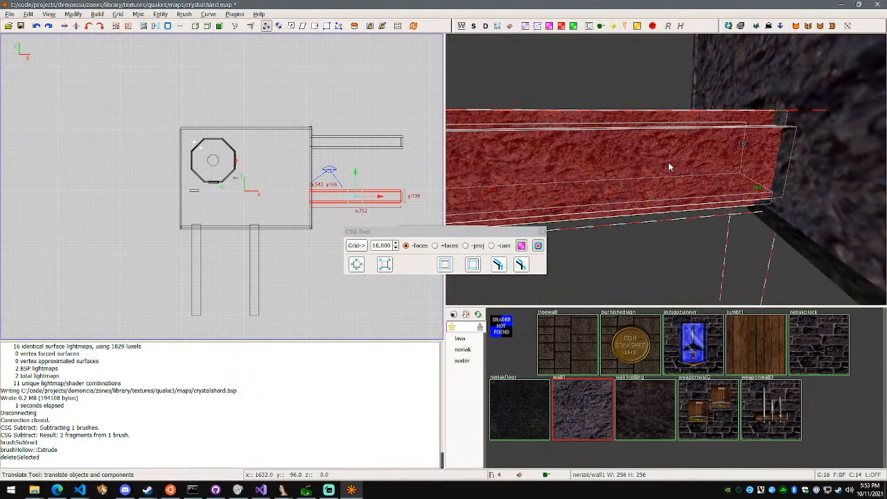
right_click(668, 162)
right_click(666, 169)
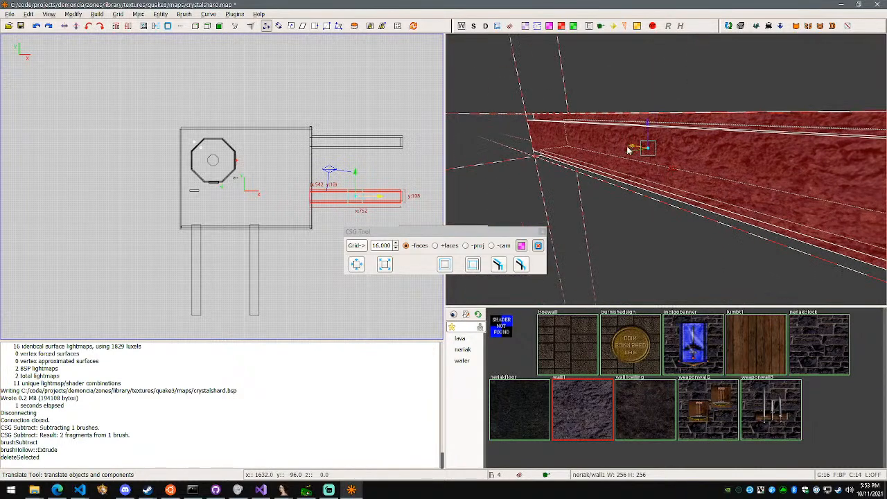
key(s)
key(d)
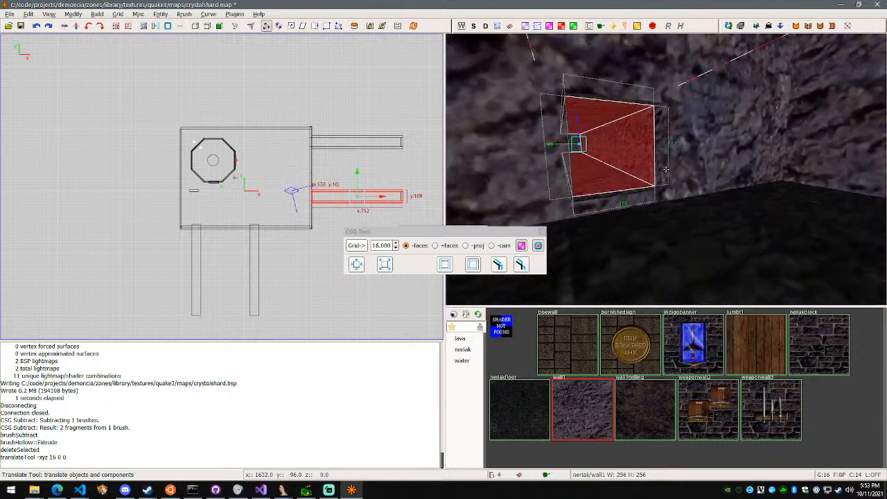
Select the new tunnel's far end cap and move it 16 units outward in X
key(w)
key(w)
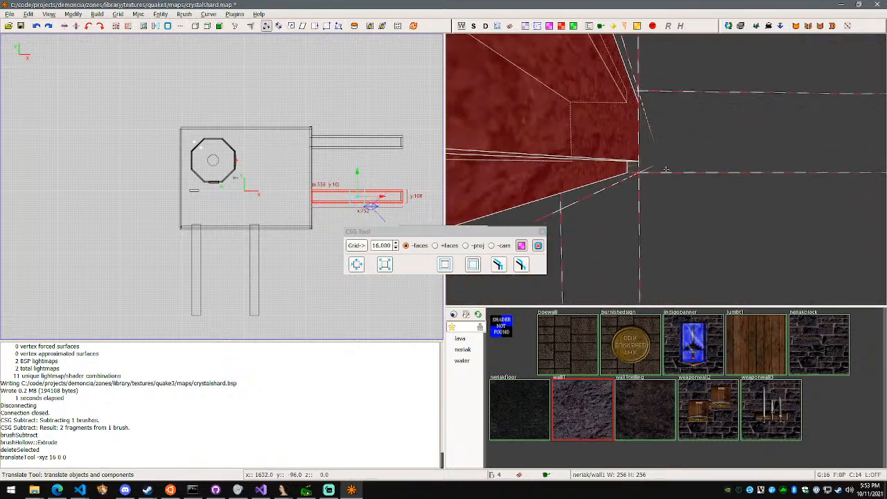
key(w)
key(s)
alt+shift+click(666, 169)
key(a)
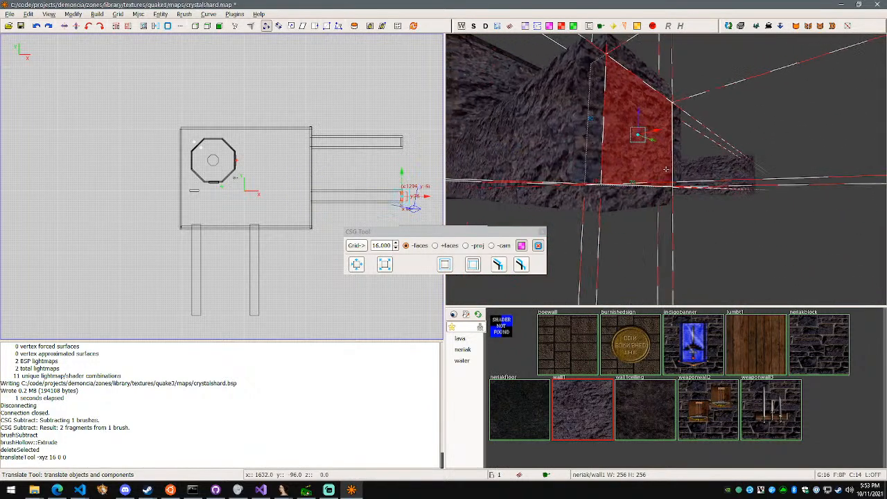
key(a)
Move the northern east tunnel's far end cap 16 units outward in X and save the map
right_click(666, 169)
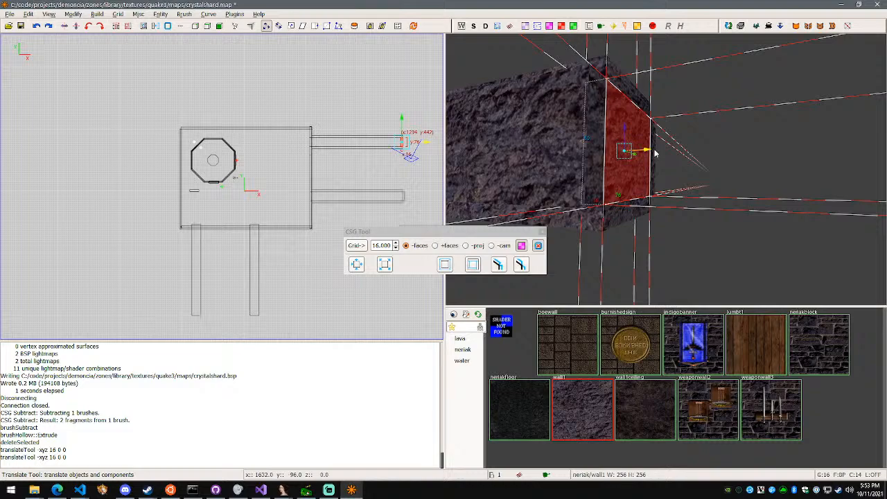
drag(659, 150, 660, 150)
right_click(660, 151)
right_click(665, 169)
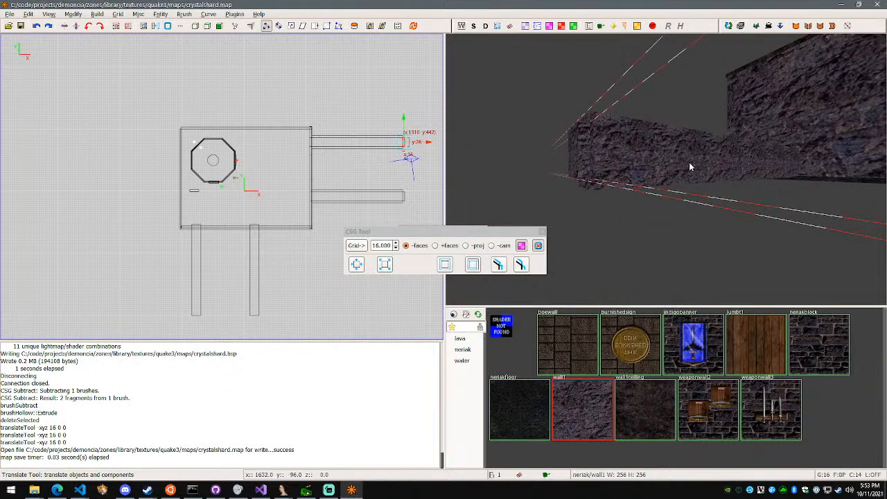
Return to the room's interior and rebuild the map
right_click(690, 167)
key(w)
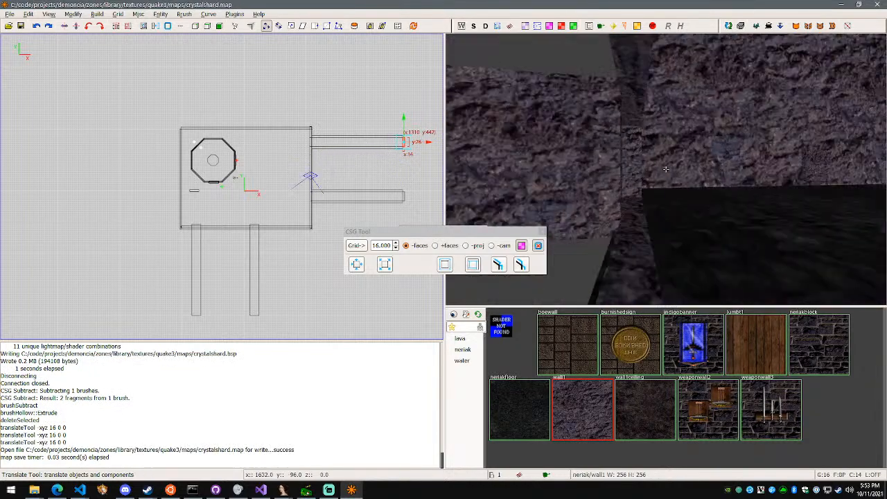
right_click(667, 173)
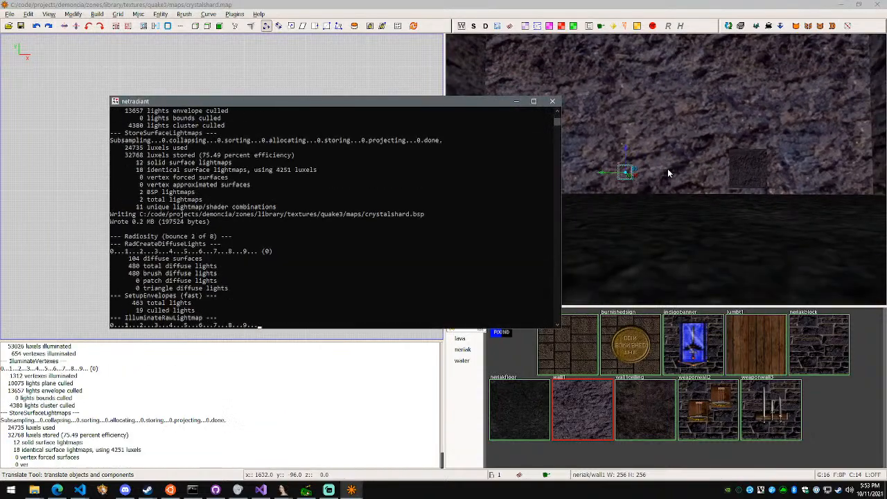
Check the east wall pieces around the two tunnel openings by selecting them, and clear the selection
mouse_move(706, 141)
mouse_down()
mouse_move(788, 159)
mouse_move(788, 194)
mouse_up()
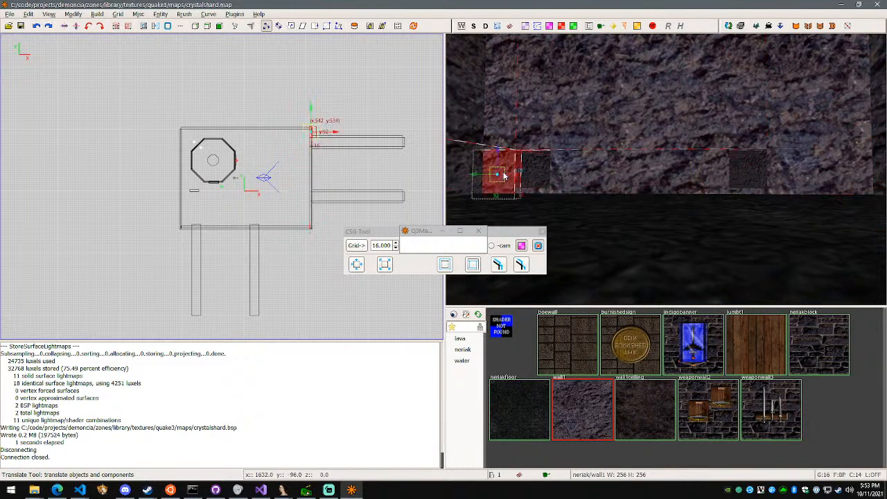
key(Escape)
shift+click(504, 135)
right_click(663, 54)
key(w)
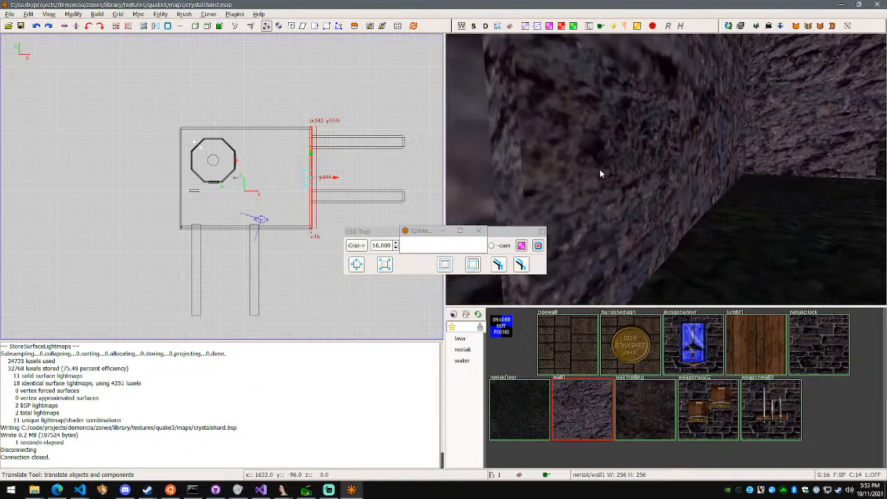
key(Escape)
Try shifting both south walkways 16 units away from the room in Y, and move them back
shift+click(665, 169)
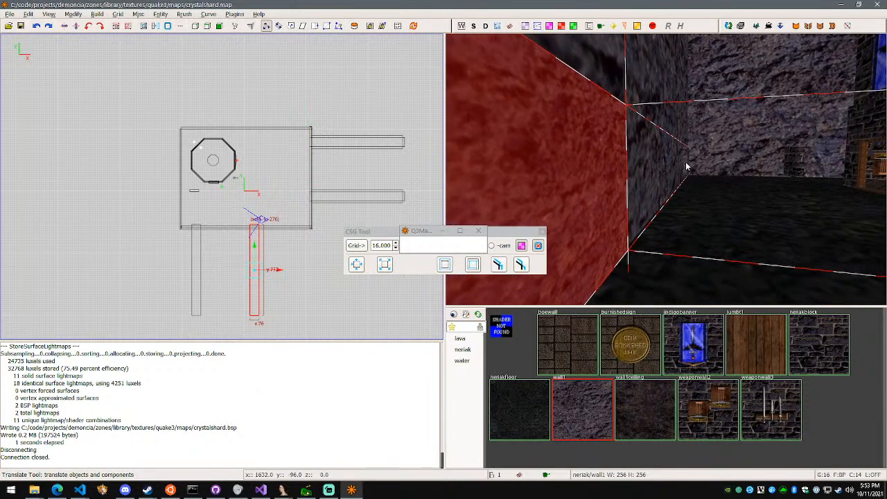
right_click(686, 165)
key(s)
right_click(665, 169)
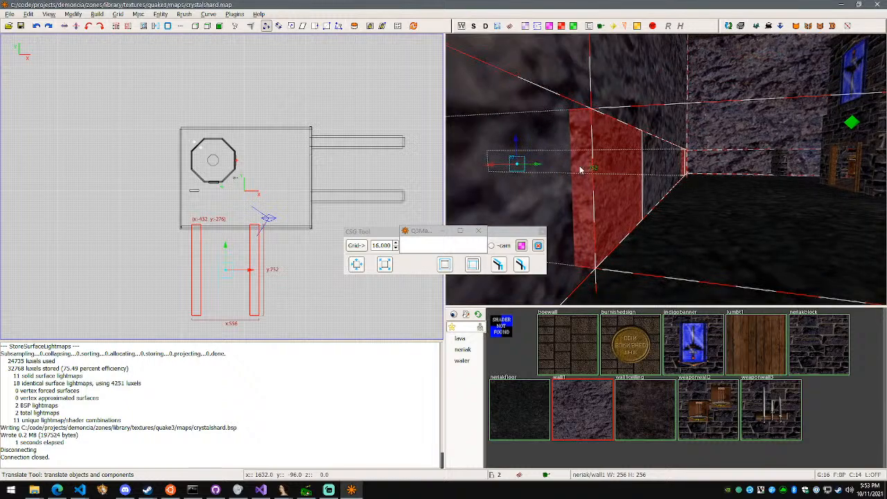
drag(541, 167, 536, 167)
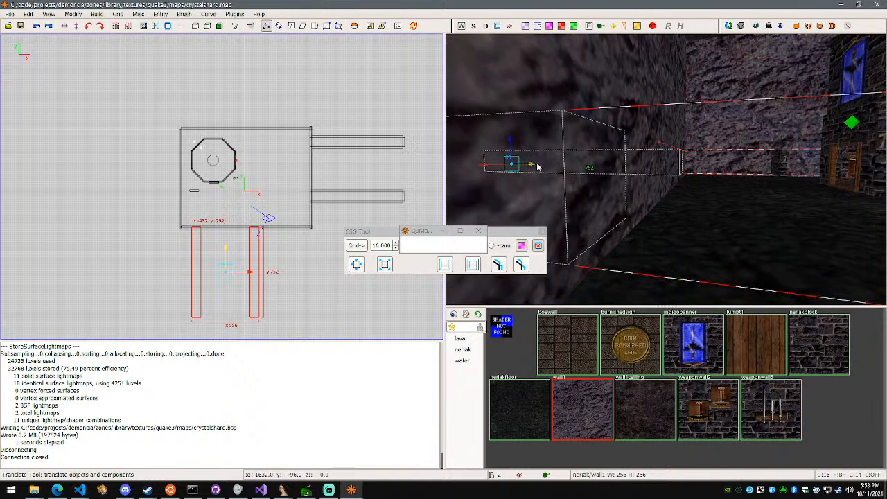
right_click(539, 168)
key(d)
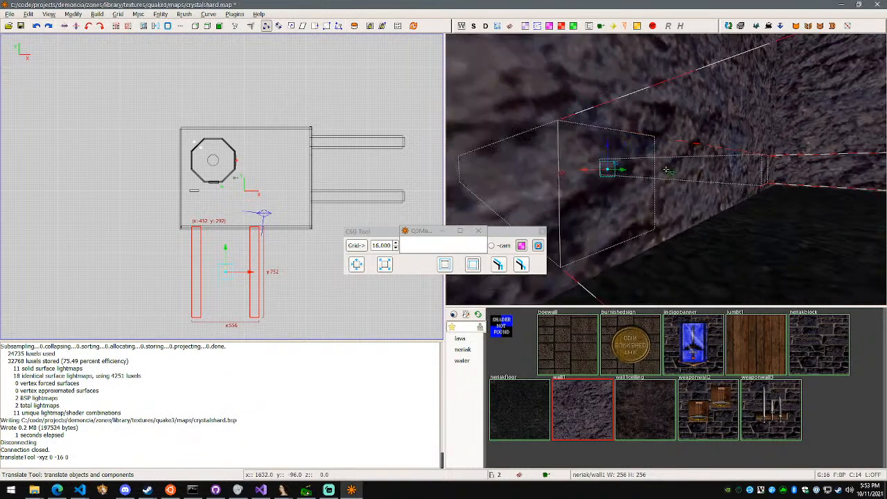
right_click(666, 173)
drag(538, 167, 543, 168)
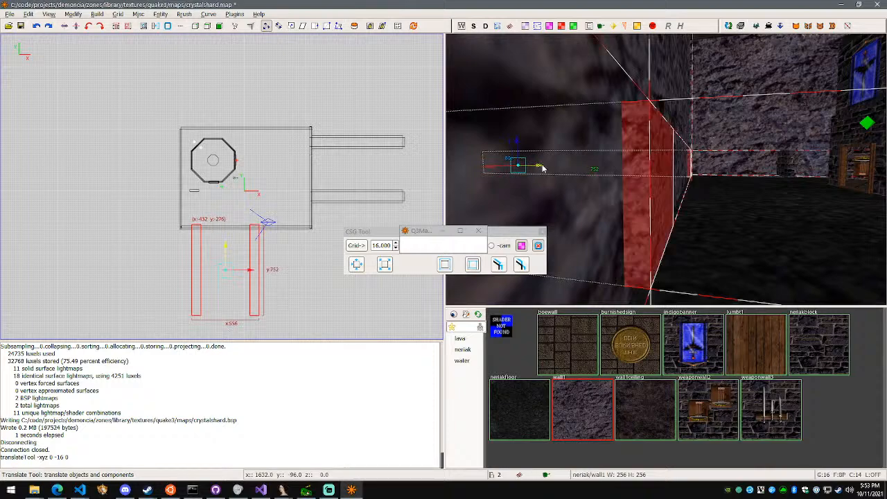
Select only the eastern of the two south walkways and CSG-subtract it from the south wall
right_click(665, 178)
key(d)
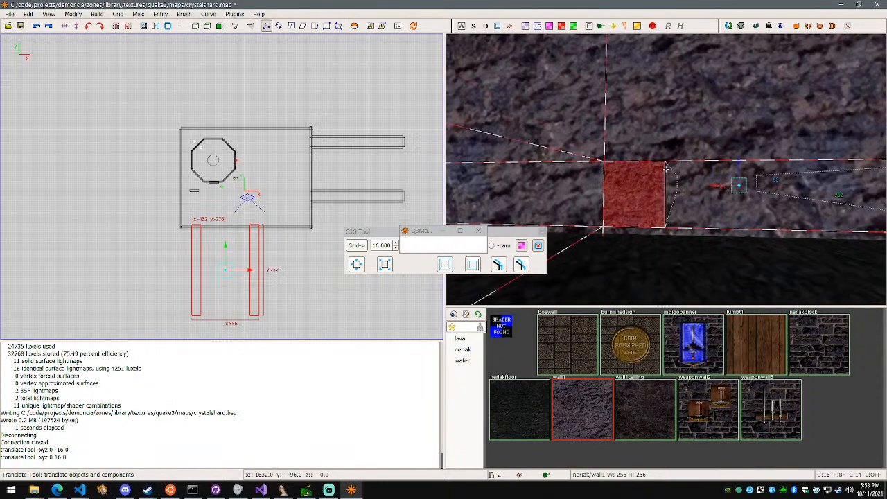
key(d)
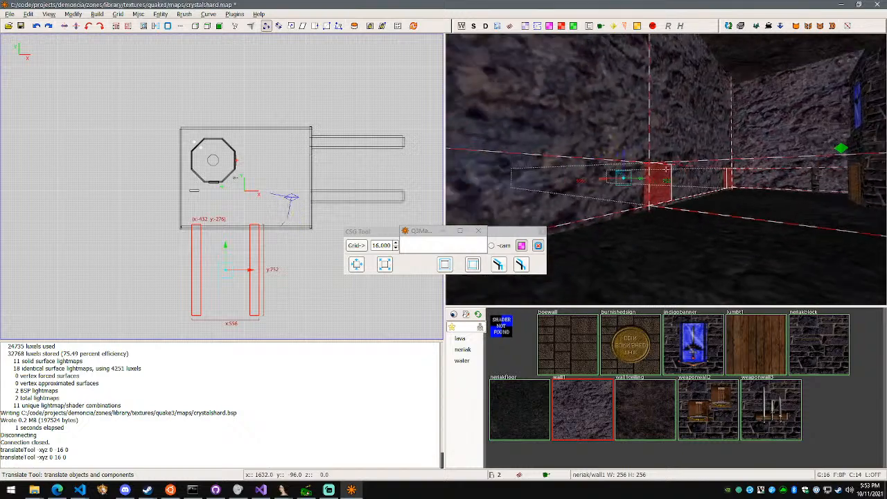
key(d)
right_click(666, 169)
alt+shift+click(696, 176)
alt+shift+click(697, 184)
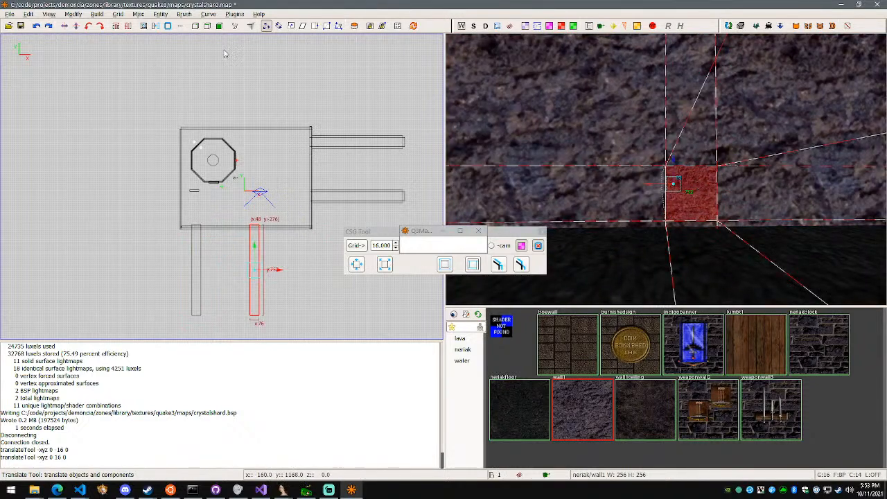
click(144, 27)
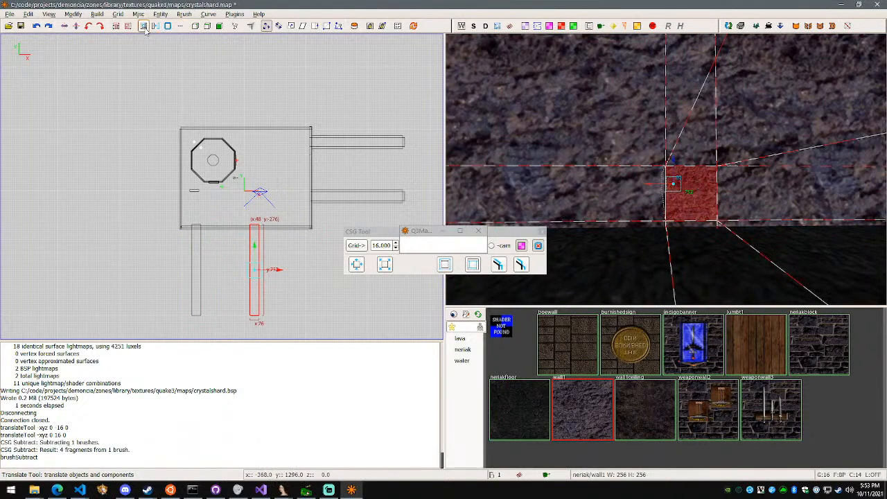
Hollow the eastern south walkway with 16-unit extruded walls and delete the cap that closes it toward the room
click(499, 265)
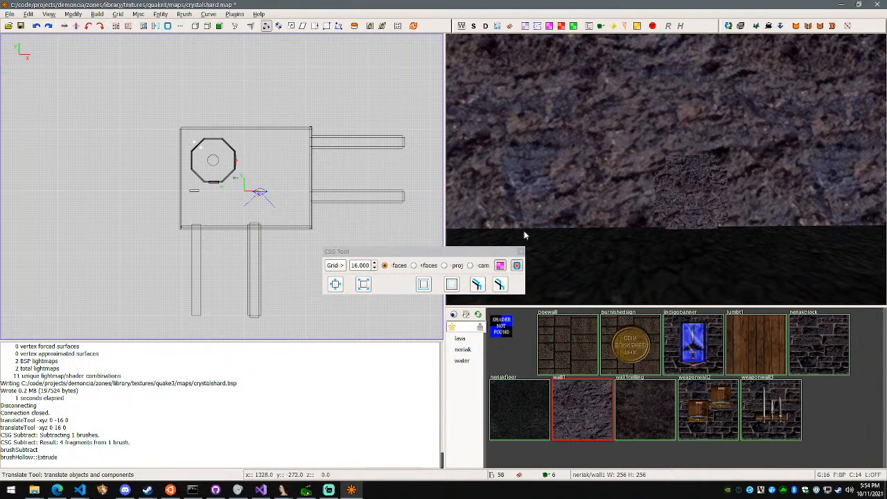
right_click(524, 235)
key(w)
key(d)
right_click(666, 169)
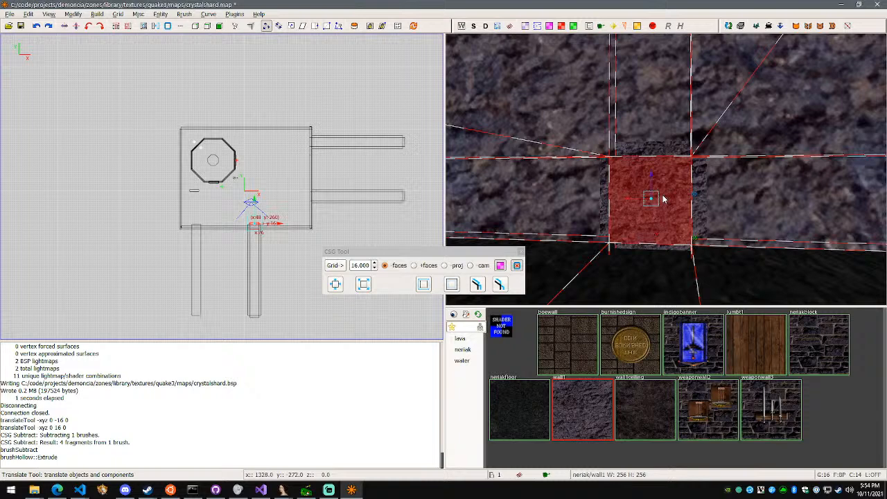
key(Delete)
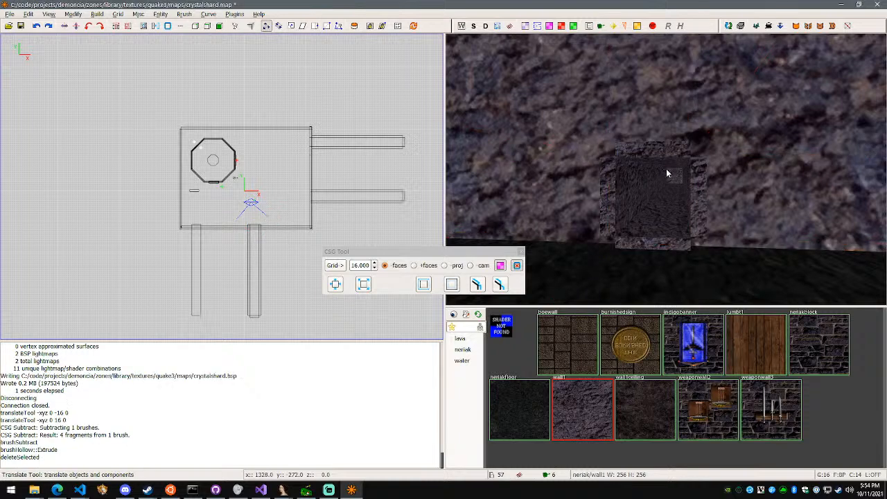
Check the eastern south tunnel's opening and the neighbouring south wall piece by selecting it from inside the room
right_click(666, 169)
key(w)
key(a)
key(s)
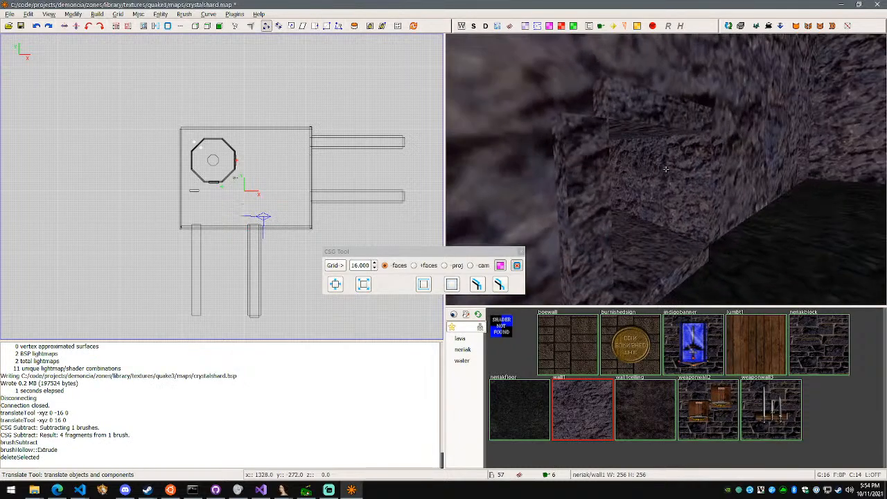
key(d)
right_click(666, 169)
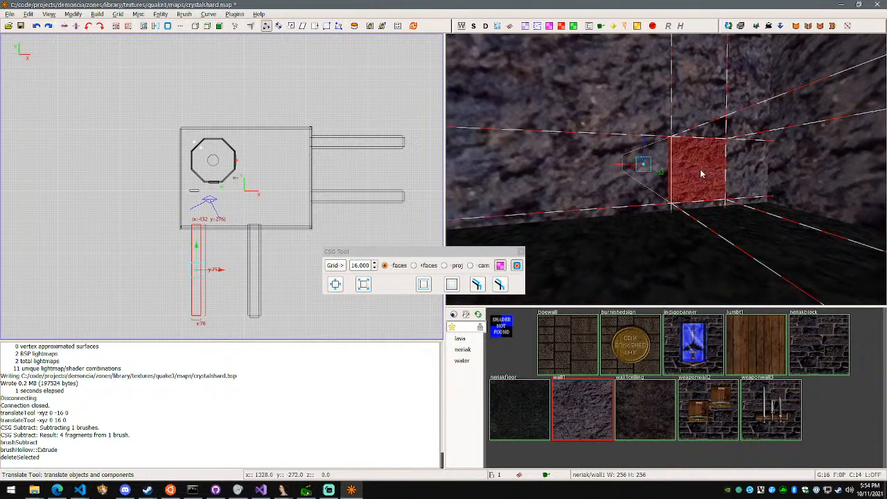
key(Escape)
shift+click(609, 169)
right_click(665, 169)
key(a)
key(w)
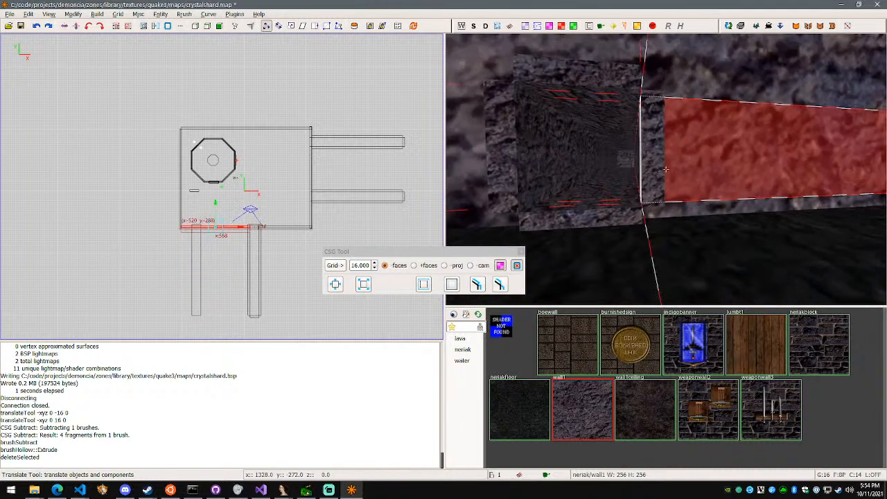
key(d)
right_click(666, 169)
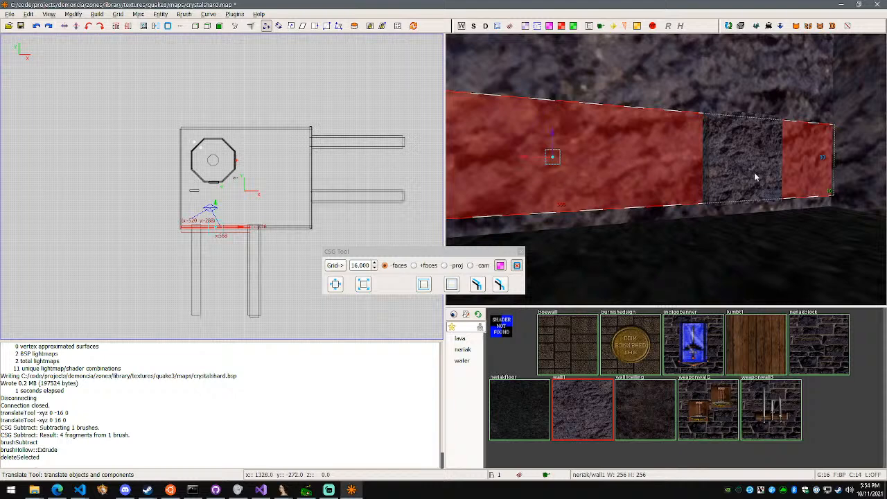
Select only the western south walkway and CSG-subtract it from the south wall
key(Escape)
shift+click(734, 173)
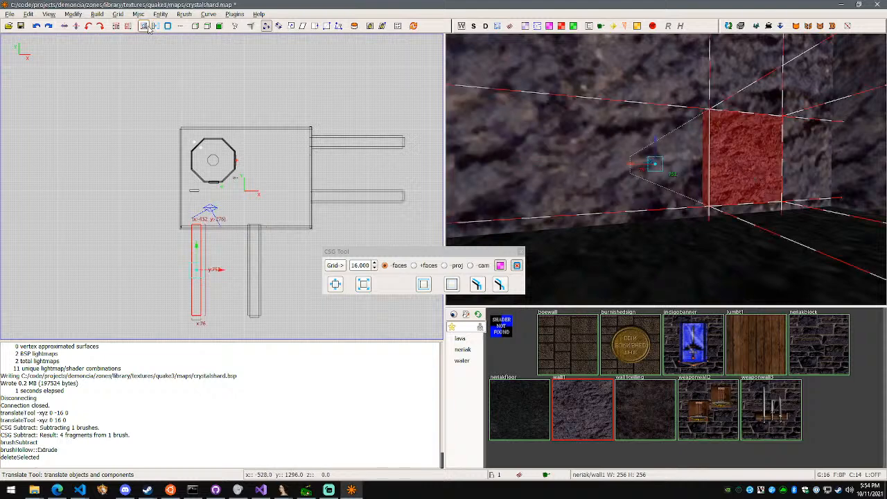
click(147, 27)
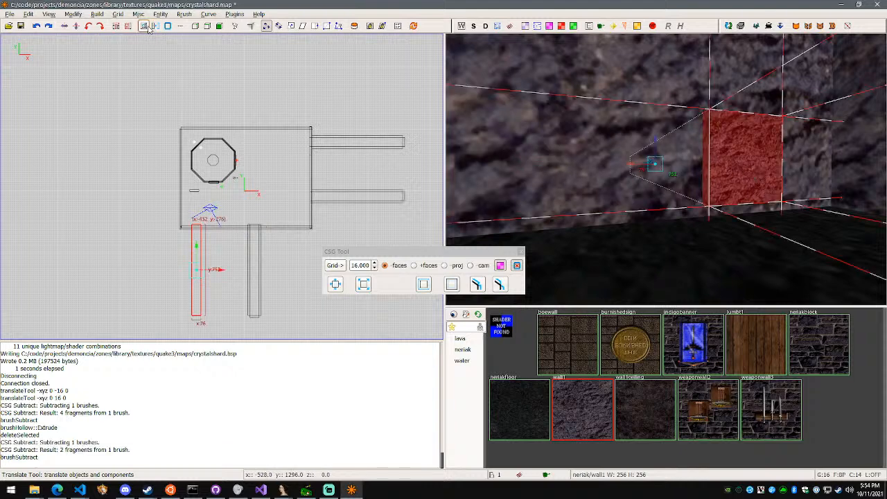
Hollow the western south walkway with 16-unit extruded walls and delete its room-facing cap
click(480, 289)
right_click(575, 224)
key(d)
right_click(666, 169)
shift+click(668, 172)
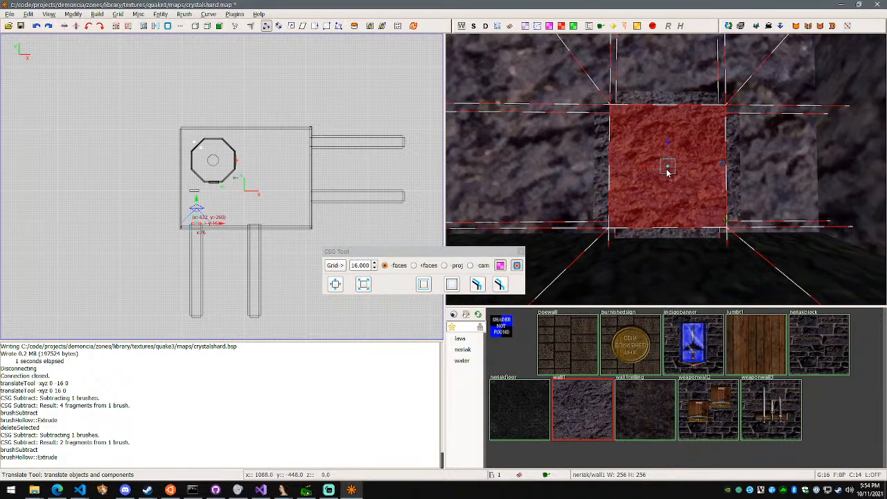
key(BackSpace)
Select the south wall piece between the two tunnel openings to check it, and rebuild the map
key(Up)
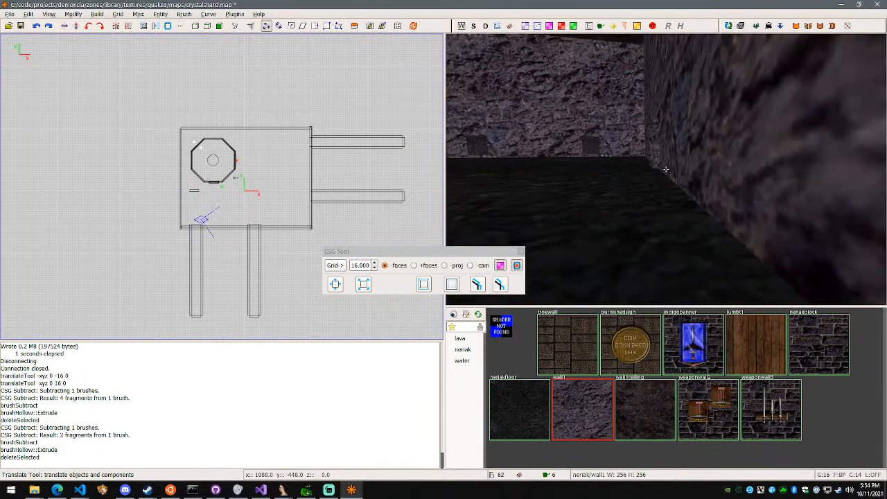
shift+click(665, 168)
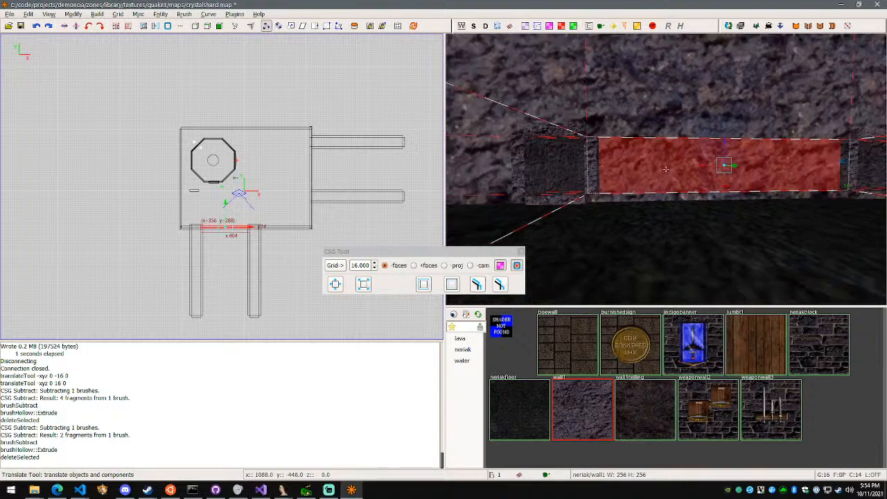
right_click(665, 169)
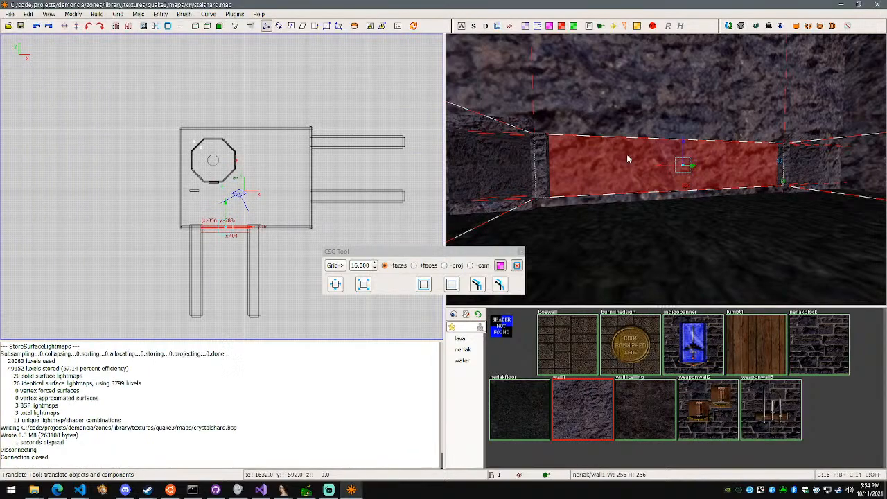
right_click(627, 159)
key(w)
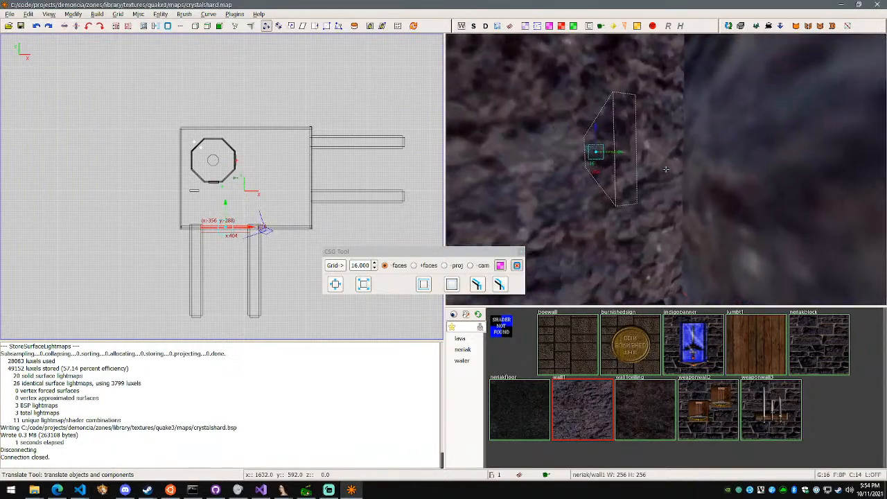
key(w)
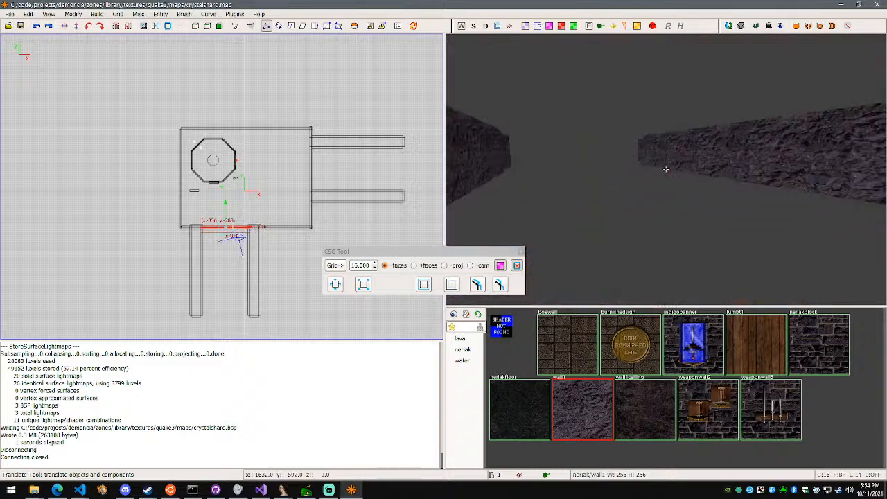
key(s)
right_click(665, 169)
ctrl+alt+shift+click(643, 186)
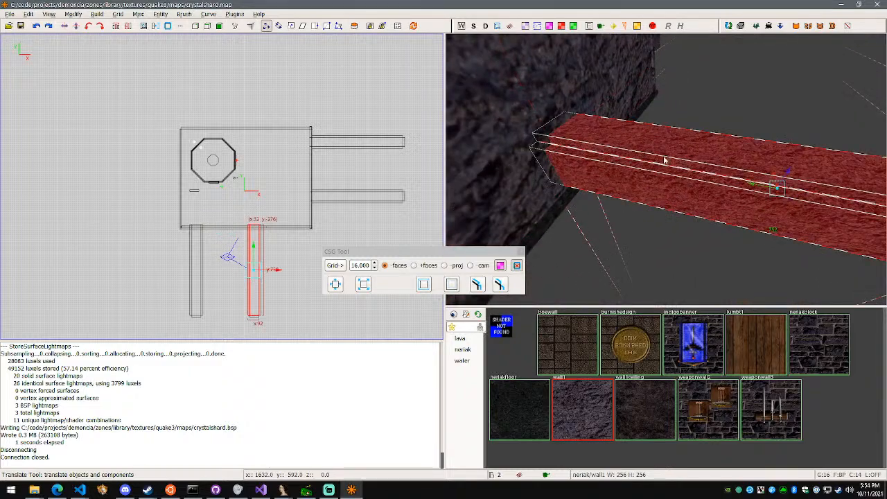
right_click(663, 160)
key(w)
key(s)
right_click(665, 162)
shift+click(667, 159)
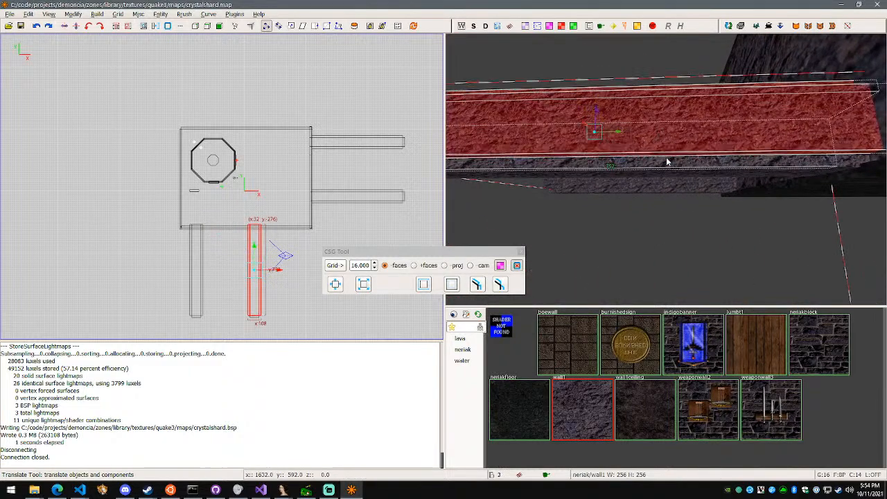
right_click(673, 195)
key(w)
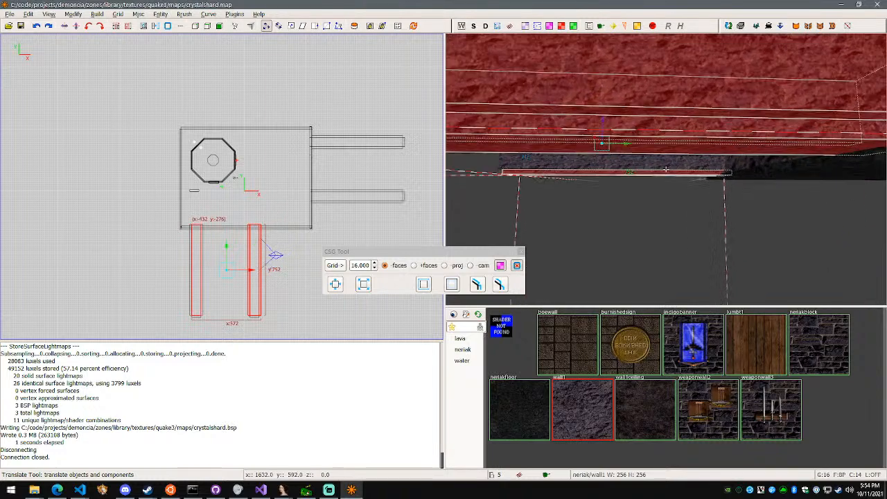
right_click(666, 170)
shift+click(666, 173)
right_click(666, 173)
key(w)
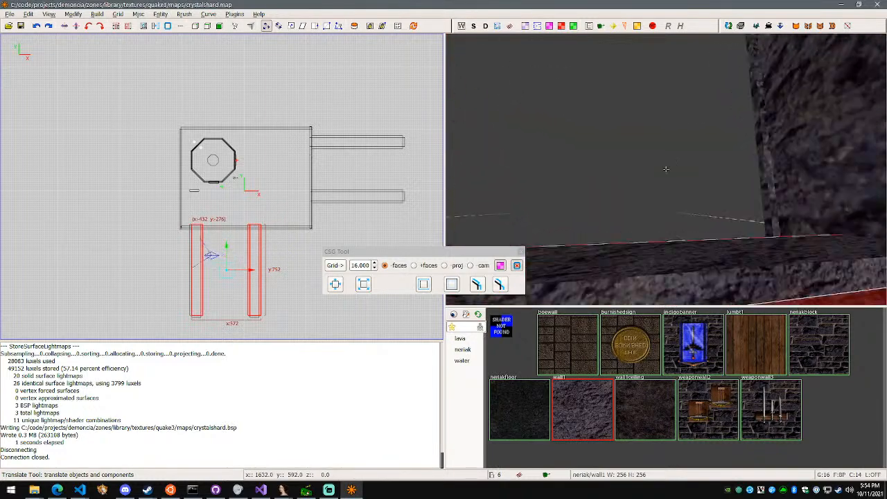
key(s)
right_click(666, 169)
Start a fresh selection with the wall brushes of the western south tunnel from outside the room
alt+shift+click(734, 160)
shift+click(681, 180)
right_click(680, 180)
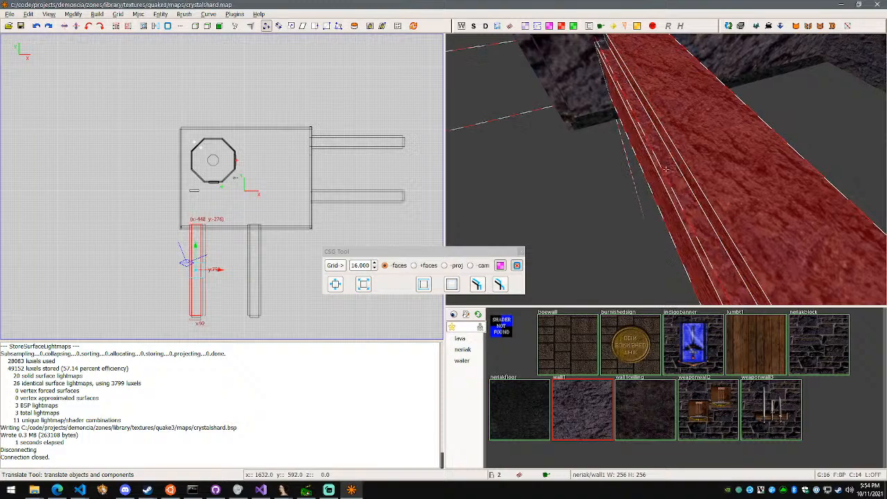
key(w)
right_click(666, 169)
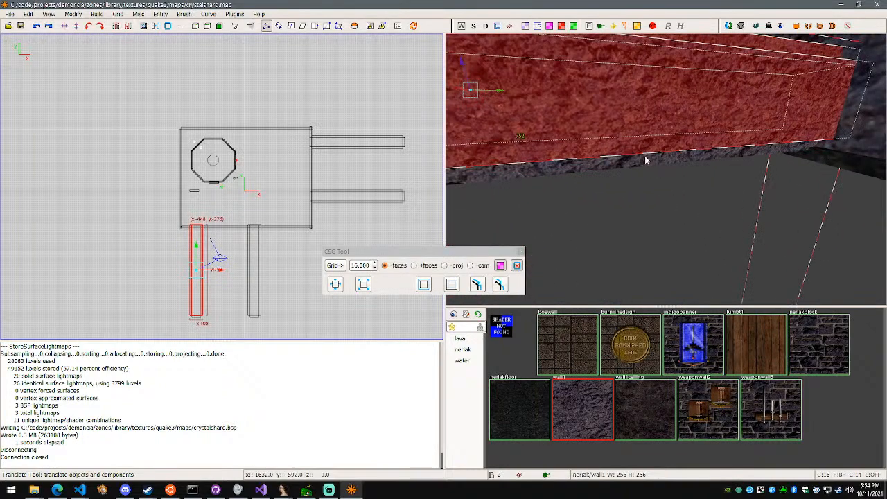
Add the eastern south tunnel's wall brushes so that both south tunnels are fully selected
right_click(666, 169)
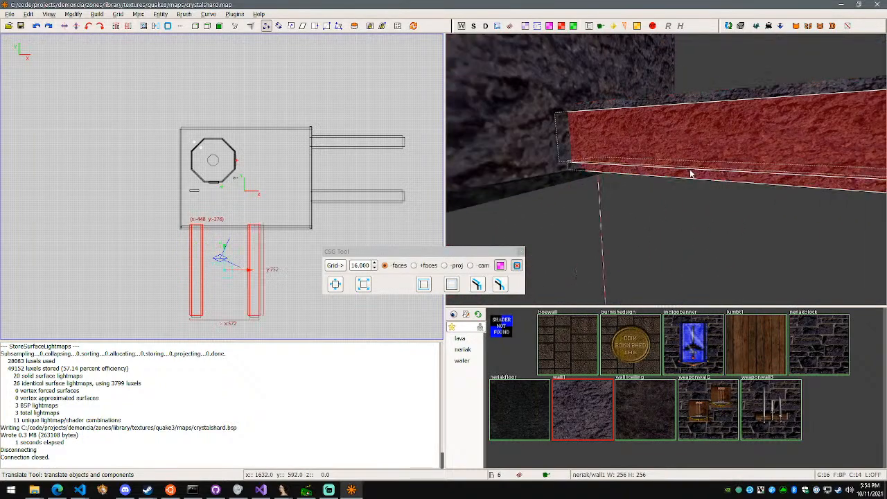
key(w)
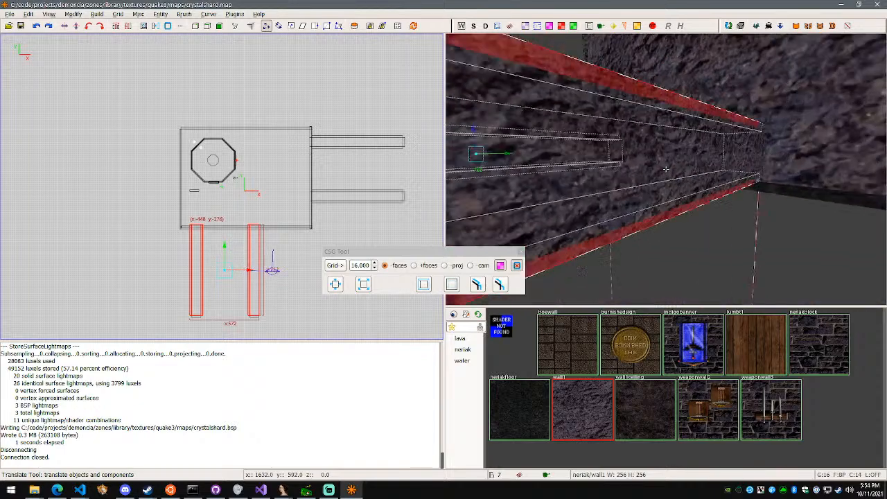
key(s)
right_click(665, 169)
key(w)
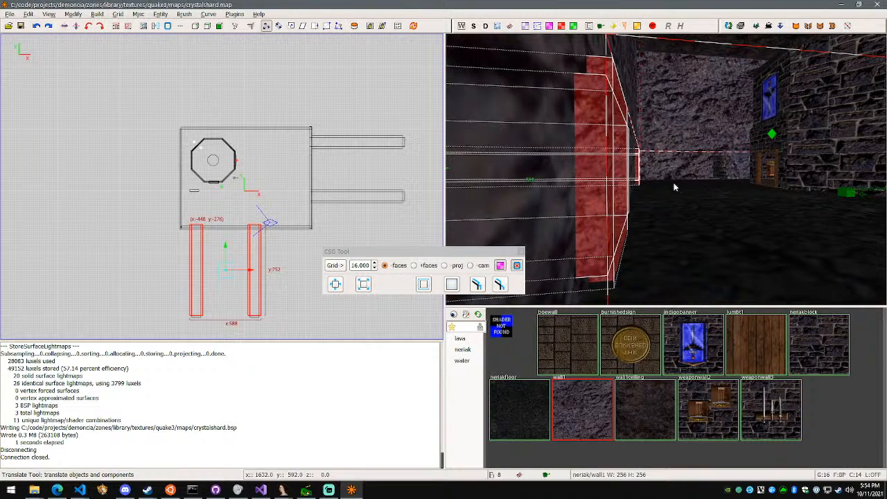
Move both selected south tunnels 16 units away from the room in Y with the Translate tool
right_click(688, 189)
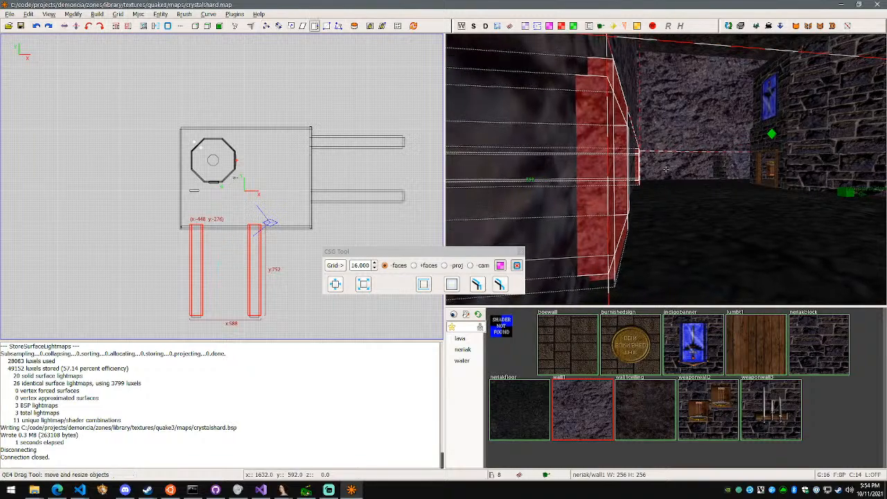
key(s)
key(d)
key(w)
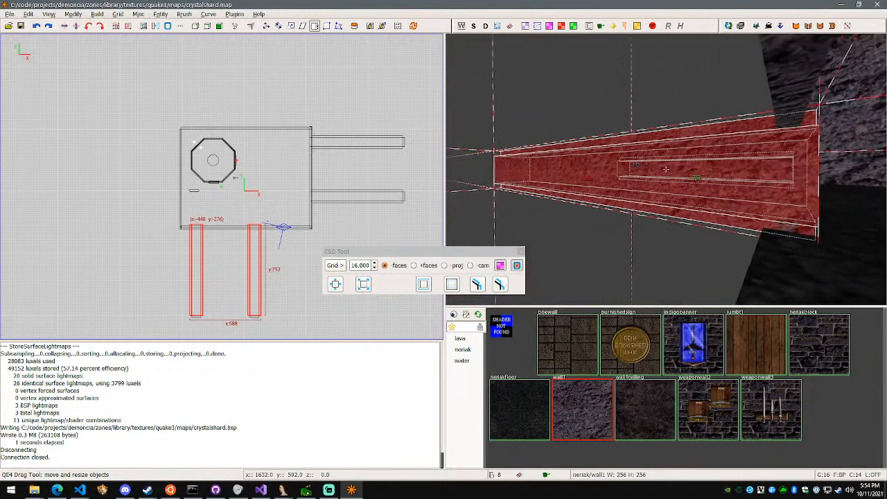
key(s)
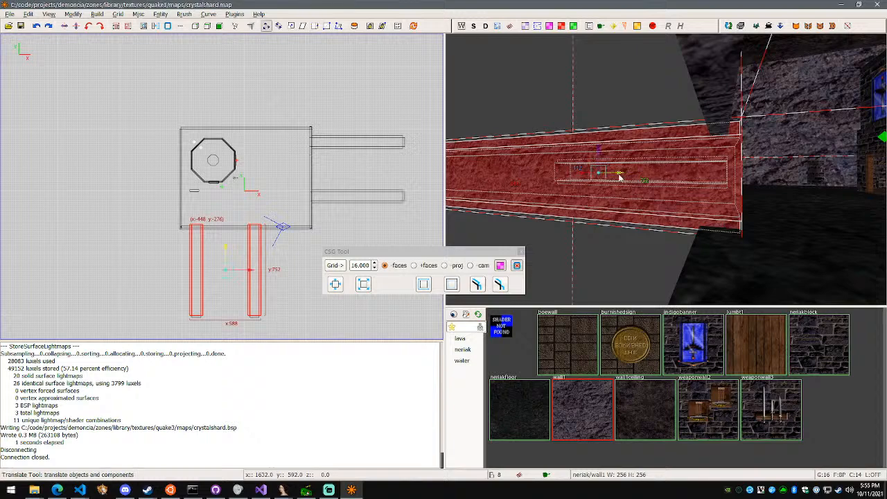
key(d)
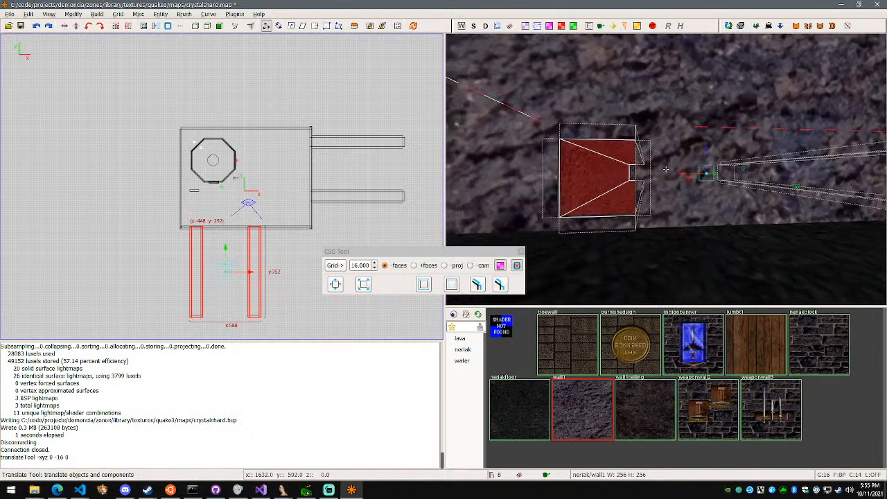
Clear the selection and inspect both south tunnel openings and the room from inside
key(w)
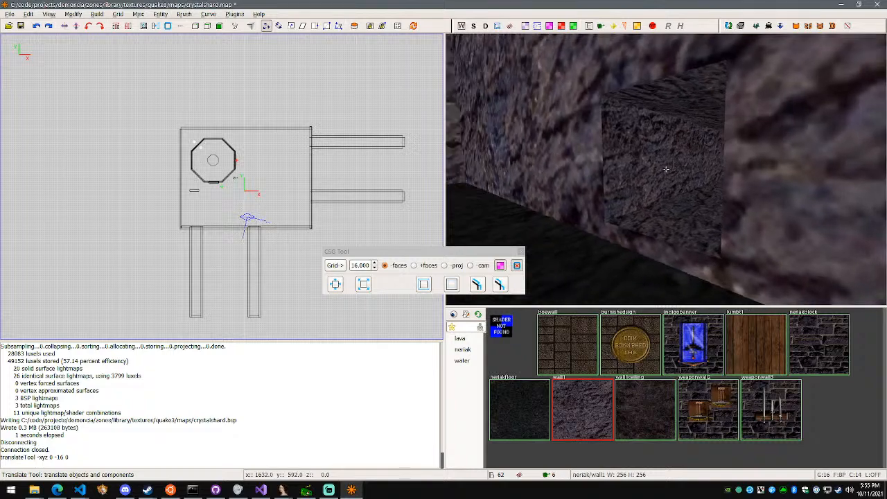
key(a)
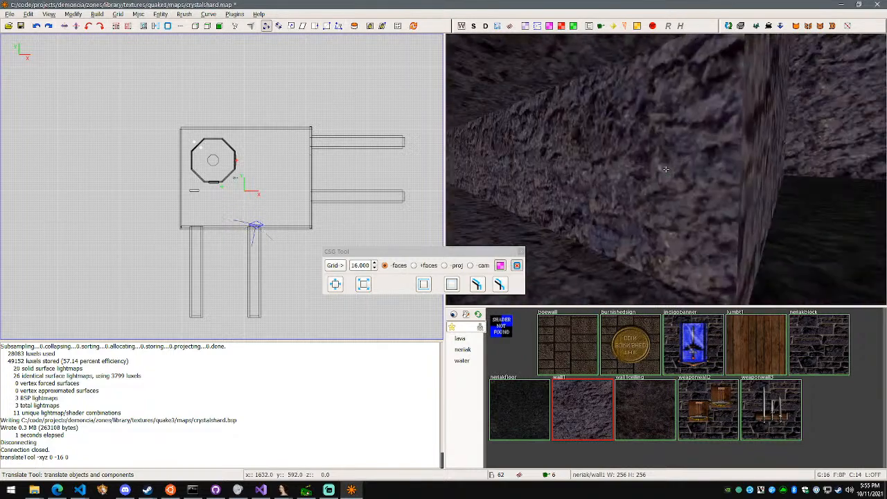
key(d)
key(d)
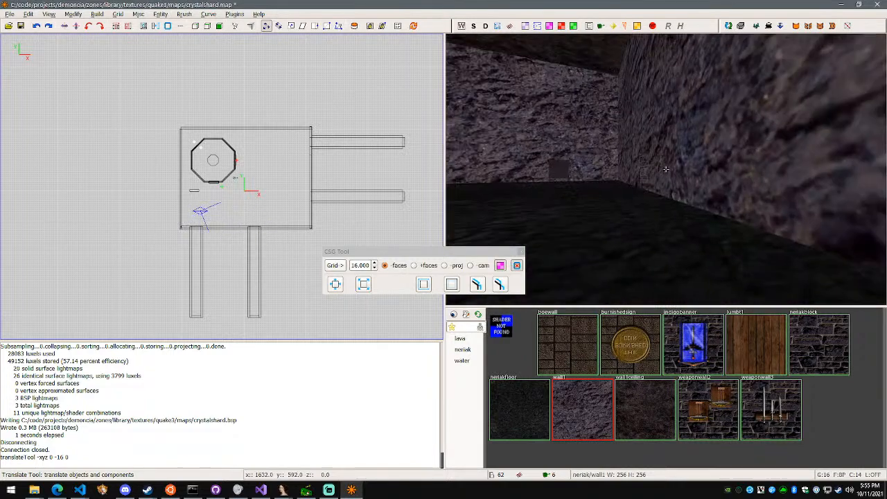
key(w)
key(w)
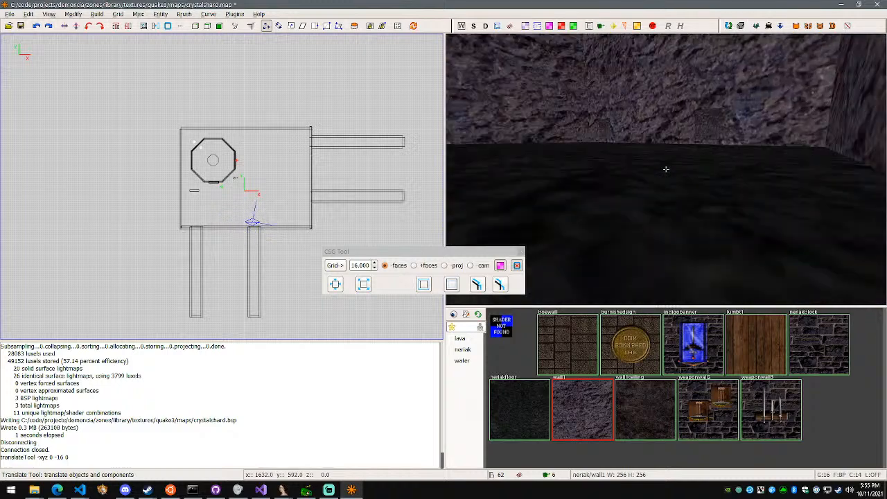
View the room from its east side and rebuild the map with the shifted south tunnels
key(w)
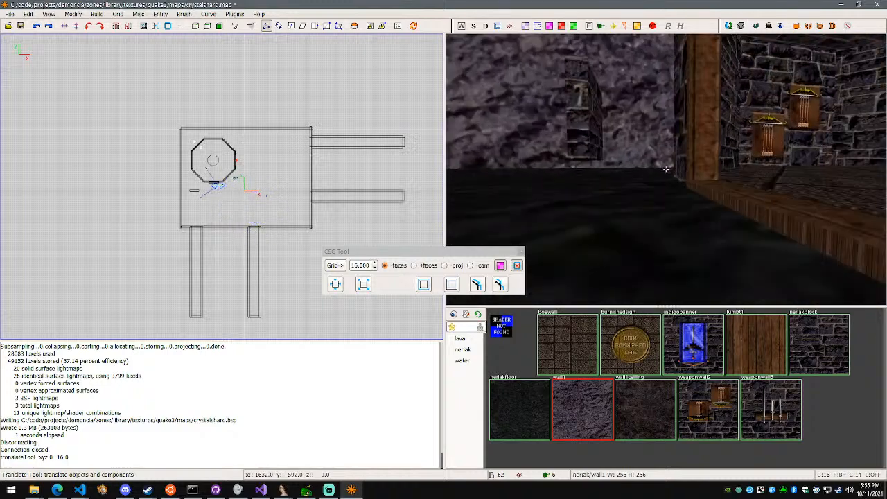
key(w)
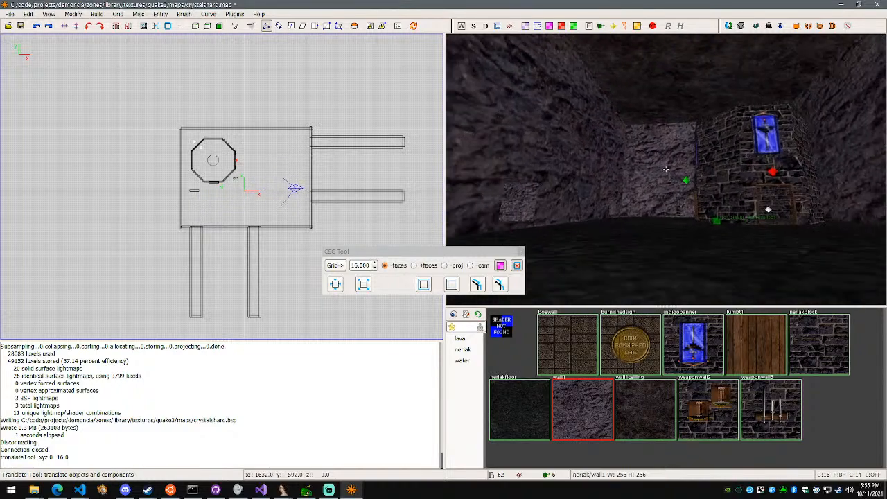
key(w)
right_click(676, 180)
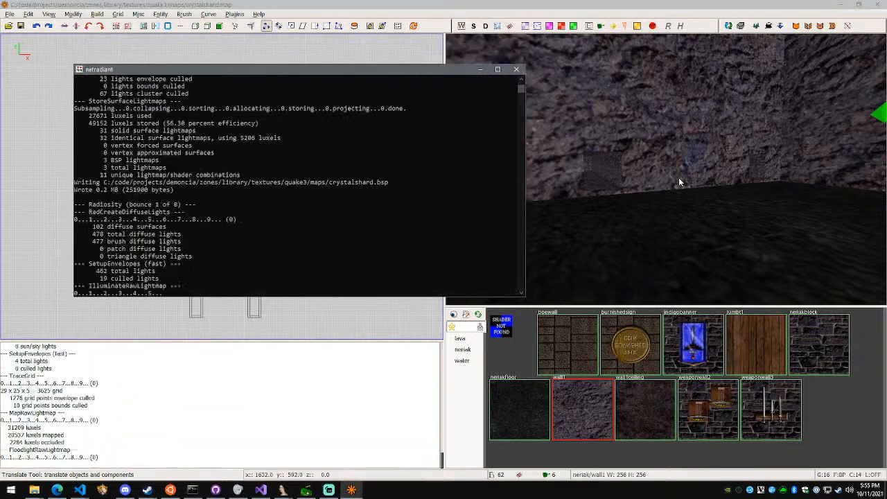
Glance at the Streamlabs OBS stream window, return to the map editor and view the room's walls from inside
click(329, 490)
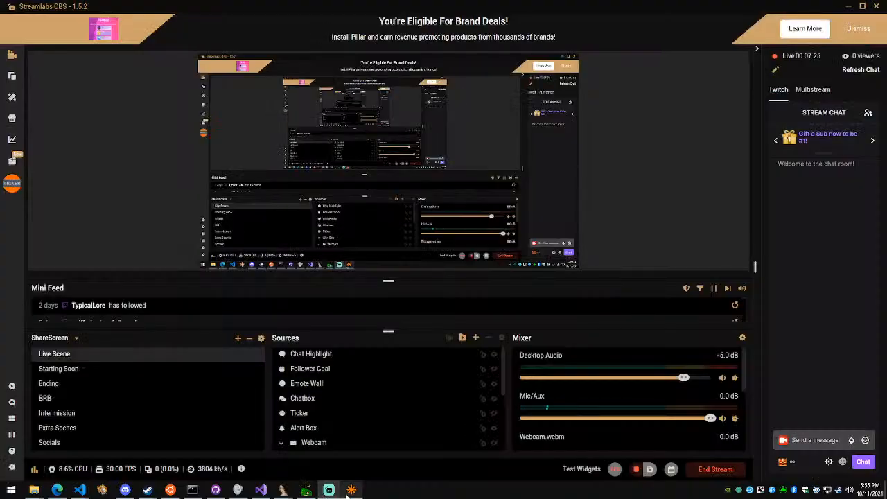
click(350, 491)
right_click(527, 255)
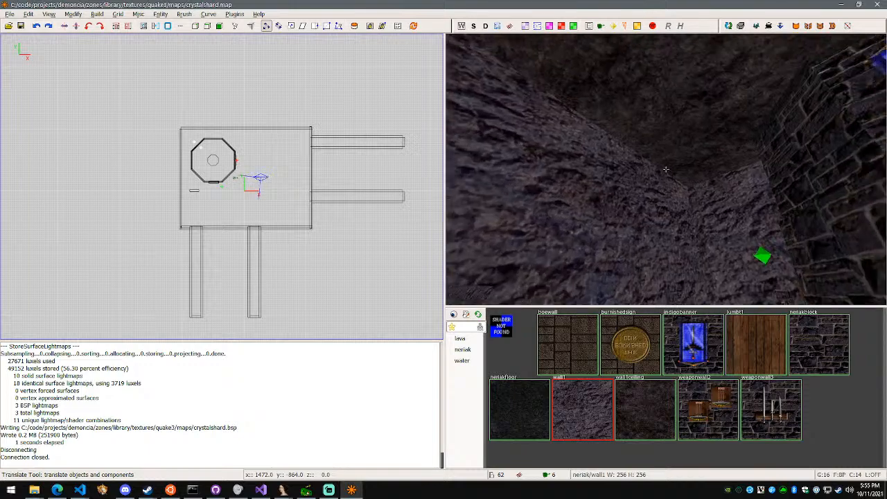
key(w)
key(w)
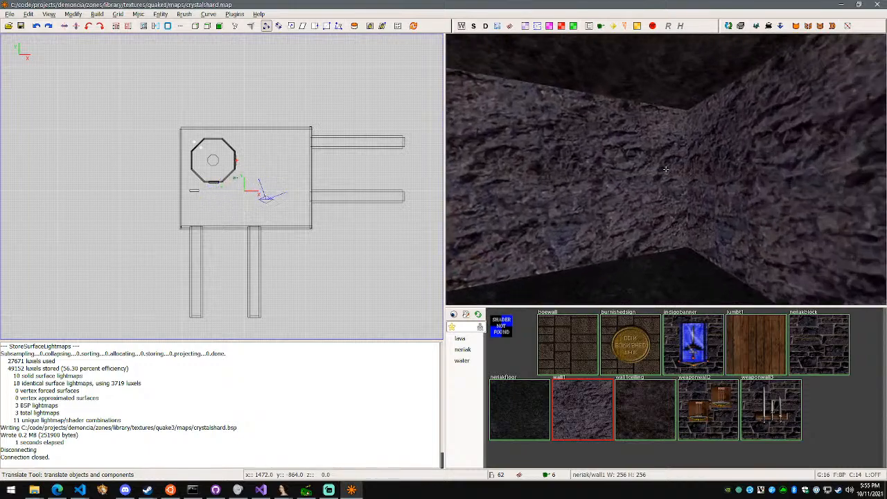
key(w)
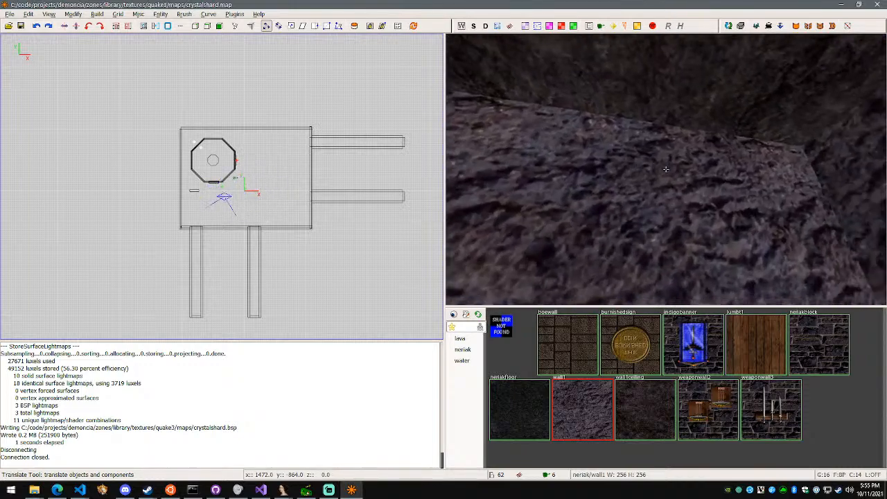
Split the upper south wall brush in two along a slanted top-to-bottom line with the Clipper tool, then clear the selection
right_click(666, 169)
shift+click(717, 123)
right_click(717, 123)
key(s)
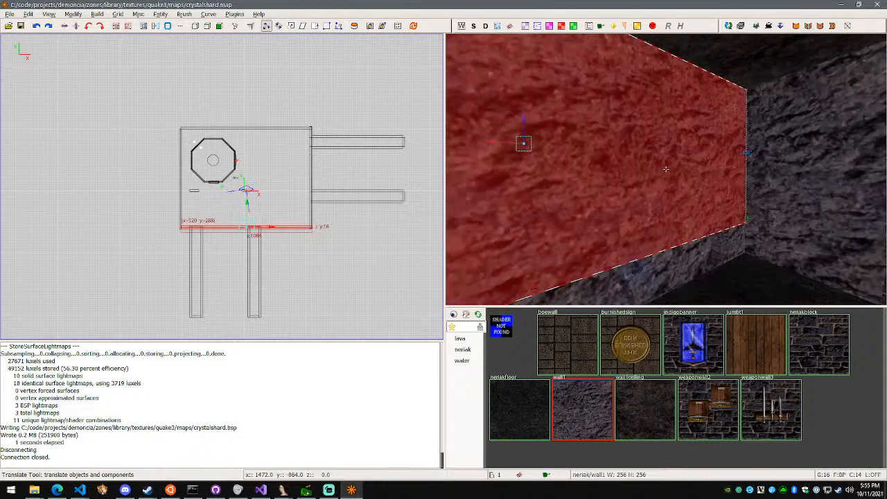
key(w)
key(w)
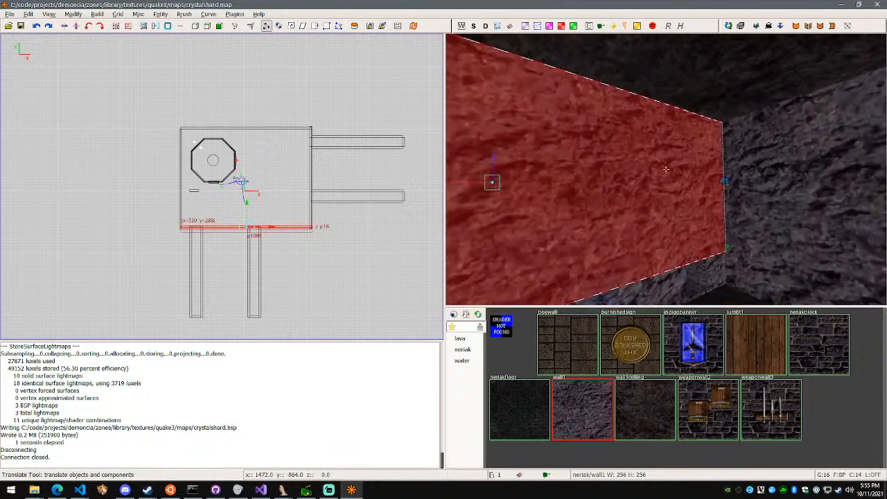
right_click(665, 169)
key(x)
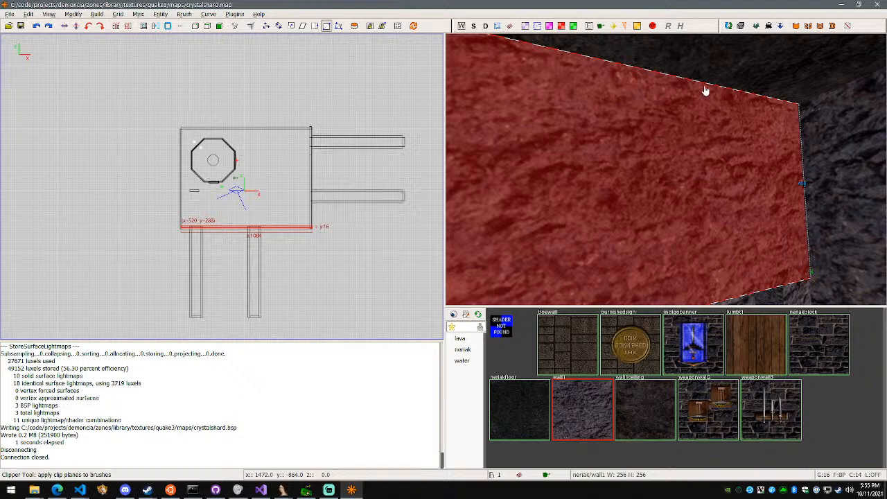
right_click(714, 127)
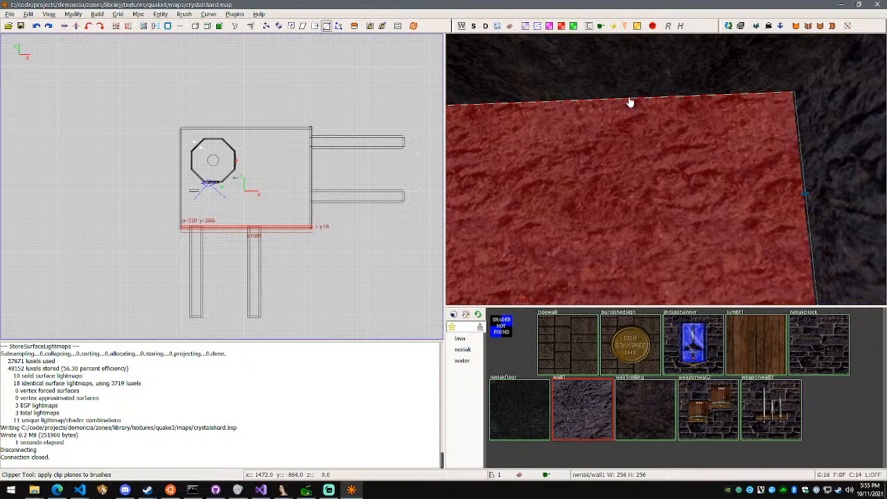
right_click(646, 173)
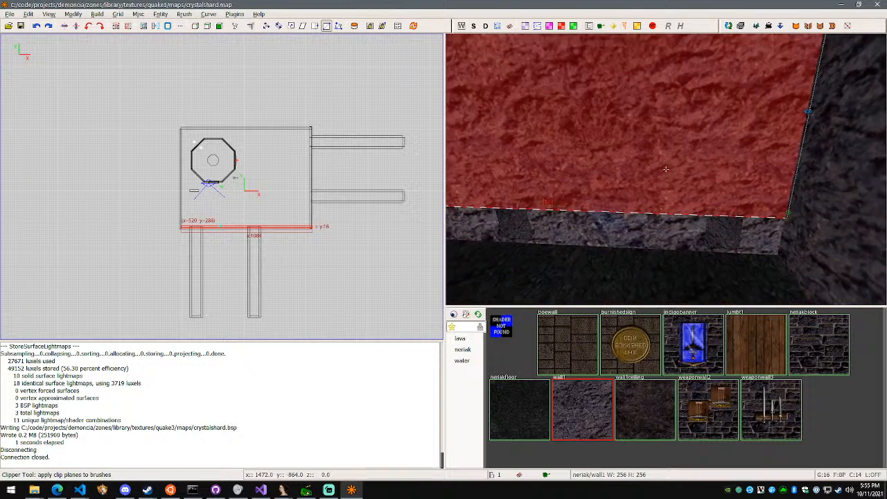
right_click(672, 220)
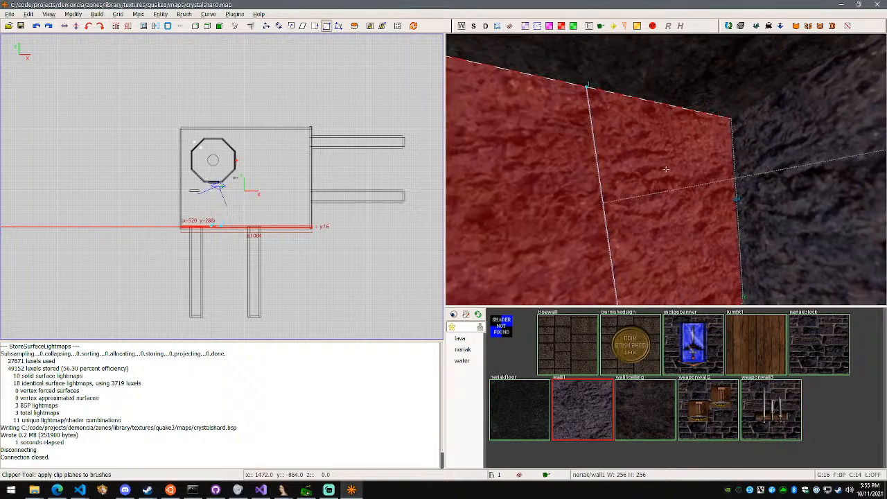
right_click(667, 174)
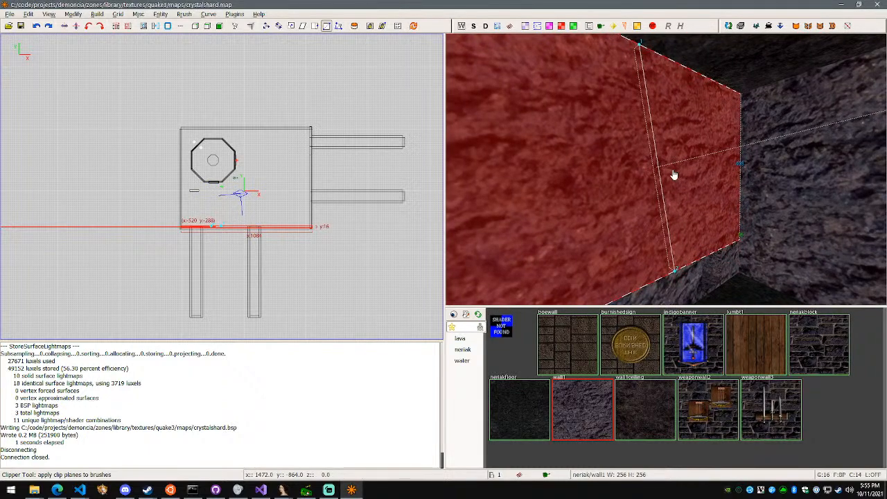
key(shift+Return)
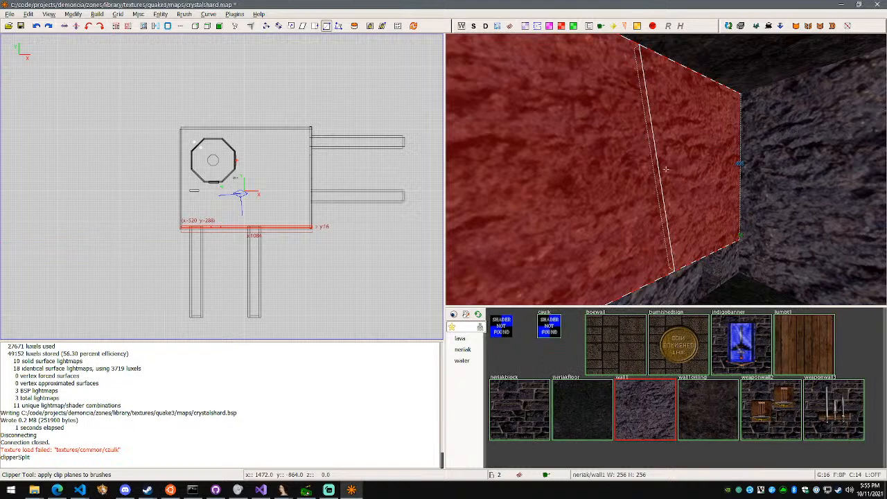
key(d)
right_click(665, 169)
key(Escape)
Select the western piece of the split south wall, save the map and rebuild it
right_click(684, 201)
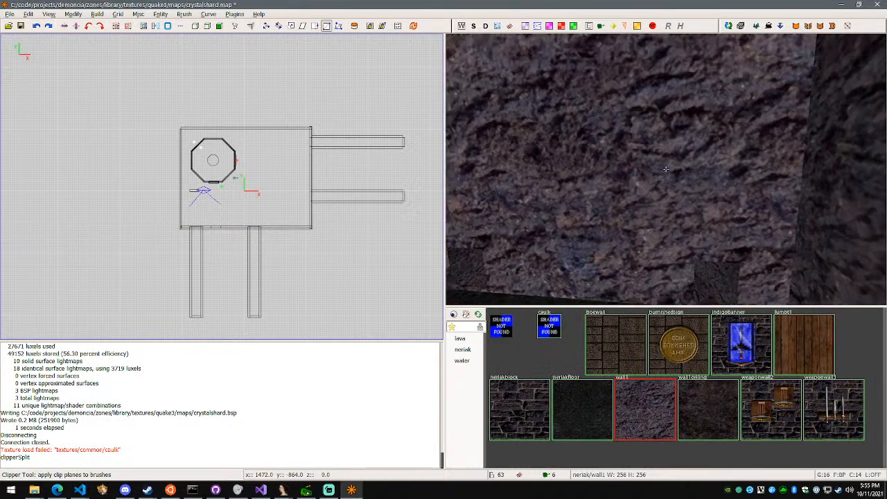
right_click(666, 169)
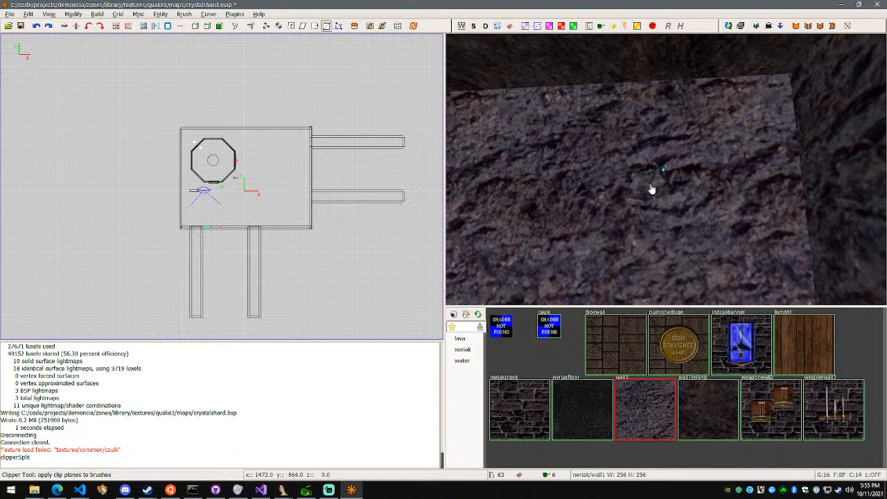
shift+click(685, 191)
right_click(685, 191)
right_click(665, 169)
key(ctrl+s)
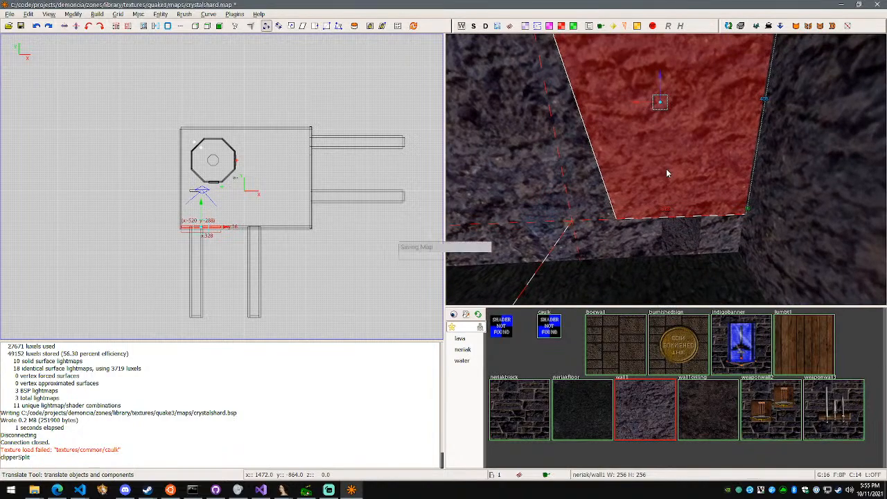
right_click(665, 169)
key(a)
right_click(665, 169)
key(F5)
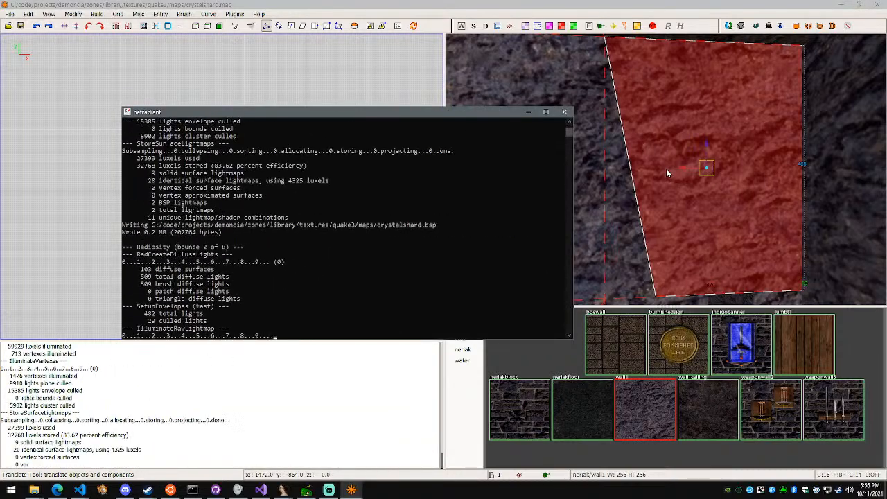
Move the western wall piece's upper vertex in the room's southwest corner 32 units in Y into the room
right_click(666, 168)
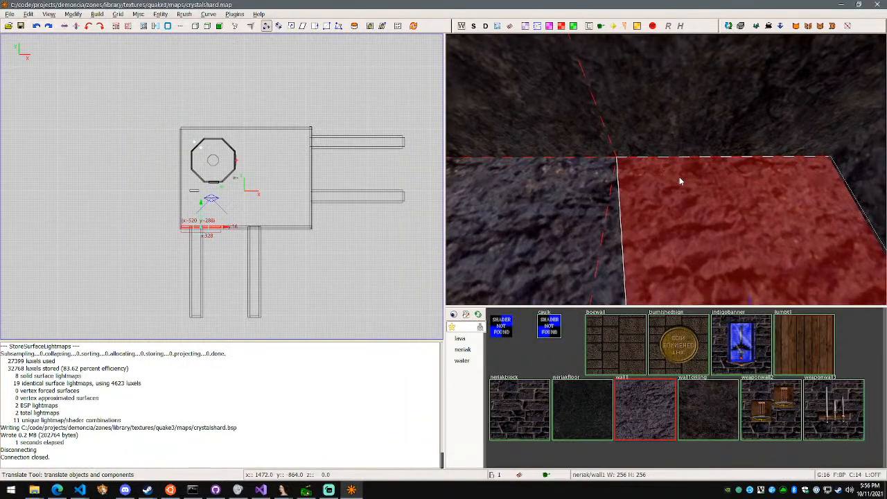
key(Escape)
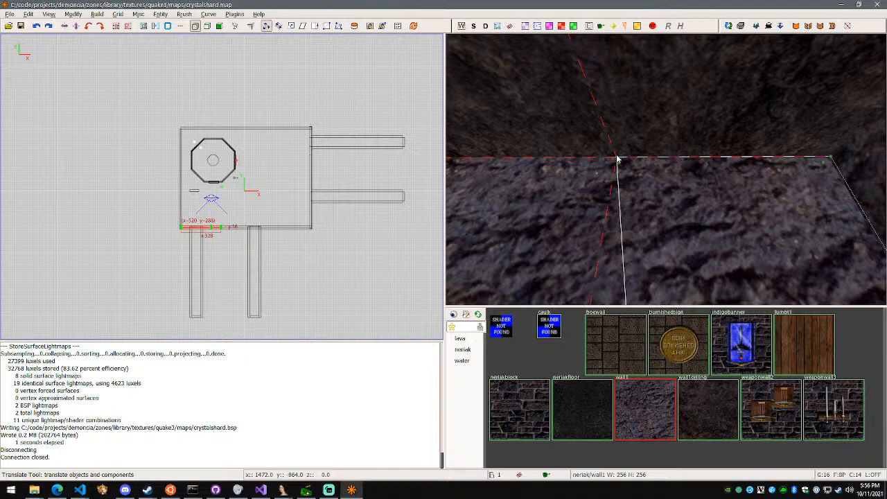
click(617, 160)
right_click(655, 174)
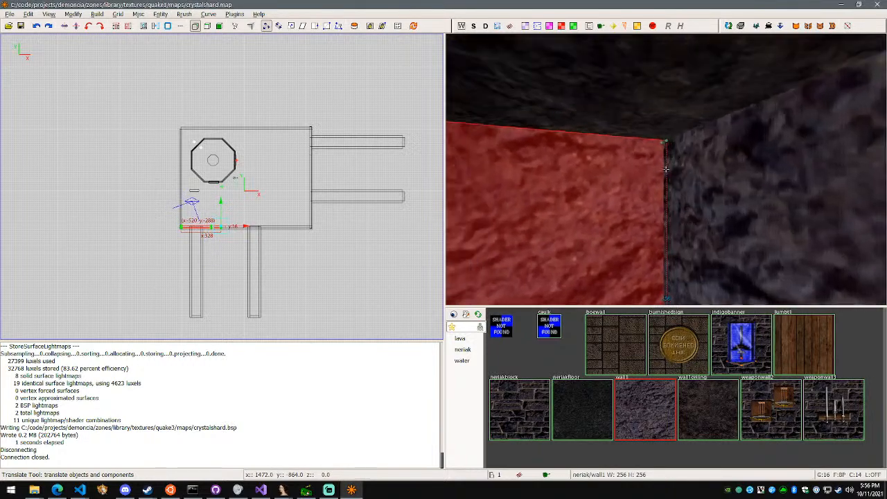
right_click(688, 144)
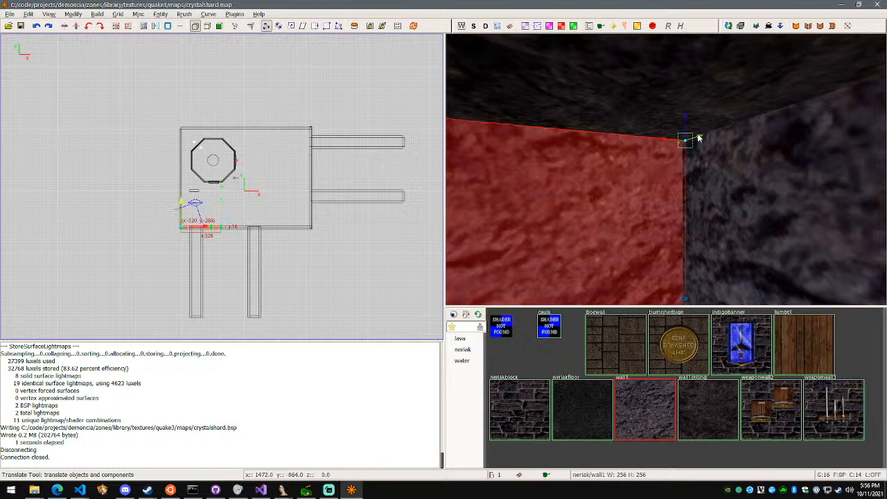
drag(700, 138, 720, 141)
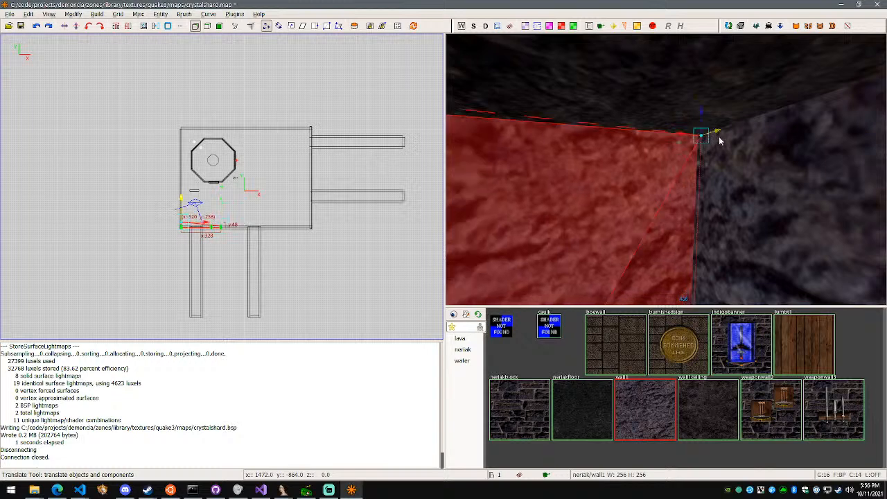
Move the western piece's upper vertex at the split 16 units in Y into the room and clear the selection
right_click(721, 140)
key(a)
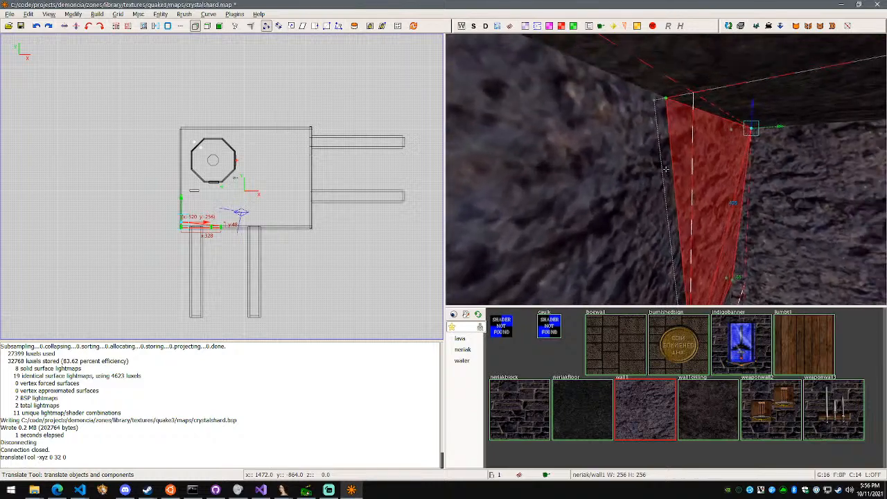
key(d)
key(w)
key(s)
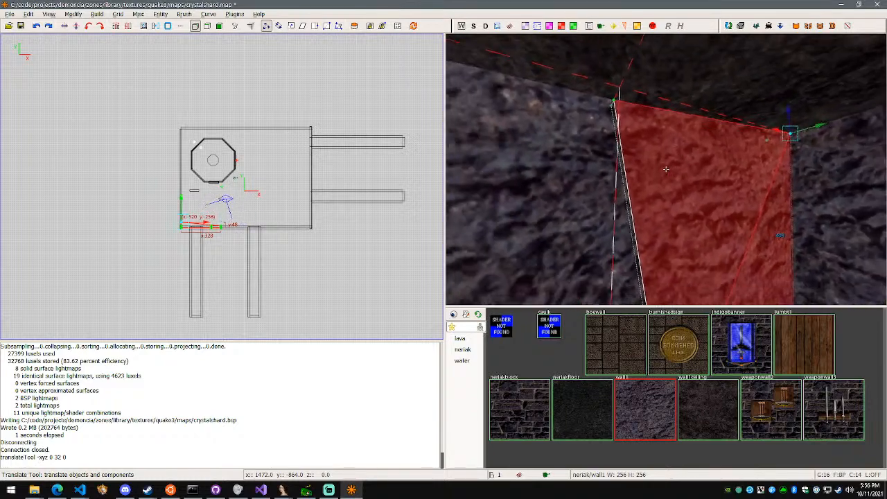
key(a)
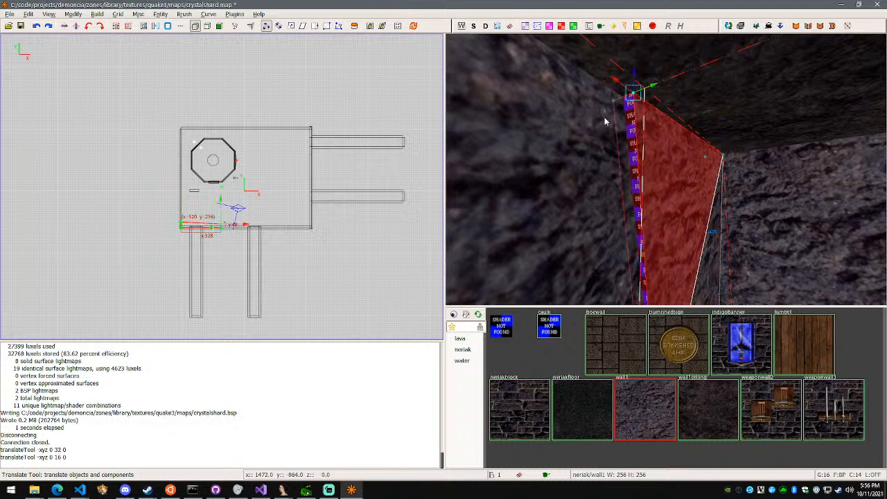
key(Escape)
key(Escape)
Select the eastern piece of the split wall and try to move its upper split corner 16 units in Y in edge mode
shift+click(554, 137)
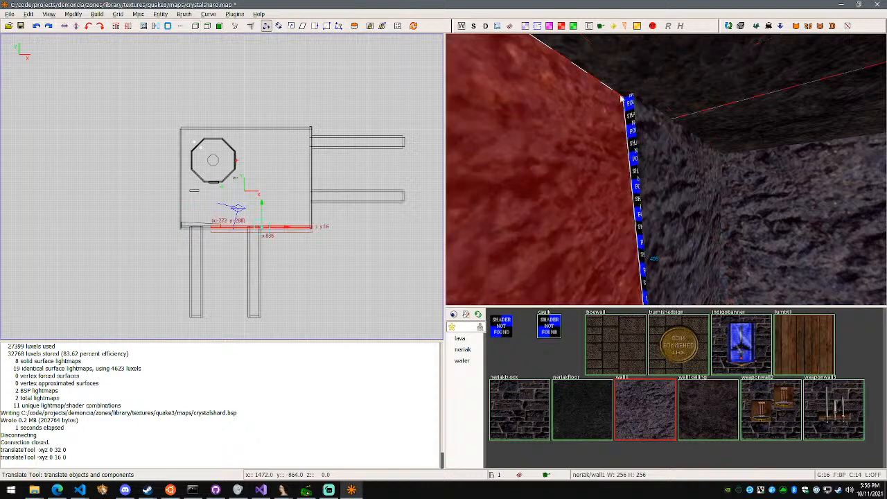
key(v)
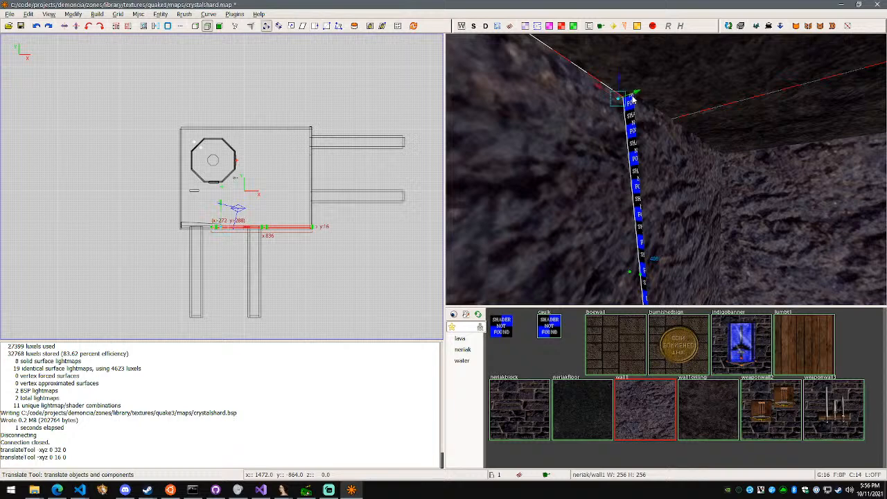
key(s)
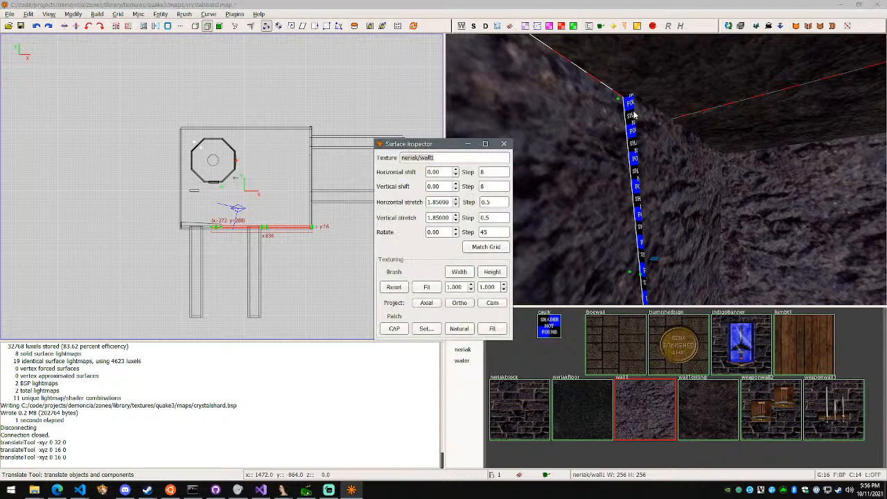
right_click(634, 113)
key(s)
key(Escape)
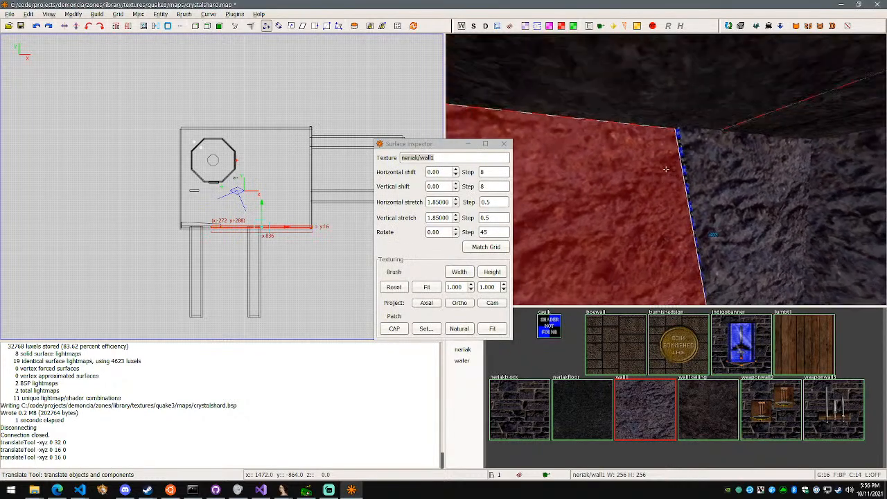
Try to move the eastern wall piece's upper split corner 32 units in Y in edge mode
right_click(665, 169)
key(v)
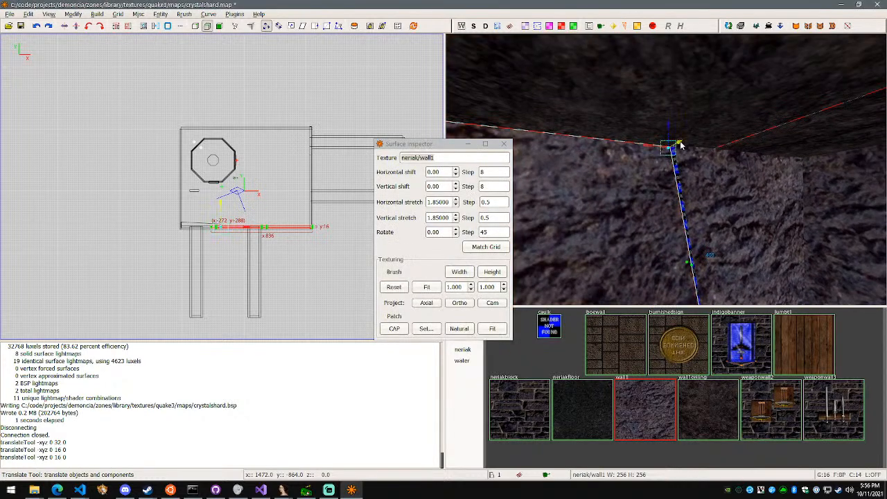
right_click(691, 145)
key(w)
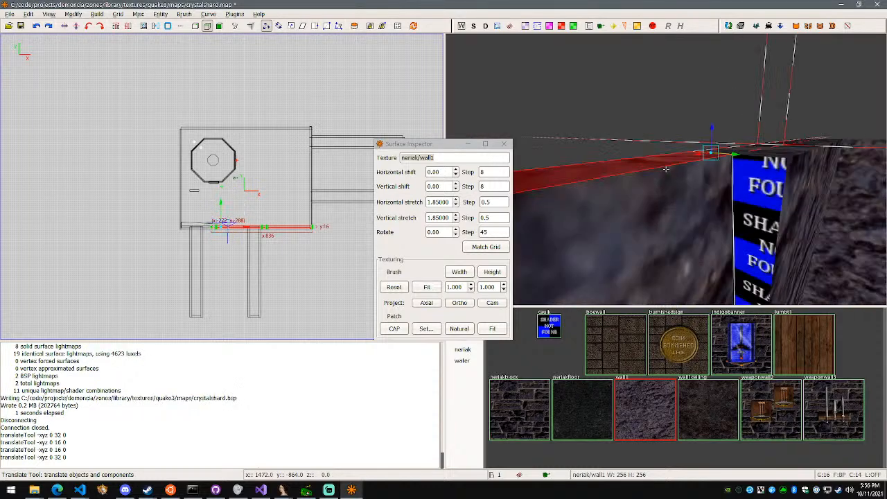
key(s)
key(d)
right_click(665, 168)
Move the eastern wall piece's upper vertex at the split 16 units in Y into the room using vertex mode
key(v)
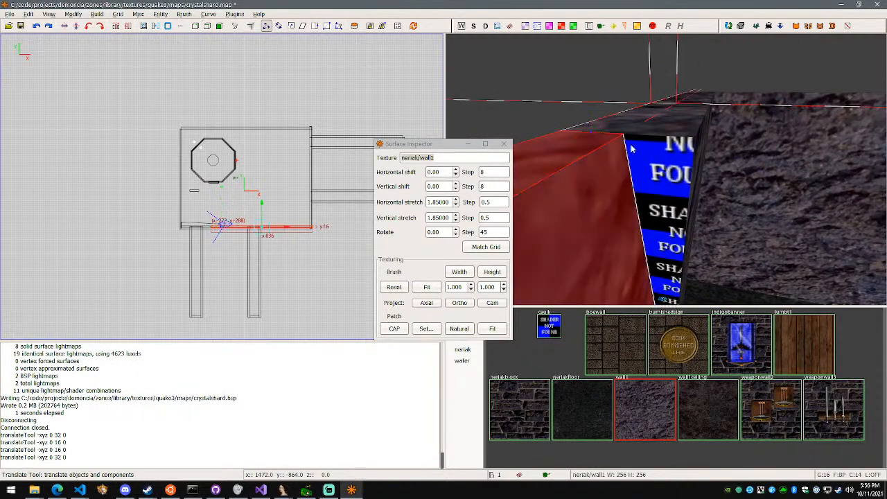
key(v)
key(v)
key(v)
click(623, 136)
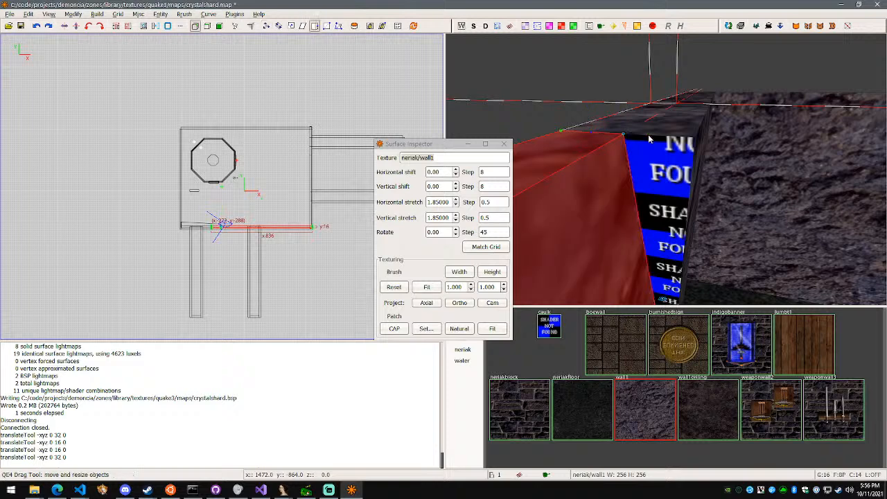
right_click(710, 158)
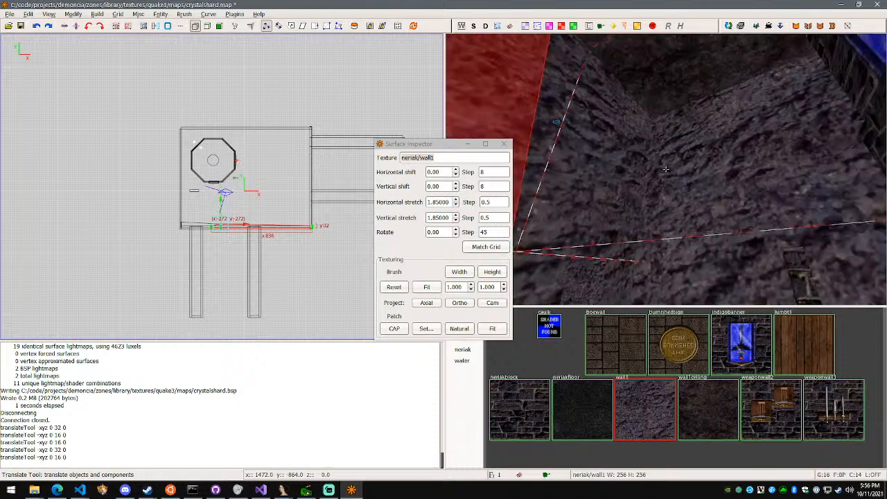
key(w)
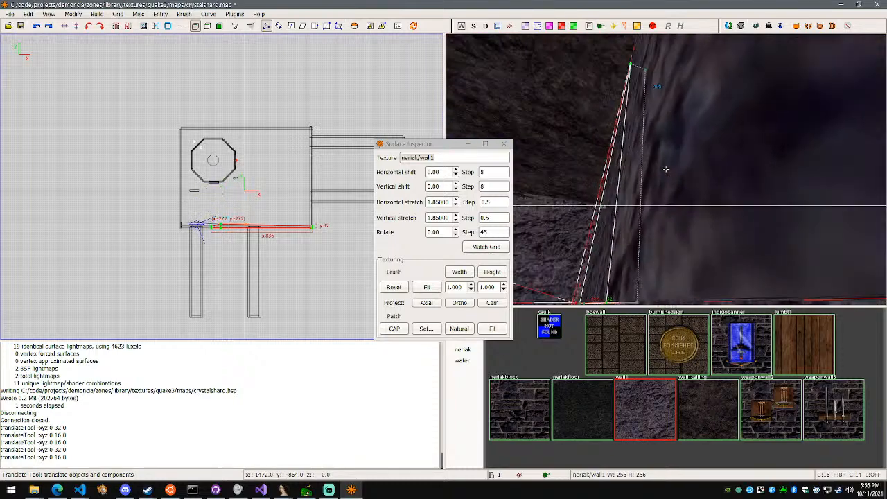
key(s)
right_click(666, 169)
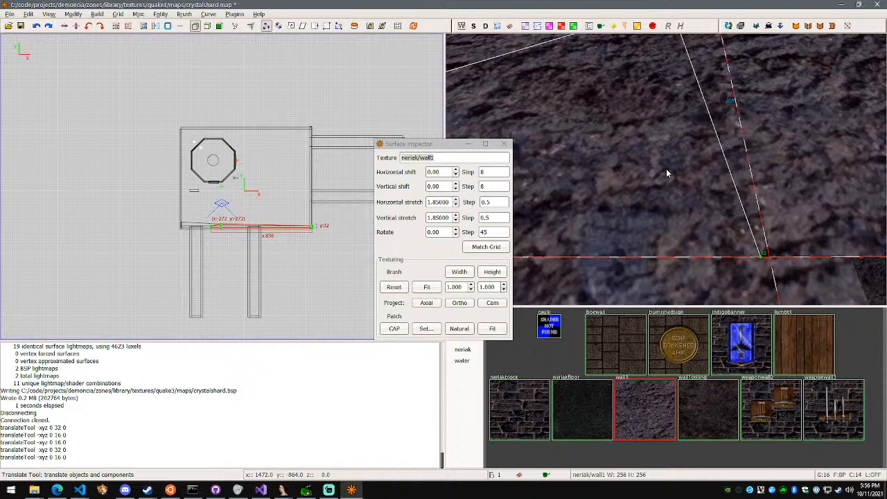
Save and compile the crystalshard map to BSP with the current wall changes, and close the Surface Inspector
key(F5)
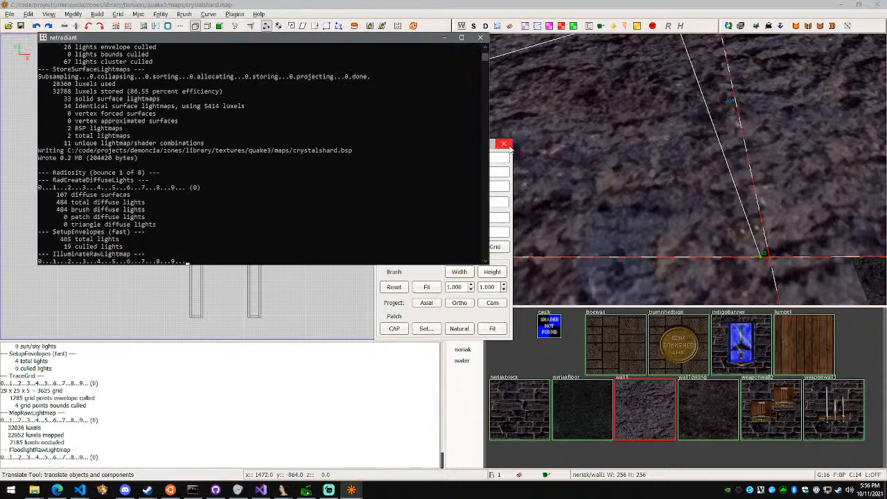
click(507, 144)
Examine the south wall from inside the room, checking the split seam, the tunnel openings and the floor edge
key(w)
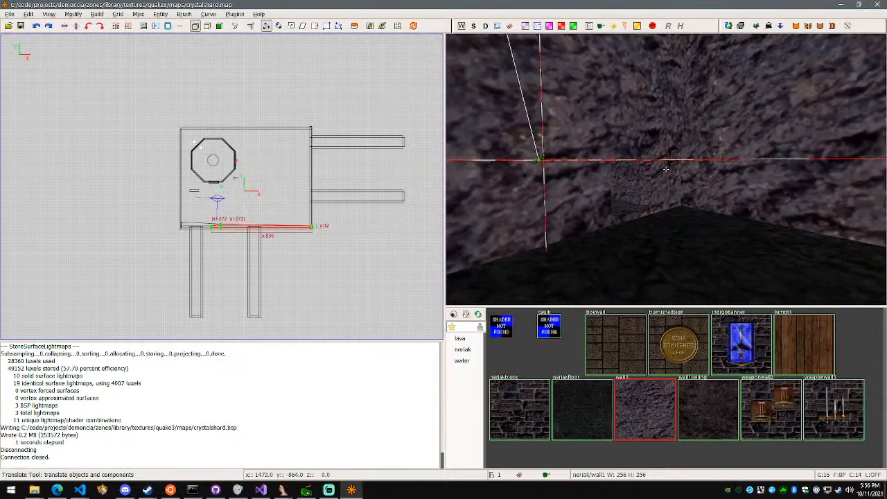
key(s)
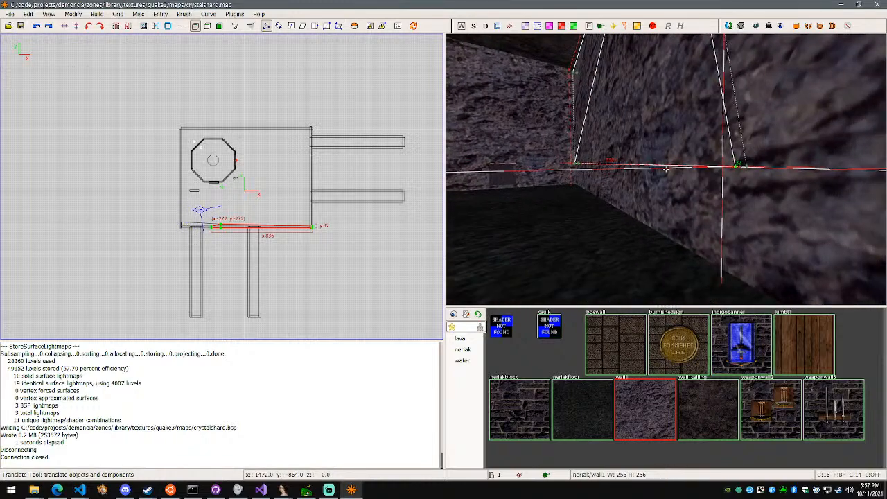
key(w)
key(s)
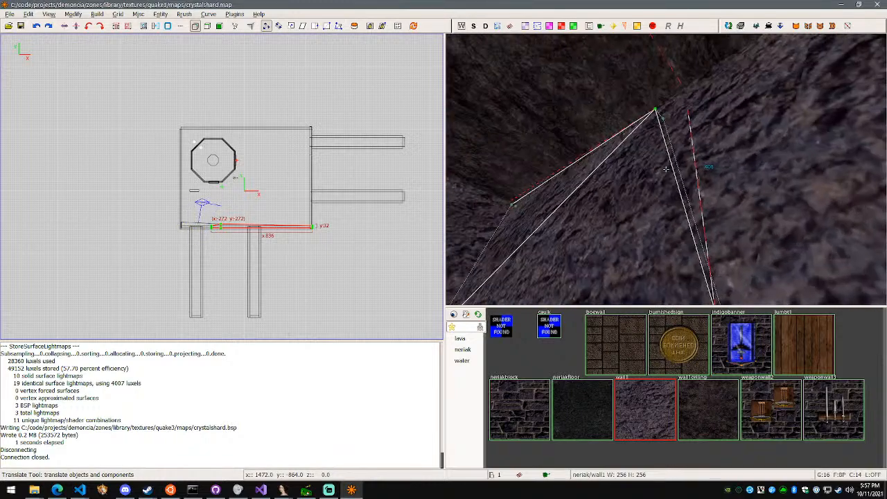
key(w)
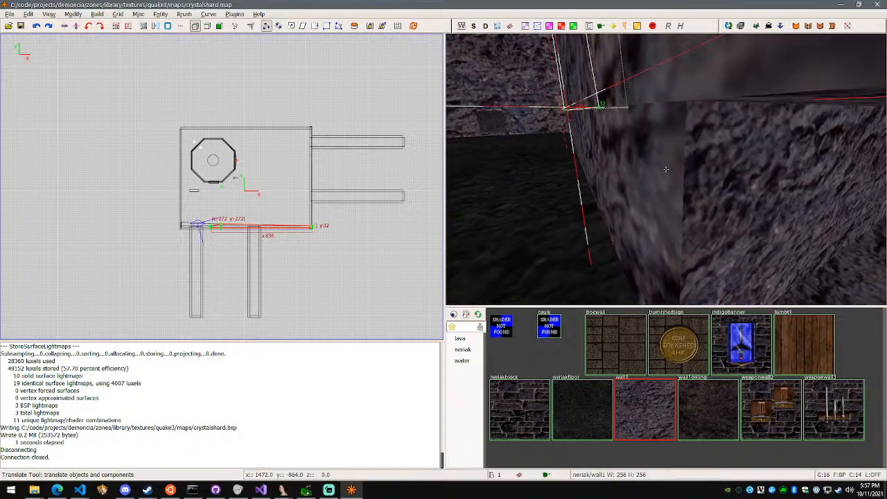
key(w)
key(w)
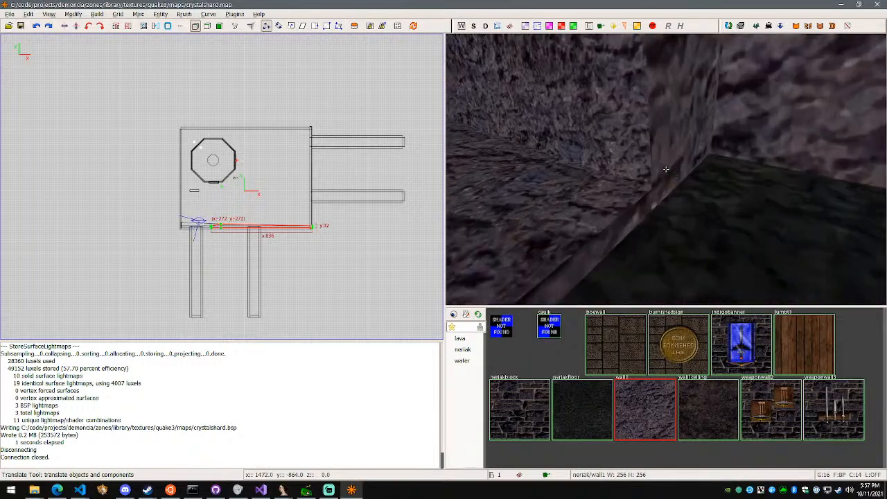
key(s)
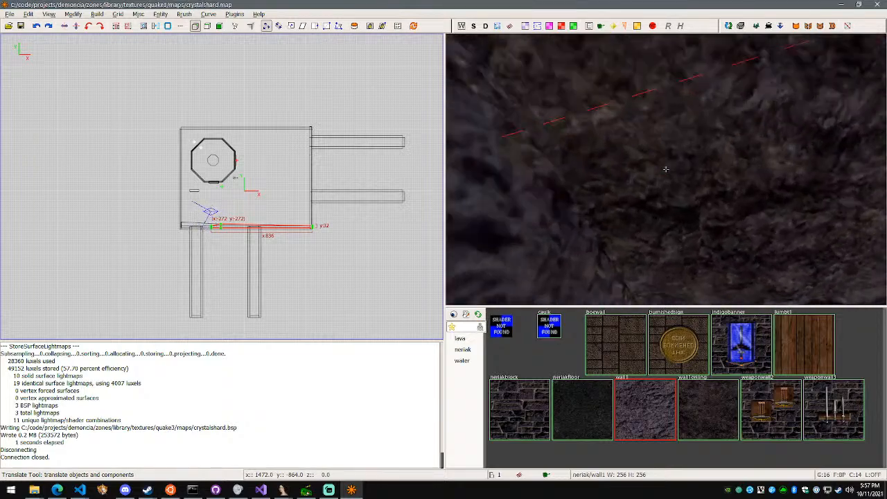
key(w)
key(w)
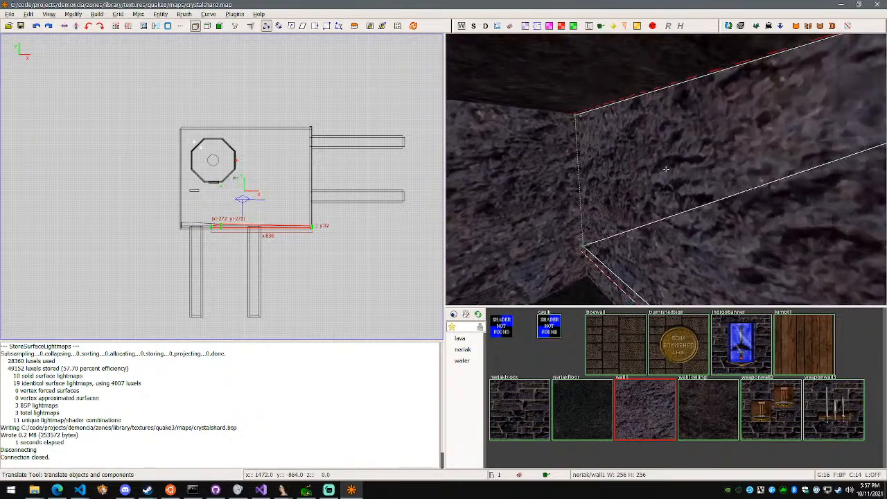
key(w)
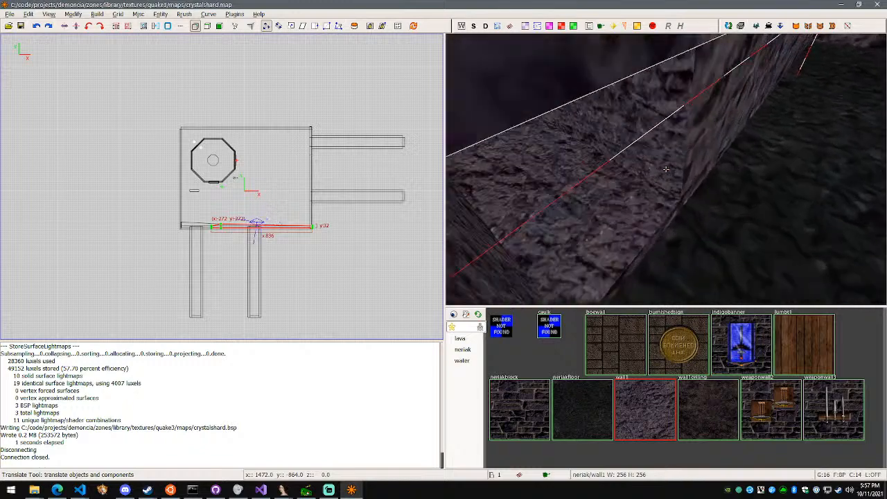
key(w)
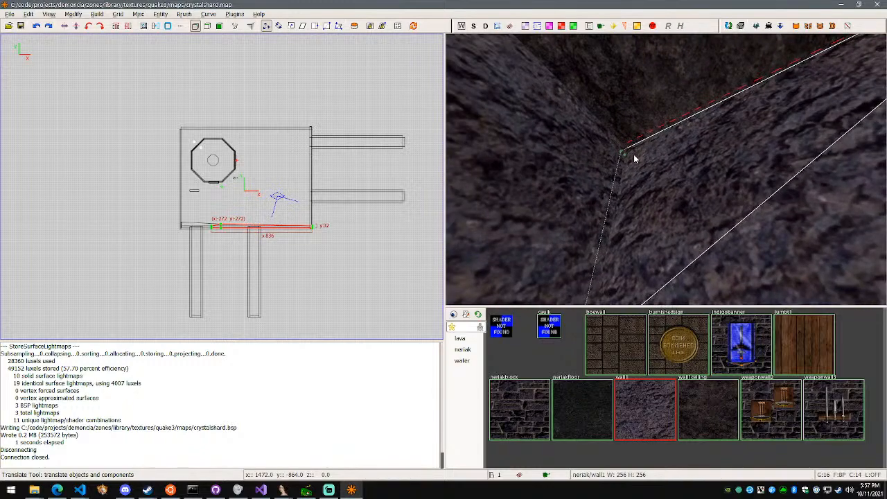
Split the eastern south-wall piece with a vertical clip plane close to the room's southeast corner
right_click(625, 158)
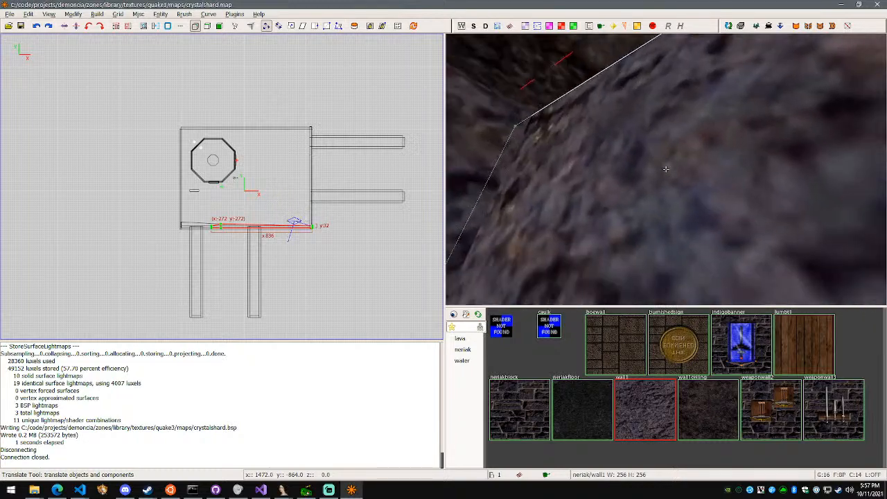
key(w)
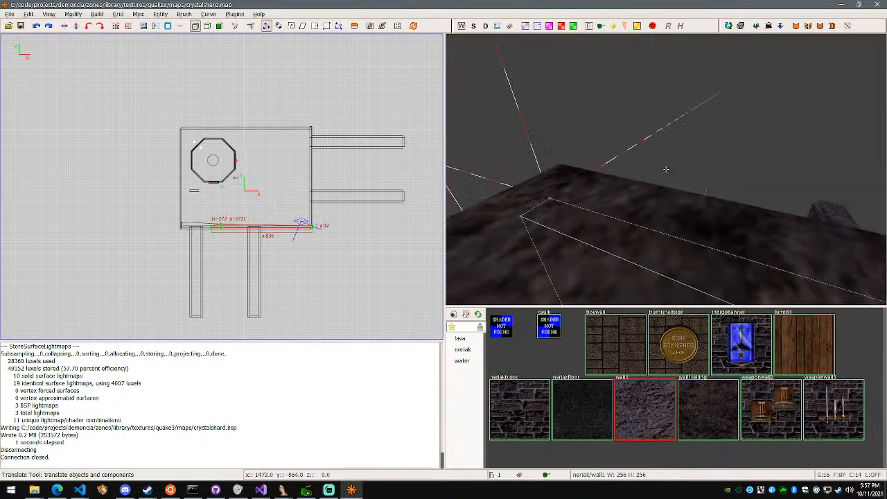
key(a)
key(d)
key(w)
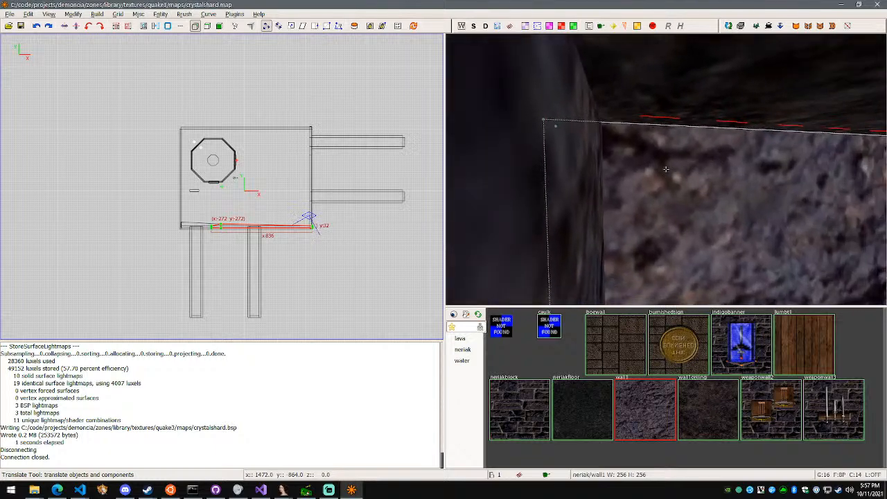
key(s)
key(d)
right_click(666, 169)
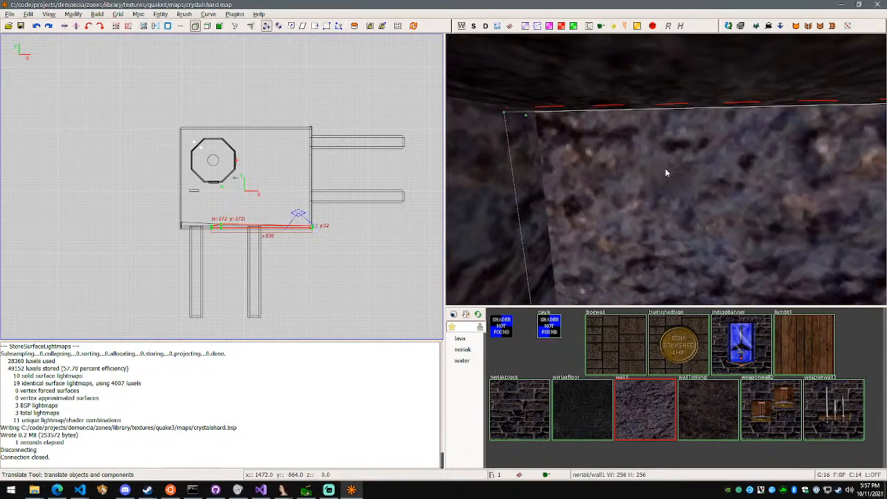
right_click(638, 166)
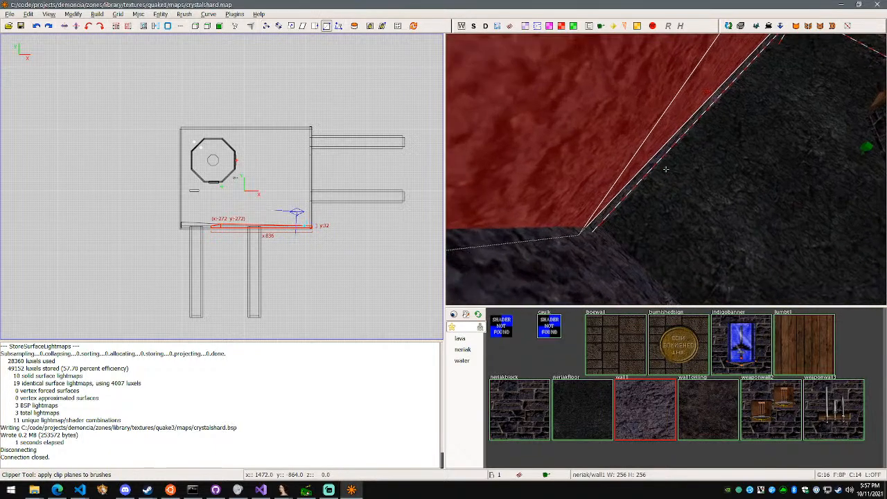
key(s)
key(a)
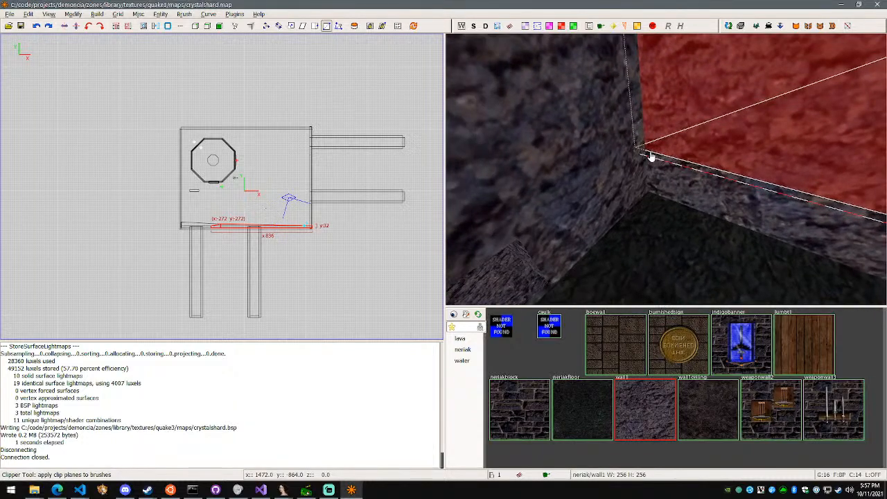
right_click(672, 172)
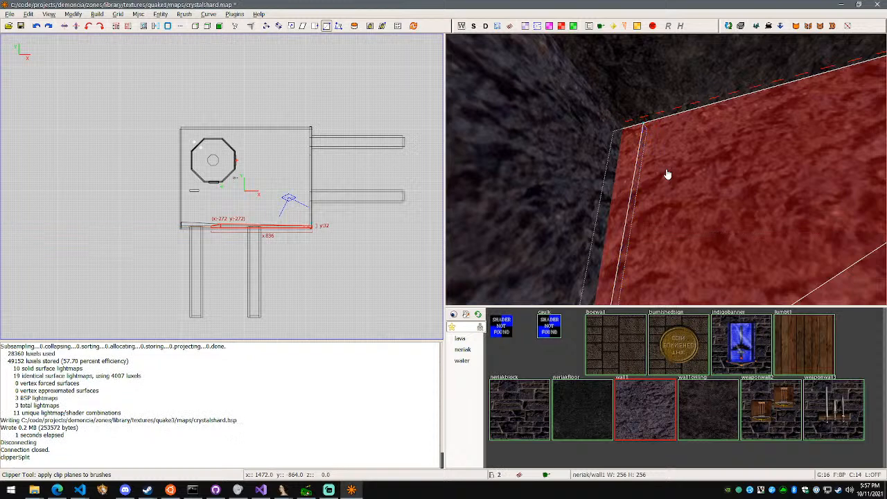
Move the shared upper vertex at the new southeast split 32 units in Y into the room using vertex mode
right_click(674, 142)
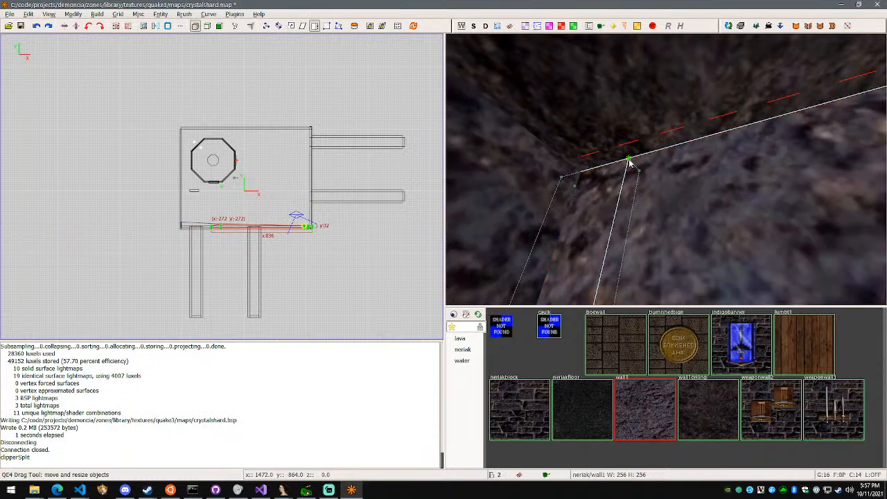
key(w)
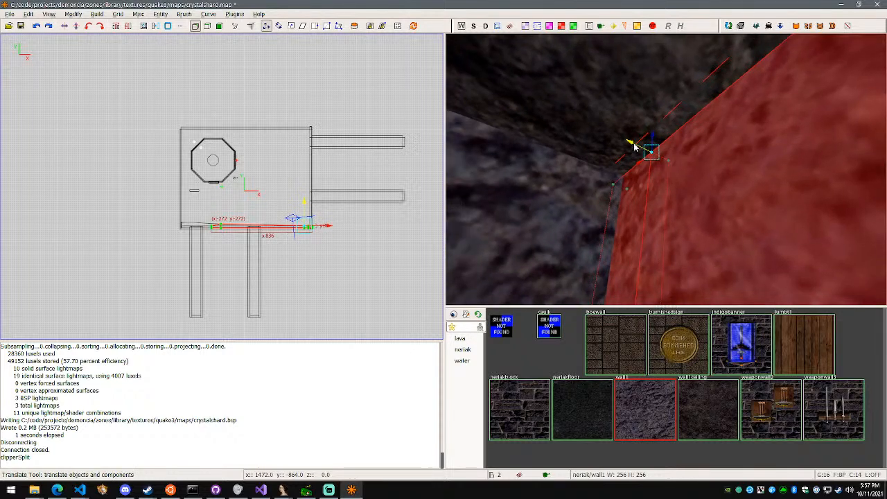
drag(625, 143, 594, 136)
Try to move the middle wall piece's upper vertex at the western split 16 units in Y, and undo the move
right_click(659, 175)
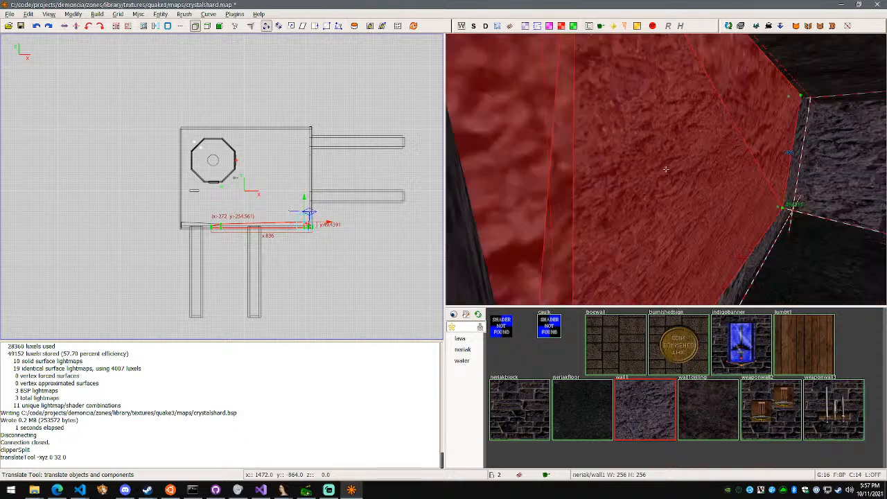
key(s)
key(d)
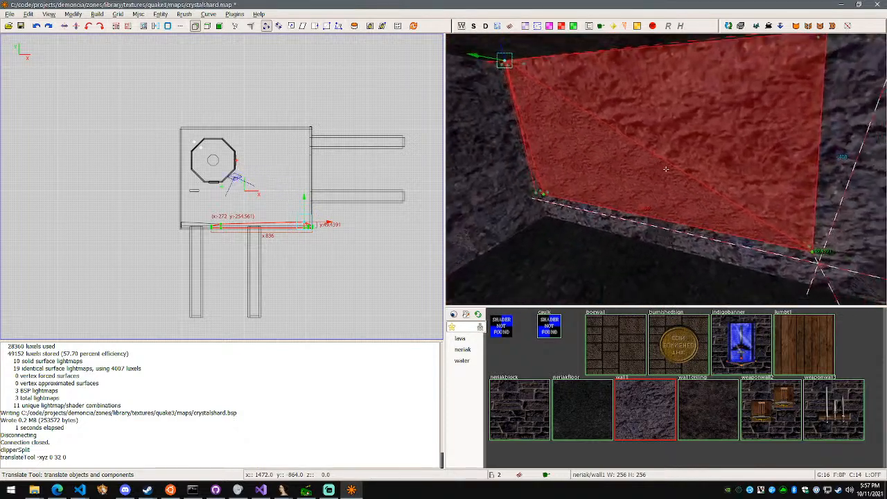
key(a)
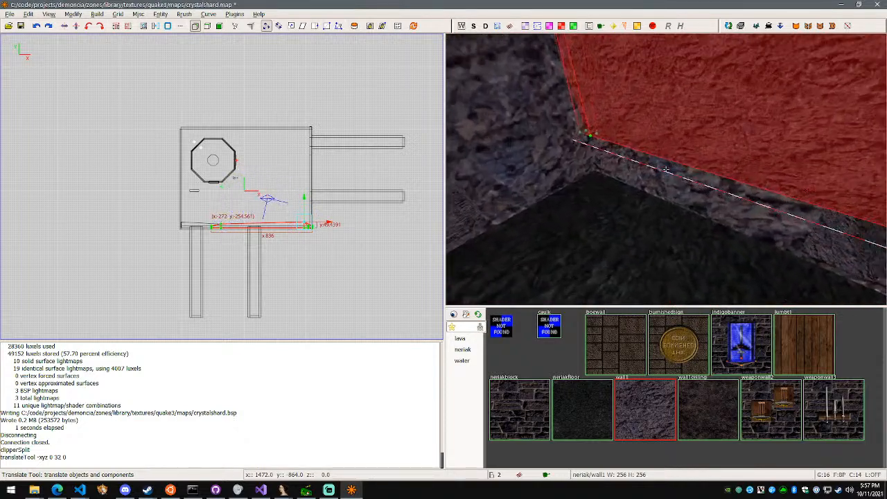
key(w)
key(d)
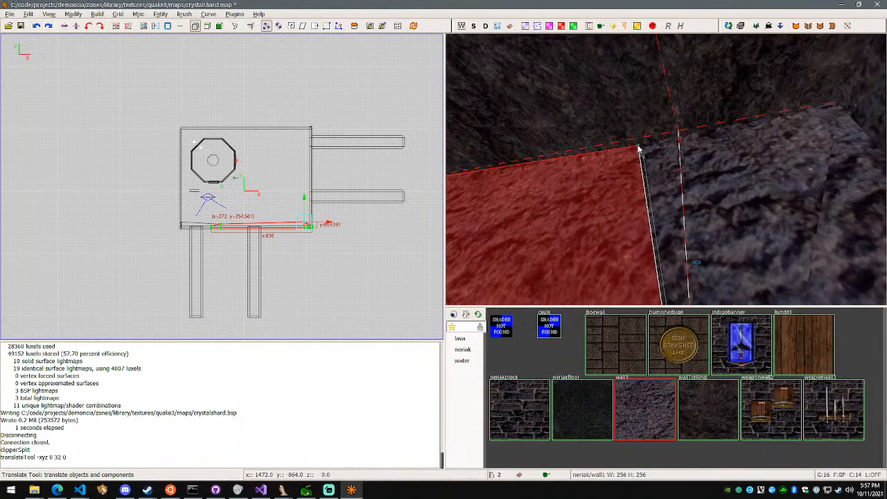
drag(627, 127, 631, 124)
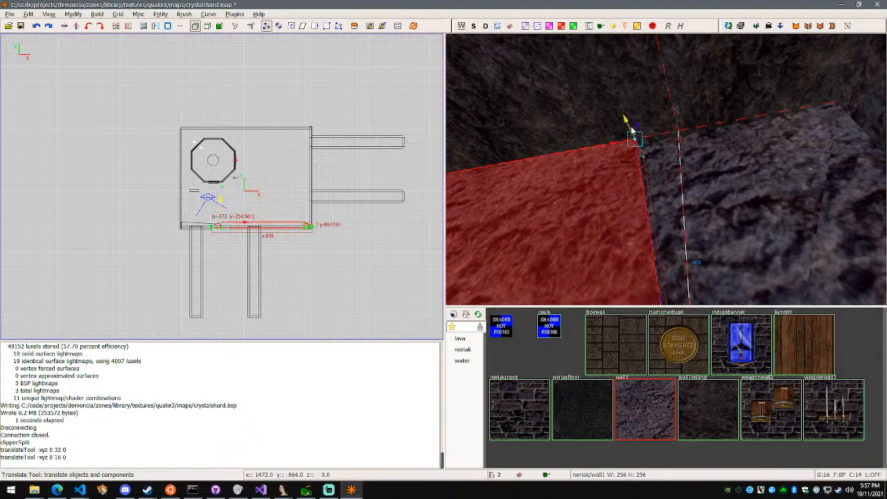
right_click(631, 124)
key(d)
key(w)
key(a)
key(ctrl+z)
Select the western and middle wall pieces together and move their shared upper vertex 16 units in Y into the room
right_click(665, 168)
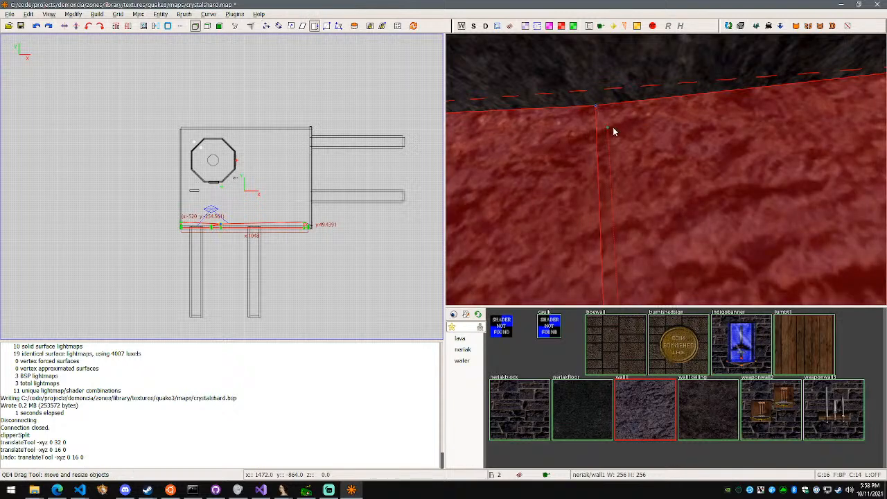
key(w)
right_click(615, 129)
key(d)
right_click(665, 169)
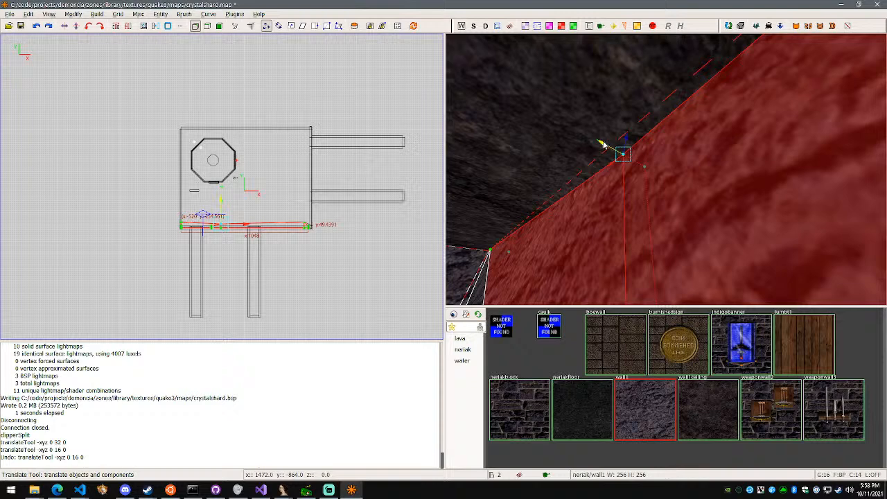
drag(597, 144, 580, 140)
Examine the reshaped south wall's lower edge, corner and seam from inside the room
right_click(682, 207)
key(s)
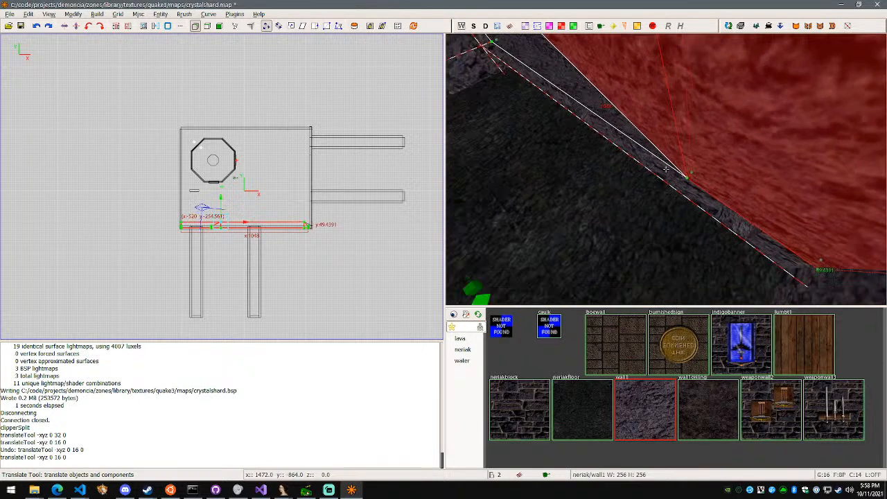
key(w)
key(w)
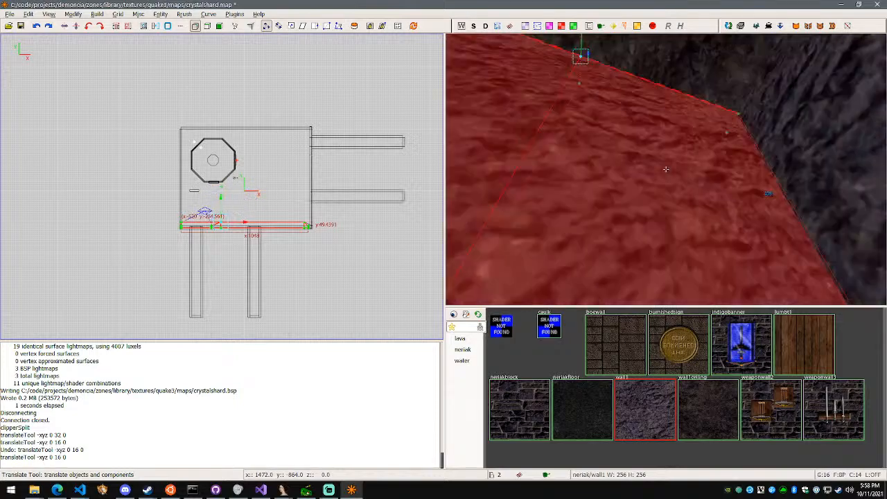
key(w)
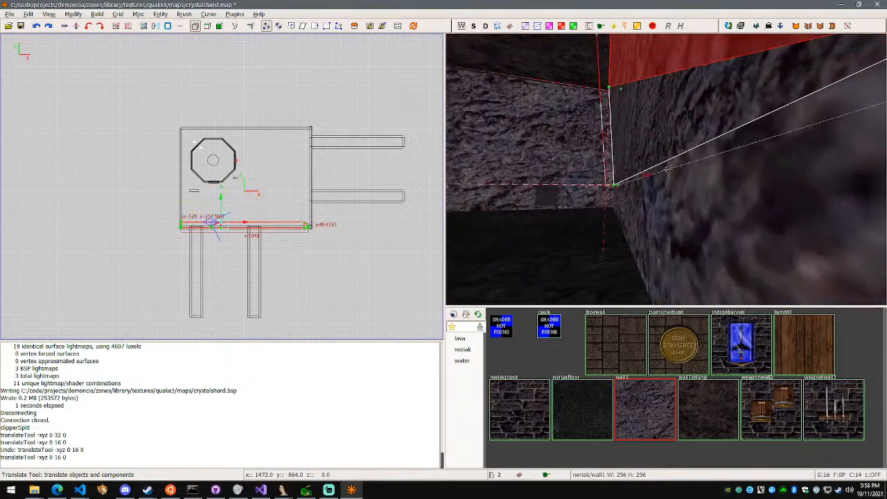
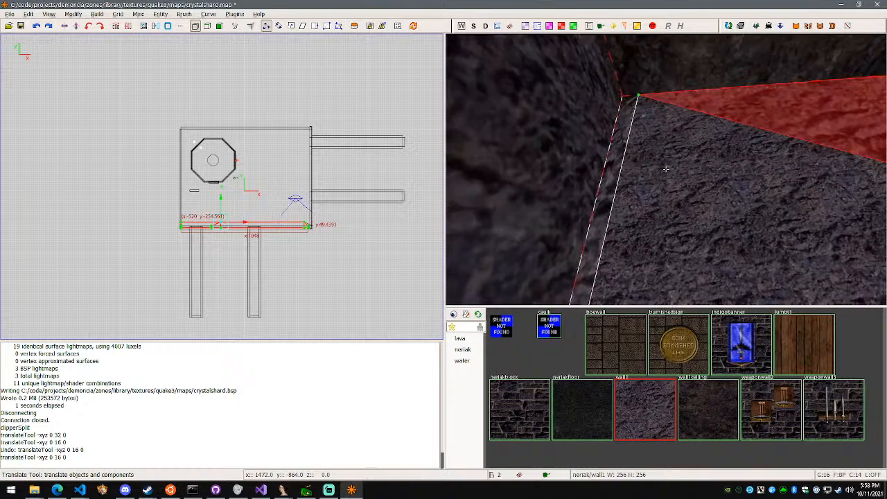
Examine the south wall's slanted profile from inside the room and in the YZ side view
key(a)
key(Down)
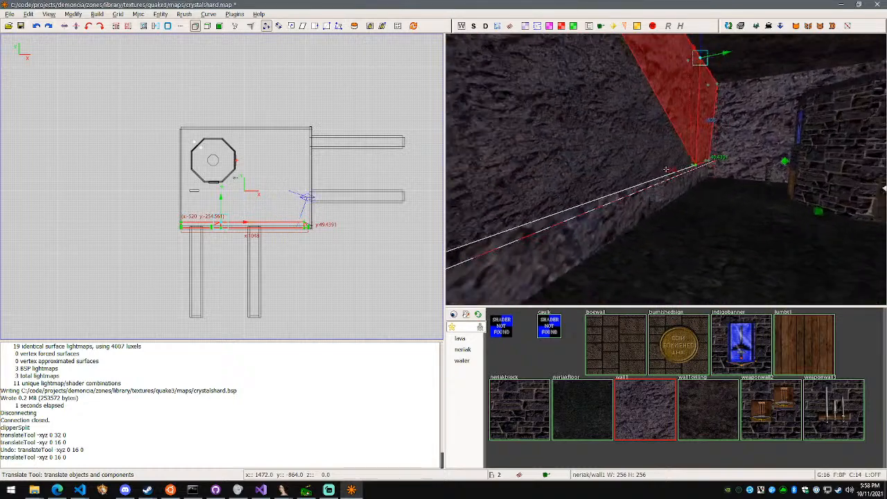
right_click(665, 169)
key(Down)
right_click(588, 205)
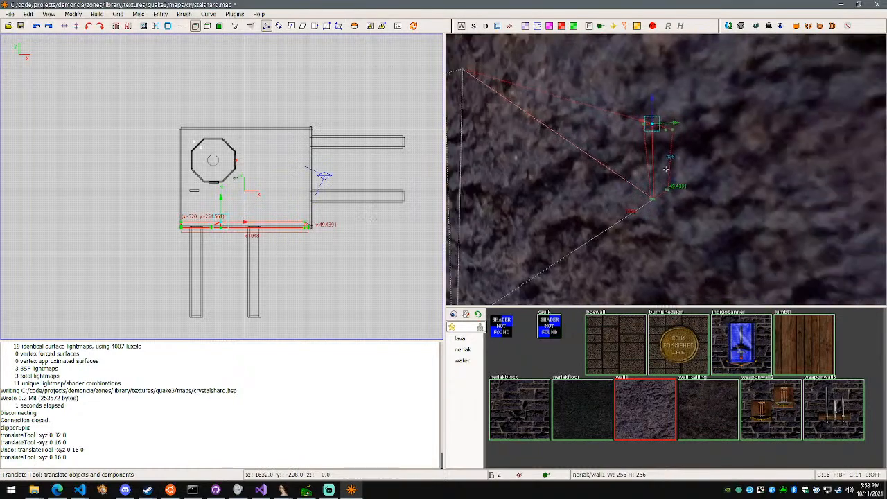
key(Up)
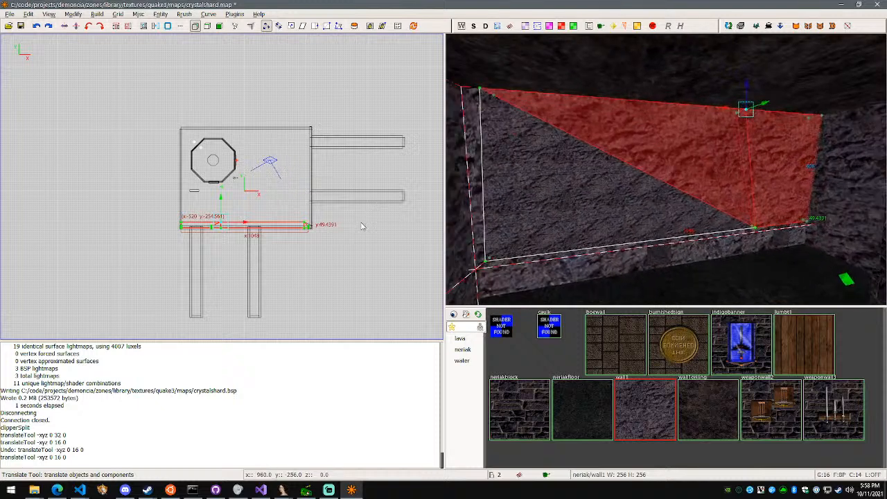
key(ctrl+Tab)
scroll(284, 205, up, 3)
key(ctrl+Tab)
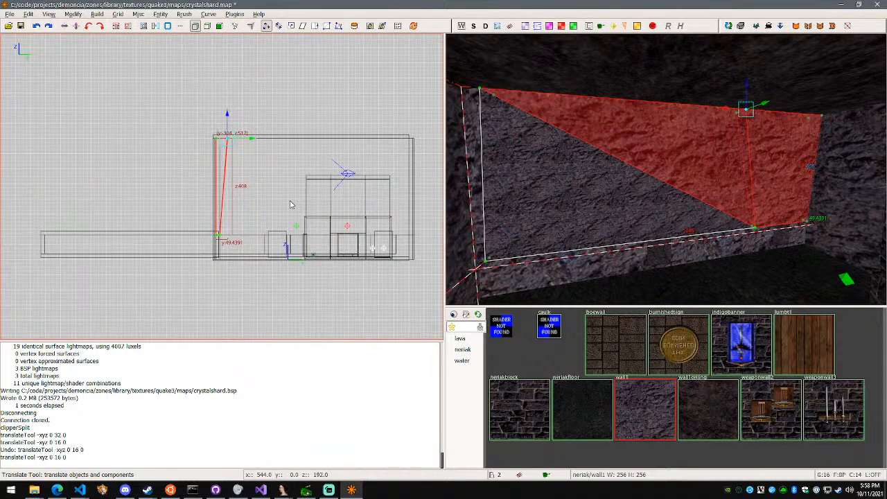
scroll(265, 204, up, 2)
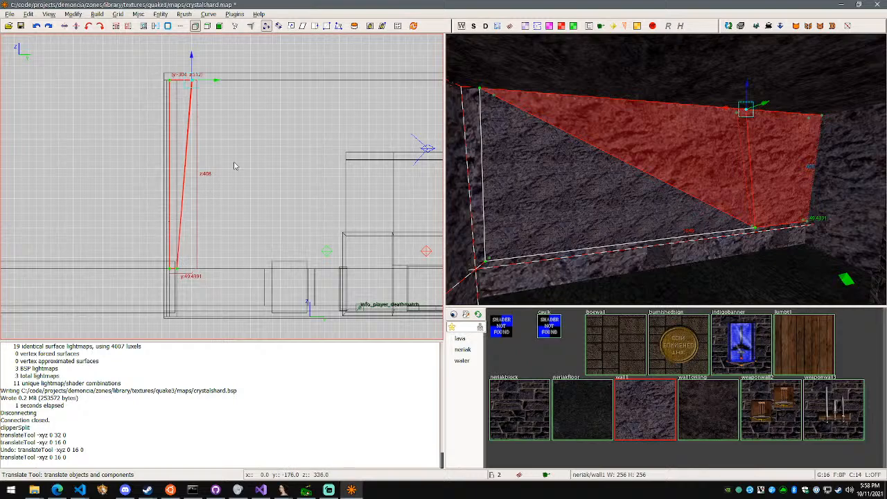
Switch to Discord and start sharing Screen 1 in the Developing voice channel
click(127, 490)
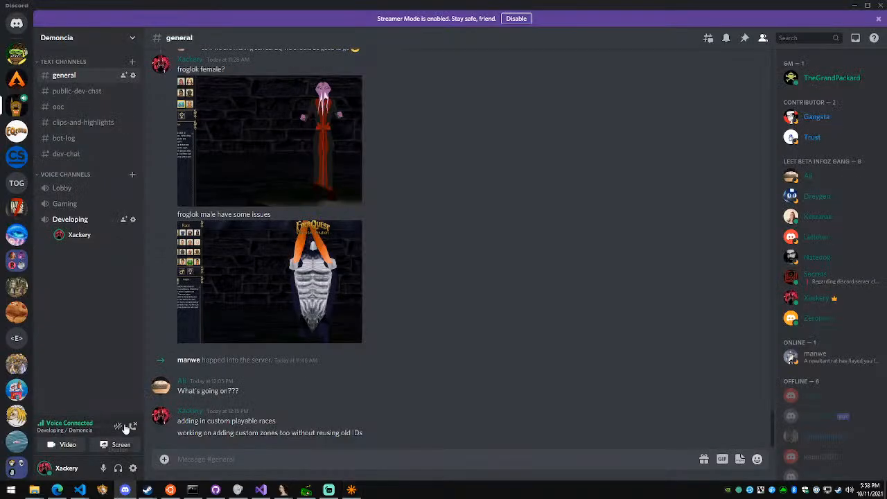
click(122, 445)
click(413, 194)
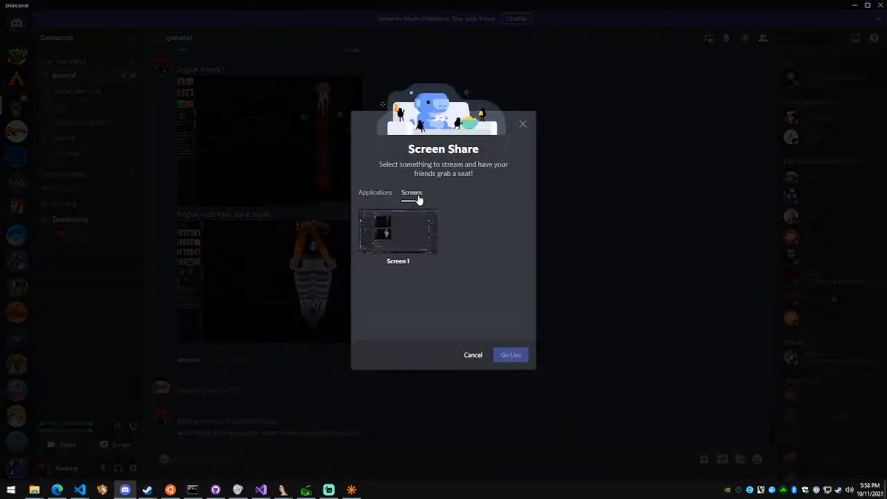
click(399, 229)
click(509, 366)
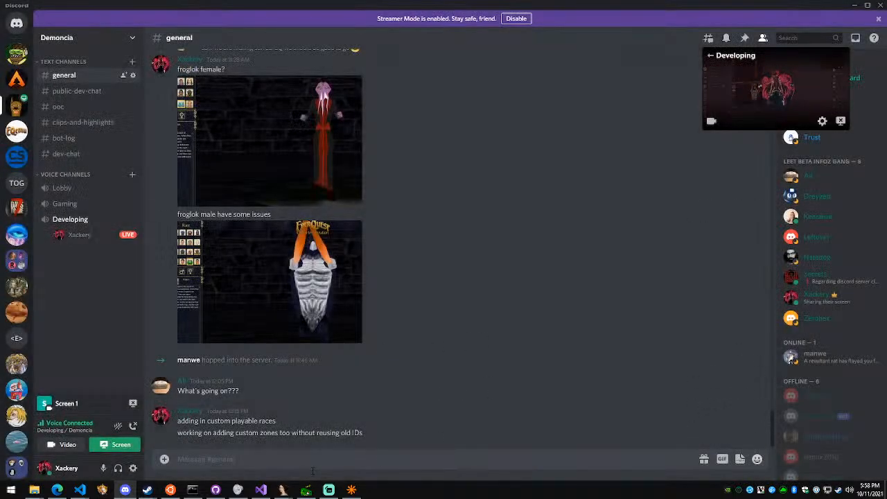
Switch back to NetRadiant and examine the reshaped south wall's upper corner where it meets the side wall and ceiling
key(alt+Tab)
mouse_move(280, 490)
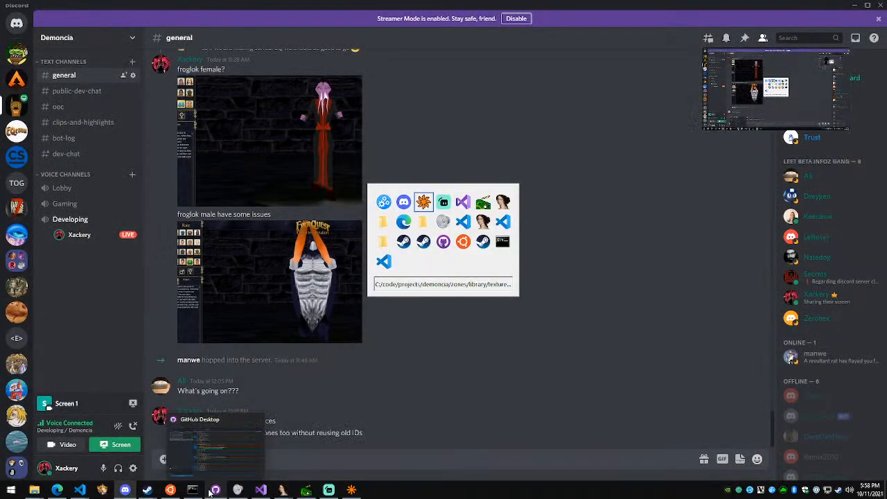
key(alt+Tab)
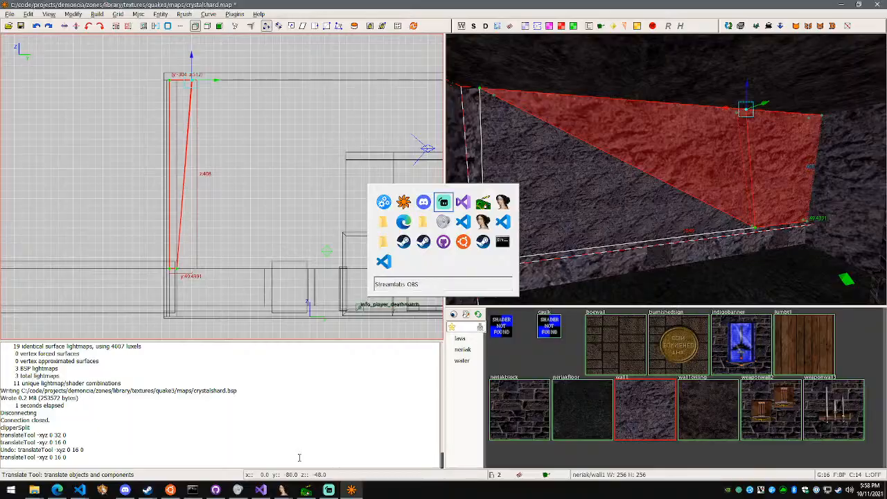
key(alt+Tab)
scroll(666, 169, up, 2)
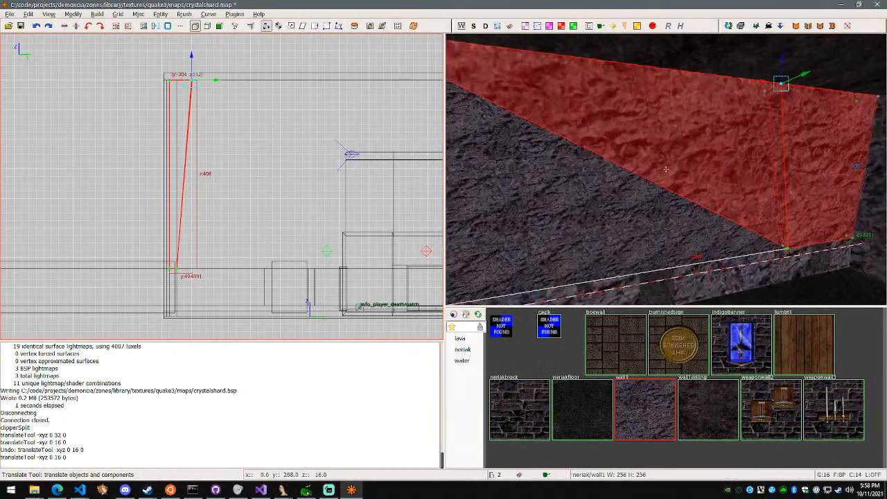
key(w)
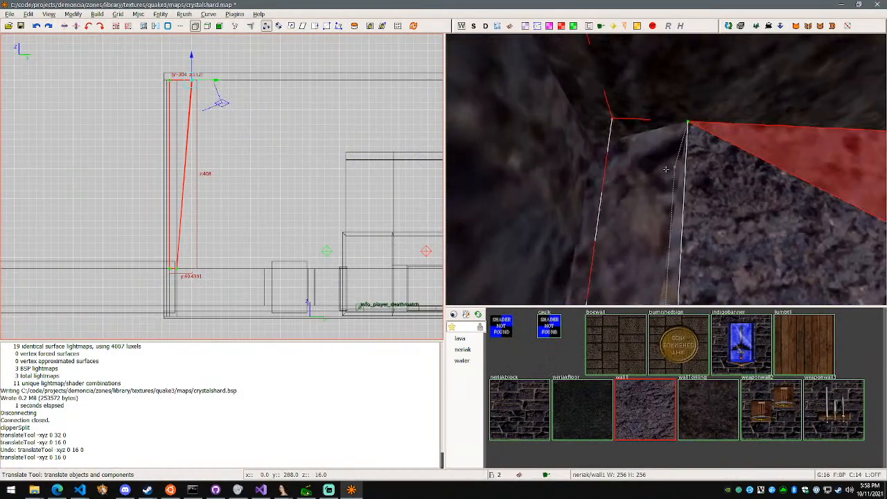
key(w)
key(s)
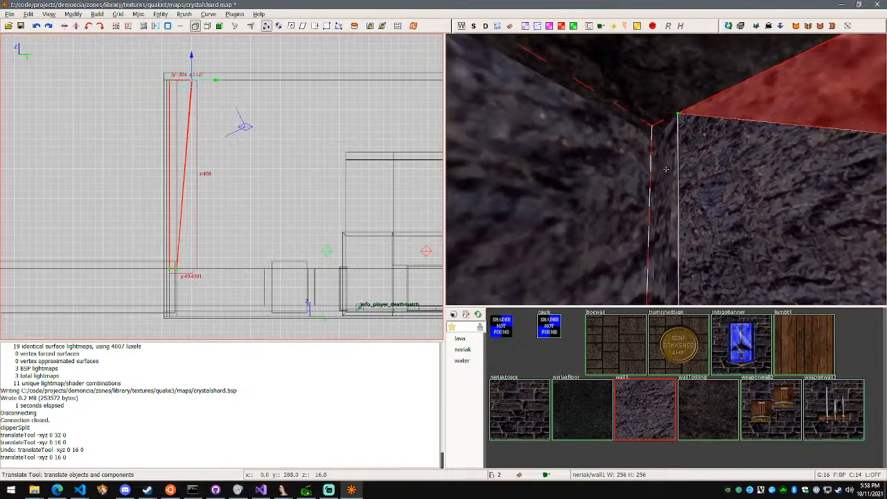
key(w)
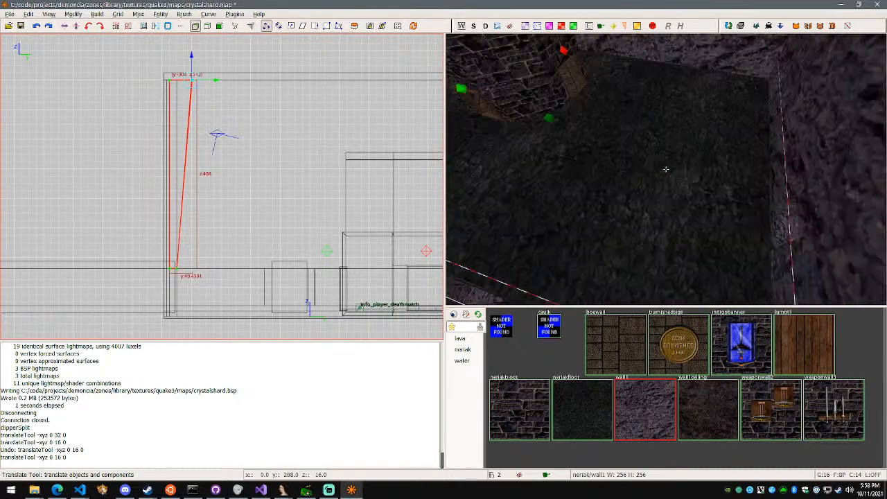
key(w)
Build the crystalshard map with lighting to produce an updated BSP
right_click(666, 169)
key(F5)
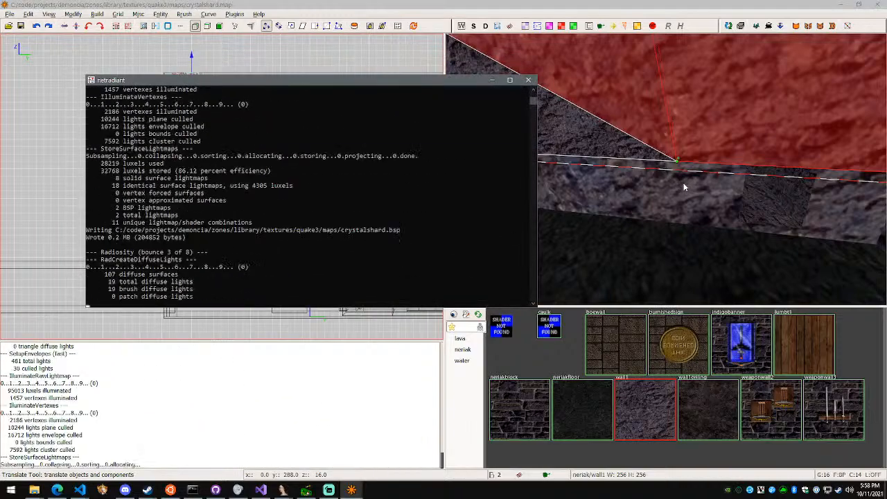
right_click(684, 187)
Examine the seam between the reshaped wall and the lower wall band, and leave vertex mode
key(w)
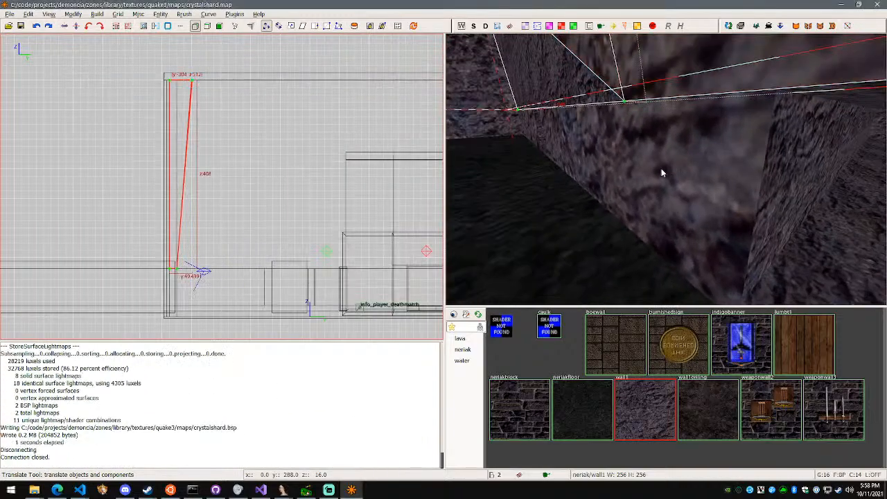
right_click(661, 172)
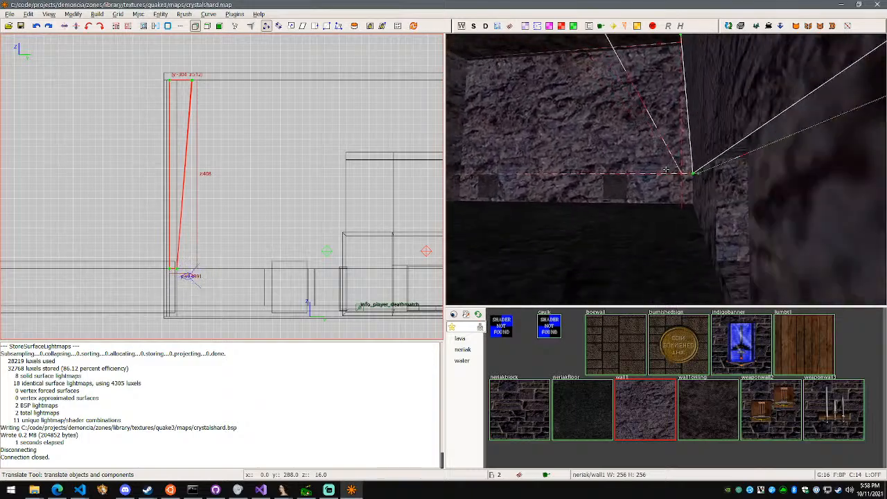
key(w)
key(s)
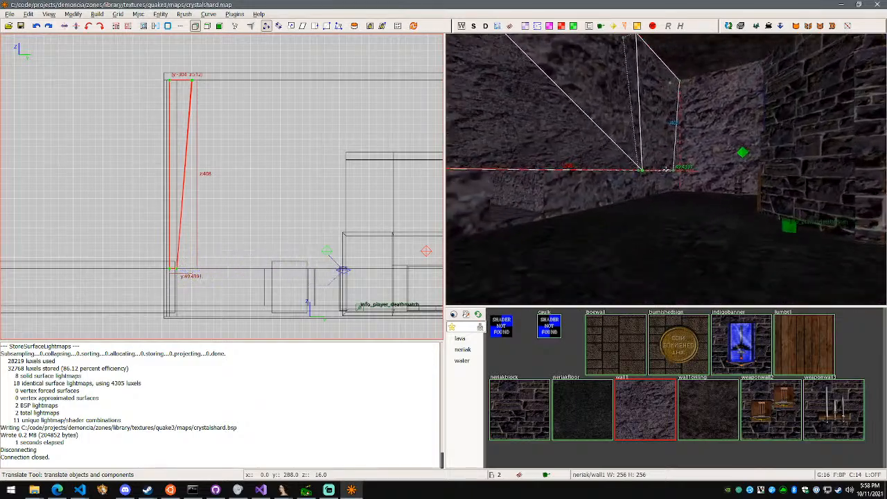
key(w)
key(v)
right_click(665, 169)
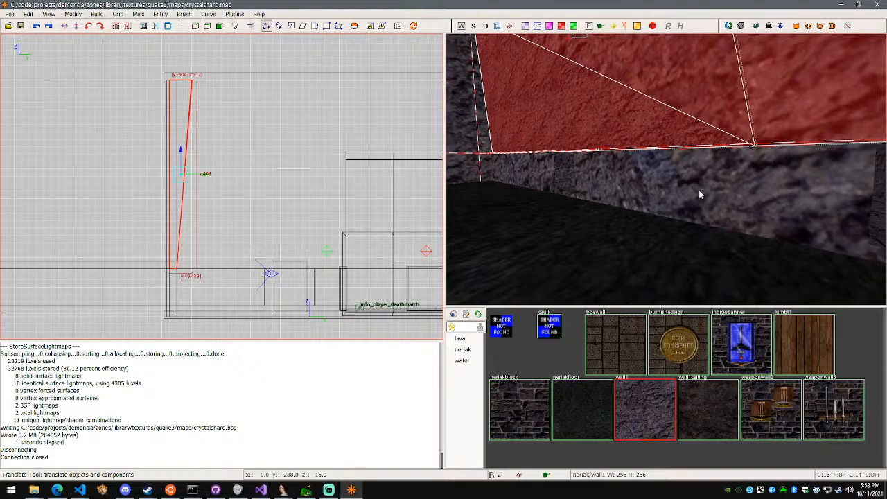
Clear the selection, select the lower wall piece between the southern tunnel openings, and inspect the band around it
key(Escape)
shift+click(700, 194)
right_click(700, 195)
key(a)
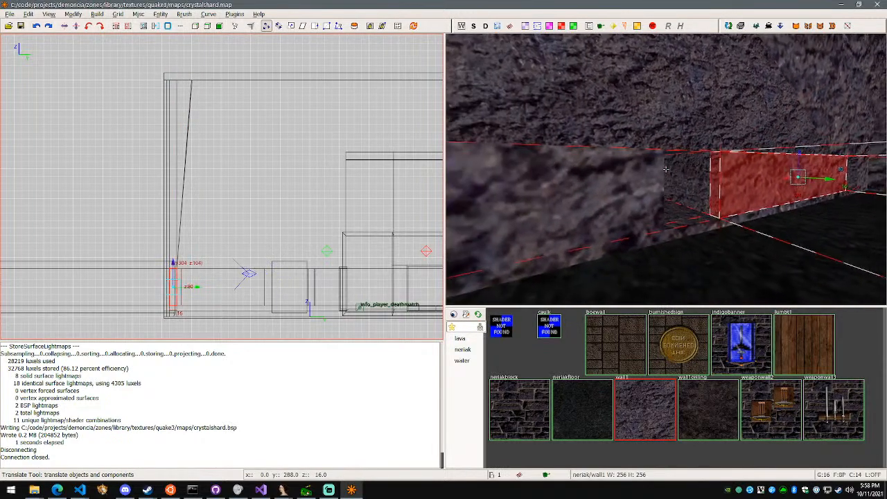
key(w)
key(w)
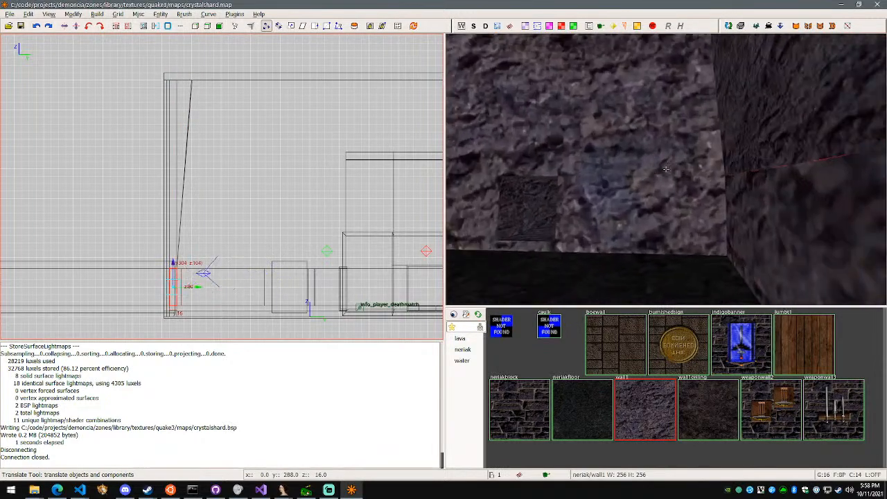
key(s)
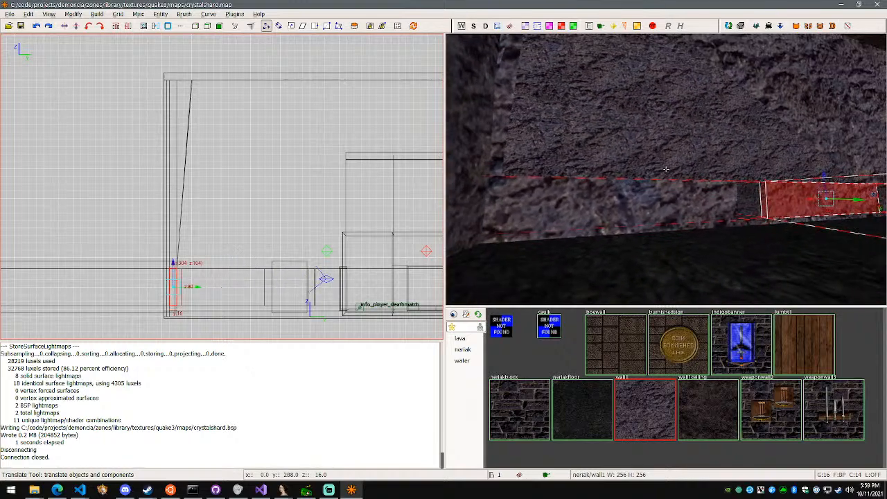
Compare the rock texture on the upper slanted wall with the texture on the lower wall band
right_click(665, 169)
alt+shift+click(661, 189)
alt+shift+click(625, 215)
alt+shift+click(718, 221)
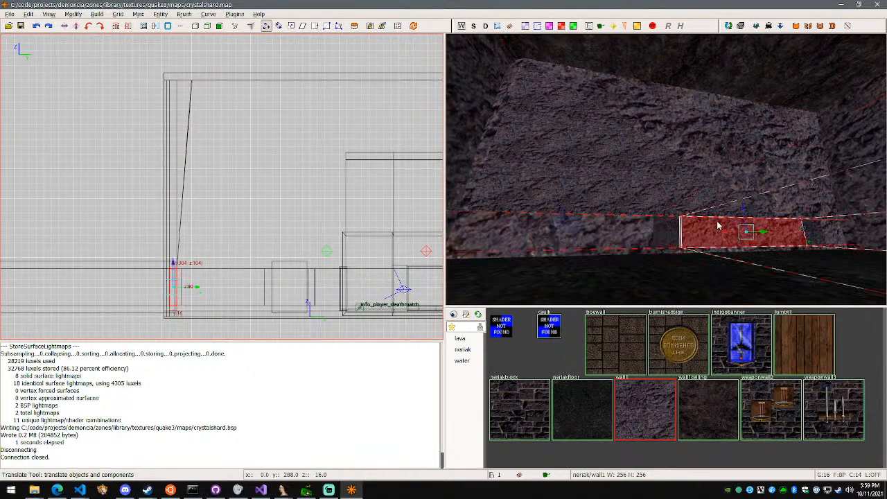
alt+shift+click(680, 188)
alt+shift+click(637, 222)
alt+shift+click(718, 235)
right_click(718, 234)
key(w)
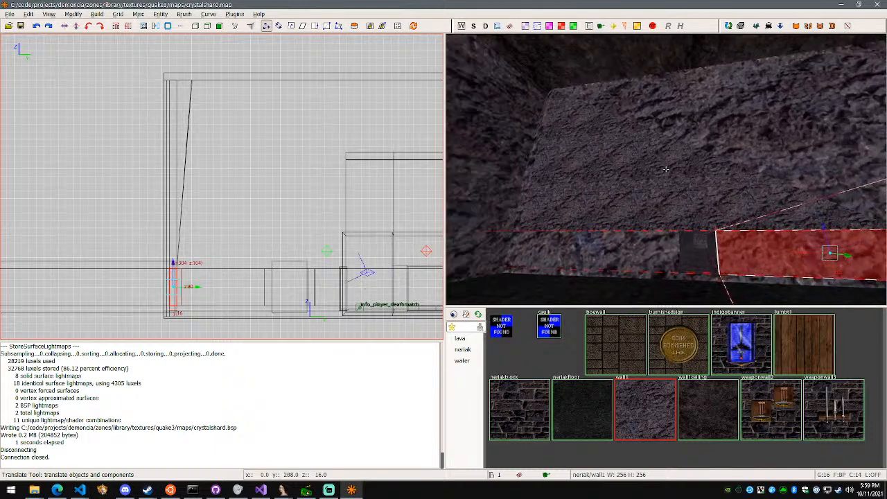
Select the south wall's upper pieces and lower band in the Surface Inspector, match the steps to the grid, and fit the texture 1 × 1
alt+shift+click(666, 169)
key(s)
right_click(665, 168)
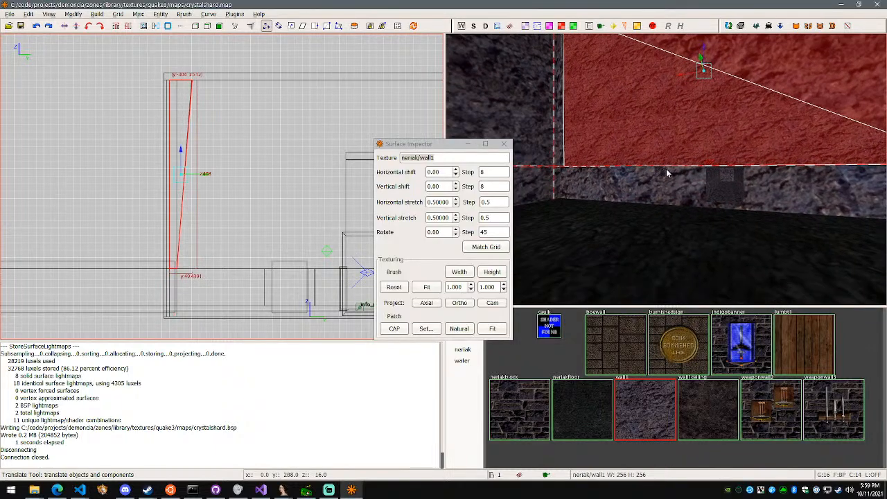
shift+click(661, 183)
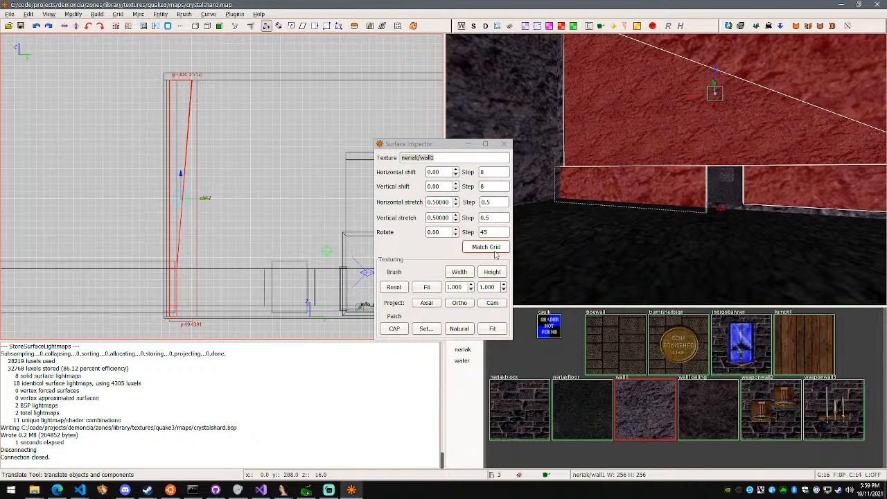
click(495, 253)
click(427, 287)
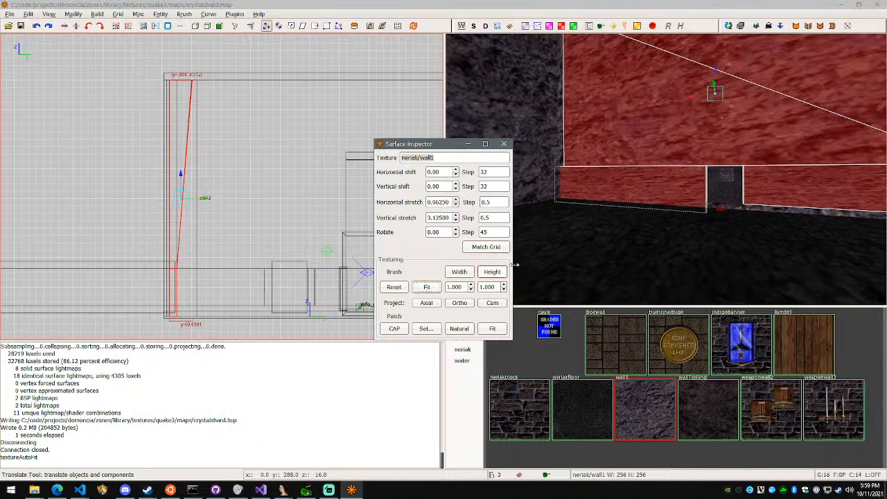
Add the remaining lower wall pieces to the selection, reset their texture alignment, and refit it overall, by width and by height
right_click(624, 208)
shift+click(756, 176)
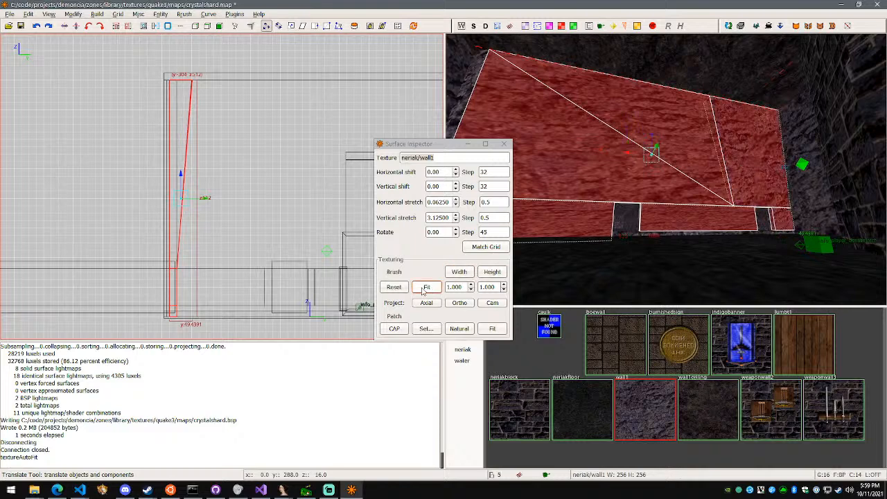
click(393, 287)
click(425, 286)
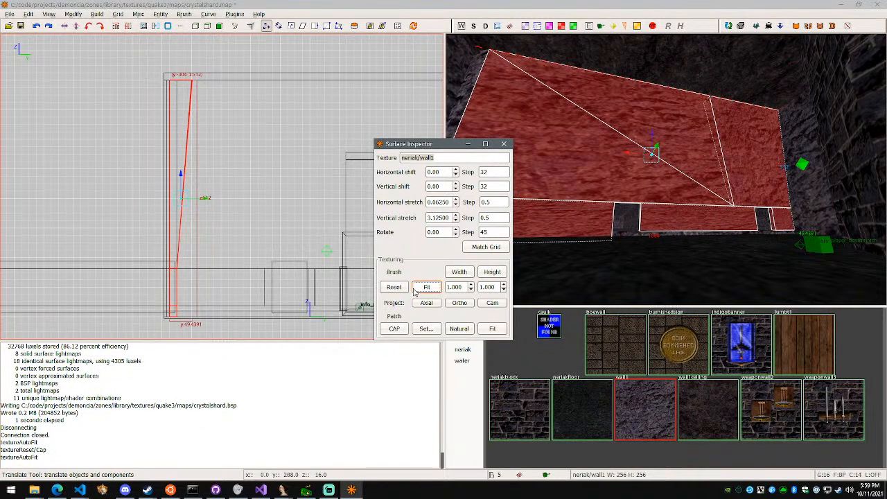
click(459, 272)
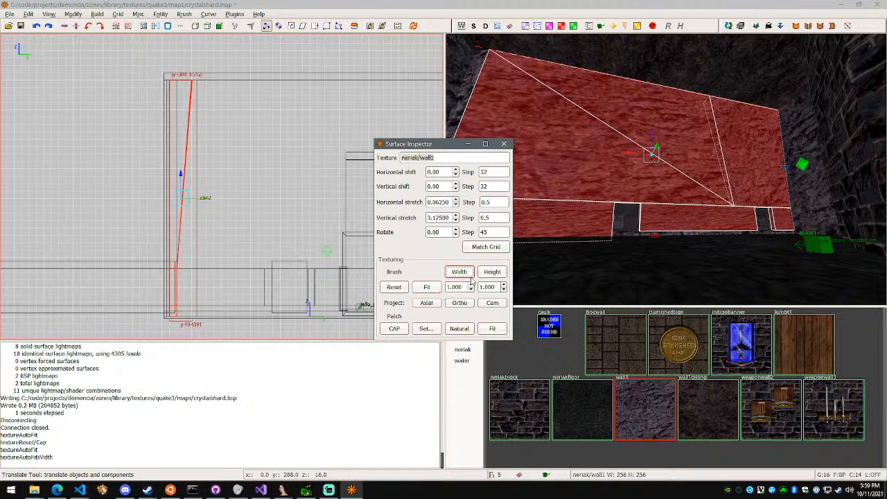
click(492, 272)
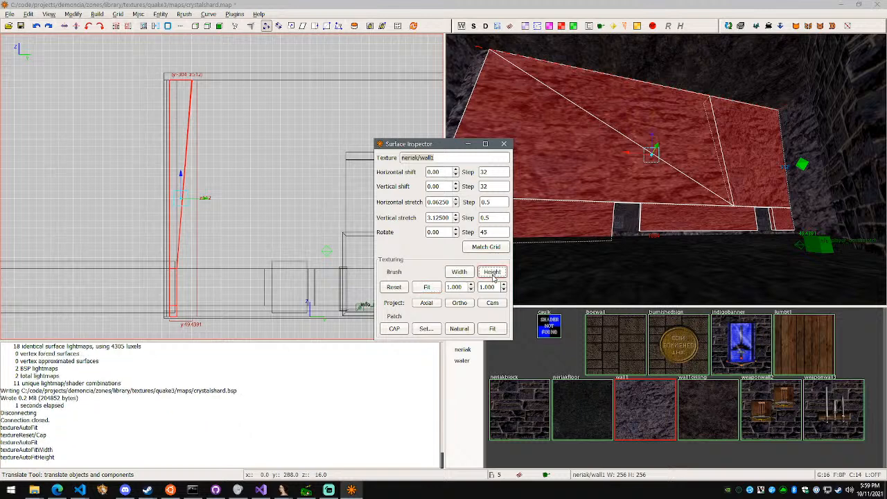
Set the selected wall pieces' horizontal texture stretch to 1.0625 and match the shift steps to the grid
click(455, 200)
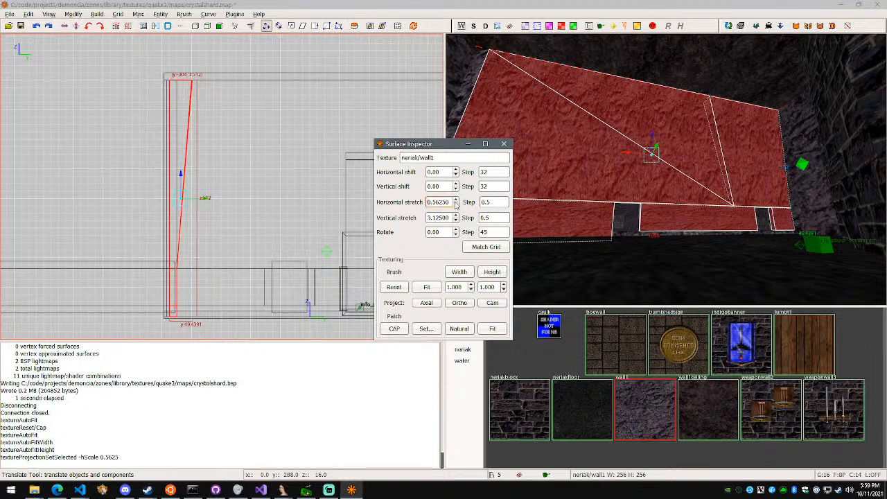
click(455, 206)
click(455, 199)
click(456, 199)
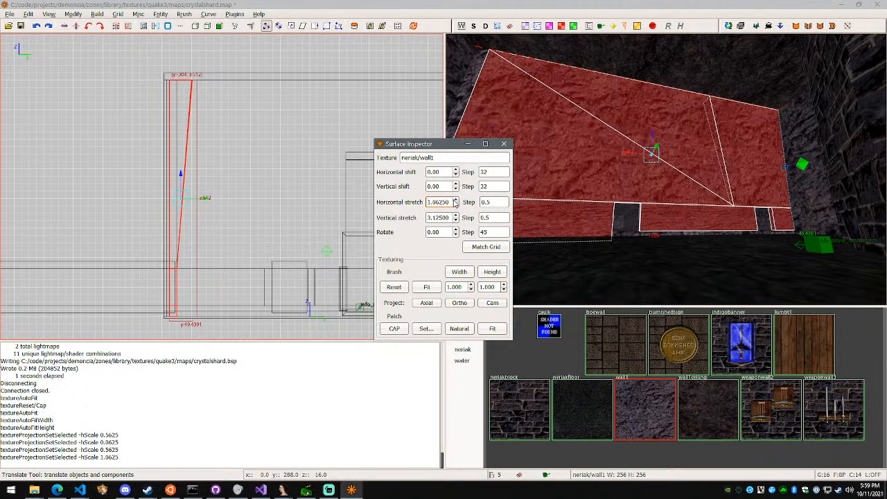
scroll(665, 168, up, 4)
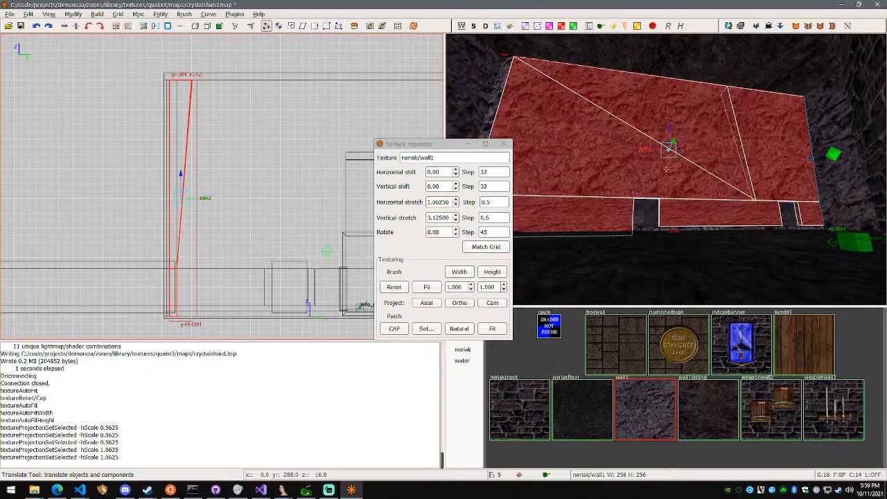
click(489, 247)
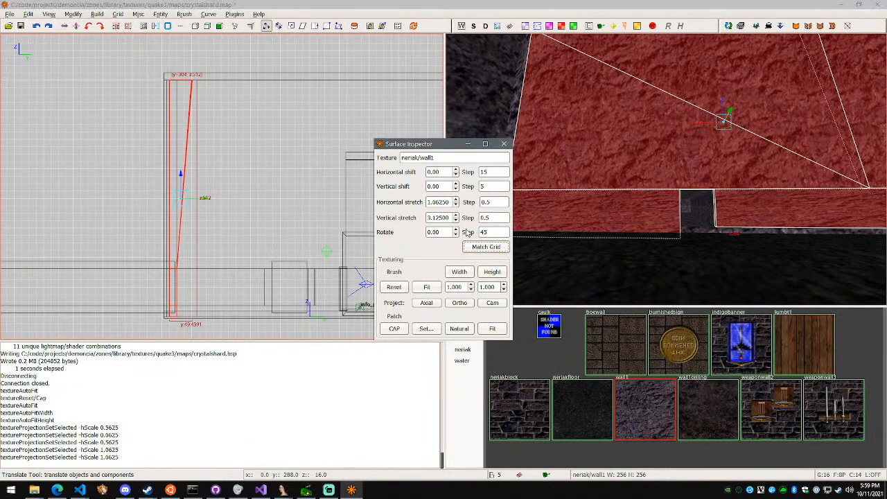
Set the selected south wall pieces' vertical texture stretch to 1.125
click(456, 221)
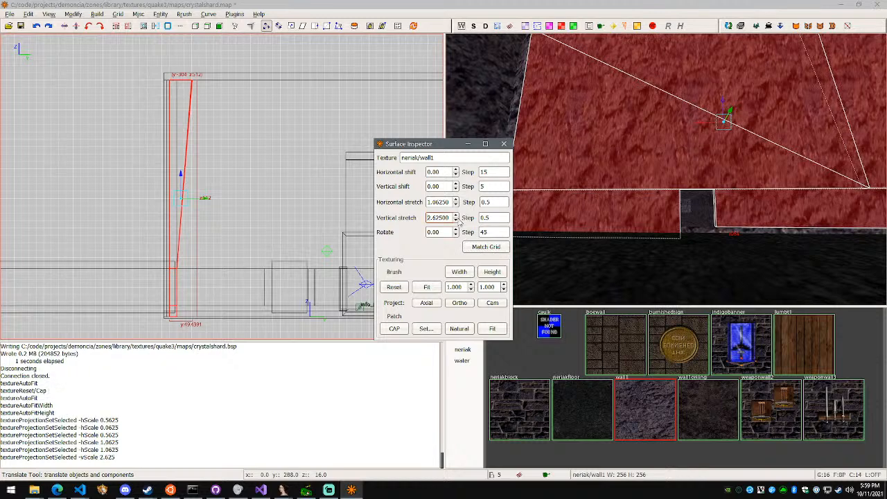
click(456, 216)
click(456, 221)
click(456, 220)
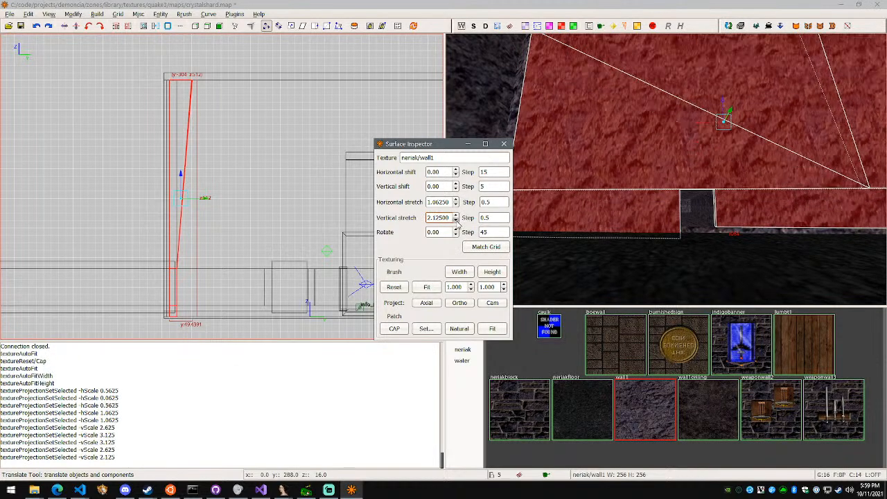
click(456, 221)
click(455, 220)
click(456, 221)
click(455, 220)
click(457, 216)
click(456, 216)
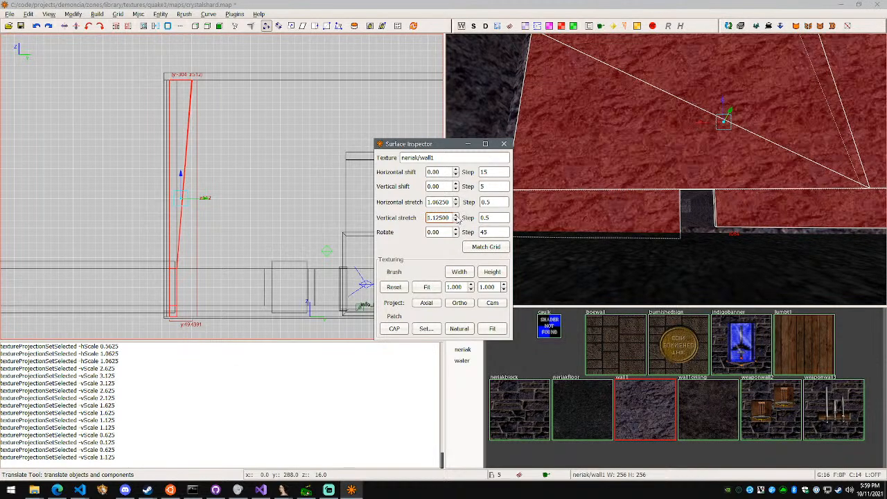
click(456, 216)
click(456, 221)
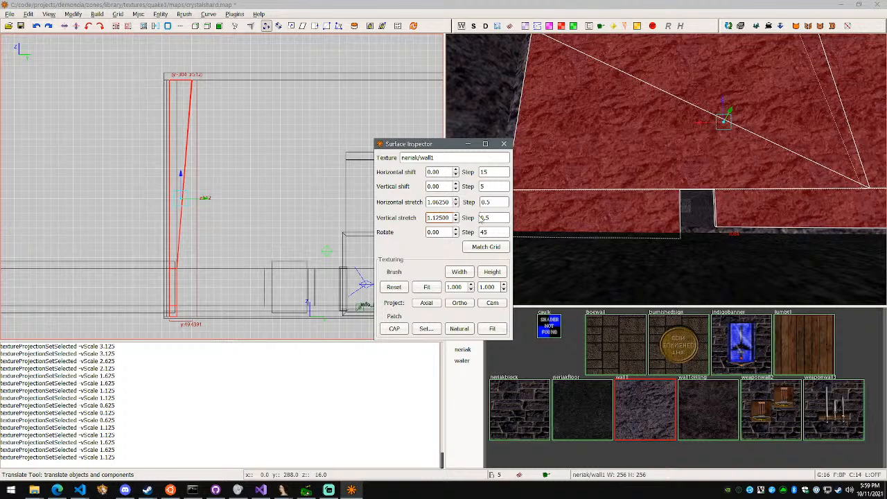
Keep the vertical texture shift at 0, fit the texture by width on the selected wall pieces, and clear the selection
click(456, 184)
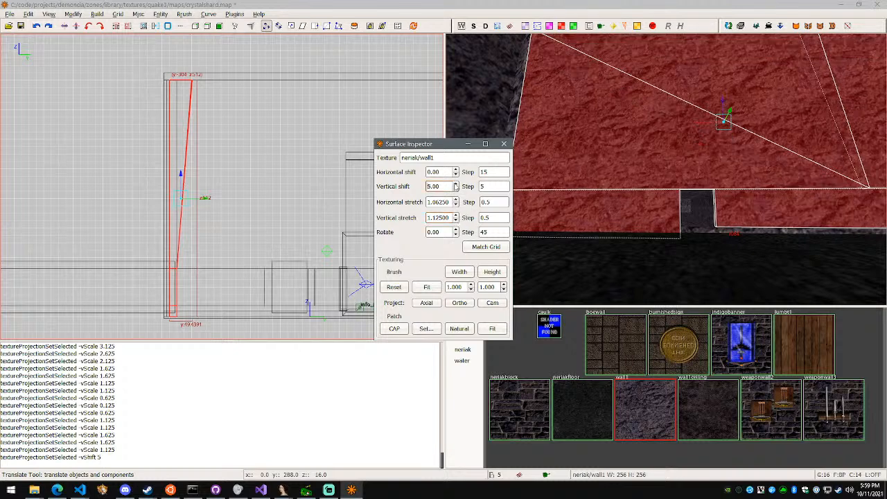
click(456, 190)
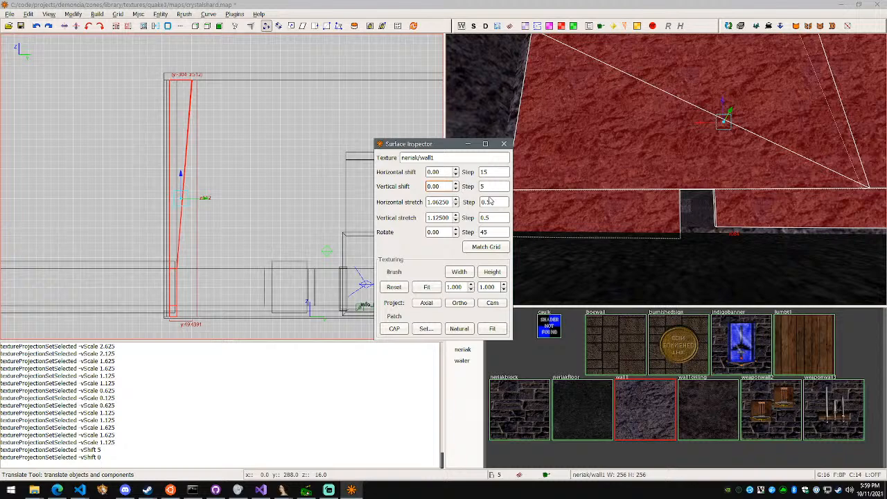
click(459, 272)
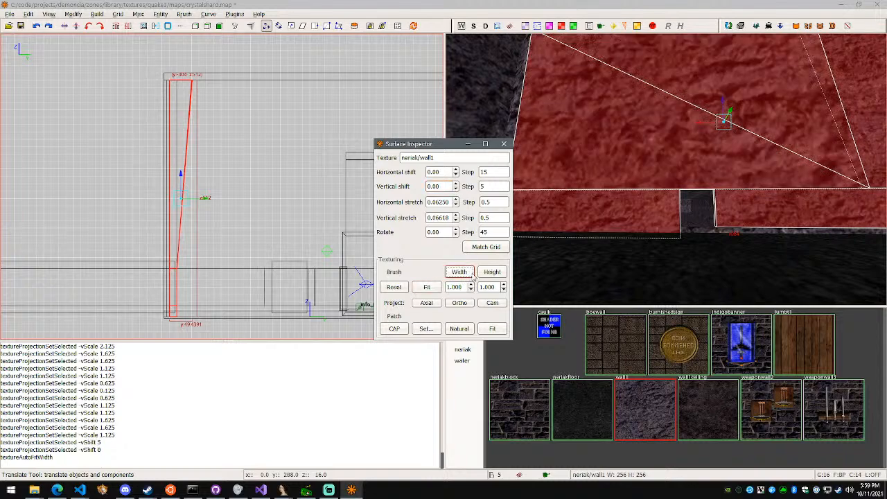
right_click(628, 214)
key(Escape)
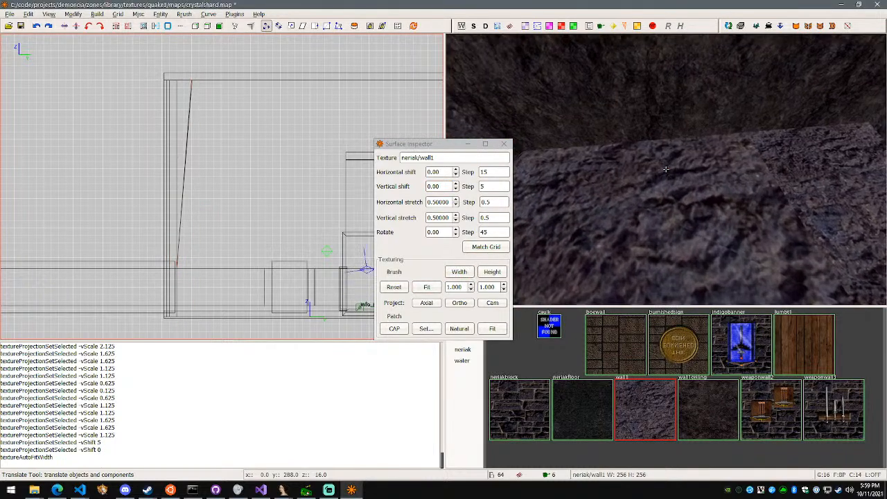
Select the large slanted upper piece of the south wall and set its horizontal texture stretch to 1.5625
key(w)
key(s)
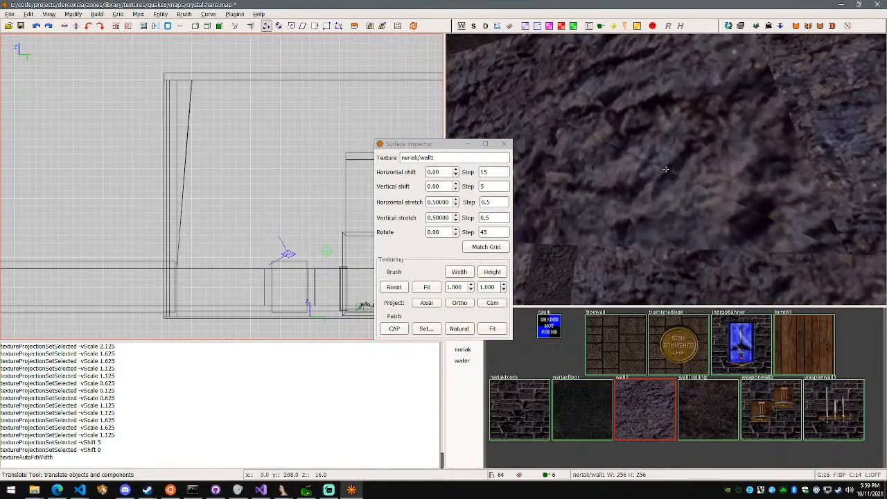
right_click(666, 169)
shift+click(666, 169)
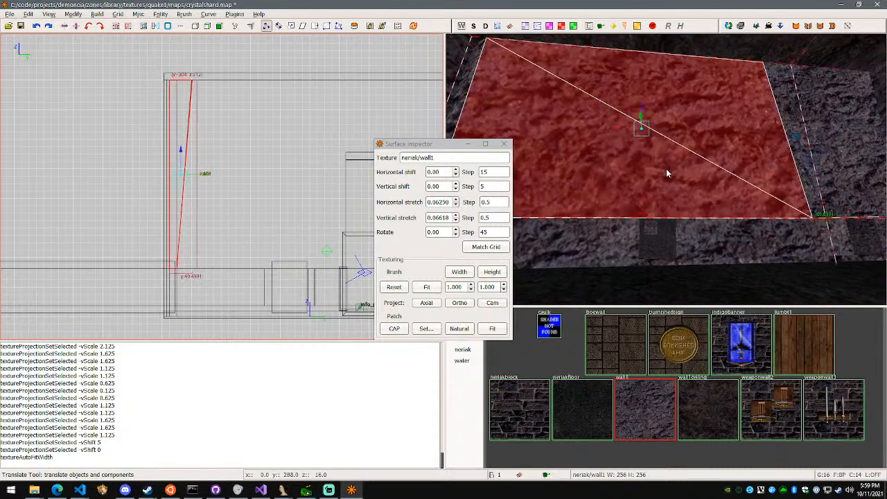
click(455, 205)
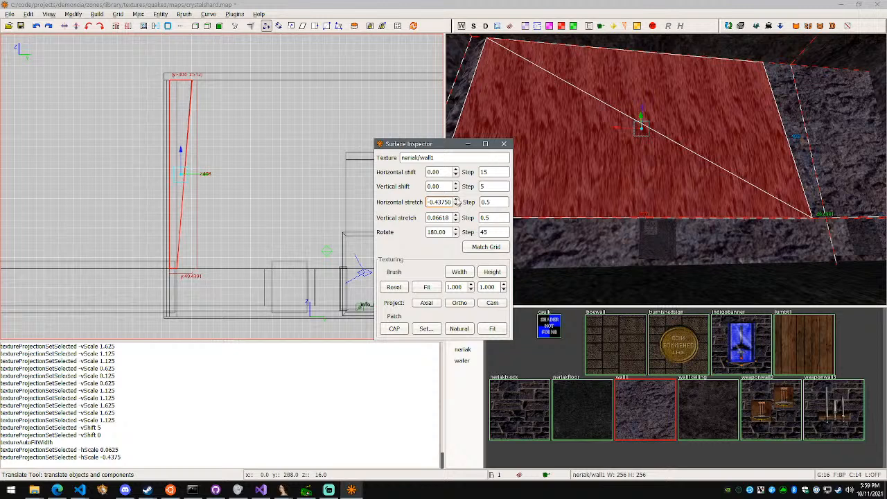
click(456, 200)
click(456, 200)
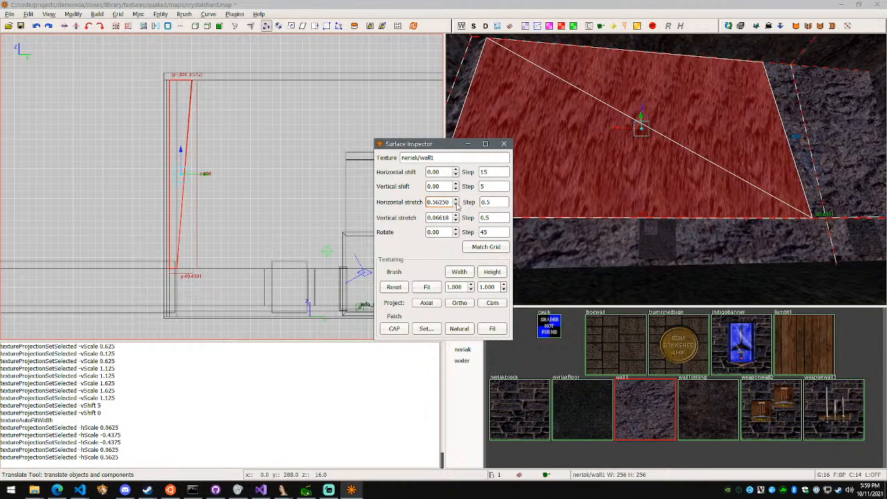
click(456, 204)
click(455, 205)
click(456, 205)
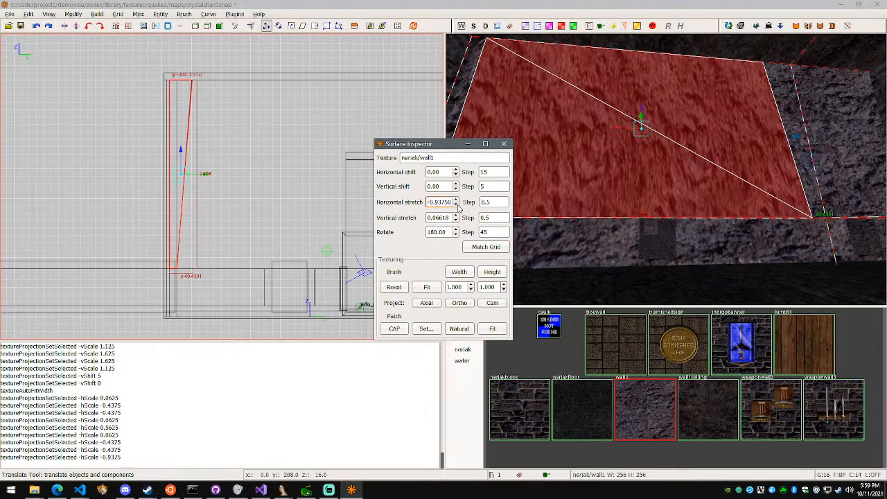
click(456, 199)
click(456, 199)
click(455, 199)
click(456, 199)
click(456, 199)
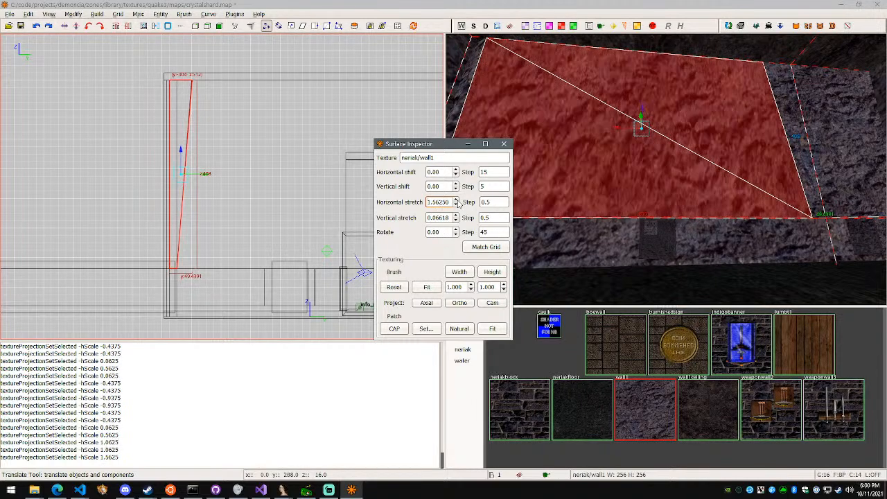
Examine the stretched rock texture on the upper south wall against the neighbouring wall pieces
key(Escape)
right_click(666, 169)
key(w)
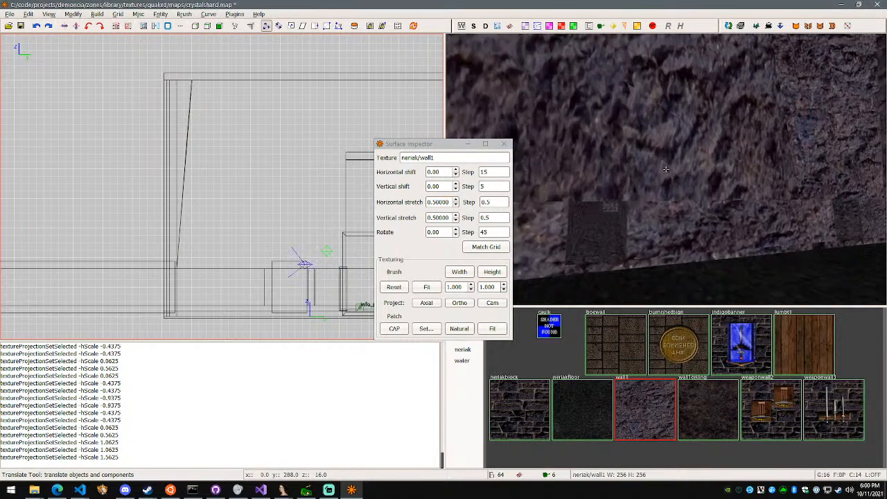
right_click(666, 168)
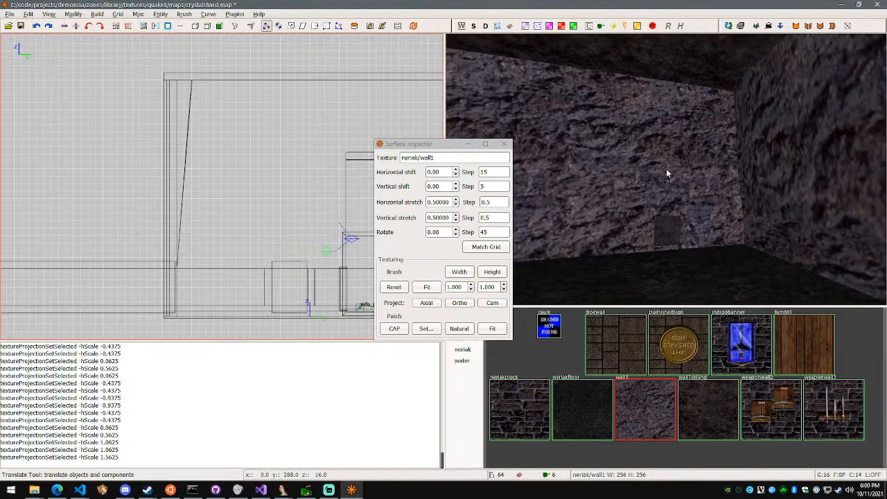
shift+click(699, 168)
right_click(699, 167)
key(s)
right_click(666, 169)
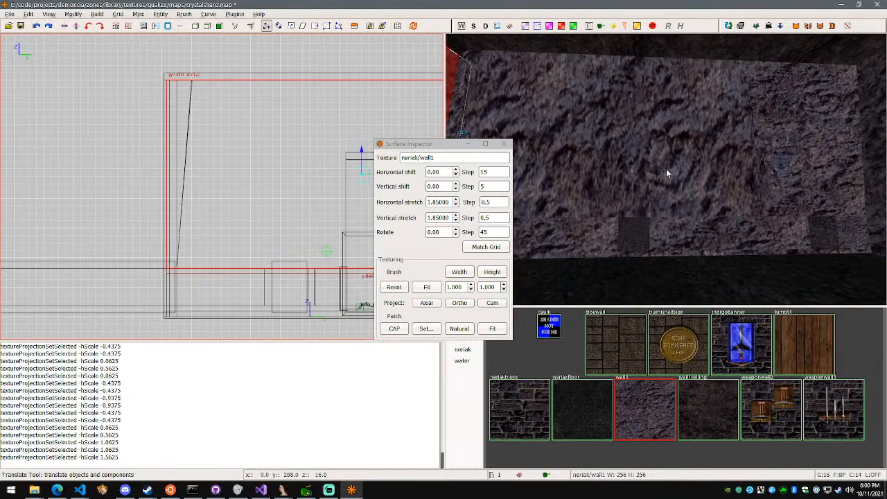
Reselect the large slanted upper wall piece, set its vertical texture stretch to 1.56618, and clear the selection
key(Escape)
shift+click(665, 172)
click(446, 202)
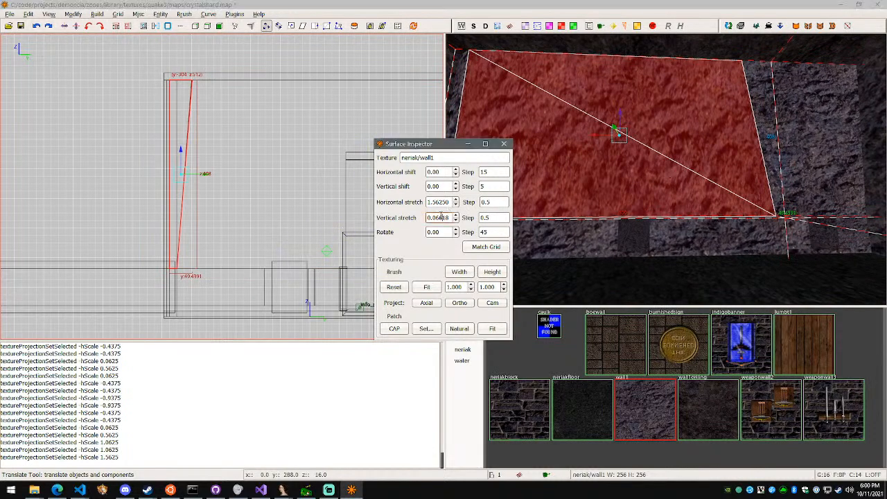
click(455, 220)
click(456, 215)
click(456, 216)
click(456, 216)
click(455, 216)
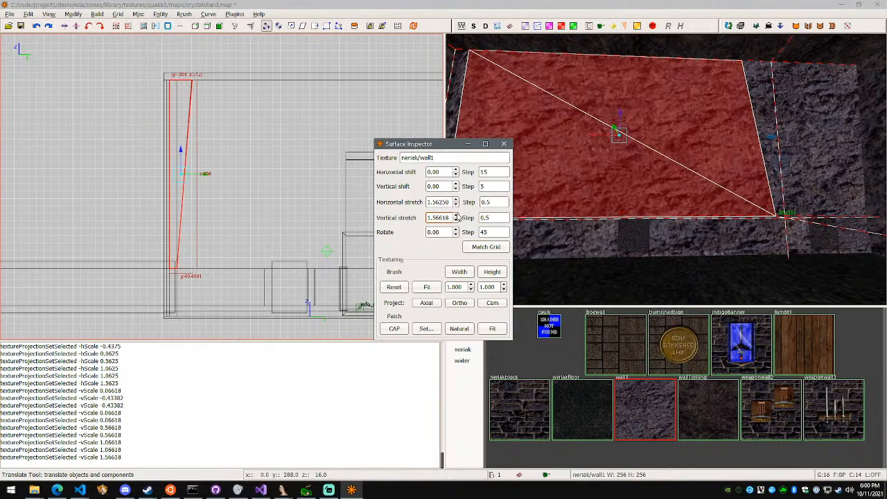
right_click(618, 182)
key(w)
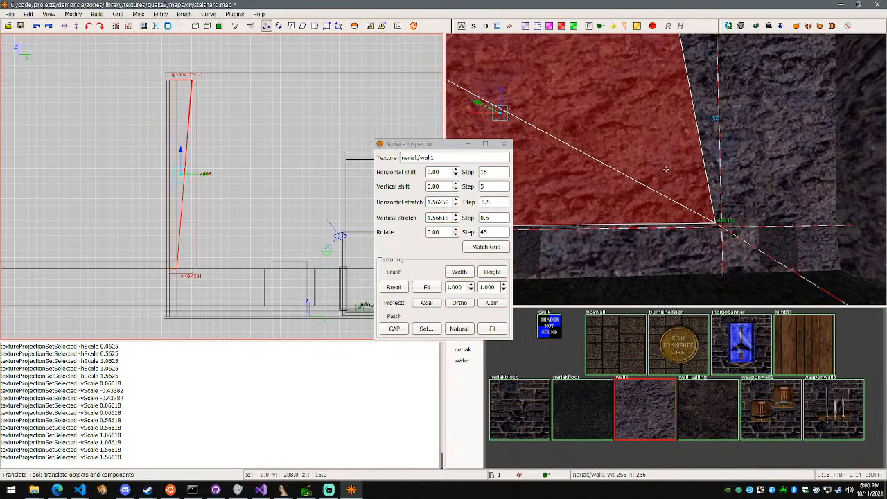
key(Escape)
Delete the brush with the neriakblock texture inside the room
key(w)
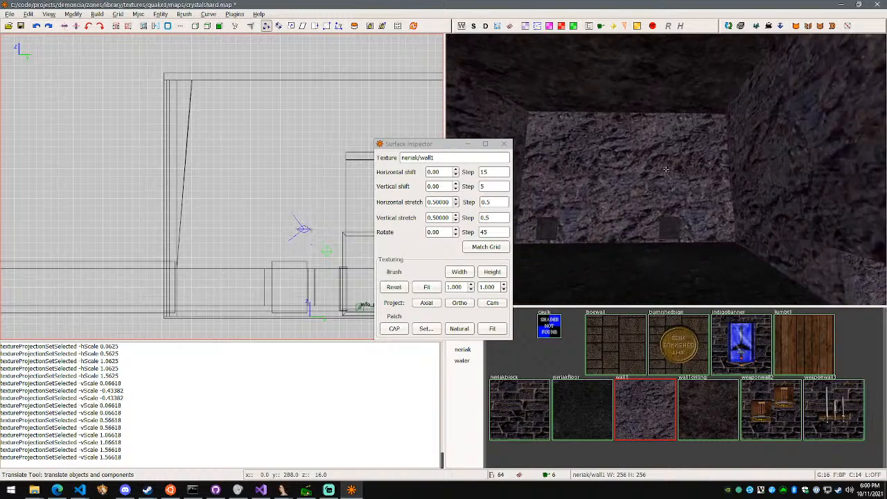
key(w)
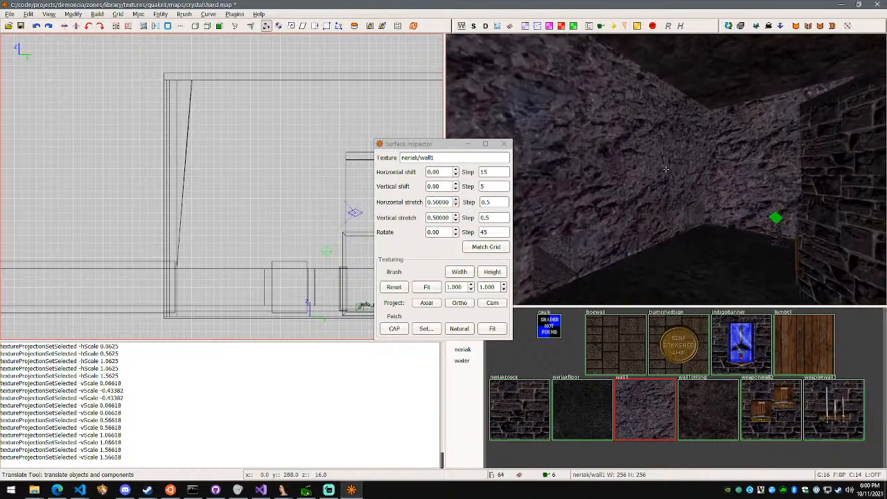
key(w)
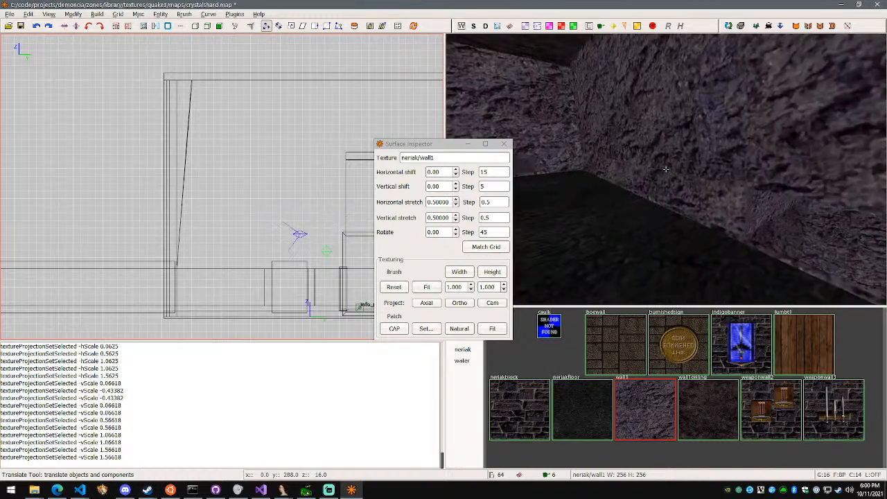
key(w)
shift+click(666, 169)
key(BackSpace)
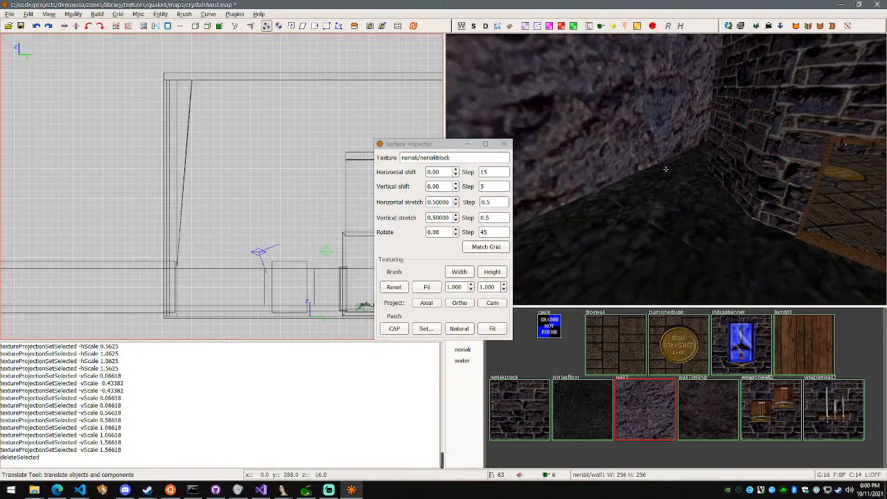
Save the crystalshard map
key(w)
key(w)
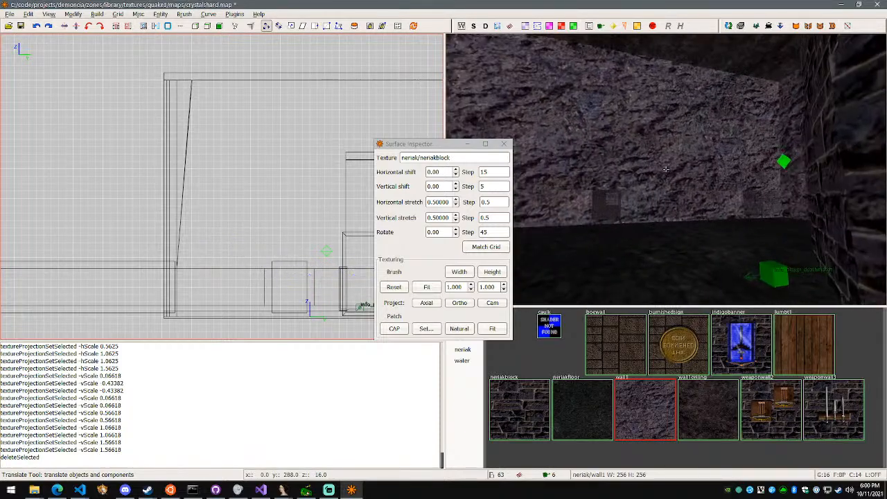
key(w)
key(ctrl+s)
Select the long upper side wall adjoining the south wall and close the Surface Inspector
key(w)
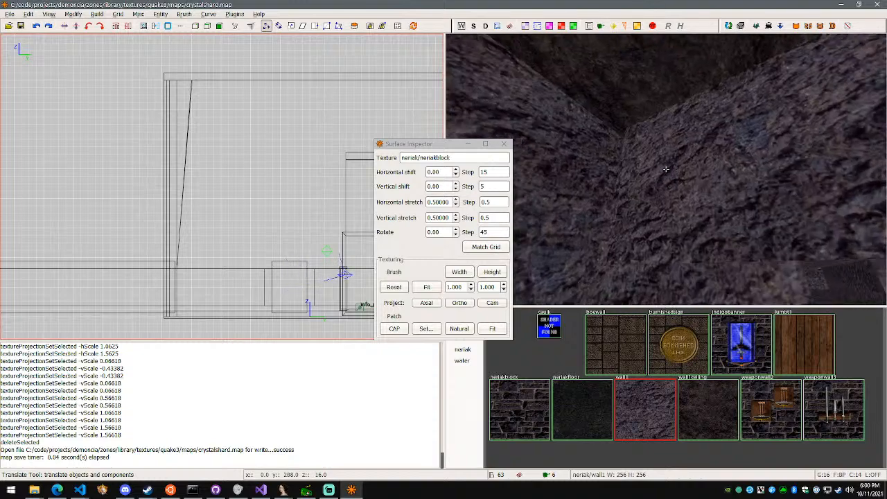
right_click(666, 169)
right_click(697, 189)
key(w)
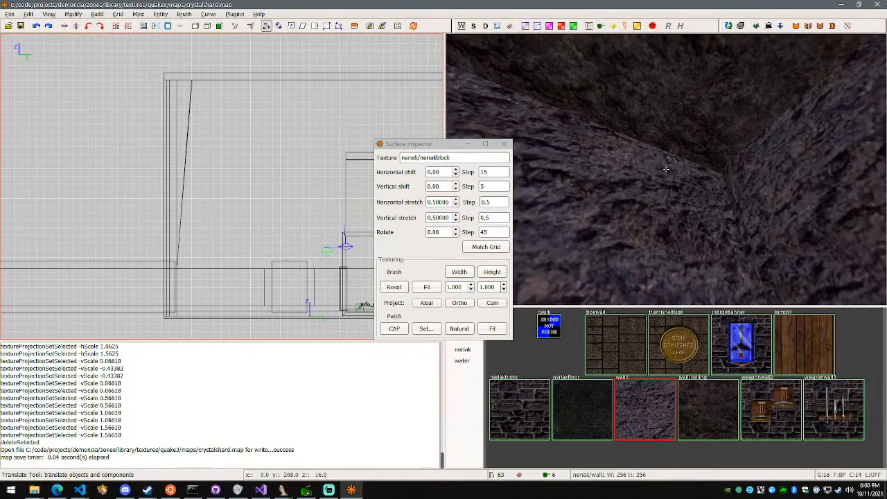
right_click(666, 169)
shift+click(668, 178)
right_click(668, 178)
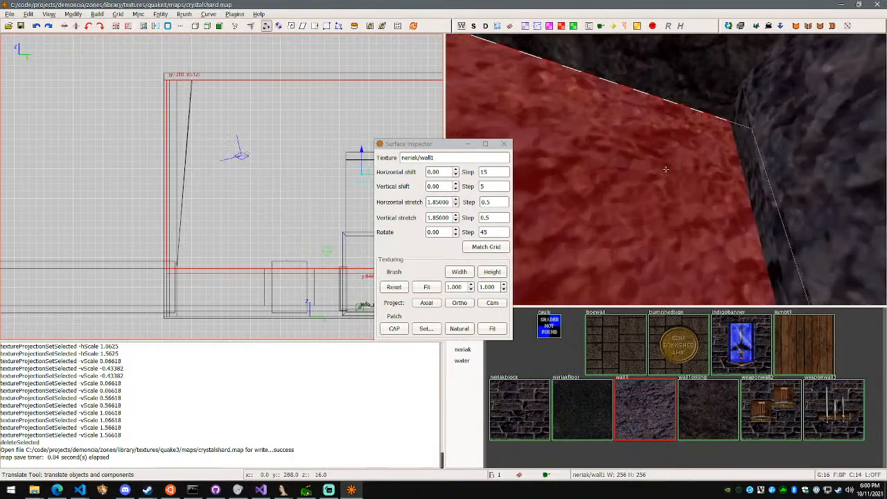
key(w)
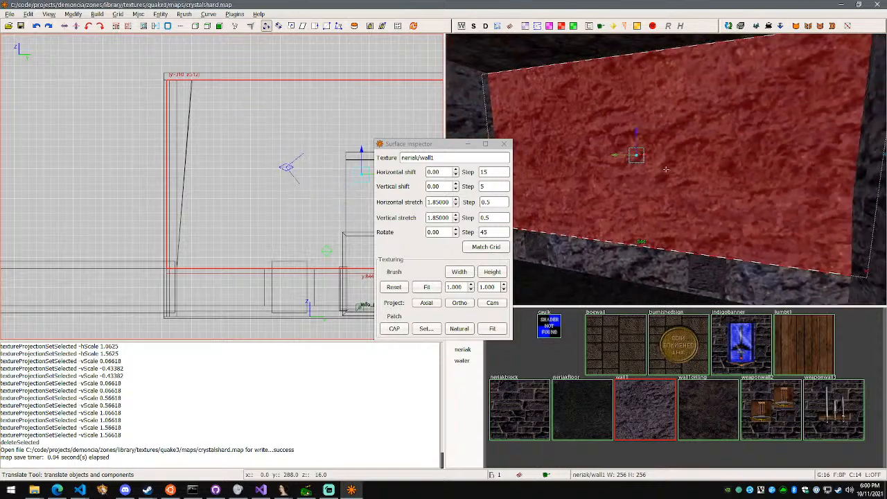
right_click(660, 165)
key(s)
right_click(653, 119)
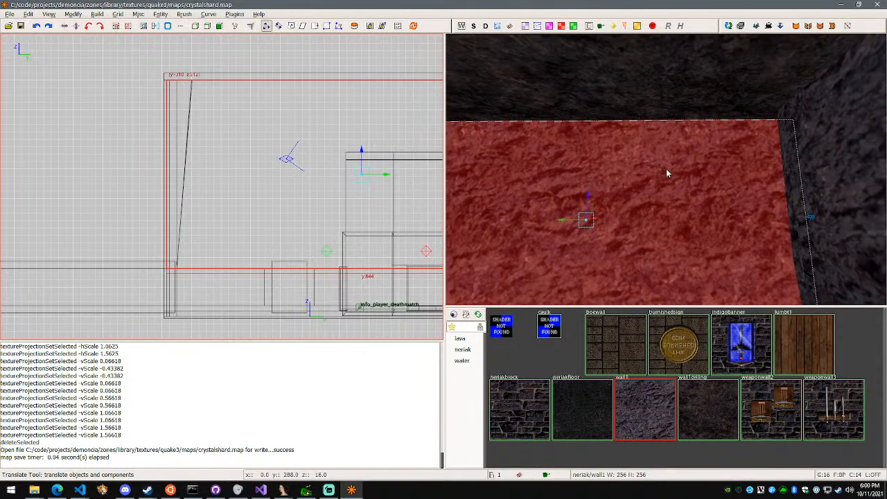
Split the selected upper side wall in two with the Clipper along a slightly slanted, nearly vertical line
key(x)
right_click(653, 175)
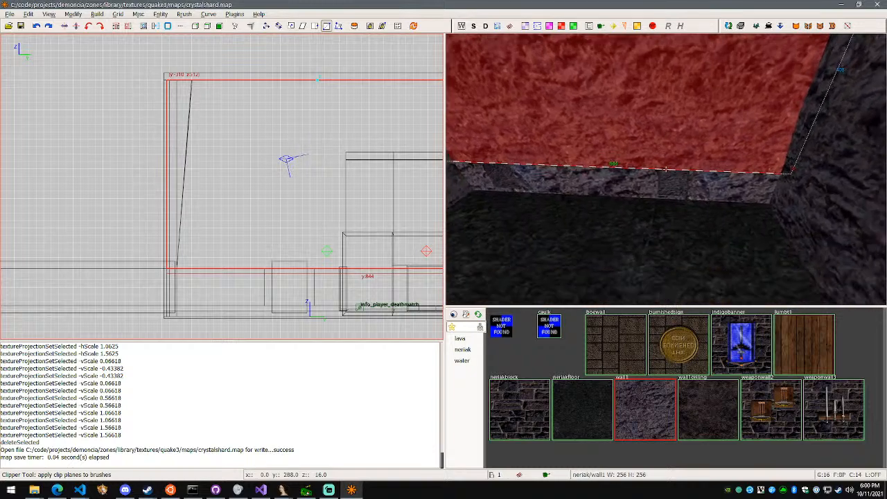
right_click(660, 175)
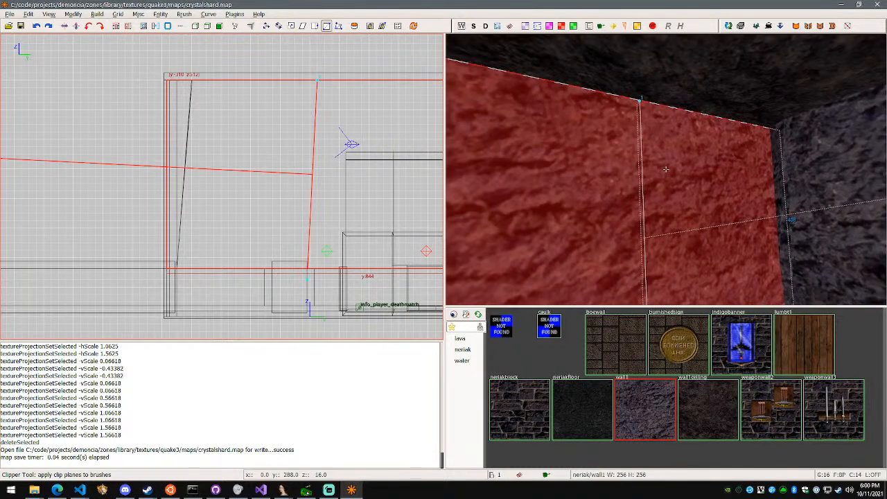
key(shift+Return)
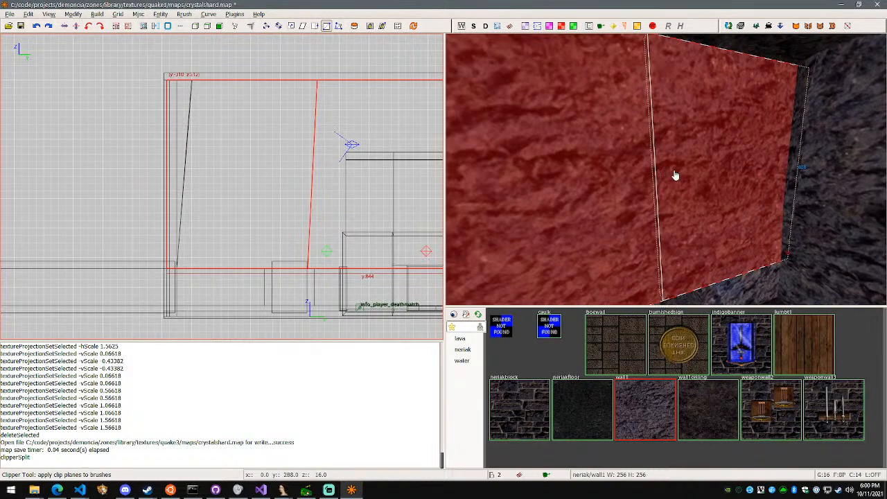
Move the top vertex at the split of the upper side wall 16 units into the room along negative X
right_click(675, 175)
right_click(666, 169)
key(v)
key(w)
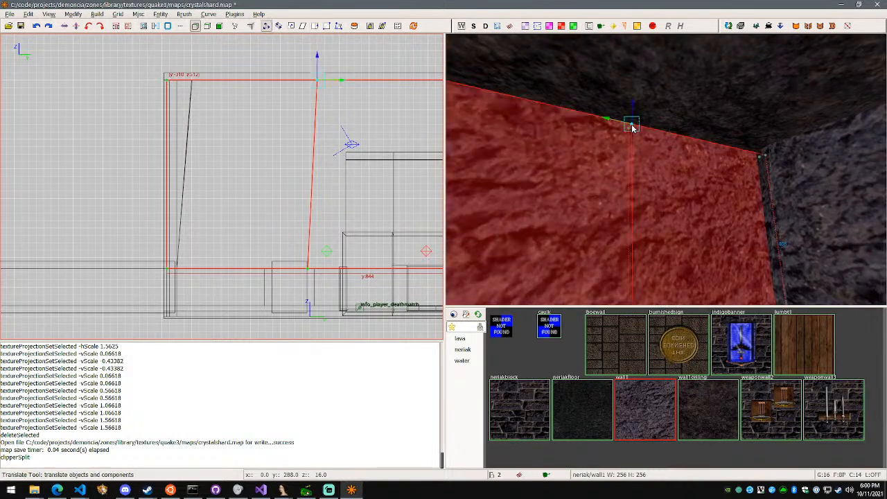
right_click(651, 160)
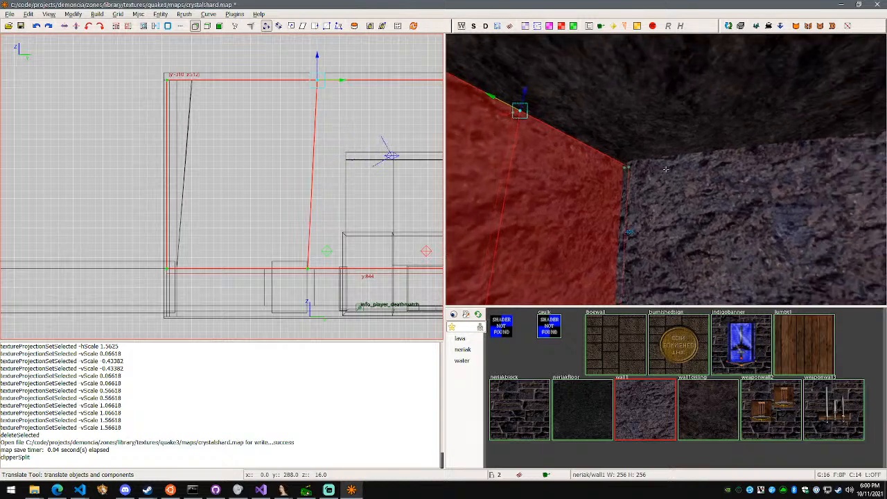
right_click(655, 160)
right_click(665, 169)
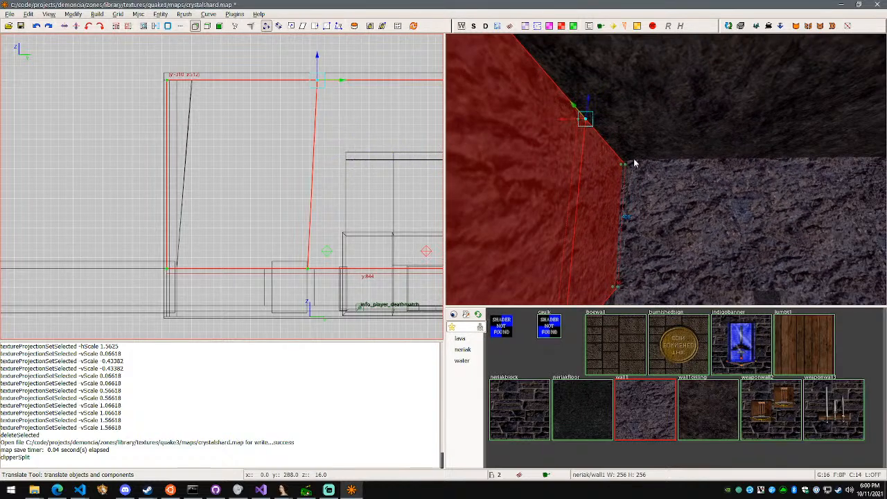
mouse_move(563, 124)
mouse_down()
mouse_move(575, 123)
mouse_move(566, 126)
mouse_up()
Move the same top vertex another 48 units along negative X and inspect the gap at the wall corner
key(ctrl+Tab)
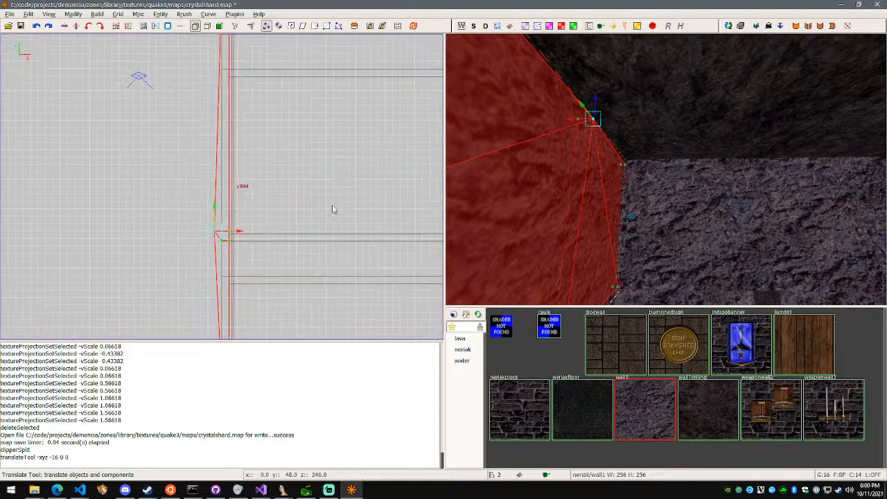
key(ctrl+Tab)
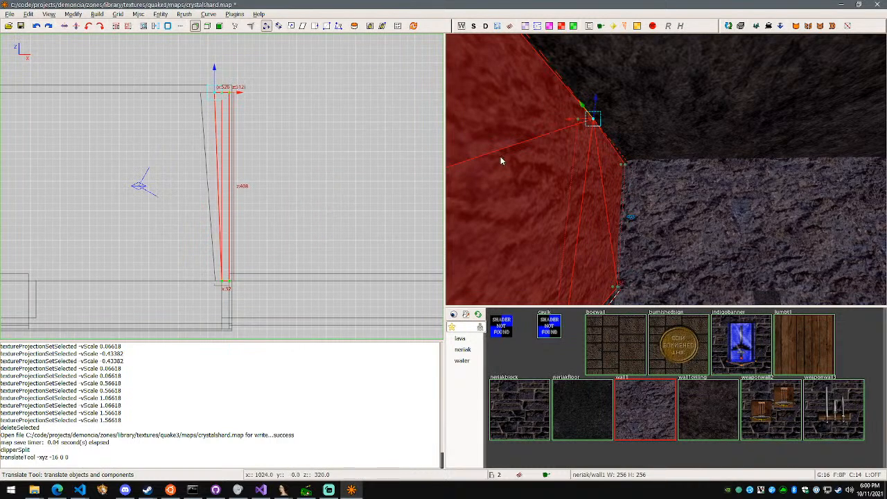
drag(574, 123, 591, 122)
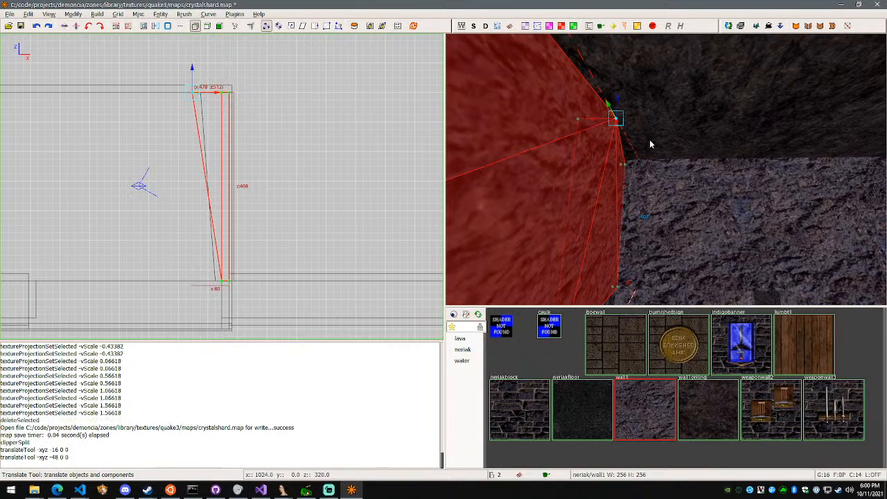
right_click(649, 142)
key(w)
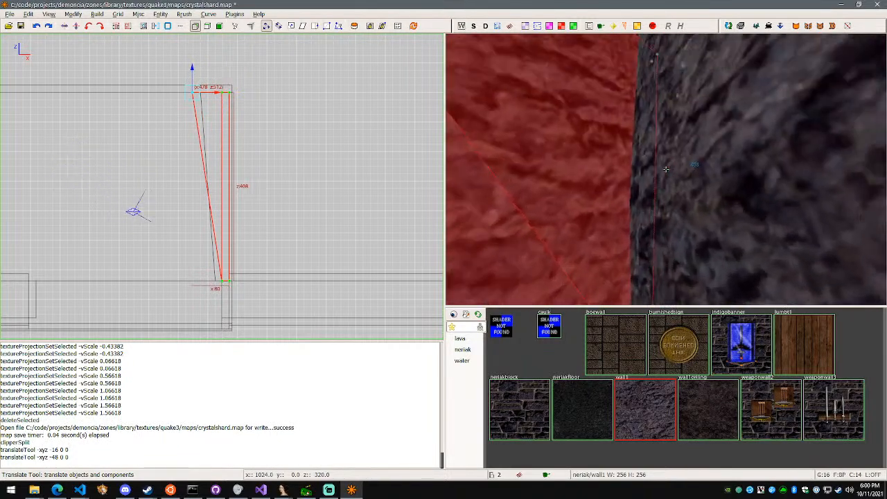
key(a)
key(w)
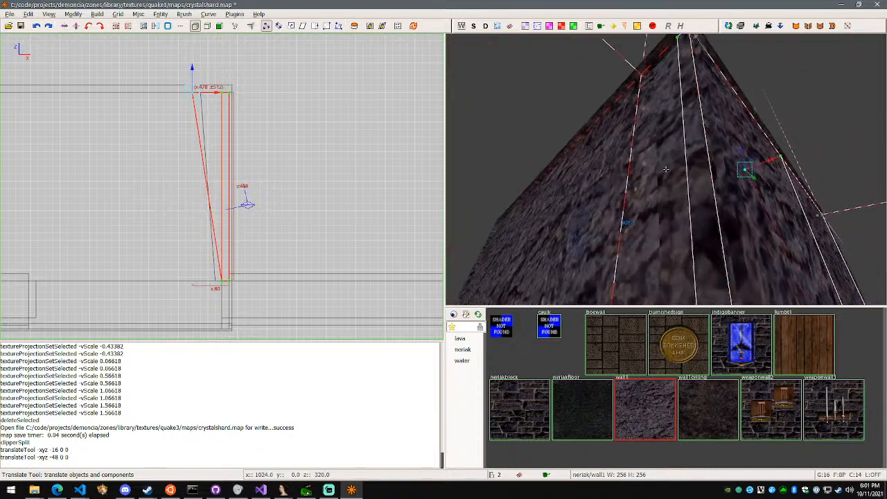
key(s)
key(w)
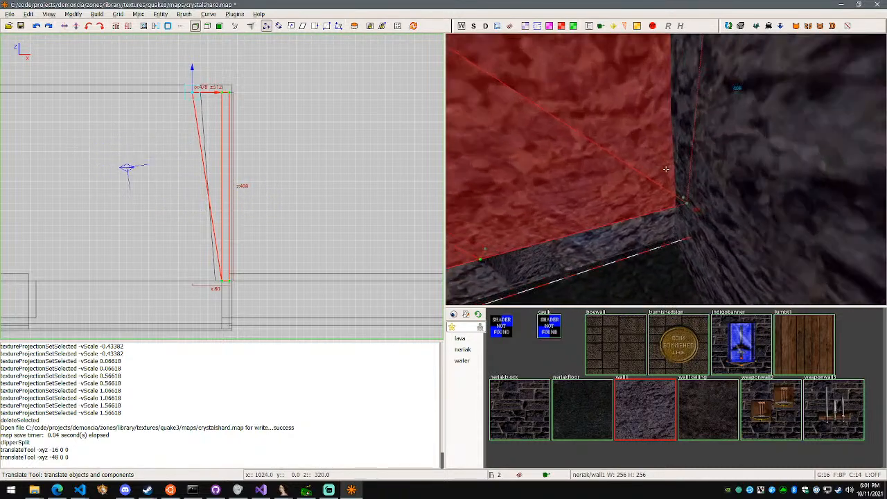
key(s)
key(w)
Try to set up a vertical clip plane on the two side wall pieces close to the south wall corner
right_click(666, 169)
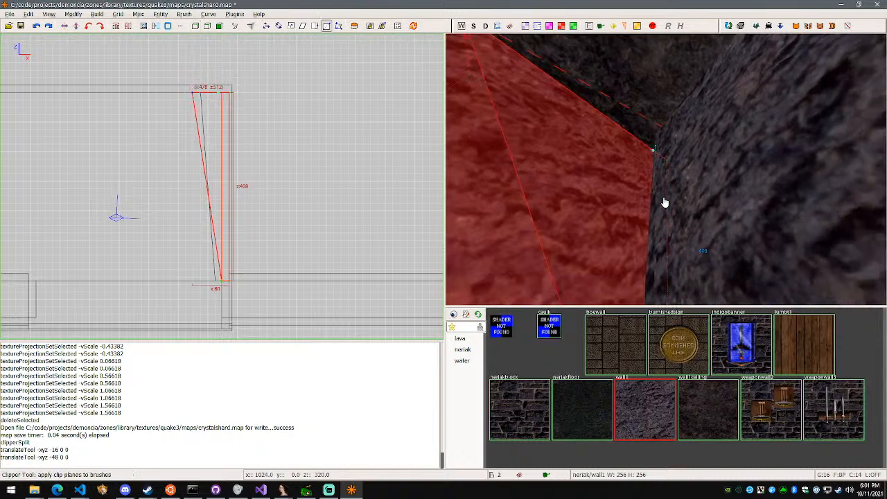
right_click(664, 202)
right_click(666, 169)
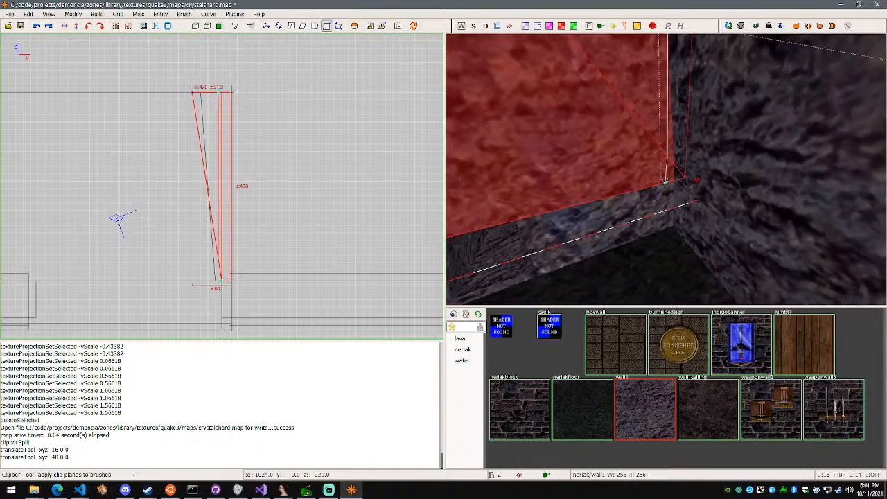
right_click(666, 169)
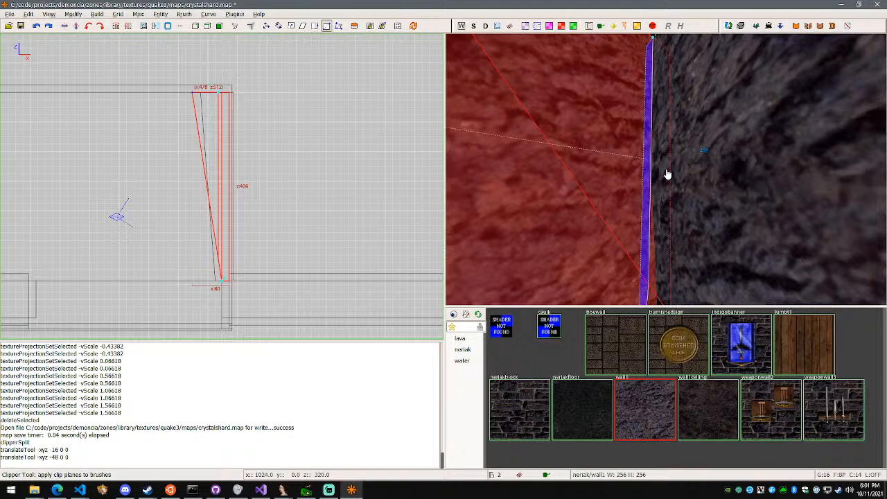
right_click(666, 169)
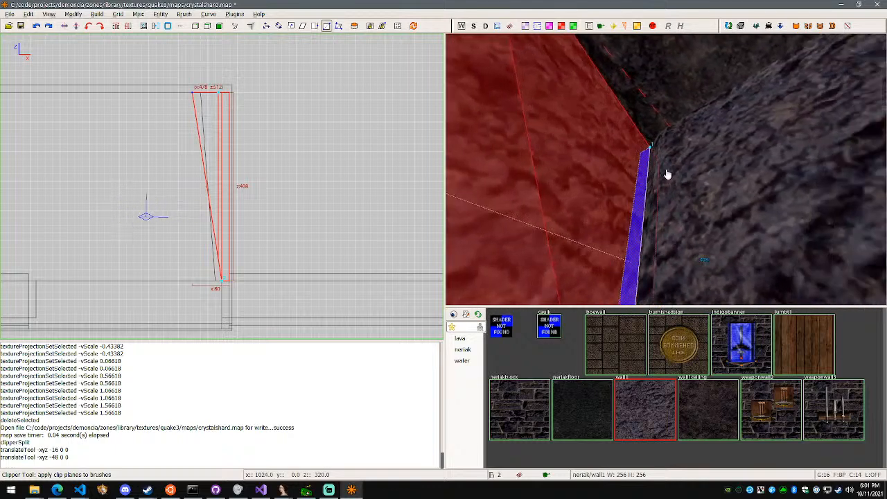
right_click(666, 169)
key(w)
key(s)
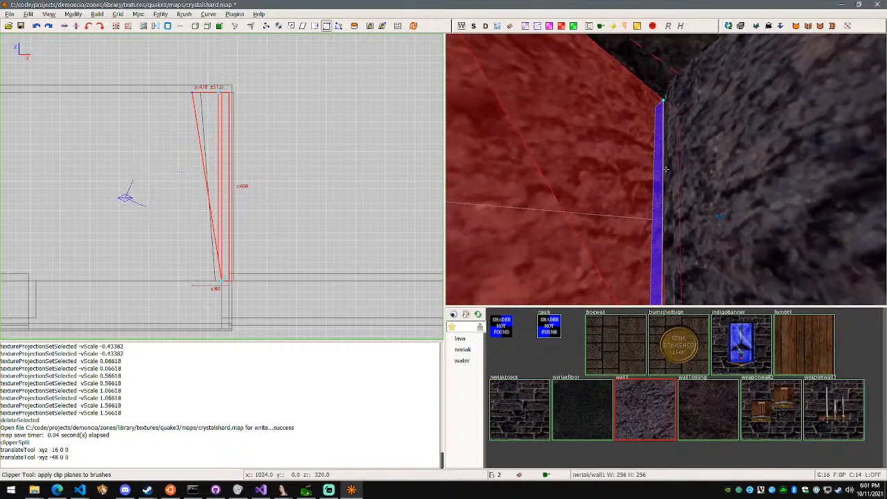
right_click(666, 170)
Undo the 48-unit vertex move and clear the brush selection
key(ctrl+z)
right_click(666, 173)
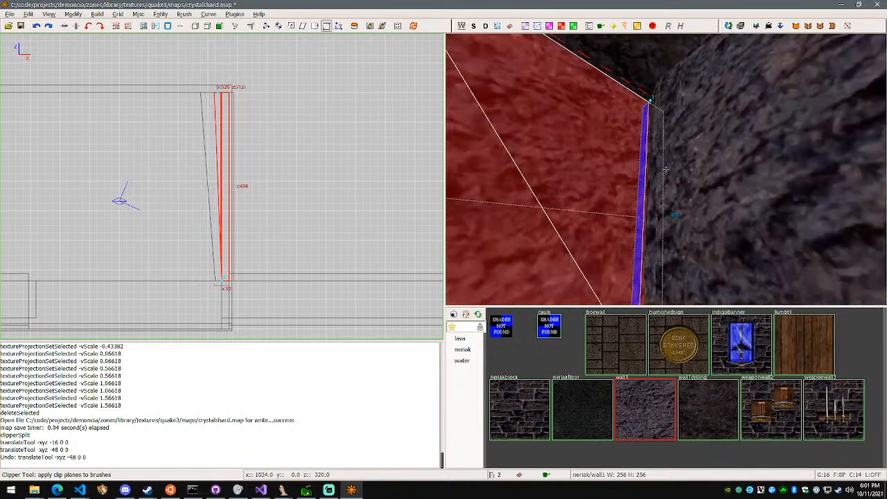
key(Escape)
right_click(665, 169)
right_click(665, 172)
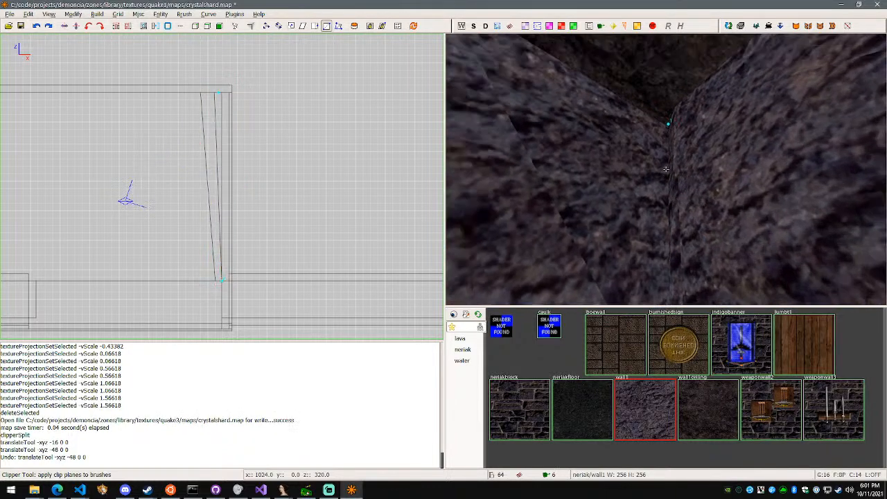
key(s)
right_click(665, 169)
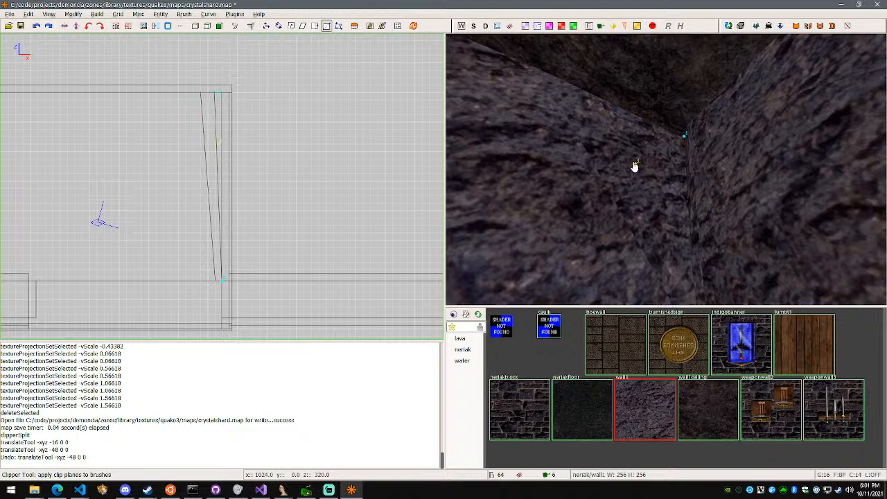
Select the upper side wall segment next to the corner and try a three-point clip plane across it
shift+click(655, 159)
right_click(658, 160)
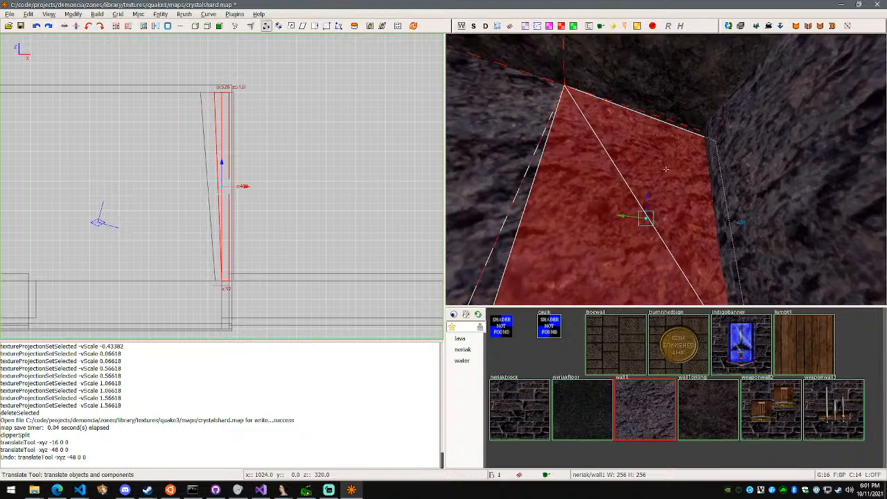
key(w)
key(s)
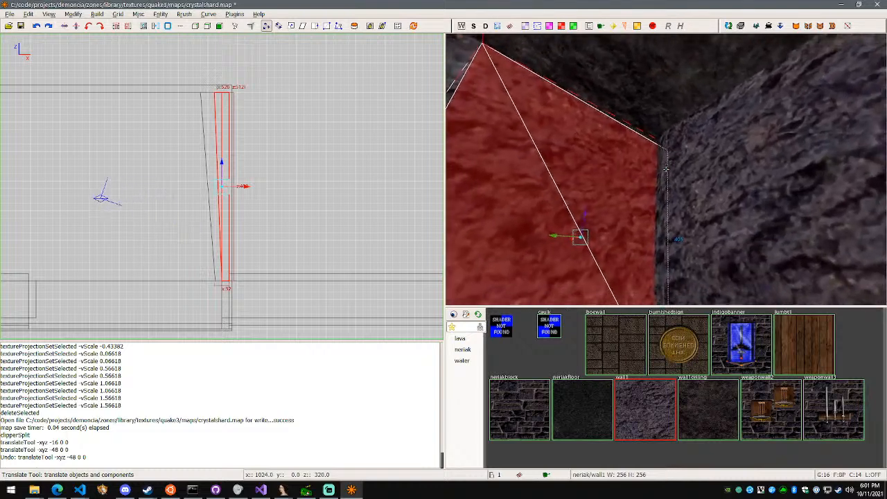
key(w)
key(s)
right_click(667, 174)
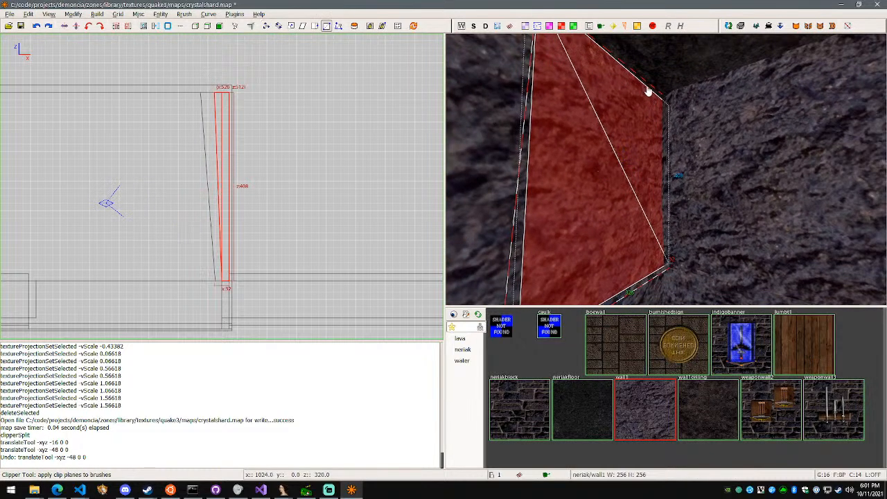
right_click(647, 280)
key(w)
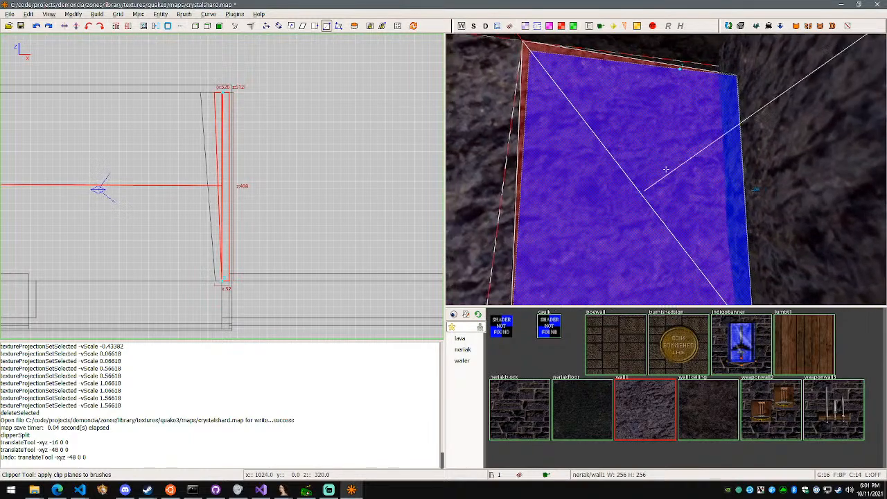
key(w)
key(s)
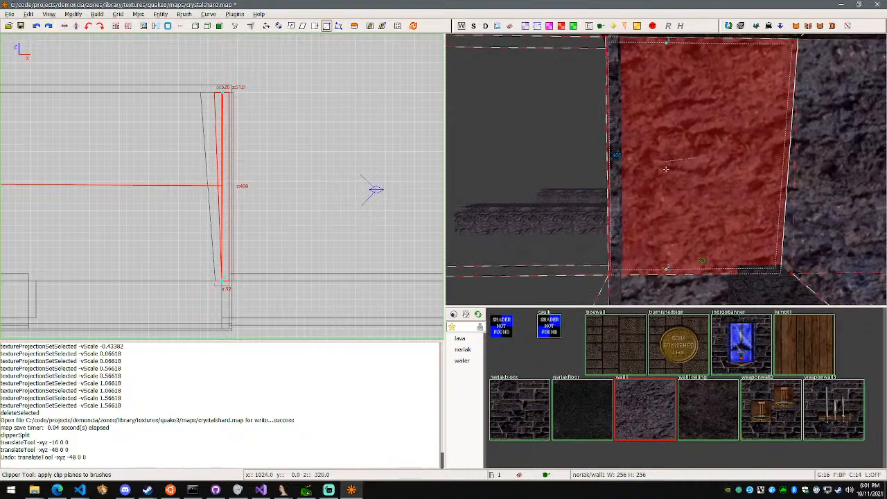
Discard the clip points and reselect only the upper side wall segment next to the corner
key(Escape)
key(w)
key(s)
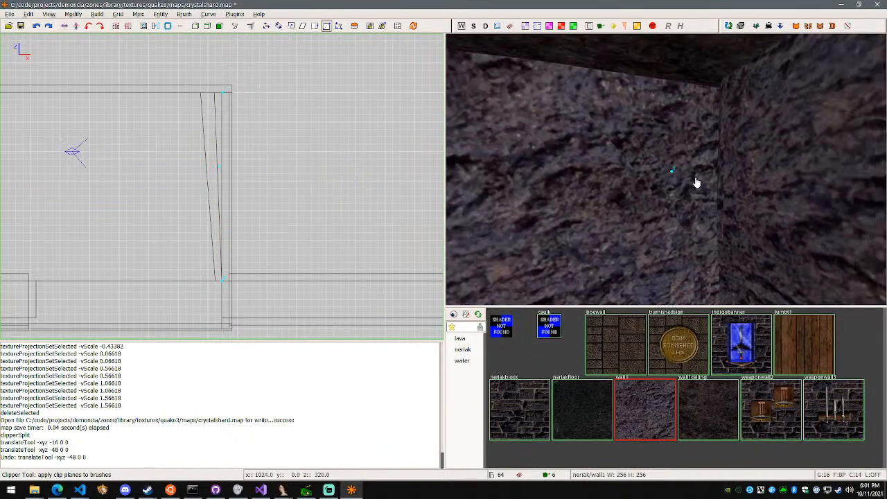
ctrl+right_drag(684, 180, 685, 180)
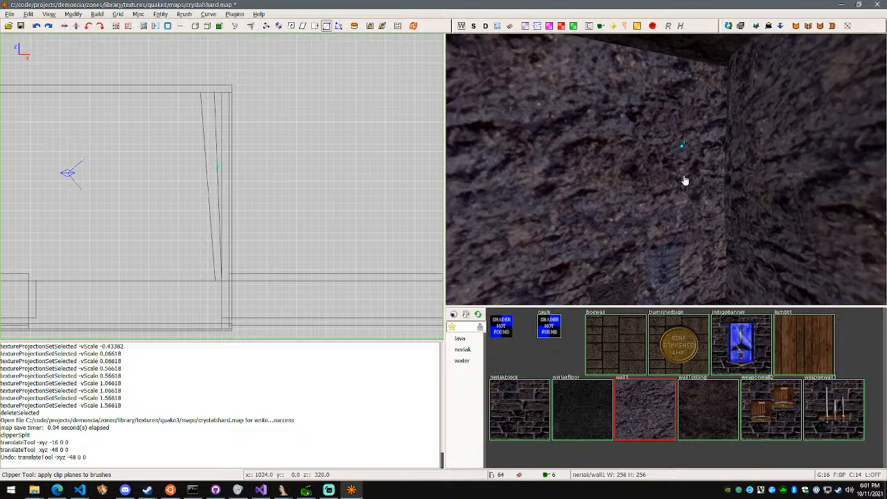
key(x)
shift+click(681, 141)
right_click(688, 171)
key(w)
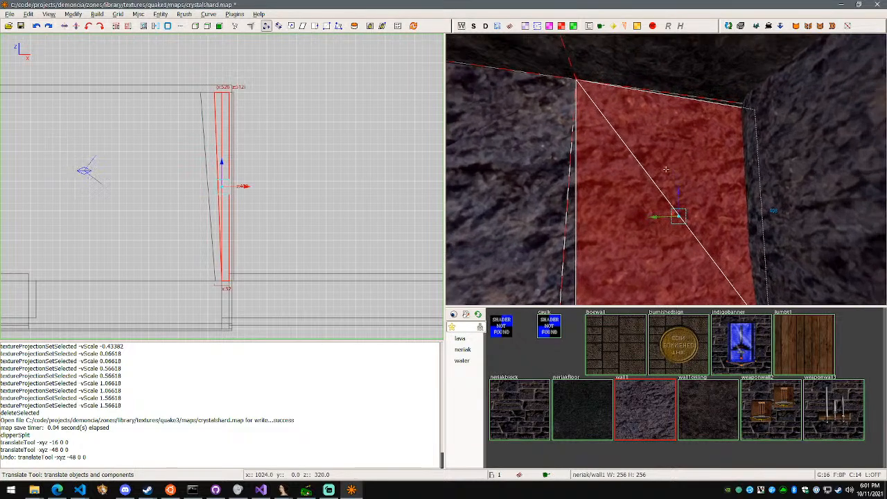
key(s)
right_click(666, 169)
Try a nearly vertical clip line across the selected wall segment, from its top edge to its bottom edge
key(x)
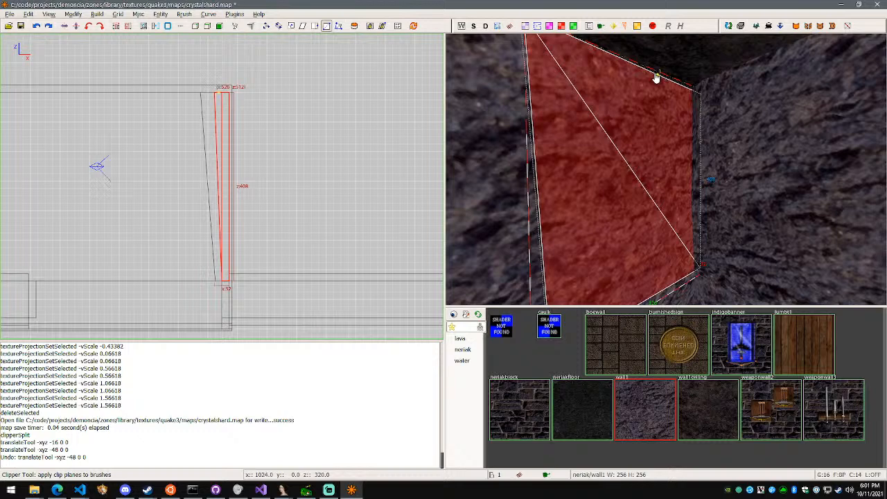
click(663, 295)
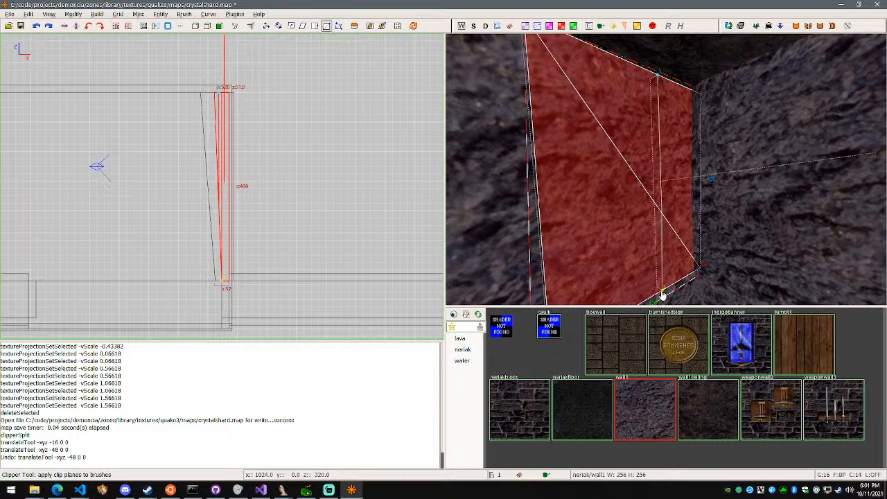
click(676, 284)
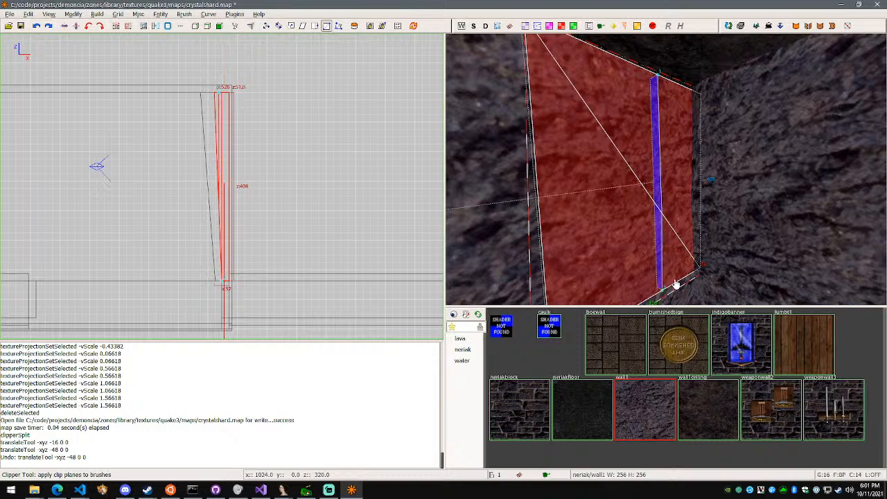
right_click(683, 251)
key(d)
right_click(665, 169)
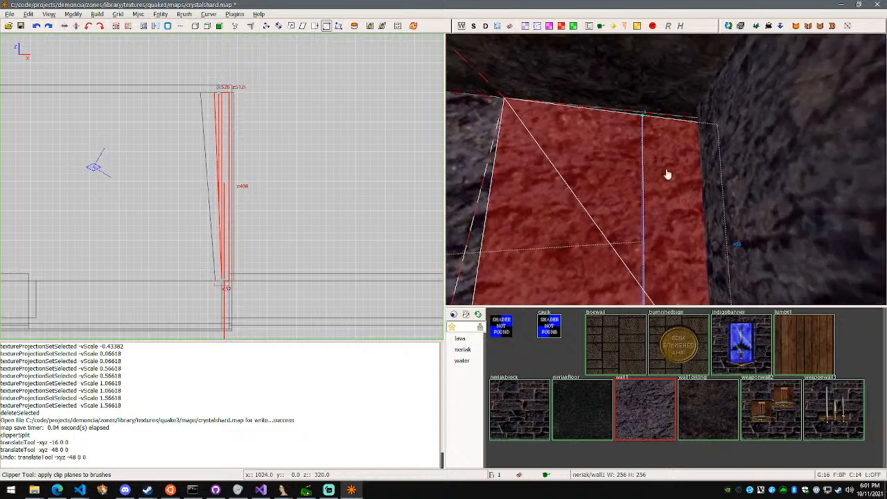
key(x)
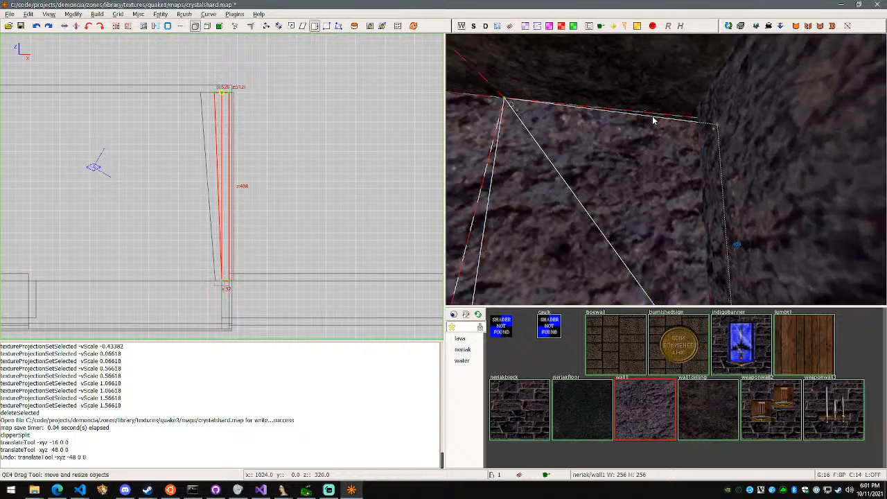
Switch the selected wall segment to edge editing and examine its edges at the corner
key(e)
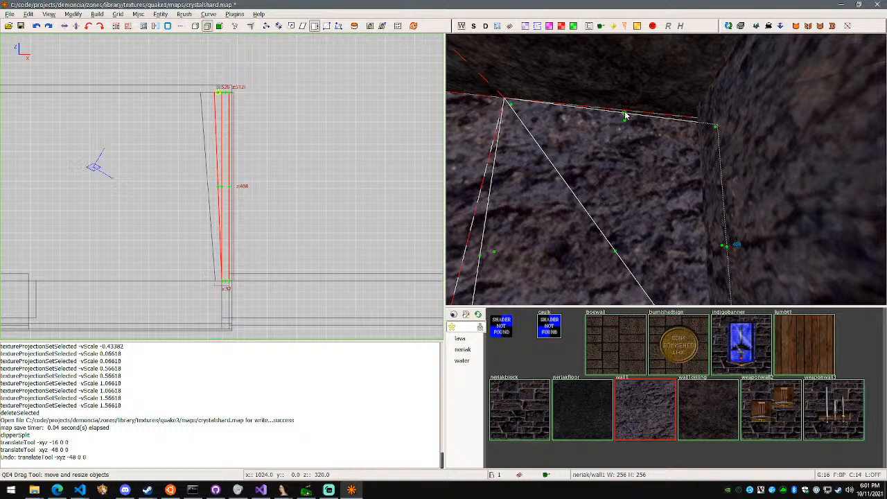
right_click(636, 134)
key(a)
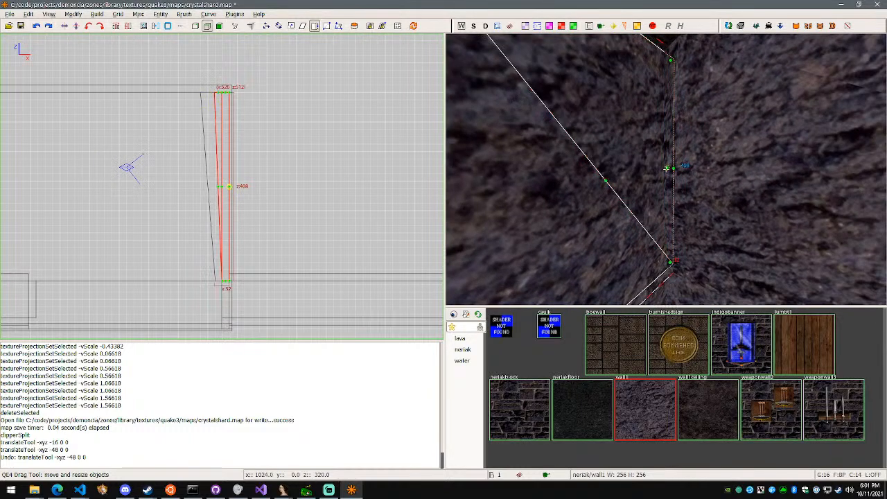
key(s)
right_drag(666, 171, 666, 171)
Undo the 16-unit vertex move, inspect the straight wall, and redo the move
key(ctrl+z)
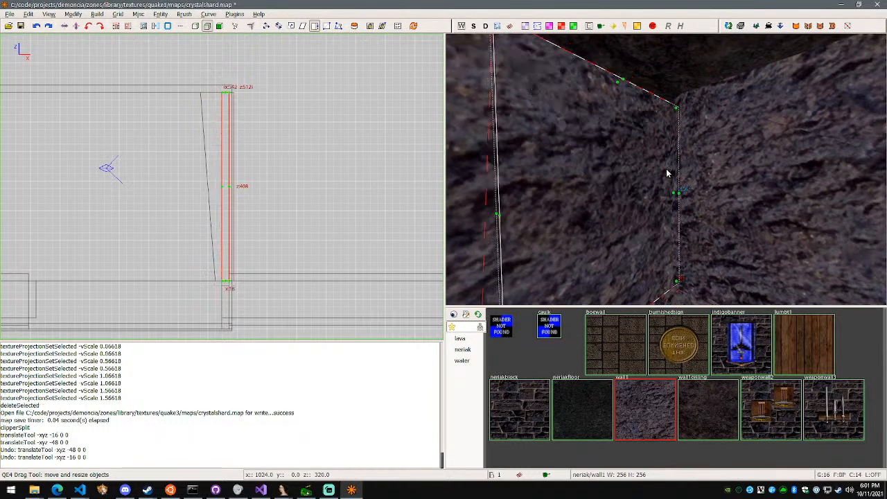
right_click(666, 171)
key(w)
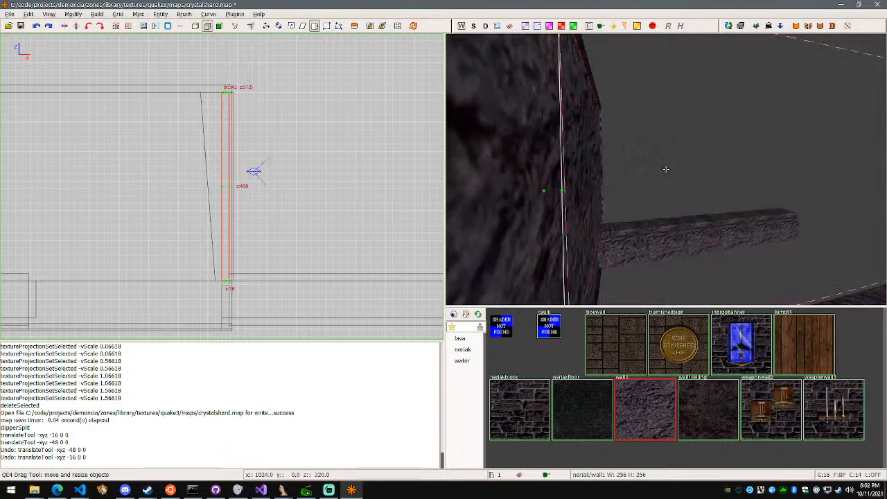
key(s)
right_click(666, 169)
key(ctrl+y)
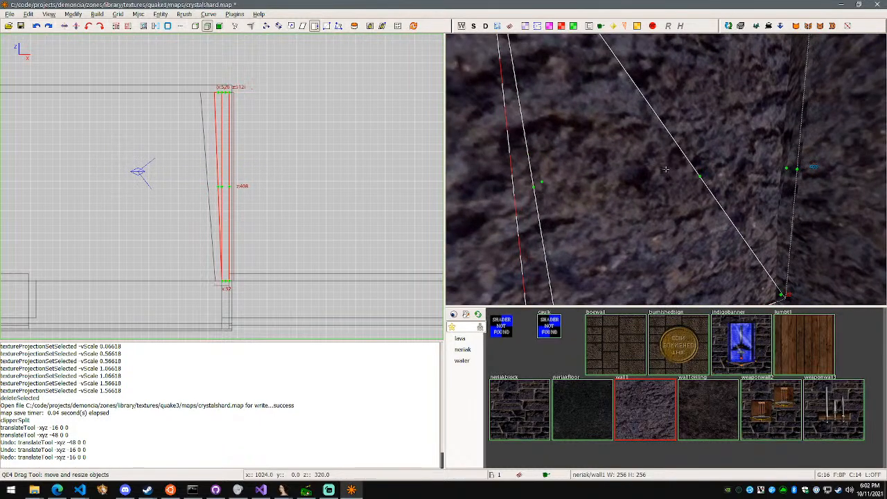
Examine the upper side wall segment and its edges around the room corner, from floor to ceiling
right_click(665, 169)
key(s)
key(w)
key(s)
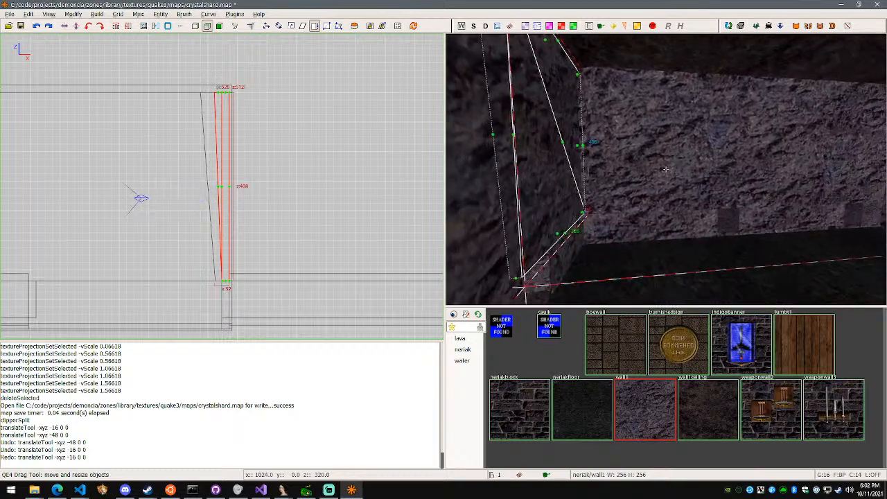
key(w)
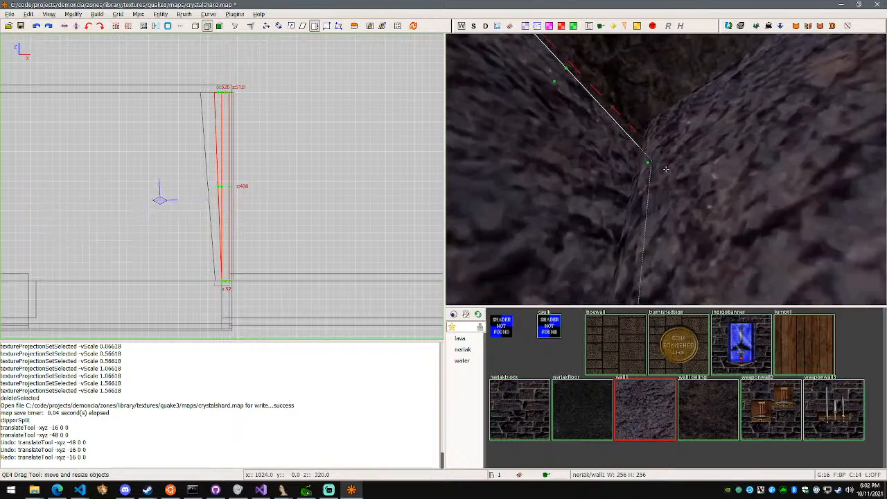
key(w)
key(w)
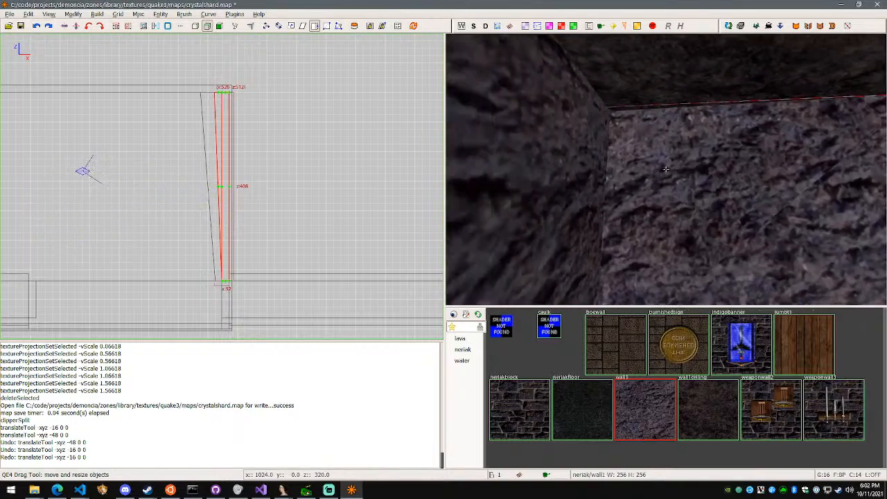
key(s)
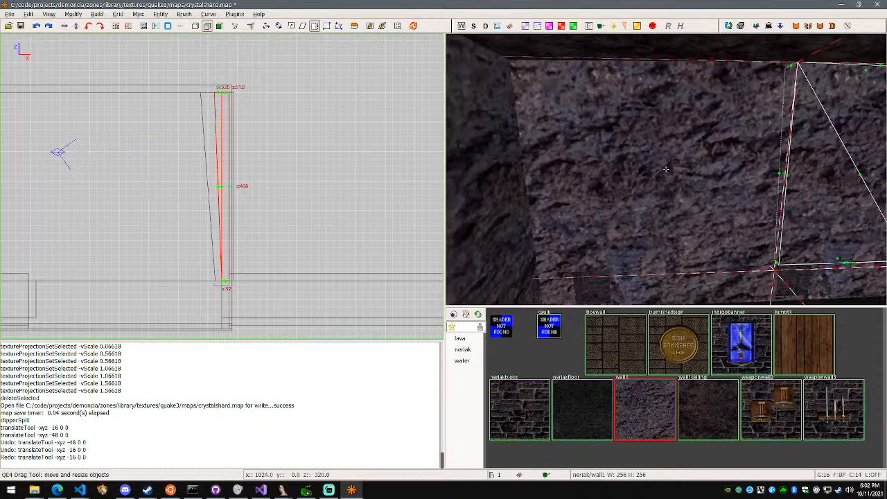
Leave edge editing and split the upper side wall segment in two along a nearly vertical clip line from top to bottom edge
key(Escape)
shift+click(680, 170)
right_click(680, 169)
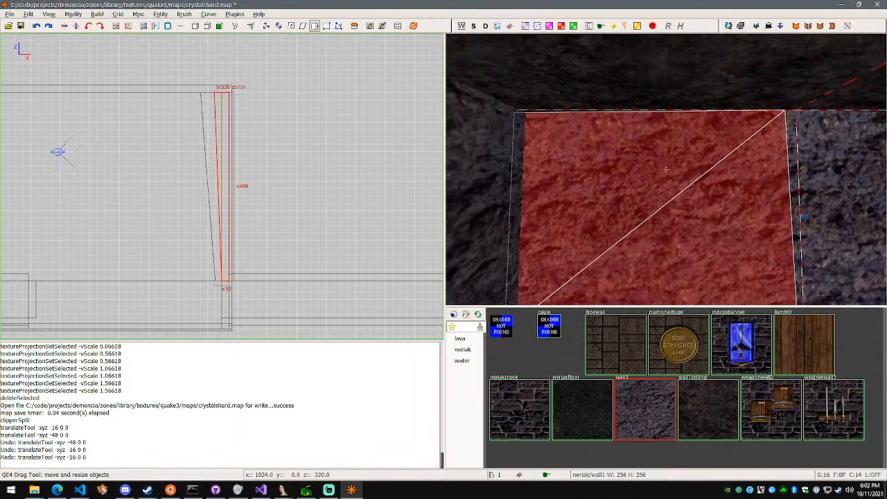
key(w)
key(s)
right_click(665, 169)
key(x)
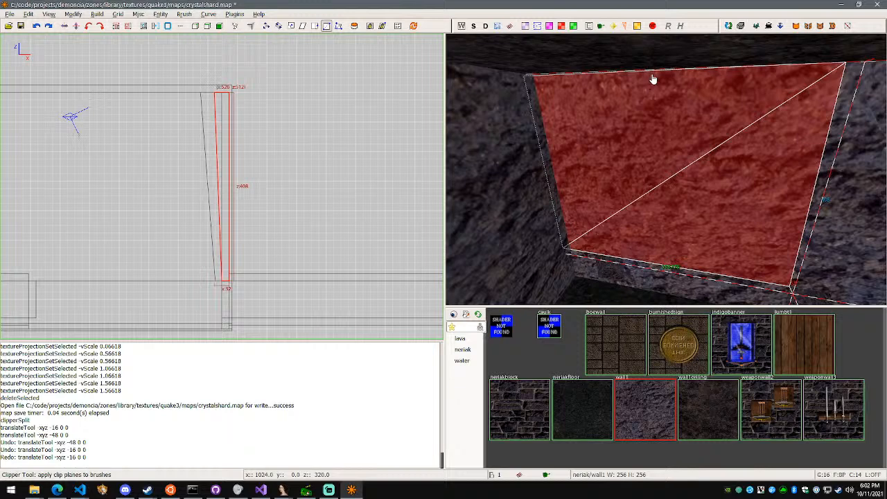
click(652, 266)
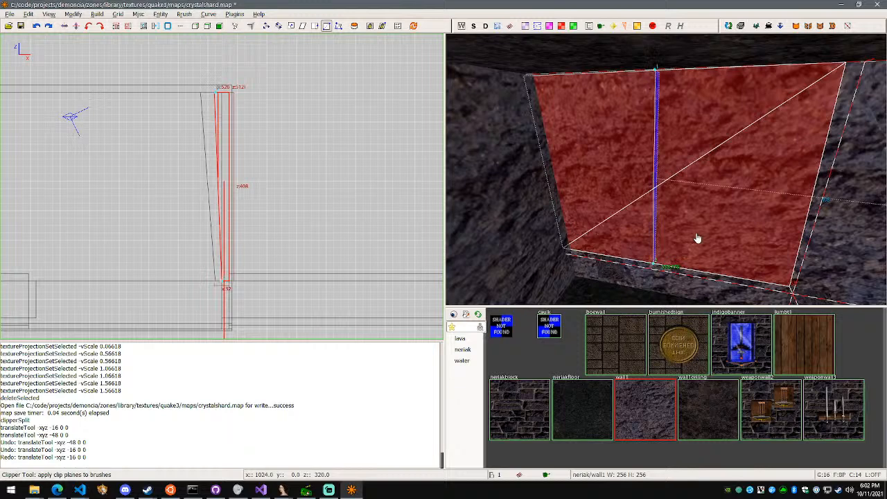
key(shift+Return)
scroll(711, 240, up, 5)
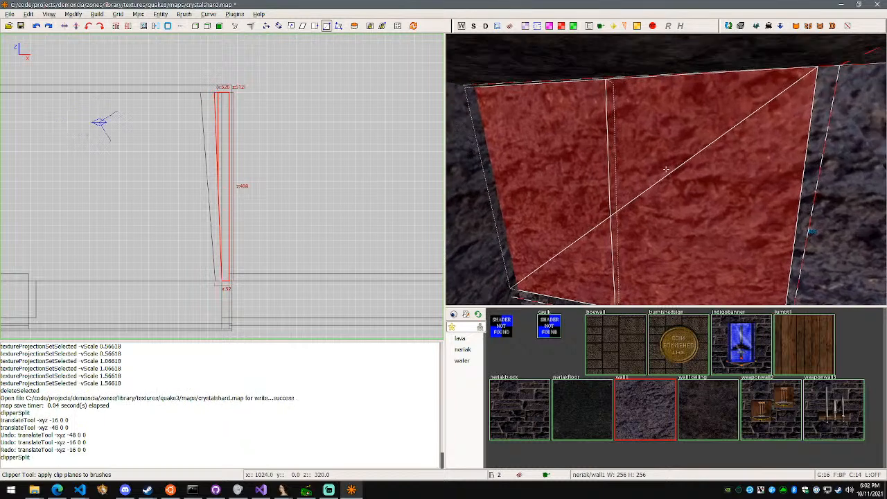
In vertex editing, move the top front vertex at the new split -112 units along X, into the room
key(Escape)
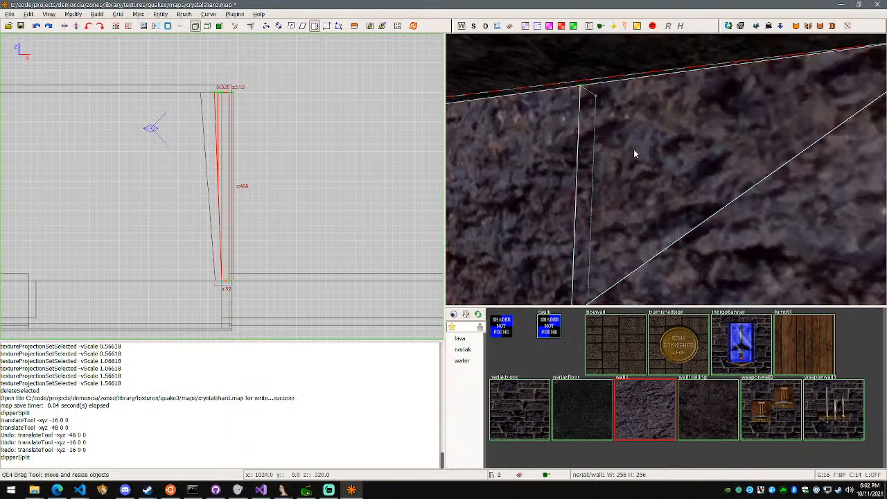
shift+click(581, 89)
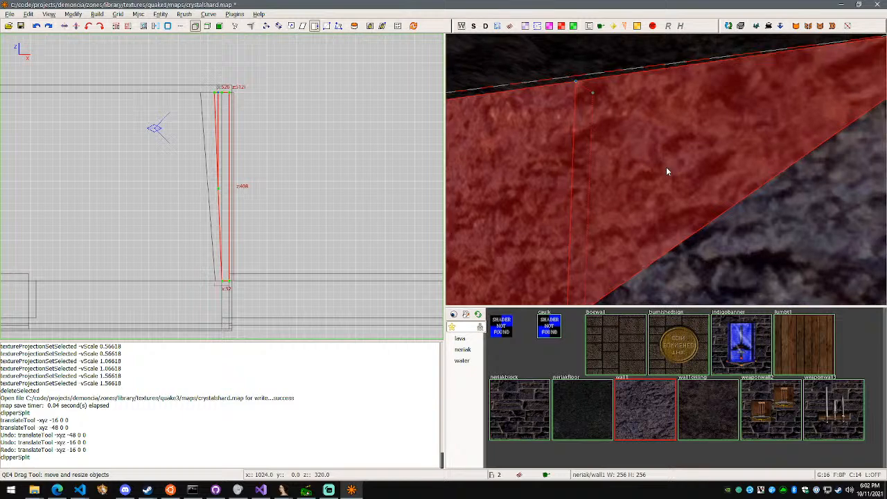
key(w)
right_drag(666, 169, 666, 169)
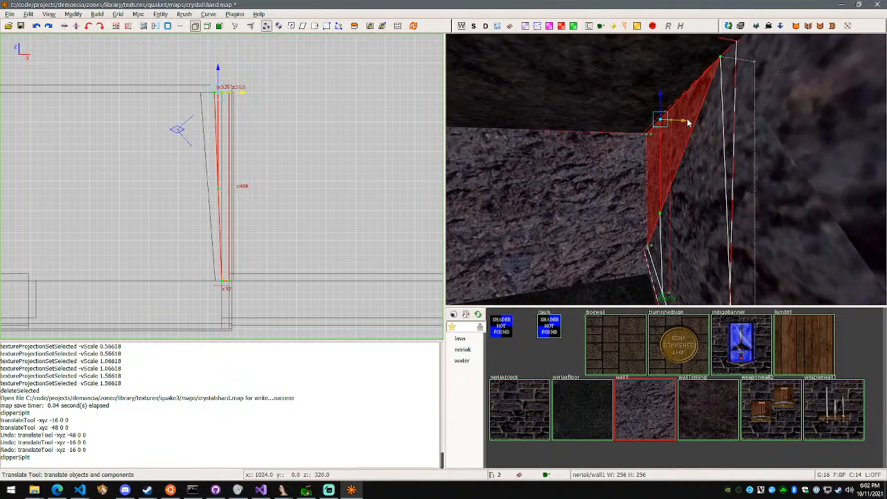
drag(685, 119, 635, 119)
key(s)
right_drag(635, 119, 666, 169)
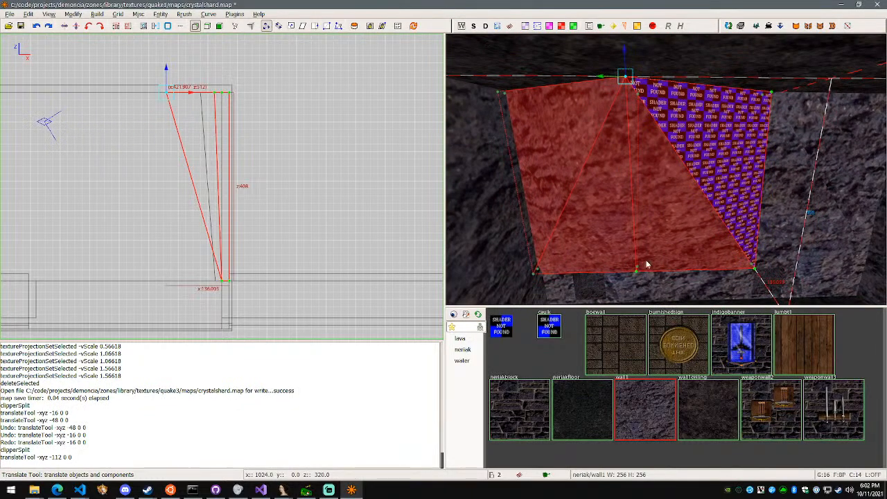
Inspect the bulging wall halves and undo the 112-unit vertex move
right_drag(647, 265, 665, 169)
key(w)
right_click(666, 169)
key(ctrl+z)
key(w)
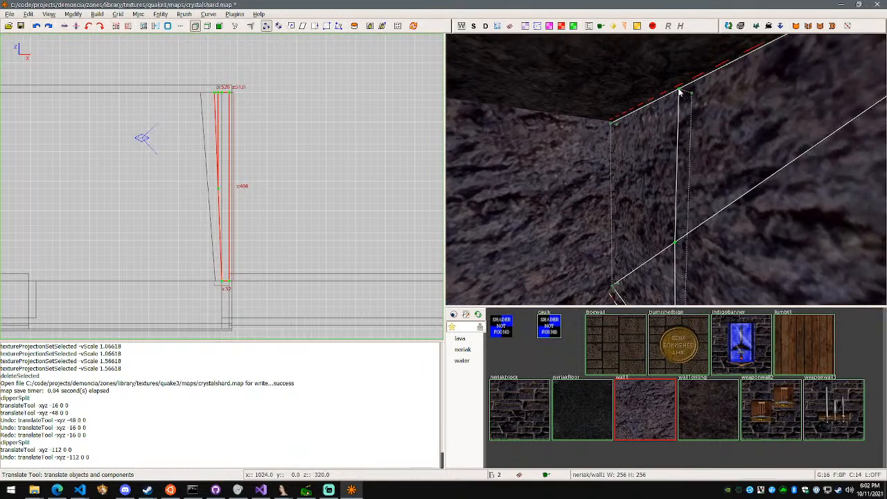
Bring up the top-down XY view and examine the split wall halves from several sides
key(ctrl+Tab)
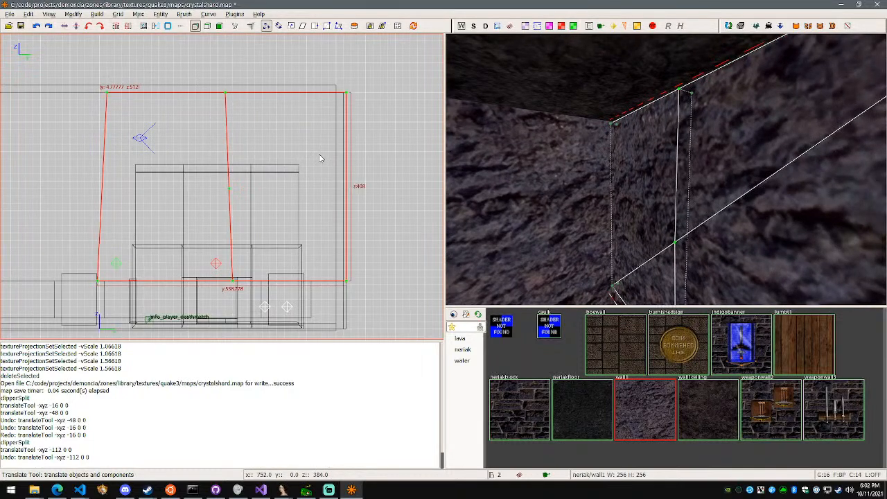
key(ctrl+Tab)
scroll(285, 189, down, 3)
scroll(284, 202, up, 1)
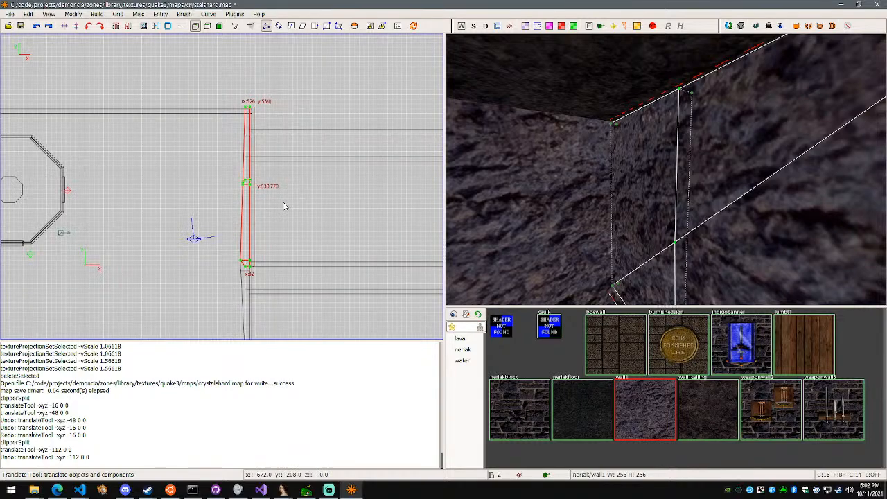
scroll(285, 206, up, 1)
right_click(665, 169)
key(w)
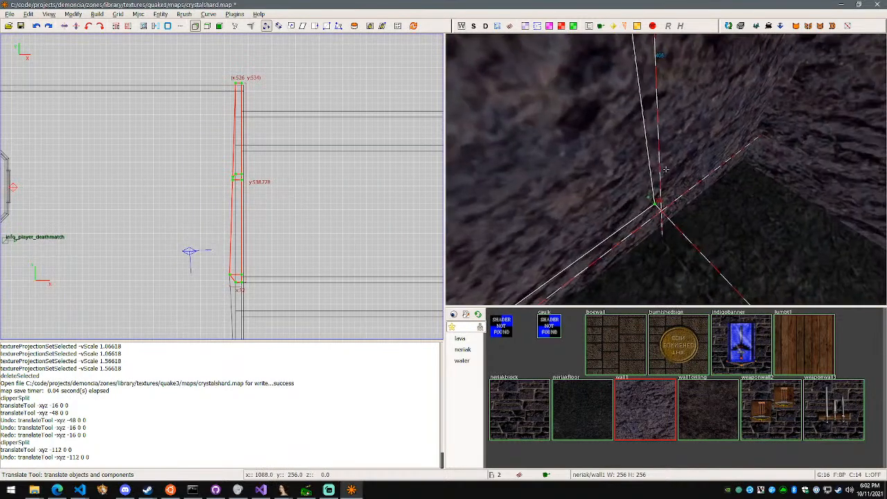
key(d)
key(w)
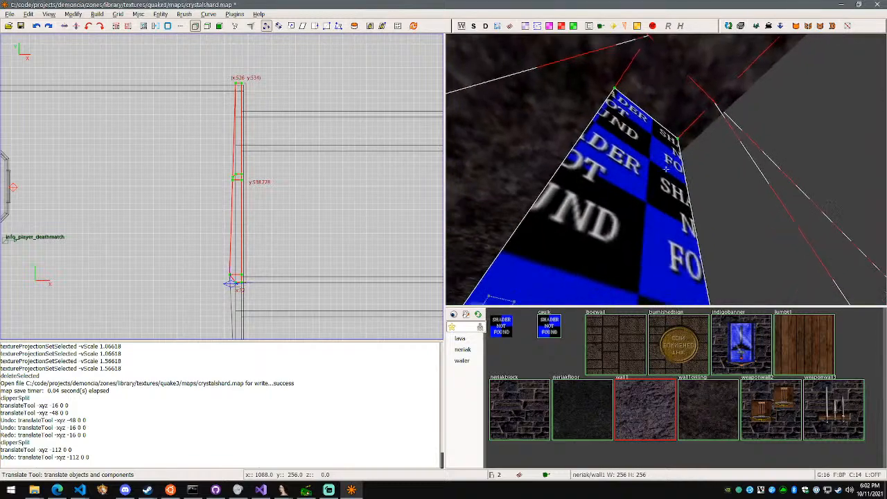
key(s)
key(a)
right_click(665, 169)
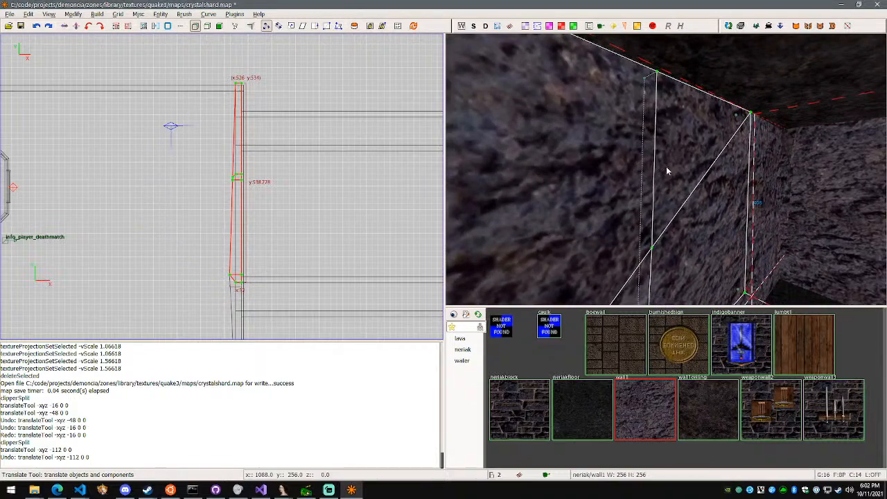
Leave vertex editing, reselect both halves of the split wall segment, and re-enter vertex editing
key(v)
alt+shift+click(657, 72)
alt+shift+click(658, 123)
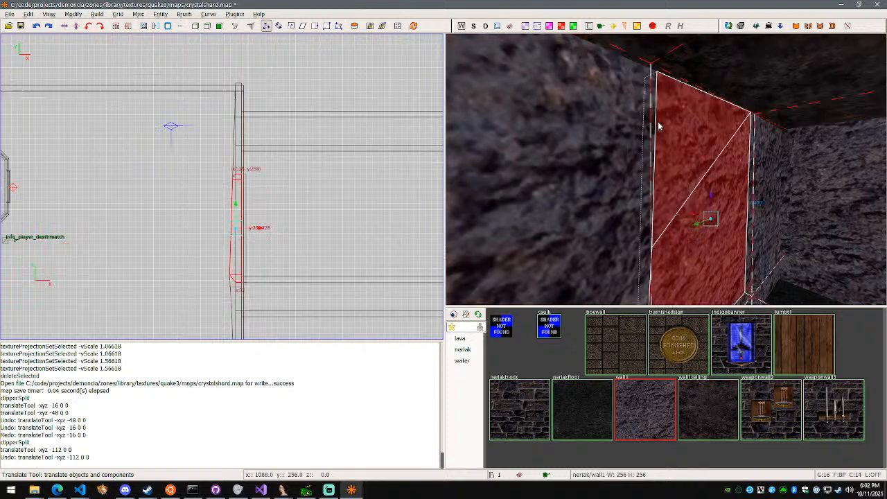
alt+shift+click(624, 174)
shift+click(682, 172)
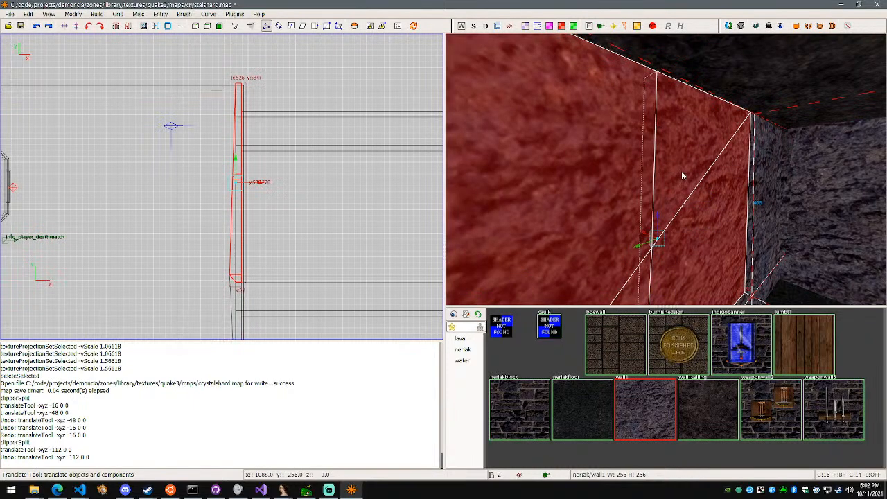
click(196, 26)
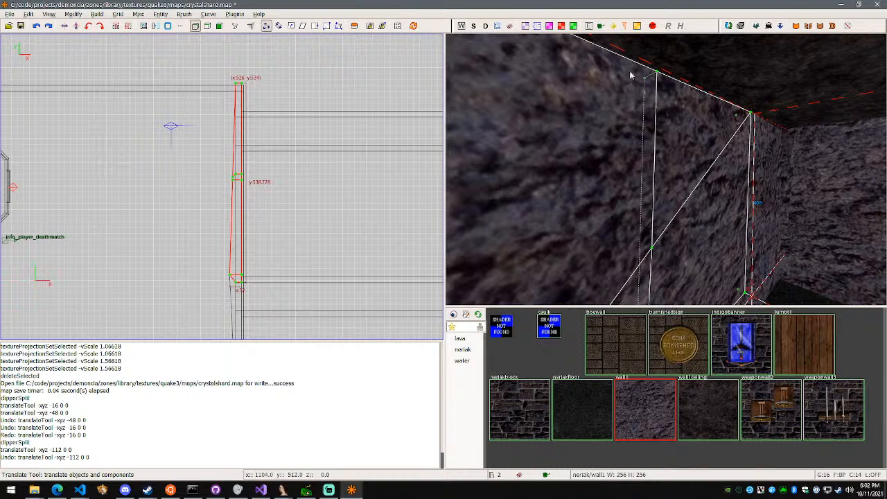
Try moving one half's top vertex at the split -16 units along X, and undo the move
key(q)
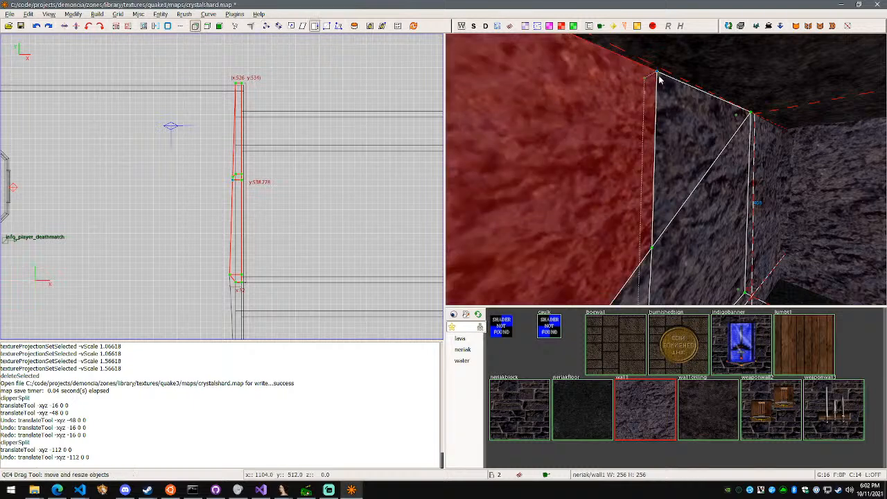
key(w)
drag(642, 79, 649, 80)
right_click(649, 80)
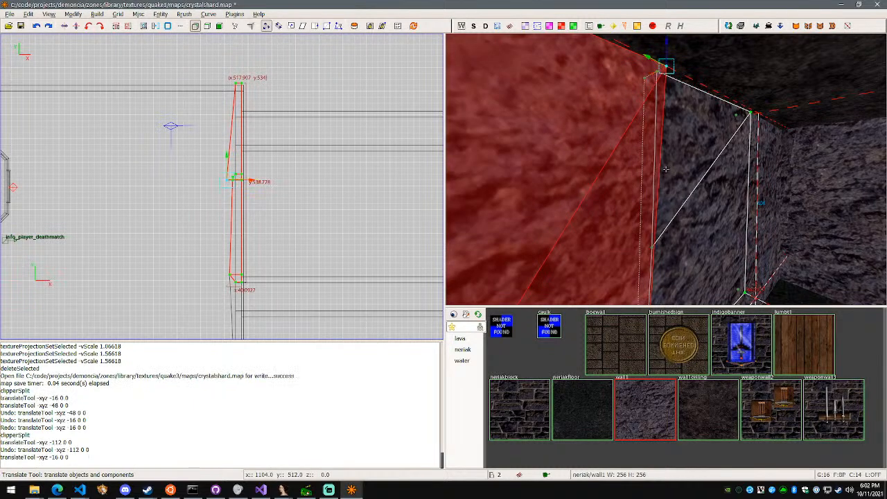
key(d)
right_click(666, 169)
key(ctrl+z)
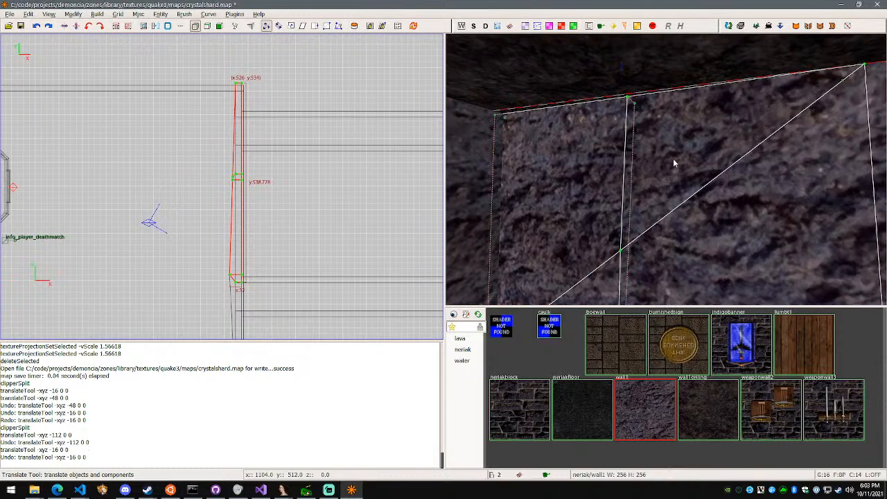
Restart vertex editing on both wall halves, then select and release the top front vertex at the split
key(v)
shift+click(554, 172)
shift+click(556, 170)
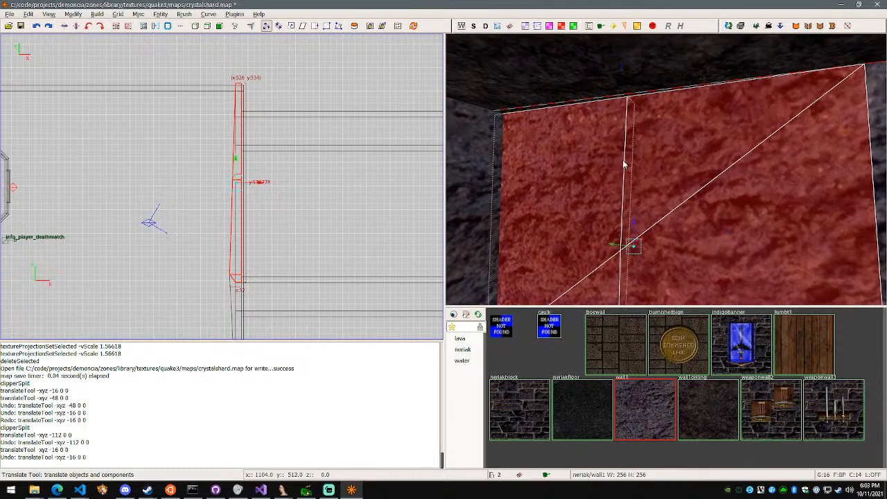
key(v)
shift+click(628, 97)
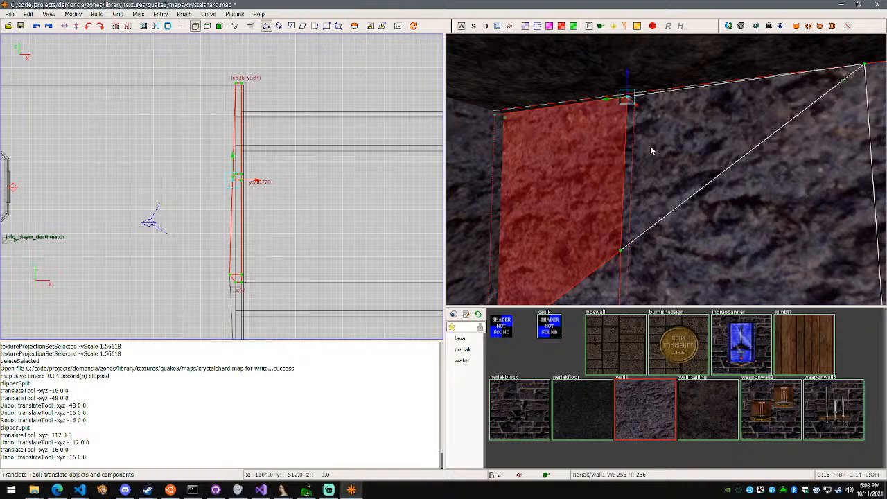
shift+click(629, 99)
key(w)
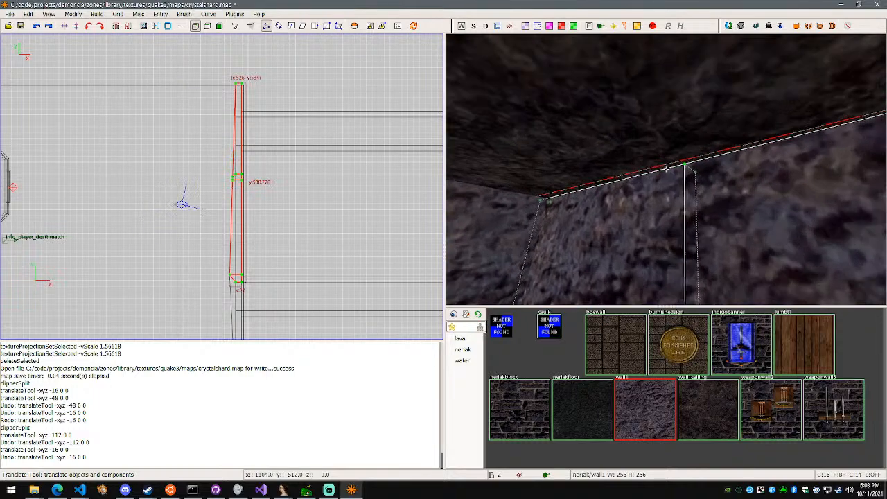
Examine the top vertex at the split up close, checking which wall half it selects, and clear the selection
key(s)
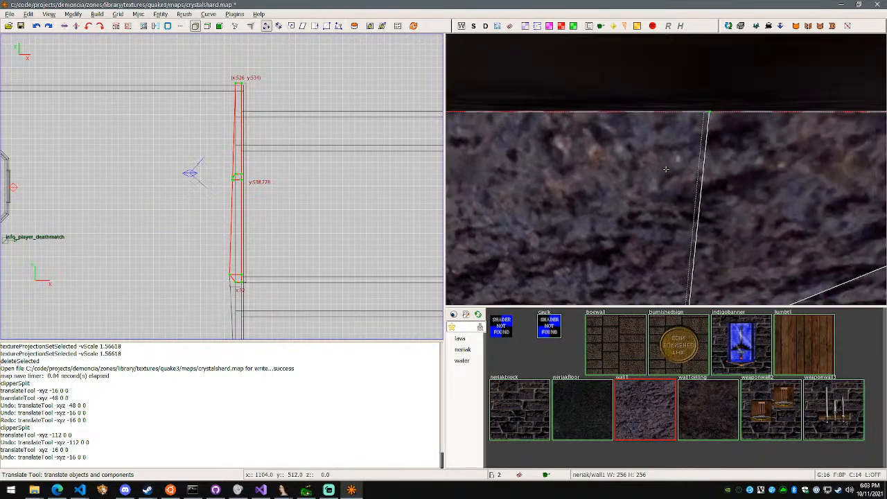
key(w)
right_click(666, 169)
shift+click(644, 151)
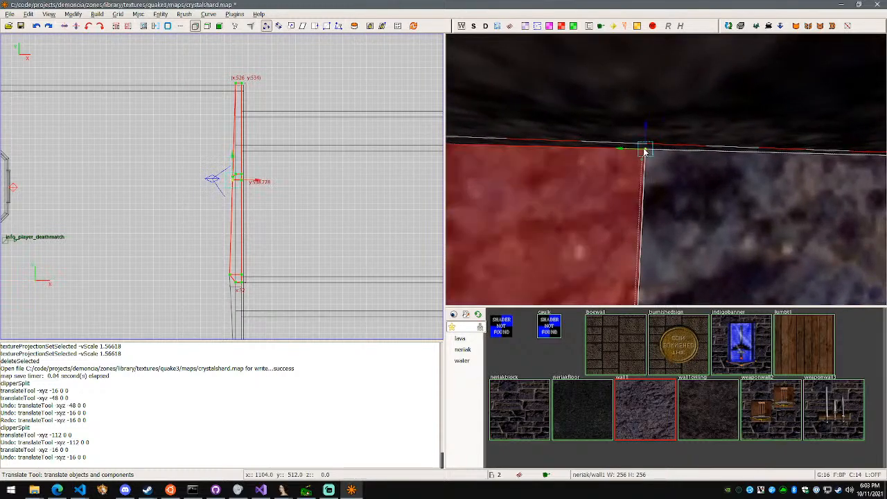
key(Escape)
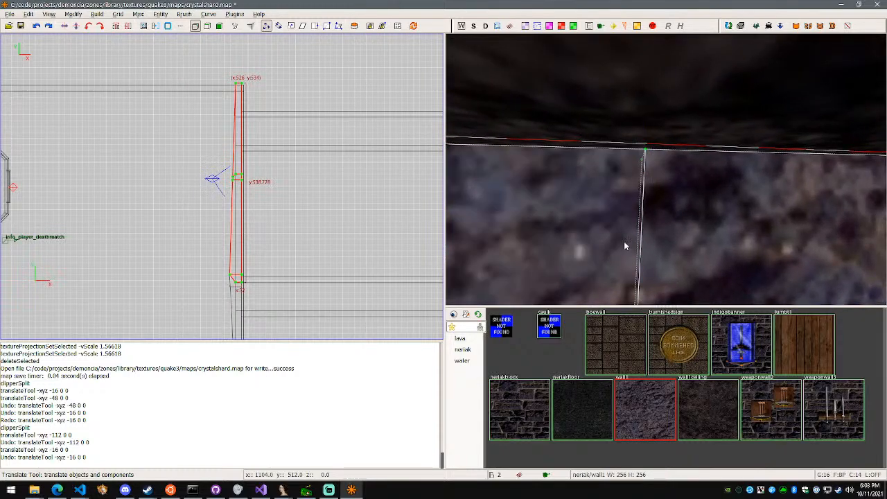
right_click(626, 245)
key(s)
key(w)
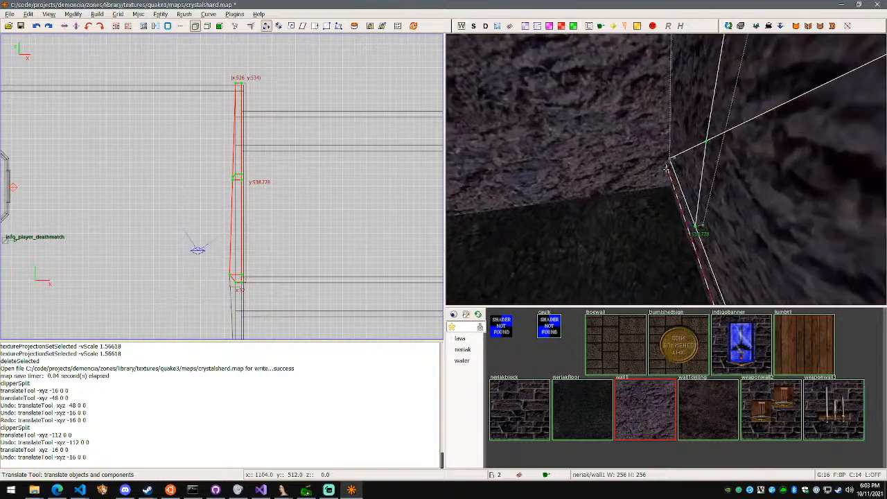
Move the top front vertex at the room corner end of the split wall -48 units along X, into the room
shift+click(660, 180)
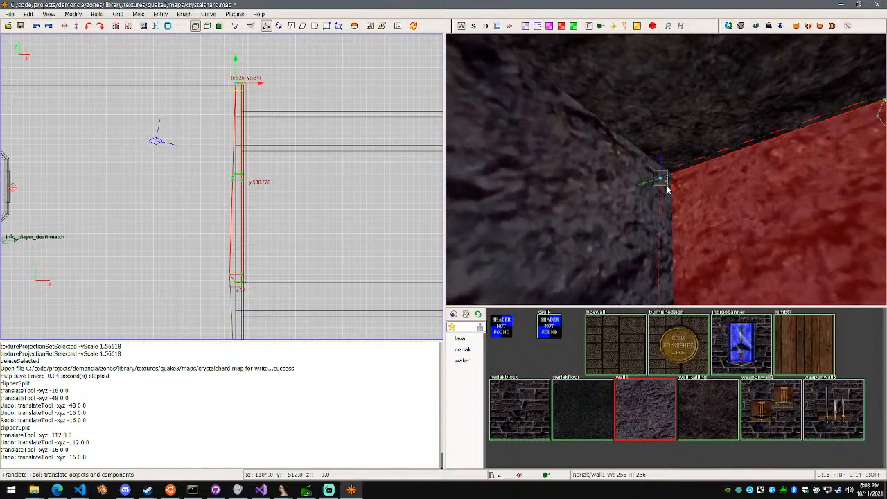
right_click(669, 191)
key(a)
key(w)
key(d)
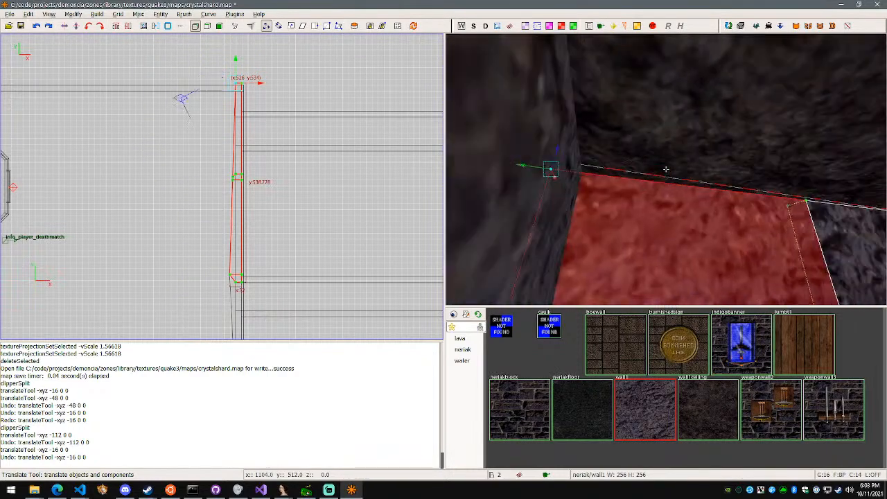
key(a)
key(d)
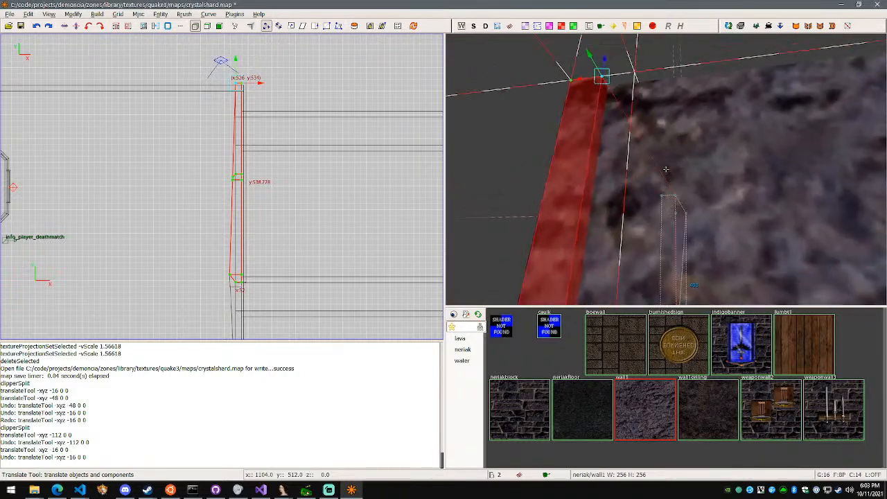
right_click(666, 169)
drag(574, 115, 670, 125)
right_click(671, 125)
key(d)
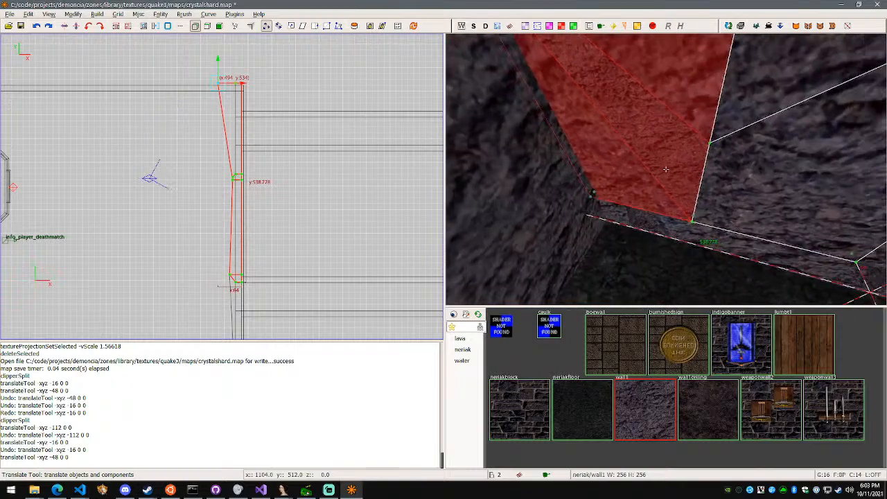
Move the top front vertex at the room corner another -48 units along X, farther into the room
key(w)
key(d)
key(a)
key(d)
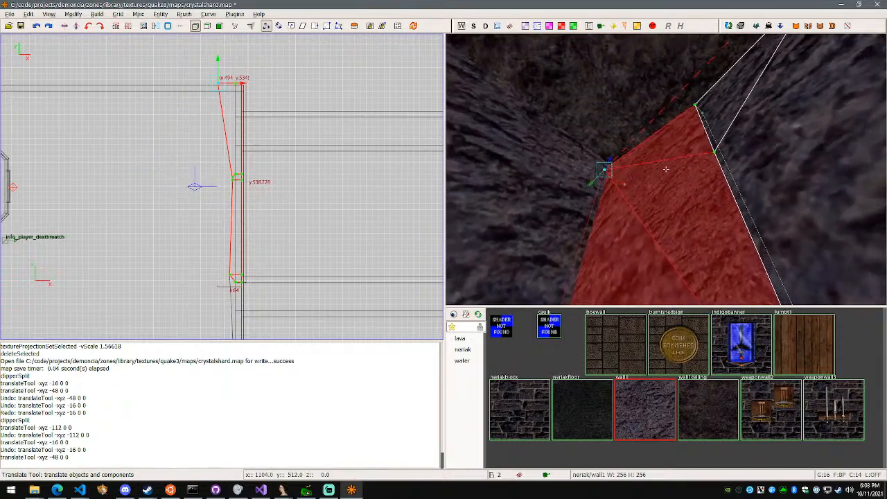
key(a)
right_click(666, 169)
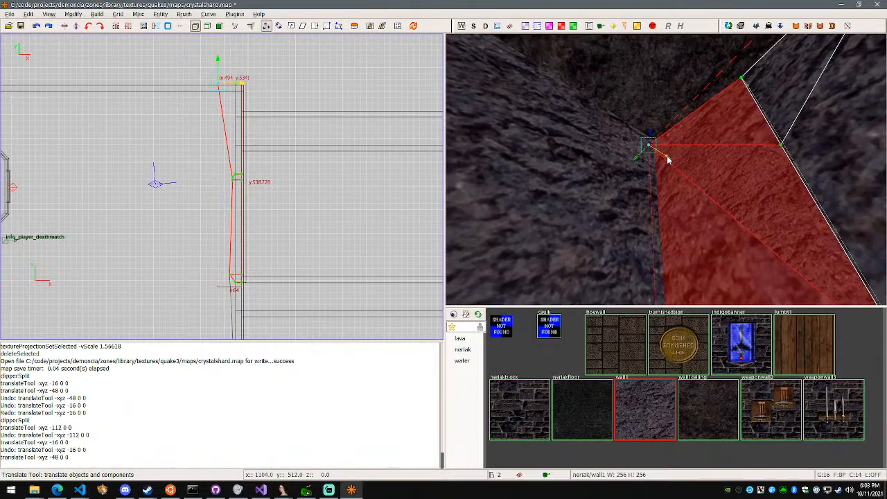
drag(665, 156, 653, 150)
right_click(664, 169)
Examine the reshaped wall and room corner from several viewpoints inside the room
key(s)
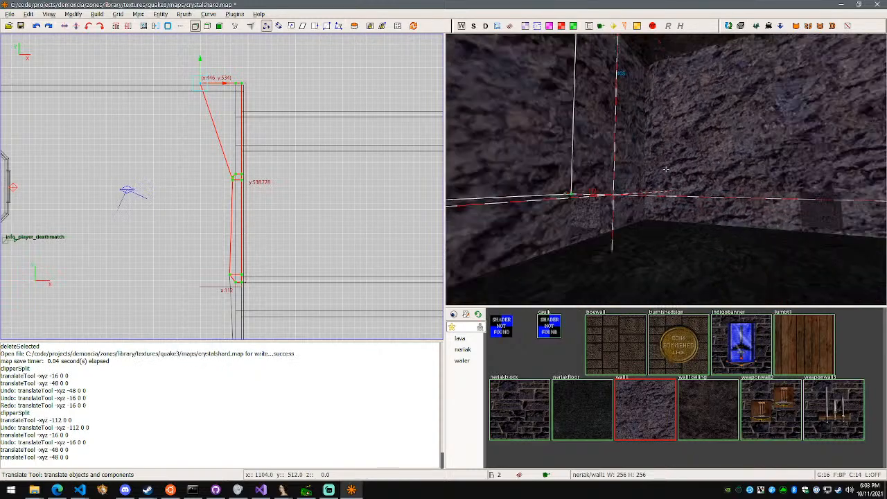
key(w)
key(w)
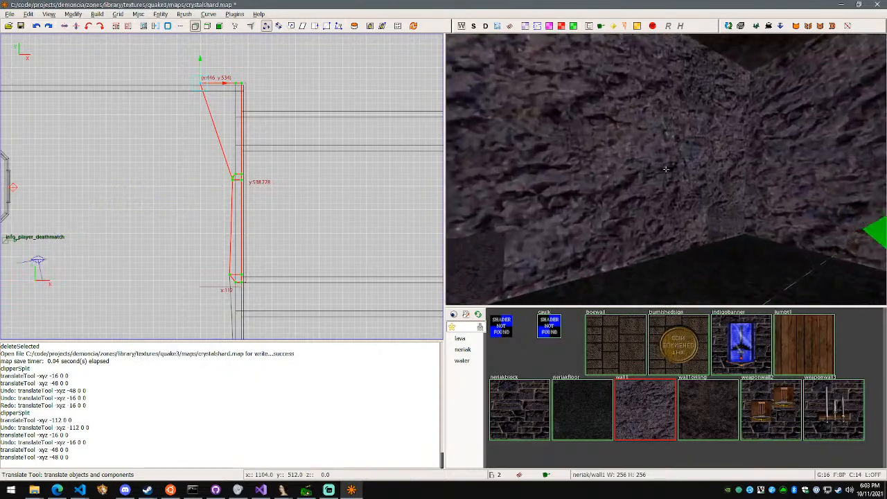
key(s)
key(w)
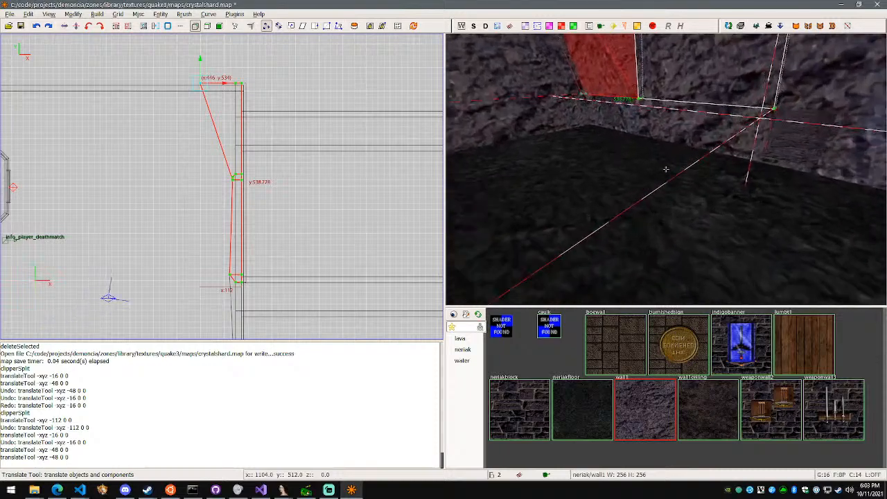
key(s)
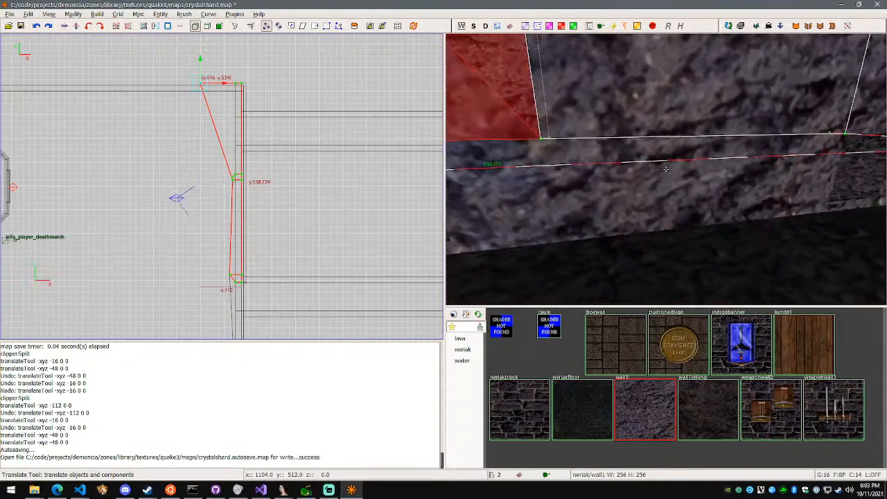
right_click(671, 204)
End vertex editing on the split wall and clear the selection of wall brushes
key(Escape)
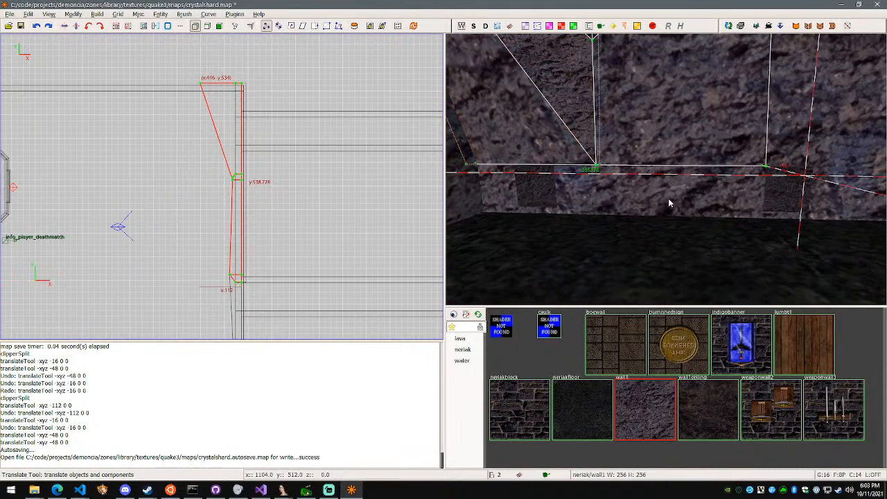
key(q)
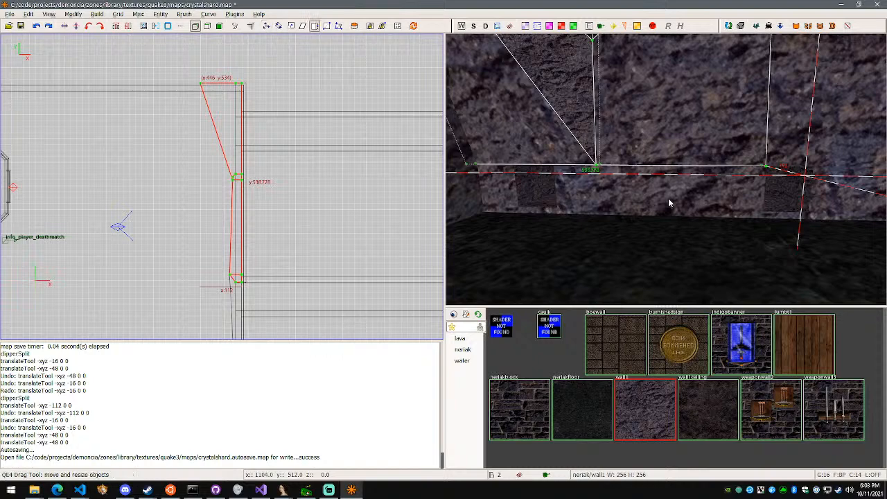
key(Escape)
key(Escape)
shift+click(682, 201)
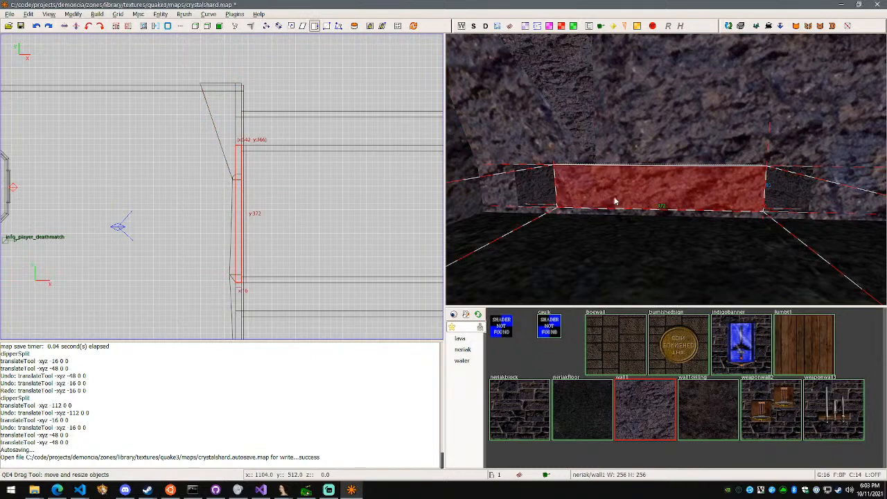
key(Escape)
Check the upper wall half beside the split, and compile the crystalshard map to a BSP
shift+click(644, 138)
right_click(644, 139)
key(w)
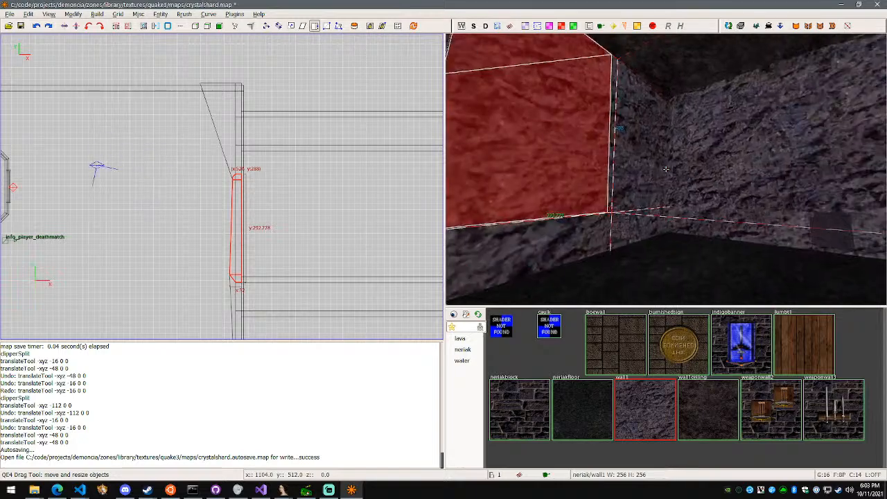
key(d)
key(s)
key(w)
right_click(666, 170)
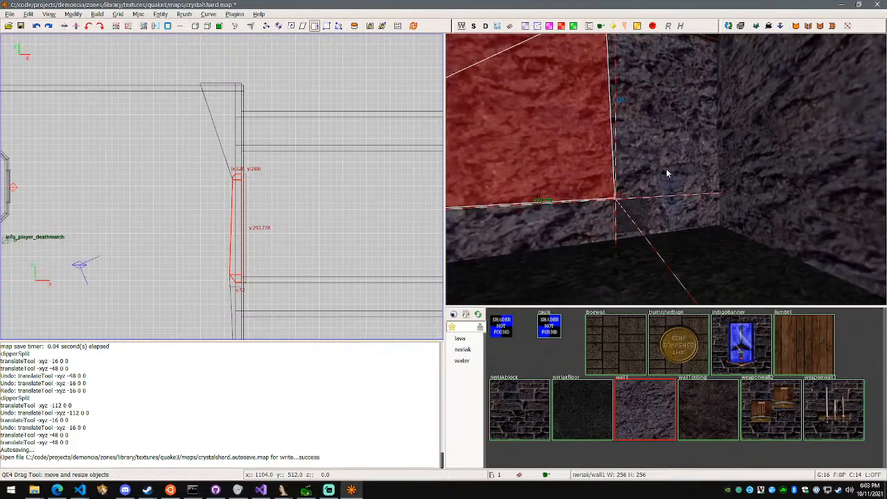
key(F5)
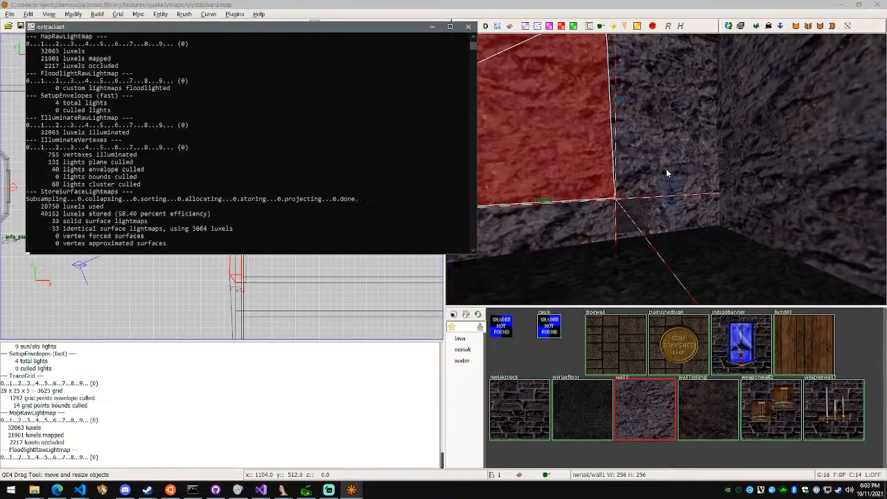
Switch to OpenZone and open the scene clz.scn
click(306, 490)
click(10, 15)
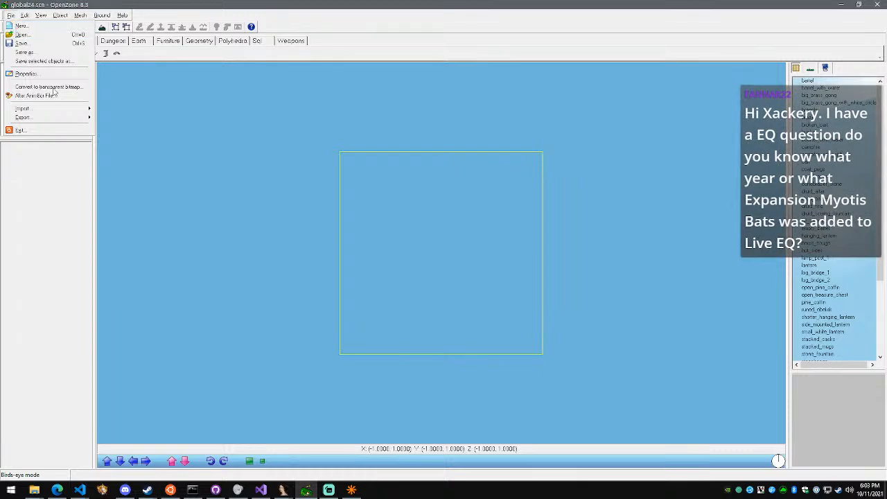
click(41, 38)
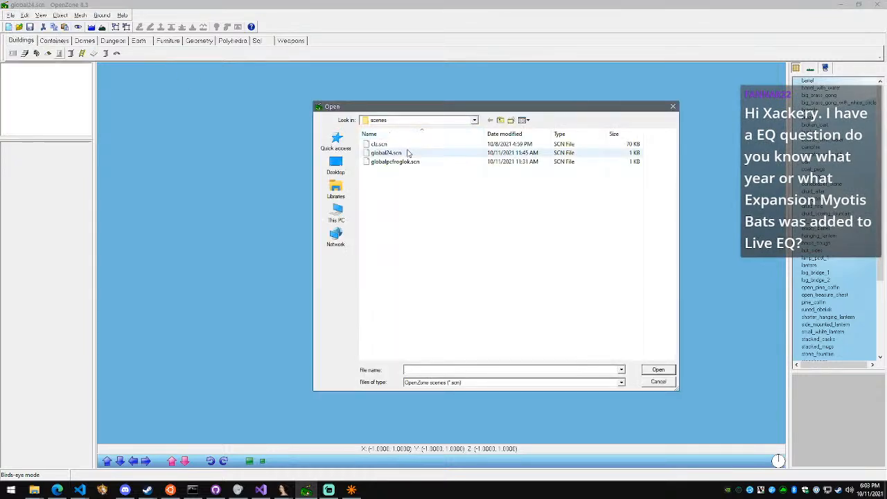
double_click(409, 144)
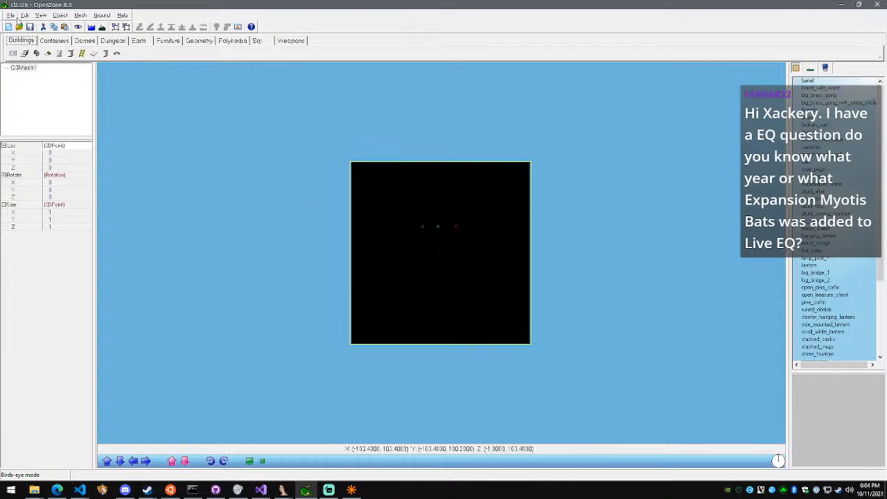
click(31, 69)
click(11, 15)
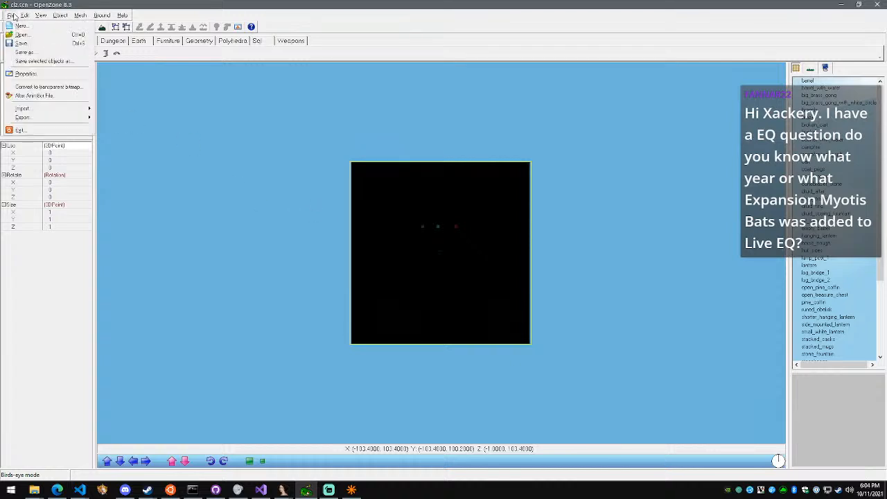
click(41, 39)
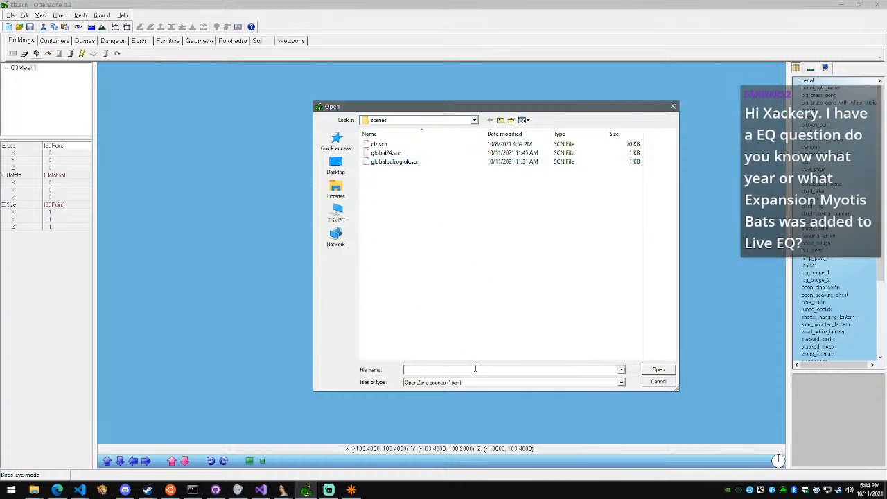
click(654, 386)
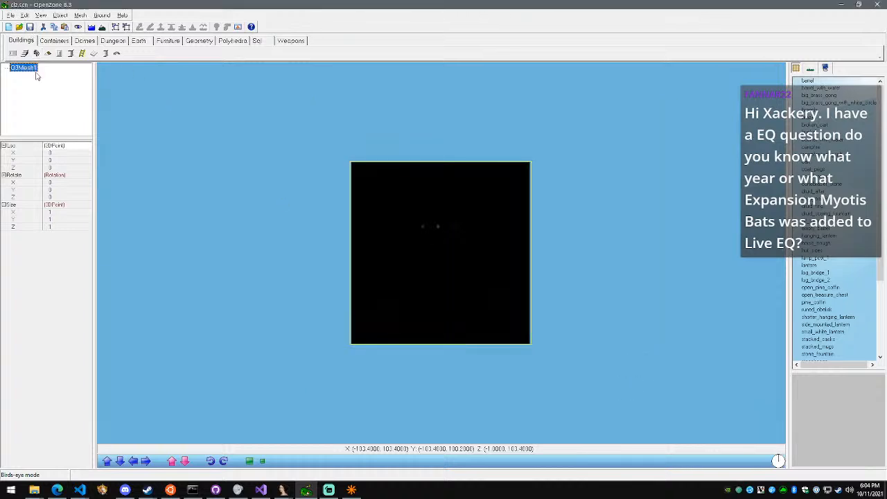
Save the scene under the name crystalshard and delete its Q3Mesh1 mesh
click(11, 15)
click(29, 54)
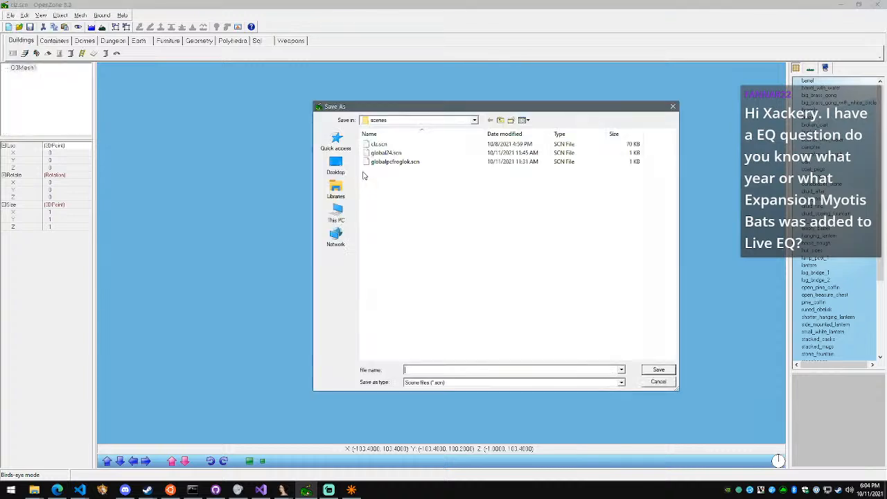
text(crystalshard)
key(Return)
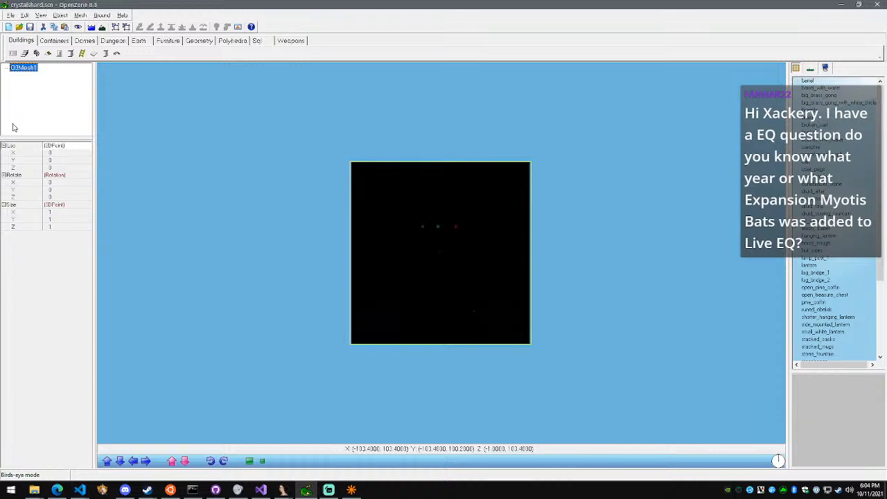
key(Delete)
key(Return)
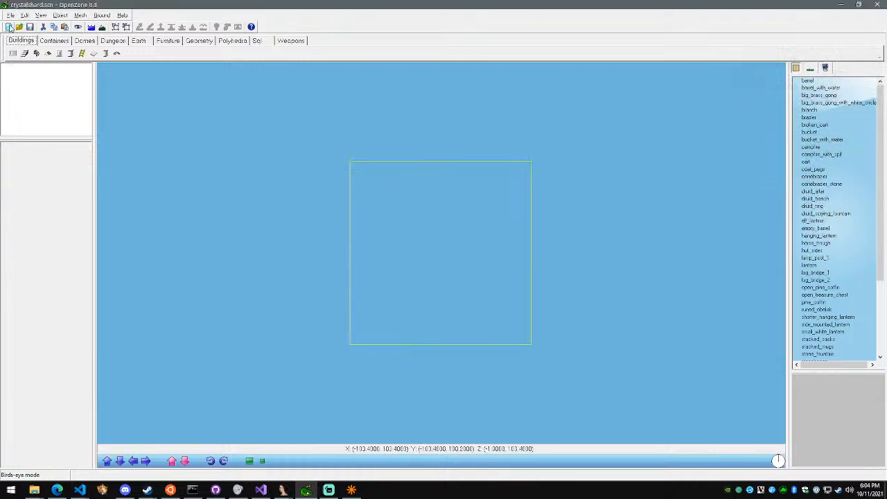
Set both the zone's long name and short name to crystalshard in the zone properties
click(11, 15)
click(27, 74)
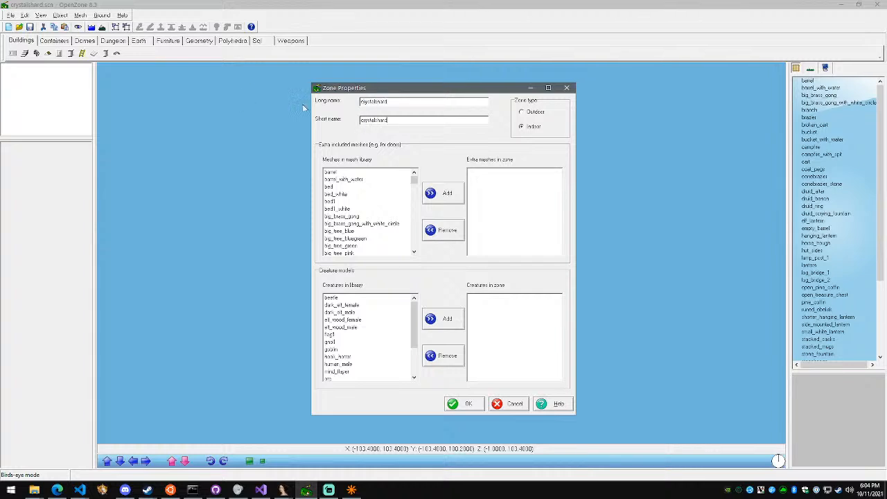
click(476, 405)
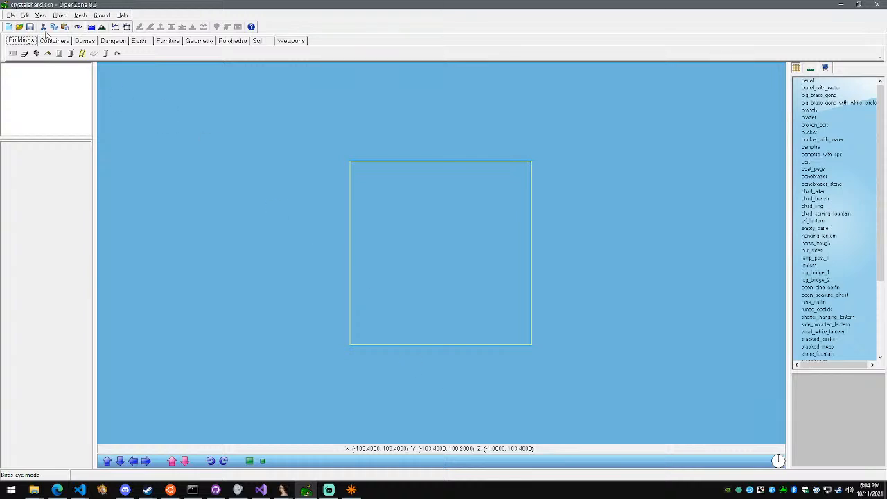
Export the scene to S3D under the zone name crystalshard
click(10, 14)
mouse_move(52, 118)
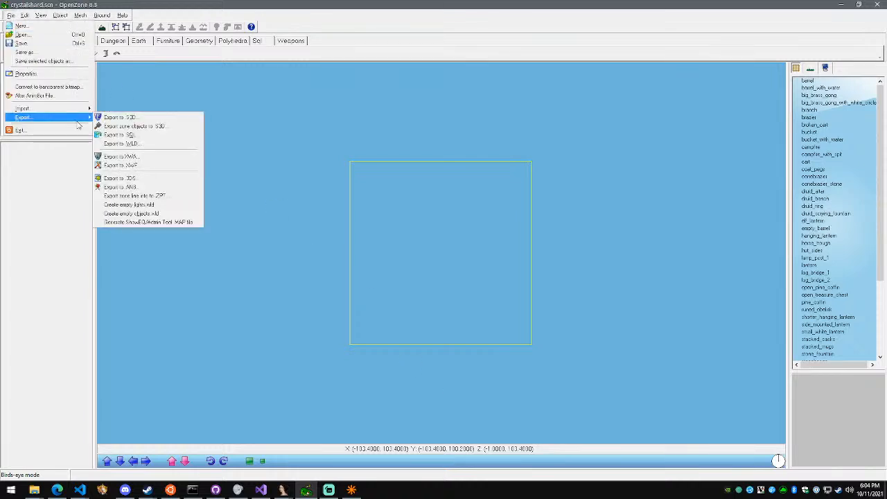
click(142, 118)
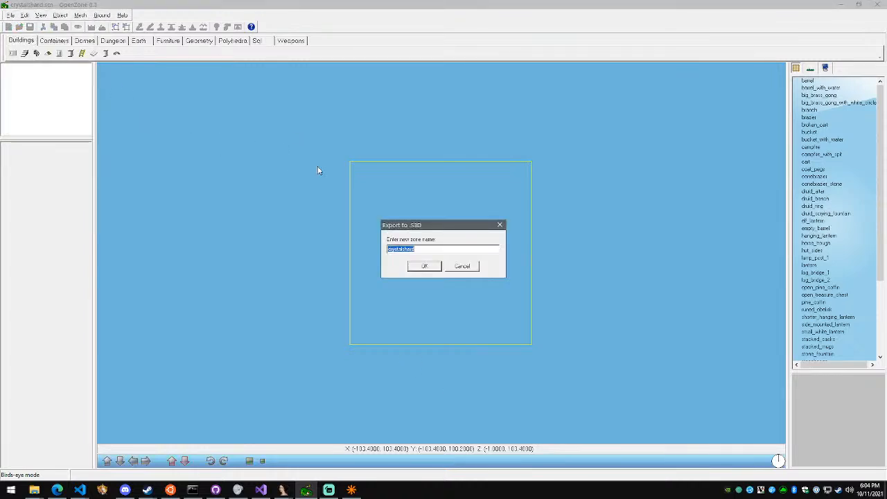
click(424, 266)
click(462, 289)
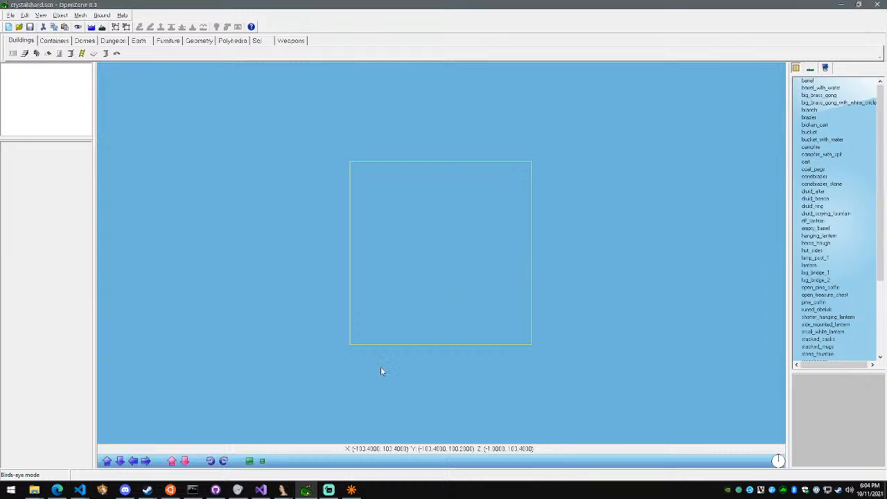
key(super)
key(Escape)
click(170, 490)
key(Up)
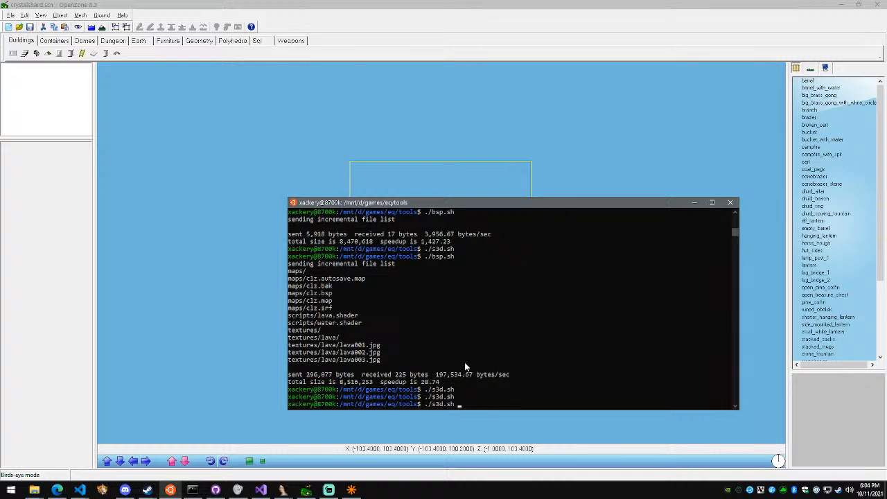
key(Down)
key(Return)
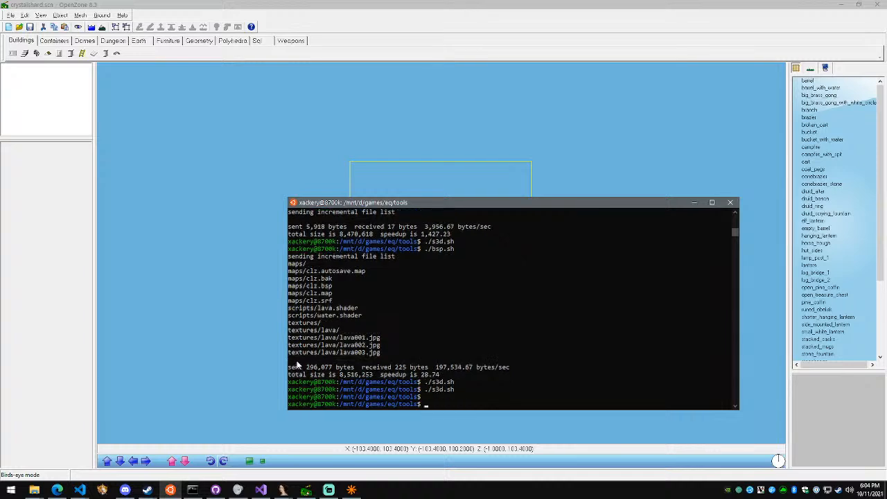
Switch to File Explorer and open the folder C:\code\projects\demoncia\zones\zones
click(34, 490)
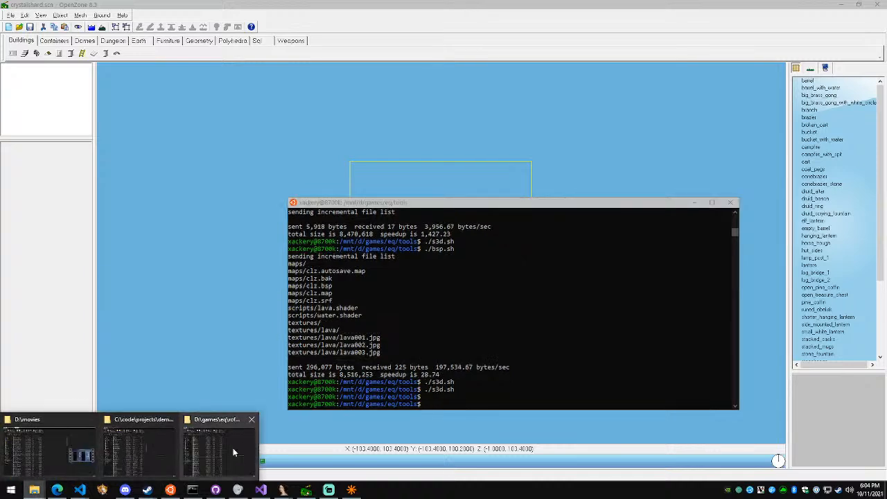
click(233, 447)
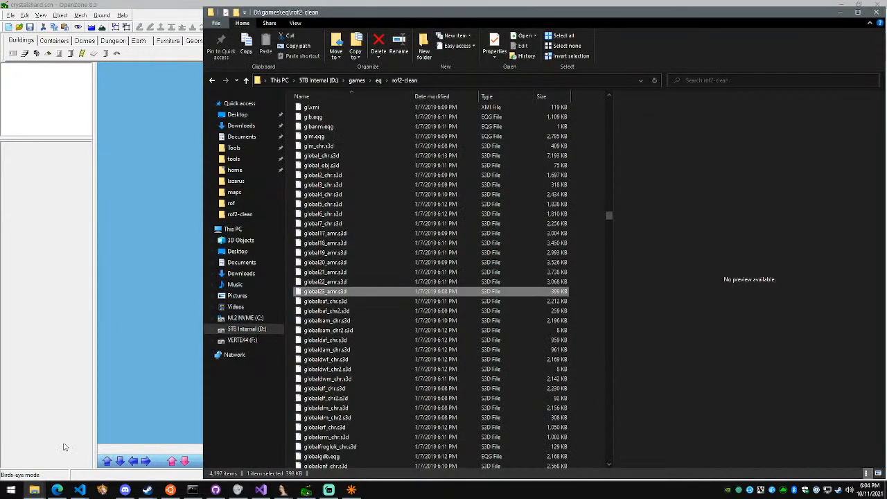
click(38, 490)
click(142, 458)
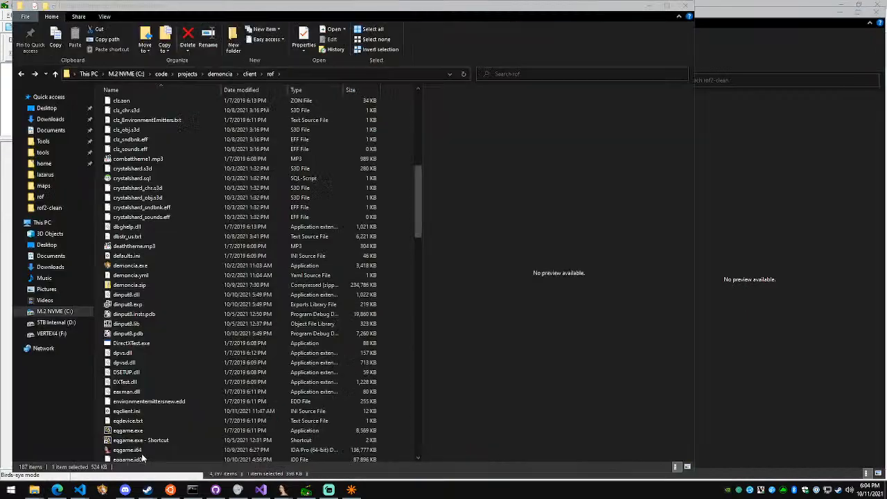
click(226, 76)
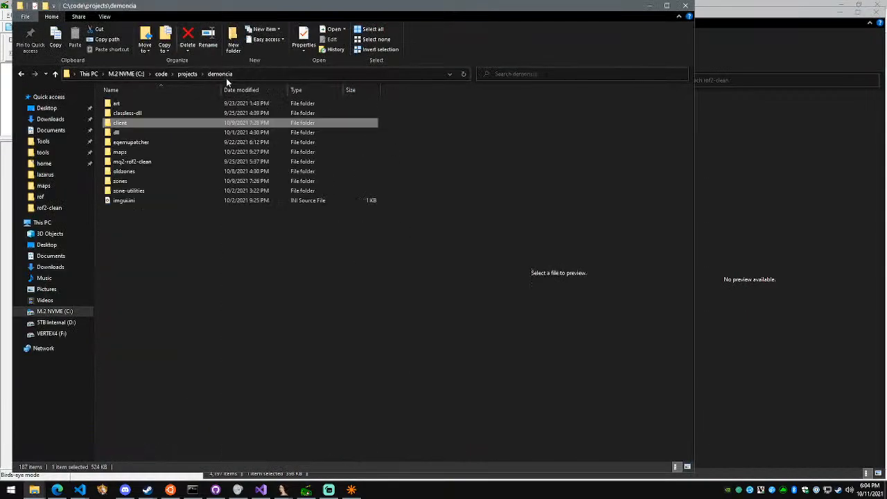
double_click(181, 179)
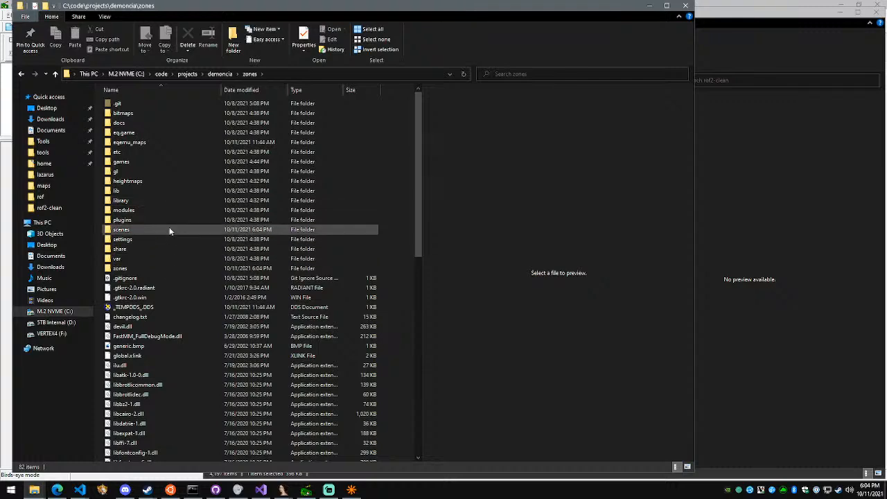
click(169, 268)
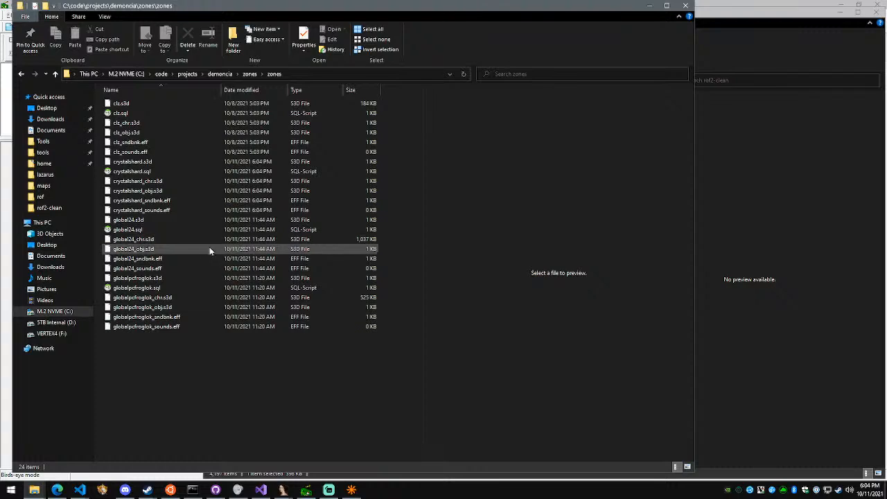
Copy the five crystalshard S3D and EFF files, leaving out crystalshard.sql
drag(180, 211, 171, 185)
ctrl+click(169, 165)
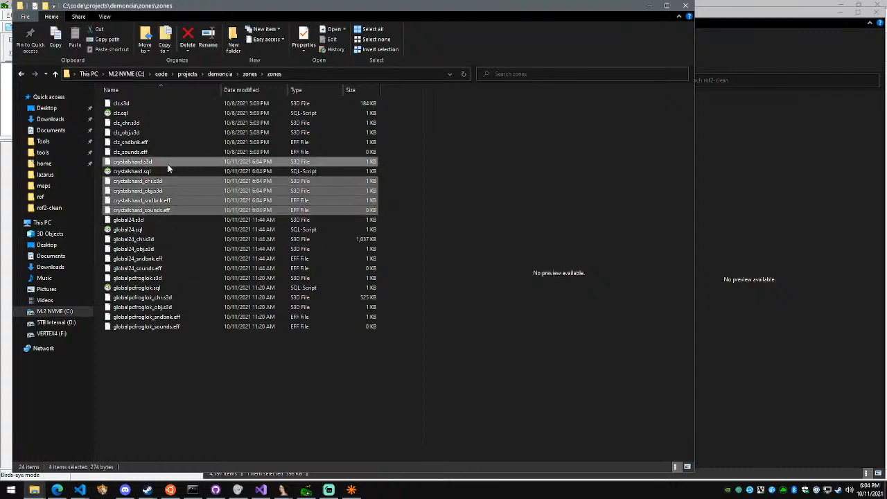
key(ctrl+c)
Paste the copied crystalshard files into the folder C:\code\projects\demoncia\client\rof
click(714, 202)
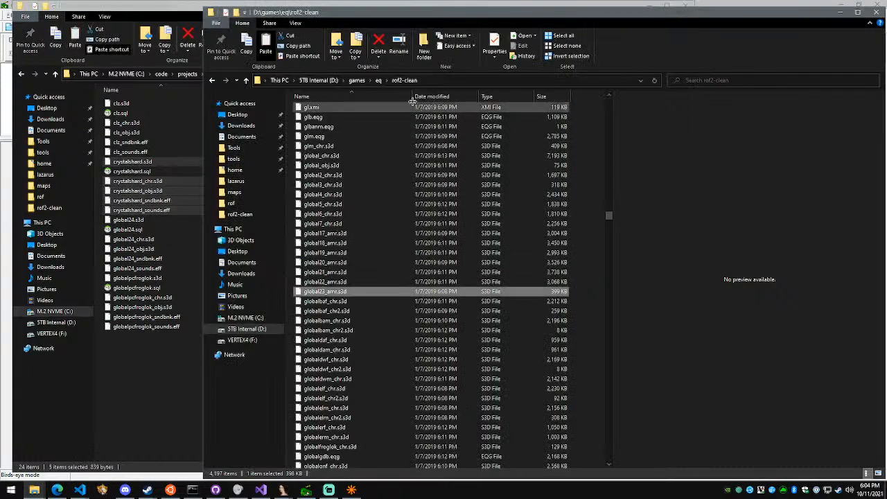
click(36, 490)
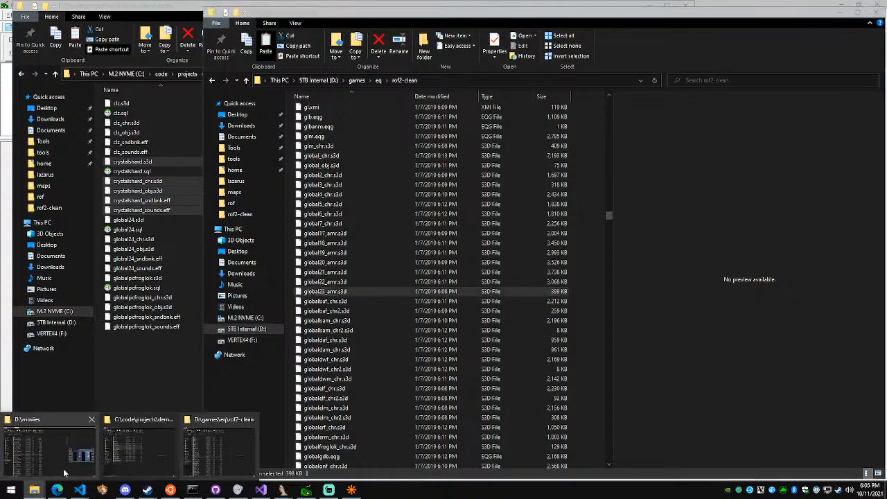
click(64, 471)
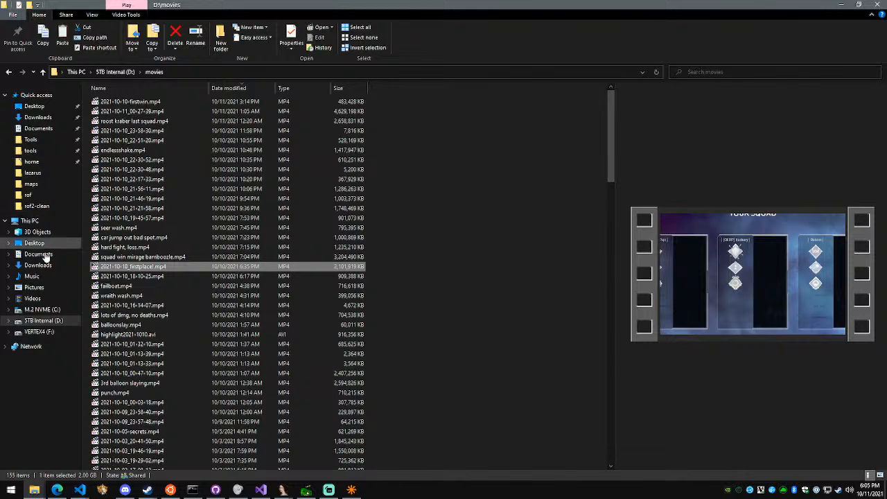
click(54, 320)
click(41, 309)
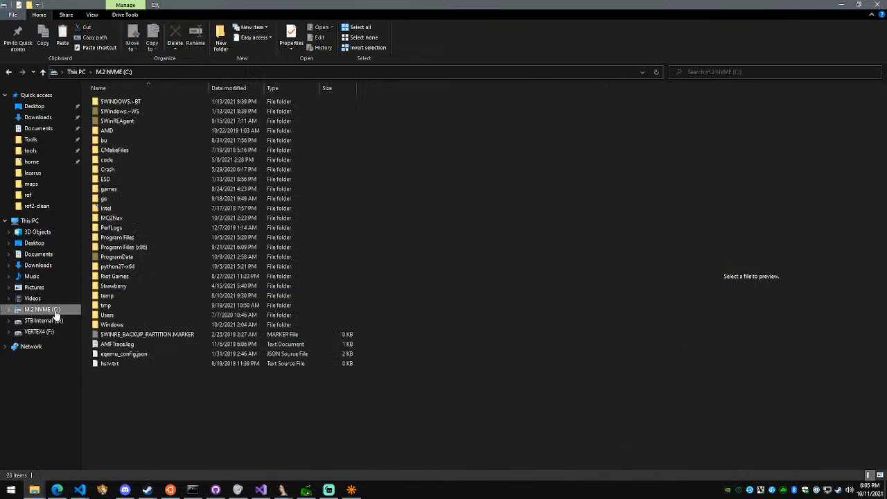
double_click(131, 157)
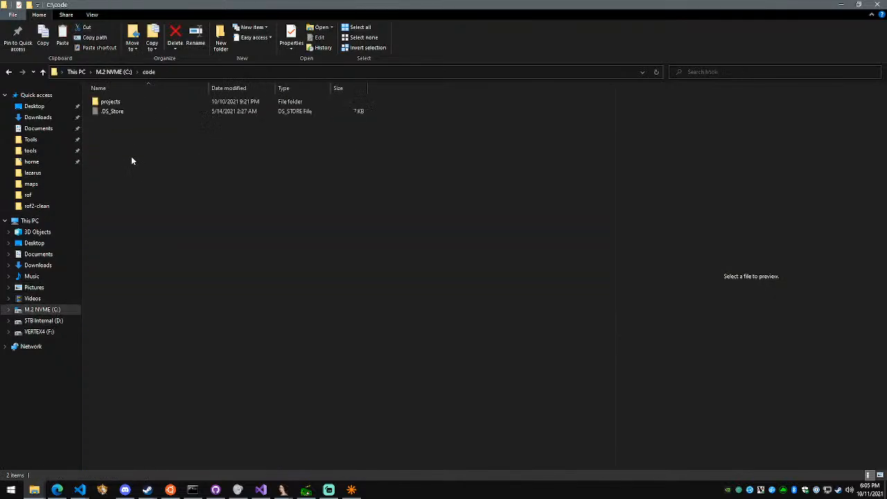
double_click(129, 102)
double_click(128, 102)
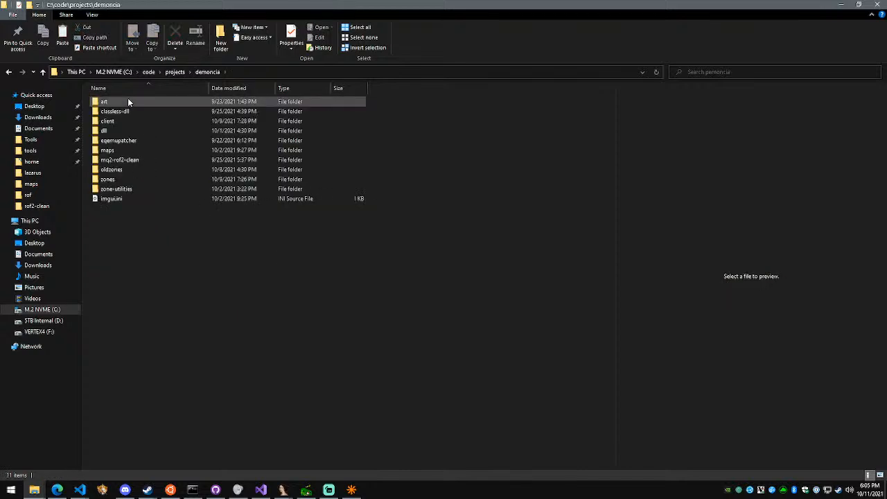
double_click(130, 120)
double_click(128, 111)
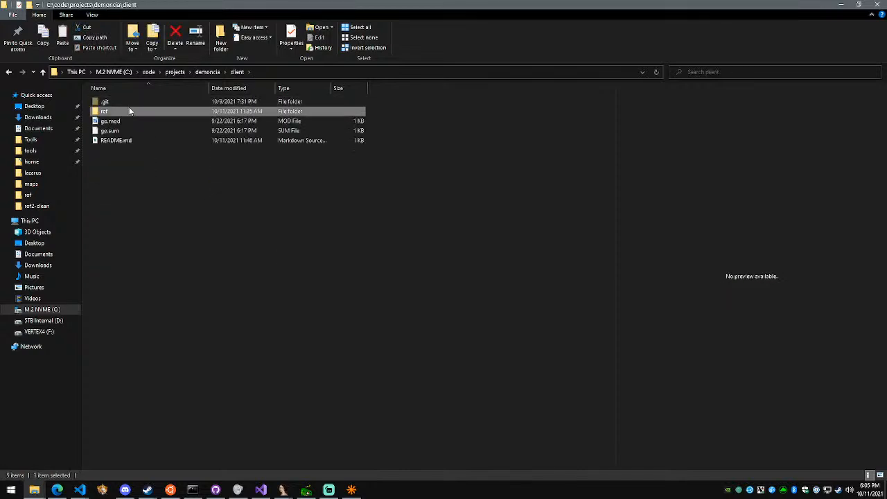
key(ctrl+v)
click(470, 167)
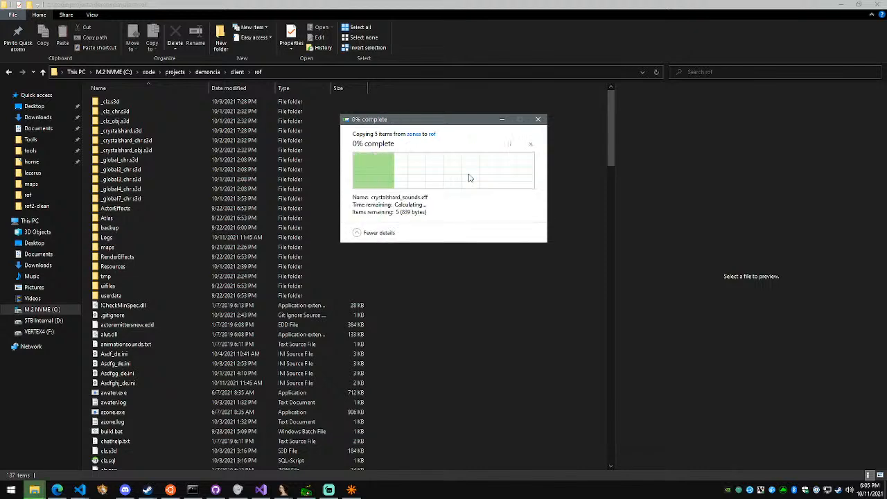
Switch to Streamlabs OBS and answer the viewer's question in the stream chat with "Myotis.. that's a soldungb bat?? I think??"
click(352, 490)
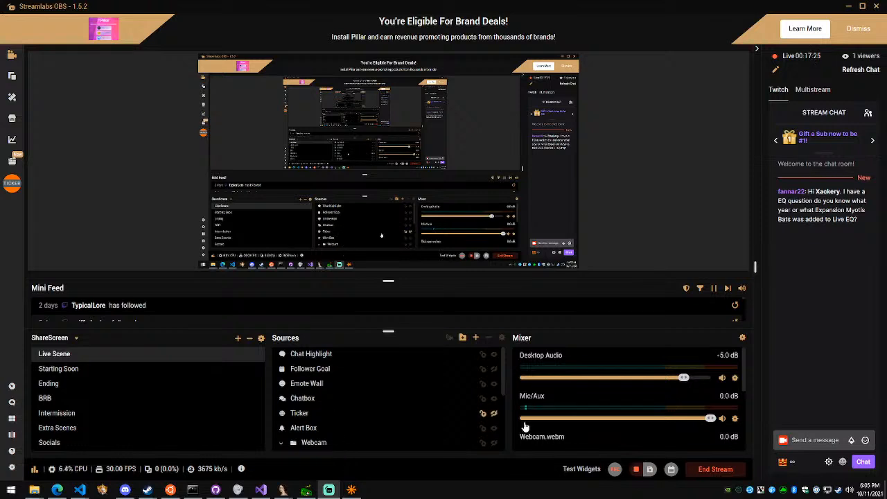
click(815, 440)
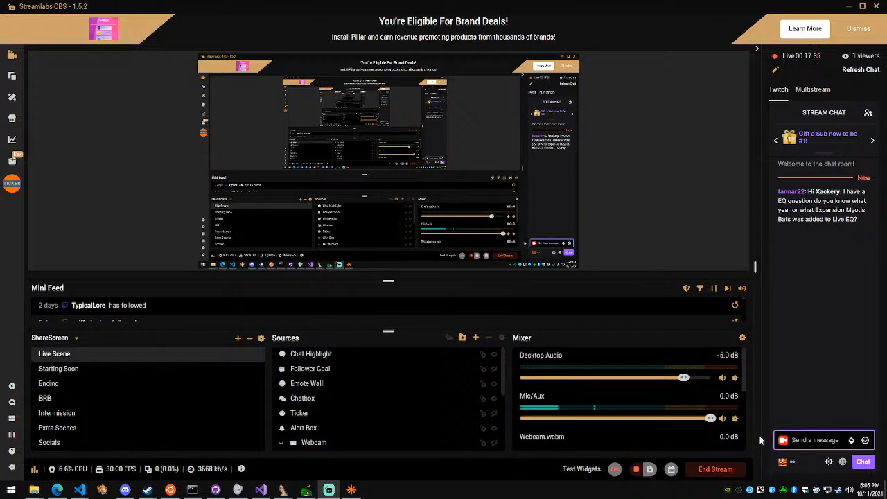
text(Myotis.. that's a s)
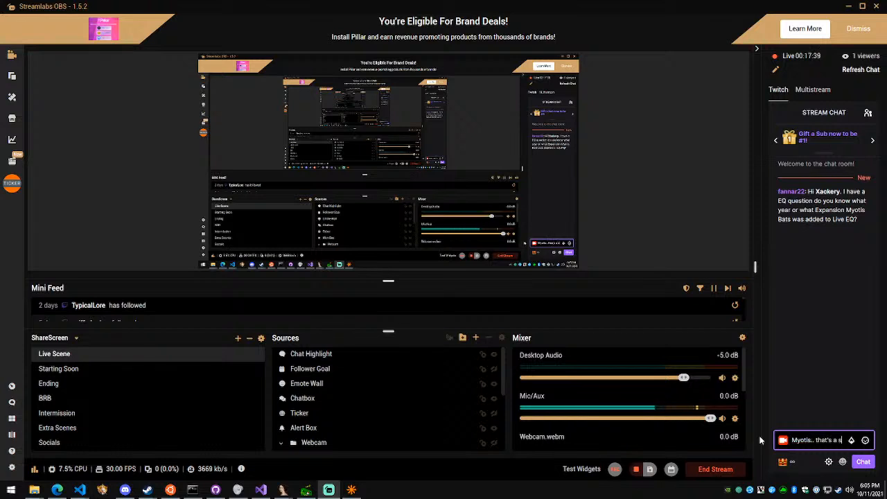
text(oldur)
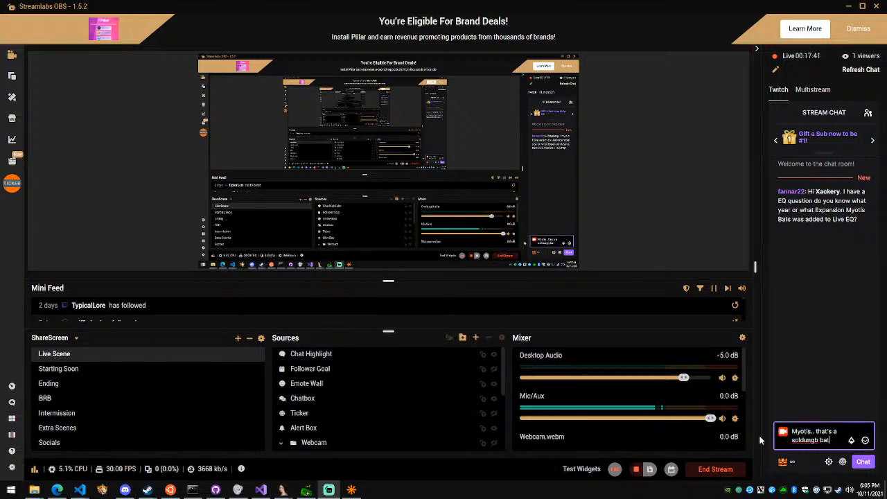
text(gb bat?? I think??)
key(Return)
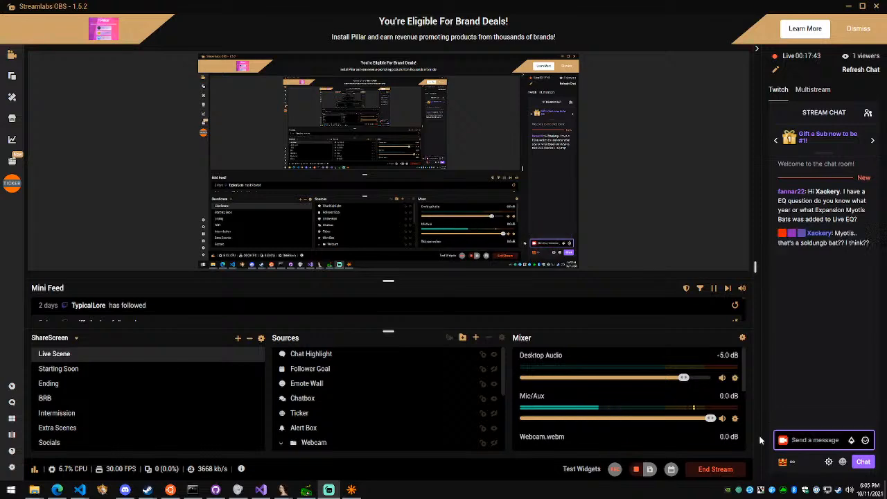
Switch to the Edge browser and search the web for "myotis bat" in a new tab
click(57, 490)
key(ctrl+t)
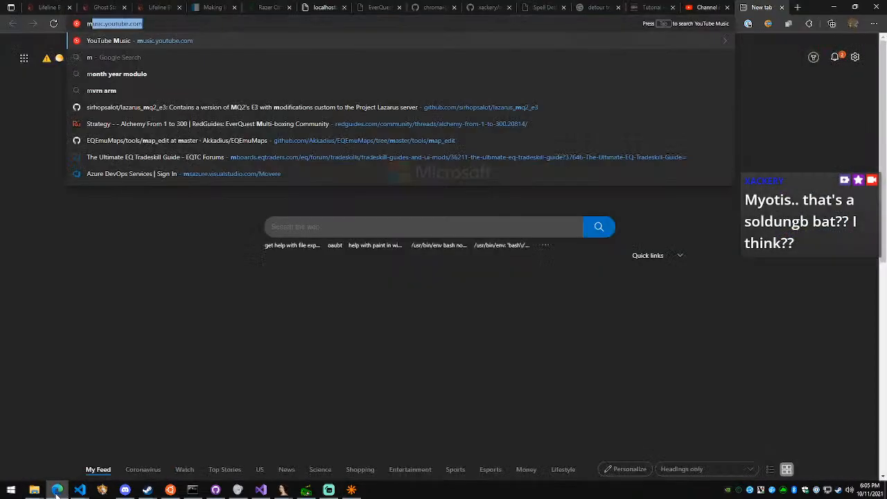
text(myotic bat)
key(BackSpace)
text(s)
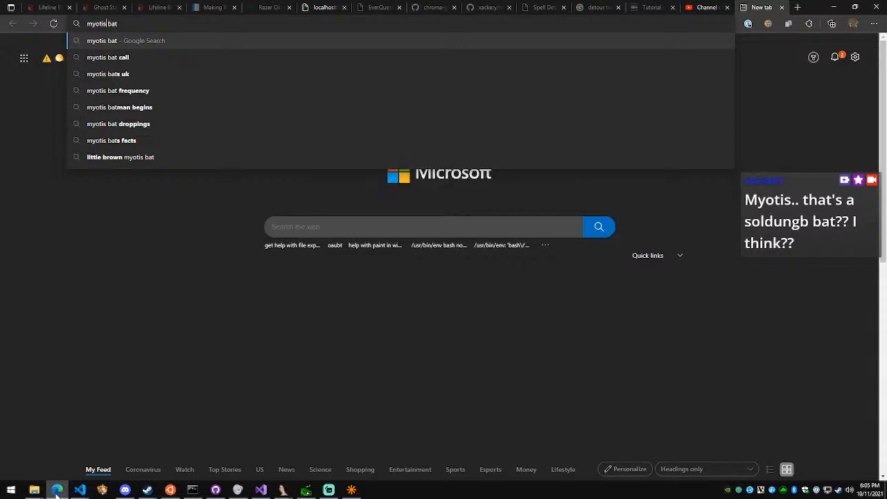
key(Return)
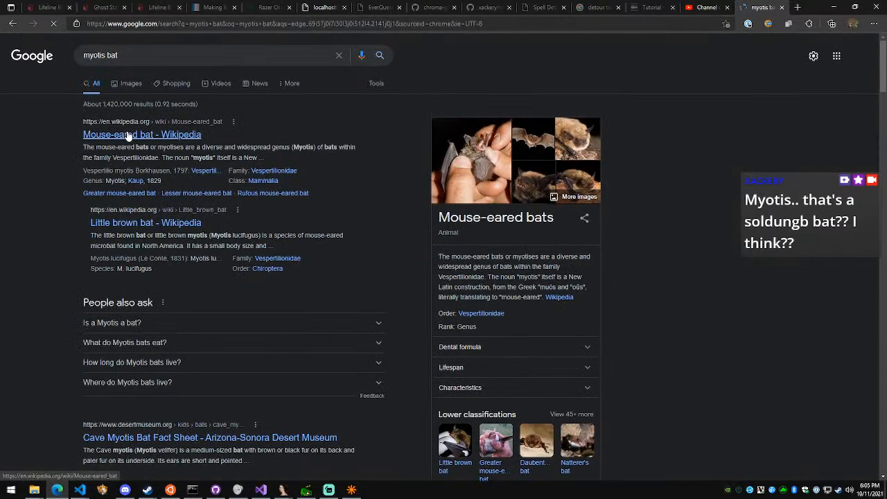
Refine the search to "myotis bat everquest", open the Large Myotis Bat Ear page on Allakhazam and accept its privacy notice
click(165, 57)
text(everquest)
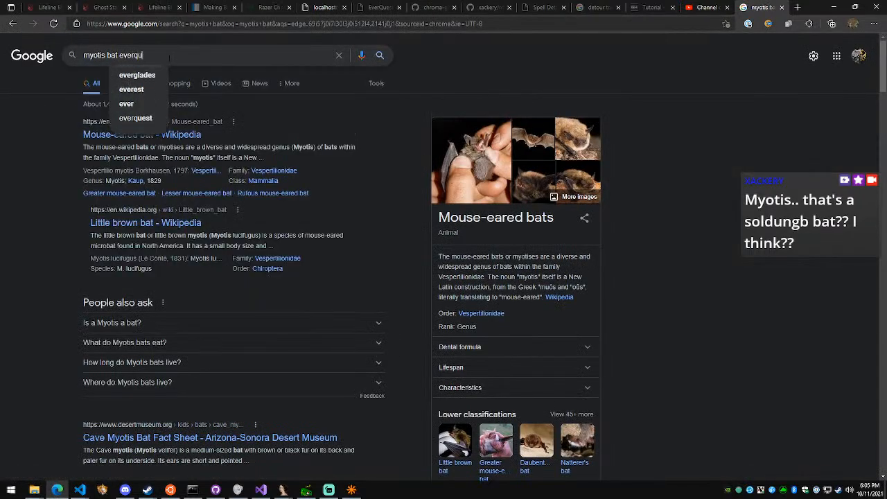
key(Return)
click(171, 135)
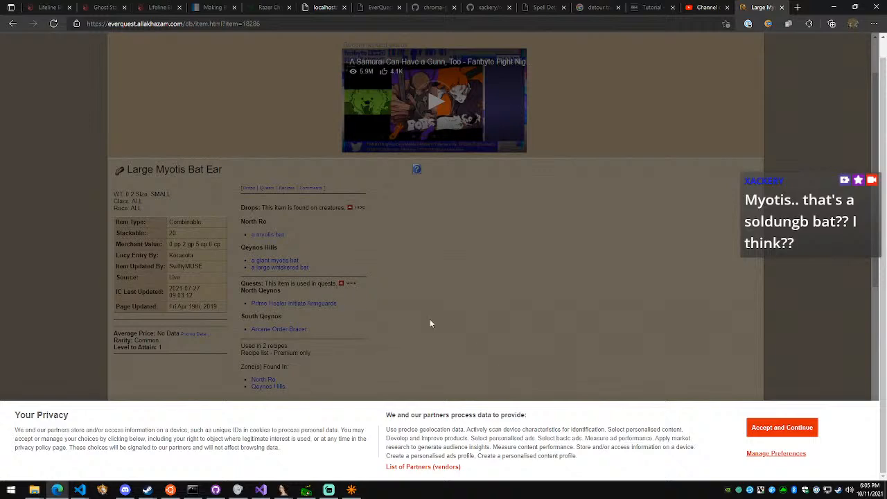
click(797, 428)
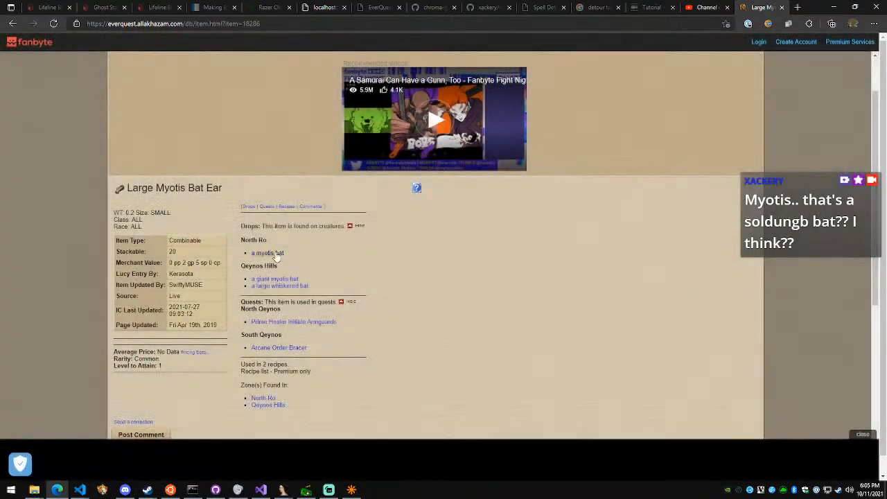
Check the bat ear's page update date, then examine the Prime Healer Initiate Armguards quest and its reward
scroll(212, 237, down, 1)
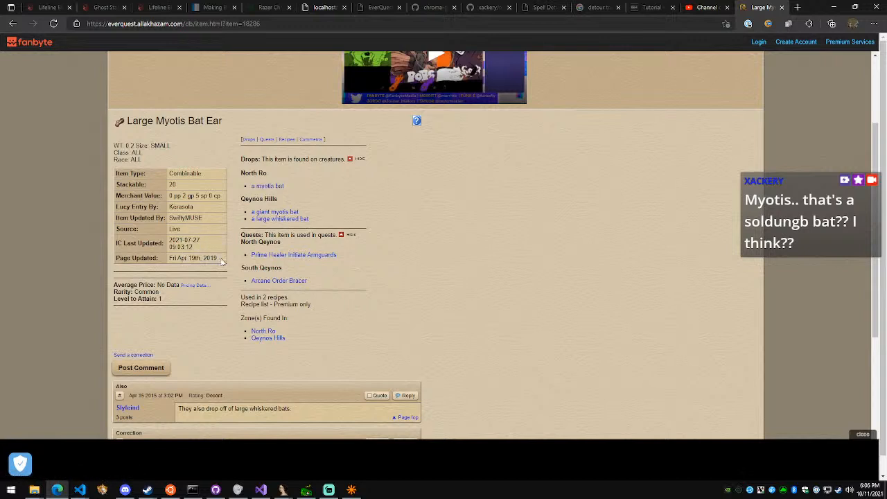
drag(219, 258, 178, 259)
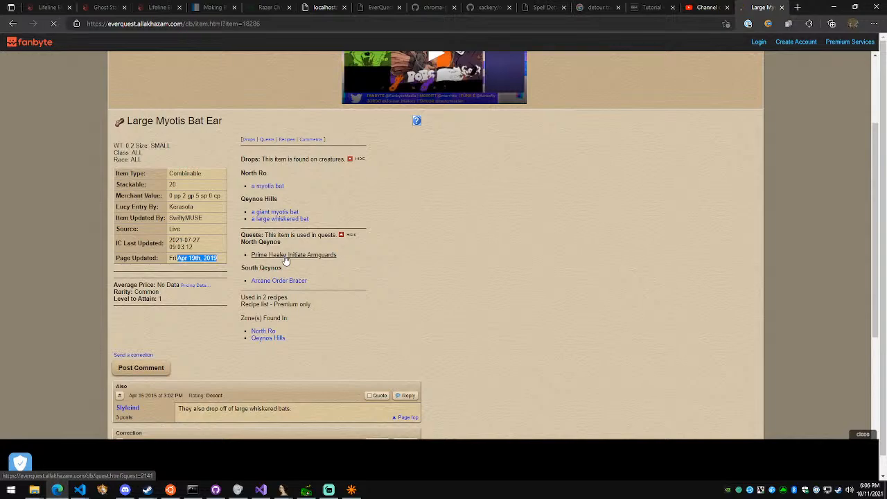
click(285, 255)
scroll(250, 267, down, 3)
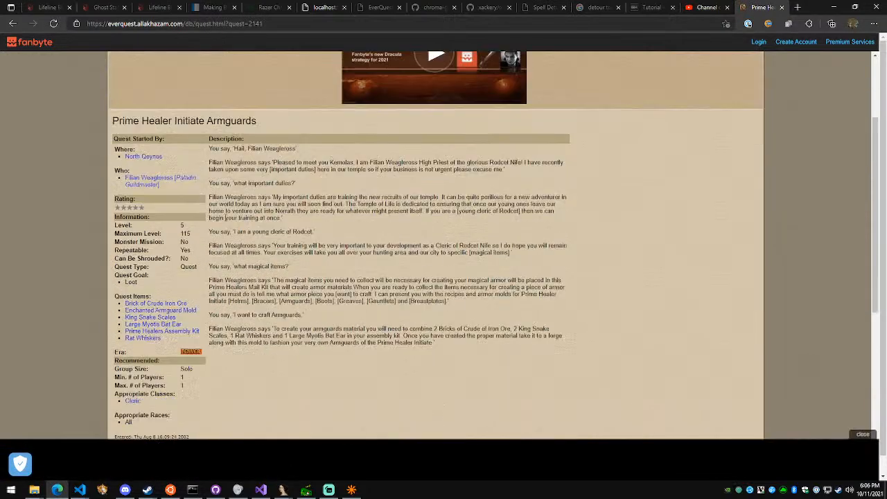
scroll(231, 228, down, 3)
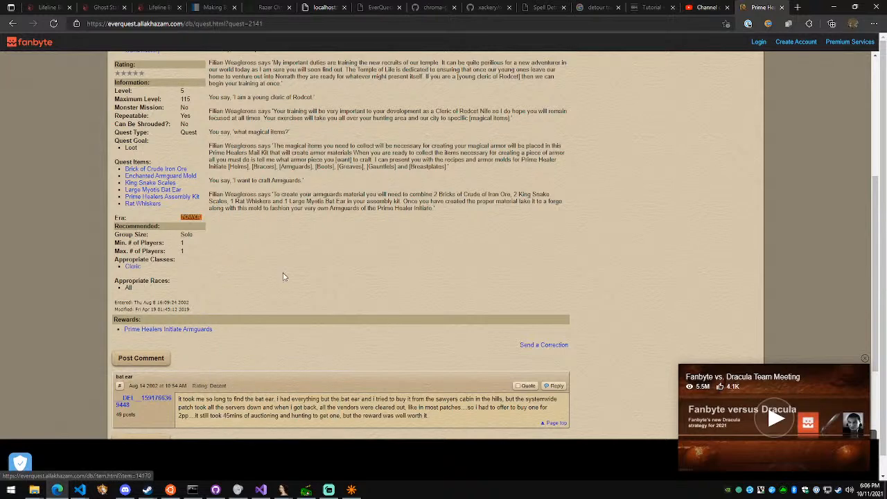
mouse_move(212, 331)
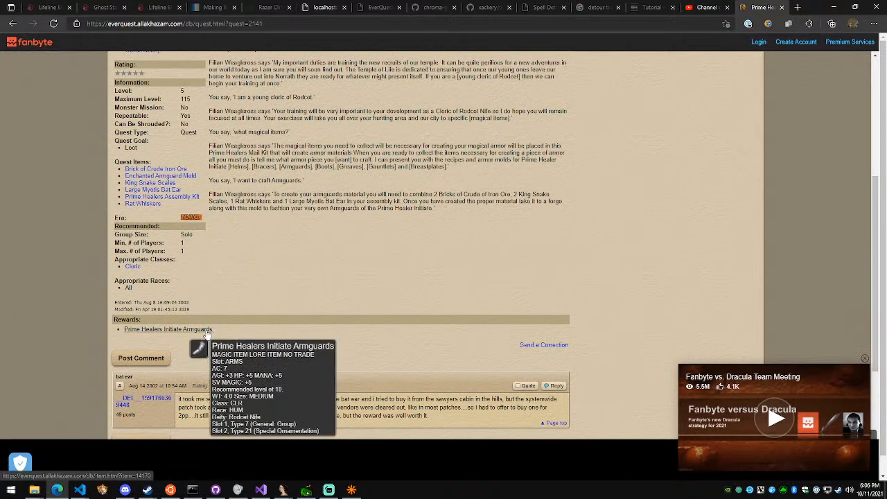
click(203, 331)
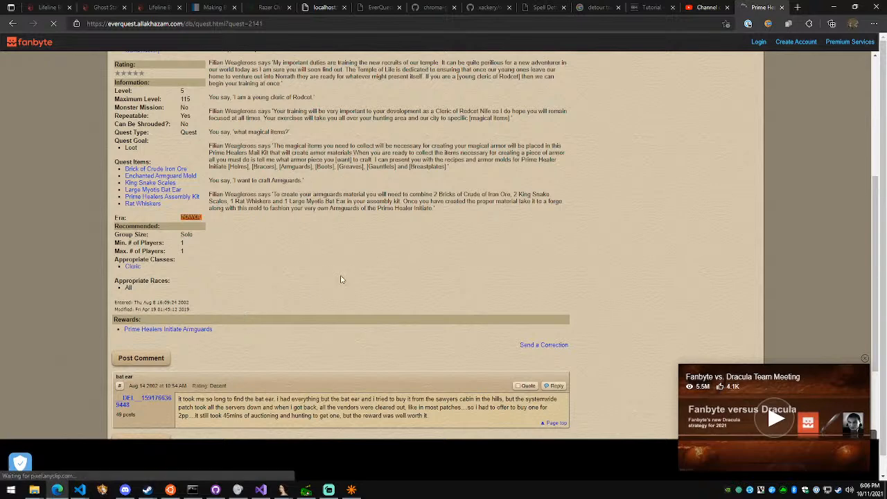
Open github.com/projecteq in a new tab and go to its projecteqquests repository
key(ctrl+t)
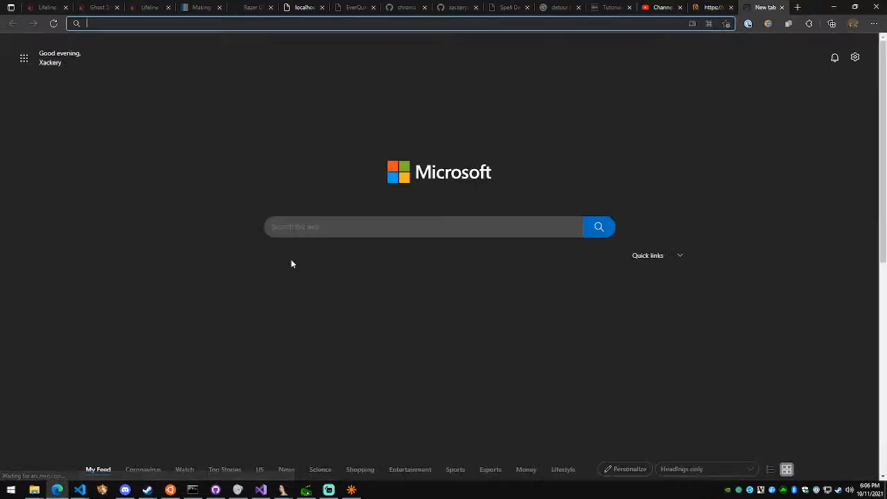
text(projec)
key(ctrl+a)
text(github.com/projecteq/peq-expansions)
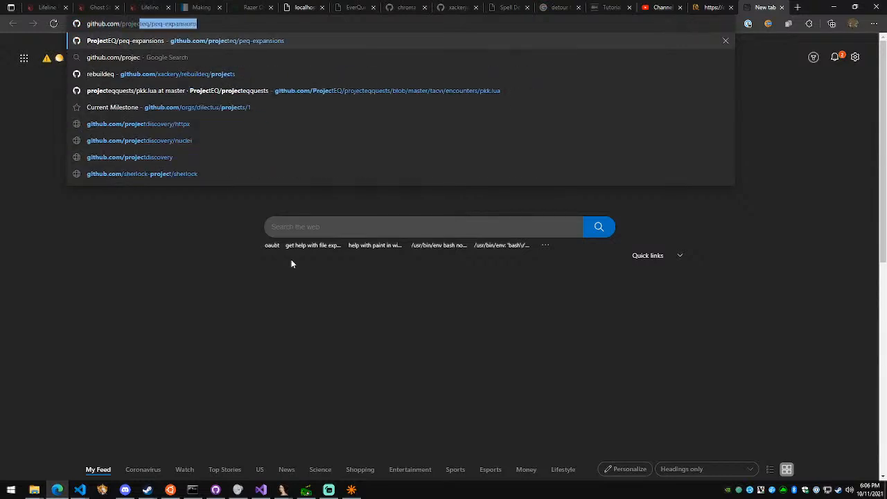
key(Right)
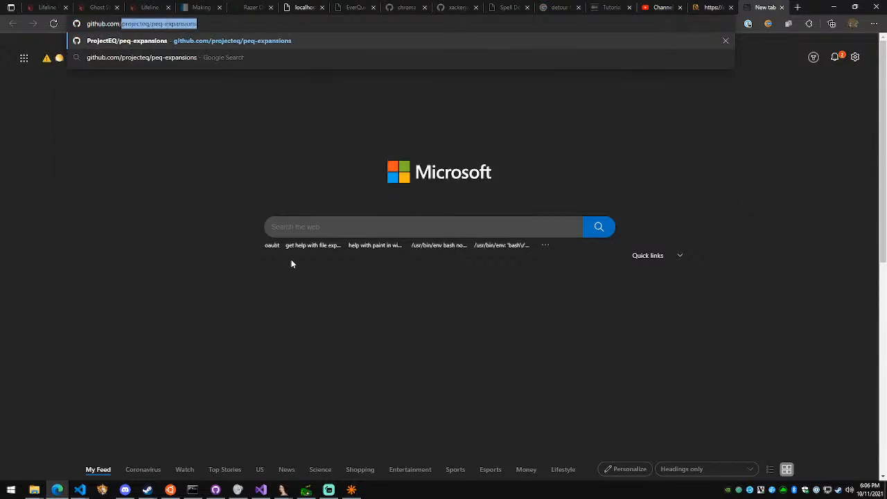
key(Right)
text(peq)
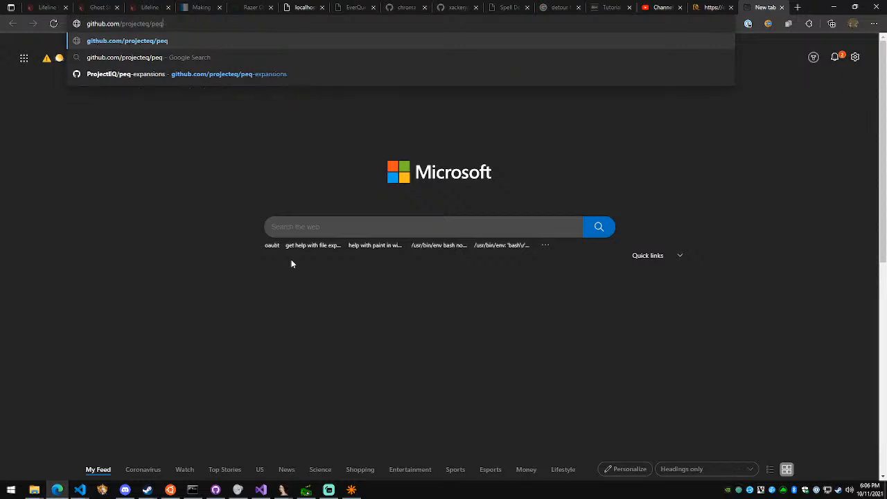
key(BackSpace)
key(BackSpace)
key(Return)
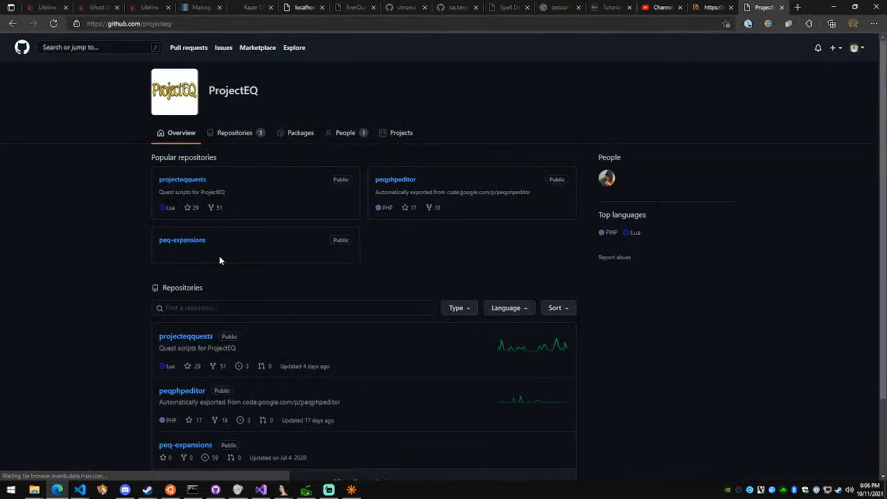
click(197, 183)
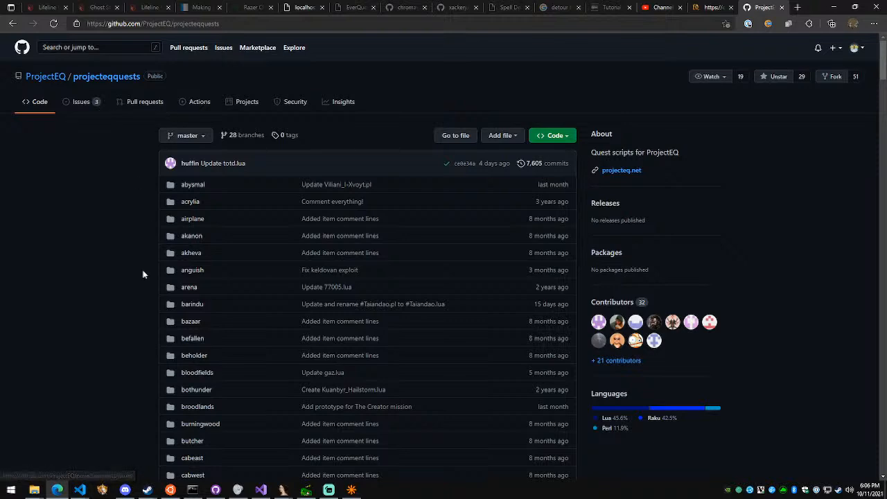
Recheck the quest page's starting zone and find "qeynos" in the projecteqquests folder list
click(713, 7)
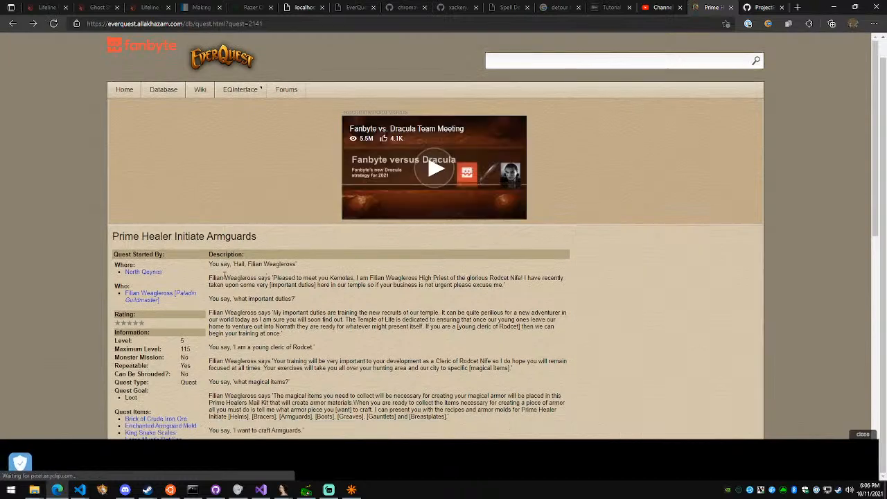
click(760, 7)
scroll(388, 283, down, 8)
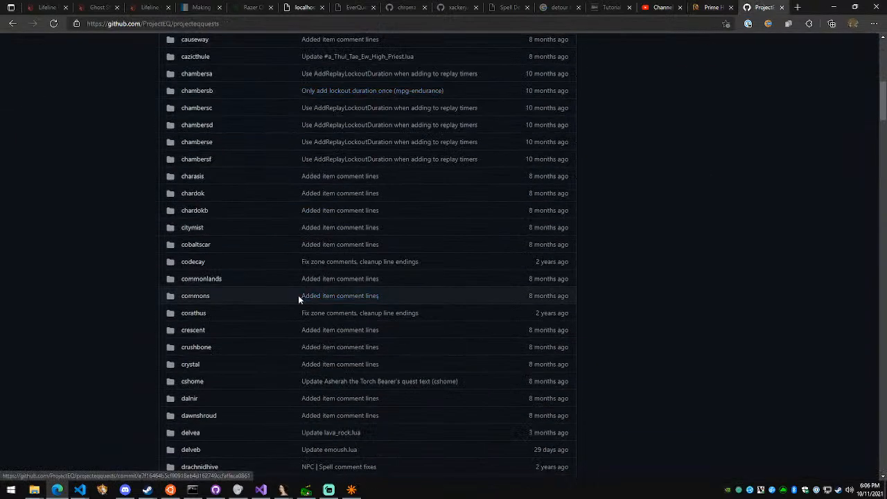
key(ctrl+f)
text(qeynos)
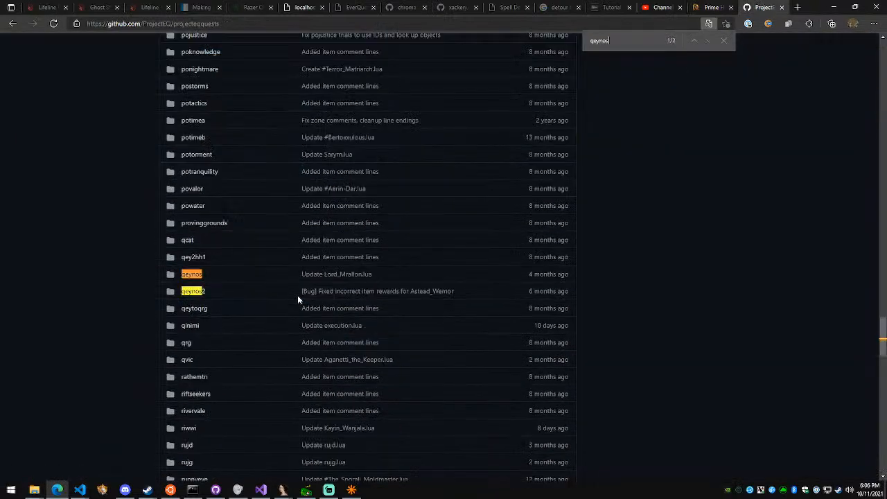
Open the qeynos2 folder and look through several of its NPC quest scripts, including Aenia_Ghenson.lua, Corporal_Lancot.lua and Gerault_Takenmaul.lua
click(194, 291)
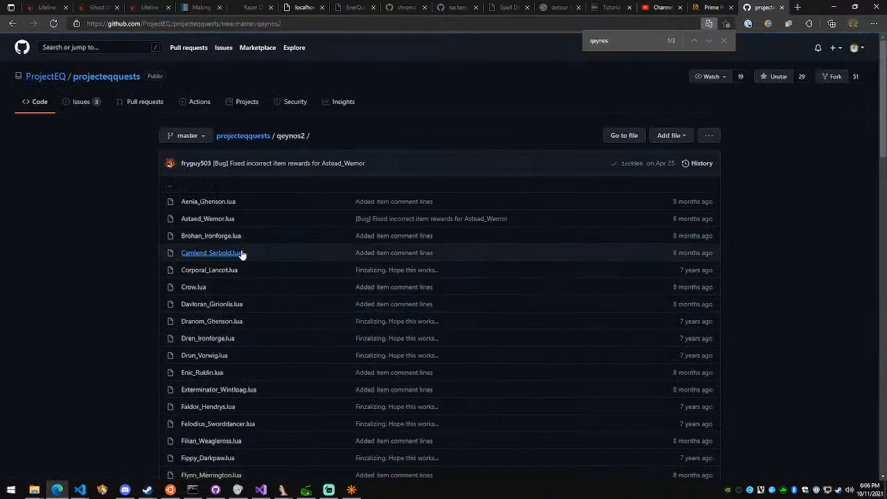
scroll(266, 269, down, 3)
scroll(264, 257, up, 3)
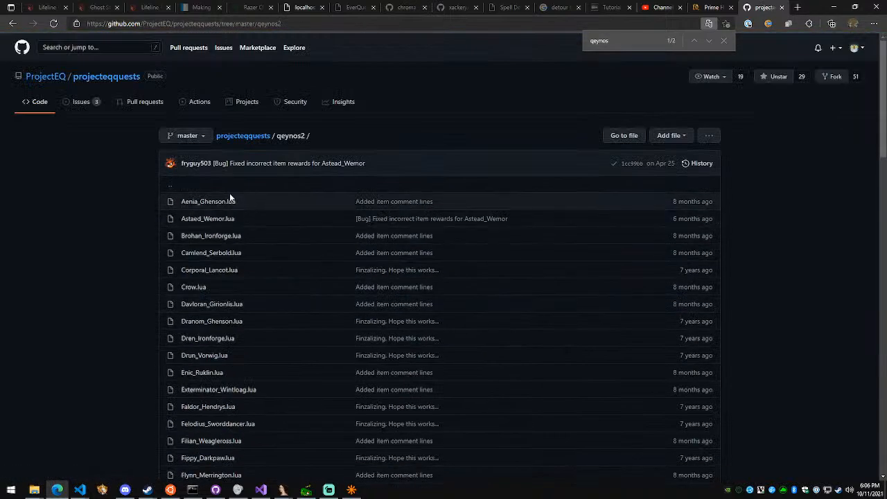
click(207, 201)
key(alt+Left)
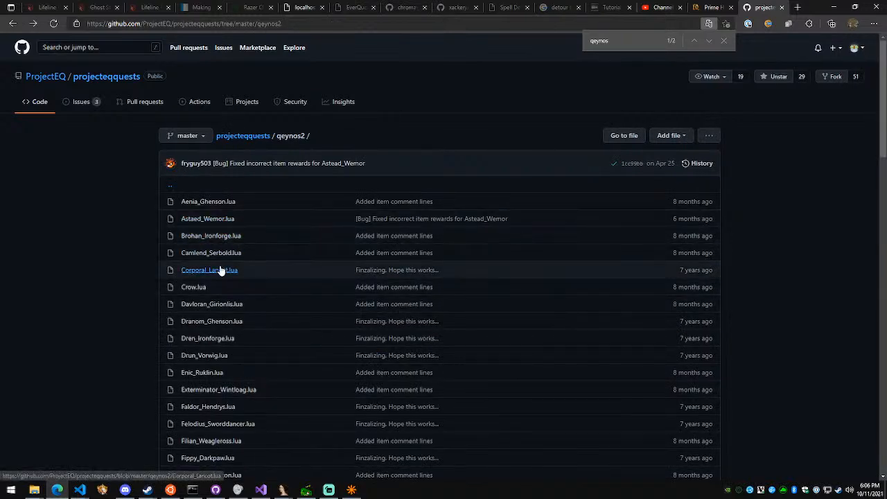
click(220, 270)
key(alt+Left)
scroll(255, 318, down, 3)
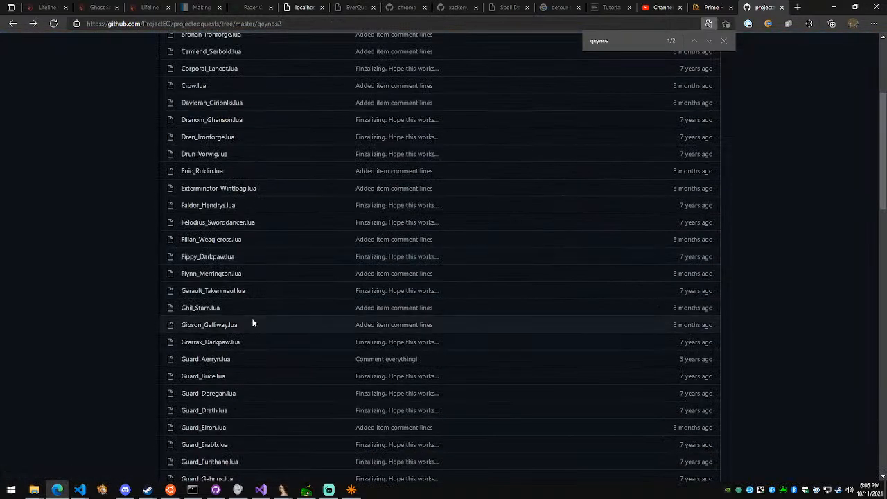
click(216, 291)
key(alt+Left)
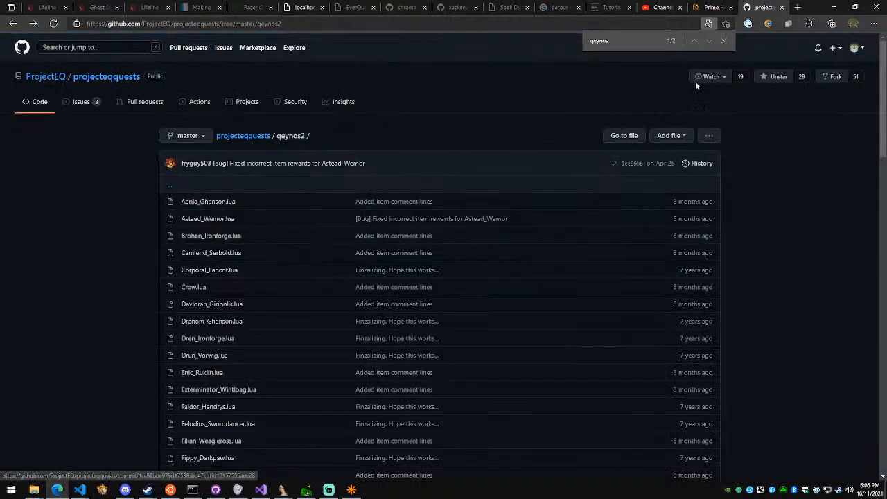
Check the quest giver on the Prime Healer quest page and review the matching Filian_Weagleross.lua script in the qeynos2 folder
key(ctrl+shift+Tab)
scroll(312, 280, down, 1)
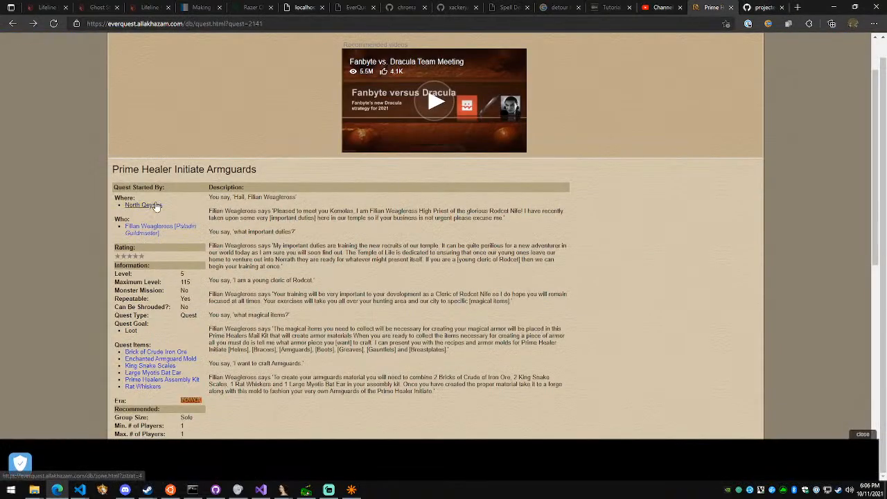
click(759, 7)
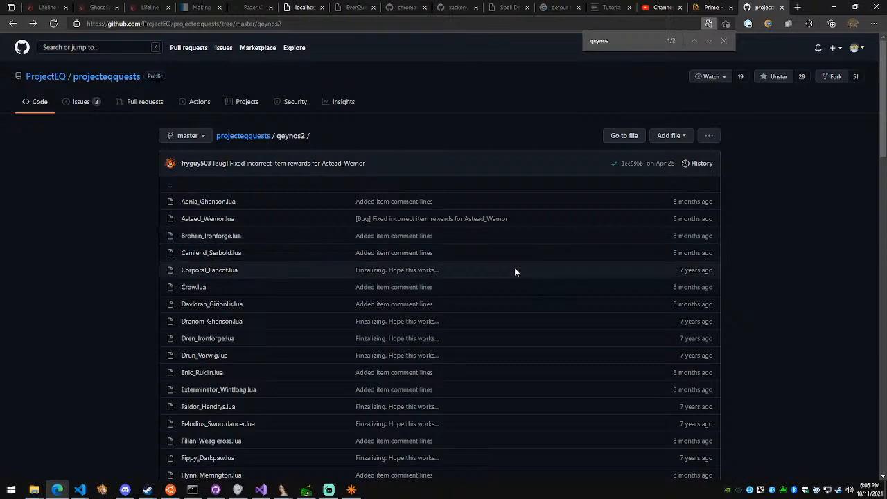
click(243, 443)
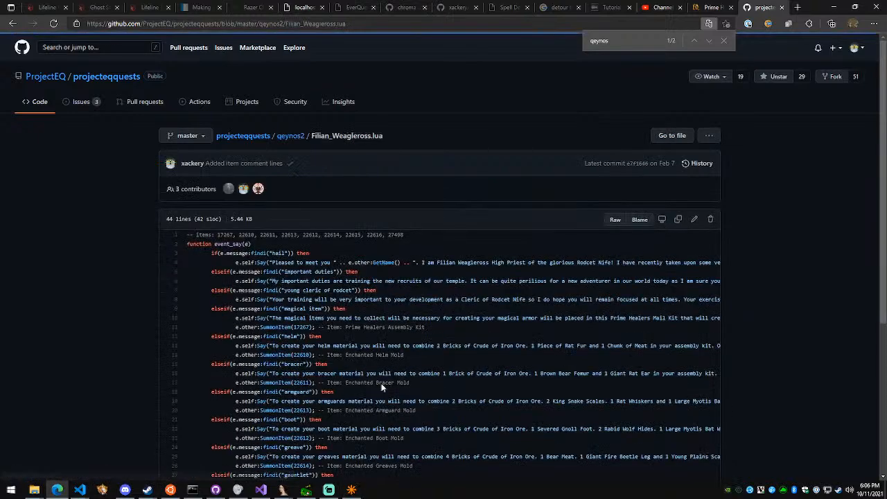
scroll(243, 442, down, 3)
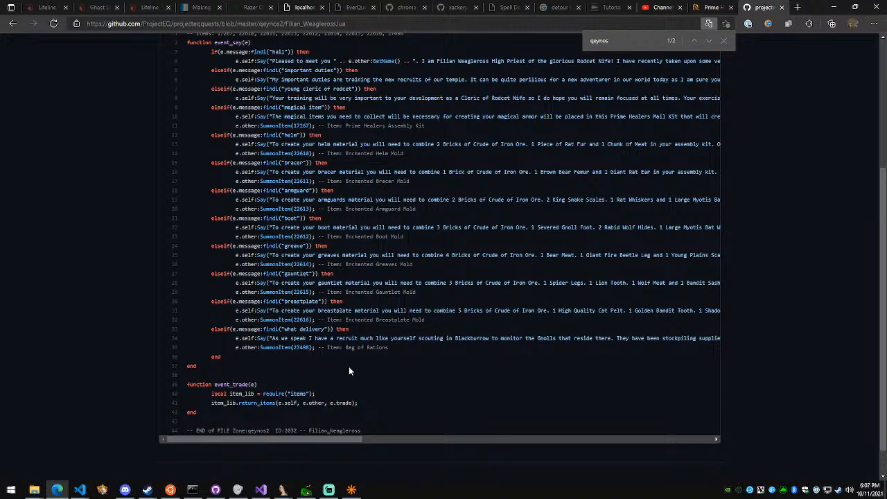
scroll(348, 371, up, 3)
Search the projecteqquests repository's closed pull requests for "newbi" and "armor", continuing to the second page of the list
click(138, 102)
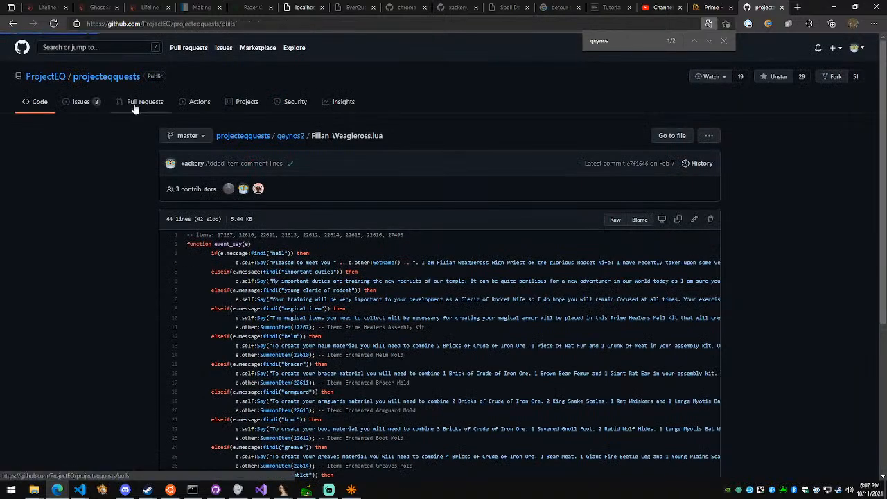
click(233, 164)
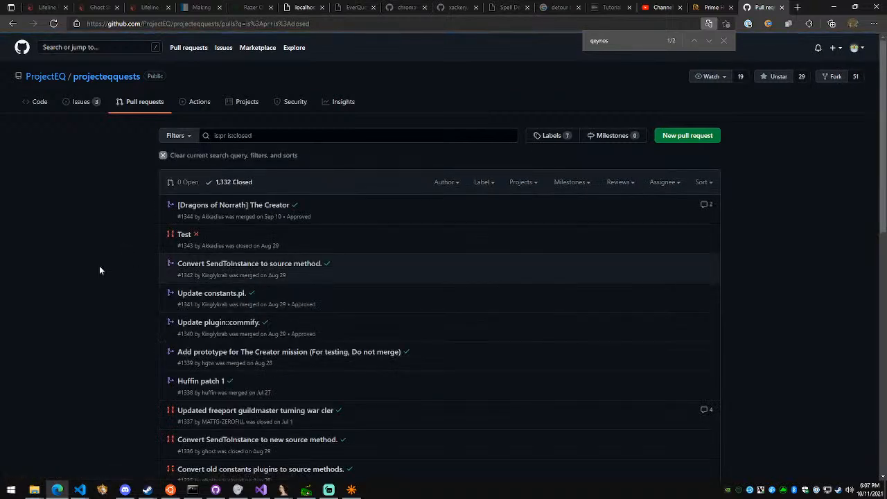
key(ctrl+f)
text(newbi)
scroll(239, 218, down, 8)
key(ctrl+f)
text(armo)
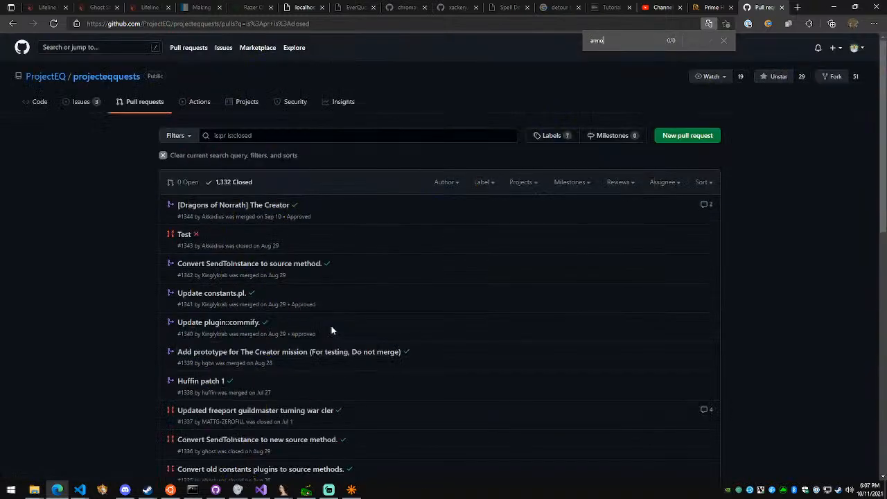
text(r)
scroll(331, 326, down, 10)
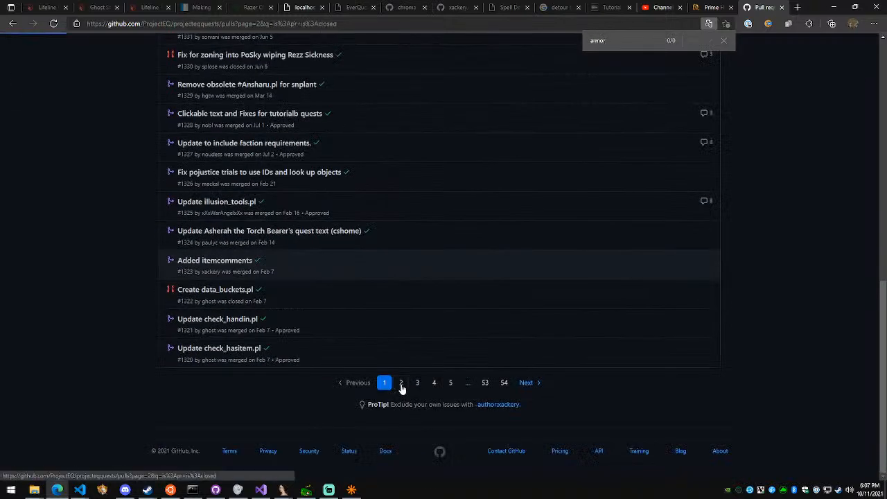
click(401, 385)
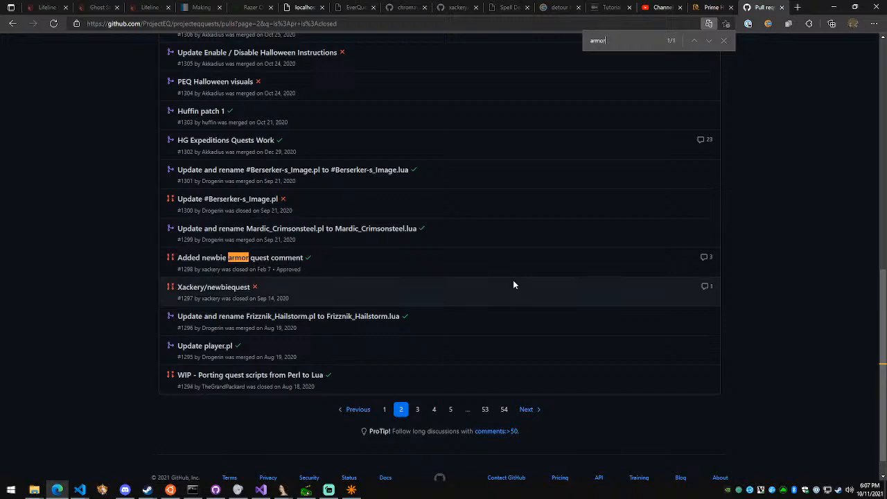
Open the "Added newbie armor quest comment" pull request and read its conversation
click(295, 259)
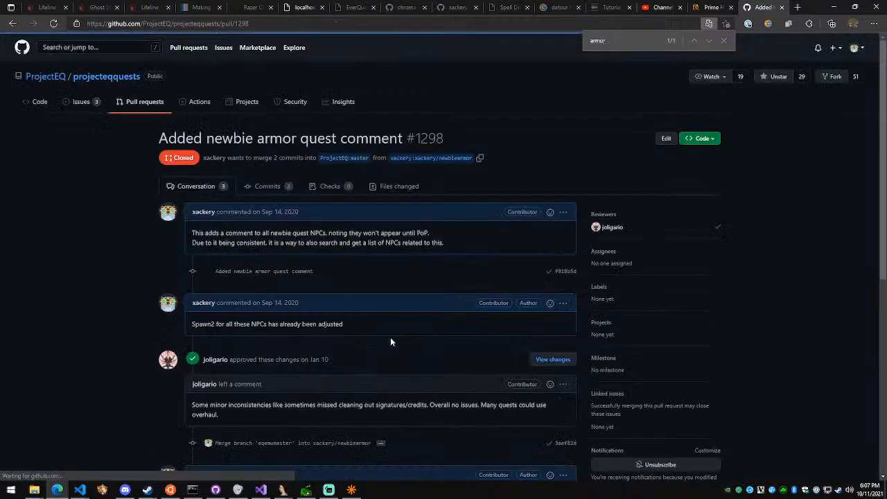
scroll(350, 278, down, 2)
scroll(352, 281, down, 2)
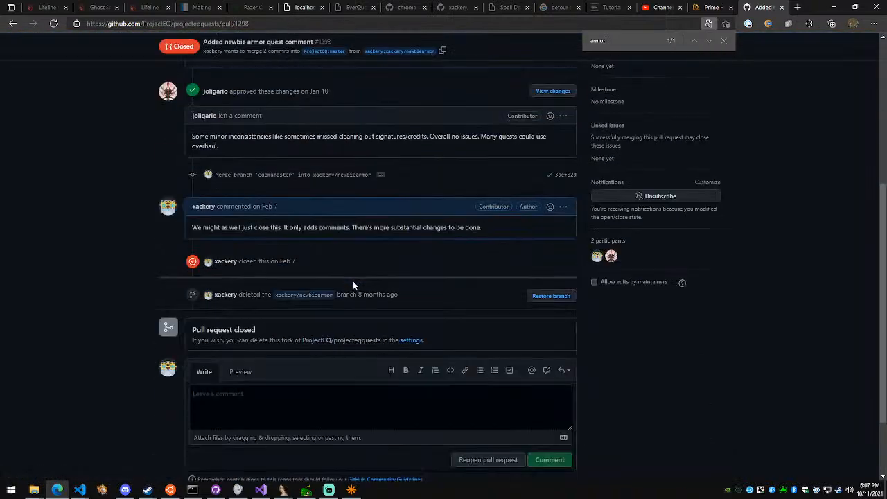
scroll(336, 277, up, 3)
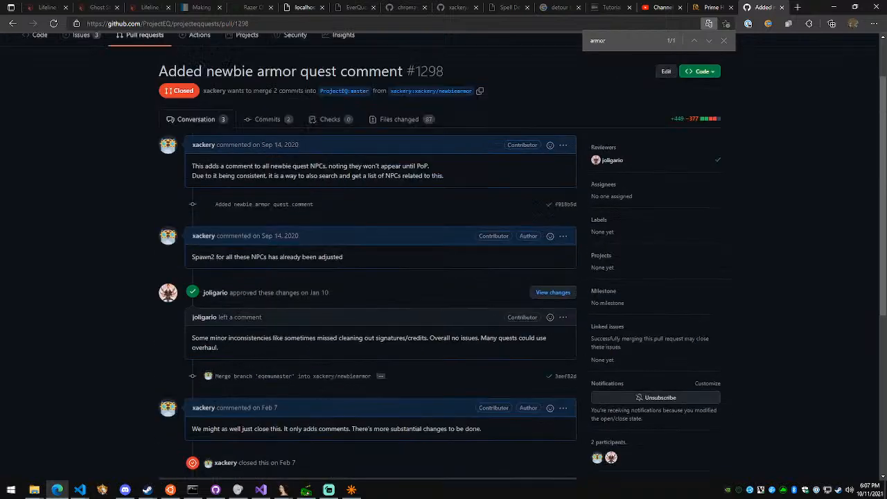
Open the pull request's "Added newbie armor quest comment" commit and examine the comments added to the akanon scripts
click(278, 120)
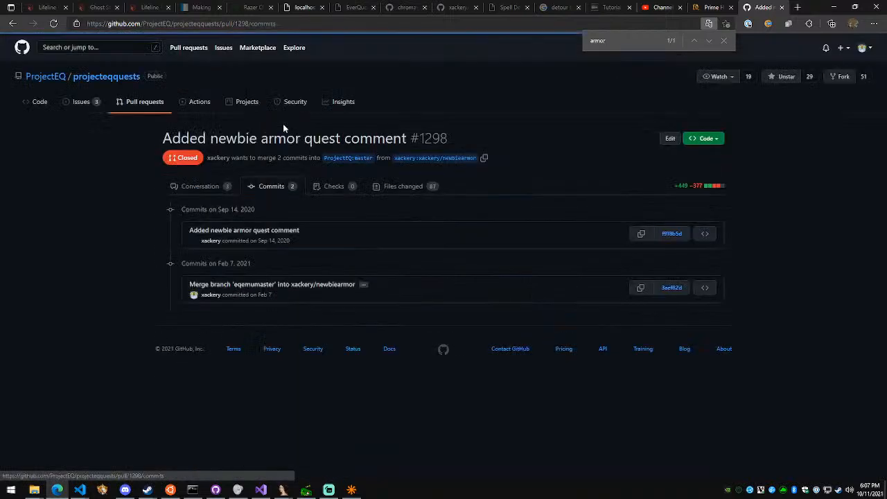
click(281, 234)
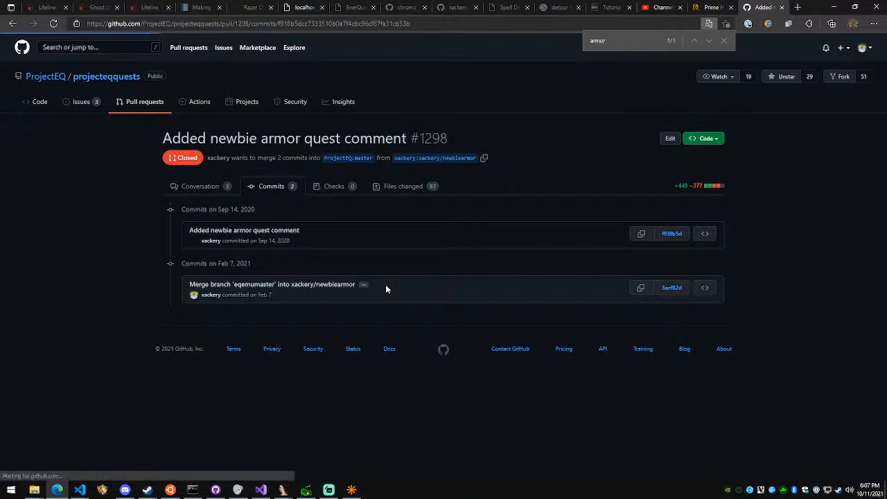
scroll(373, 293, down, 1)
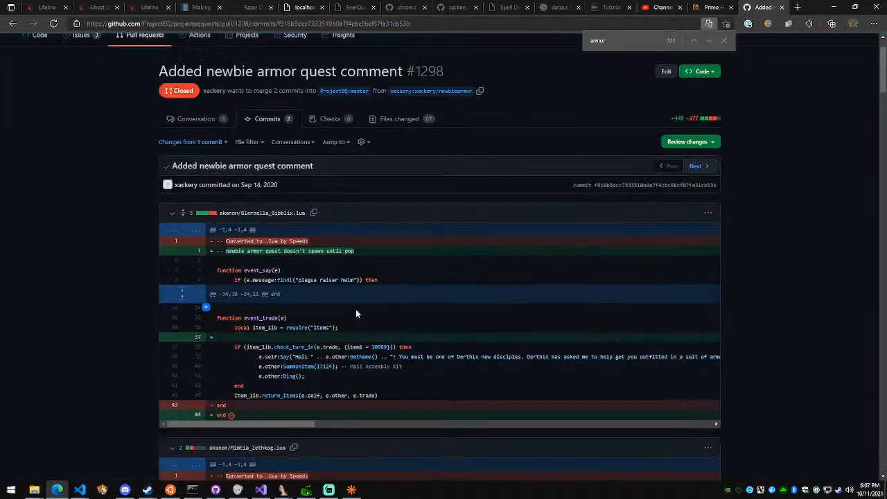
scroll(355, 311, down, 2)
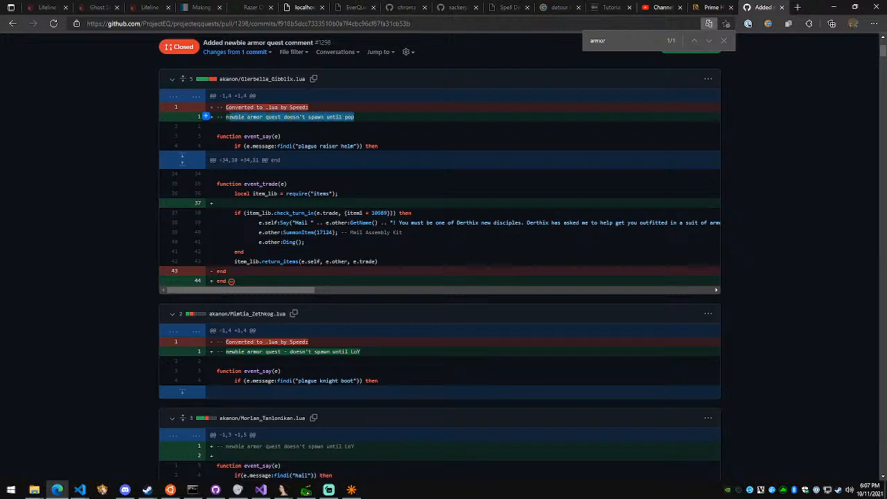
Copy "newbie armor quest doesn't spawn until pop" from the Glerbella_Gibblix.lua diff and send it to the stream chat in Streamlabs OBS
right_click(270, 116)
click(295, 129)
click(330, 490)
click(812, 442)
text(newbie armor quest doesn't spawn until pop)
key(Return)
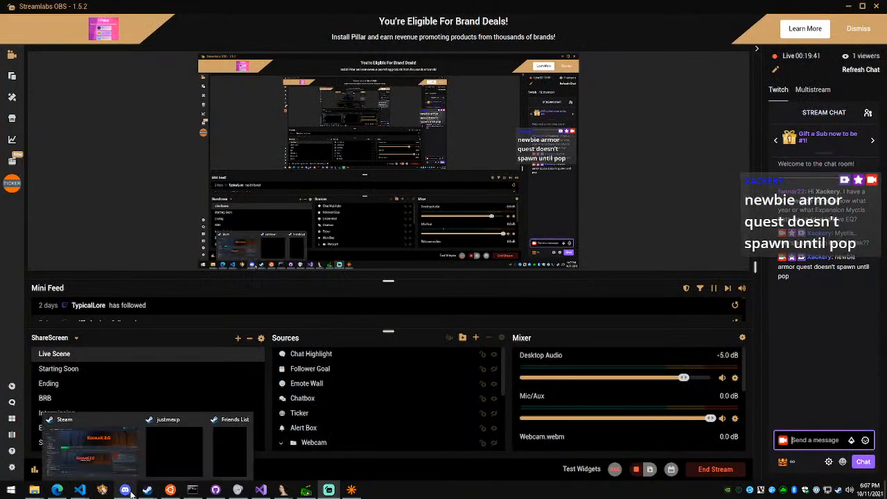
Look over the race ID list in README.md in Visual Studio Code, and return to the crystalshard map editor
click(67, 492)
mouse_move(79, 490)
click(253, 443)
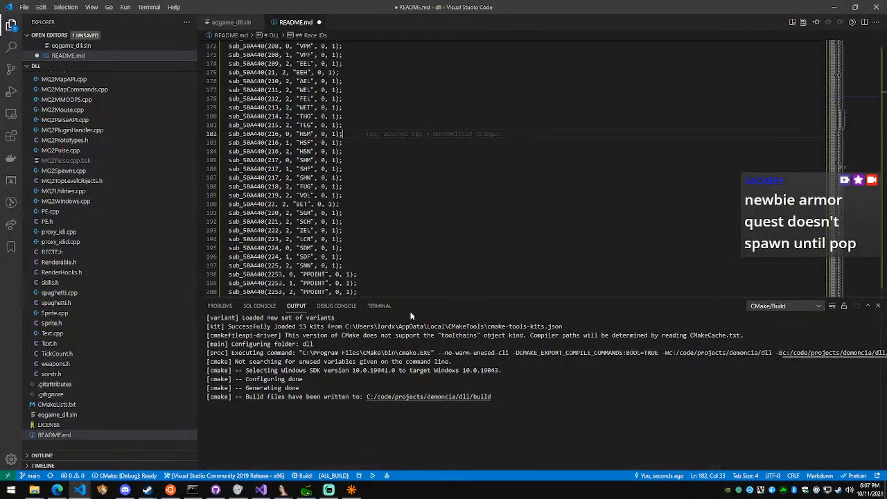
scroll(291, 166, up, 5)
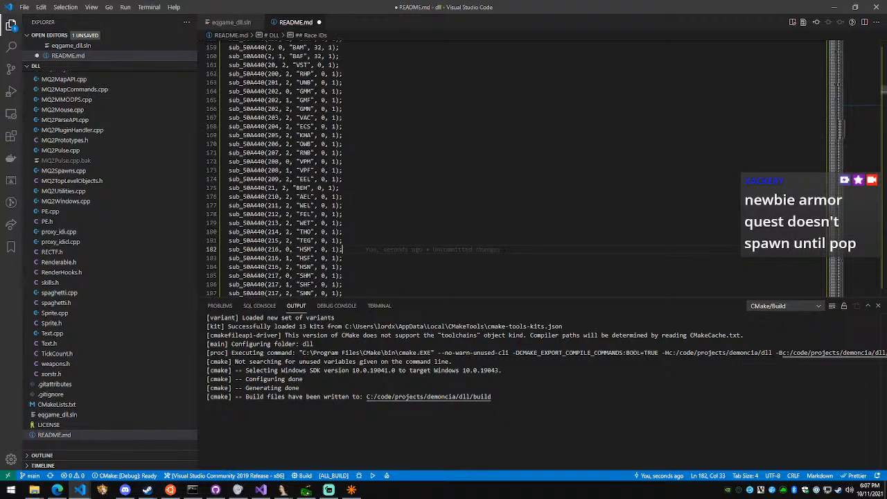
click(352, 490)
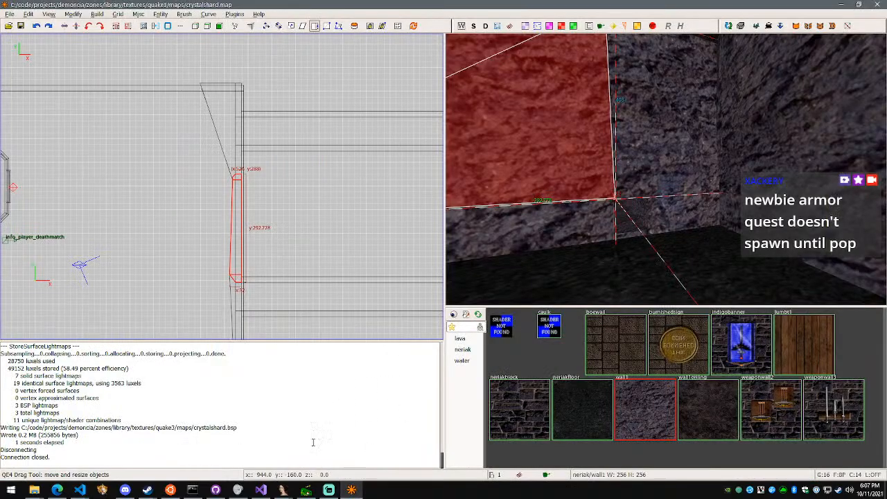
Switch to Discord and view the froglok female screenshot in the Demoncia general channel at full size, then close it
mouse_move(310, 494)
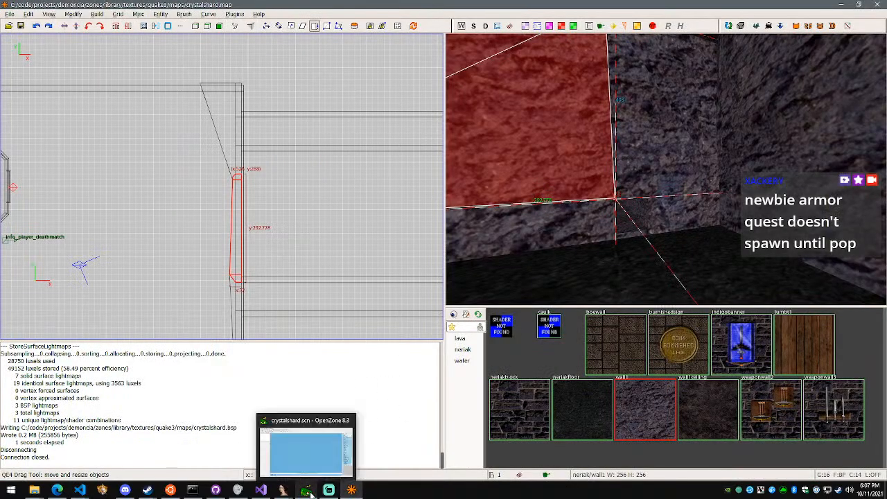
click(126, 490)
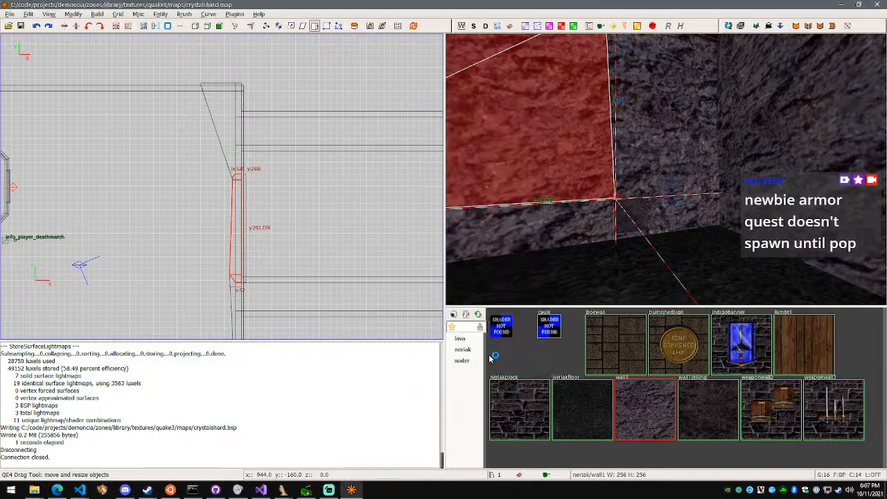
click(125, 491)
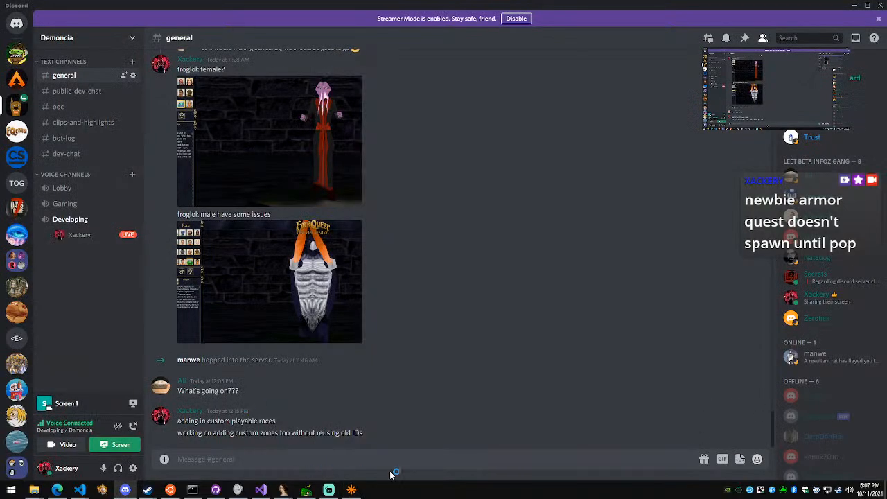
click(326, 162)
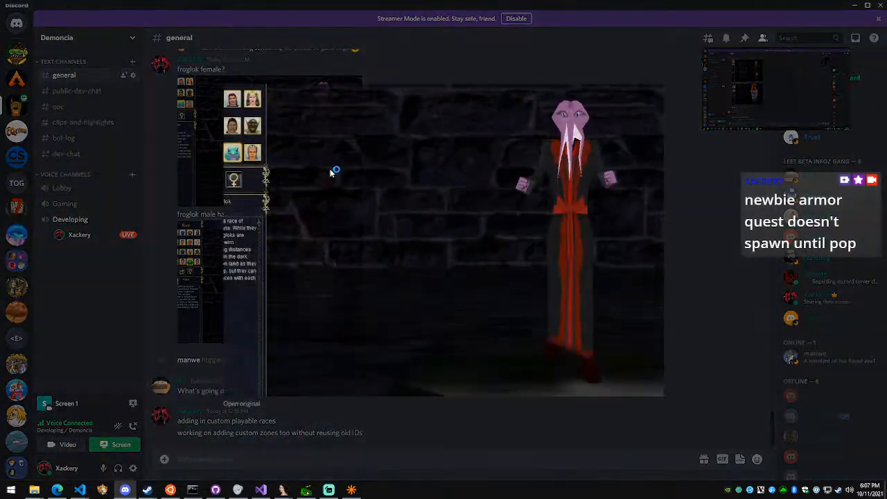
click(678, 245)
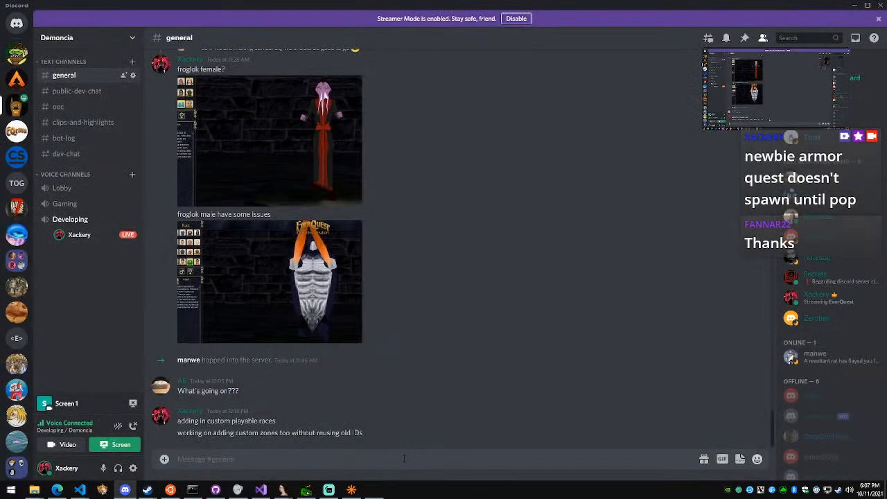
Bring the EverQuest client to the front, pass its intro screen and log in with the station password
click(374, 491)
click(526, 335)
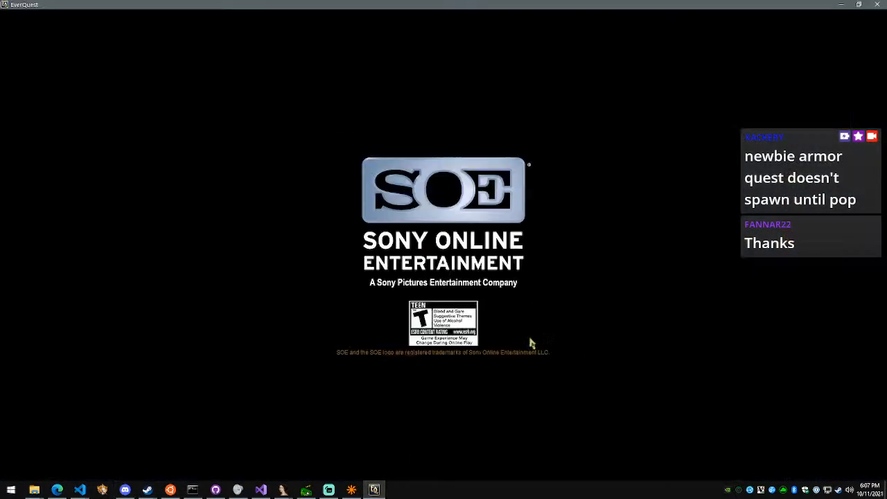
click(489, 219)
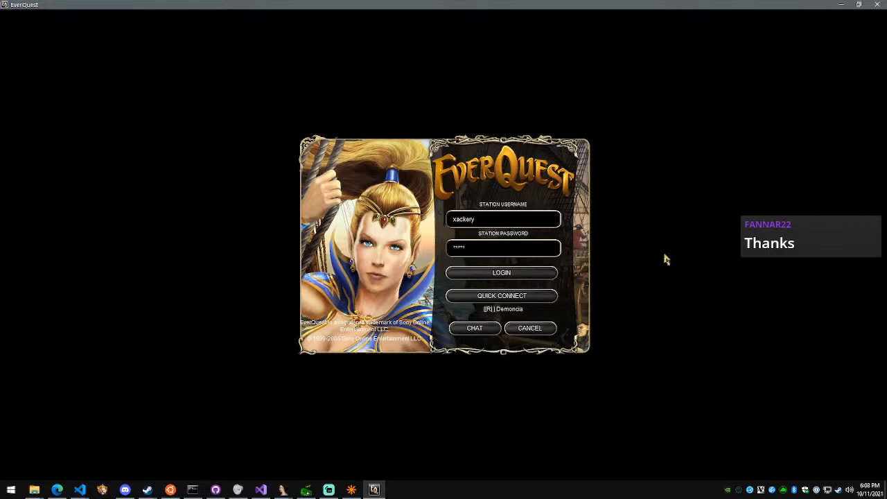
text(*)
key(Return)
Select the Demoncia server in the server list and start playing on it
scroll(514, 198, down, 10)
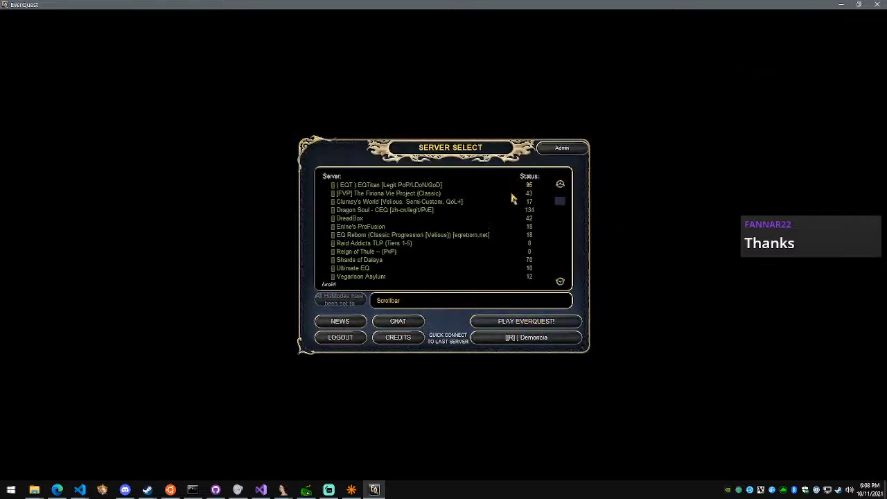
scroll(516, 194, down, 10)
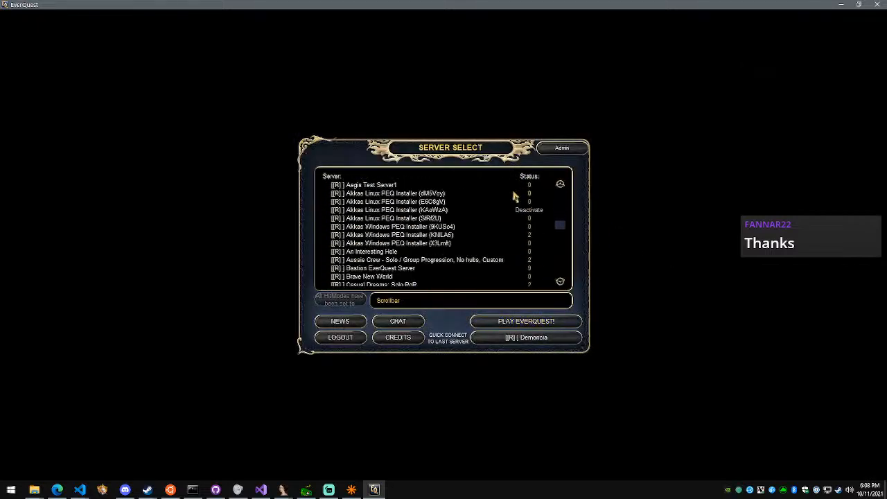
click(544, 324)
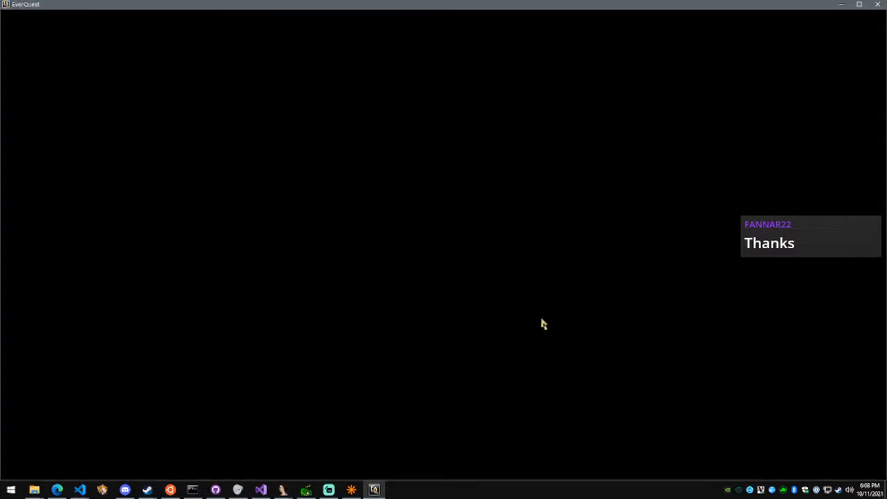
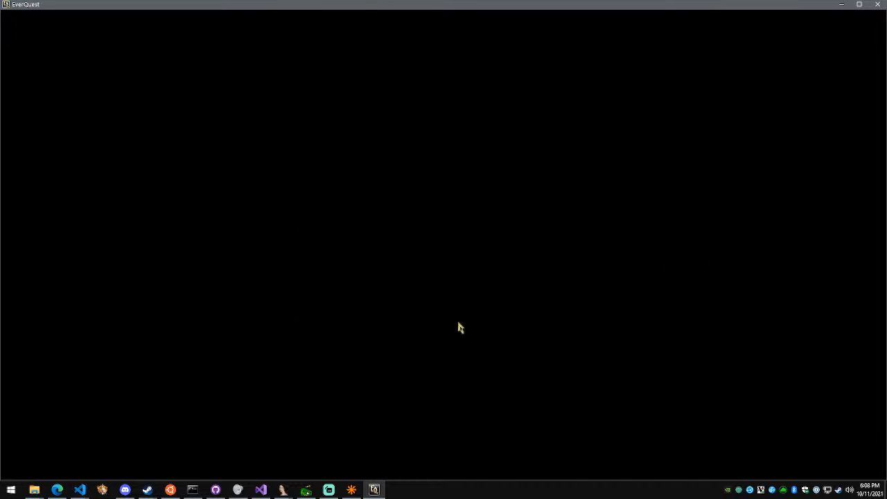
Preview the Asdf, Asdfgg, Asdfghj, Frgfem and Ogre characters on the EverQuest character selection screen
mouse_move(260, 489)
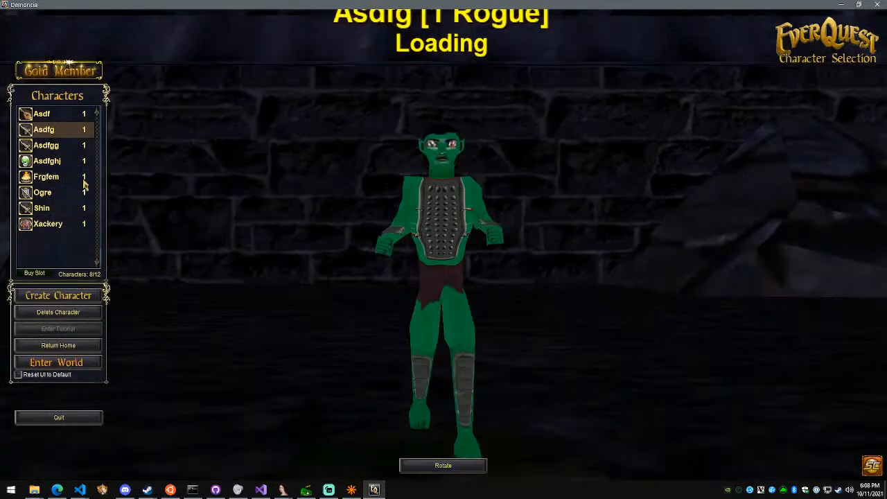
click(42, 113)
click(46, 144)
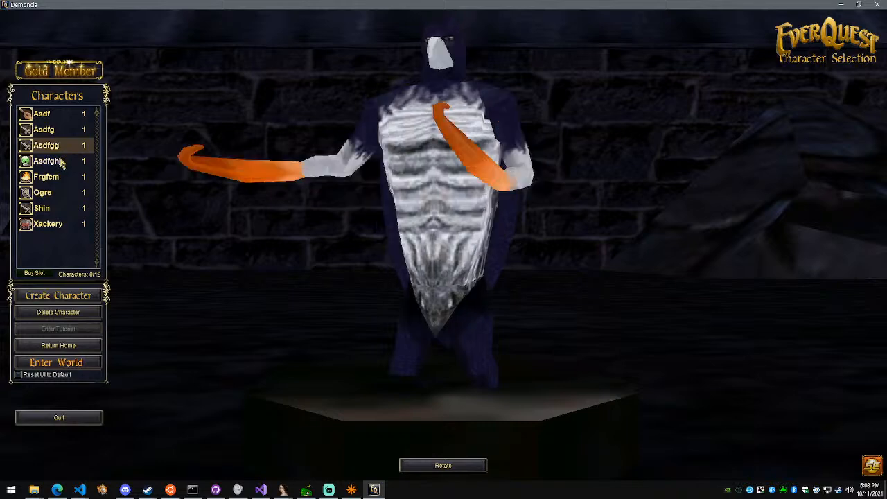
click(61, 160)
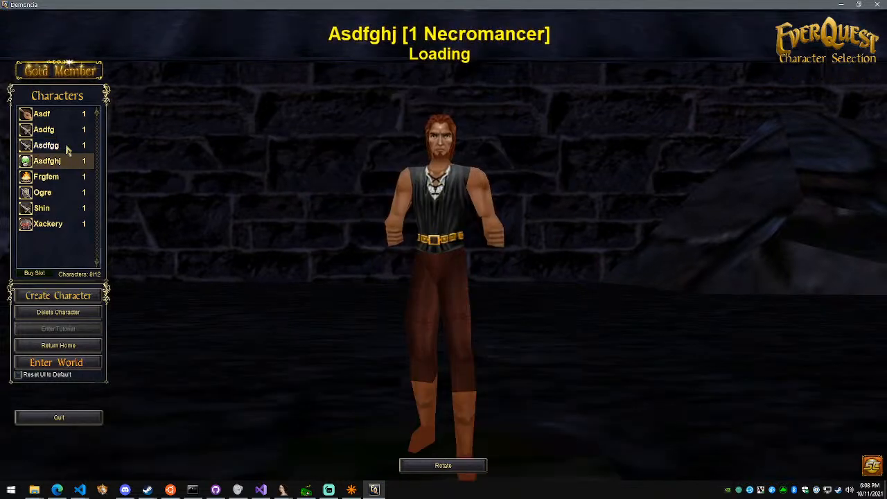
click(61, 177)
click(63, 192)
click(55, 177)
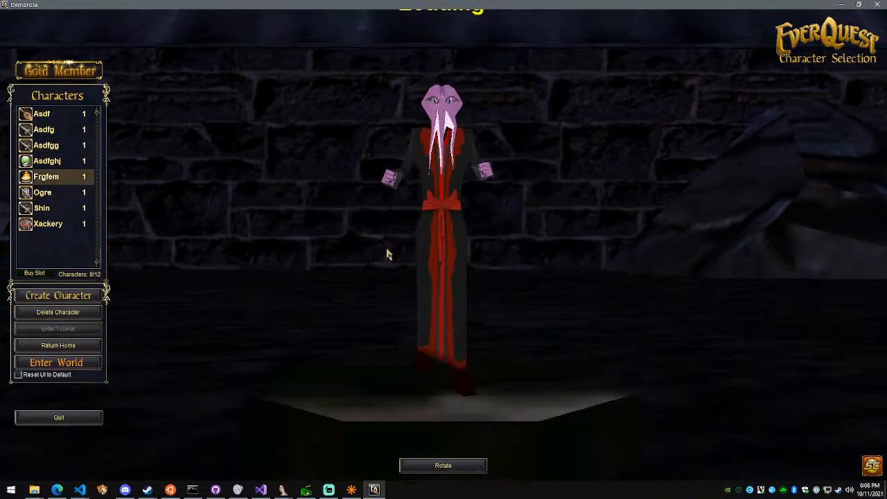
Enter the world as Asdfgg, turn the third-person view to face the character, and make it sit down
click(68, 145)
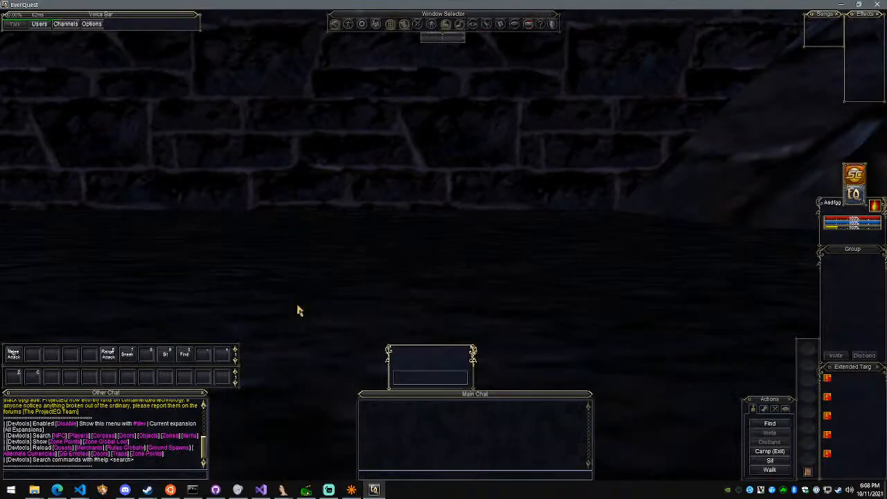
scroll(554, 239, down, 5)
right_drag(555, 240, 589, 228)
middle_drag(563, 228, 610, 243)
key(9)
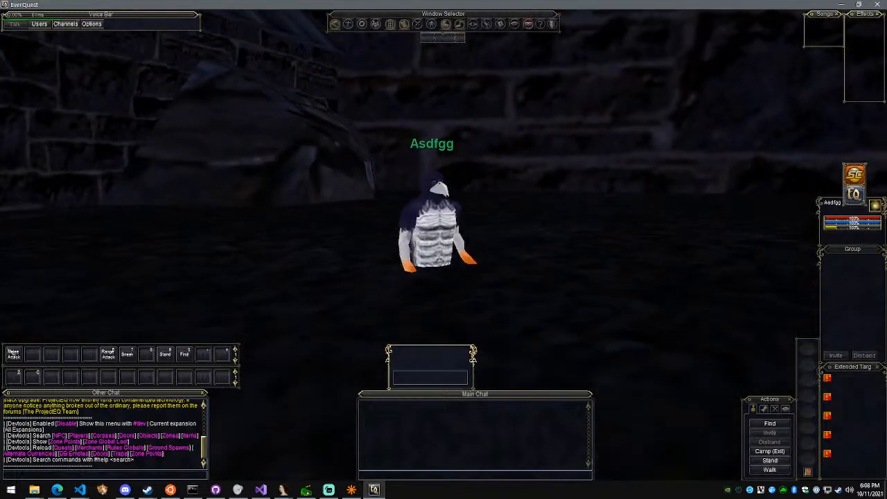
Stand the character up and perform the dance, nod and laugh emotes
text(9/dance)
key(Return)
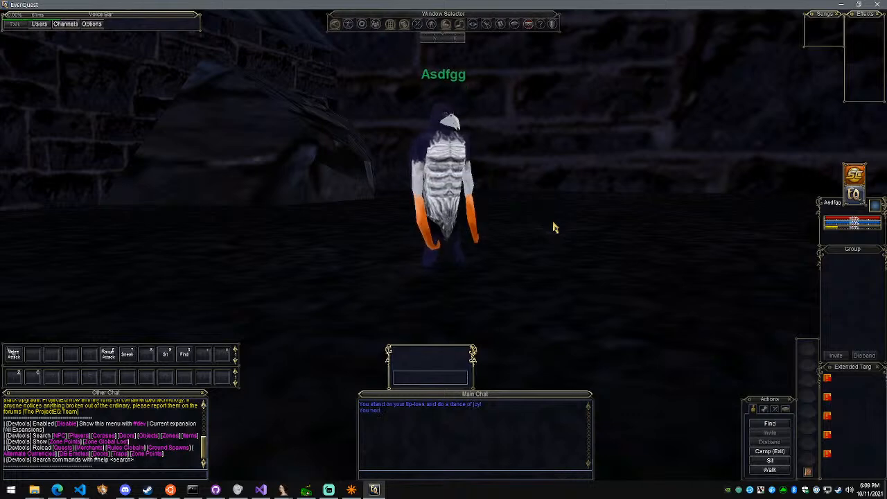
text(/laugh)
key(Return)
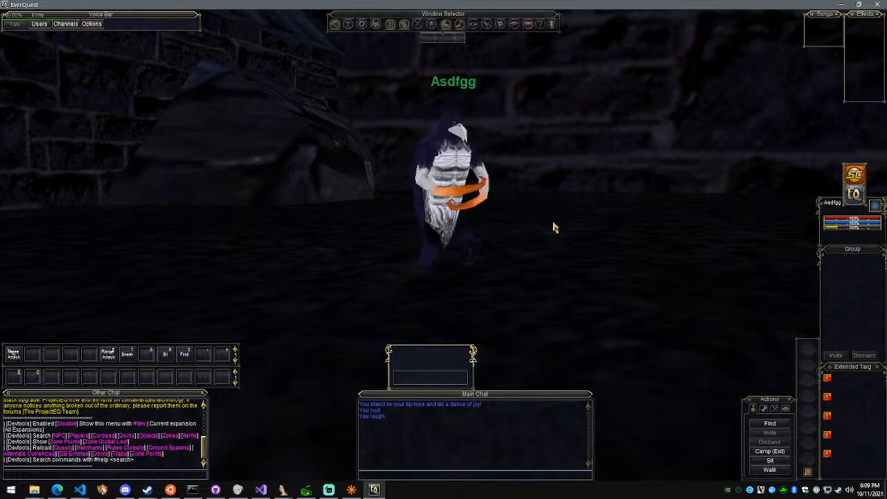
Walk the character a short way across the zone, and camp out to character selection with /camp
right_drag(555, 227, 541, 216)
key(w)
key(w)
key(a)
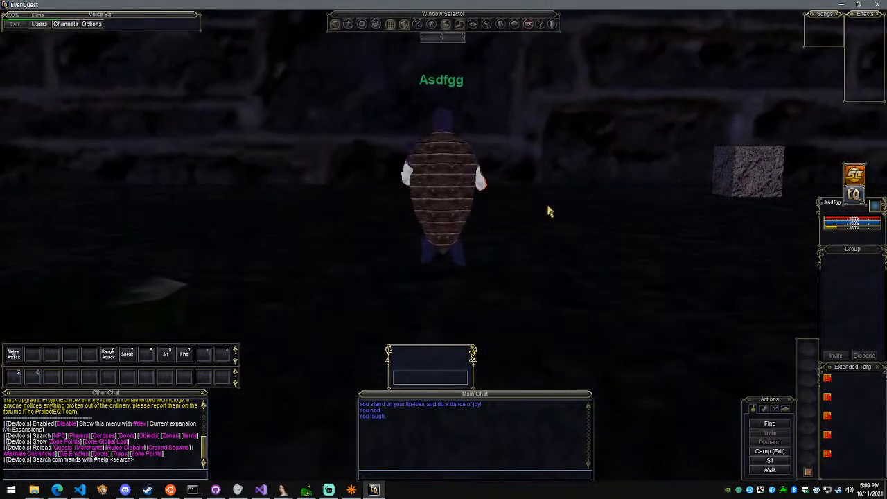
text(/camp)
key(Return)
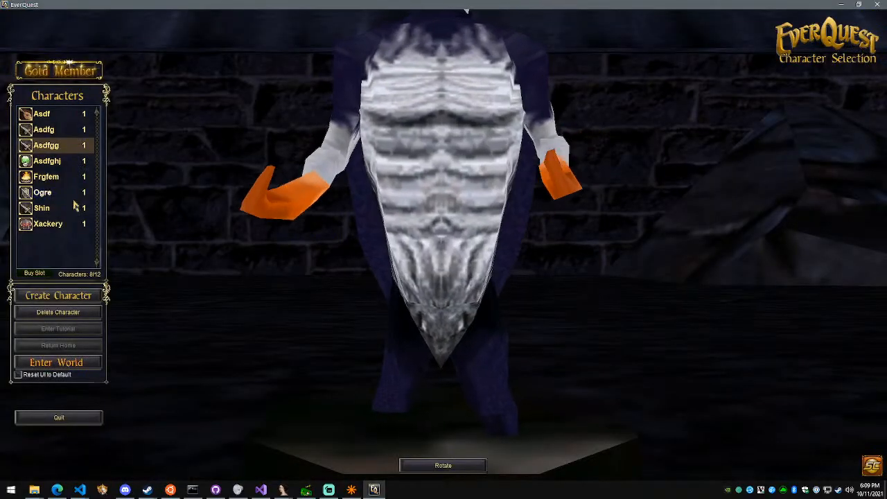
Preview the Shin character, try to enter the world as Ogre, and dismiss the crash dialog
click(75, 205)
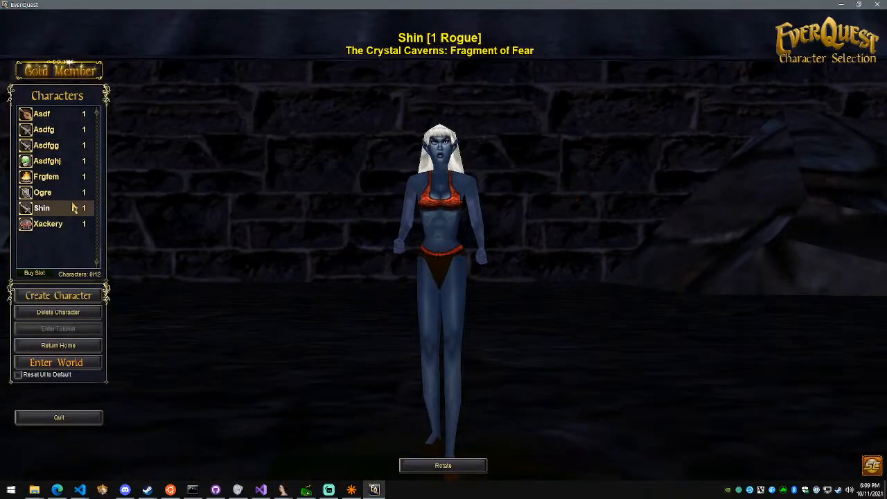
click(47, 192)
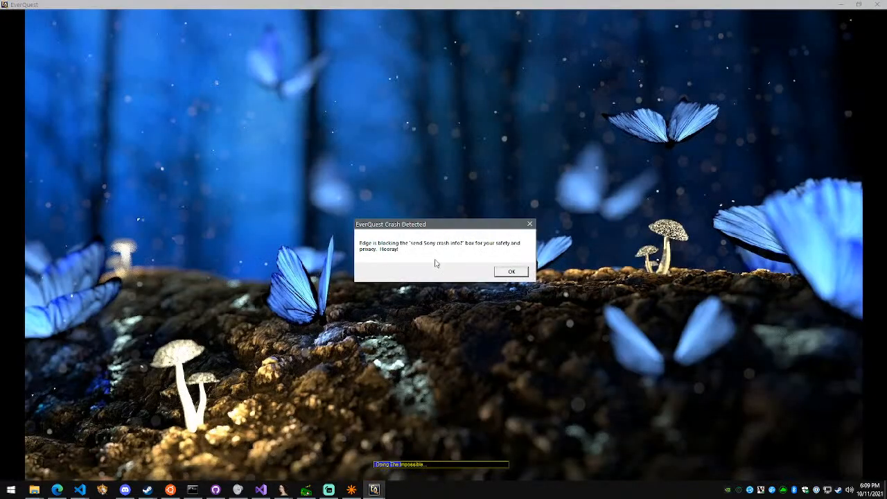
click(511, 273)
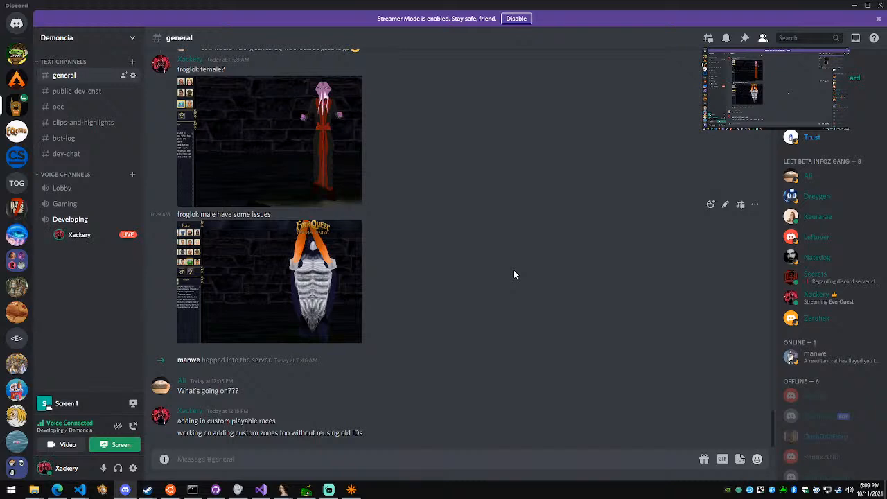
Switch to the client project in Visual Studio Code and bring up the latest zone-loading entries in the dbg.txt log
mouse_move(80, 489)
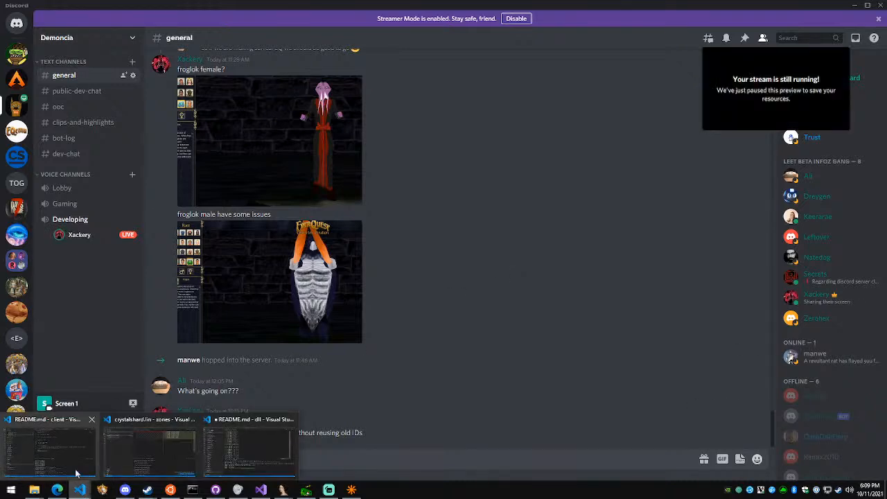
click(10, 472)
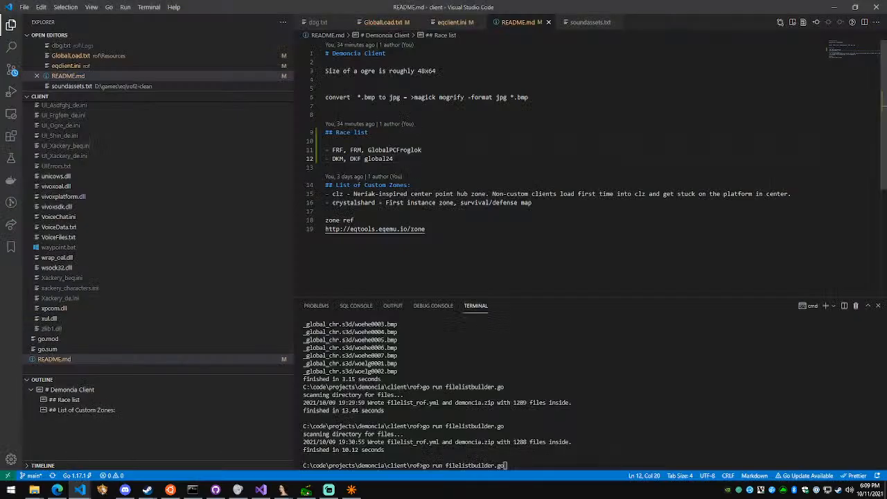
drag(869, 58, 881, 176)
scroll(504, 125, up, 5)
click(505, 187)
scroll(506, 187, up, 10)
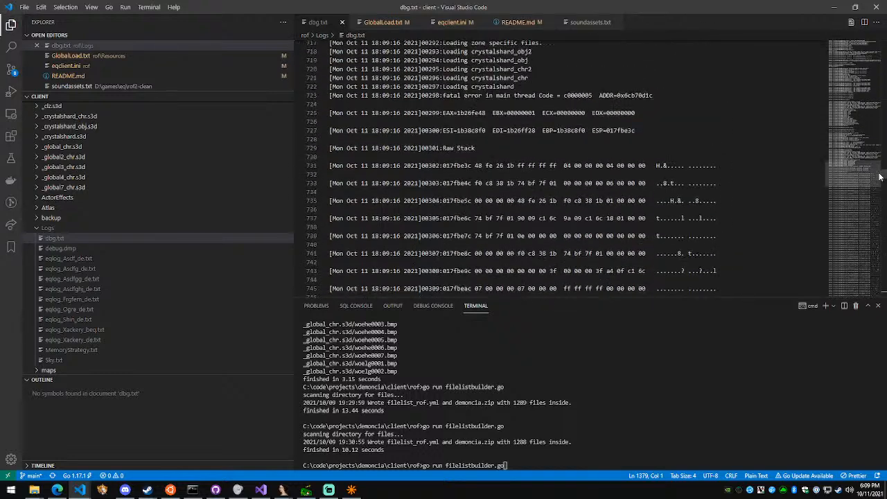
Examine the crystalshard file-loading lines just before the fatal error in dbg.txt
scroll(568, 168, up, 4)
scroll(569, 169, up, 4)
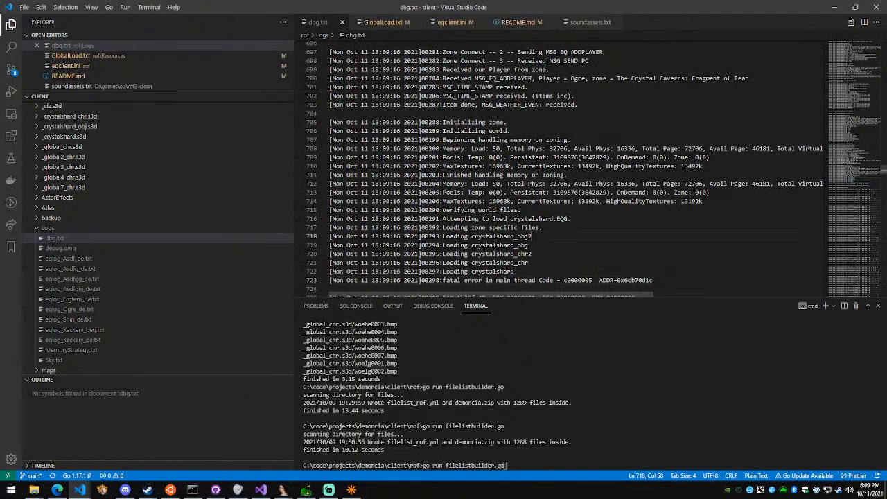
scroll(568, 169, down, 2)
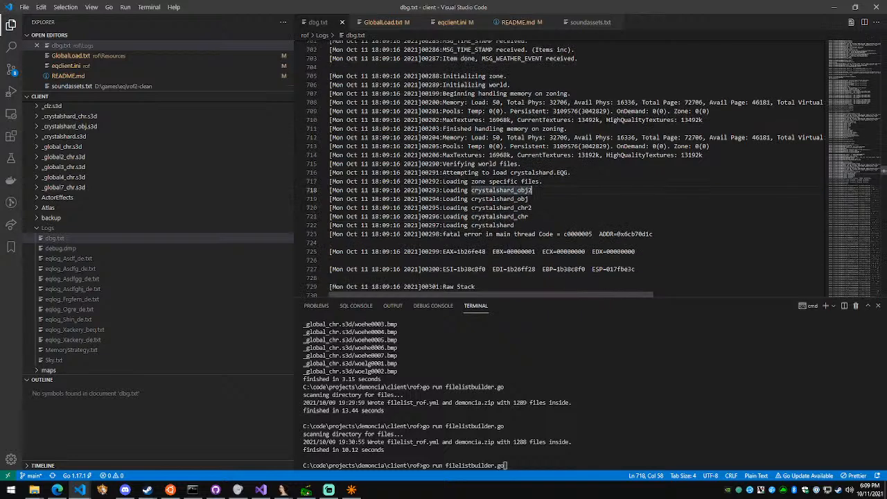
click(526, 234)
click(519, 225)
drag(514, 225, 464, 189)
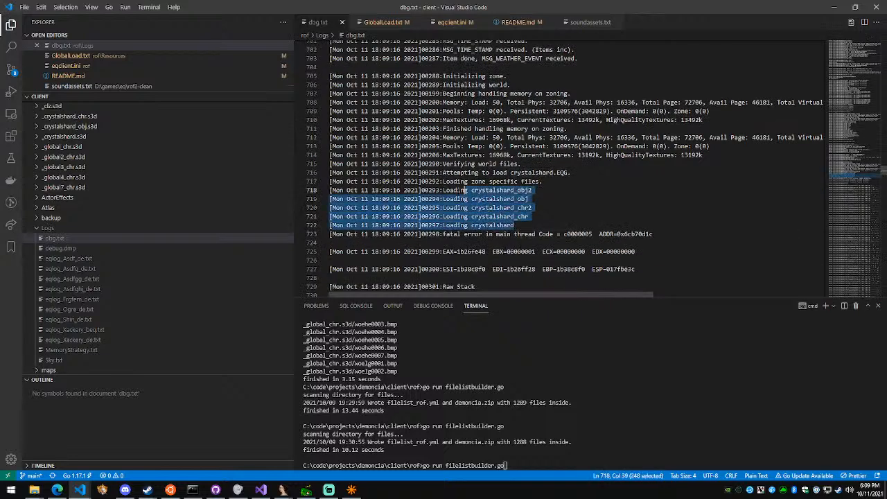
click(570, 173)
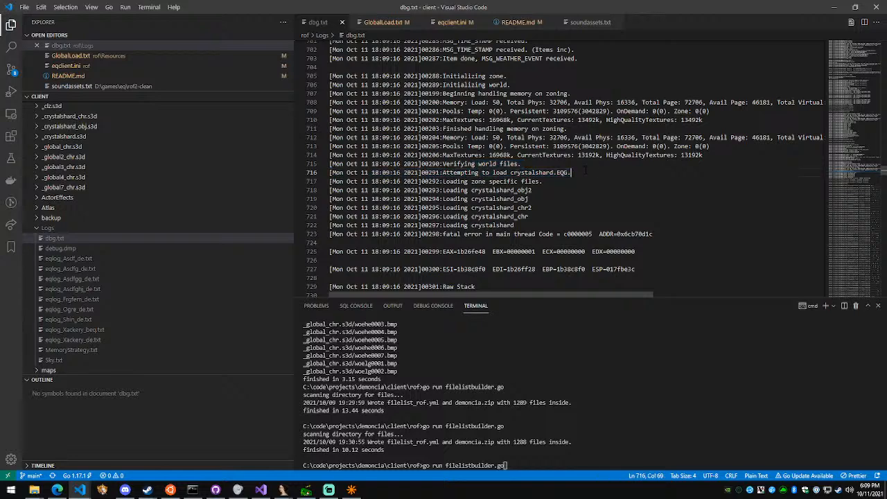
scroll(586, 173, down, 2)
scroll(585, 172, up, 2)
Switch to the rof client folder in File Explorer and delete crystalshard.sql
mouse_move(34, 490)
click(48, 426)
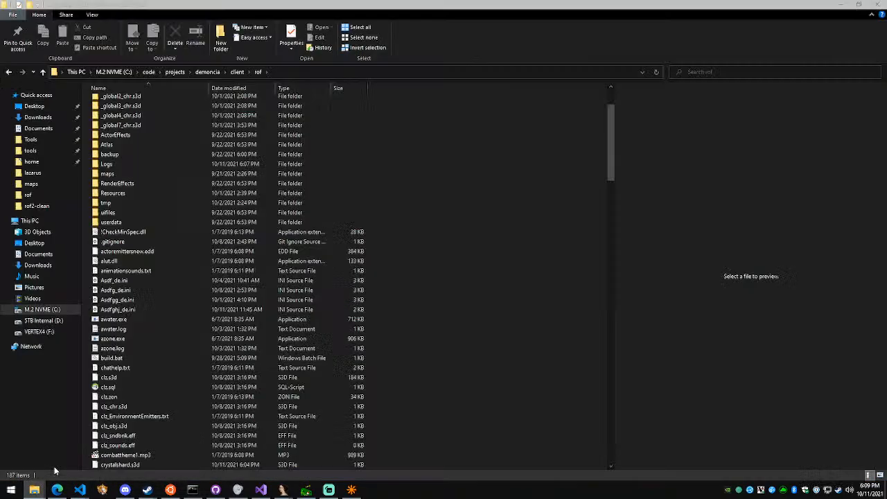
key(c)
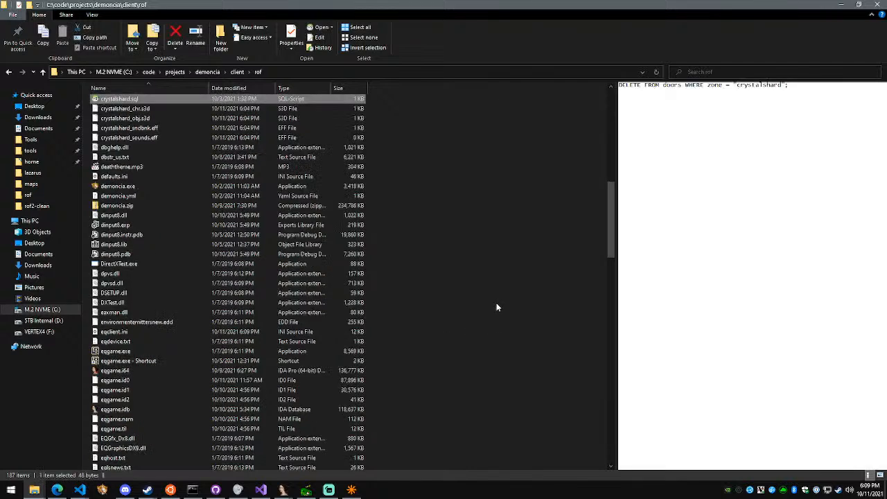
scroll(455, 269, up, 5)
key(Delete)
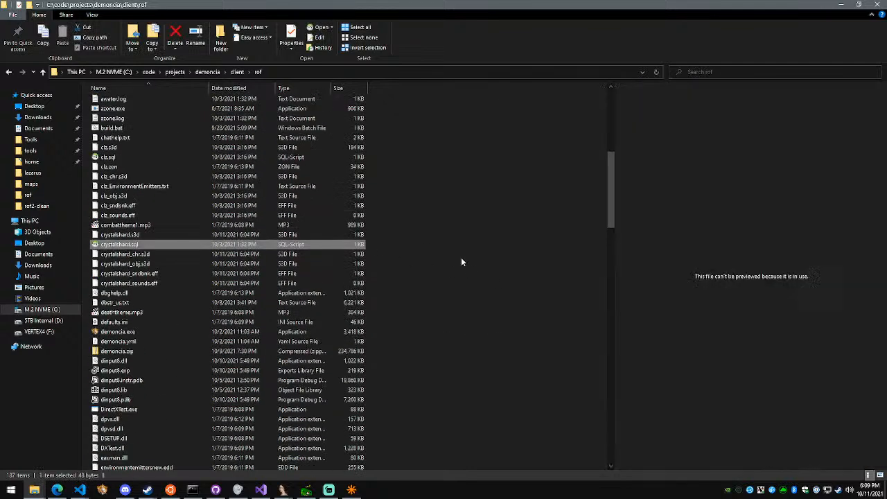
Go through the crystalshard .s3d and .eff files in the rof folder, checking their sizes and dates
click(233, 238)
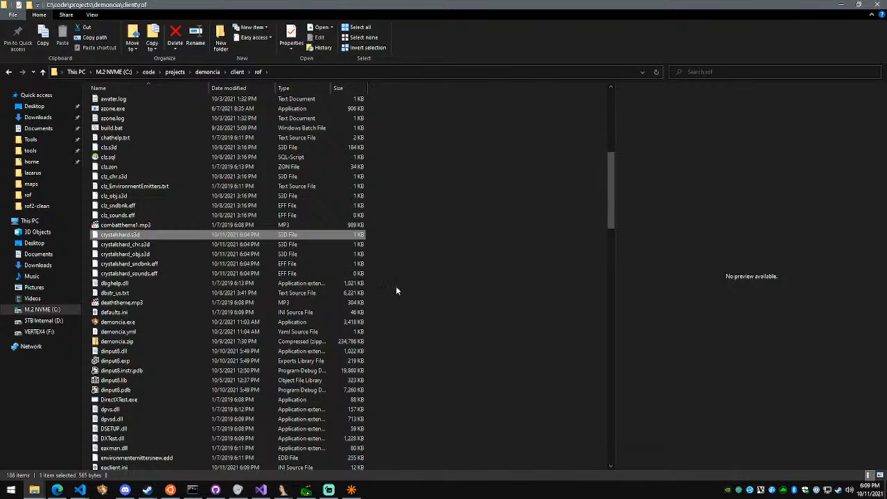
key(Down)
key(Down)
key(Down)
key(Down)
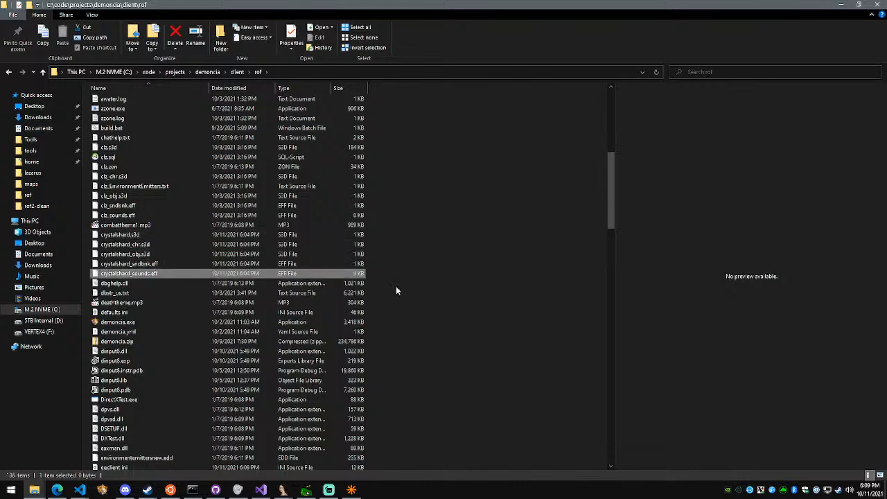
key(Up)
key(Up)
key(Up)
key(Up)
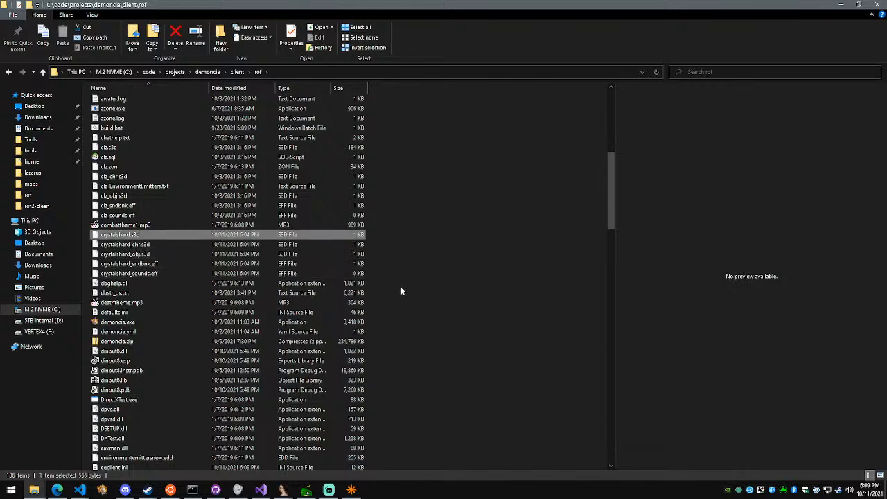
Relaunch the EverQuest client, pass its intro screens and log in with the station password
key(alt+Tab)
click(102, 490)
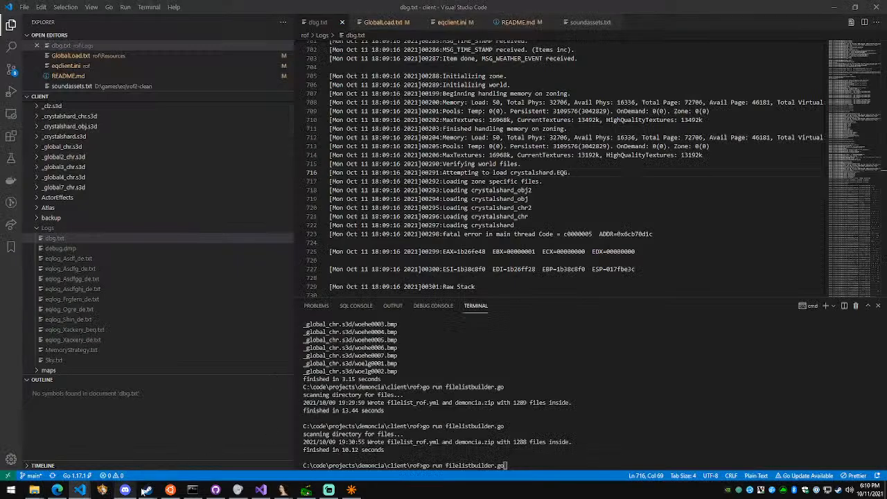
click(526, 347)
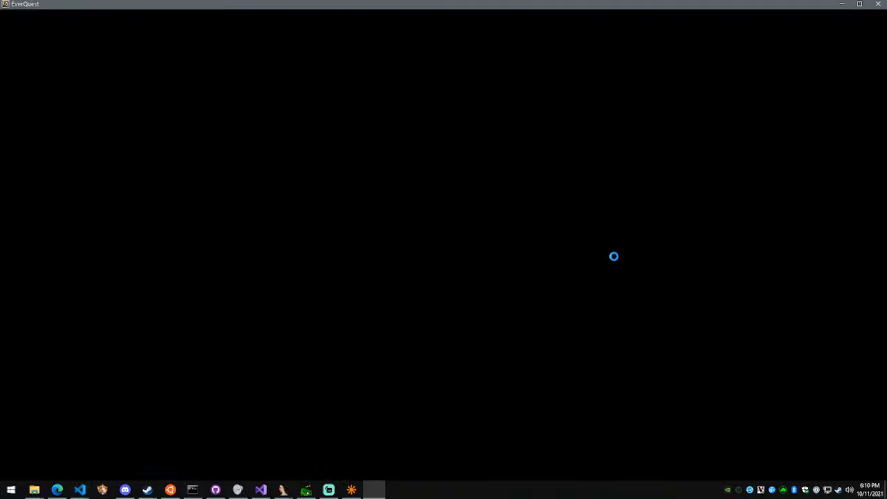
click(509, 340)
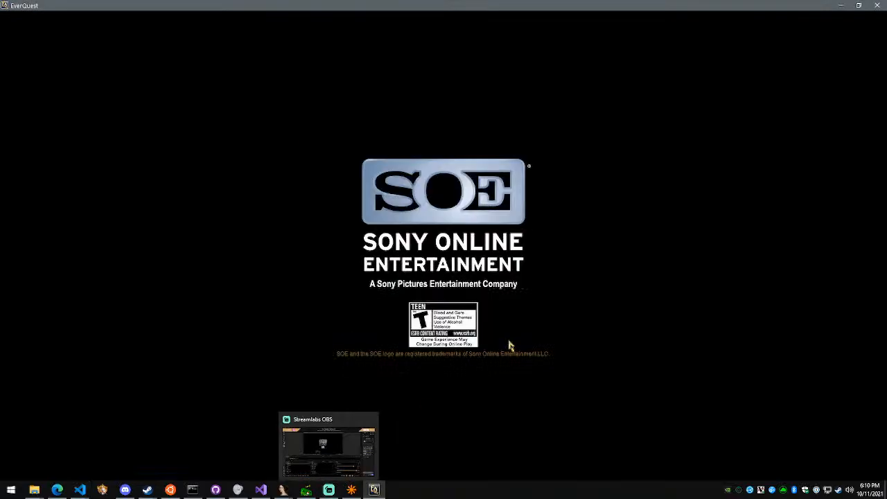
click(508, 342)
click(467, 225)
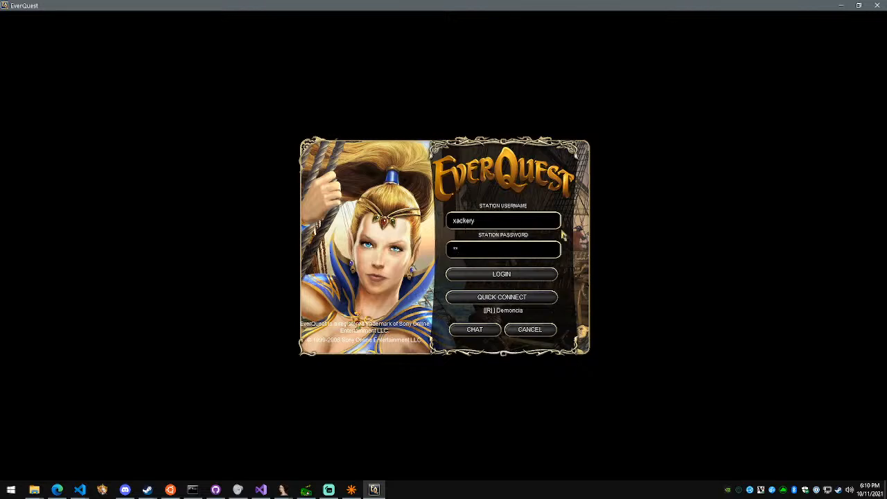
key(Return)
Choose Demoncia in the server list and start playing on that server
scroll(523, 218, down, 15)
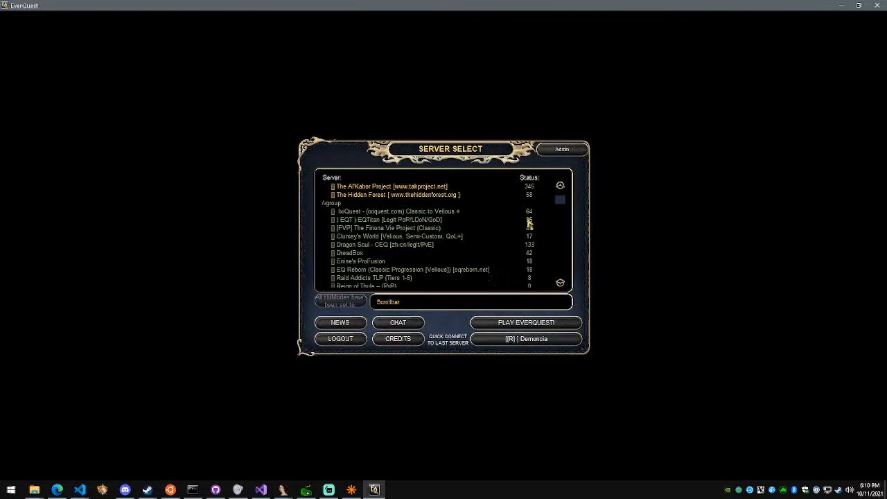
scroll(523, 218, down, 5)
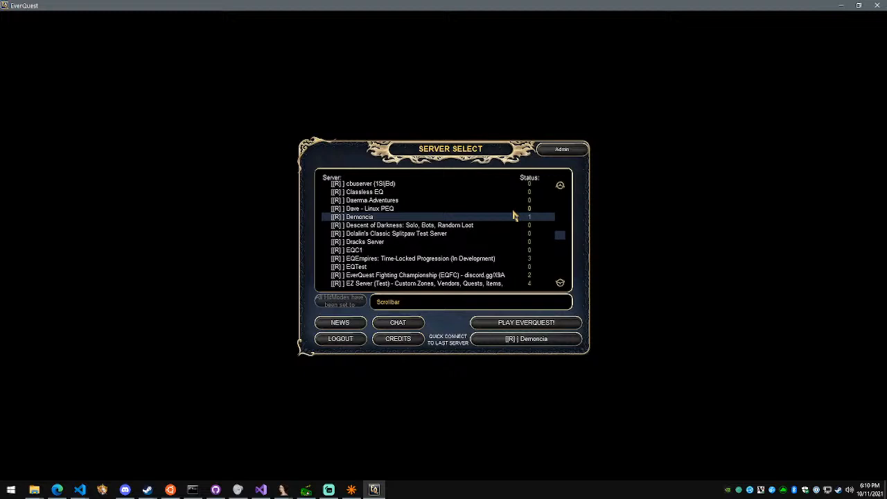
click(537, 322)
Check the Demoncia general channel in Discord, and bring up the dll project's README.md in Visual Studio Code
click(125, 489)
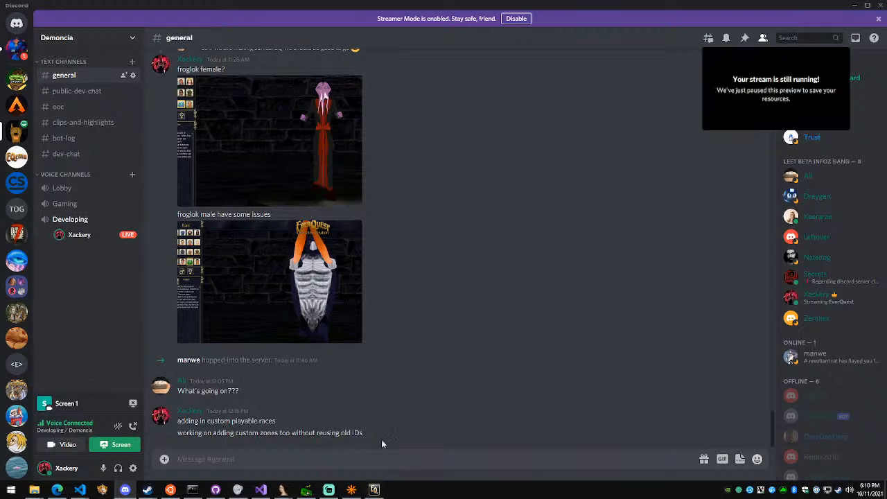
mouse_move(334, 490)
mouse_move(79, 489)
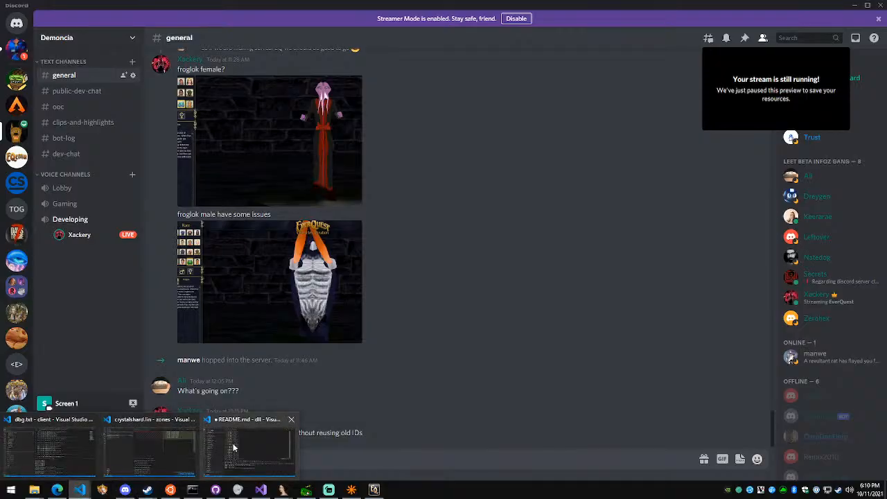
click(234, 449)
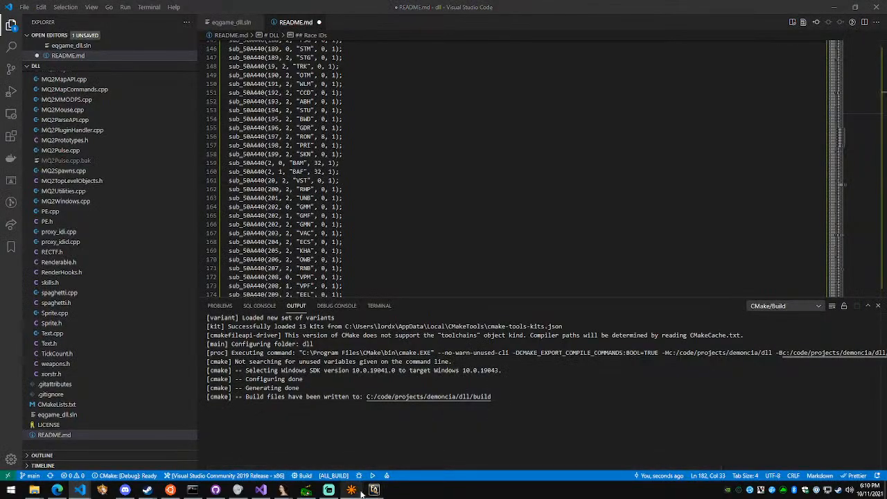
Check the Streamlabs OBS dashboard, return to the EverQuest client, try entering the world with Ogre, and close the crash dialog
mouse_move(372, 491)
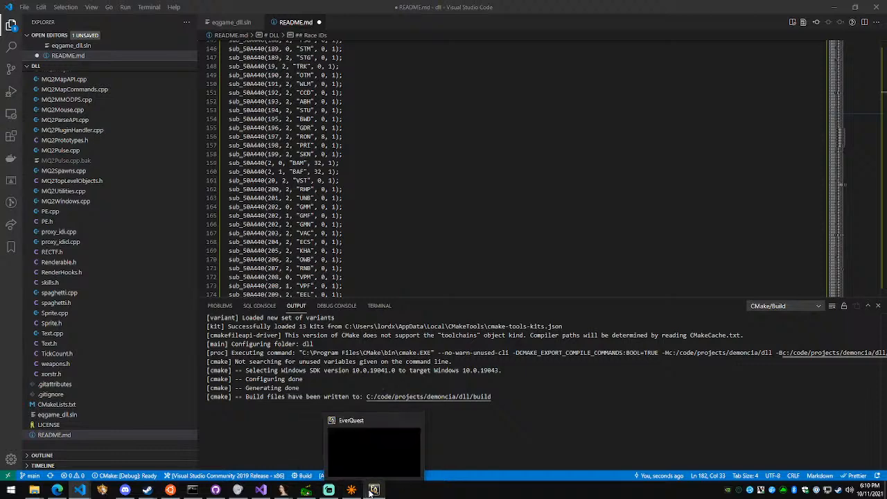
click(330, 490)
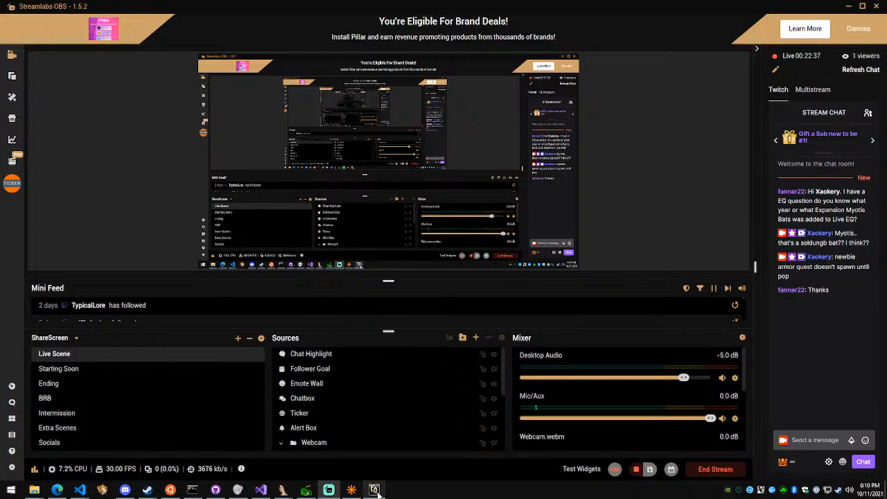
mouse_move(376, 492)
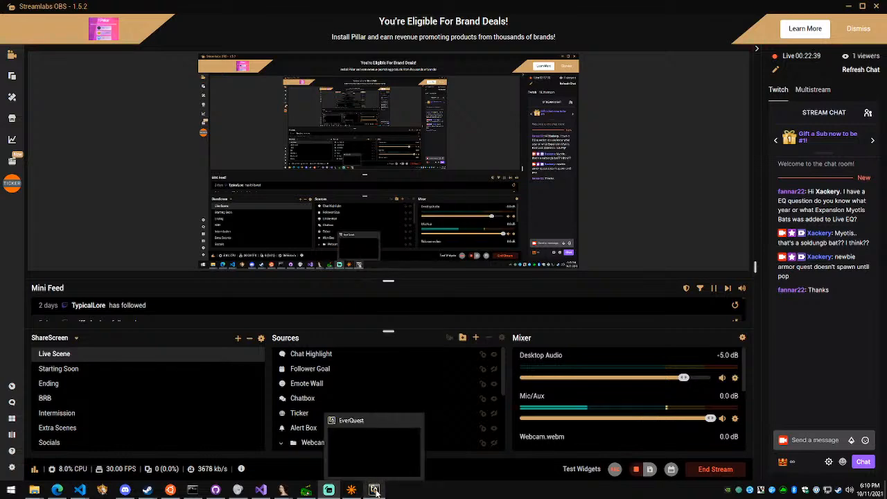
click(374, 490)
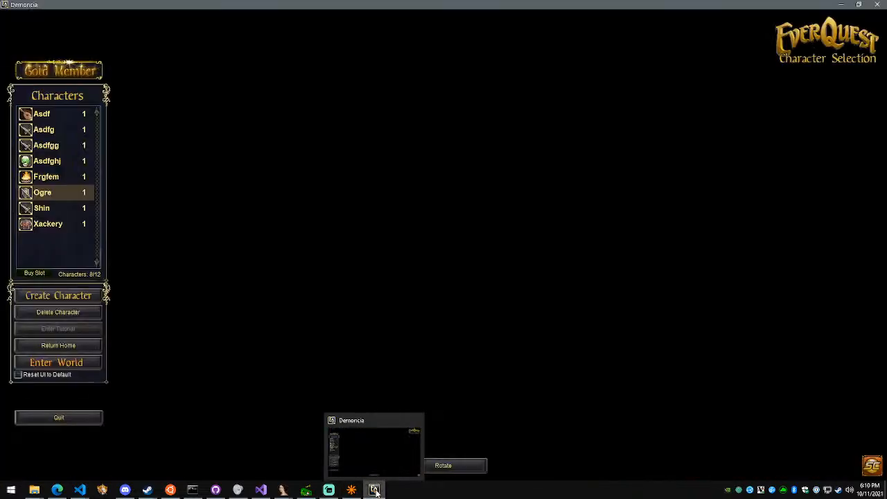
click(374, 489)
click(374, 490)
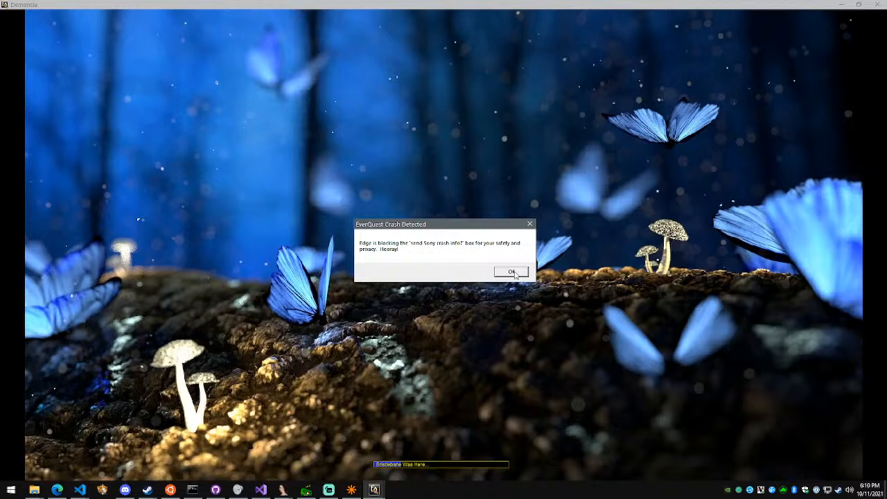
click(513, 273)
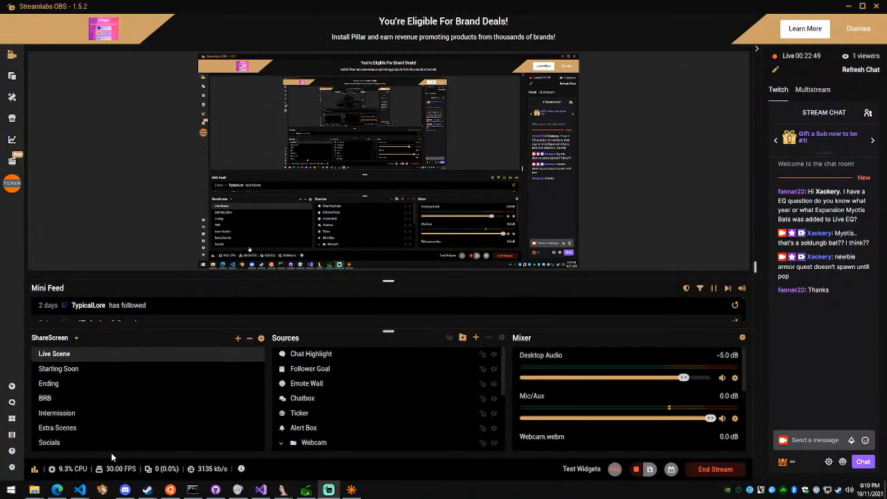
Switch to OpenZone and import the Quake 3 map crystalshard.bsp from the library's textures/quake3/maps folder into the crystalshard scene
mouse_move(80, 489)
click(255, 450)
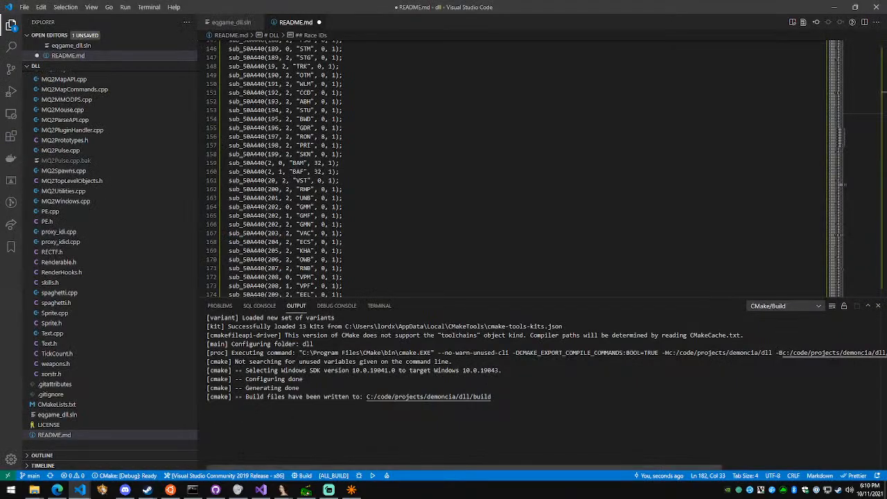
click(312, 492)
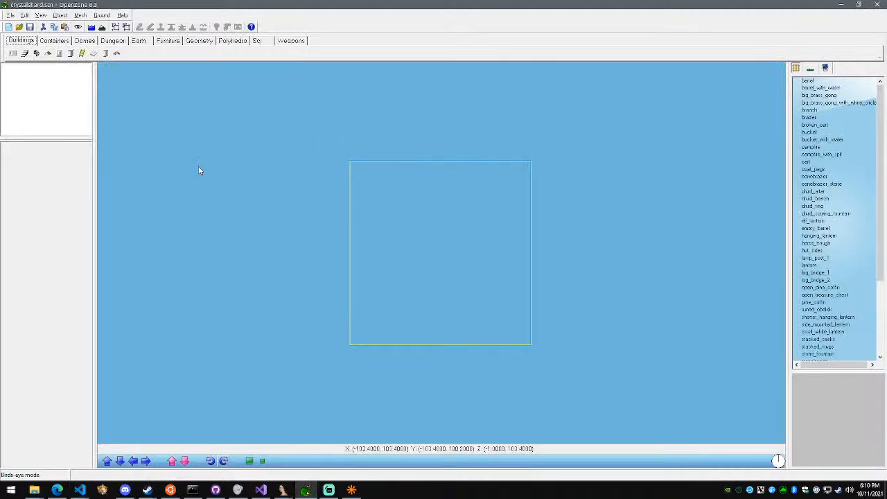
click(10, 14)
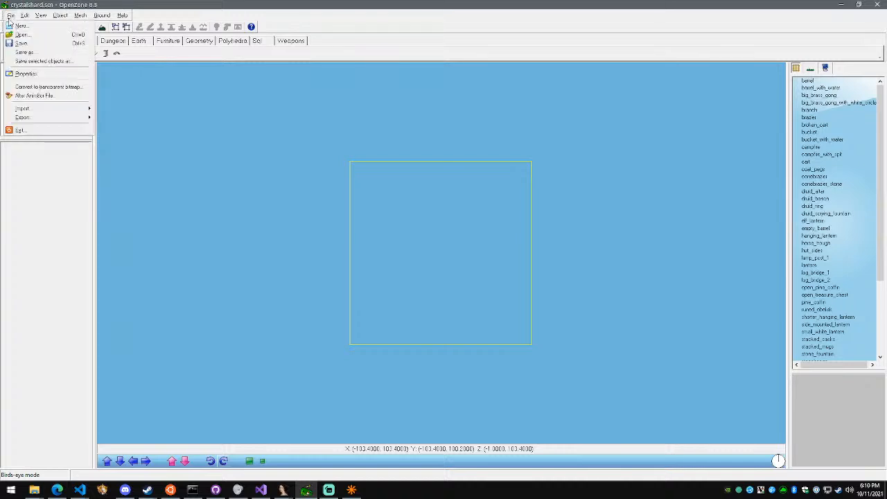
mouse_move(32, 109)
click(158, 147)
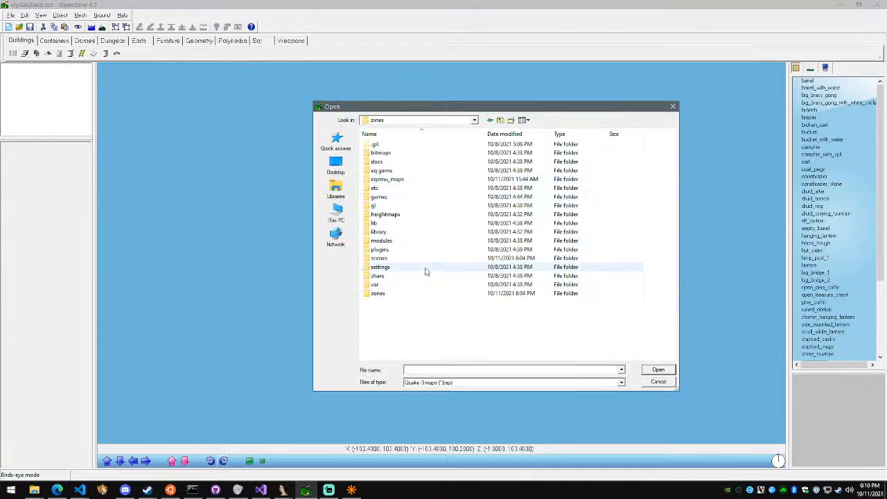
double_click(400, 232)
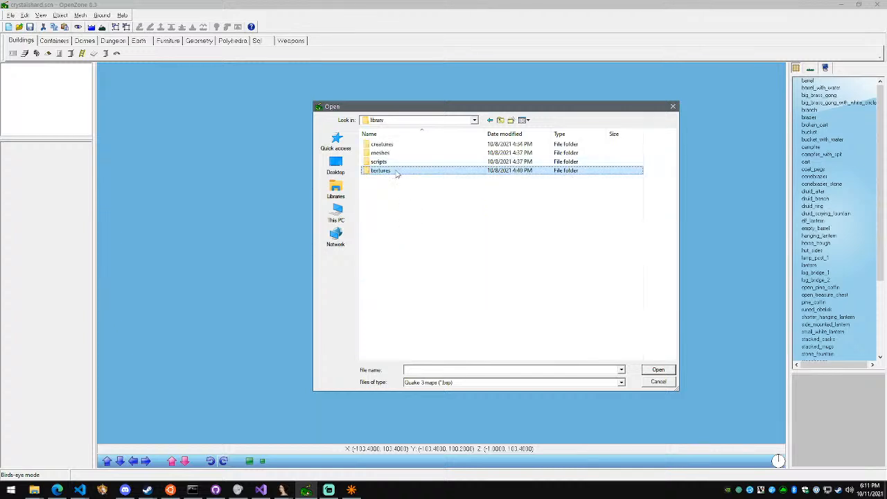
double_click(400, 170)
double_click(395, 172)
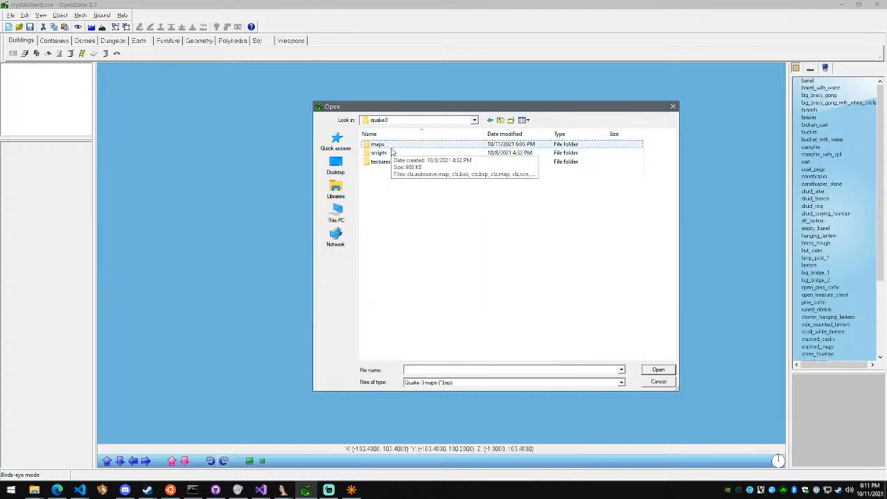
double_click(392, 147)
click(392, 153)
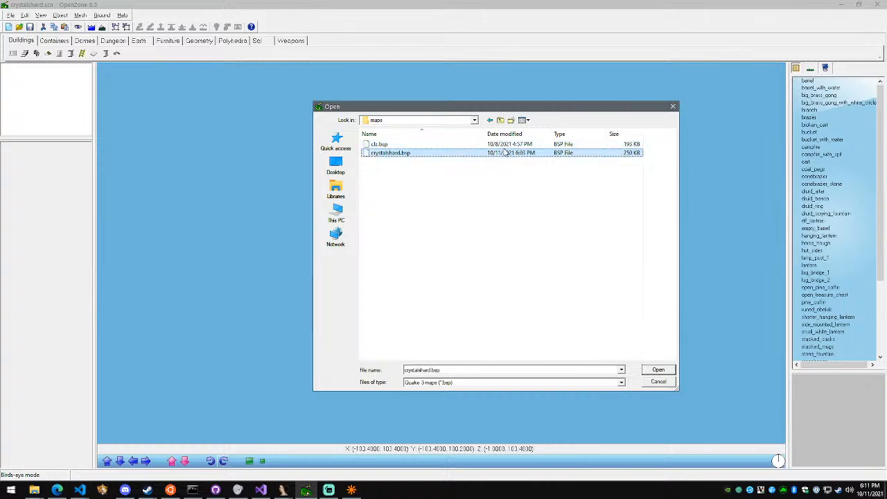
click(661, 370)
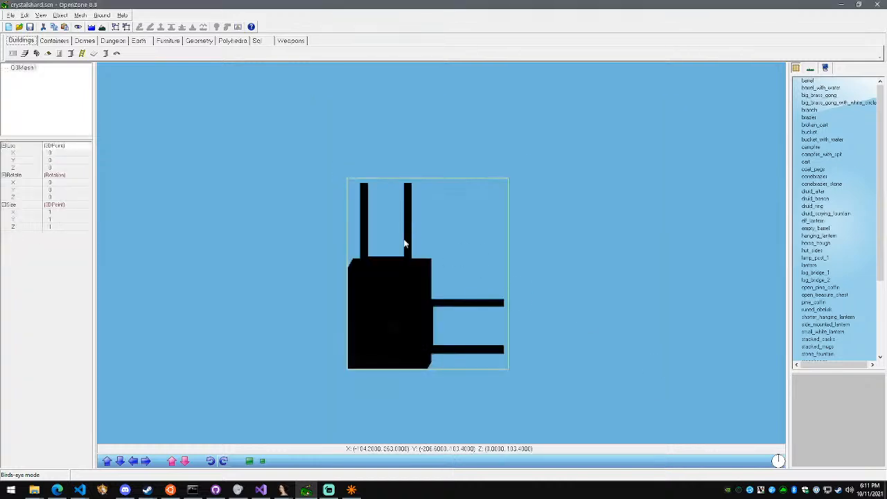
Export the crystalshard scene to .S3D under the zone name crystalshard, accepting the dialogs
click(11, 15)
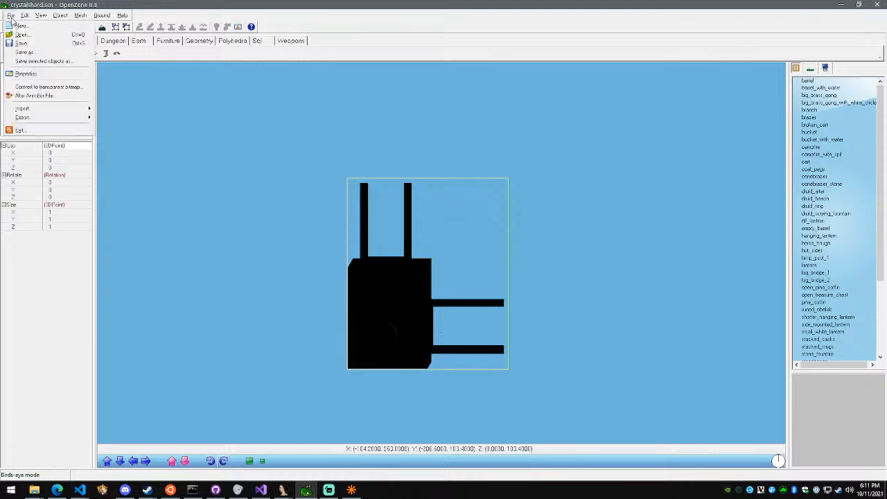
mouse_move(28, 117)
click(139, 120)
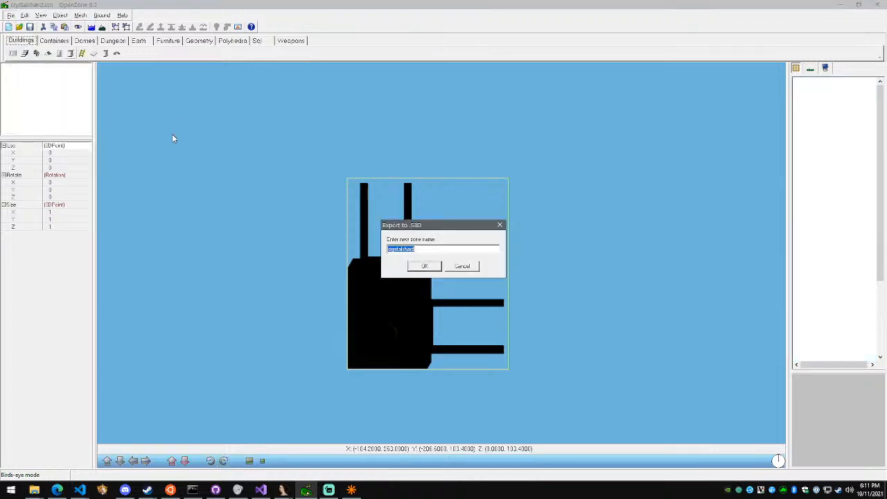
click(420, 269)
click(473, 270)
click(473, 286)
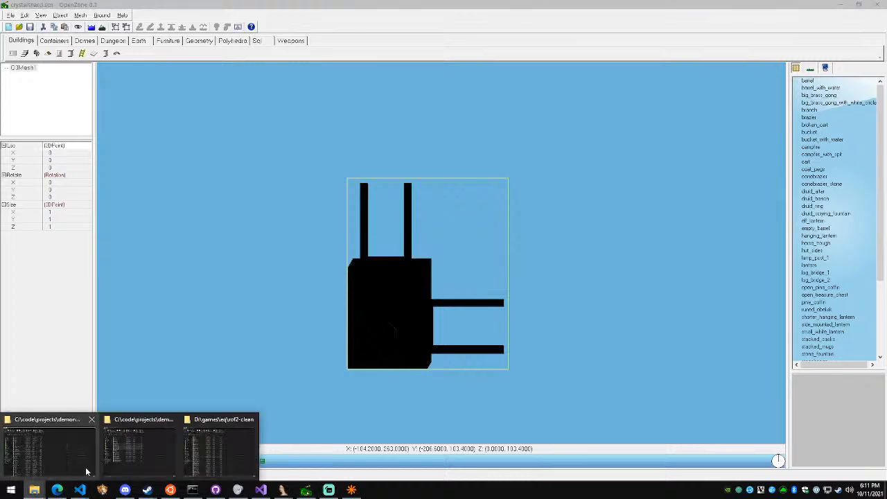
Copy the five exported crystalshard .s3d and .eff files from the zones folder into client\rof, replacing the existing ones
click(163, 461)
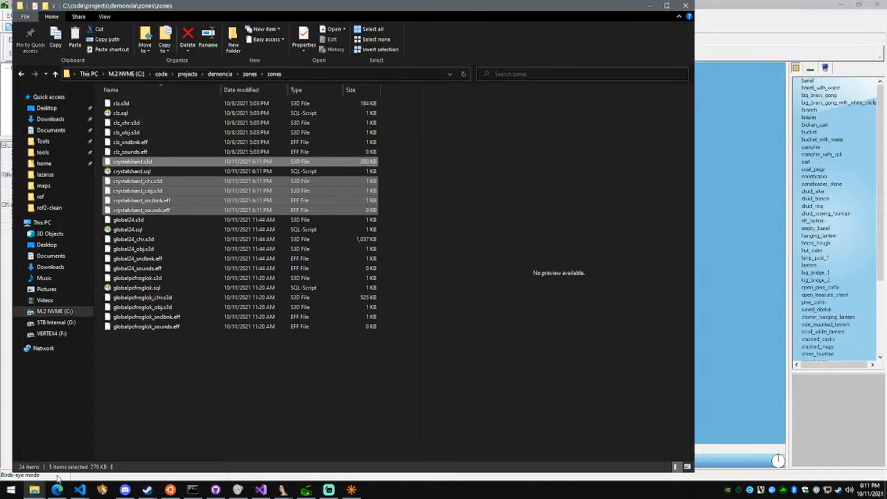
click(34, 489)
click(41, 464)
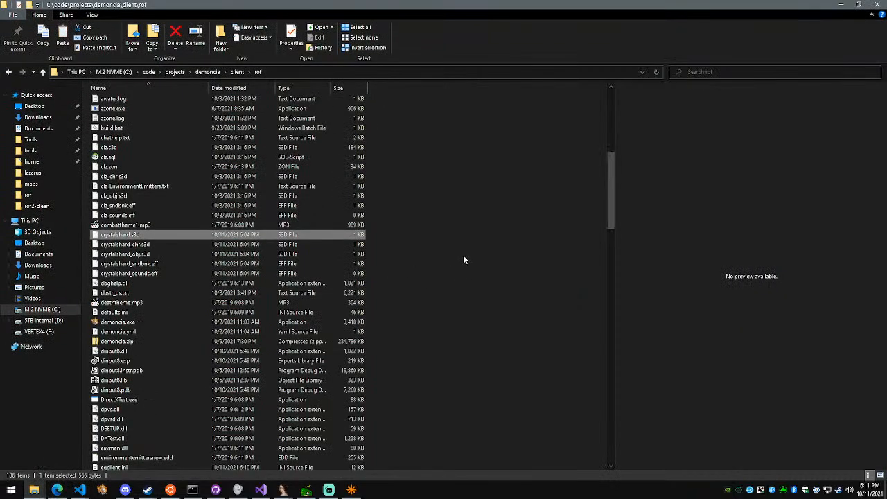
key(ctrl+v)
click(443, 170)
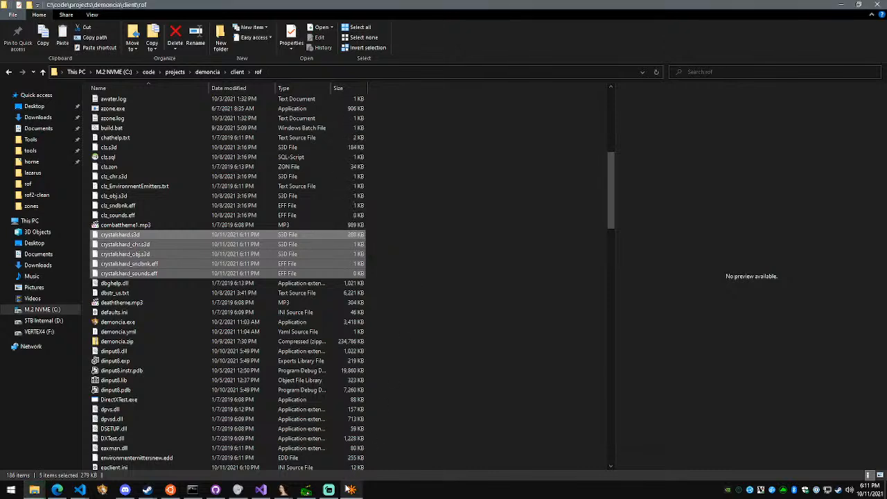
Start the game through the Demoncia launcher, get past the EverQuest intro screens, and log in with the station username and password
click(103, 489)
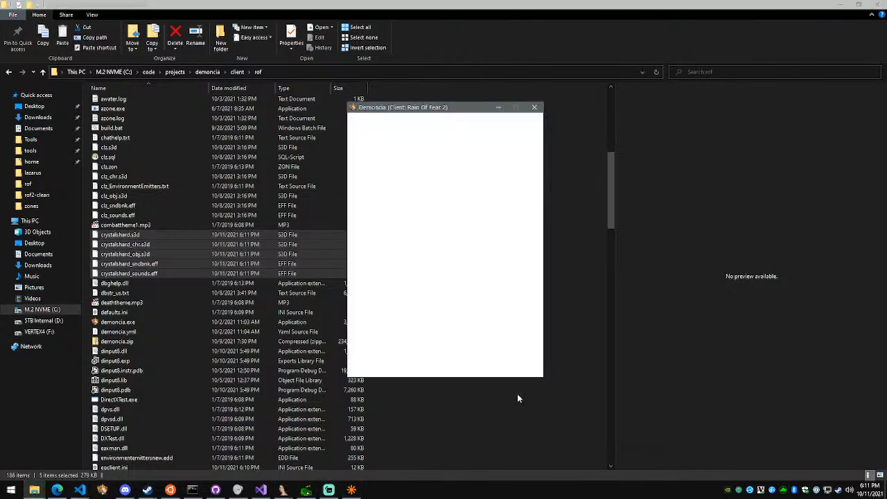
click(525, 344)
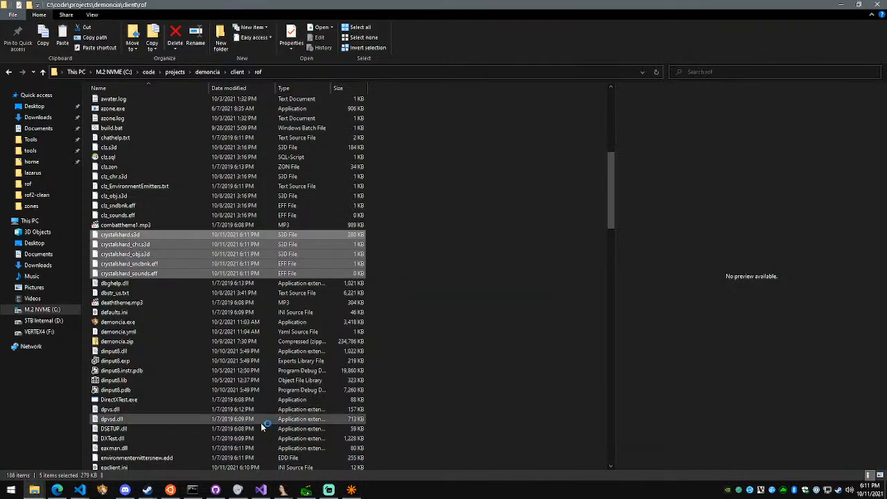
mouse_move(82, 489)
click(250, 449)
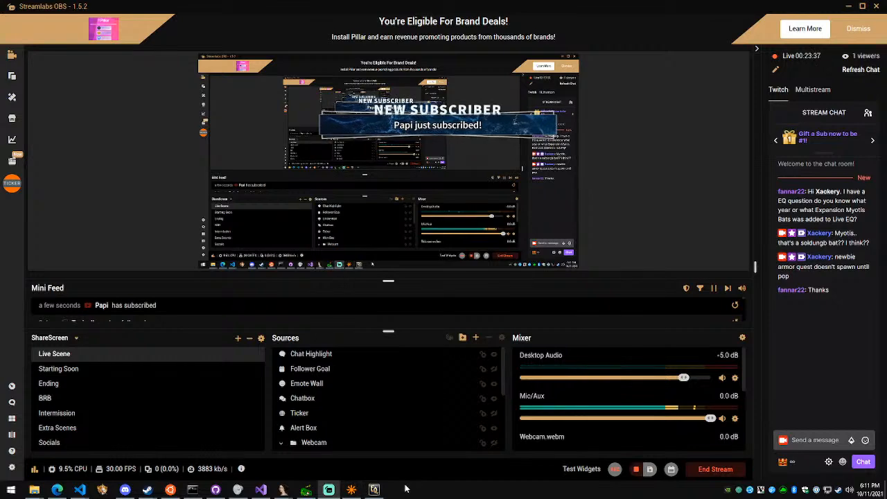
mouse_move(375, 491)
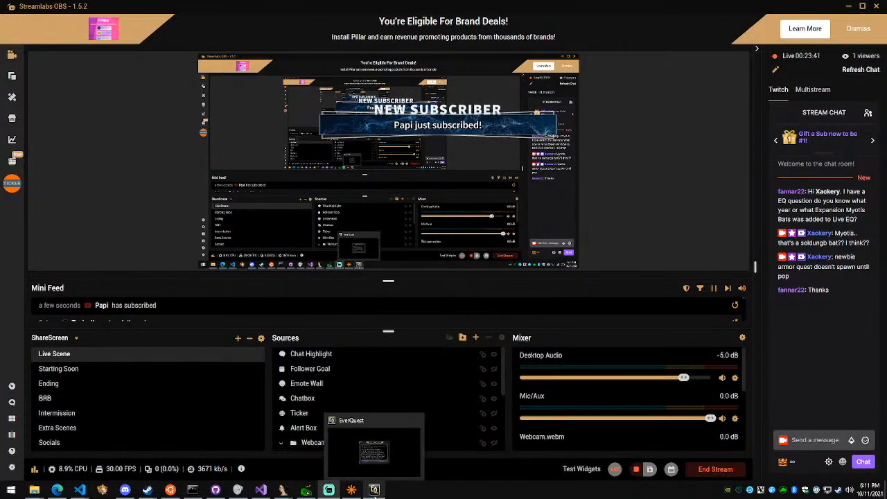
click(374, 490)
click(516, 336)
click(474, 218)
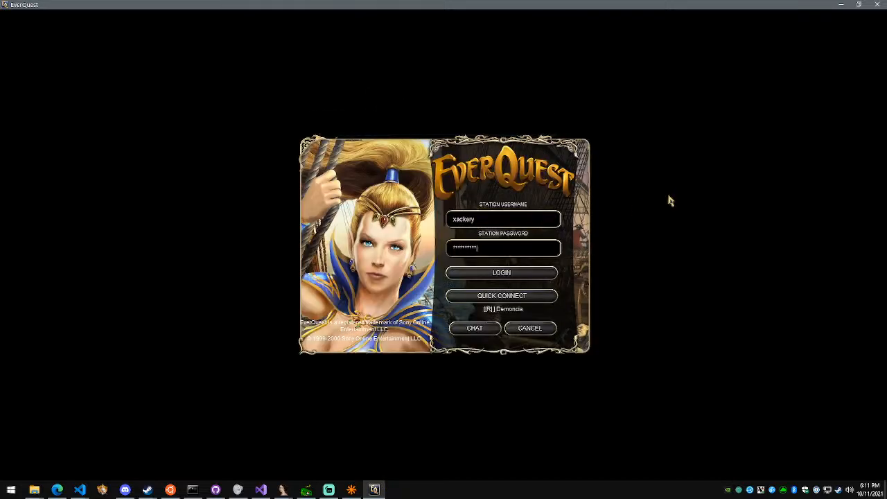
key(Return)
Find Demoncia in the server list and connect to it
scroll(469, 224, down, 8)
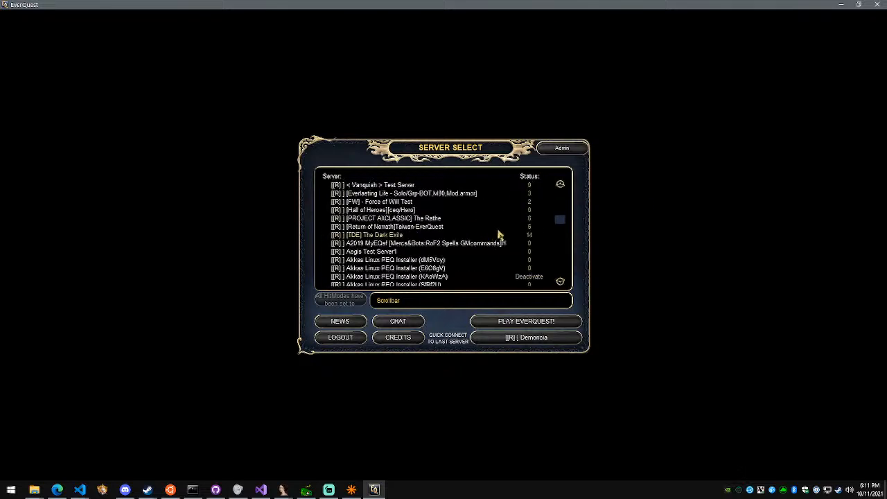
scroll(496, 234, down, 5)
click(530, 320)
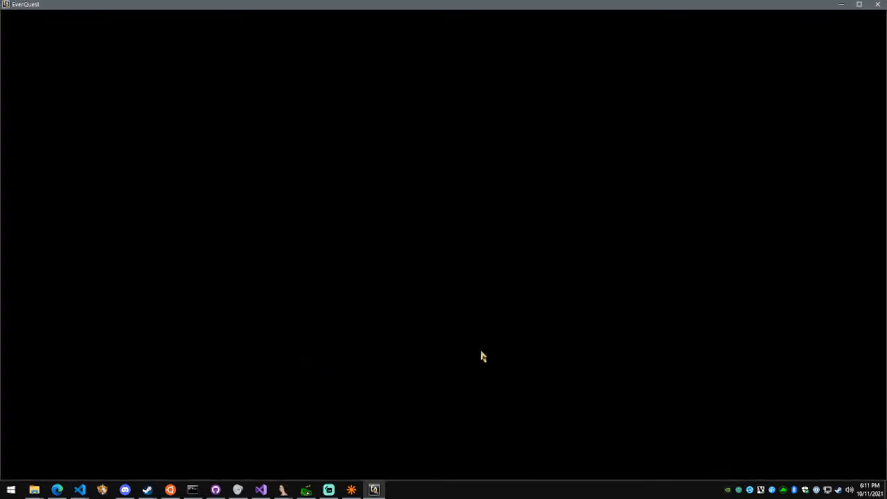
Check Streamlabs OBS and the crystalshard map editor, return to the EverQuest client, and enter the world with Ogre
click(329, 488)
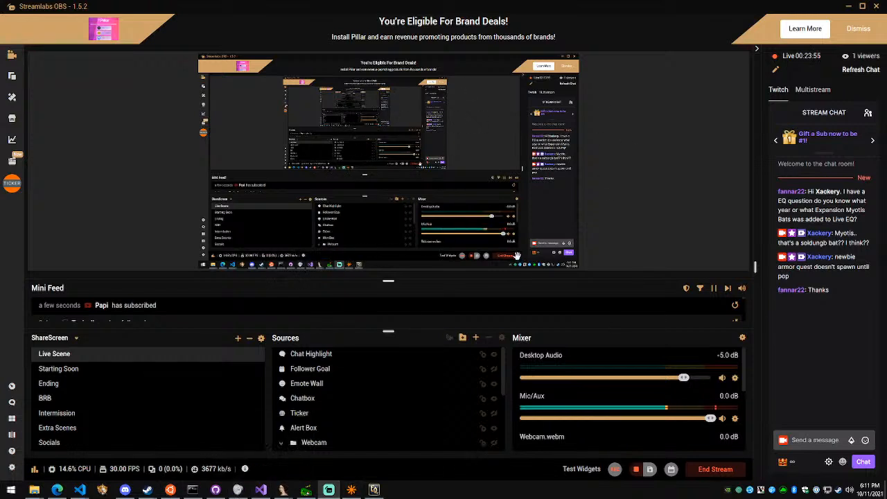
click(352, 490)
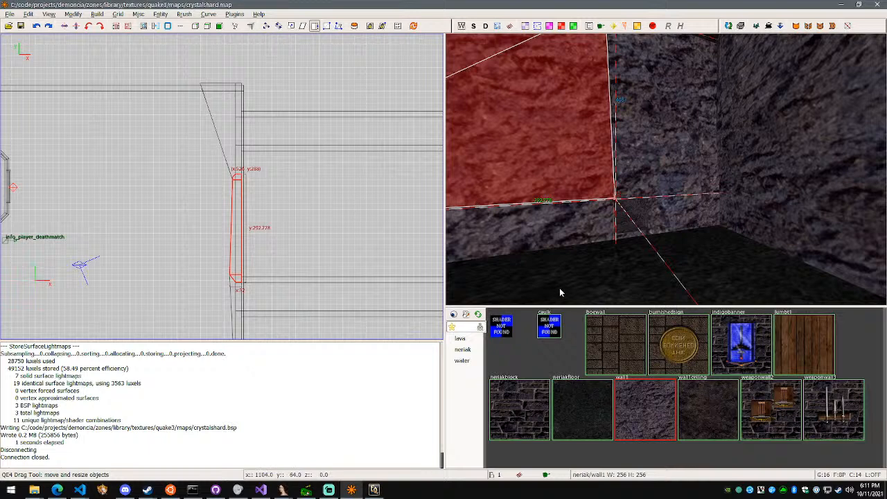
click(384, 493)
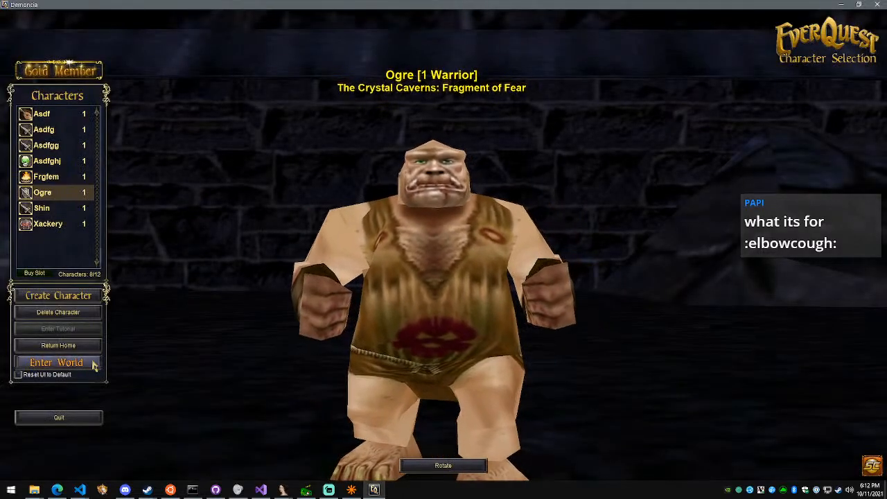
Switch to the crystalshard.map editor and fly through its 3D view to review the cavern walls and the stone building
key(alt+Tab)
right_click(544, 236)
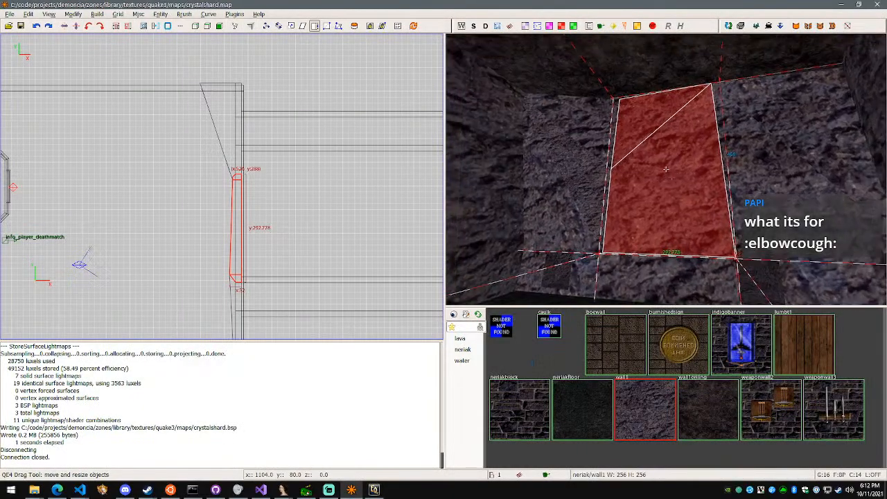
key(d)
key(w)
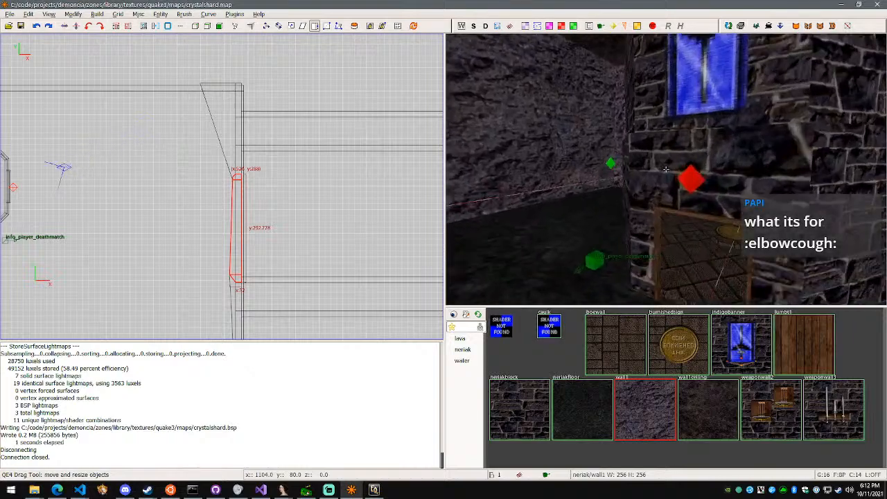
key(w)
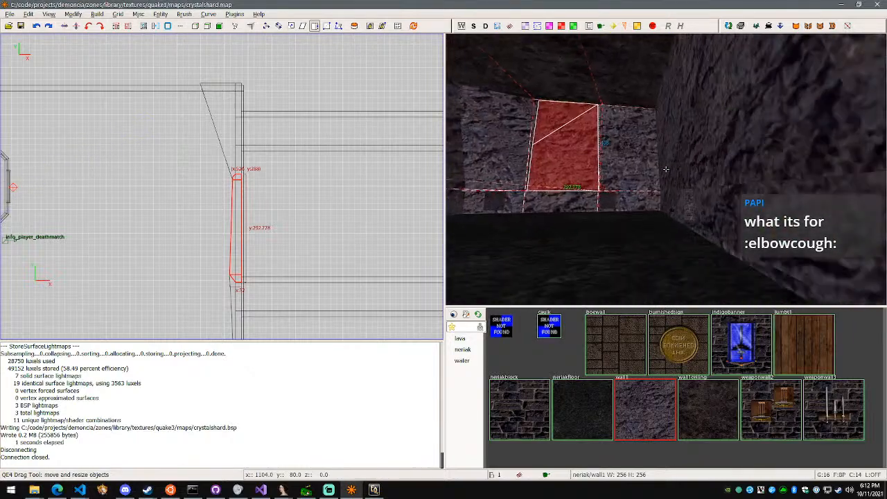
Switch back to the EverQuest client and walk Ogre around the green-lit stone building to check its walls and doorways
click(377, 490)
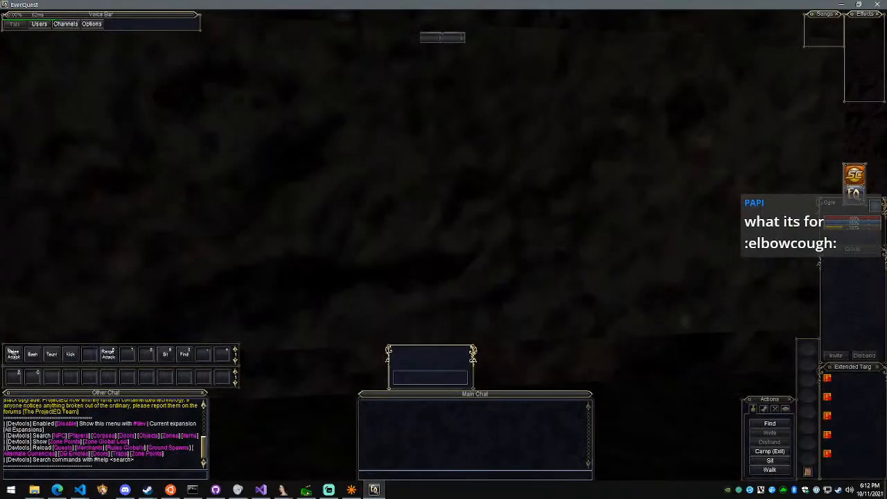
scroll(480, 328, down, 5)
key(d)
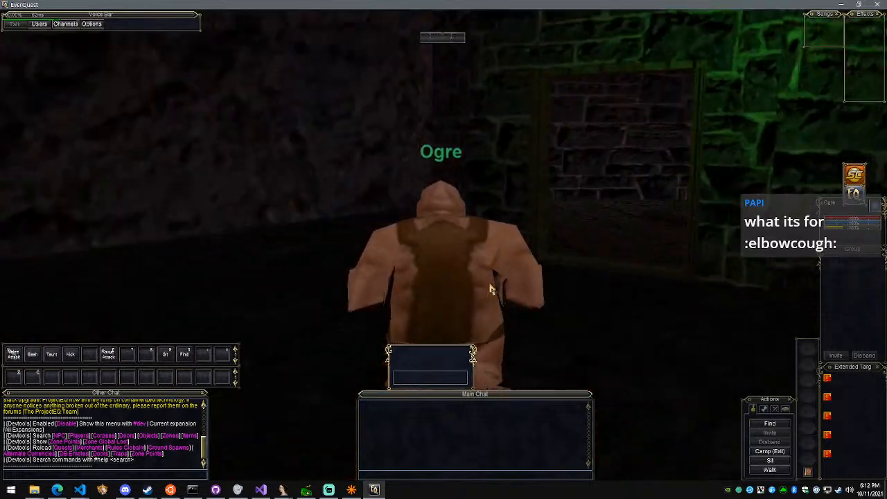
right_drag(491, 289, 596, 291)
scroll(491, 289, up, 5)
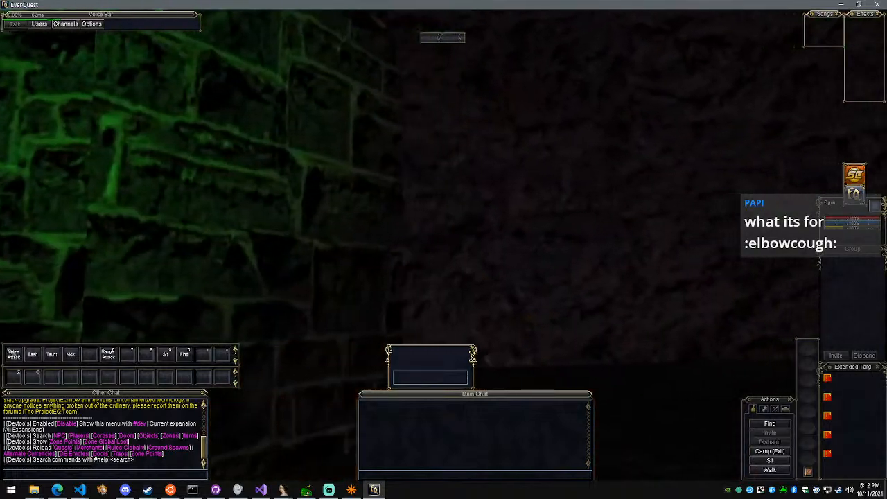
scroll(443, 249, down, 5)
key(w)
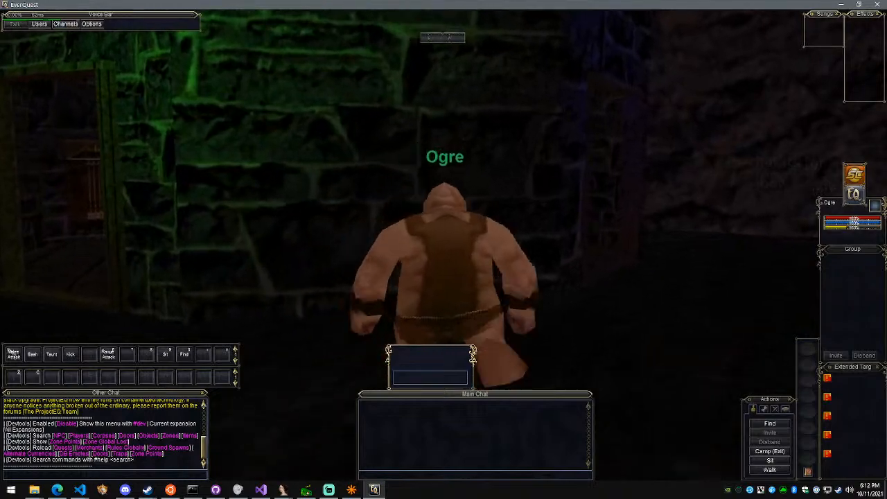
key(w)
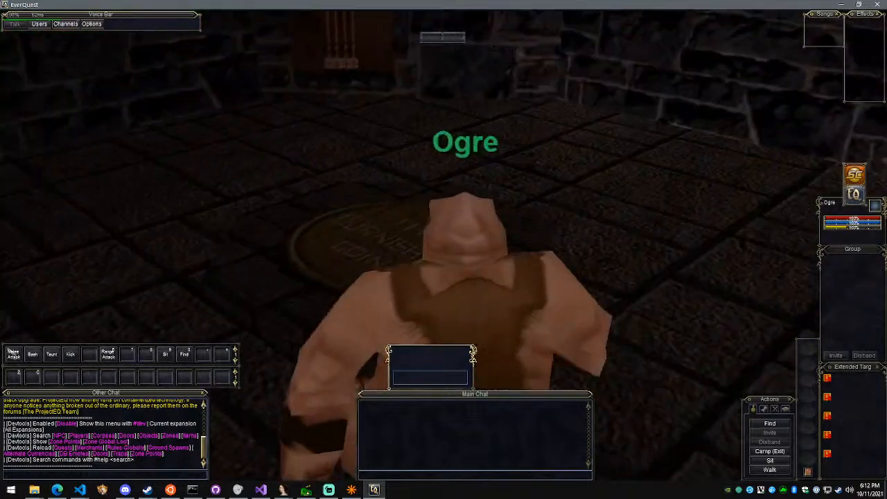
Walk Ogre across the burnished coin floor and out the far doorway to check the surrounding cavern walls
right_drag(499, 277, 443, 270)
right_drag(522, 257, 478, 243)
key(w)
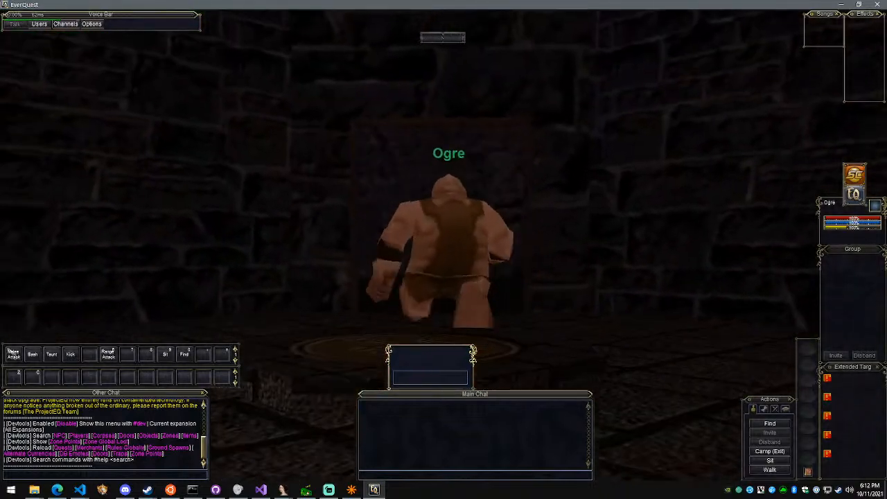
key(w)
key(w)
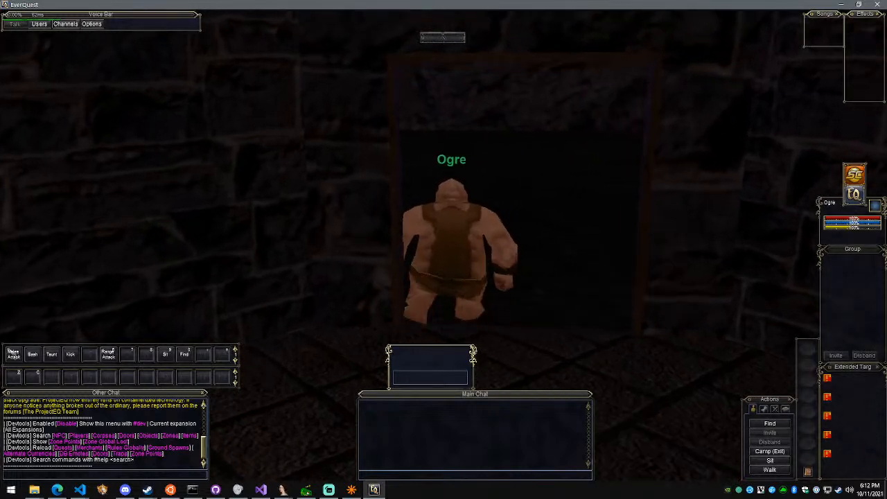
key(w)
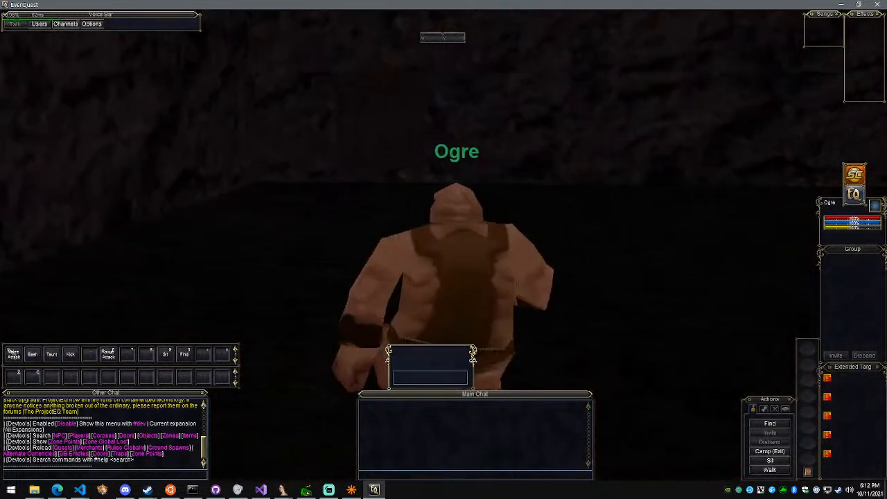
key(w)
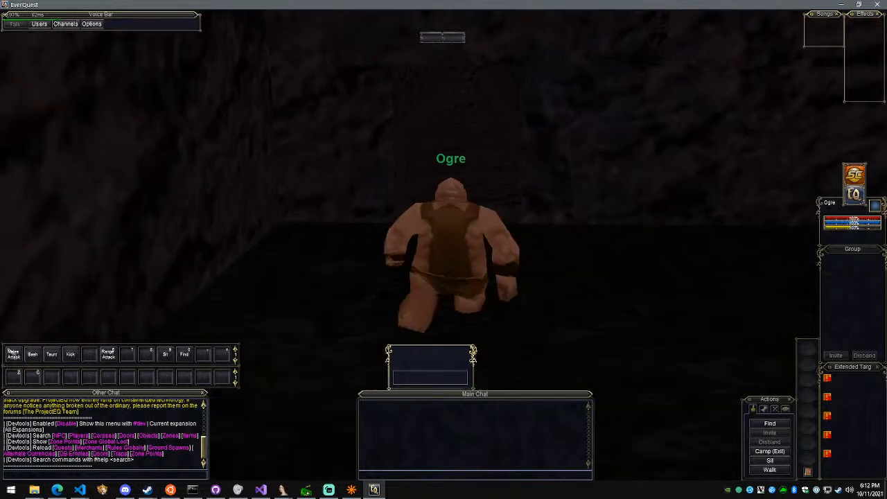
key(w)
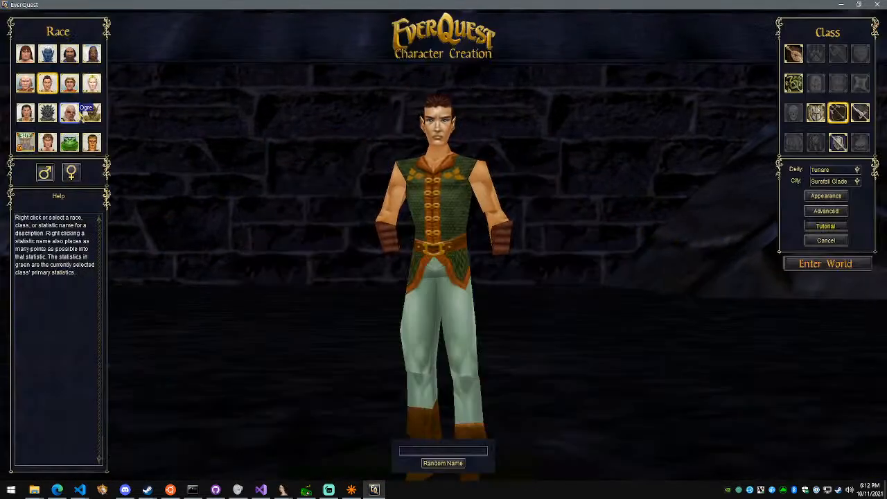
Create a Gnome character named Babycheck and enter the world with it
click(25, 87)
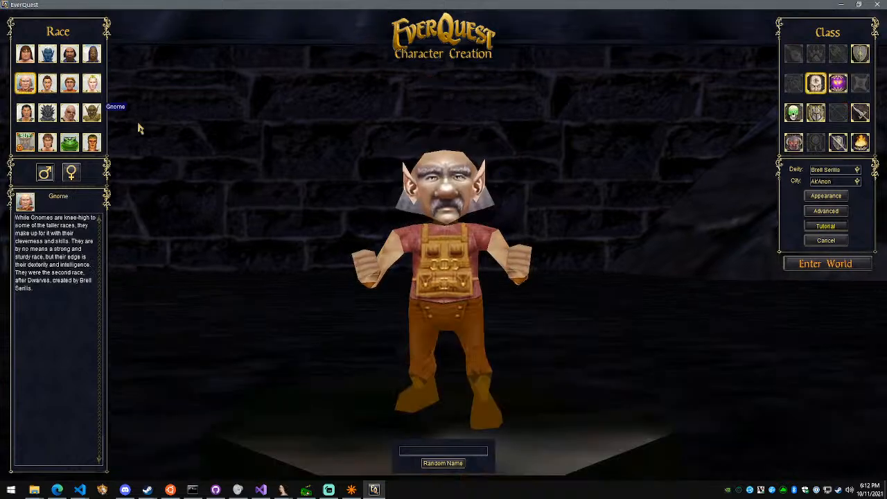
text(B)
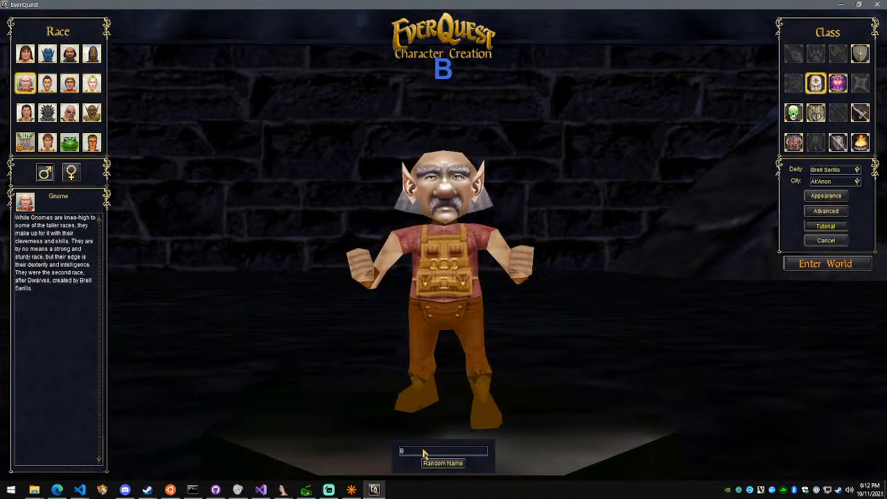
text(abycheck)
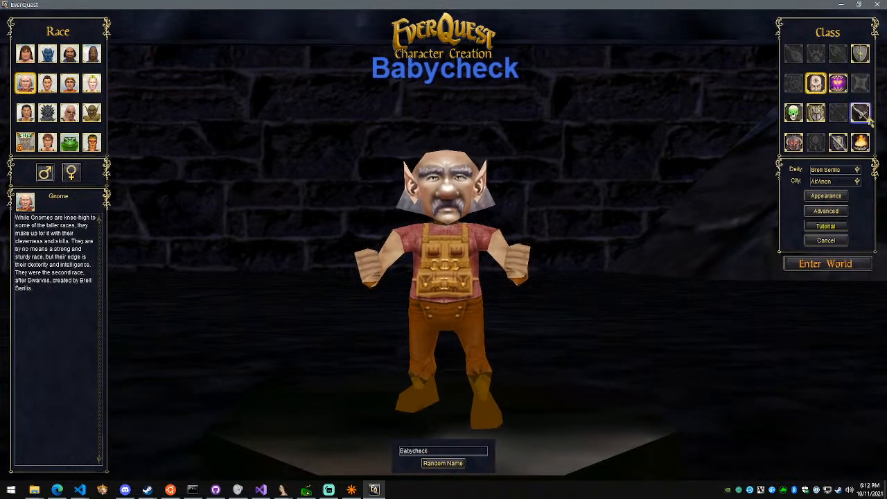
click(830, 264)
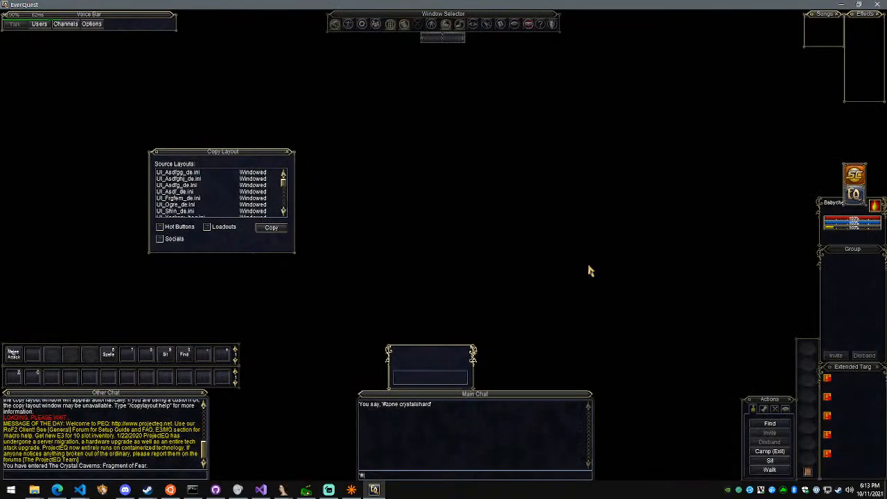
Teleport with #goto 0 0 10 in the crystalshard zone and walk along the cavern to inspect the tunnel walls
text(0 0 1)
key(Return)
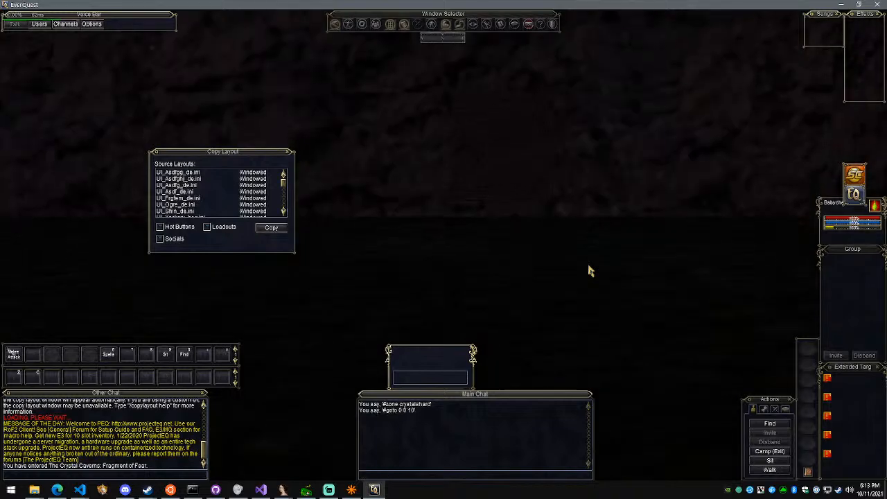
right_drag(552, 254, 565, 222)
key(w)
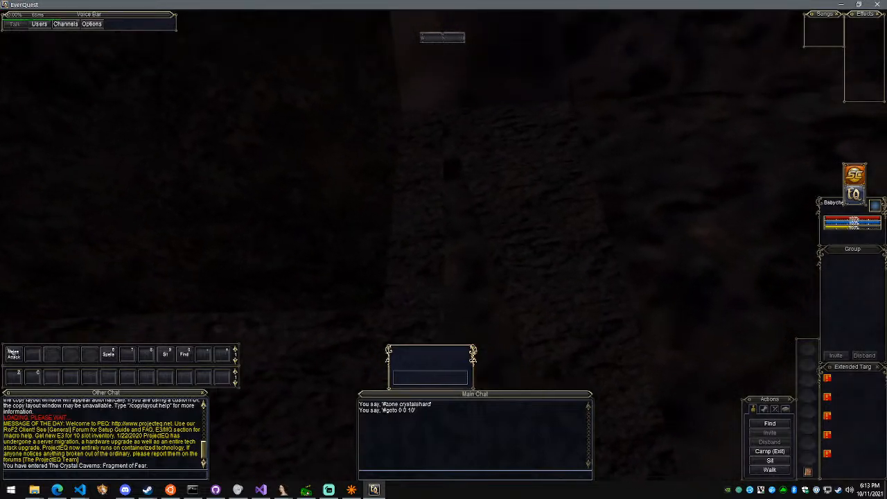
right_drag(499, 211, 637, 294)
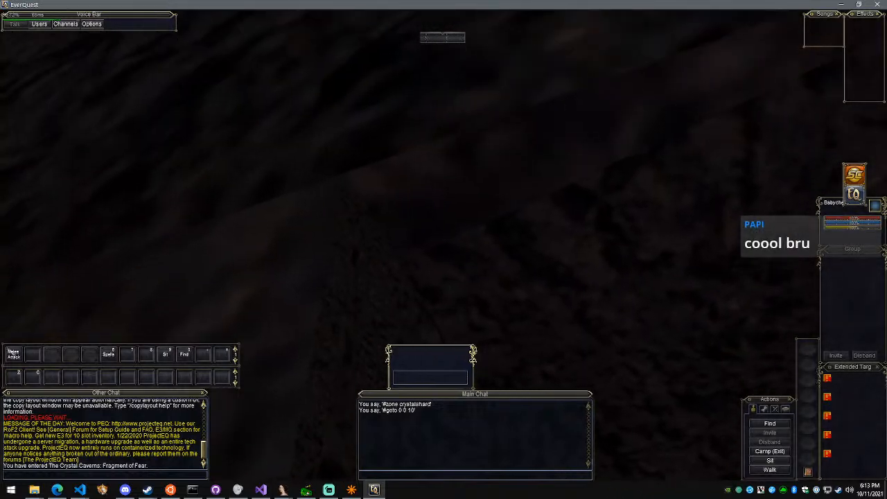
right_drag(444, 243, 431, 239)
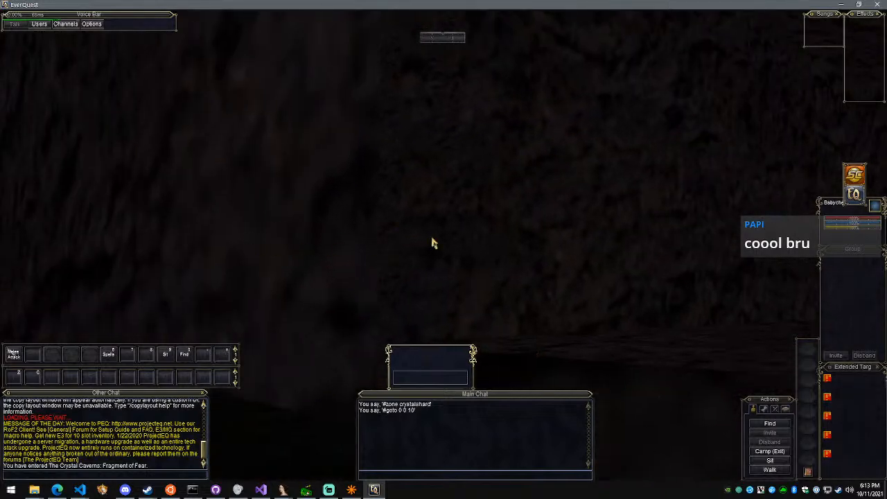
Switch to the crystalshard.map editor and fly its 3D view to the tunnel to examine where its walls meet
click(359, 491)
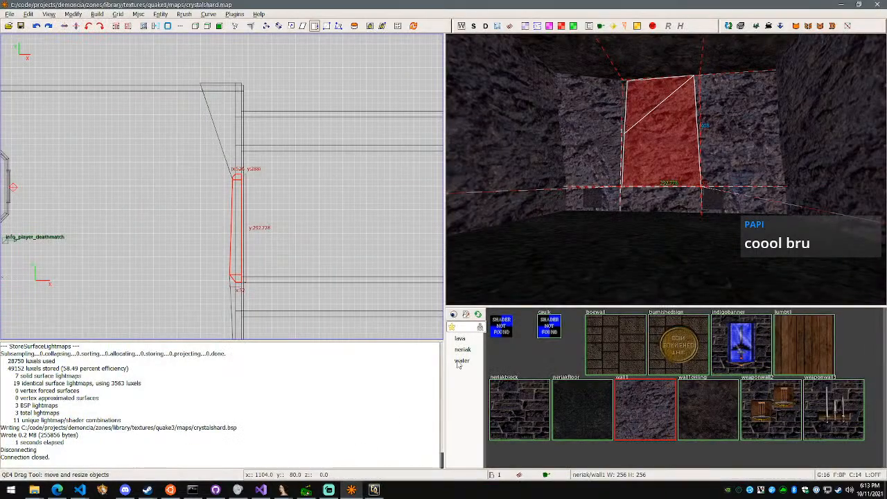
right_click(326, 218)
click(312, 189)
key(w)
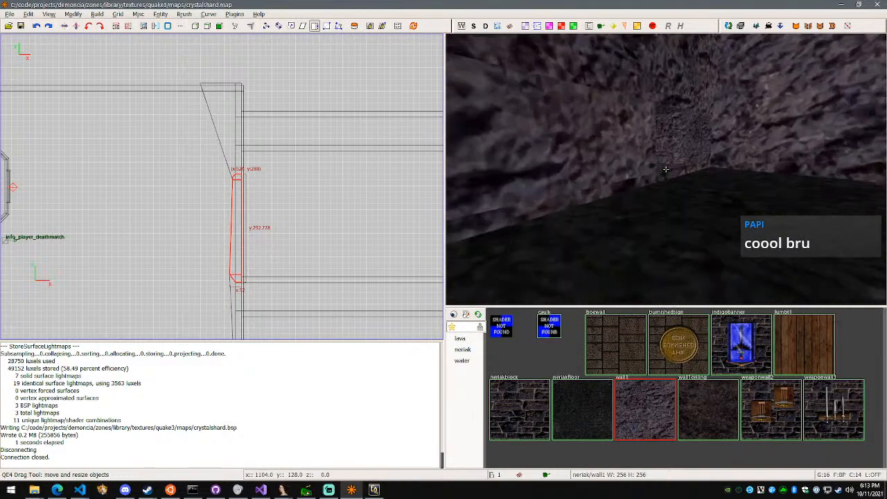
key(w)
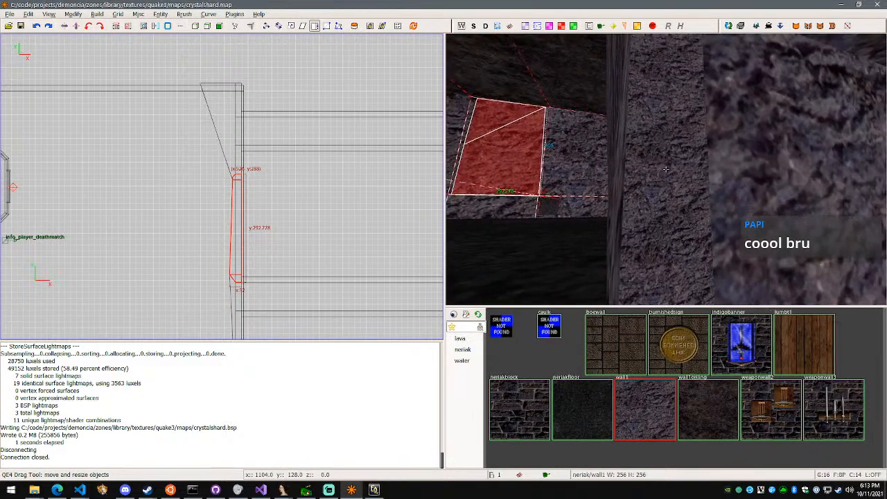
Select the tunnel's long side wall and move it -12 units along Y using a grid size of 2
right_click(669, 170)
right_click(672, 173)
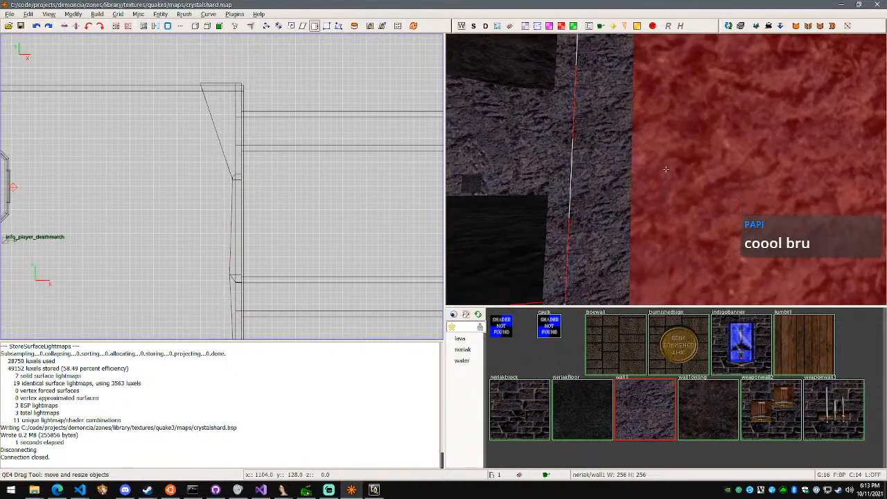
key(a)
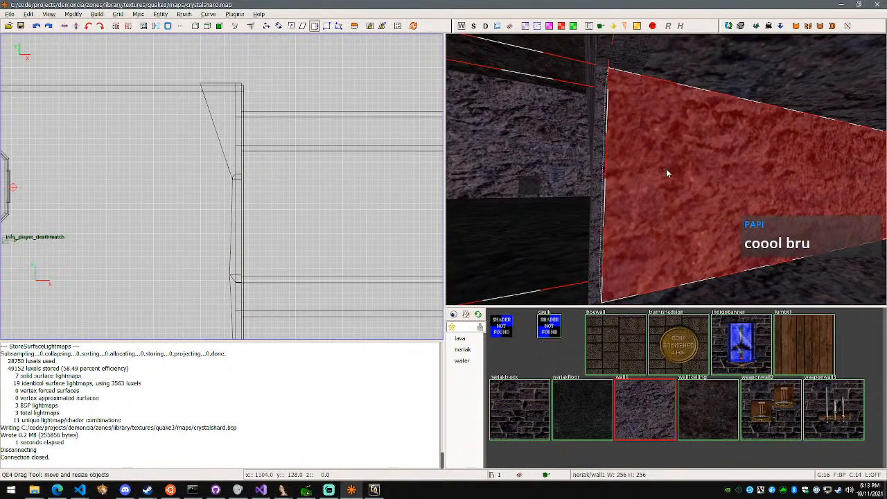
key(w)
right_click(666, 169)
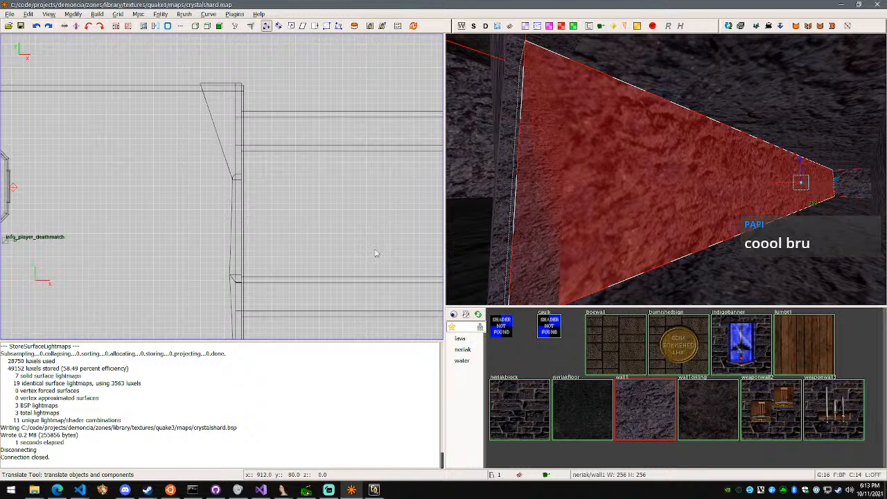
right_drag(374, 260, 363, 98)
mouse_move(153, 335)
right_down()
mouse_move(347, 379)
mouse_move(595, 294)
mouse_move(243, 325)
mouse_move(329, 316)
right_up()
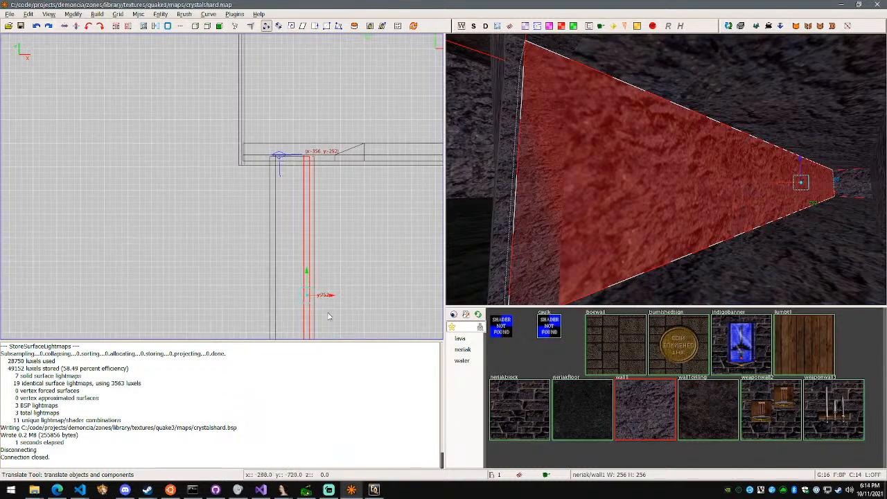
scroll(313, 185, up, 1)
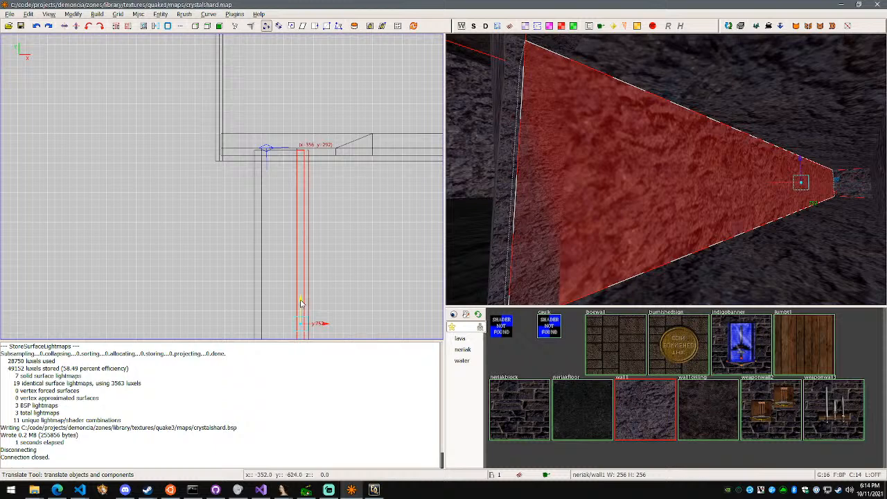
drag(302, 305, 303, 305)
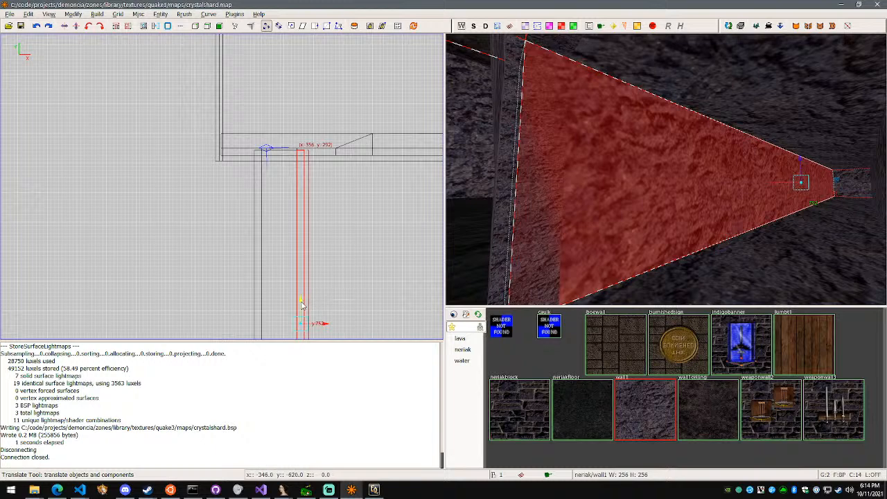
drag(302, 305, 307, 309)
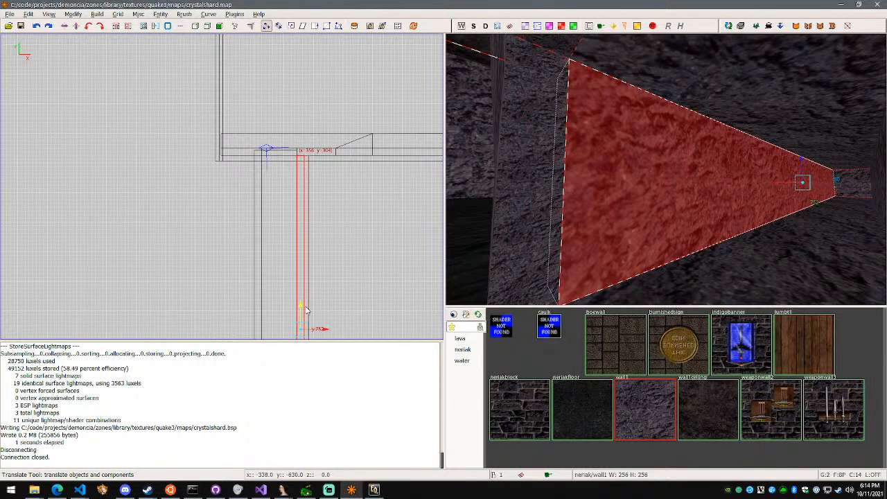
Select the opposite long side wall of the tunnel and move it -24 units along Y
right_click(546, 218)
key(w)
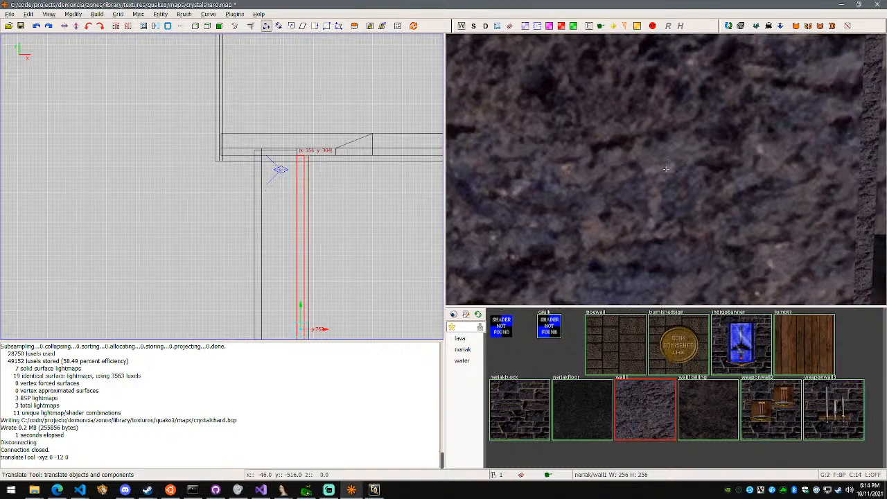
right_click(664, 172)
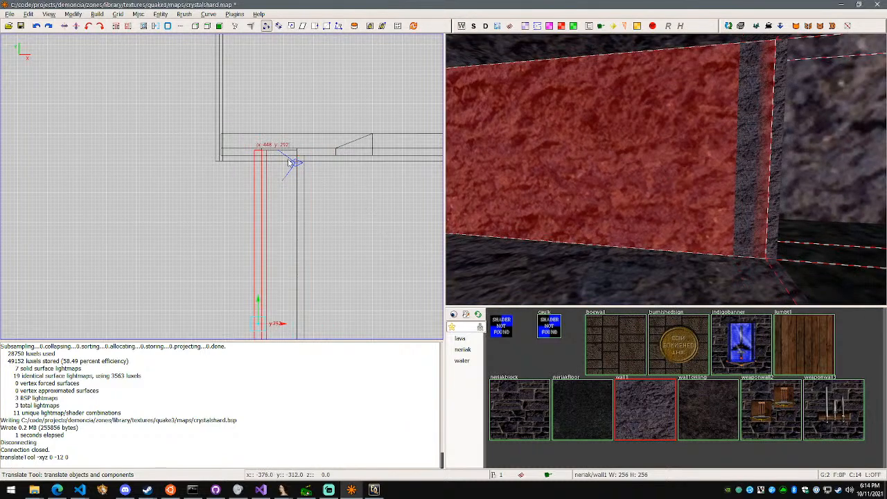
drag(259, 303, 262, 312)
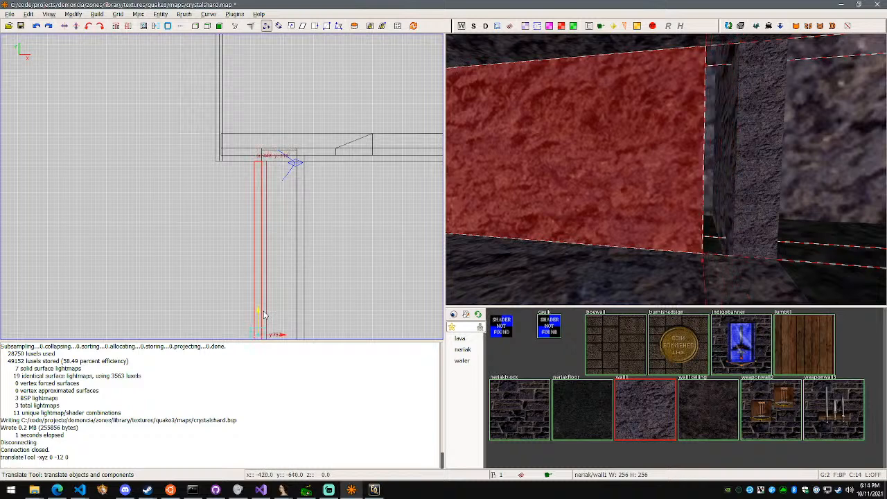
drag(263, 315, 263, 315)
Check the gap beside the selected long side wall of the tunnel and move that wall 12 units along Y
key(w)
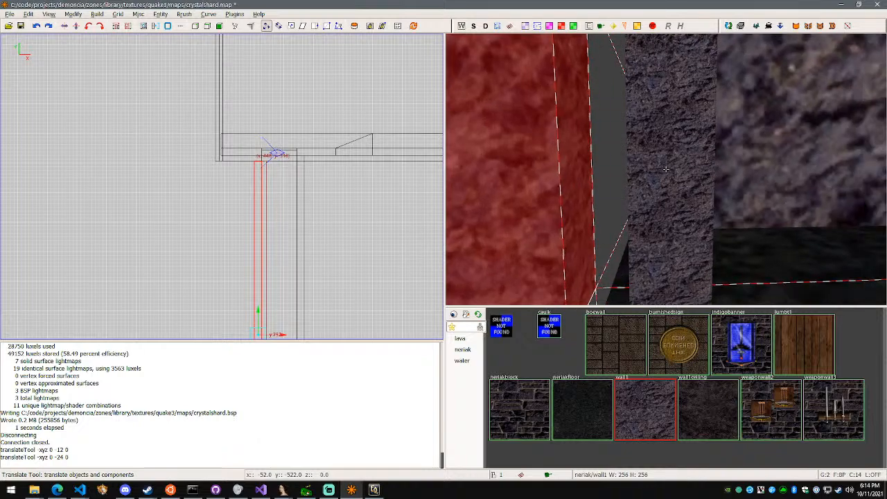
key(s)
key(w)
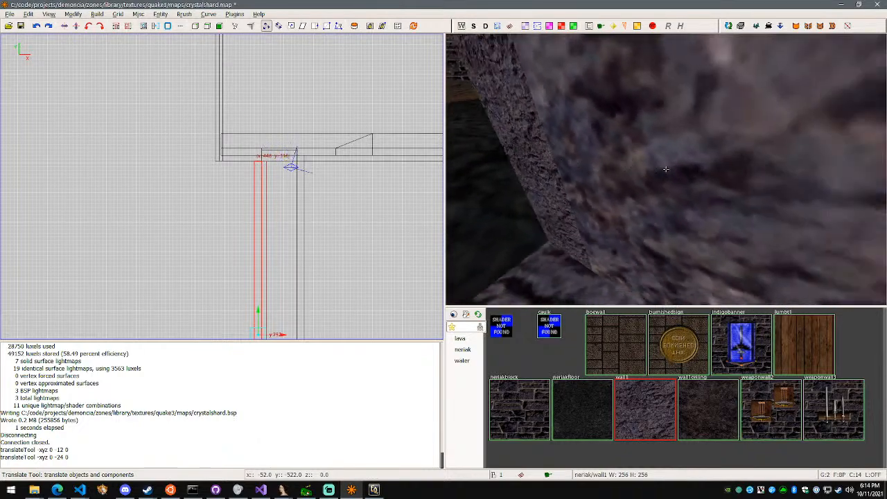
key(w)
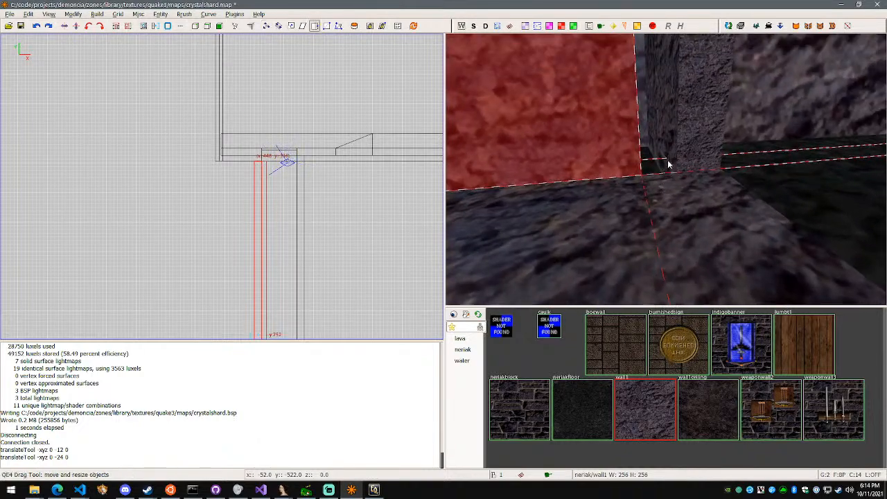
key(w)
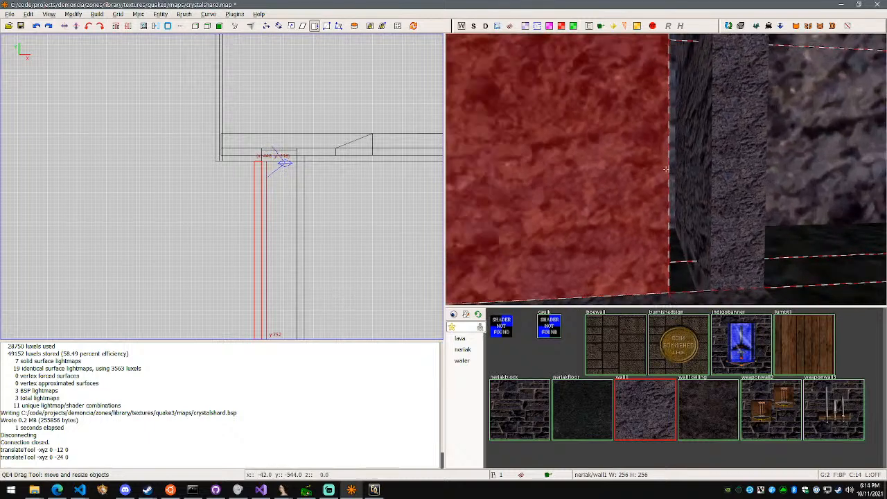
right_click(666, 169)
key(w)
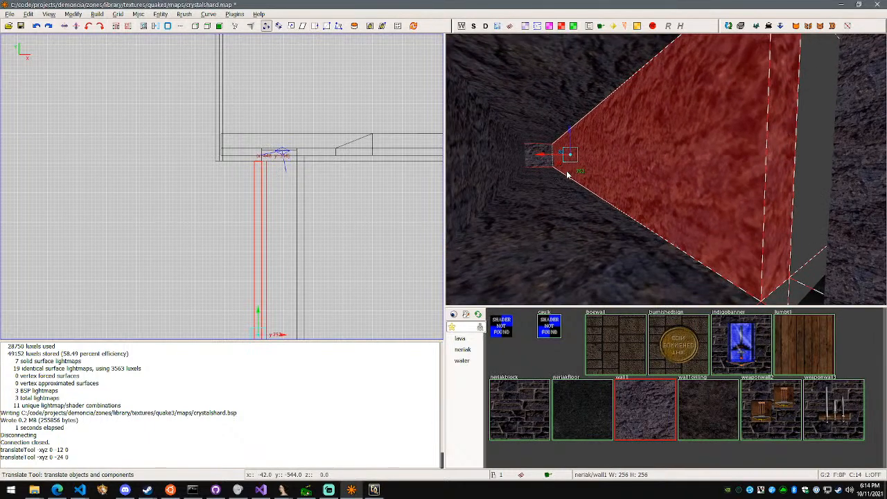
right_drag(335, 291, 345, 262)
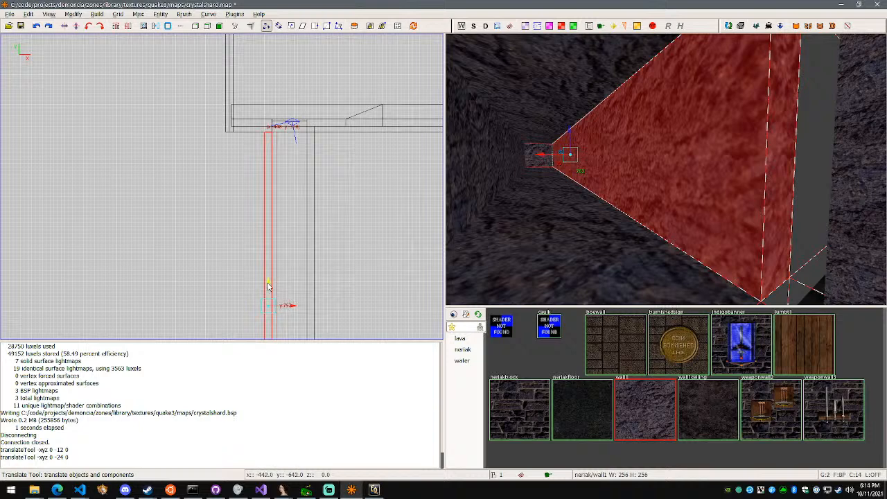
drag(268, 286, 267, 278)
Save crystalshard.map with the corrected side wall and compile it into a BSP
key(a)
right_drag(665, 243, 665, 170)
key(ctrl+s)
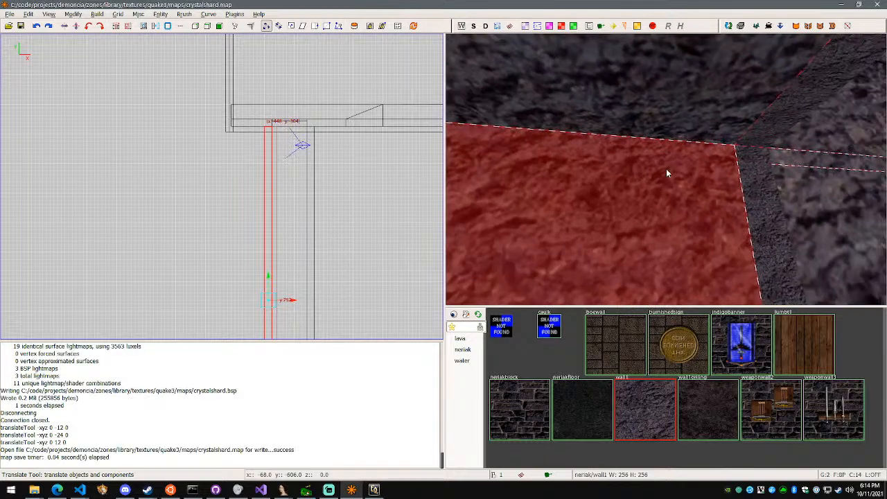
key(F5)
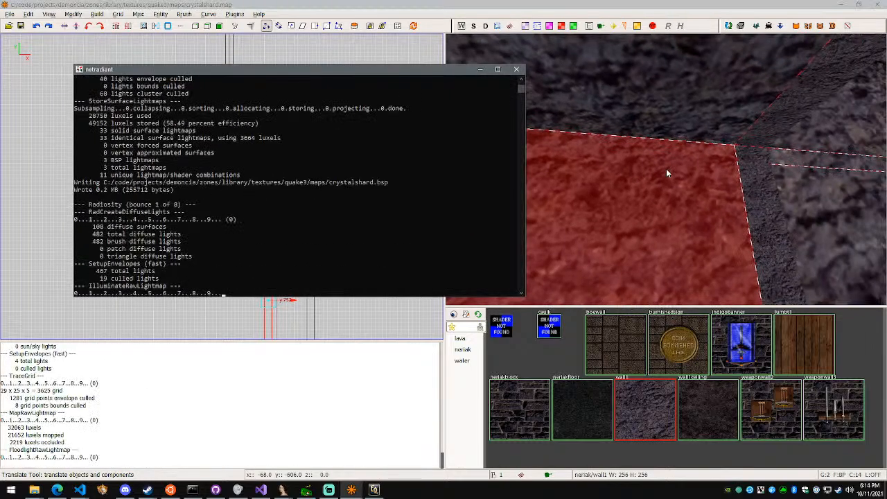
Select the tunnel's ceiling brush and move it -12 units along Y
right_drag(703, 184, 665, 169)
shift+click(666, 171)
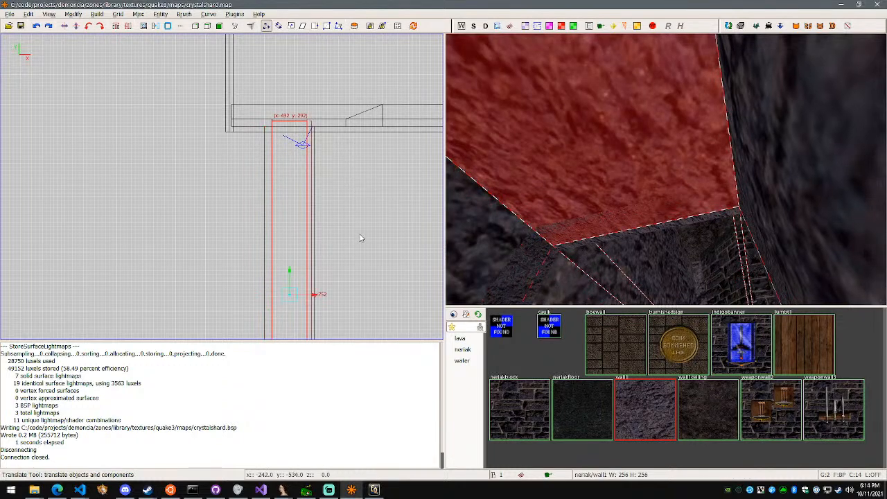
drag(290, 274, 290, 277)
Save and recompile the map with the shifted ceiling, and check the tunnel entrance in the 3D view
key(ctrl+s)
right_drag(511, 243, 666, 169)
key(w)
key(d)
key(F5)
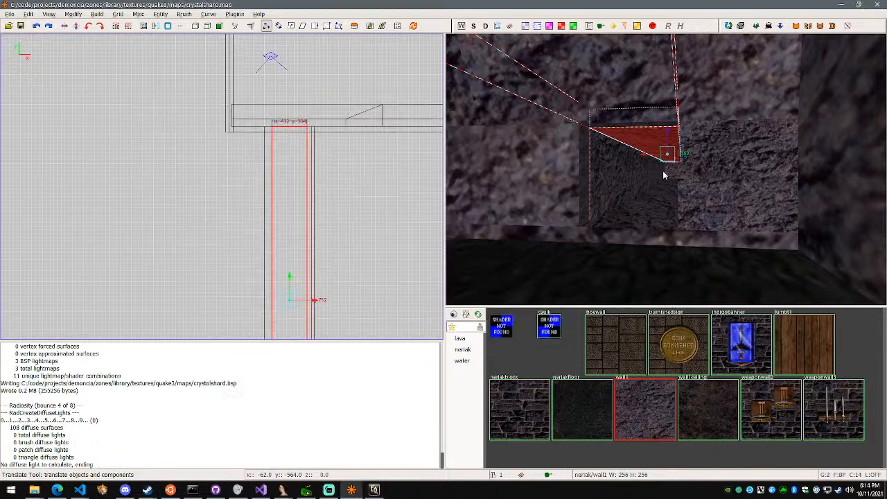
right_click(663, 175)
key(a)
right_click(665, 169)
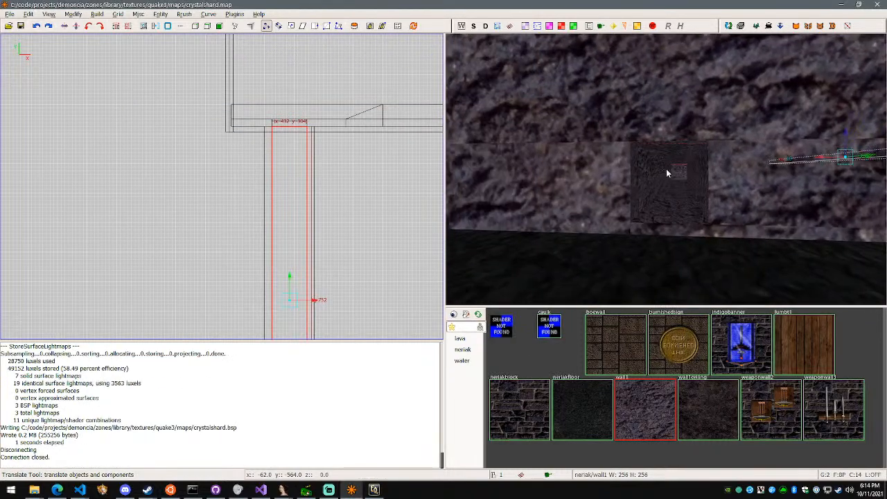
key(w)
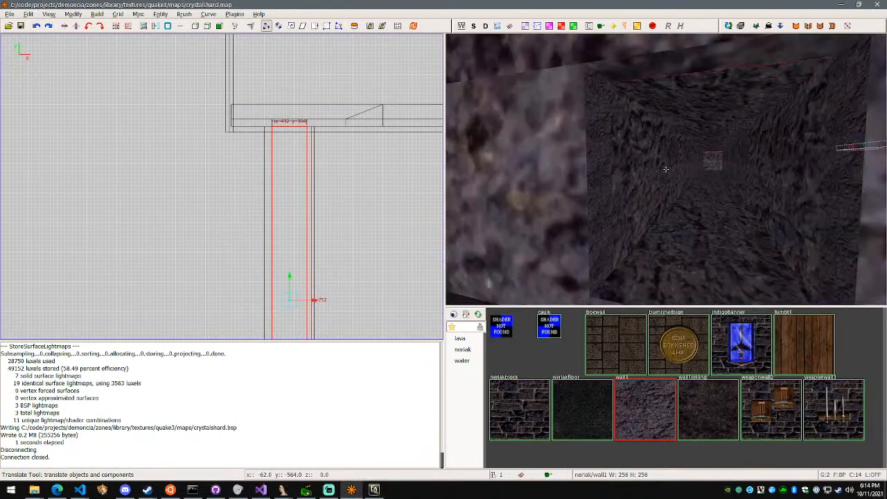
right_click(665, 173)
Switch to EverQuest and walk the character along the cavern walls to examine their corners and textures up close
click(374, 490)
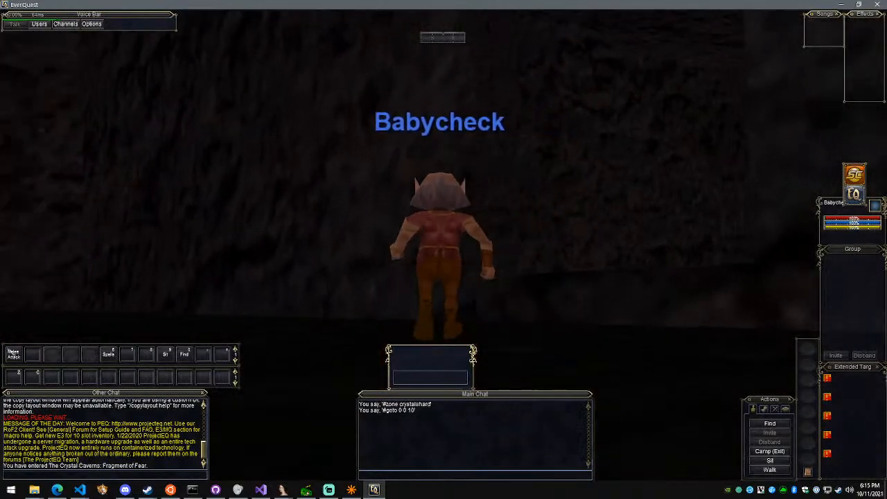
key(w)
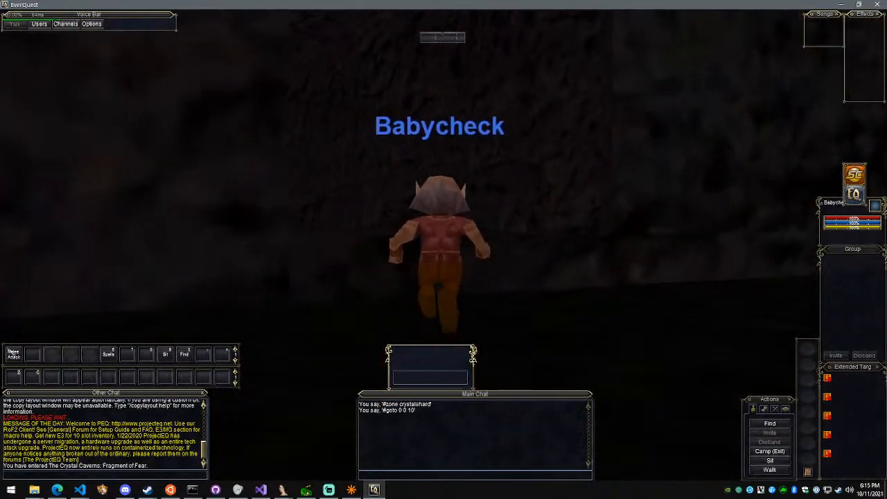
key(w)
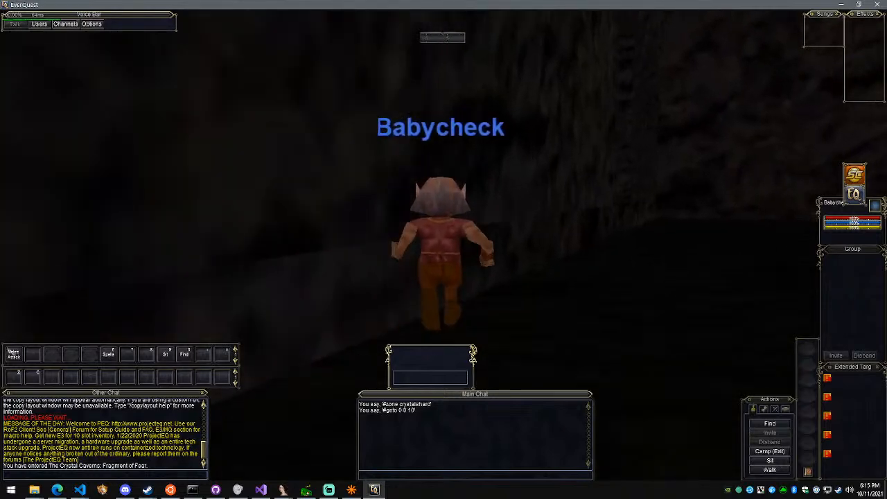
key(w)
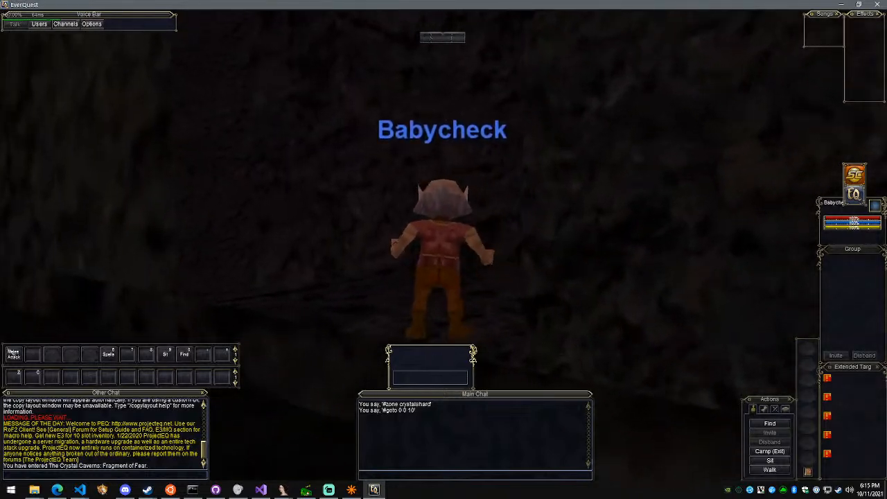
key(w)
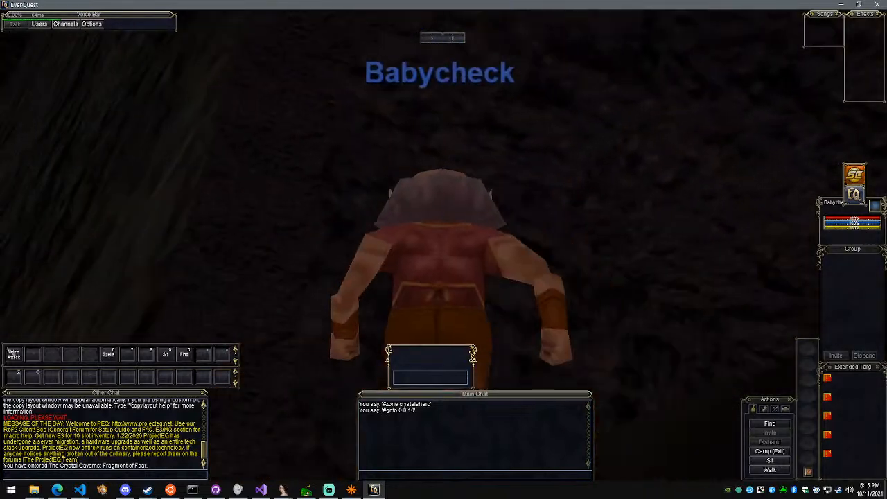
scroll(277, 125, down, 3)
scroll(261, 163, up, 3)
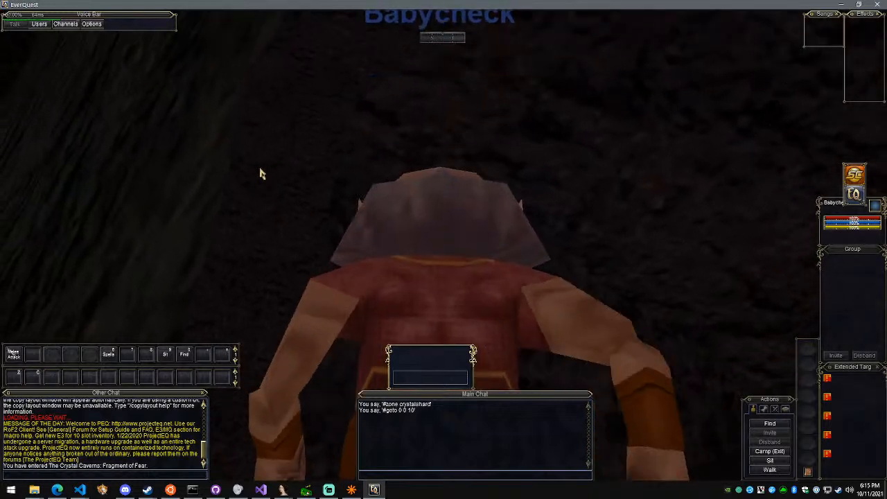
scroll(251, 169, down, 3)
key(w)
right_drag(419, 174, 304, 176)
key(w)
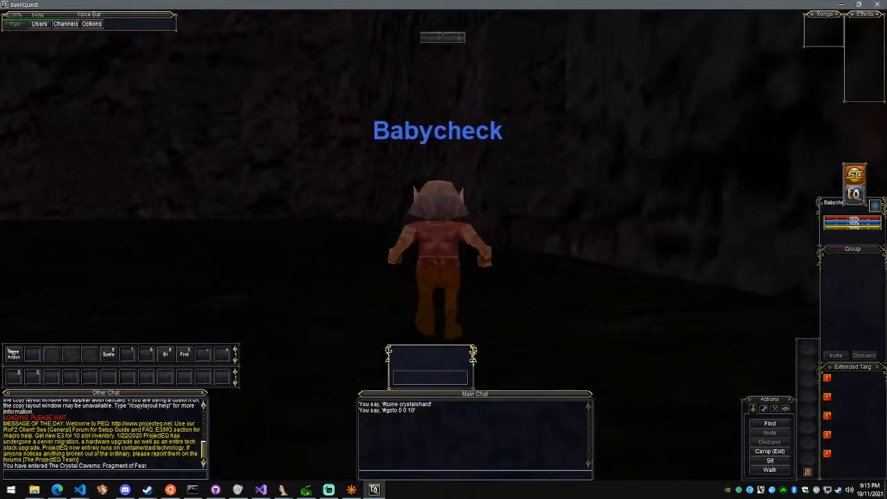
scroll(443, 277, up, 5)
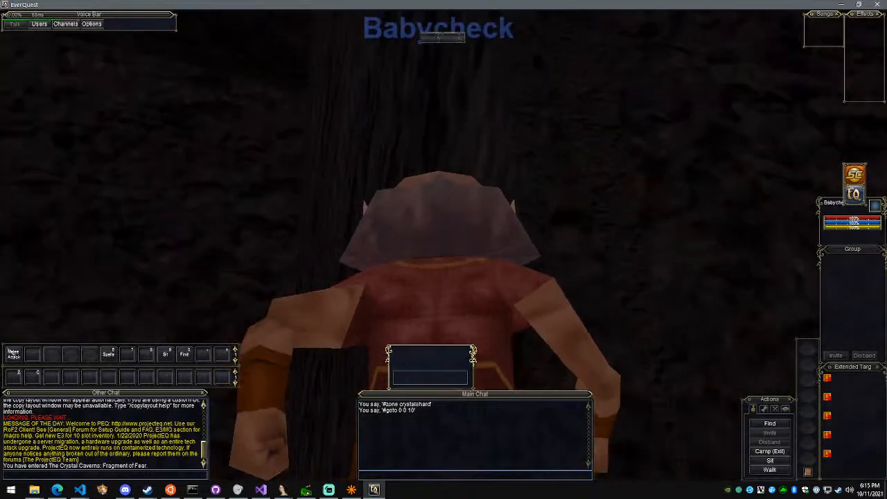
Switch to the crystalshard.map editor, select the second tunnel's two side walls, floor and ceiling, and move them -12 units along Y
key(alt+Tab)
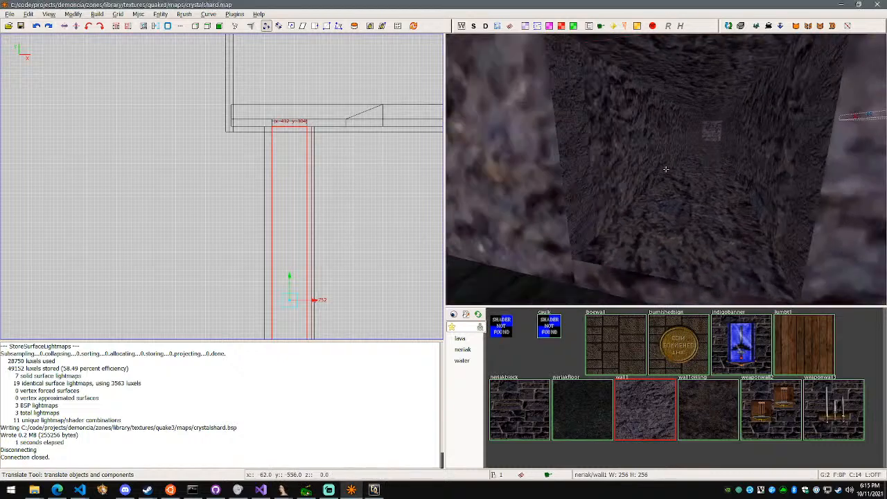
right_click(666, 169)
key(Escape)
shift+click(643, 154)
ctrl+shift+click(773, 179)
ctrl+shift+click(749, 210)
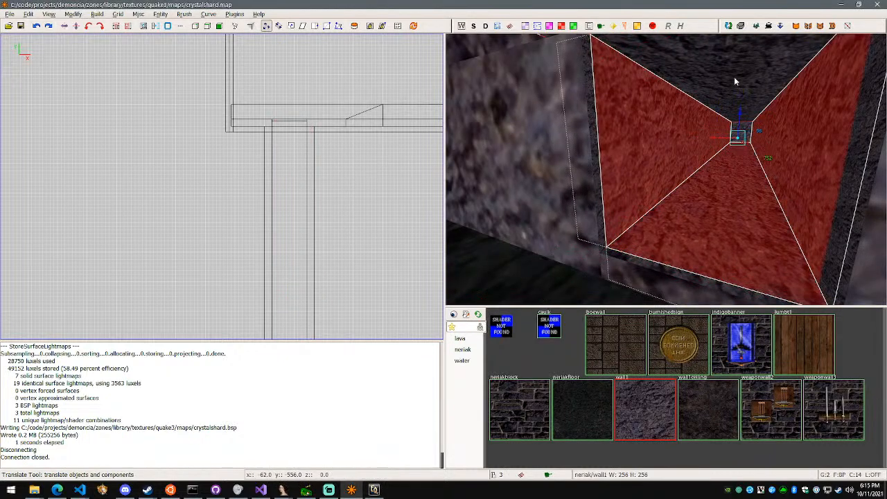
ctrl+shift+click(734, 76)
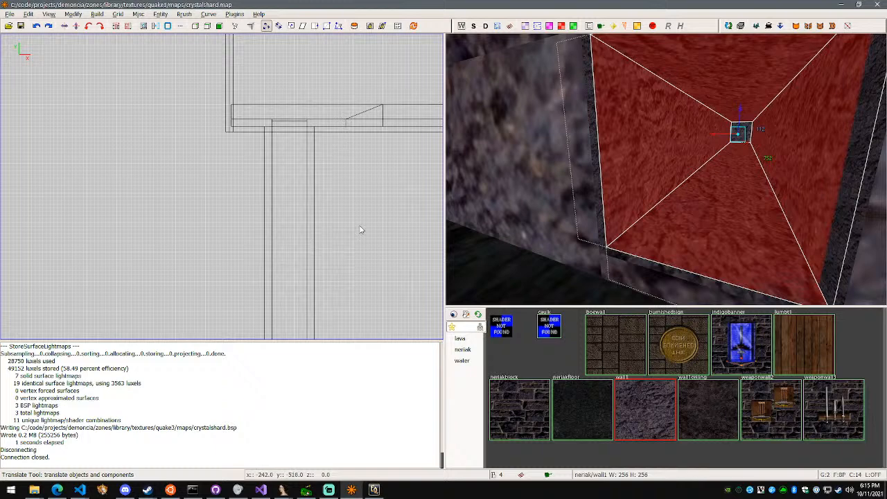
key(Tab)
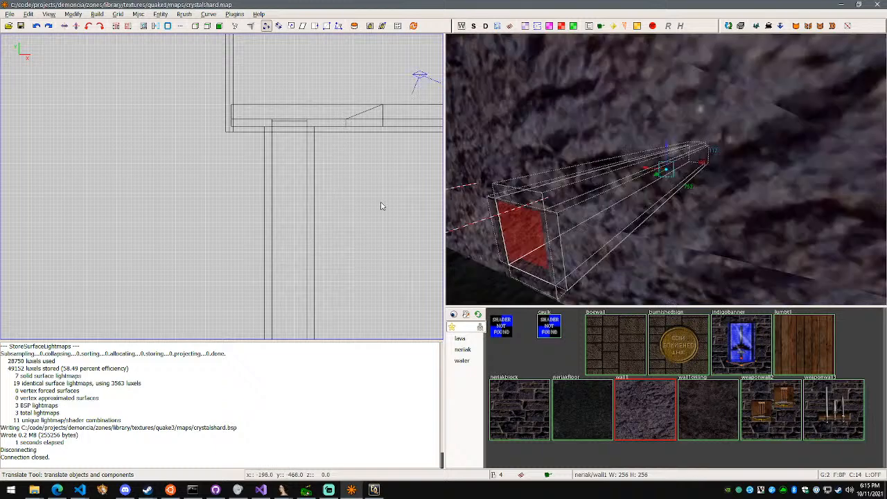
right_drag(390, 204, 195, 227)
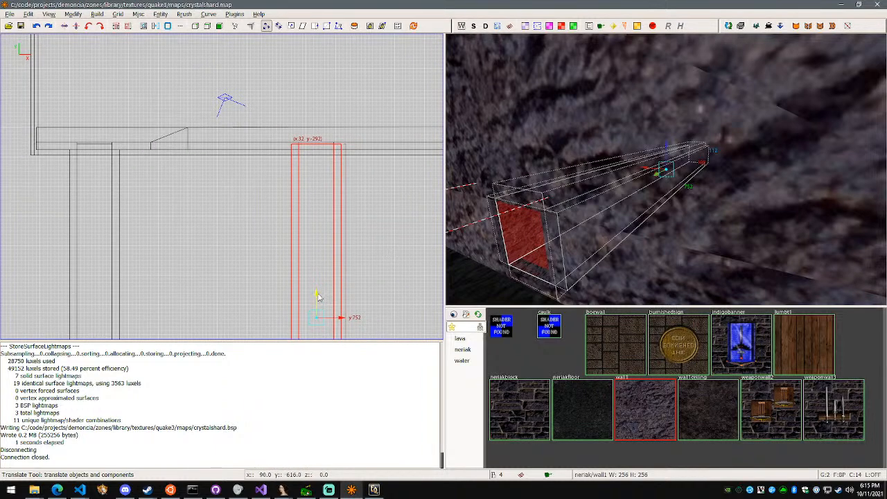
drag(319, 296, 320, 299)
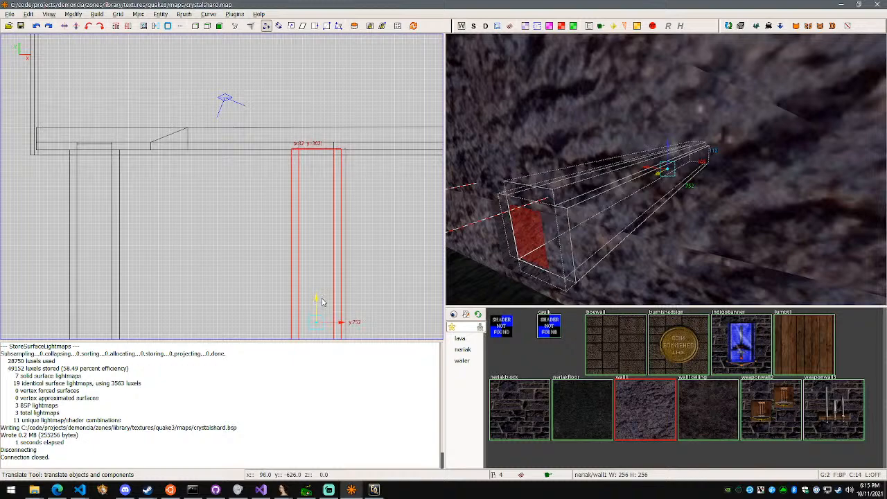
drag(323, 302, 324, 303)
Check how the second tunnel meets the cavern wall, save crystalshard.map and recompile it
right_click(666, 169)
key(w)
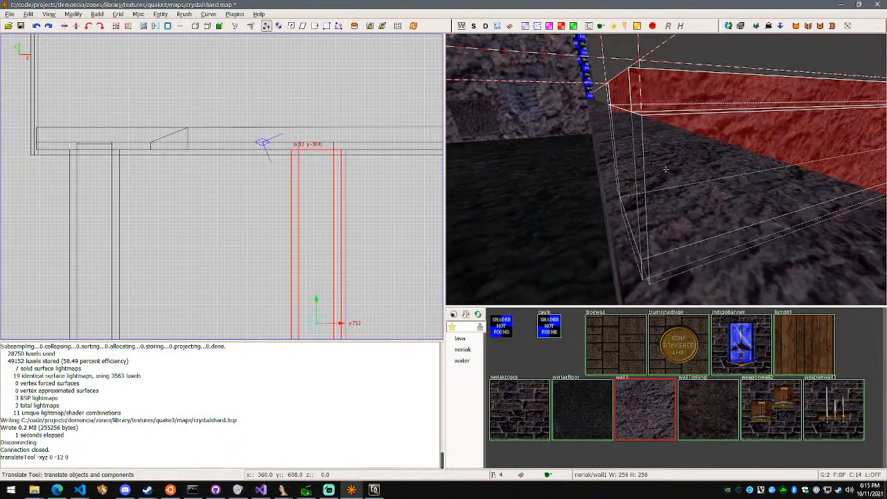
key(s)
key(a)
key(w)
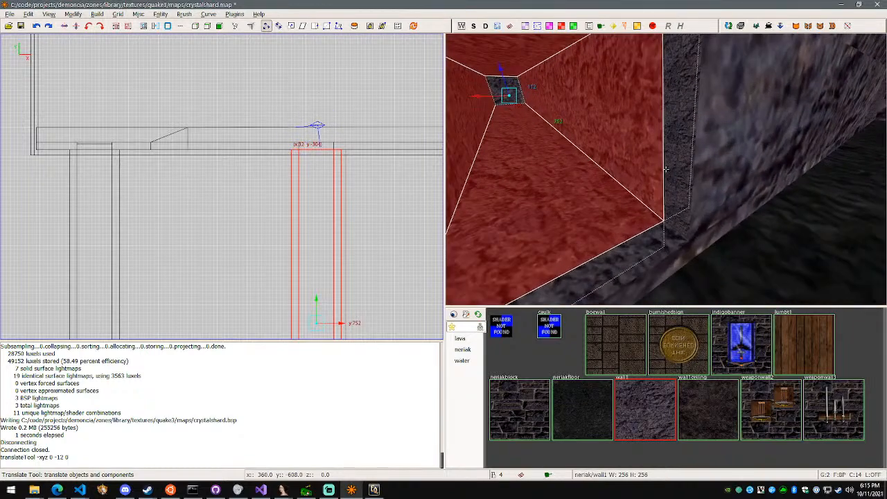
key(d)
right_click(665, 169)
key(ctrl+s)
key(F5)
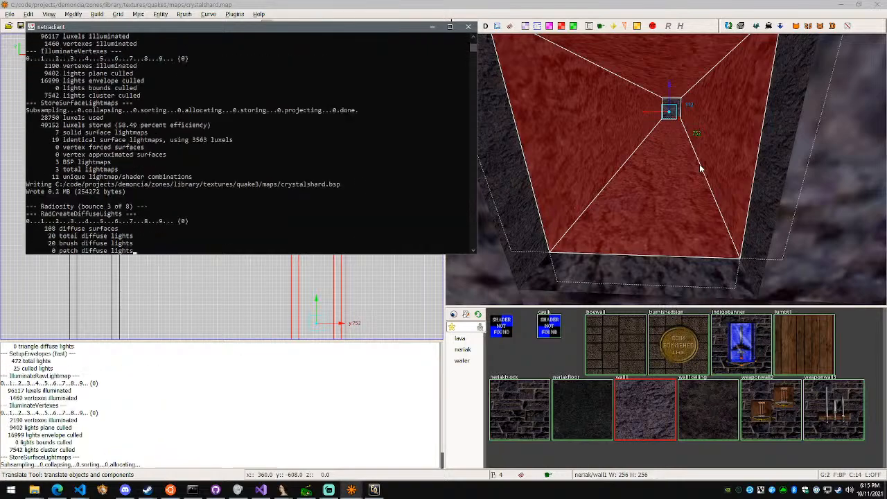
Check the tunnel entrances in the 3D view, and switch to EverQuest to inspect the cavern walls up close
right_click(675, 178)
key(w)
key(w)
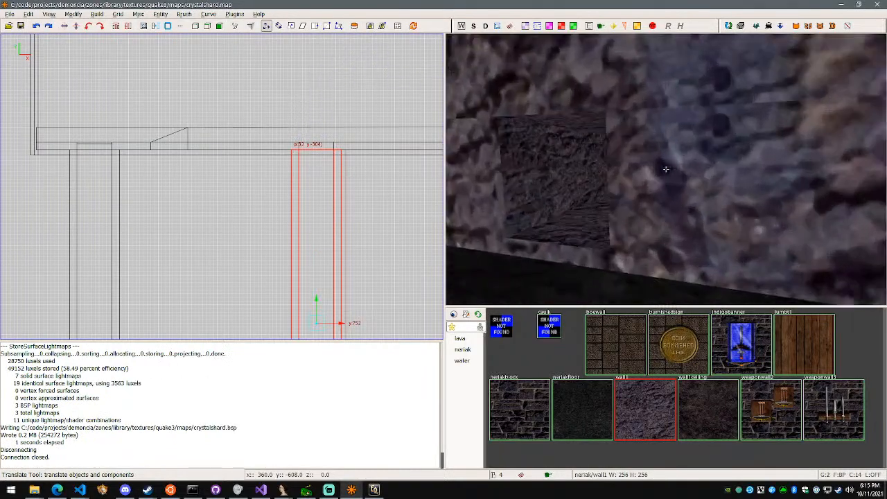
ctrl+shift+click(665, 169)
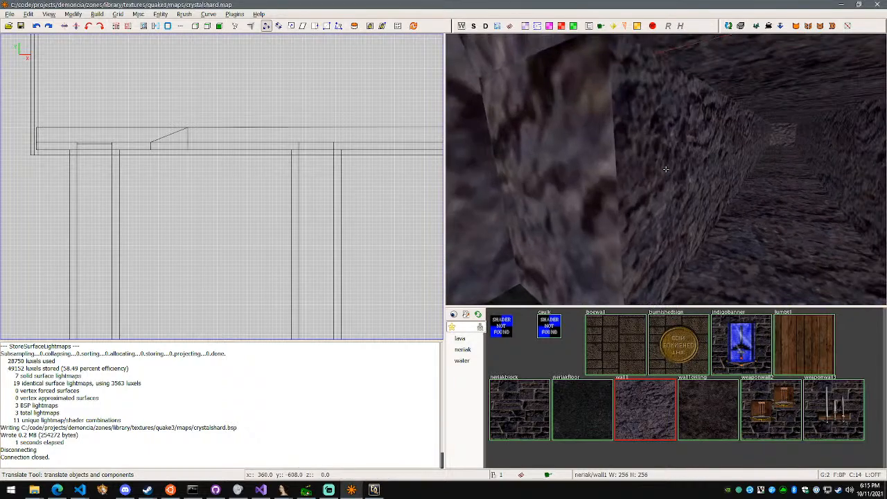
right_click(665, 169)
click(374, 490)
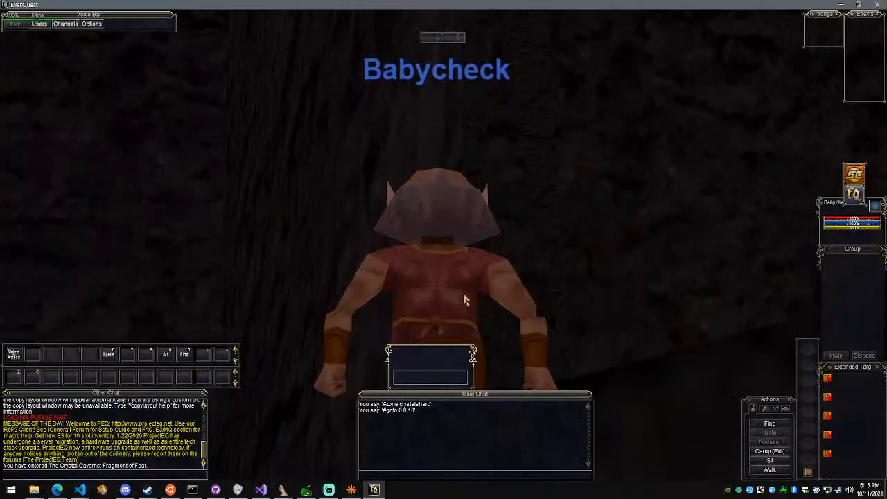
right_drag(469, 303, 423, 302)
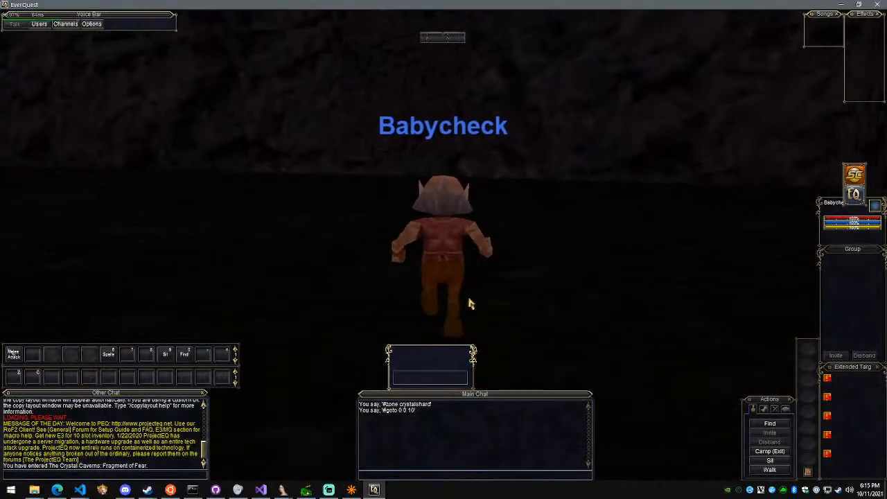
right_drag(464, 273, 405, 269)
scroll(433, 269, up, 3)
right_drag(450, 234, 454, 228)
right_drag(542, 215, 509, 206)
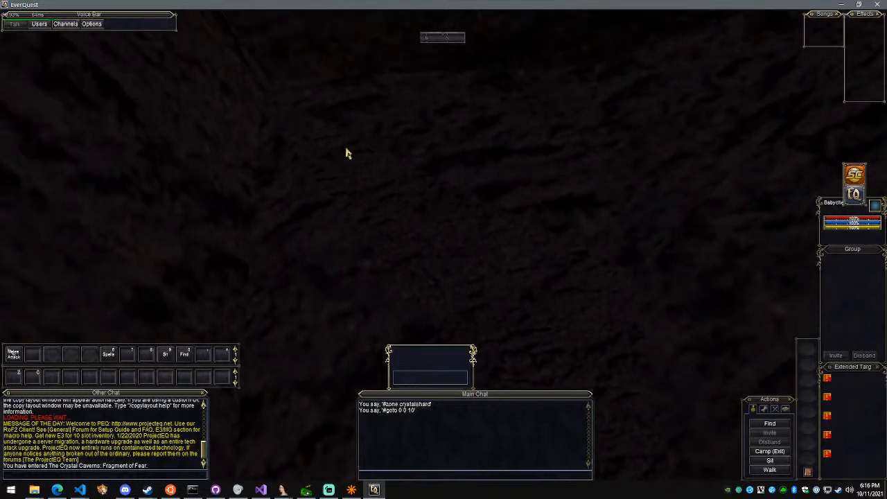
right_drag(629, 423, 608, 367)
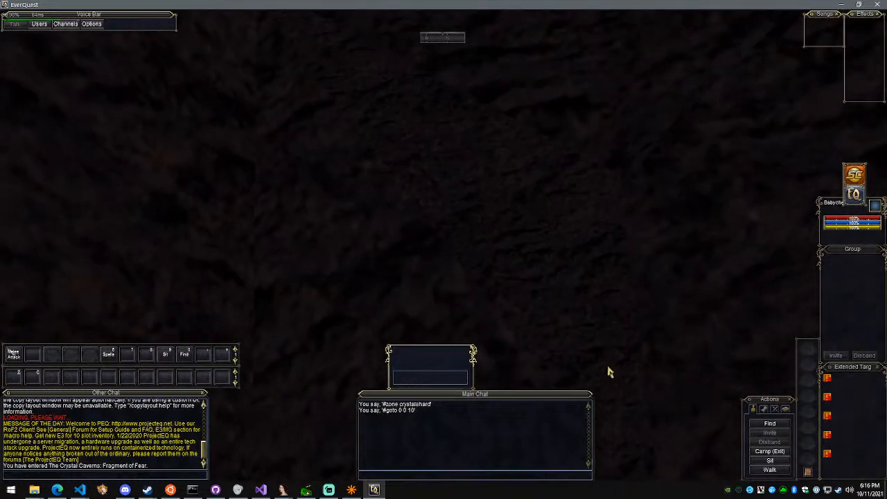
Zoom out to a third-person view and walk the character along the cavern wall to inspect its corner and textures
right_drag(407, 202, 398, 201)
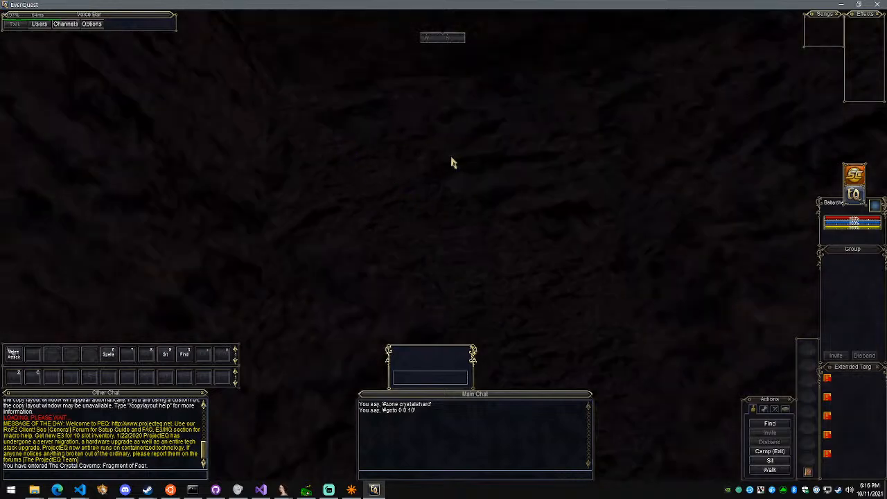
right_drag(451, 158, 472, 193)
scroll(436, 189, down, 5)
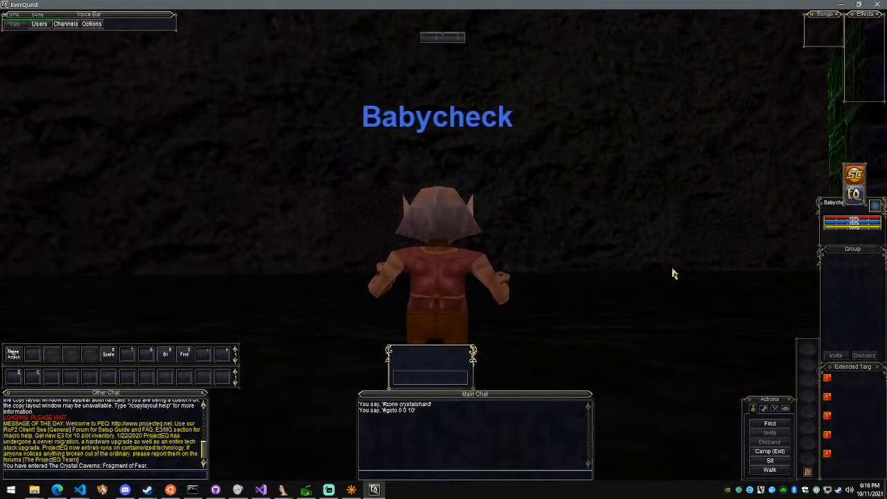
right_drag(672, 273, 680, 275)
right_drag(648, 151, 713, 154)
key(w)
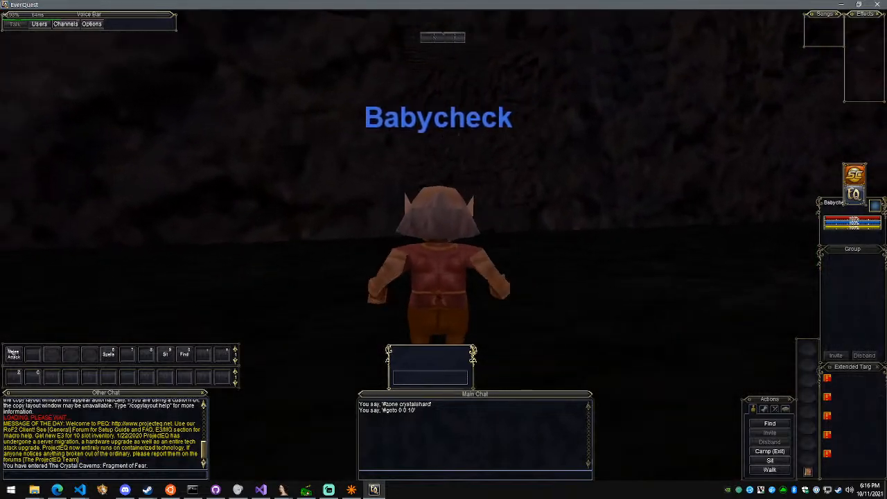
right_click(1, 2)
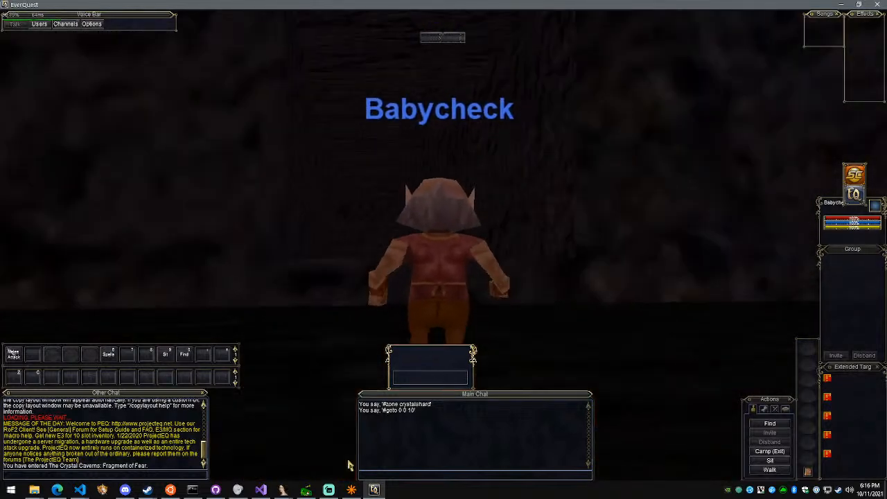
Switch to the crystalshard.map editor and select the middle triangular face of the cavern's angled corner wall, with its surface properties open
click(346, 490)
right_click(543, 247)
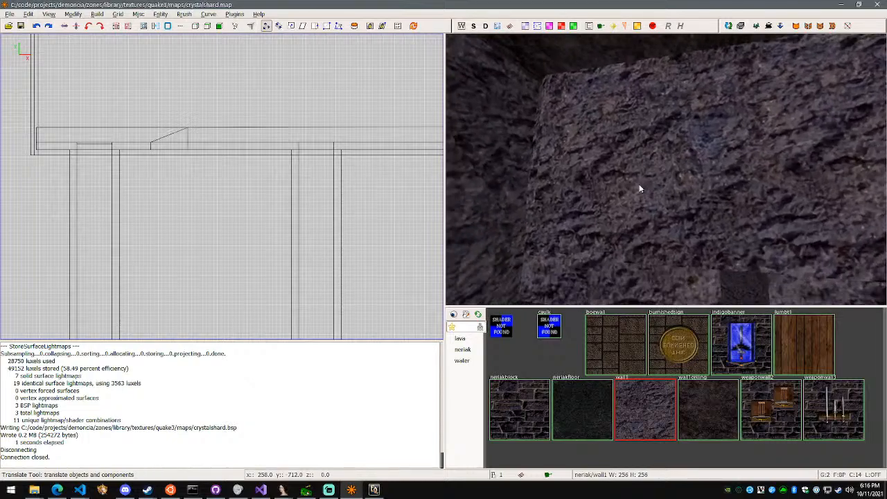
shift+click(665, 168)
key(w)
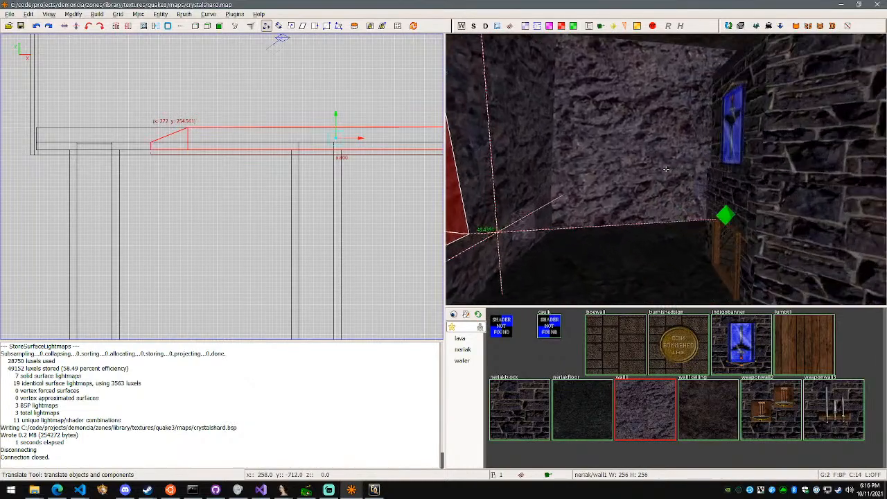
key(w)
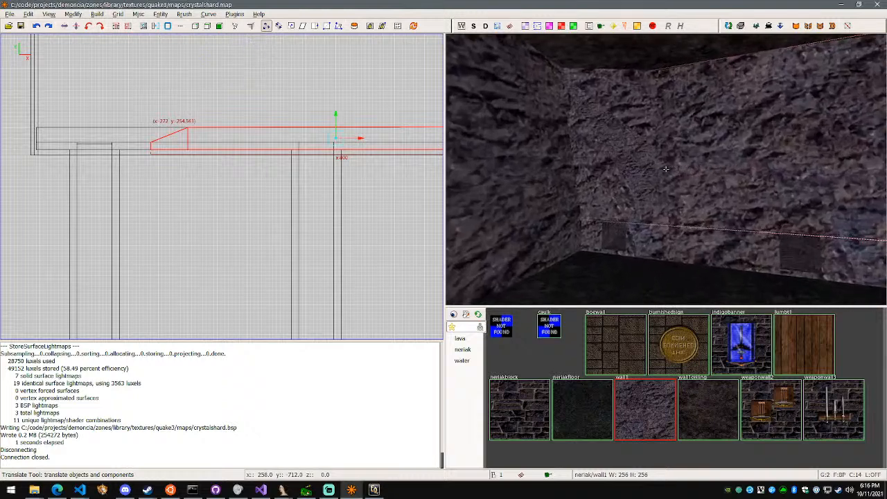
right_click(665, 169)
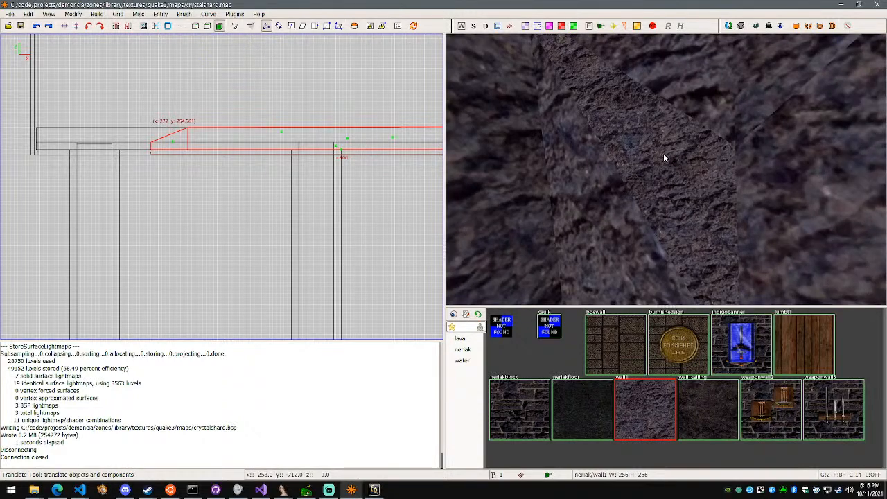
shift+click(630, 136)
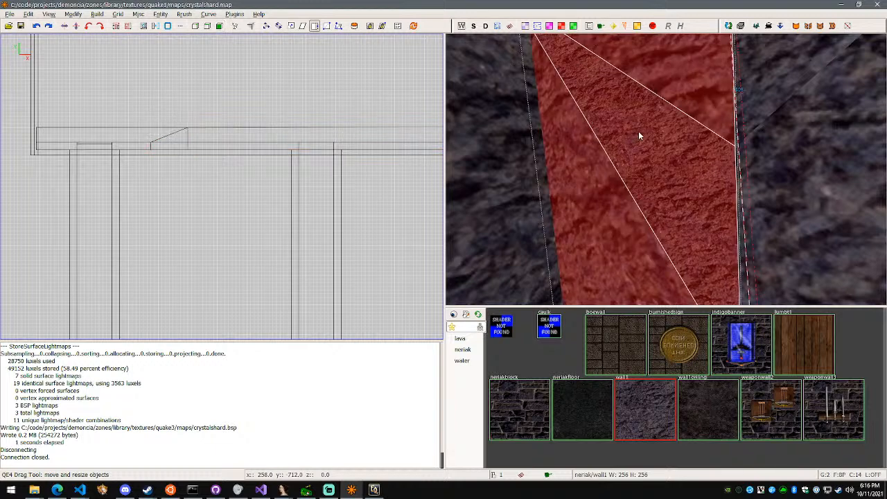
key(f)
shift+click(638, 131)
right_click(638, 131)
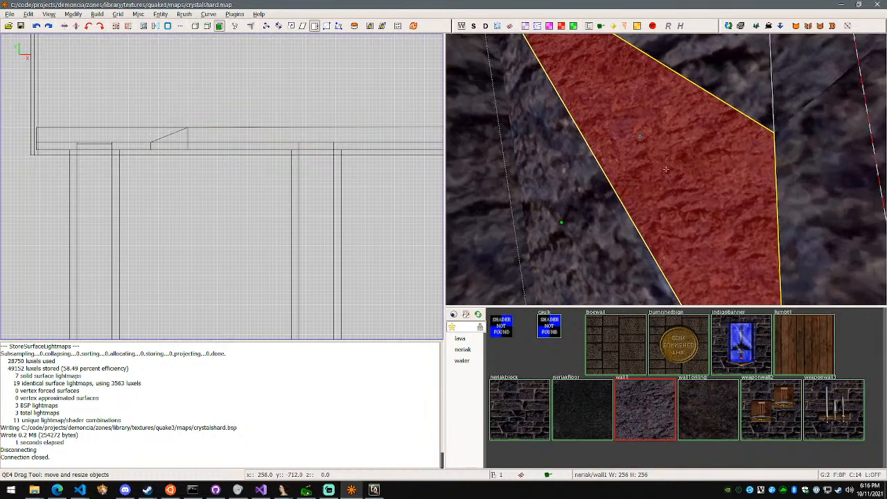
key(s)
scroll(666, 169, down, 3)
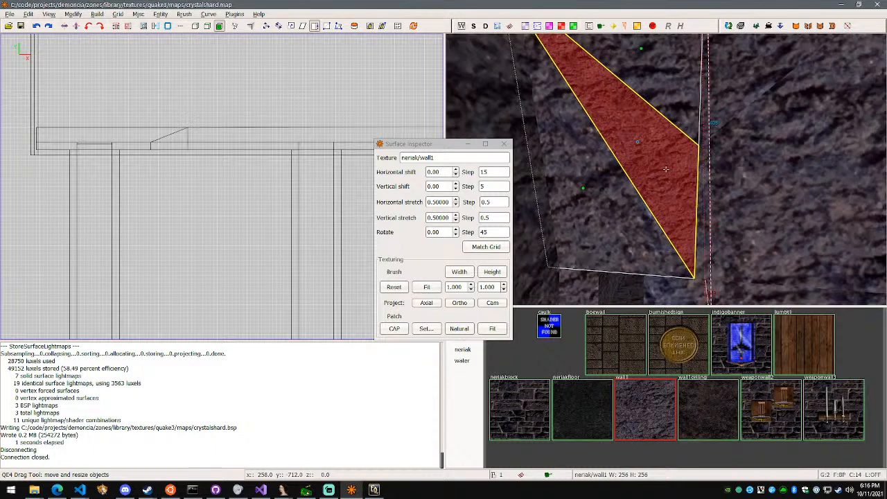
Compare the corner's adjacent triangular faces, and set the middle face's horizontal and vertical texture stretch to 1.85 to match its neighbour
right_click(665, 169)
click(631, 212)
click(663, 171)
click(627, 217)
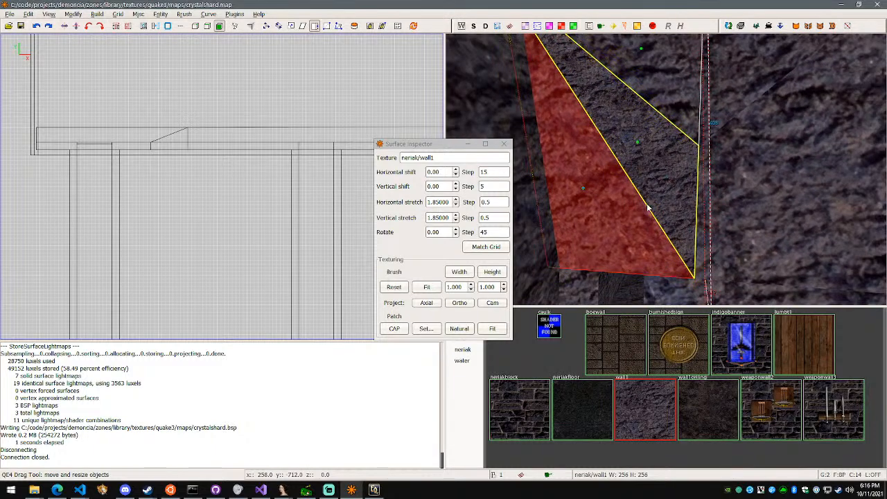
click(661, 185)
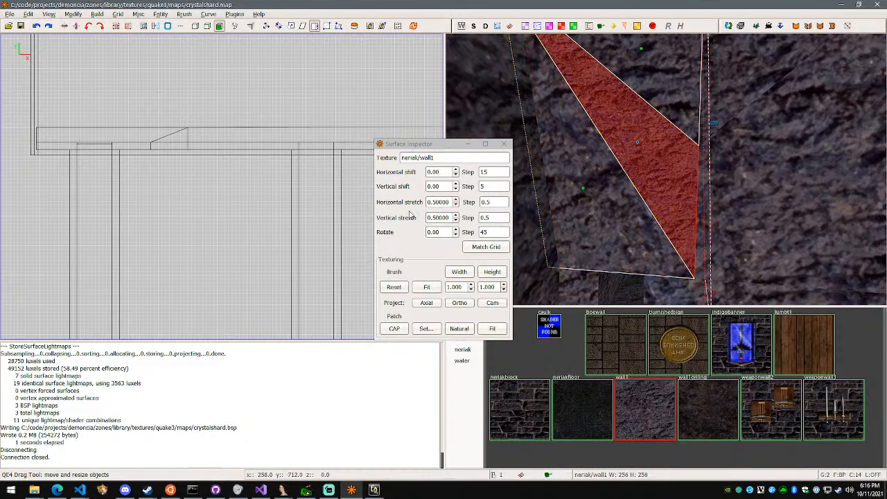
click(438, 202)
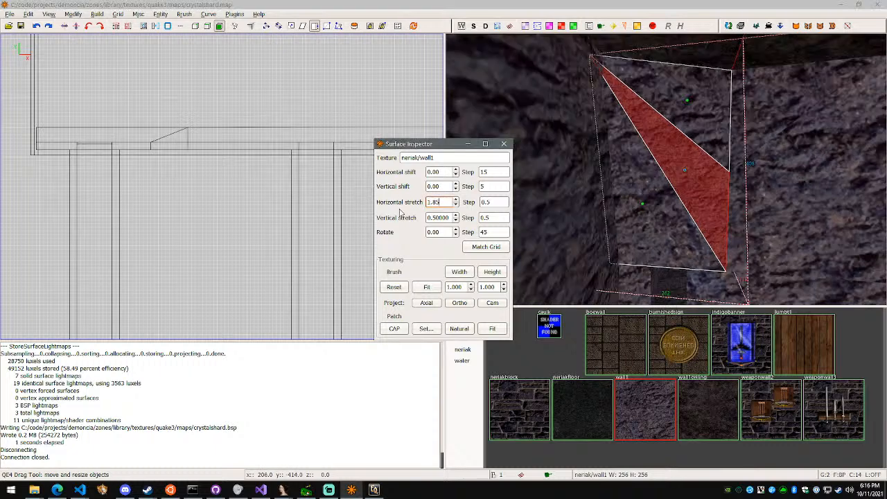
click(436, 216)
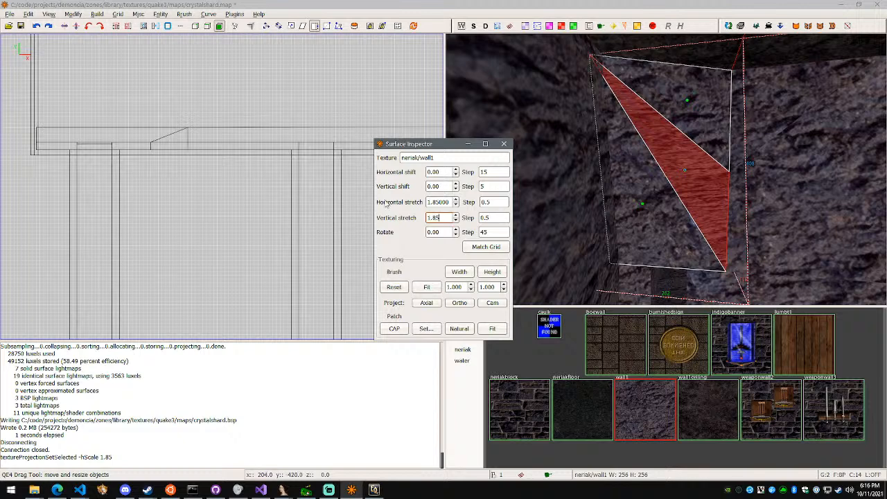
click(429, 232)
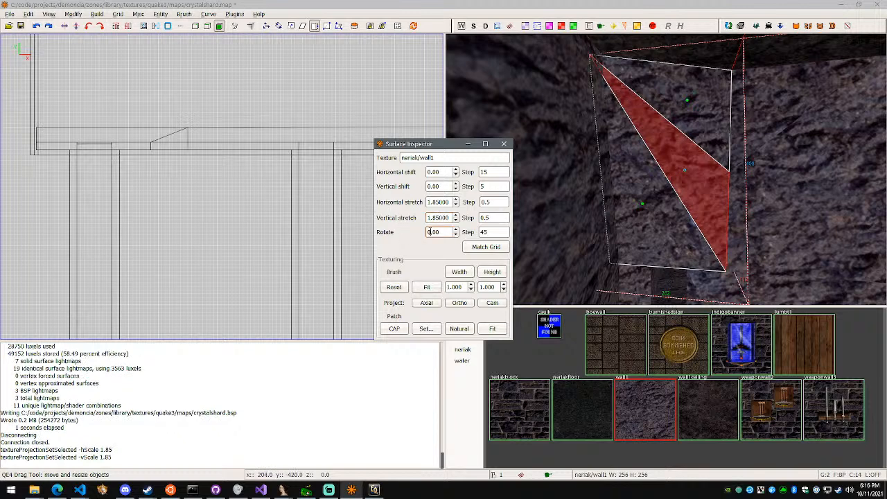
key(Escape)
Examine the texture stretch of the cavern wall face and the tunnel side wall where they meet at the tunnel entrance
right_click(795, 195)
key(w)
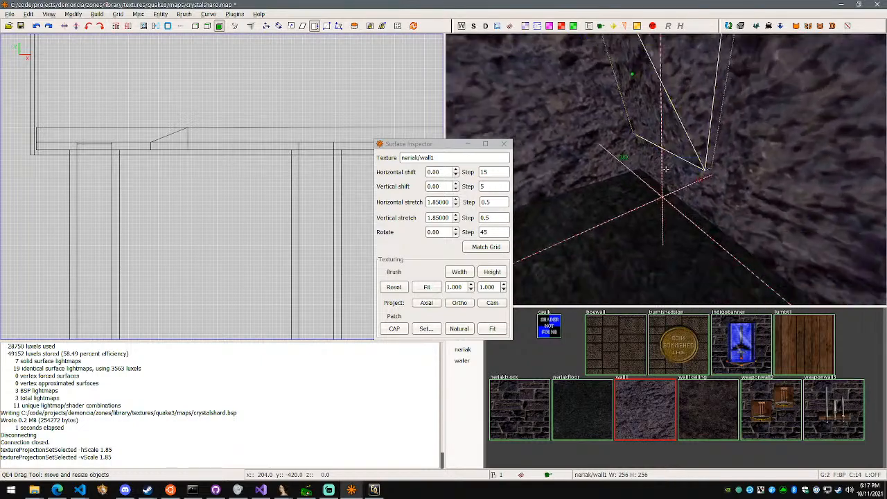
key(w)
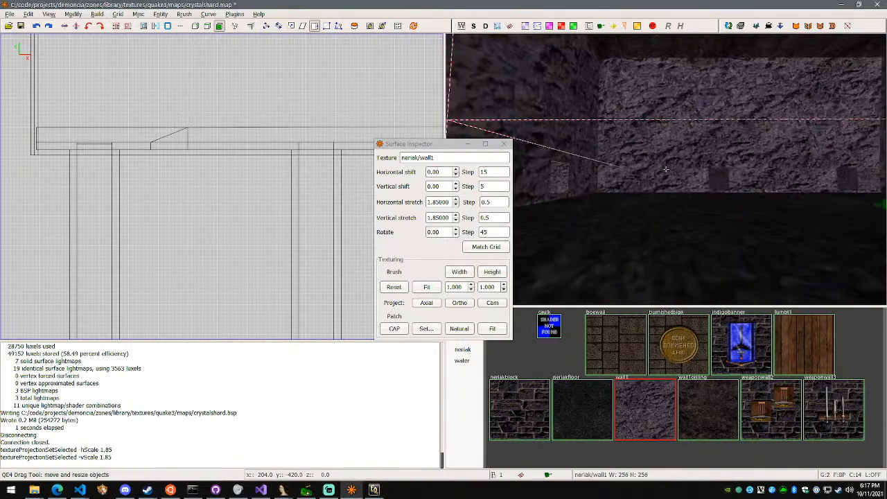
key(w)
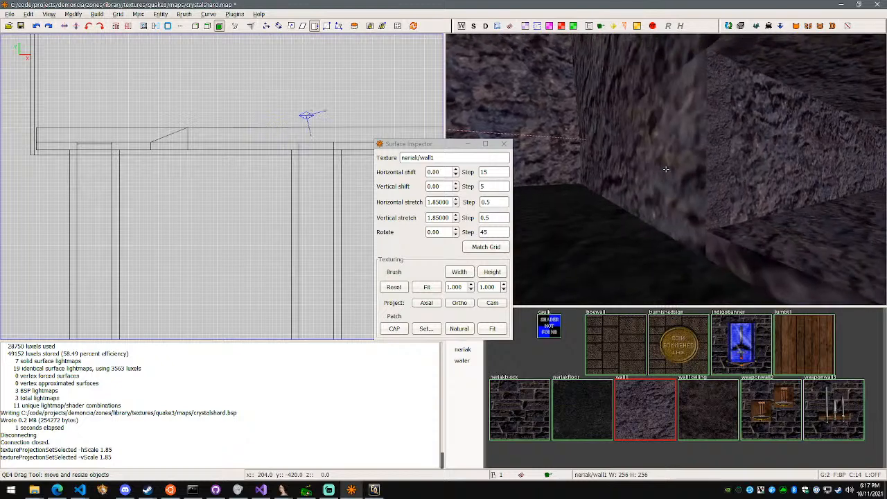
shift+click(643, 141)
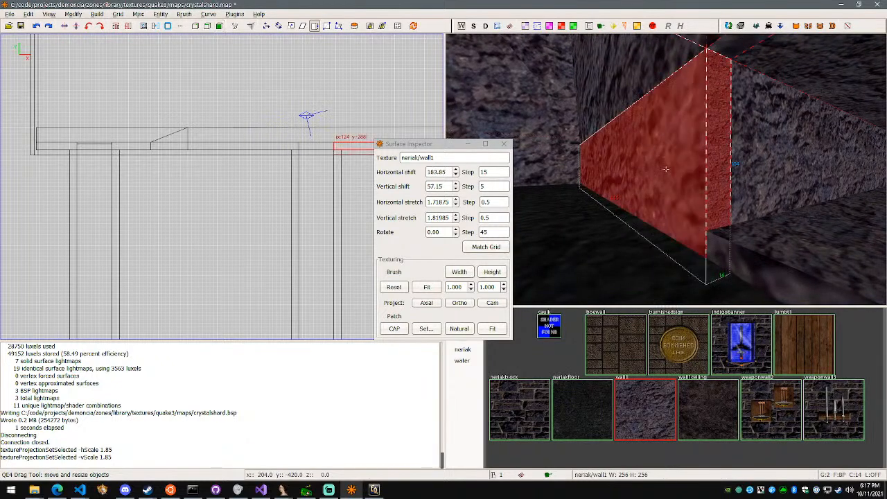
key(w)
right_click(644, 183)
key(f)
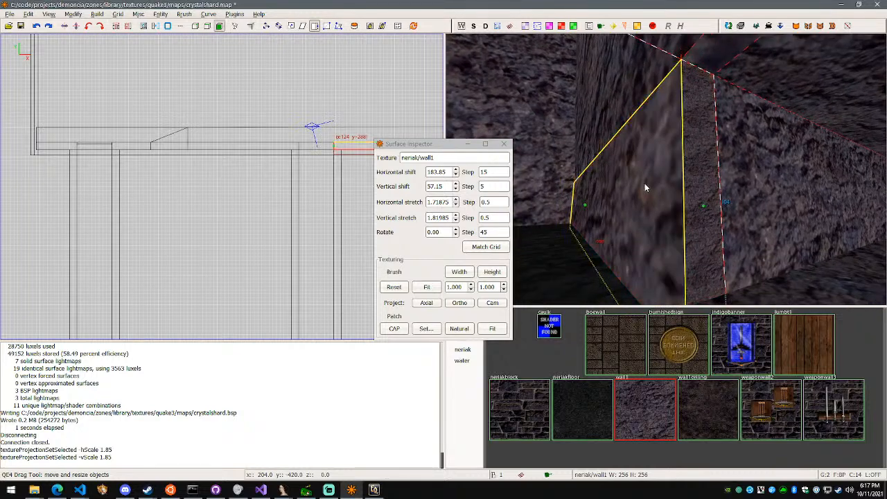
shift+click(643, 184)
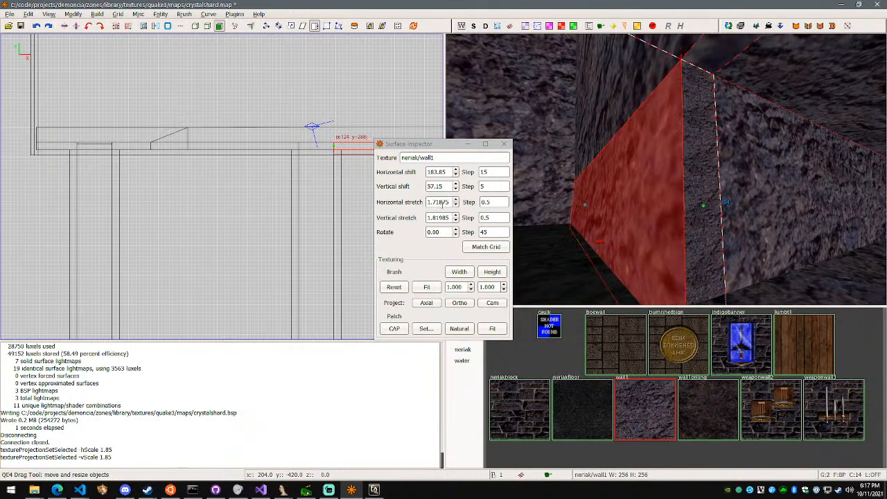
key(Escape)
key(Escape)
key(Escape)
shift+click(795, 198)
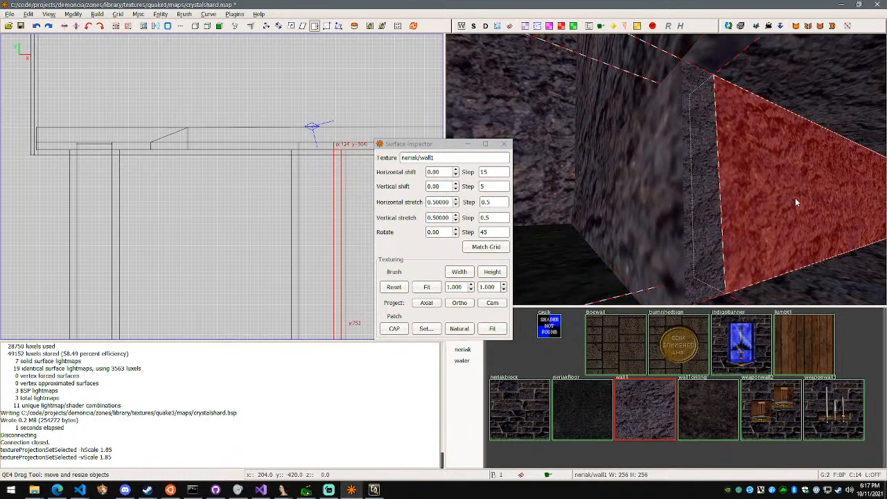
key(f)
shift+click(795, 199)
key(Escape)
Set the horizontal and vertical texture stretch of the cavern wall's narrow edge face at the tunnel entrance to 0.5
shift+click(704, 202)
key(f)
shift+click(704, 202)
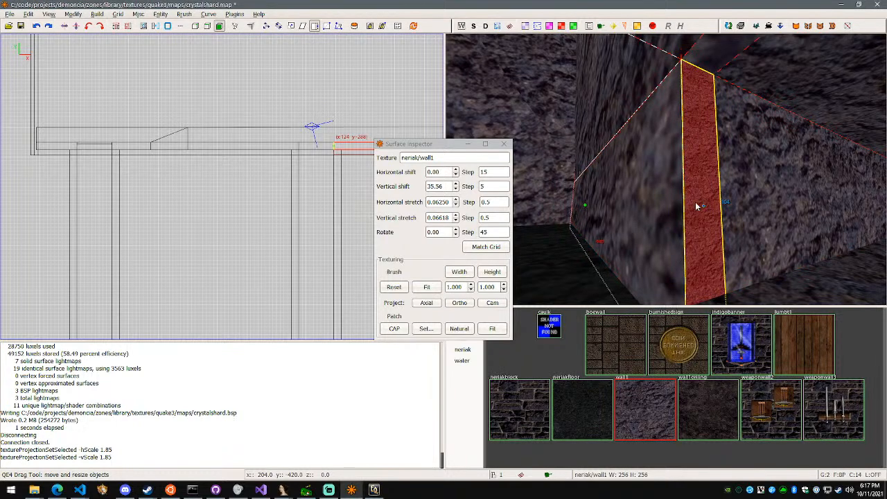
click(451, 202)
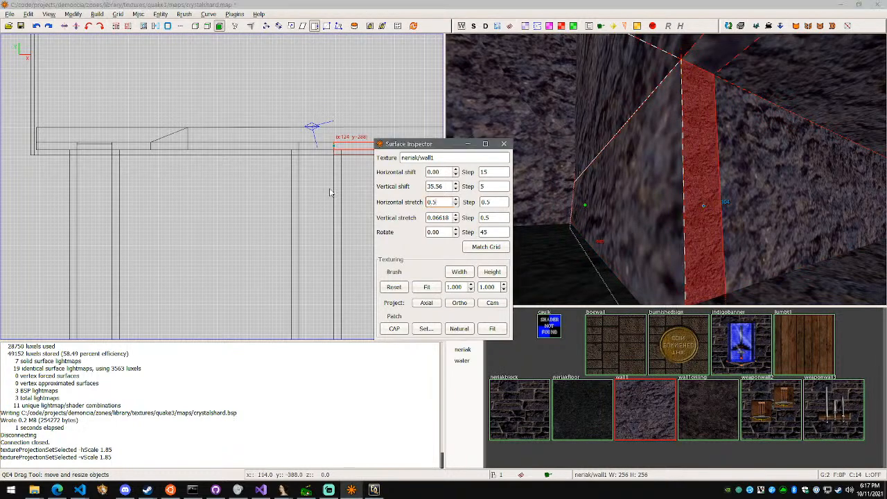
click(429, 219)
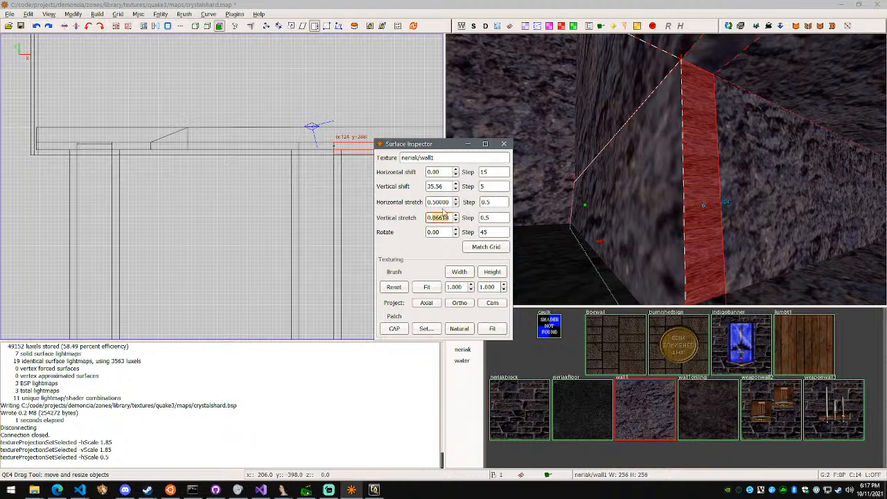
key(Return)
Set the horizontal and vertical texture stretch of the narrow edge face on the opposite side of the same entrance to 0.5
right_click(580, 218)
key(w)
key(Escape)
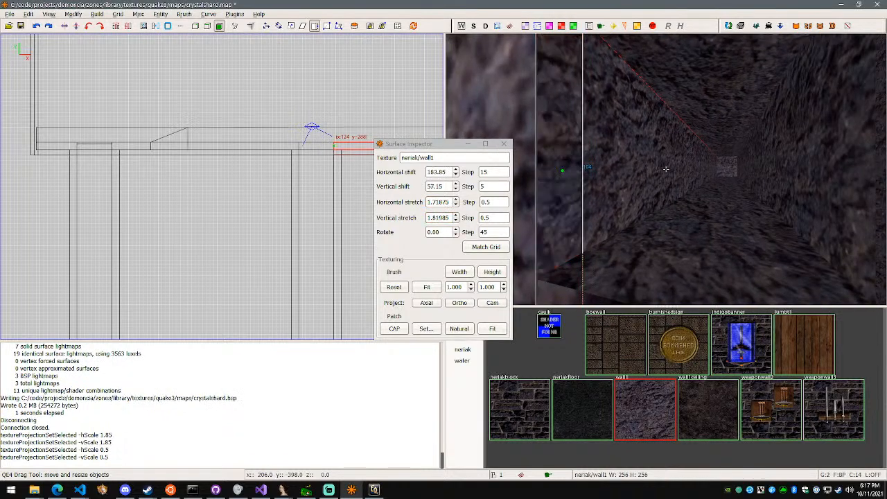
right_click(666, 169)
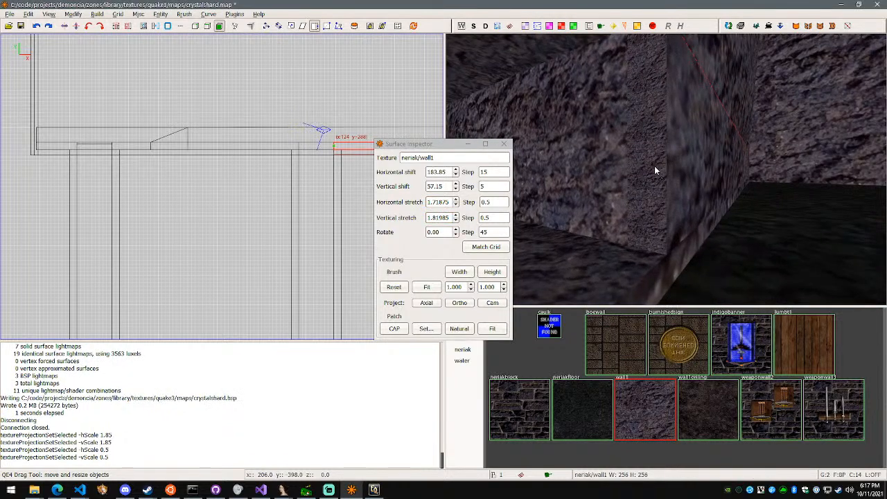
shift+click(655, 170)
ctrl+shift+click(652, 166)
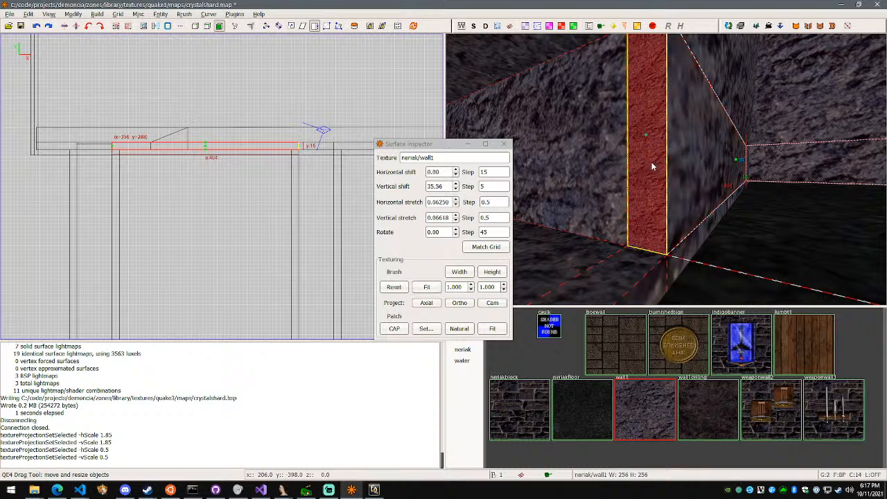
click(447, 202)
text(0.5)
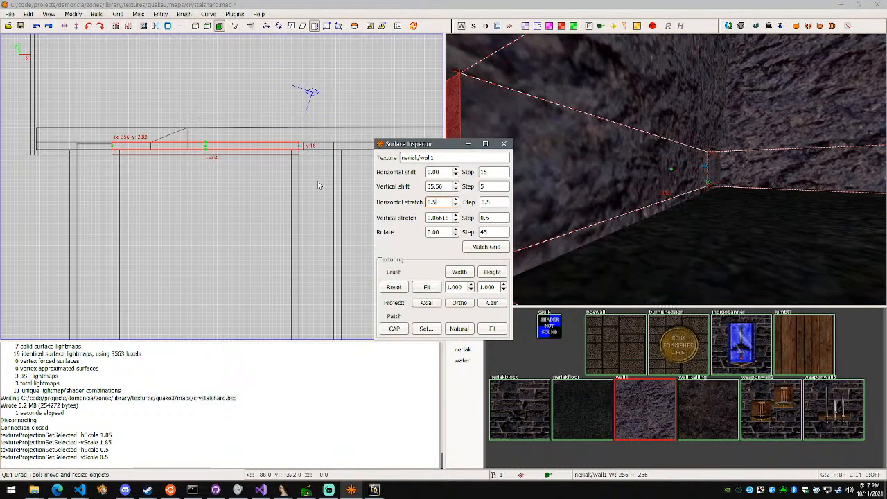
right_click(568, 167)
key(a)
right_click(568, 167)
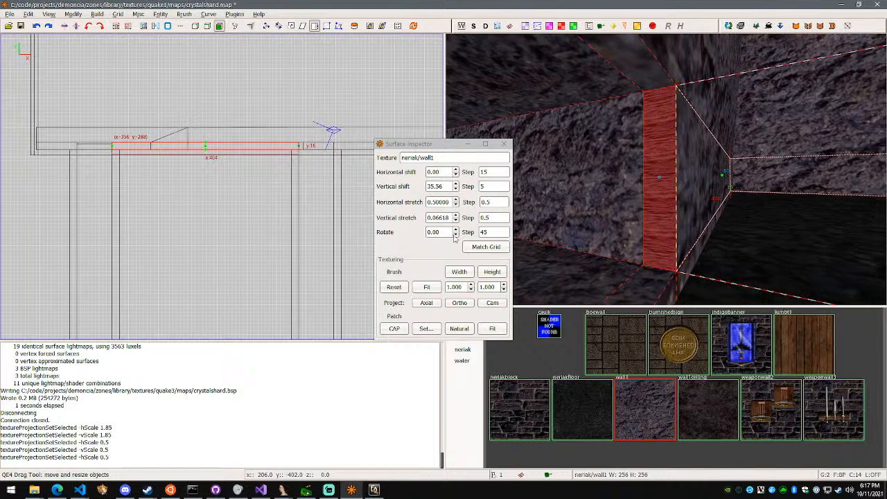
click(452, 217)
text(0.)
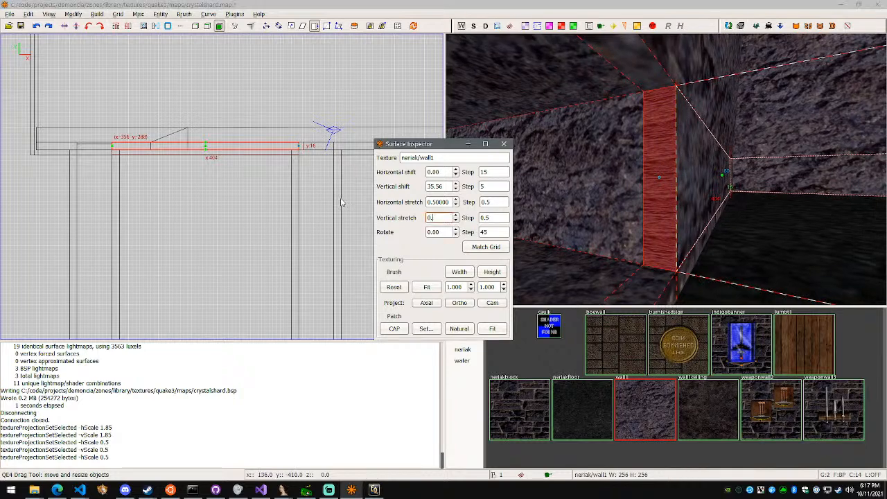
text(5)
key(Return)
Set the horizontal and vertical texture stretch of the wall's narrow edge face at the tunnel entrance nearest the cavern corner to 0.5
right_click(657, 175)
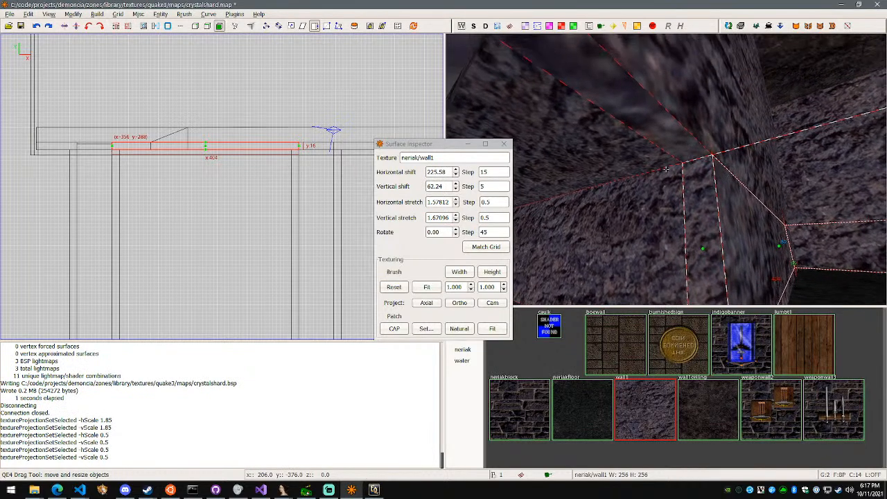
key(d)
key(s)
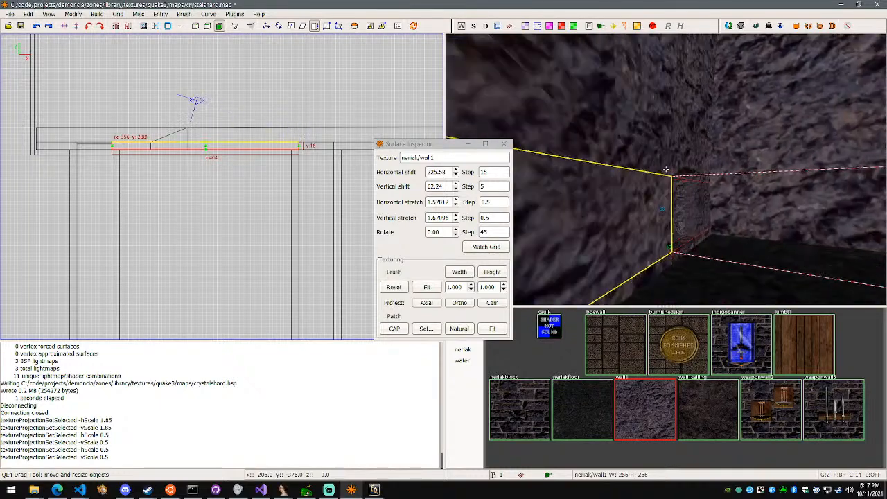
right_click(666, 169)
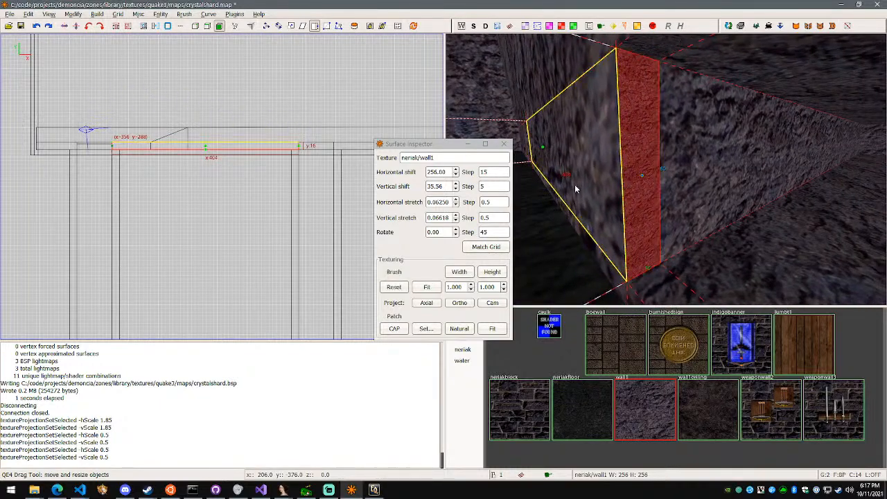
click(450, 202)
text(0.5)
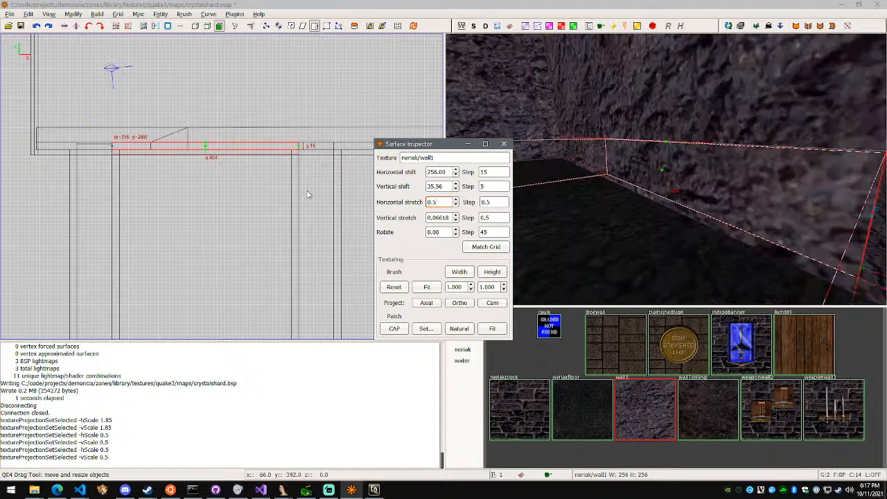
click(450, 218)
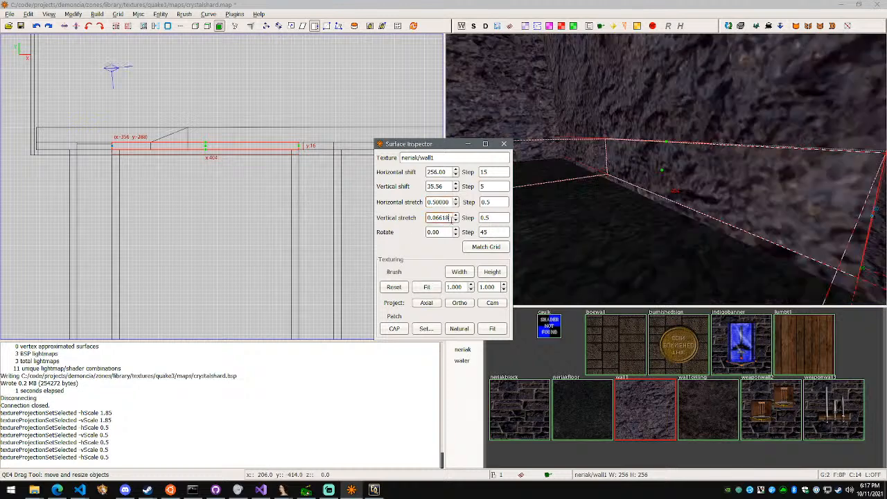
key(Return)
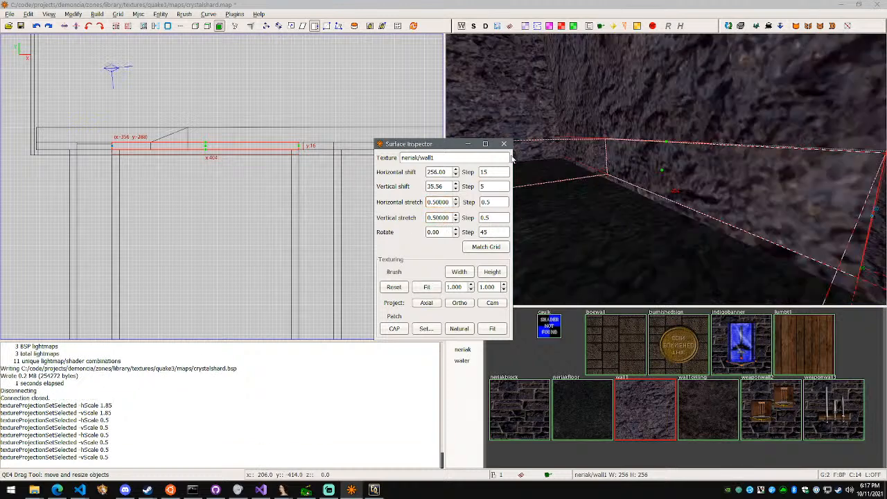
click(504, 144)
Set the horizontal and vertical texture stretch of the opposite narrow edge face at the corner tunnel's entrance to 0.5
right_click(620, 168)
key(w)
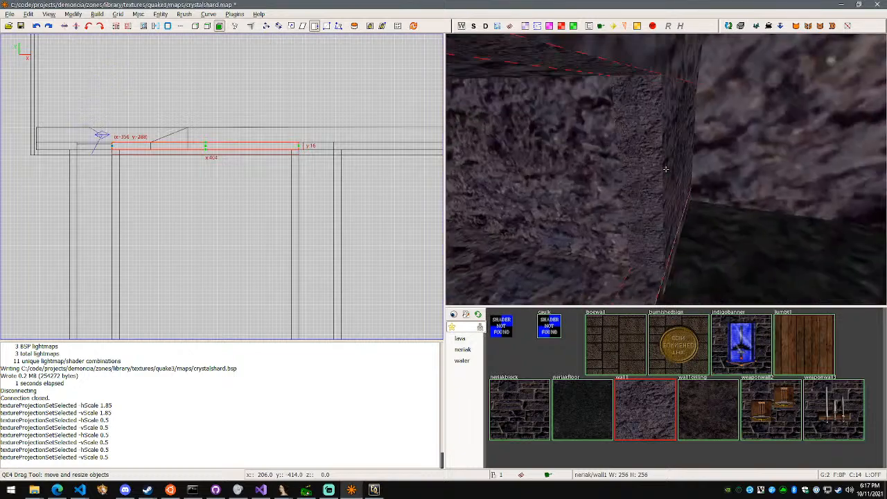
right_click(665, 169)
key(a)
right_click(666, 168)
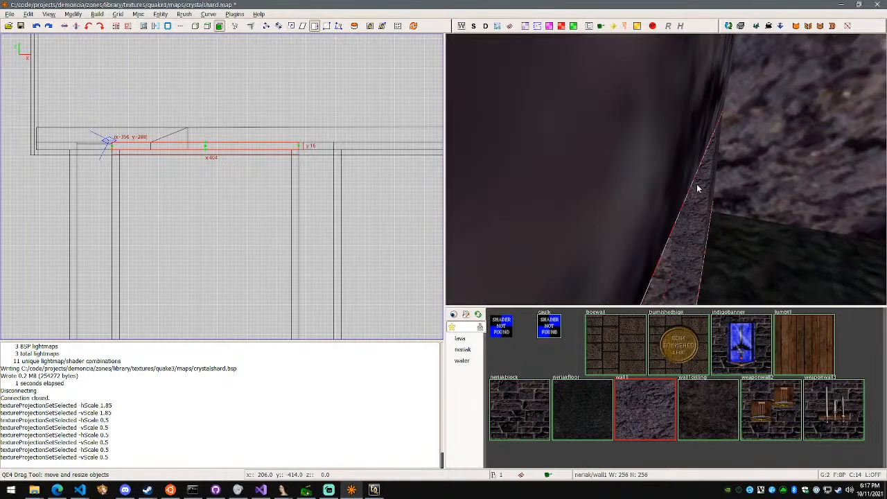
right_click(697, 188)
key(d)
key(w)
right_click(666, 168)
right_click(665, 168)
key(s)
right_click(665, 169)
right_click(639, 135)
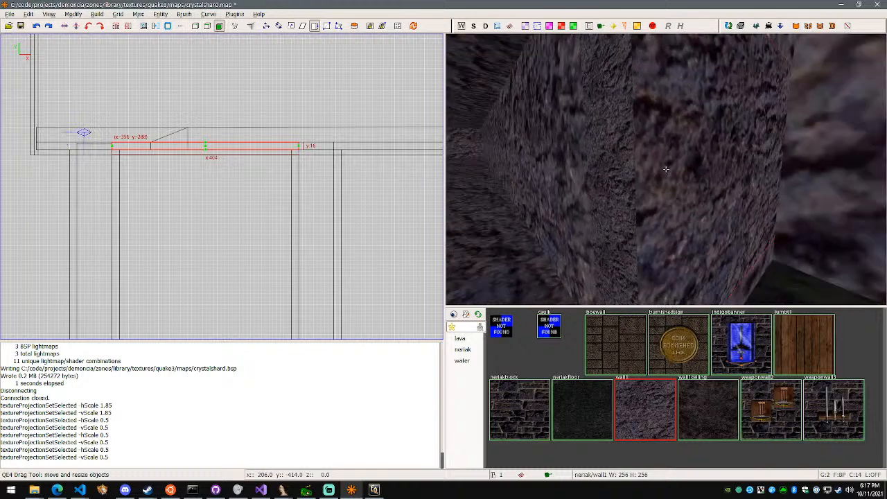
right_click(665, 168)
key(Escape)
shift+click(664, 169)
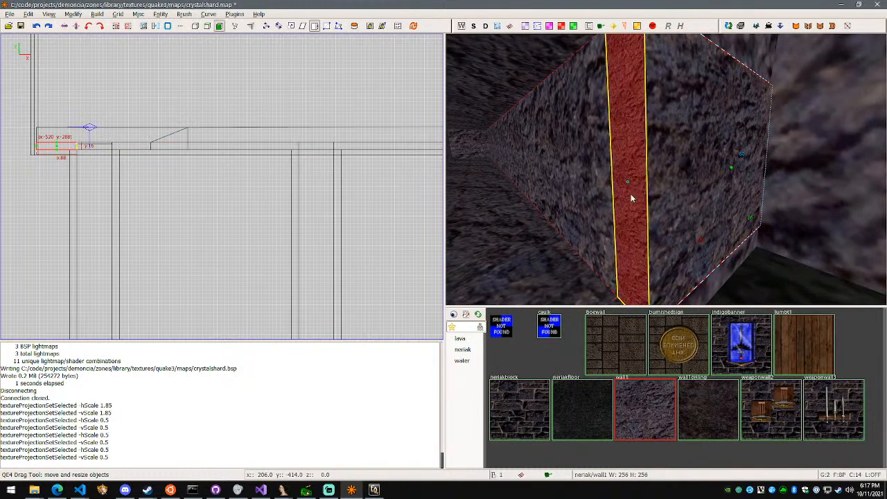
key(s)
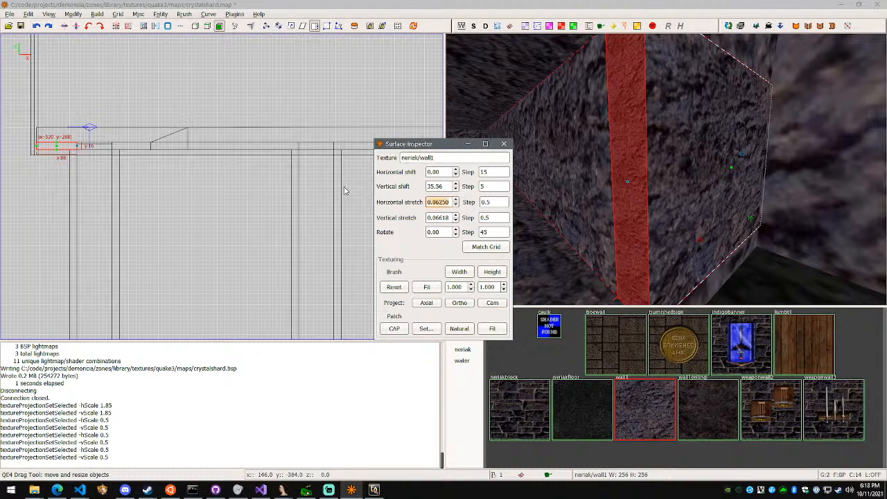
text(0.5)
key(Tab)
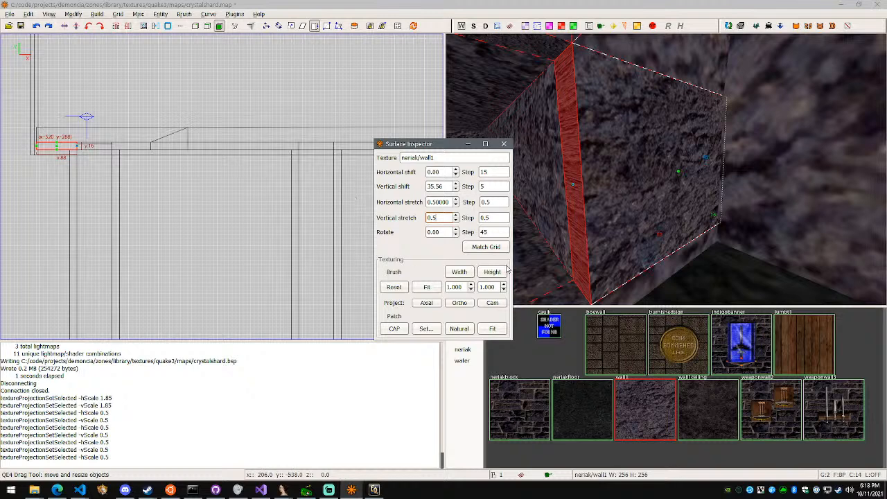
click(505, 145)
Set the horizontal and vertical texture stretch of the overhead edge face at the corner tunnel's entrance to 0.5
right_click(580, 186)
key(Escape)
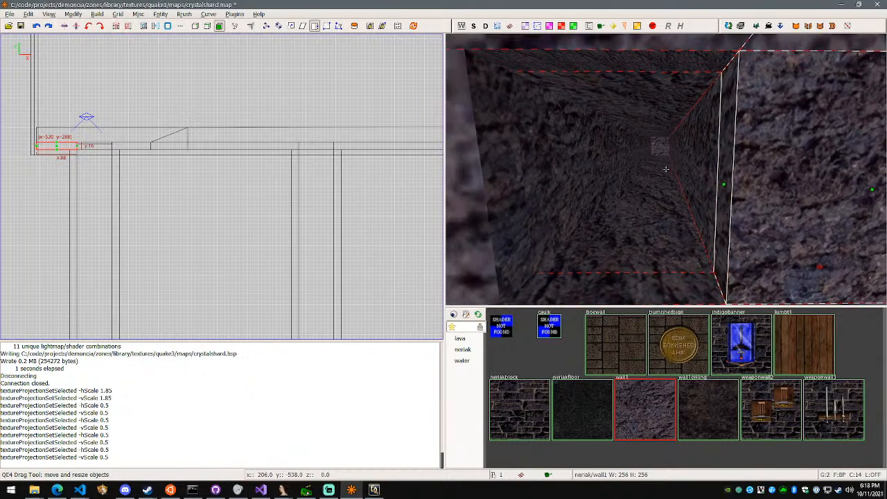
key(Up)
right_click(665, 169)
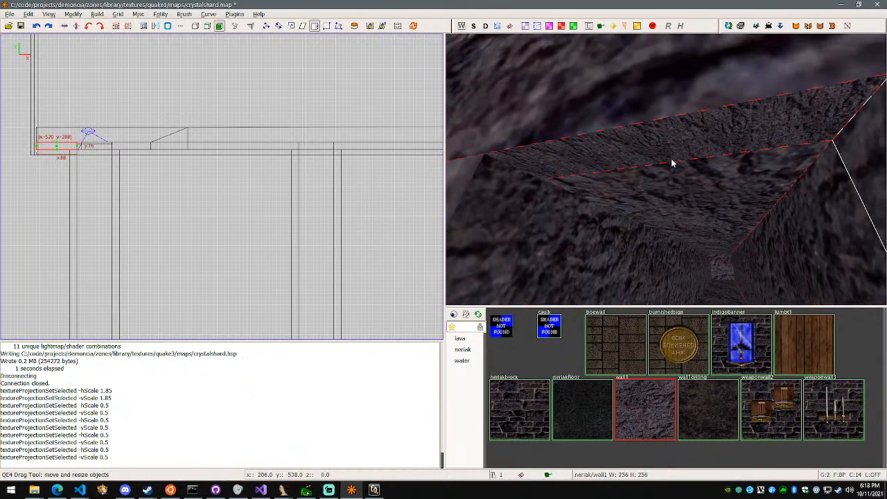
shift+click(676, 134)
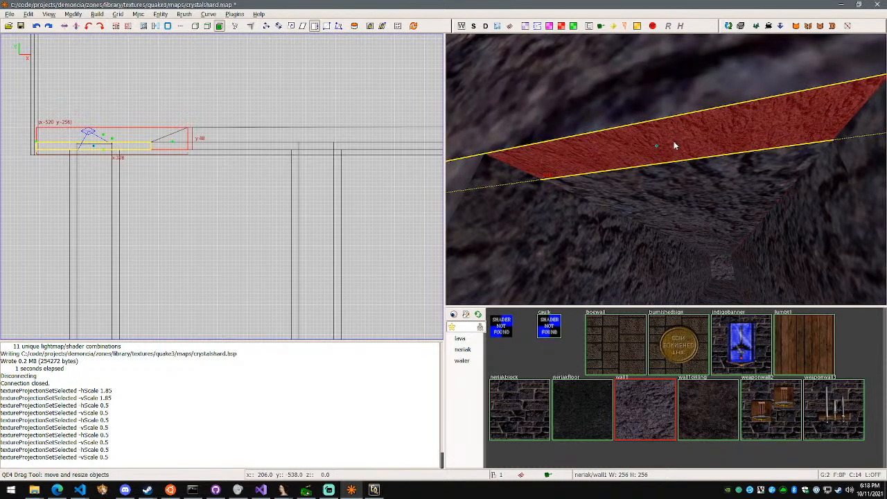
key(s)
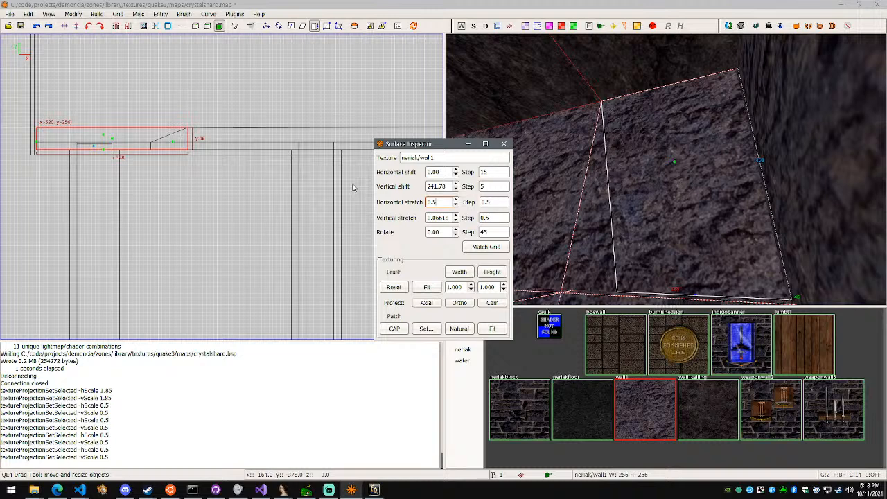
right_drag(613, 184, 613, 270)
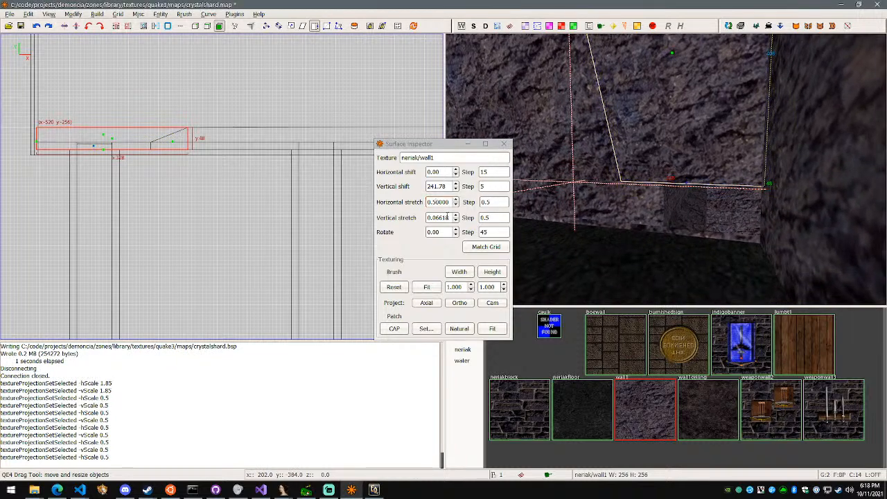
drag(449, 218, 372, 214)
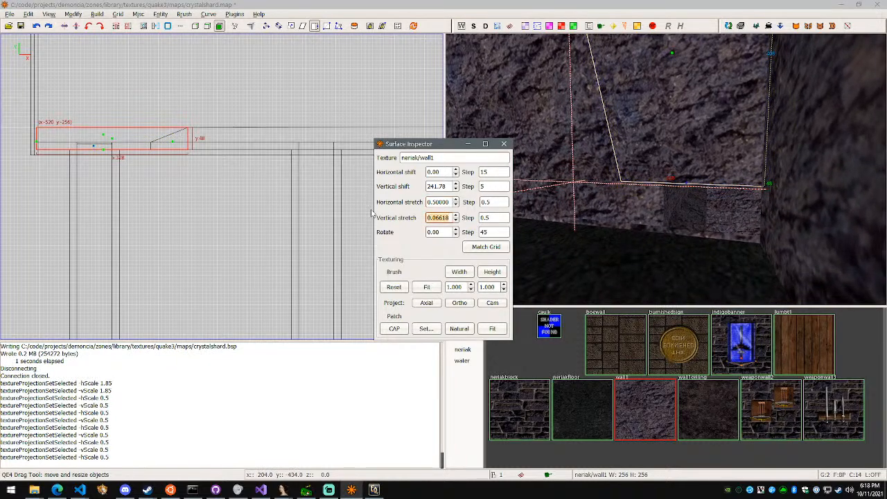
right_click(678, 257)
key(w)
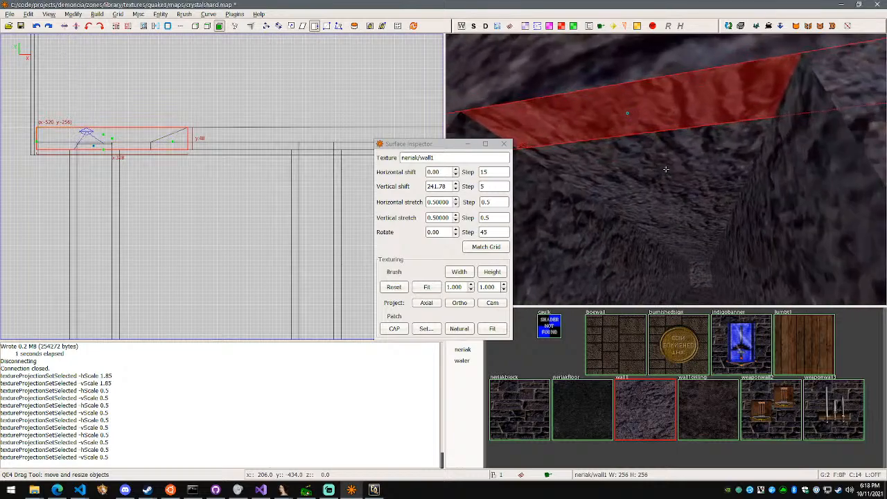
Examine the texture stretch of the overhead faces where the wall meets the other tunnel's entrance
key(s)
key(d)
key(w)
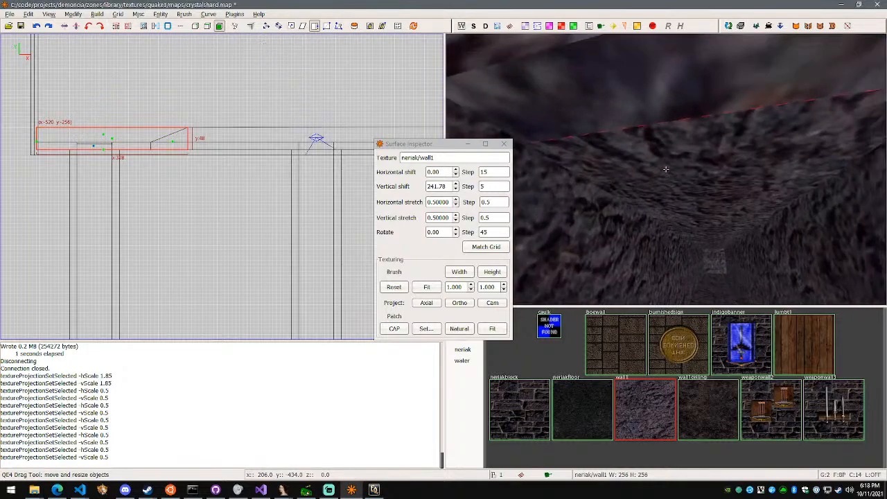
key(w)
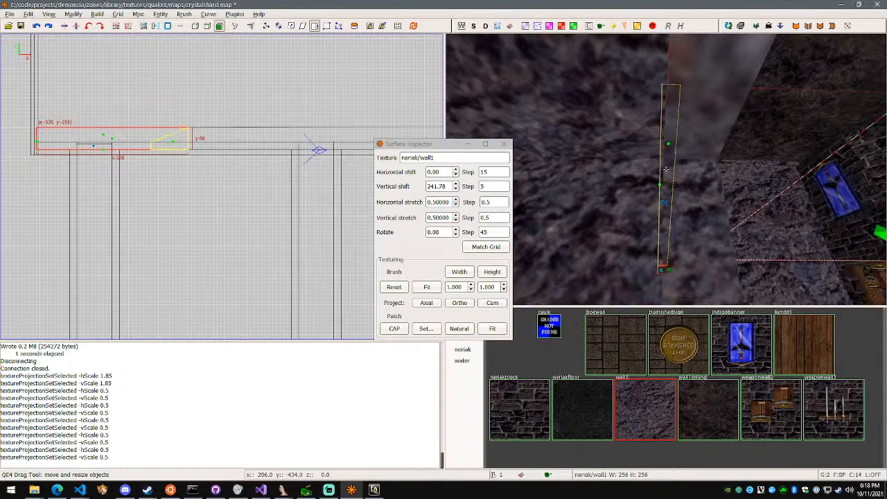
key(d)
right_click(665, 169)
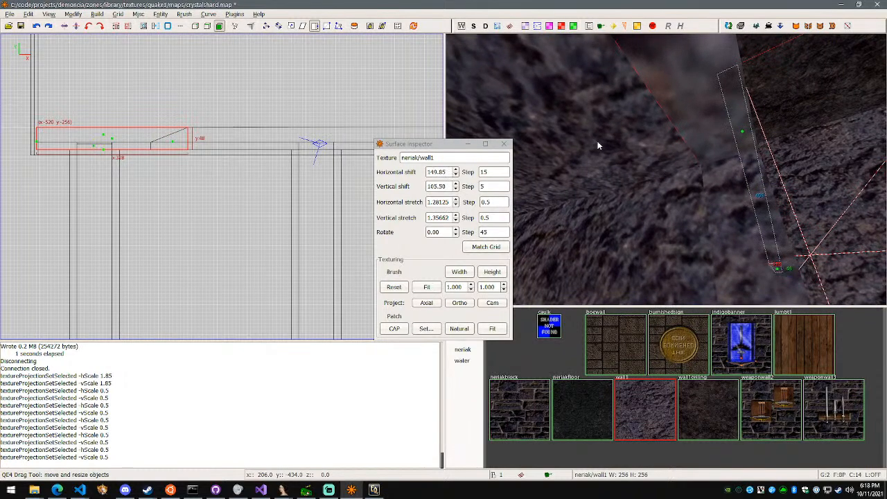
key(Escape)
shift+click(589, 138)
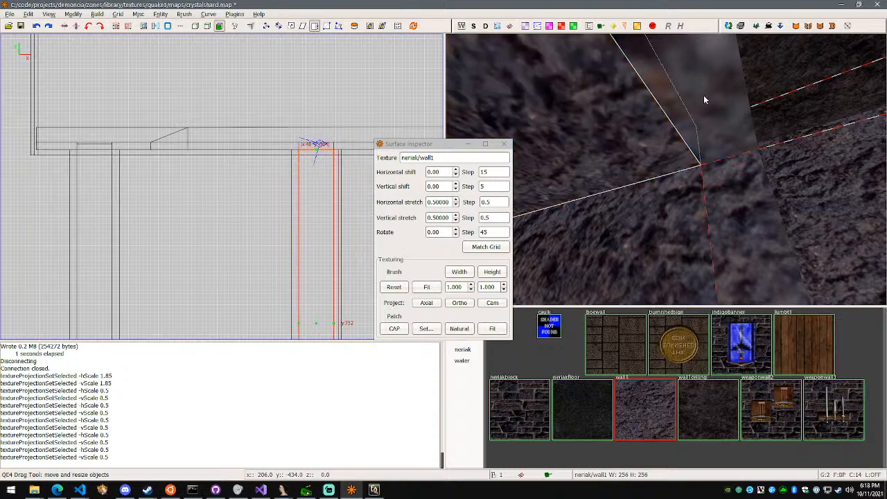
Compare the texture stretch of the lower wall face between the two tunnel entrances with the large wall face above it
right_click(742, 111)
key(d)
key(w)
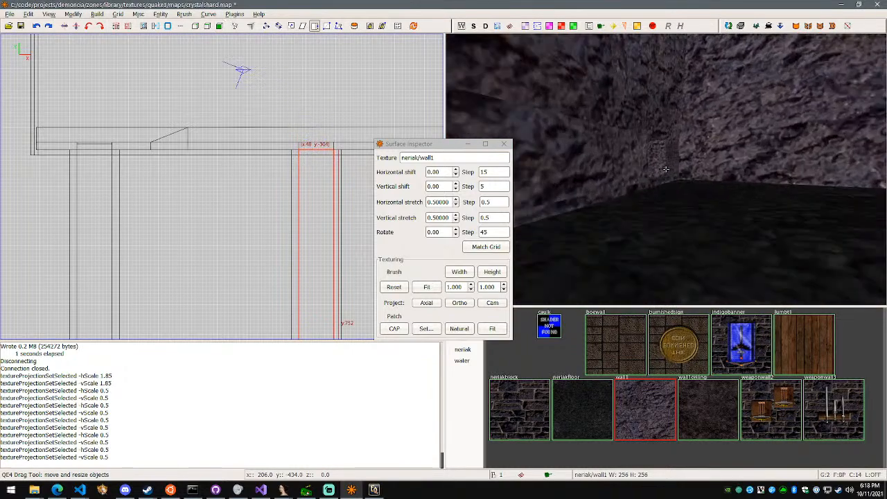
key(s)
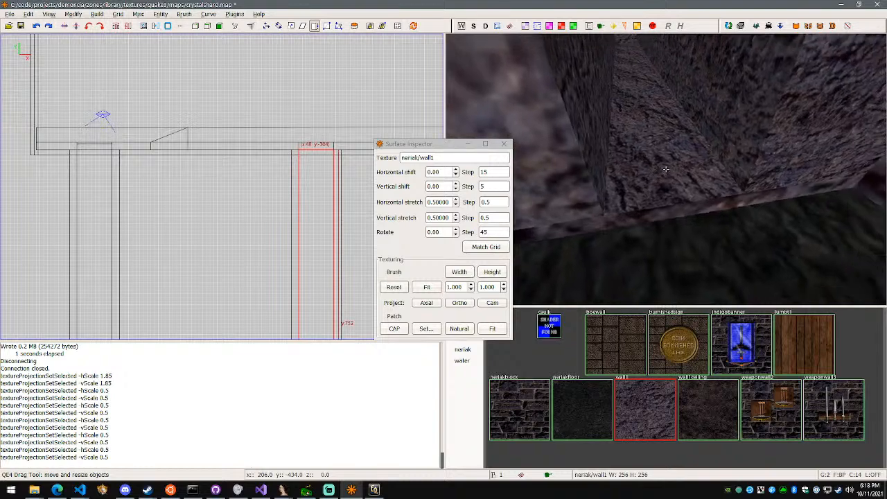
key(d)
key(a)
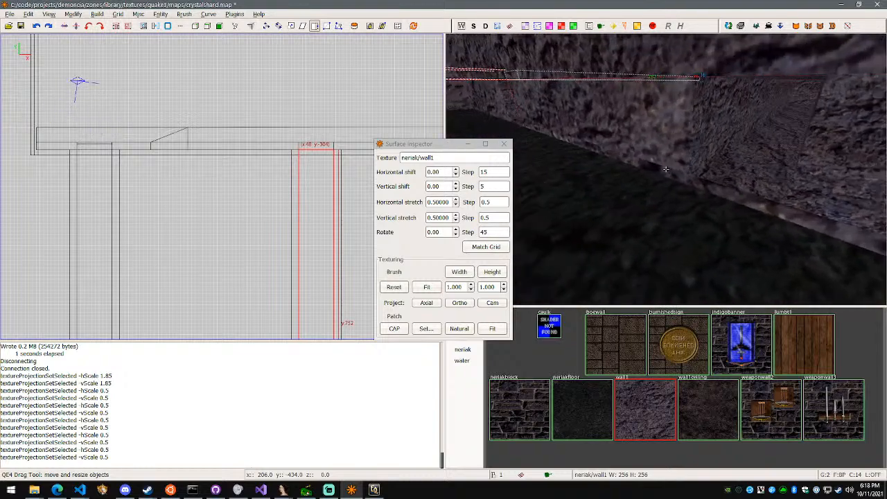
right_click(666, 169)
ctrl+shift+click(636, 187)
right_click(636, 187)
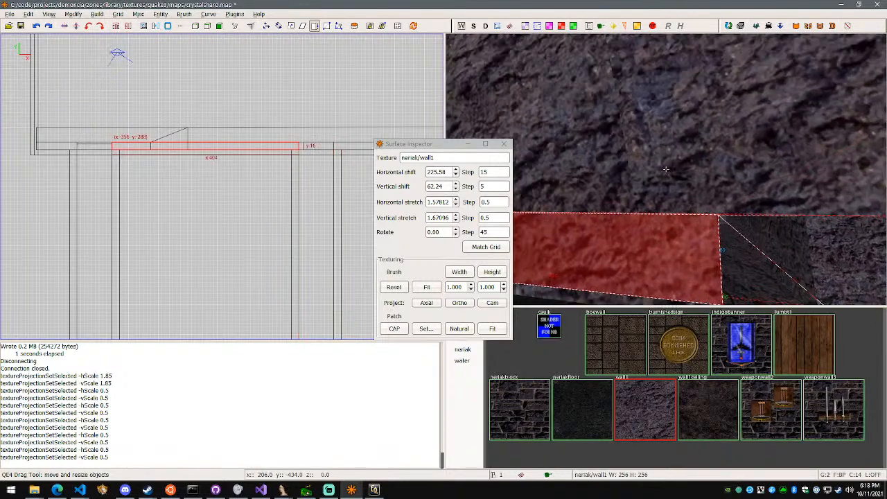
key(s)
right_click(665, 169)
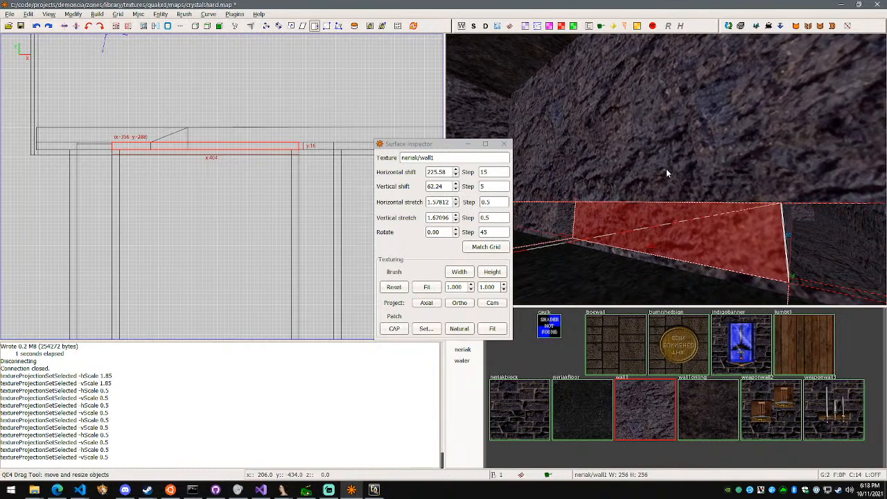
ctrl+shift+click(664, 139)
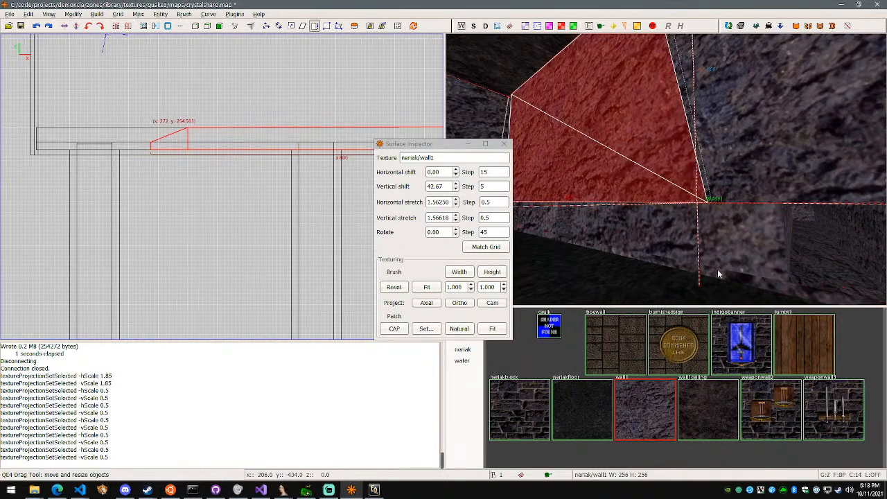
Set the horizontal and vertical texture stretch of the thin strip along the base of the tunnel wall to 1.5
ctrl+shift+click(719, 277)
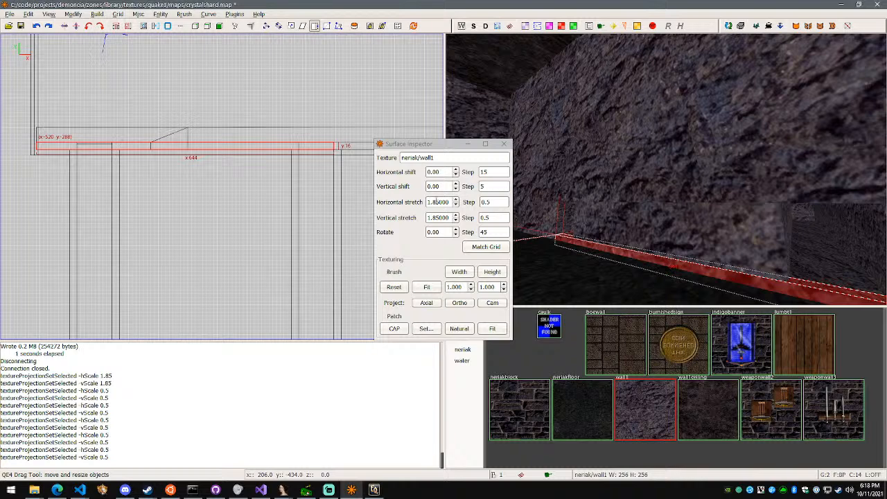
click(435, 202)
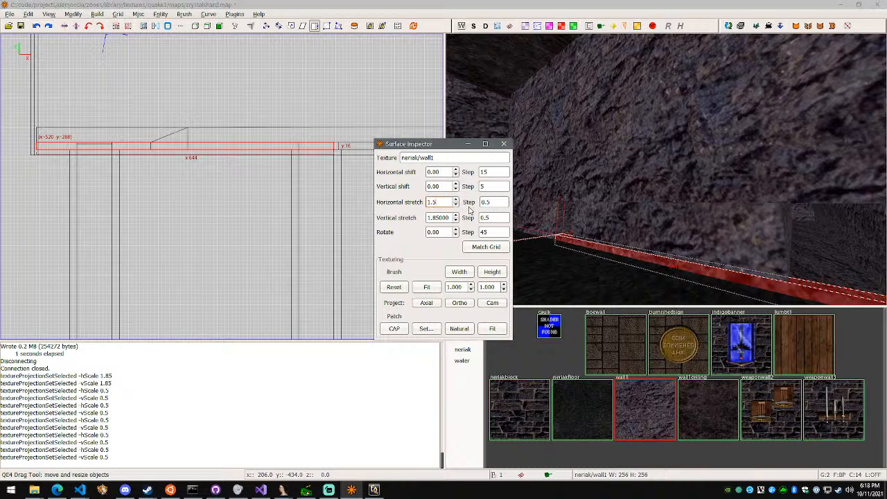
text(1.5)
click(444, 217)
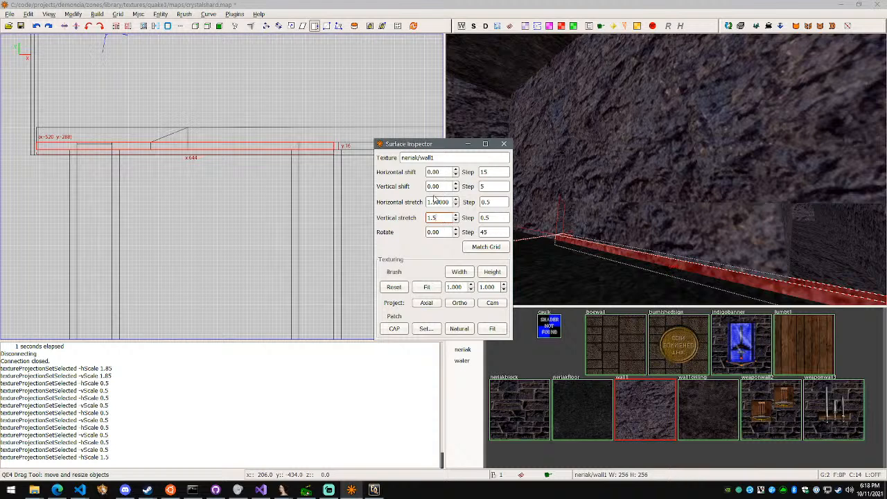
key(Return)
click(504, 144)
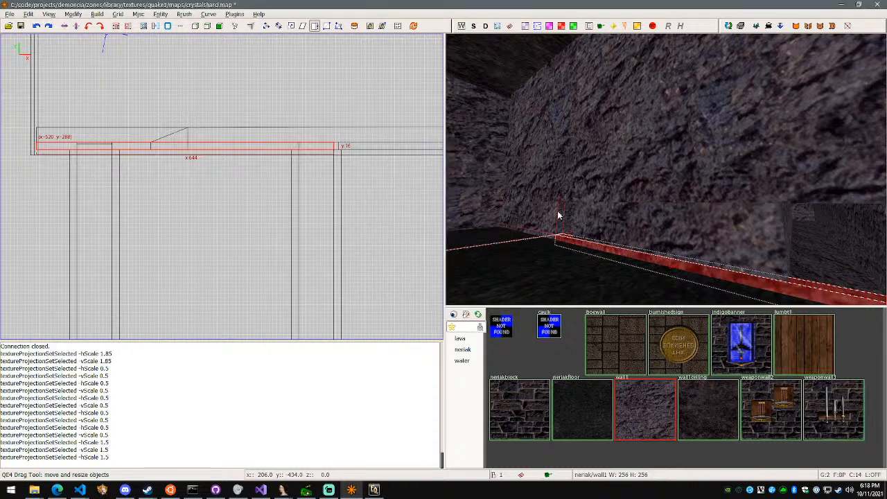
right_click(558, 216)
key(Escape)
Set the horizontal and vertical texture stretch of the lower wall section beside the tunnel entrance to 1.5
key(s)
key(a)
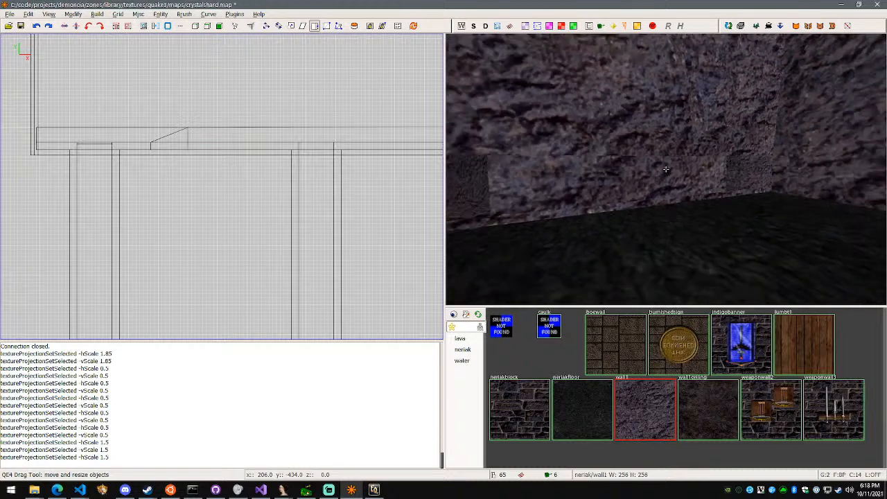
key(w)
right_click(666, 169)
shift+click(658, 185)
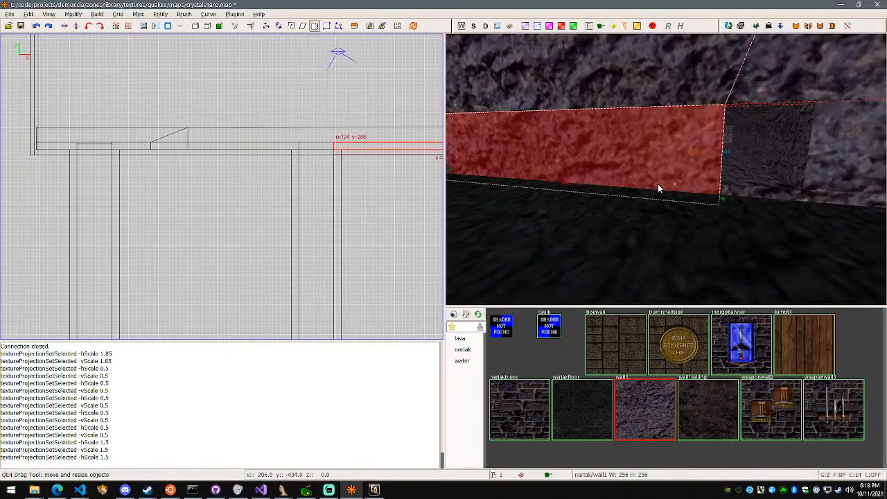
right_click(658, 185)
right_click(666, 169)
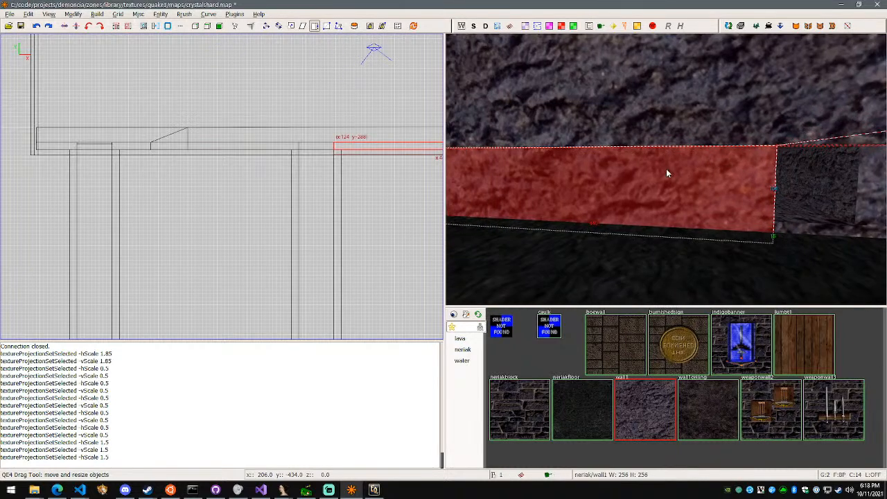
key(s)
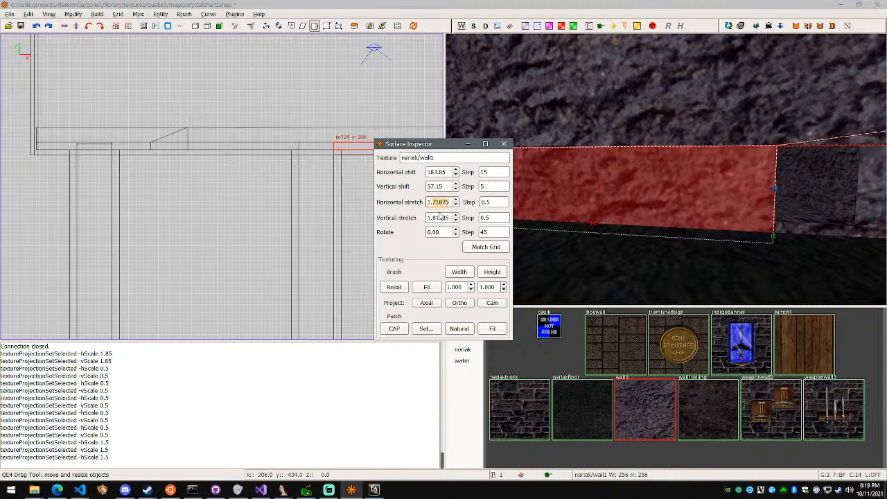
text(1.5)
key(Tab)
key(Tab)
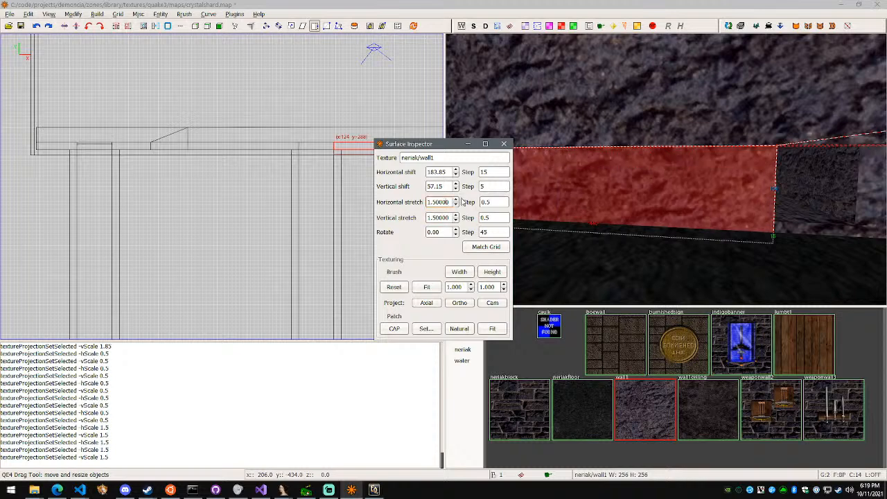
click(504, 144)
Shift the lower wall section's texture to 213.85 horizontally and 208.15 vertically to align it with the wall above
right_click(541, 151)
key(s)
right_click(666, 168)
key(Escape)
shift+click(720, 183)
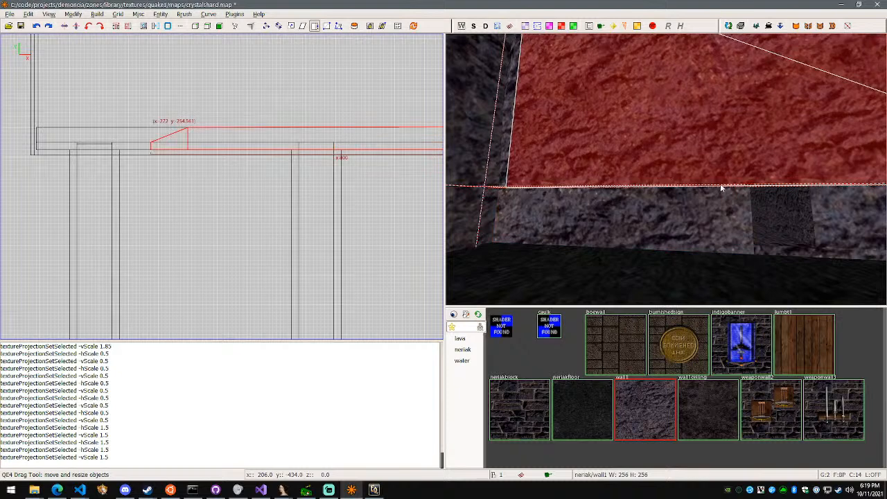
key(Escape)
right_click(722, 183)
right_click(666, 168)
shift+click(662, 216)
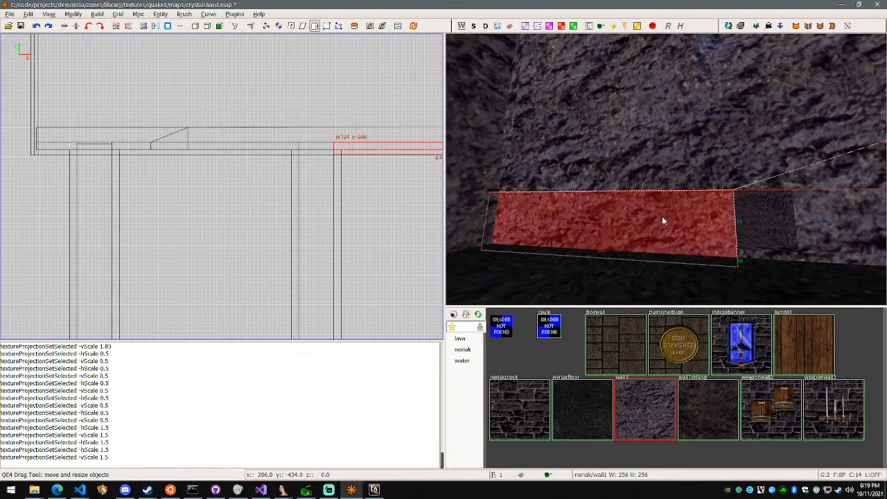
key(s)
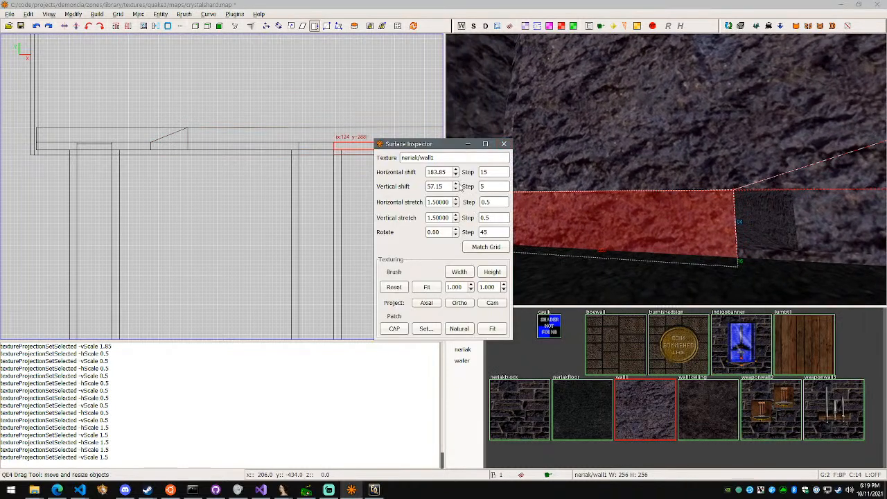
click(456, 188)
drag(456, 189, 456, 191)
click(457, 192)
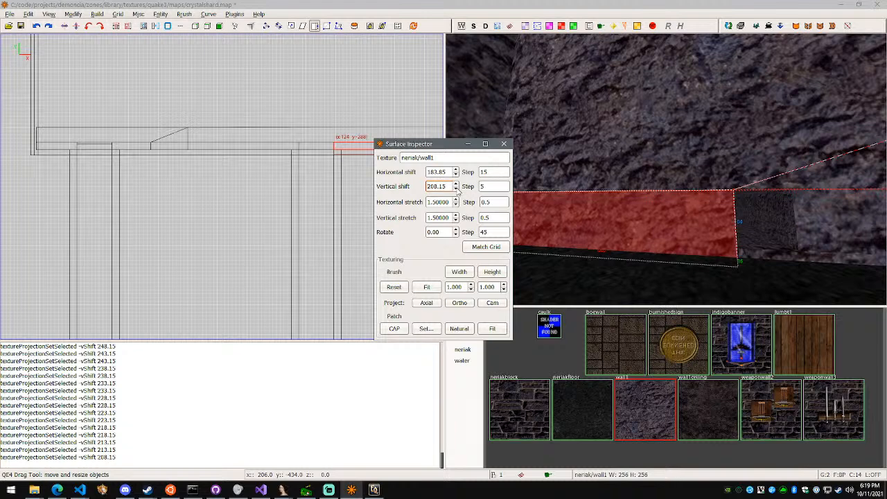
click(456, 171)
click(456, 171)
Set the lower wall section's vertical texture shift to 42 and its horizontal shift to 0
shift+click(622, 140)
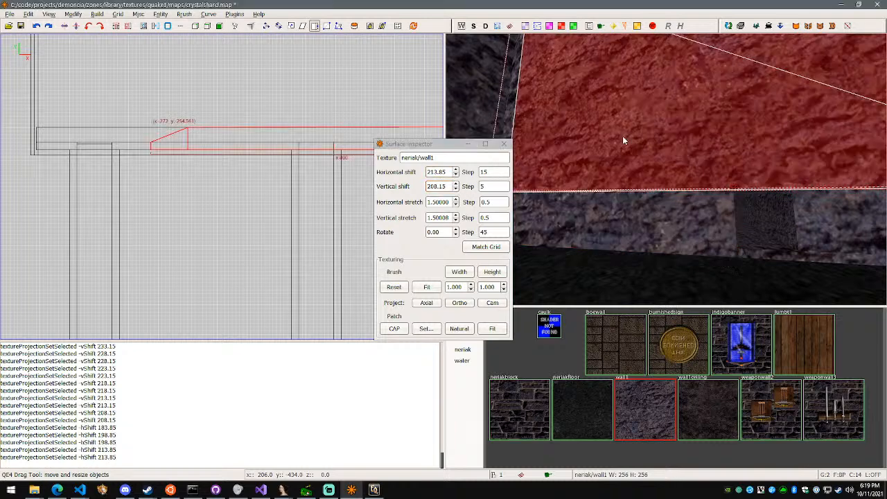
key(Escape)
shift+click(616, 200)
drag(450, 186, 400, 185)
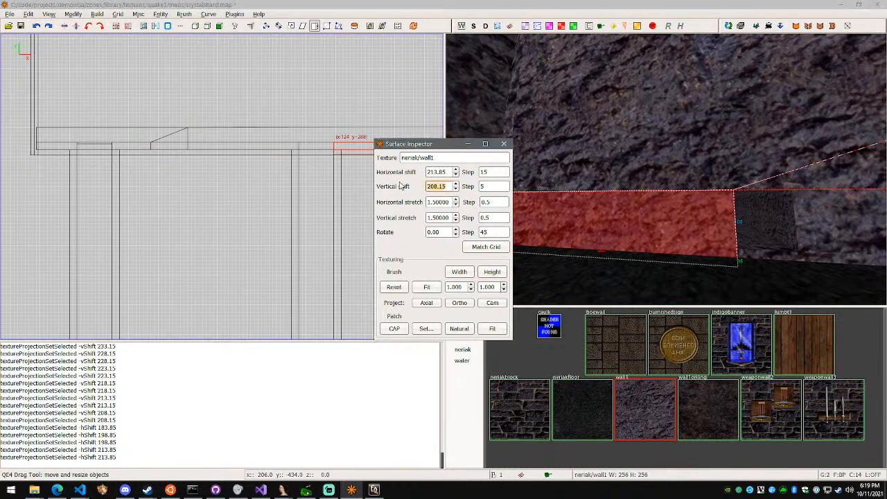
text(42)
key(Return)
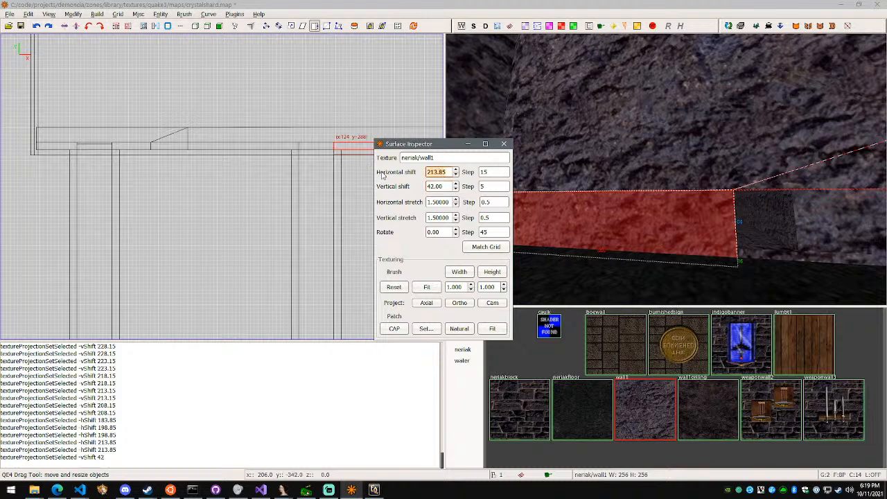
text(0)
click(443, 185)
key(Escape)
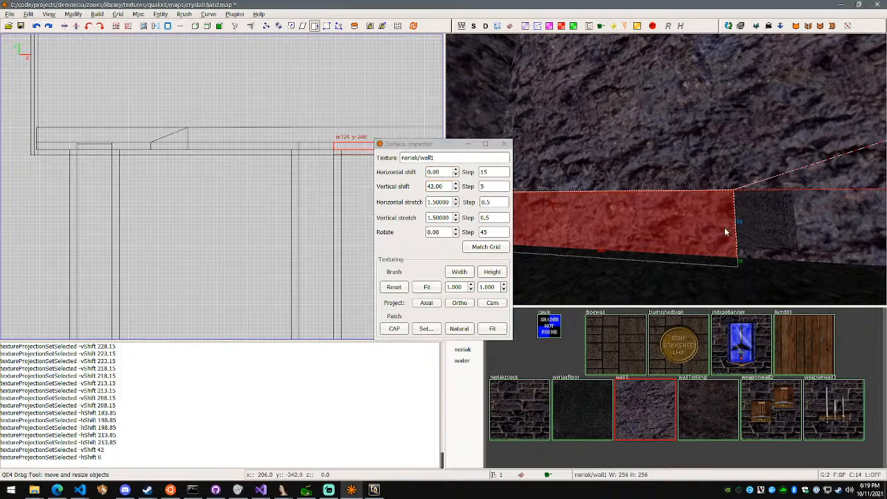
Compare the texture alignment of the lower wall section with the large wall above it along their shared seam
key(Escape)
shift+click(796, 233)
key(Escape)
shift+click(632, 227)
key(Escape)
shift+click(557, 148)
key(Escape)
shift+click(578, 204)
right_click(599, 204)
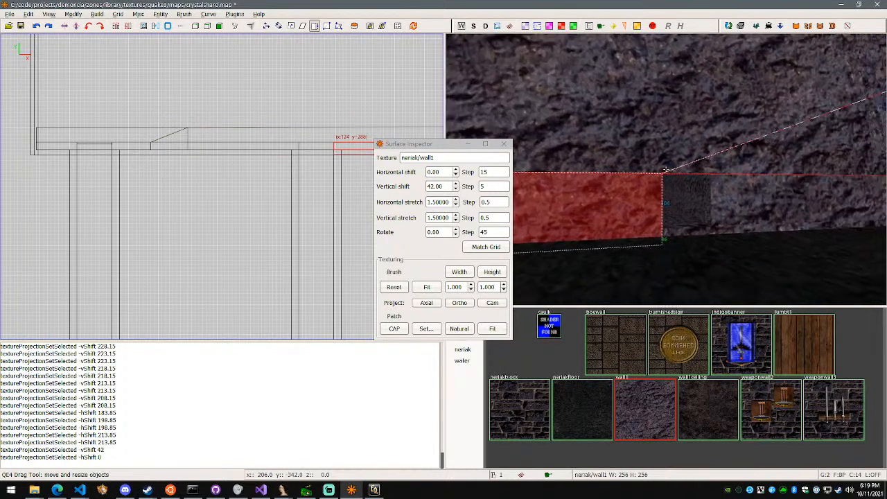
key(w)
key(d)
key(a)
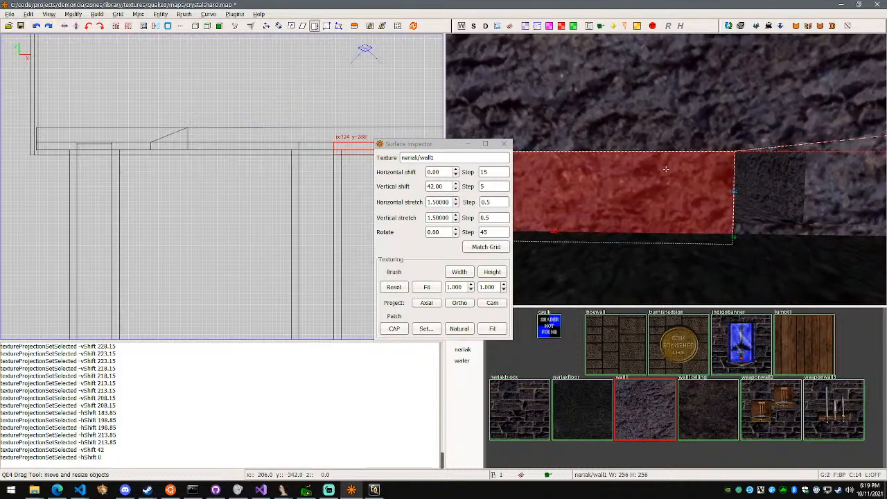
key(s)
right_click(666, 169)
Check the horizontal and vertical texture shift of the large wall's front face on its own
key(Escape)
shift+click(695, 151)
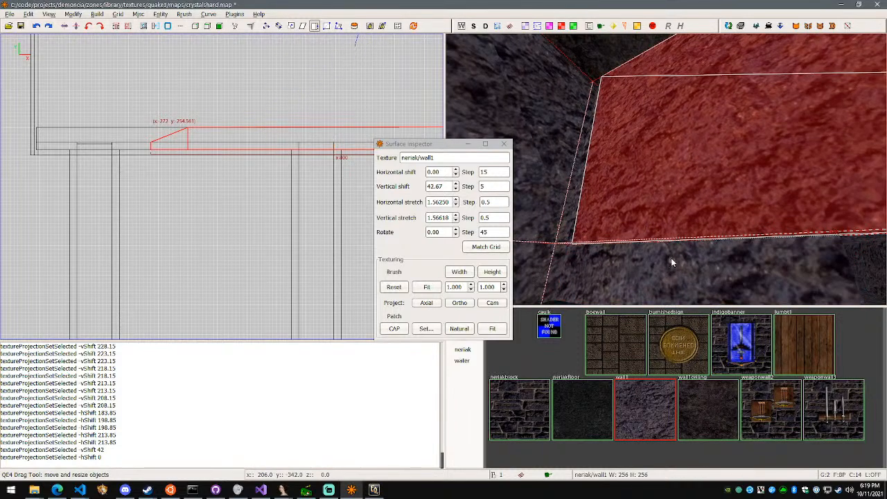
key(Escape)
ctrl+shift+click(691, 176)
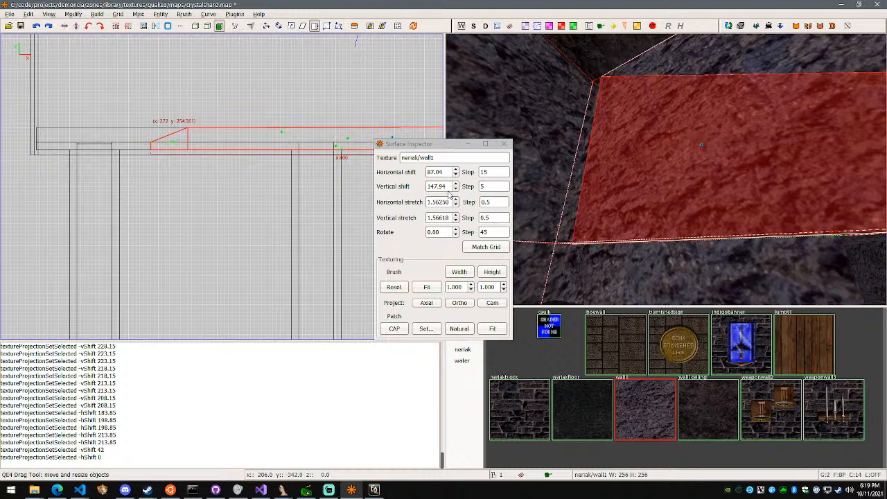
key(Escape)
Try to set the lower wall face's texture shift to 147 horizontally and 87 vertically
key(Escape)
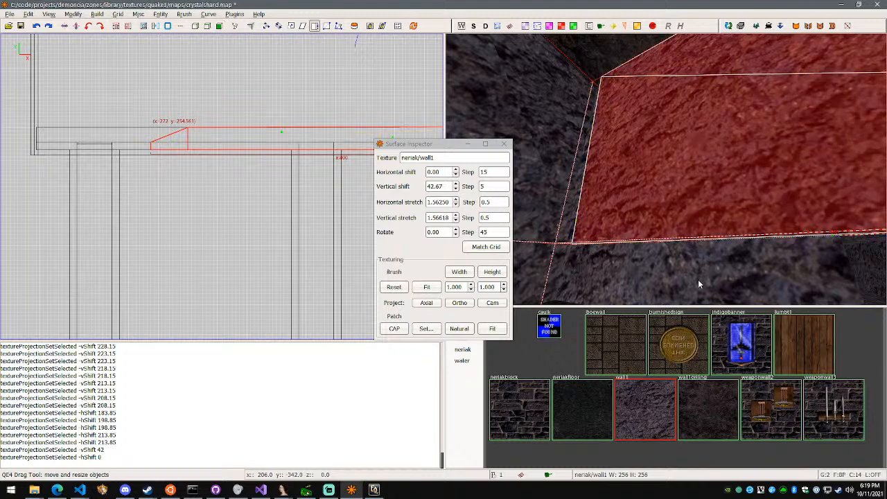
key(Escape)
shift+click(697, 273)
key(f)
click(445, 172)
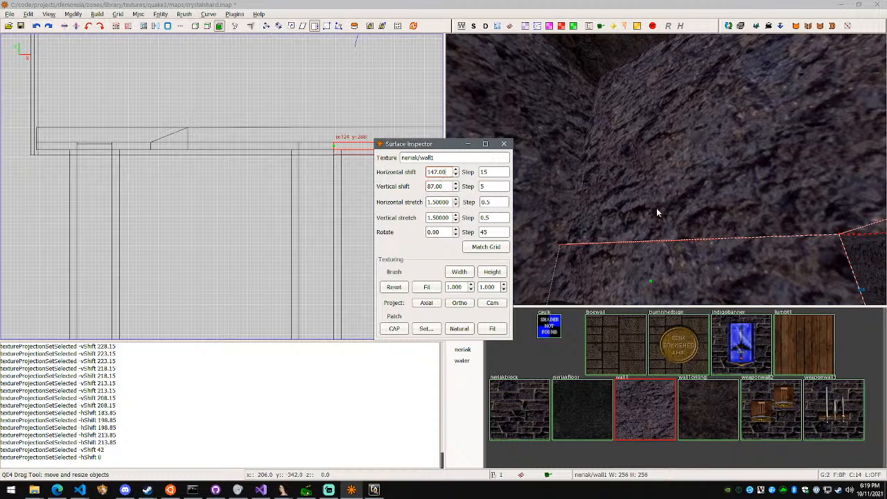
key(Escape)
key(Escape)
key(Escape)
Set the texture shift of the lower wall's front face to 147 horizontally and 87 vertically
click(718, 285)
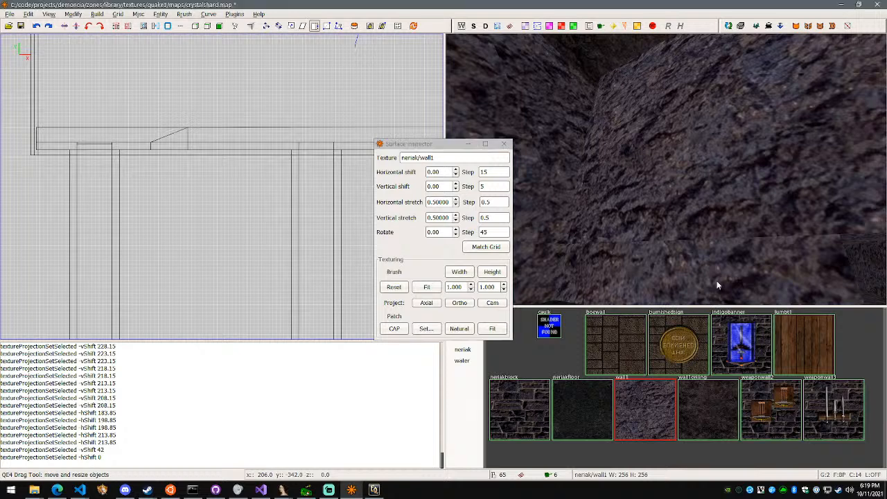
shift+click(698, 276)
click(445, 173)
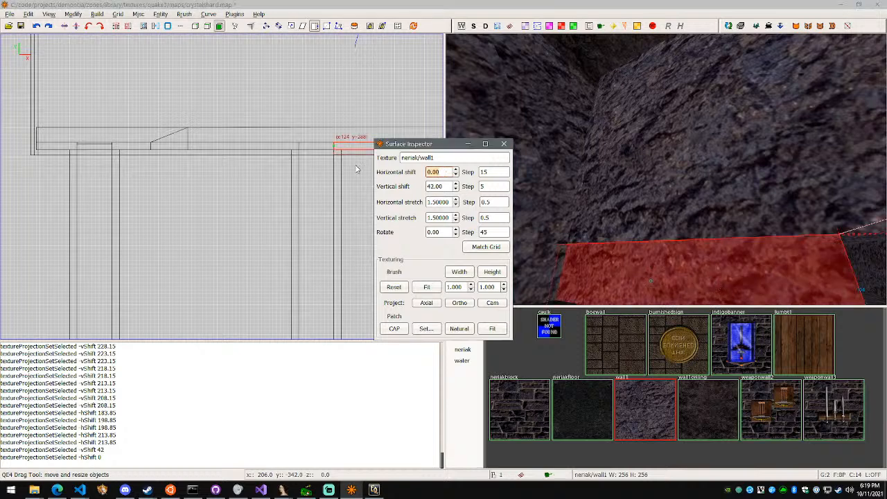
key(Tab)
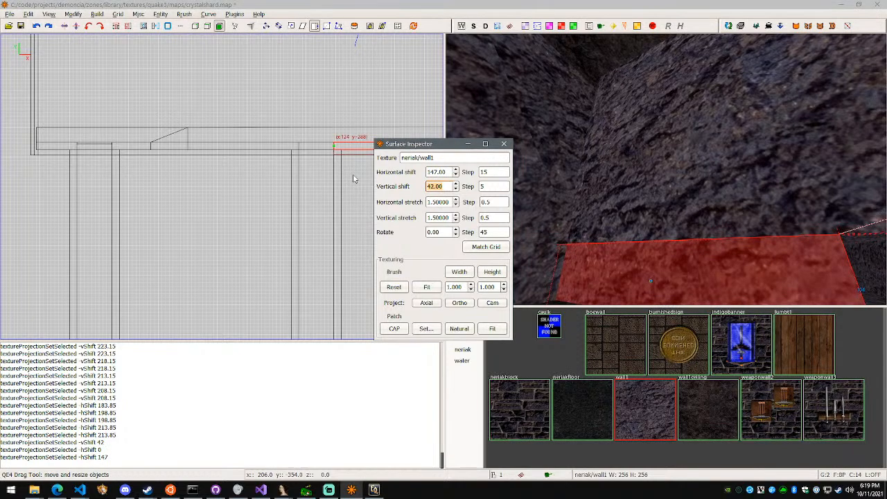
text(87)
key(Return)
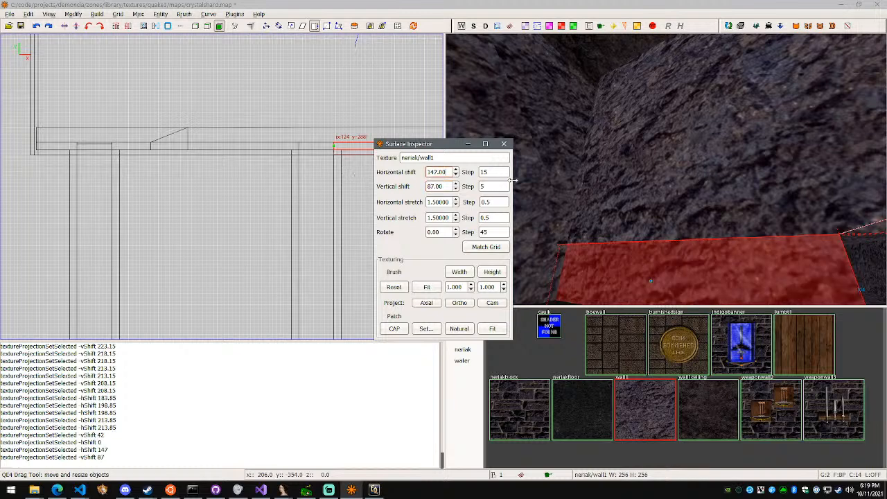
click(505, 146)
Examine how the shifted lower wall texture lines up with the large wall face above the tunnel entrance
right_click(604, 180)
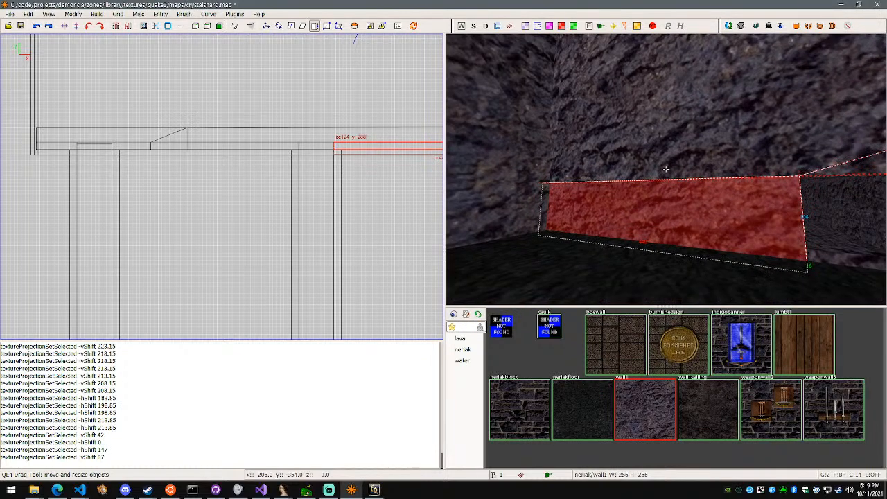
key(Escape)
key(w)
right_click(665, 169)
shift+click(685, 141)
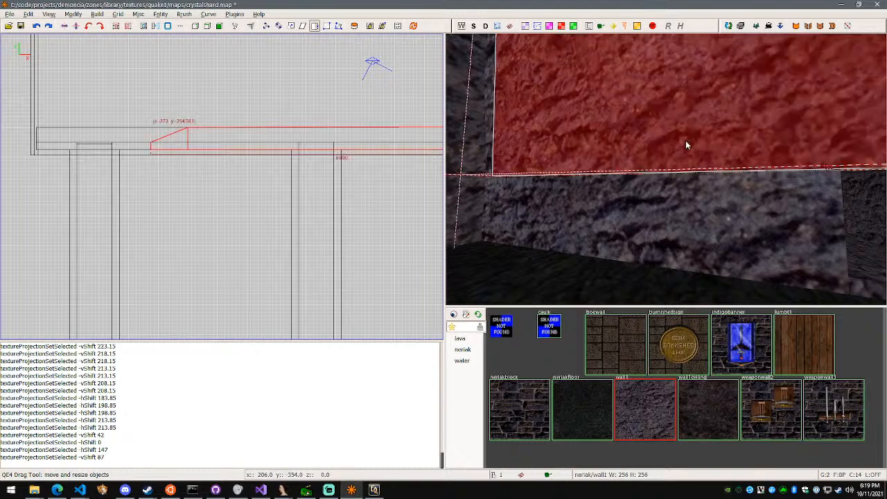
key(Escape)
shift+click(680, 194)
key(f)
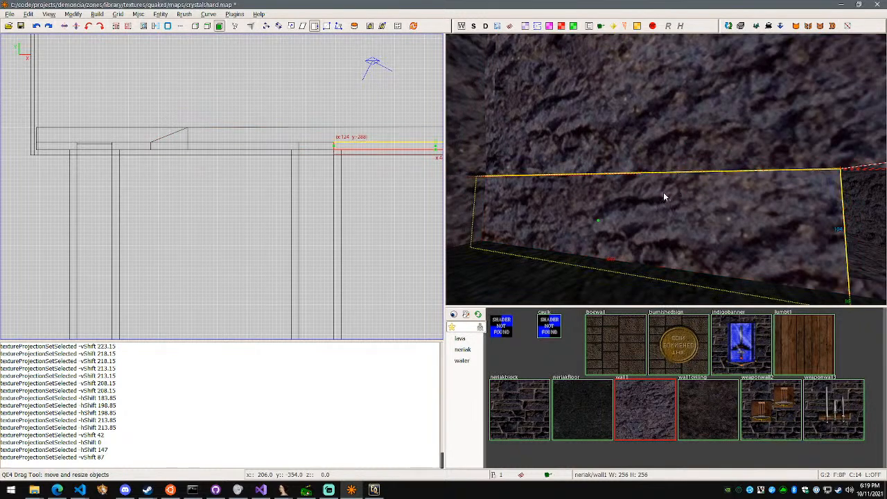
shift+click(621, 207)
key(Escape)
key(Escape)
key(Escape)
Check the horizontal and vertical texture stretch of the large wall's front face
shift+click(667, 121)
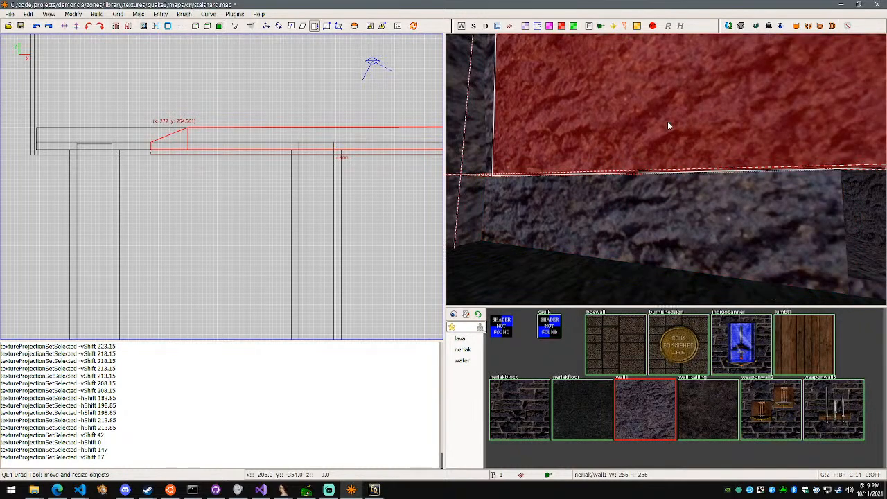
key(f)
shift+click(661, 114)
key(s)
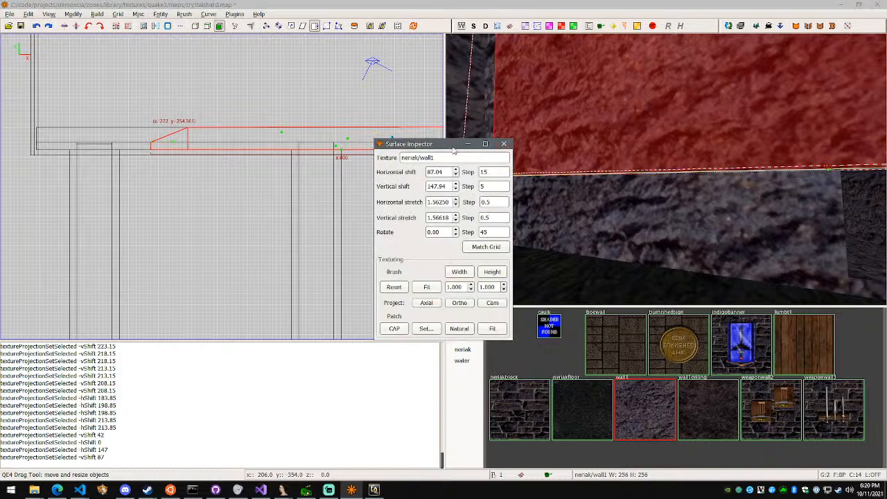
drag(445, 143, 380, 141)
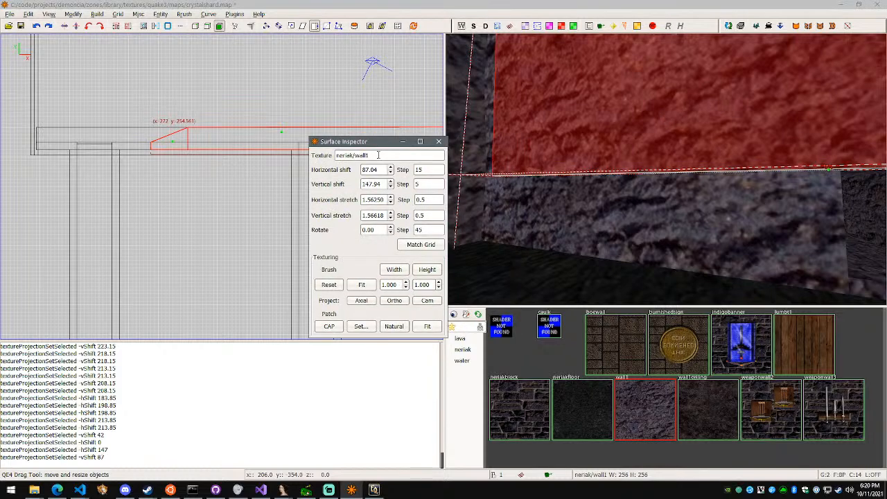
click(438, 141)
Set the horizontal and vertical texture stretch of the lower wall's front face to 1.56
key(Escape)
shift+click(633, 213)
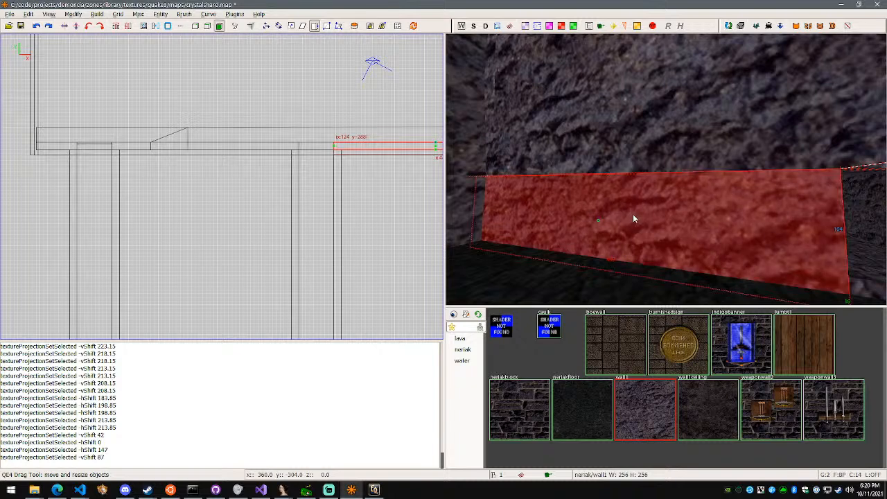
key(s)
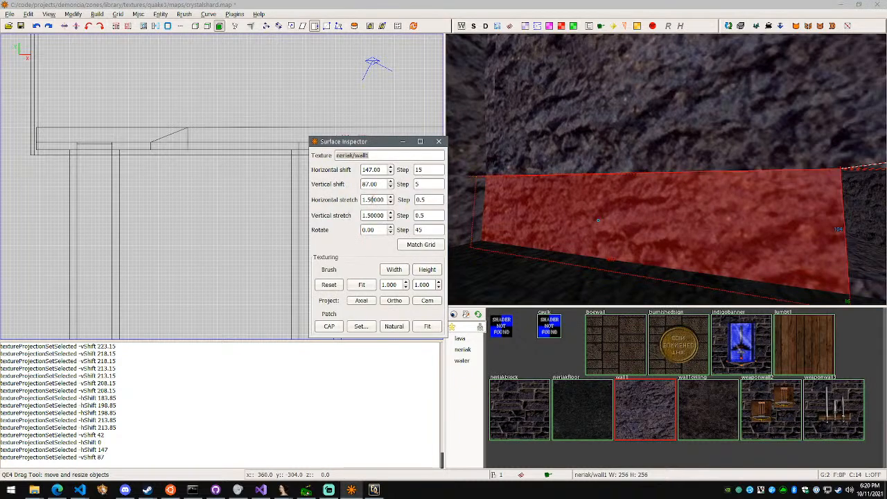
key(Return)
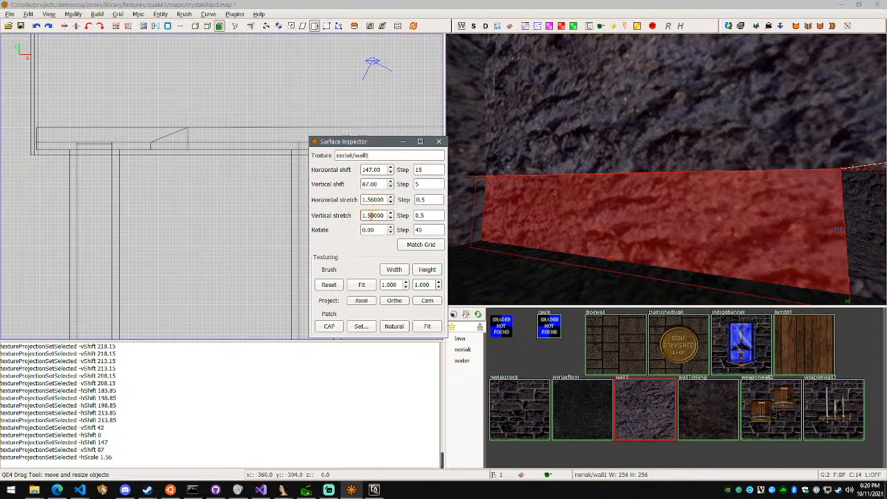
key(Return)
click(436, 144)
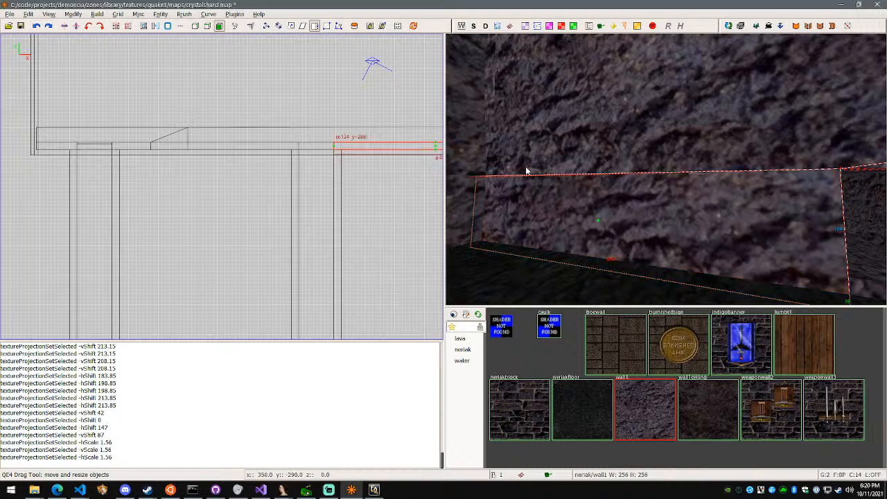
key(Escape)
Examine the rescaled lower wall texture against the large wall above it and the other walls and tunnel openings around the cavern
right_click(586, 164)
key(w)
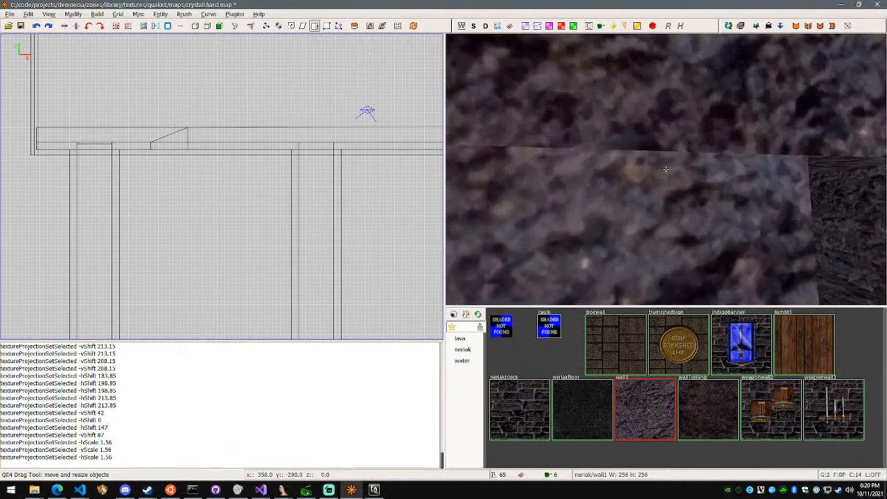
key(d)
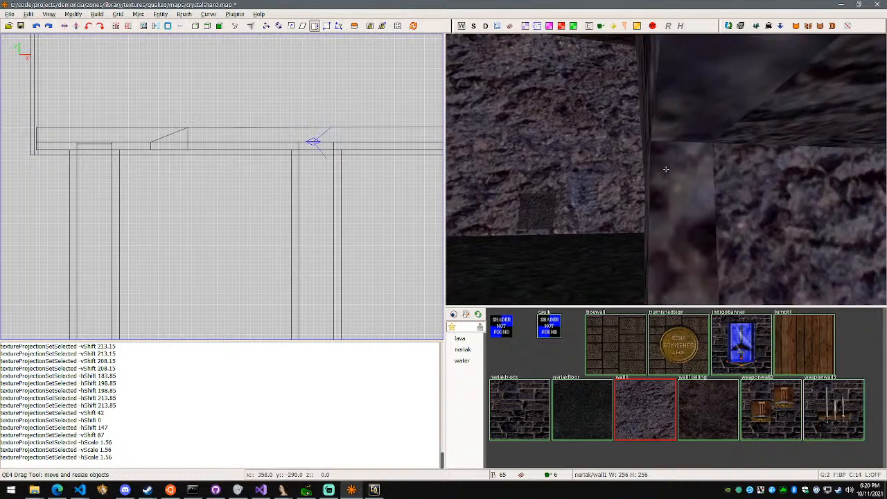
key(s)
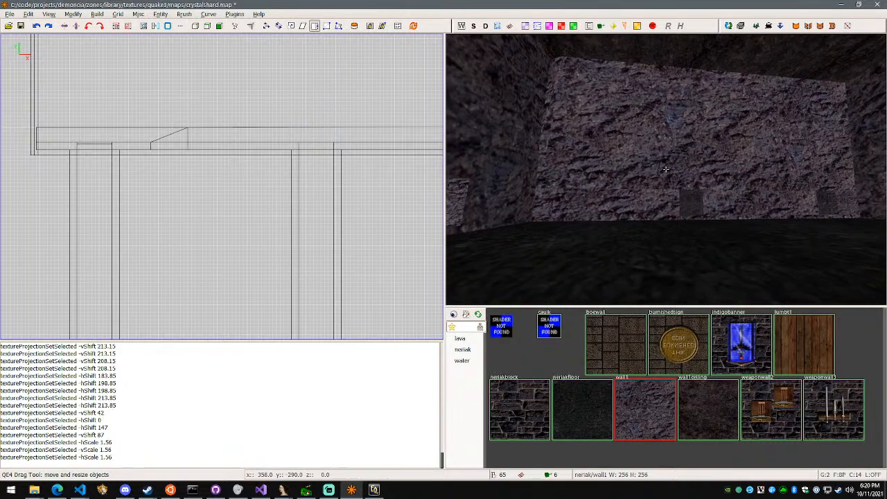
key(w)
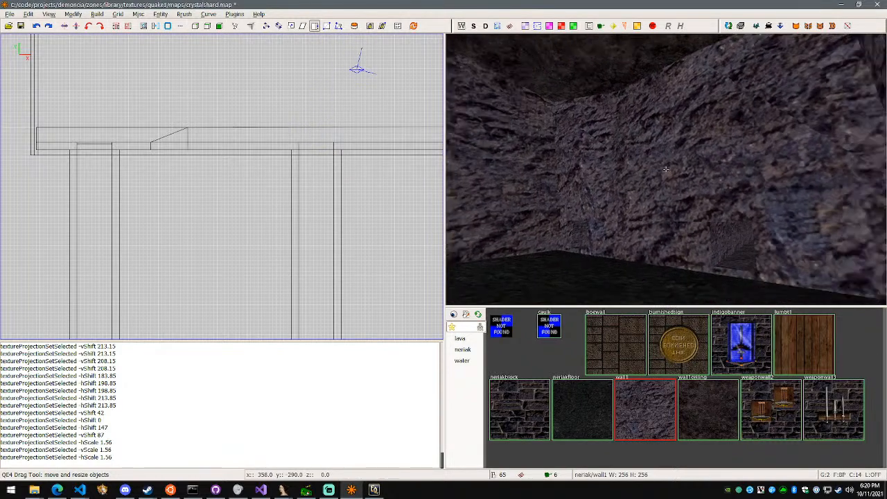
key(s)
key(w)
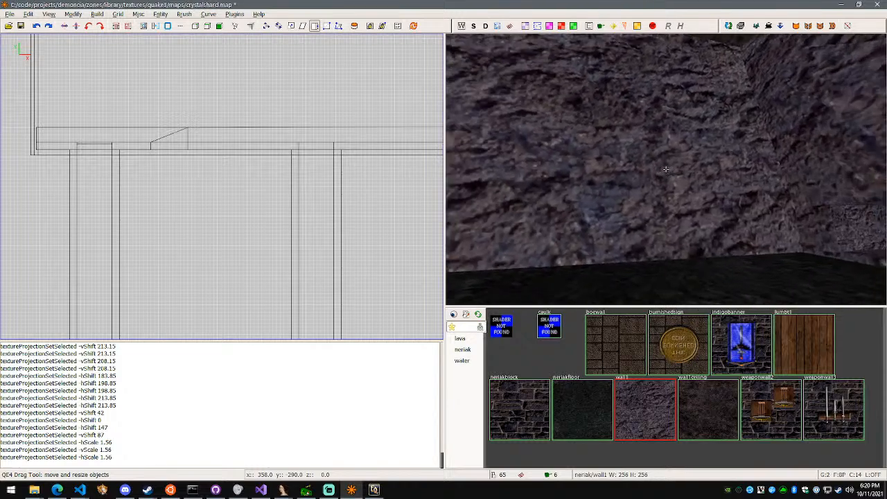
key(w)
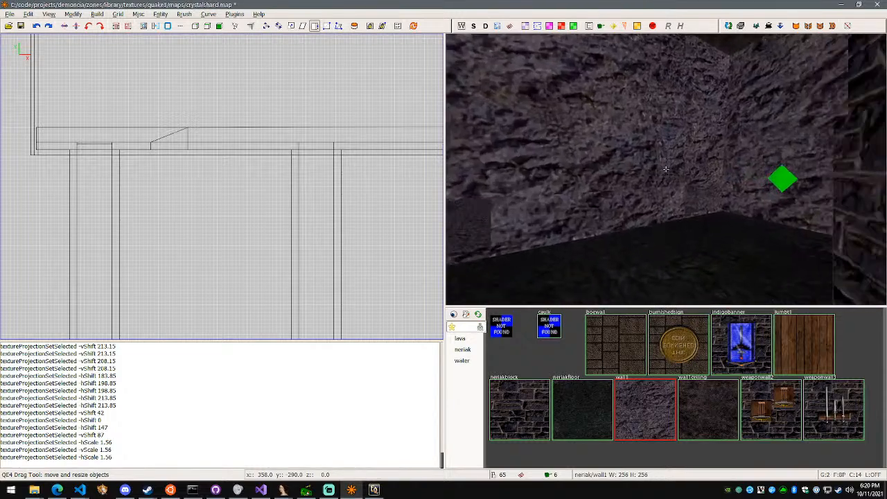
right_click(665, 169)
Switch to Streamlabs OBS to check the stream chat, and return to the map editor
key(alt+Tab)
key(alt+Tab)
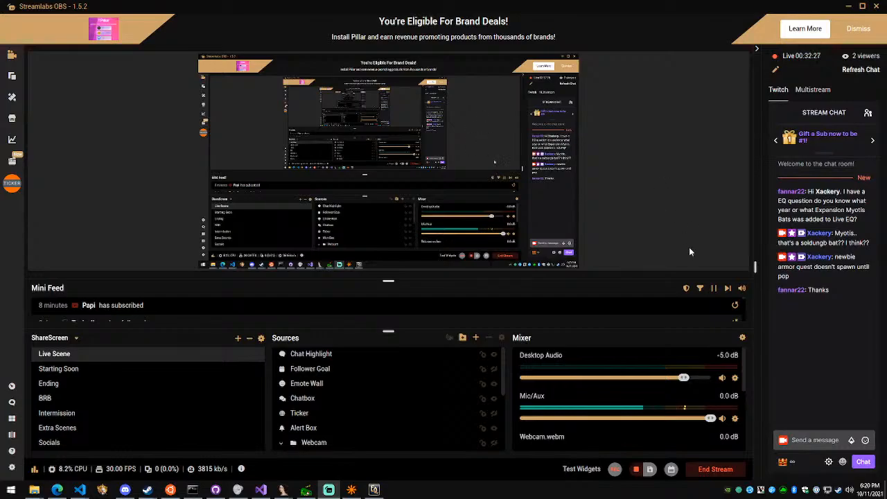
key(alt+Tab)
Save the crystalshard map and build its BSP with lightmaps
right_click(602, 239)
key(s)
right_click(666, 169)
key(ctrl+s)
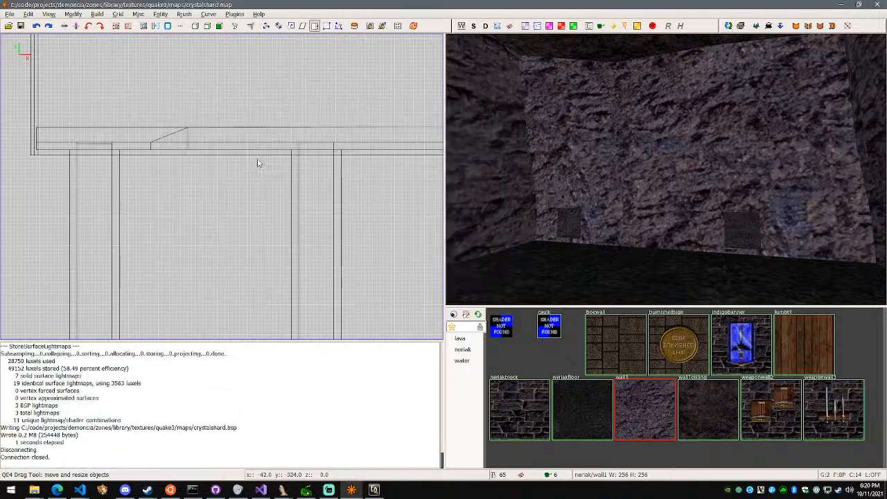
Switch to OpenZone and start a new empty zone, discarding the current one
click(306, 490)
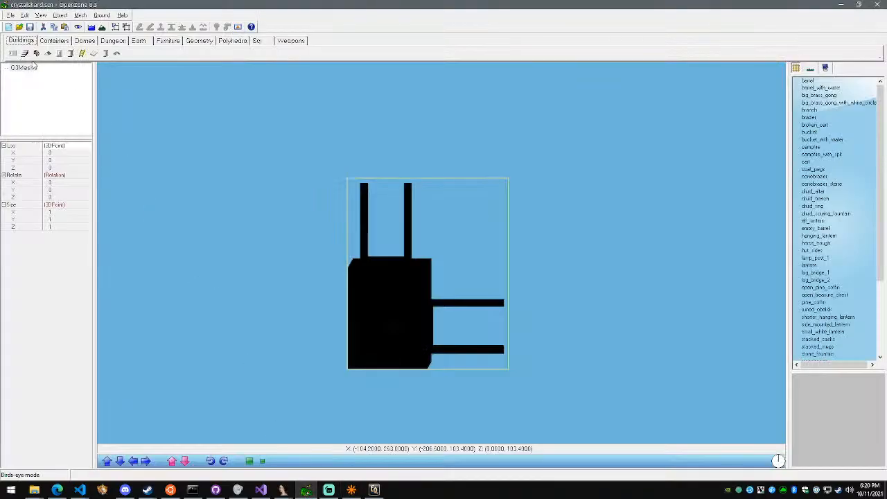
click(9, 27)
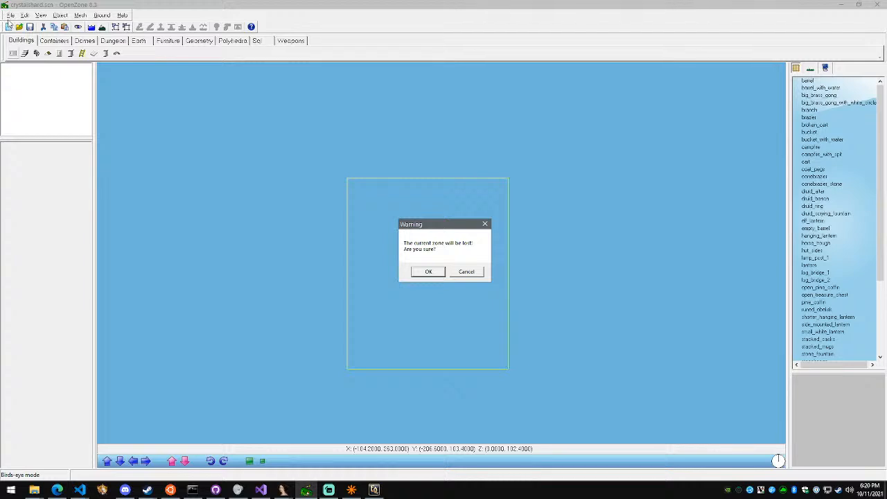
key(Return)
Import the rebuilt crystalshard Quake 3 BSP from the library's textures/quake3/maps folder
click(10, 15)
mouse_move(31, 108)
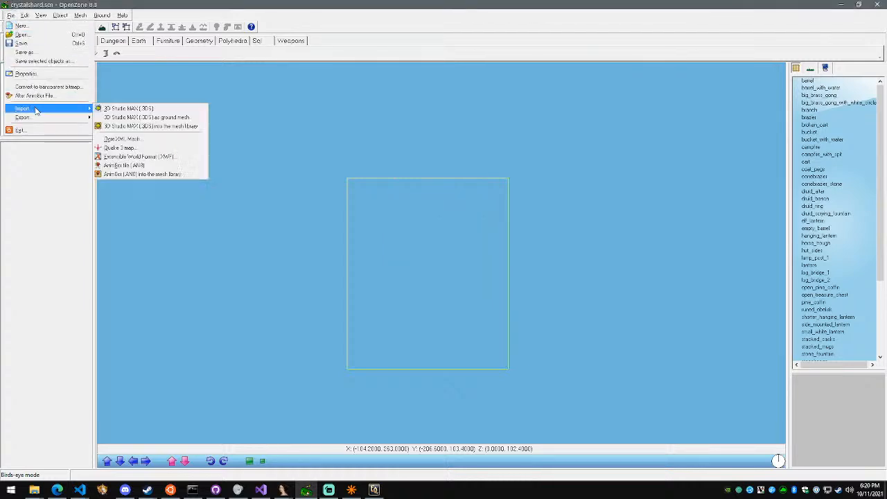
click(129, 148)
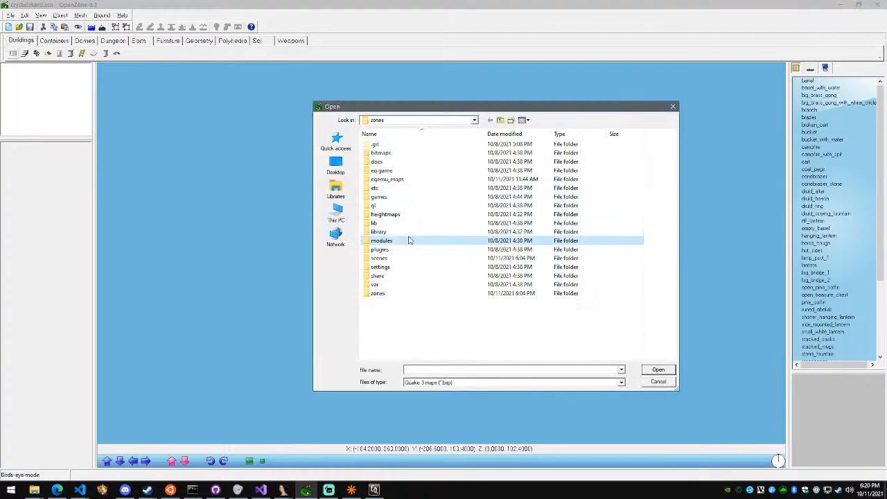
double_click(409, 239)
double_click(400, 174)
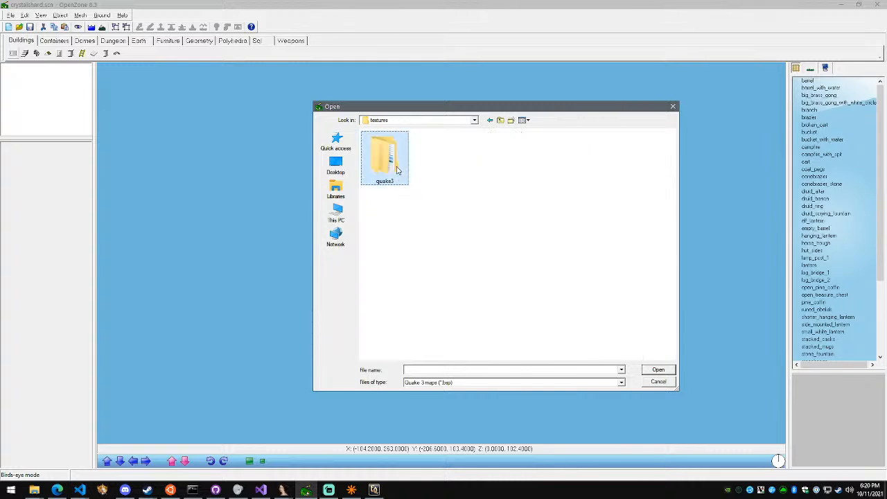
double_click(397, 170)
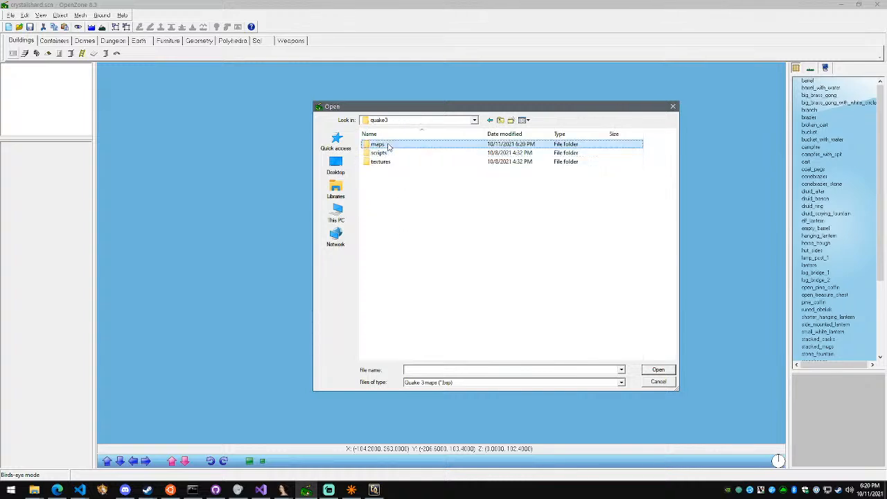
double_click(376, 144)
click(392, 153)
double_click(392, 153)
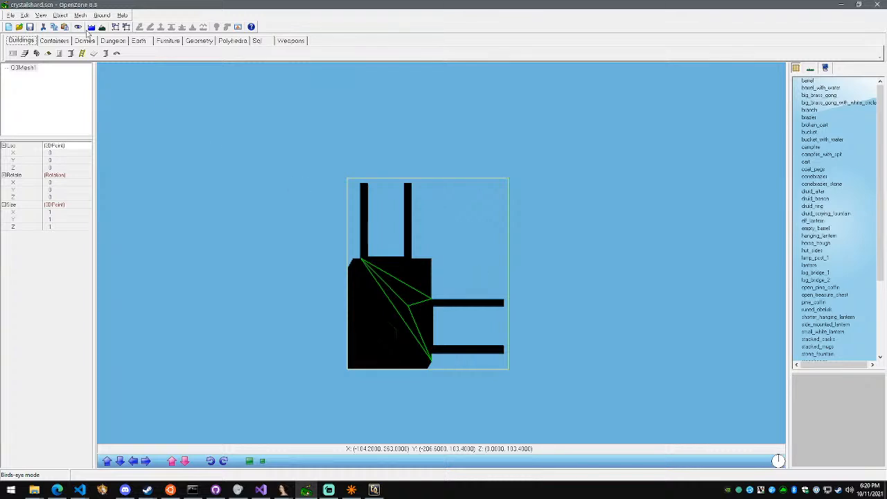
Export the zone to S3D format under the name crystalshard
click(11, 16)
mouse_move(28, 118)
click(153, 127)
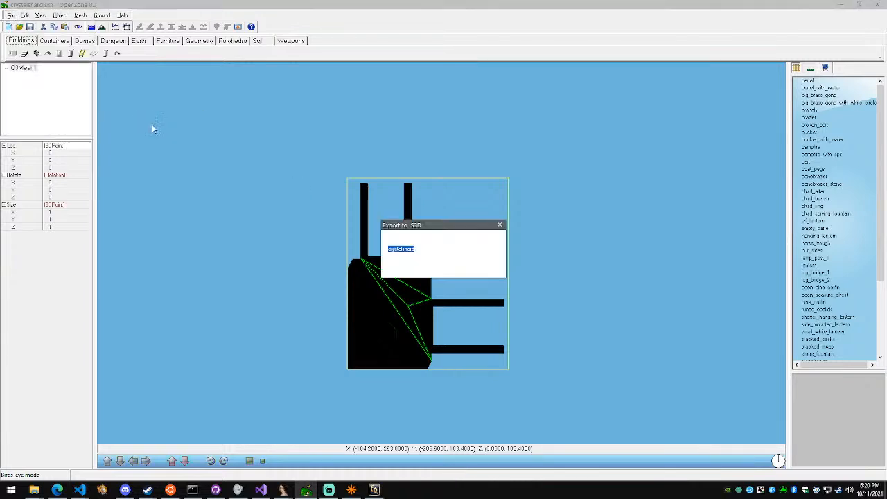
click(422, 266)
click(475, 268)
click(467, 284)
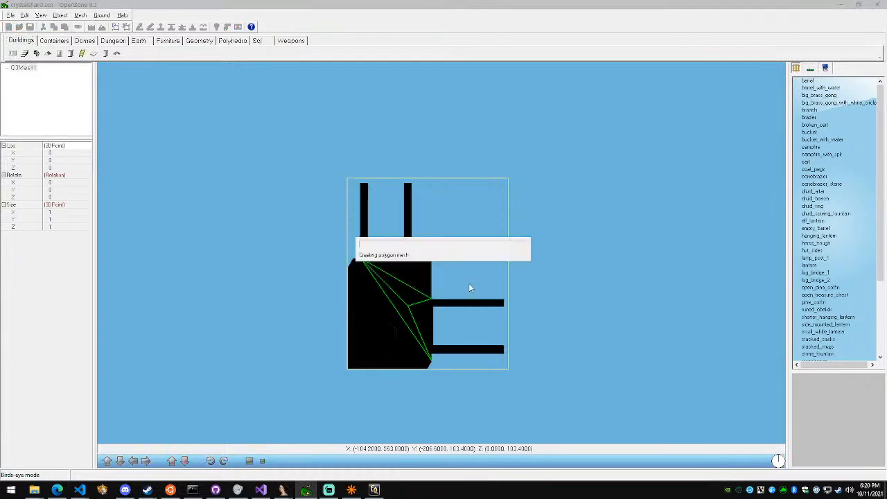
Copy the five exported crystalshard S3D and EFF files from the zones folder into the client's rof folder, replacing the existing ones
click(34, 490)
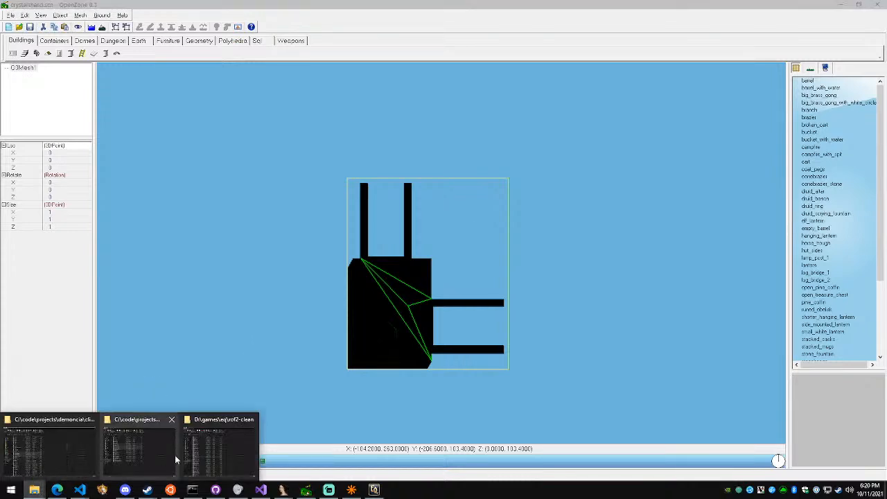
click(153, 459)
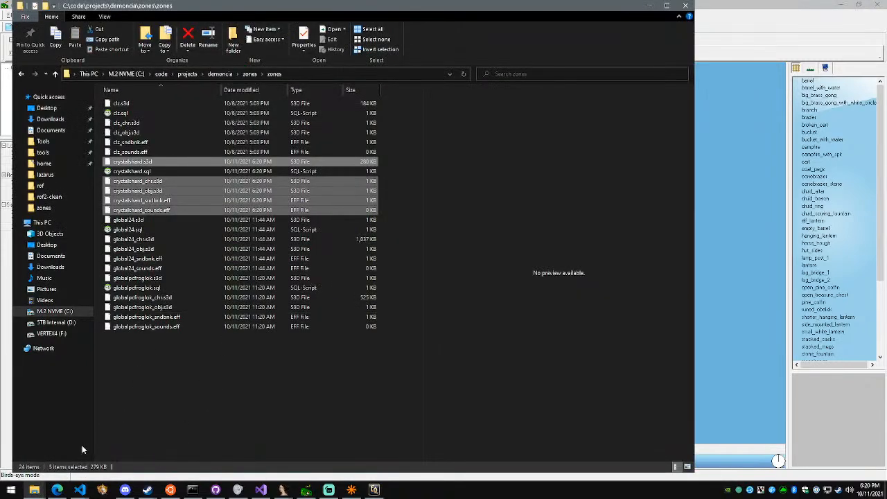
click(34, 490)
click(60, 454)
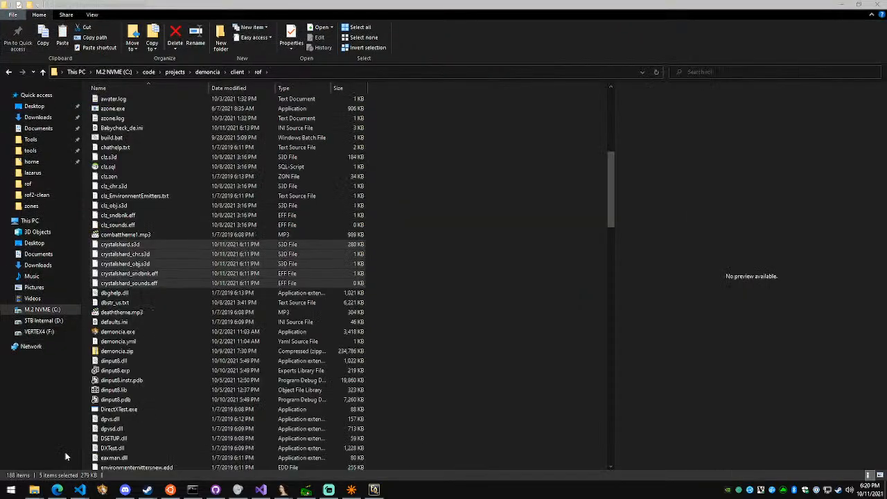
key(ctrl+v)
click(490, 166)
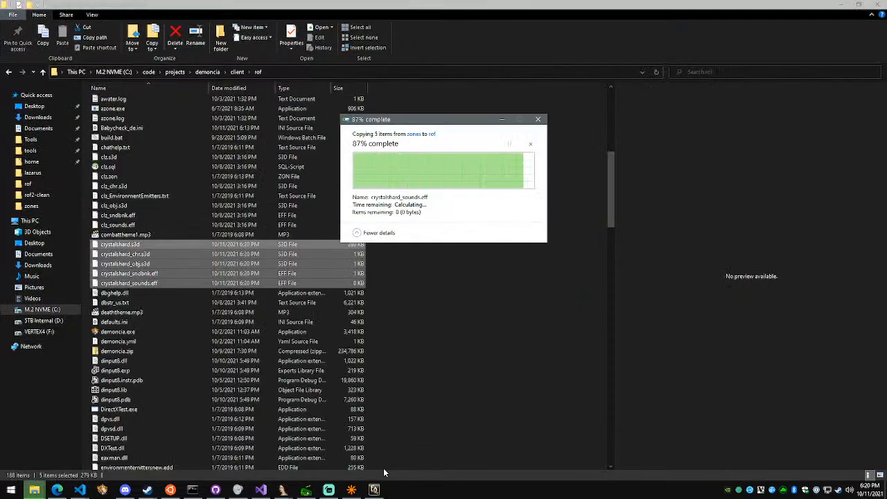
Switch to EverQuest, turn on GM status for the character with #gm 1, and quit the game with /exit
click(375, 489)
text(/#gm 1)
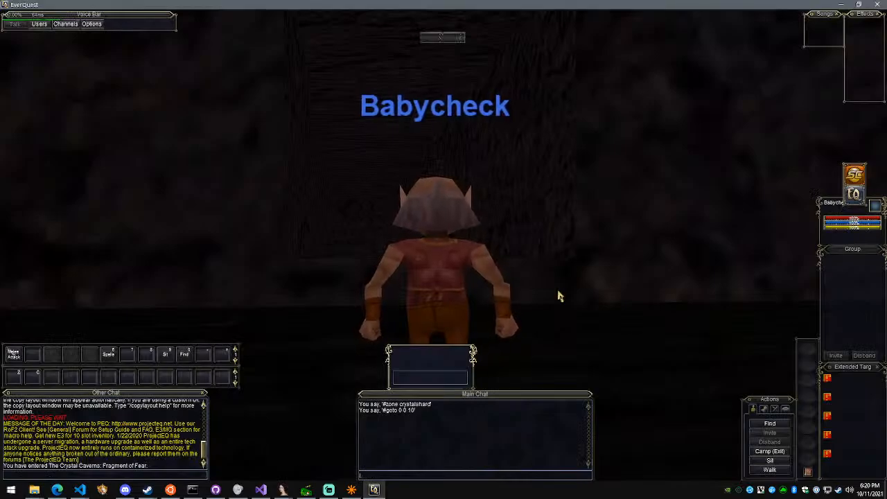
key(Return)
key(F1)
text(#gm 1)
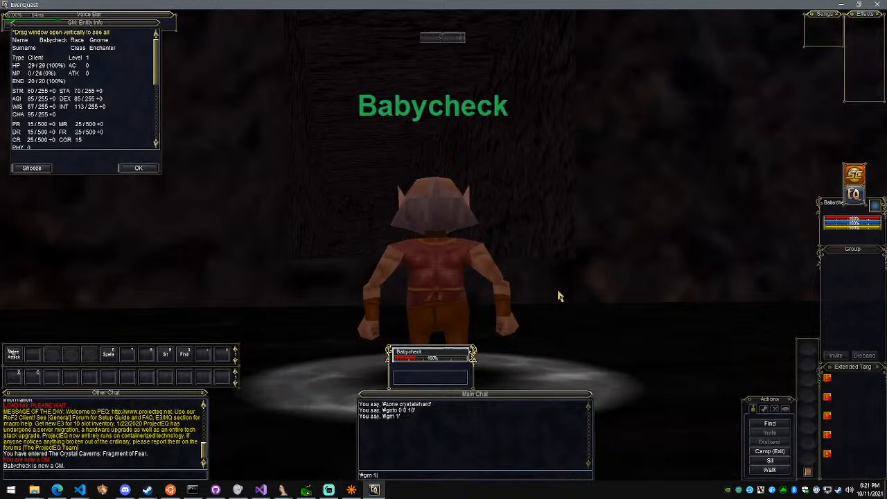
key(Return)
text(/exit)
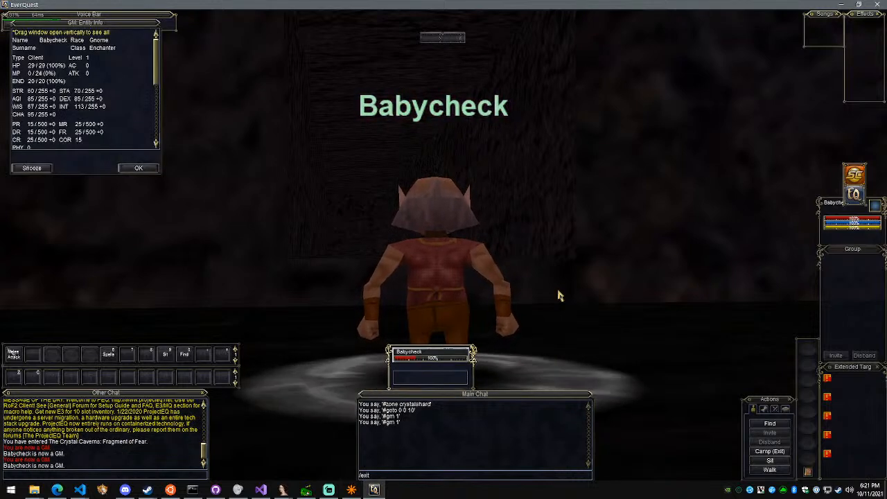
key(Return)
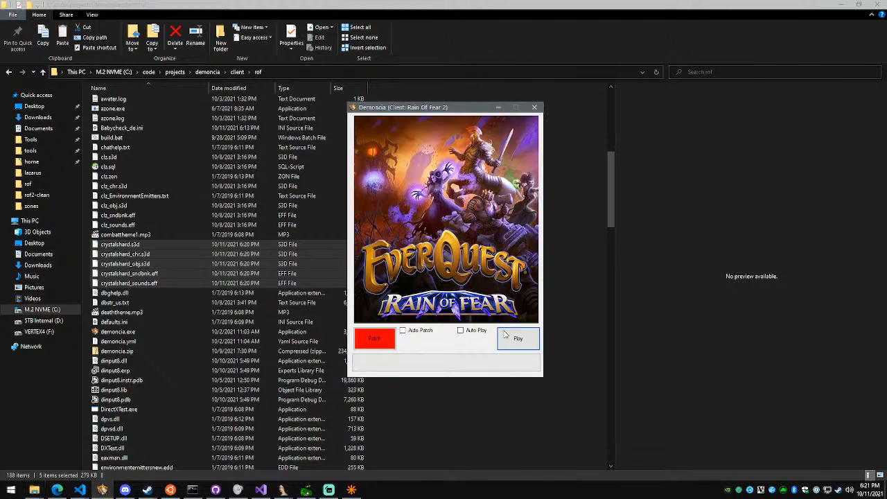
Relaunch EverQuest from the Demoncia launcher and log in with the account password
click(522, 342)
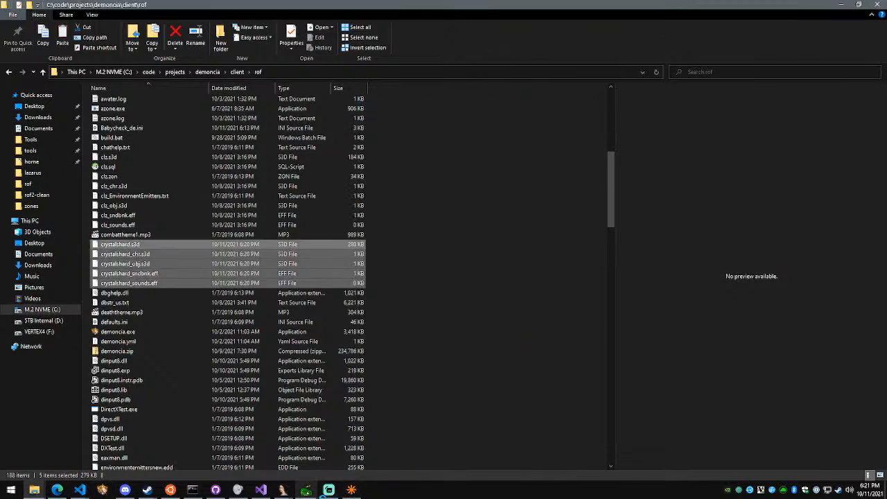
click(351, 489)
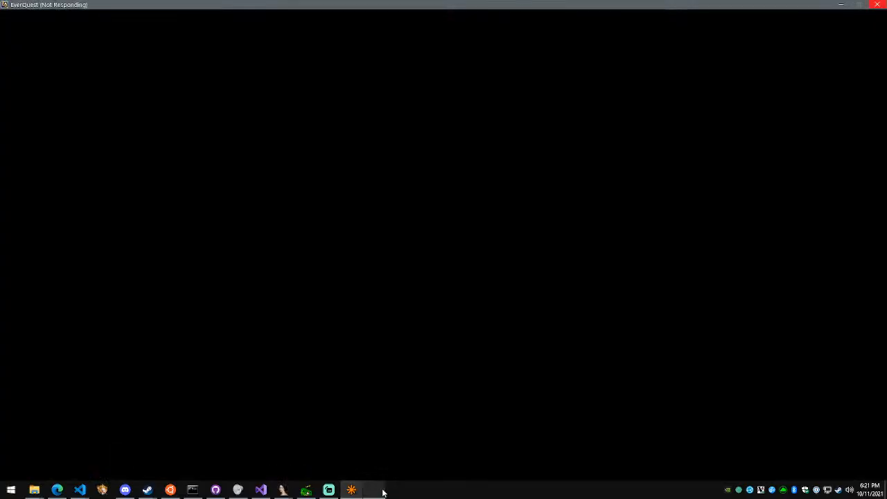
click(518, 335)
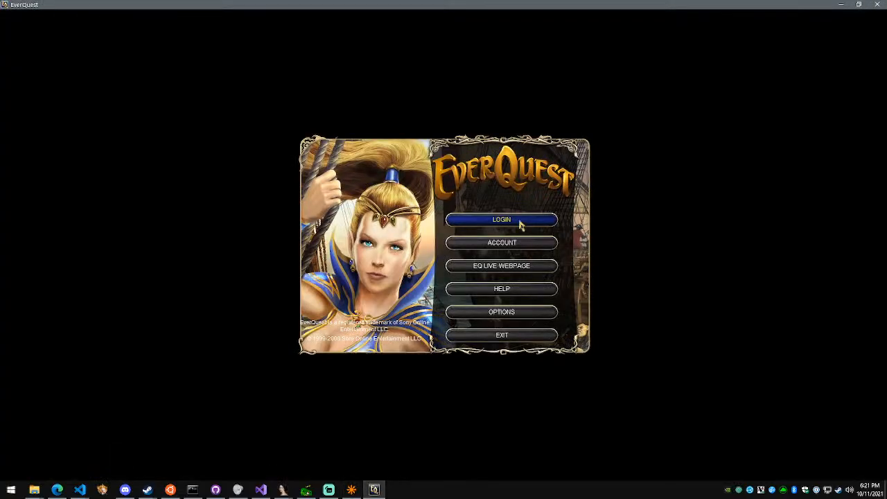
click(519, 224)
text(*********)
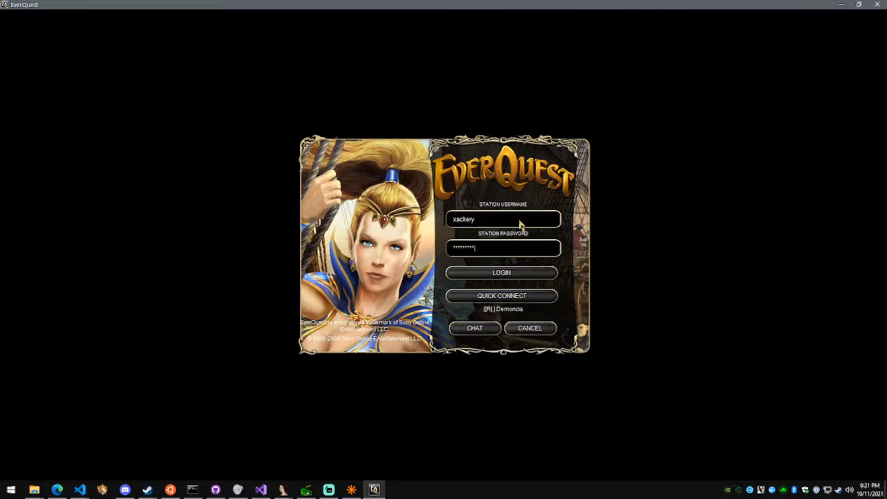
text(*)
key(Return)
key(Return)
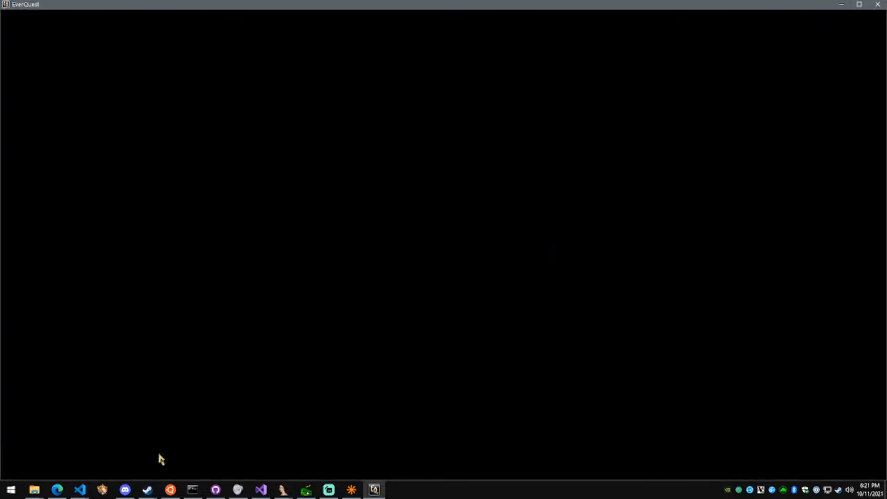
Look through the demoncia project's client and zones folders in File Explorer for the client build script
mouse_move(79, 489)
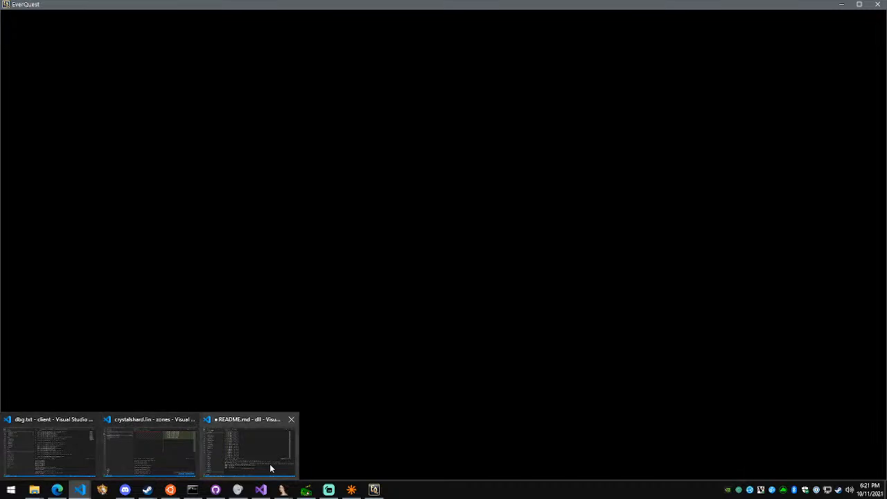
click(89, 459)
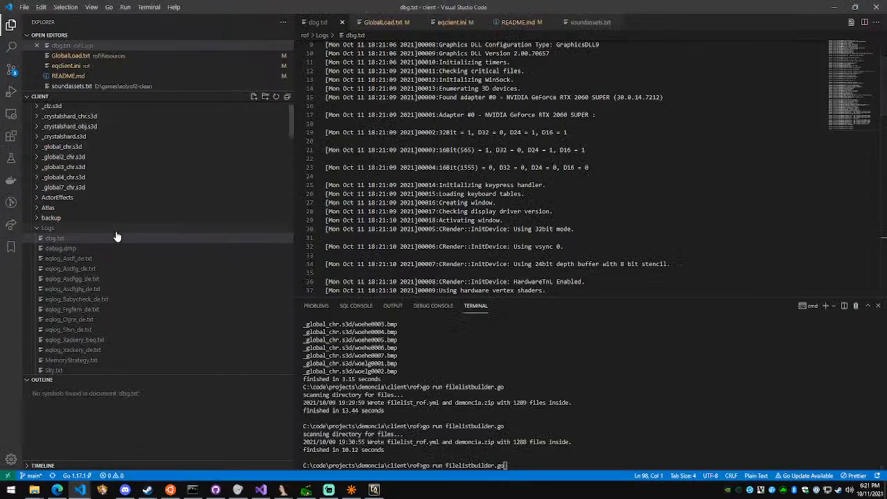
mouse_move(76, 492)
mouse_move(34, 492)
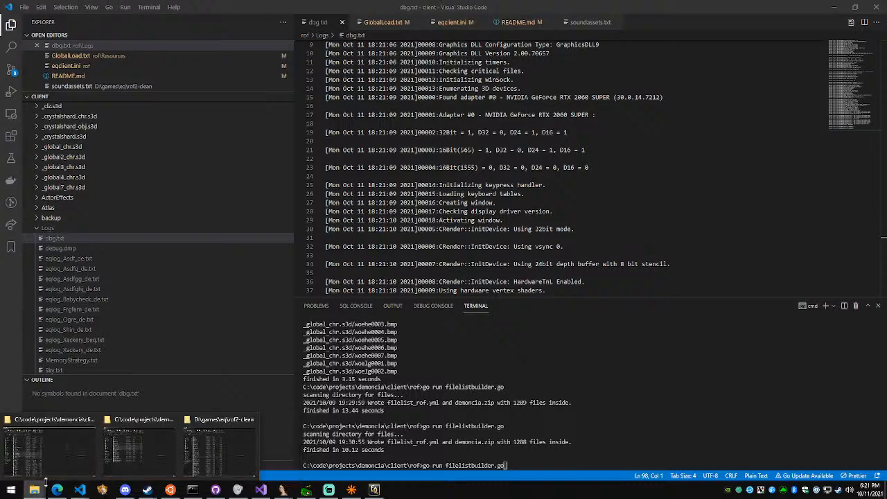
click(60, 470)
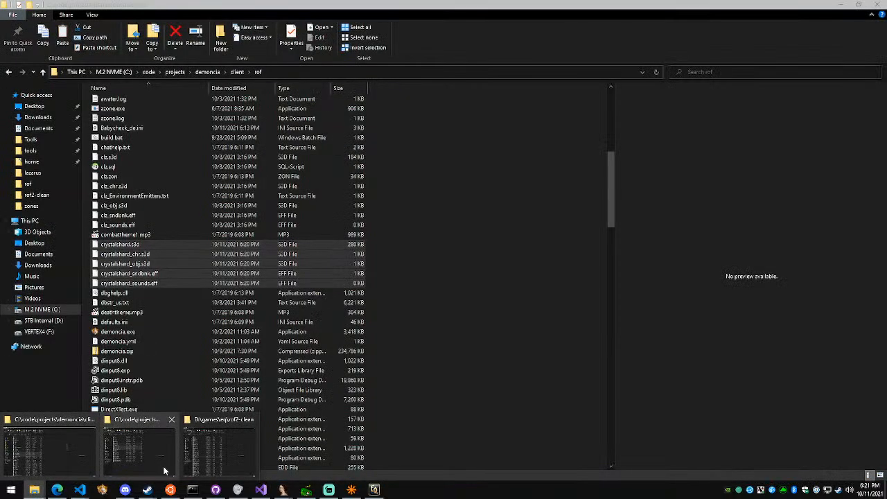
click(148, 461)
click(220, 74)
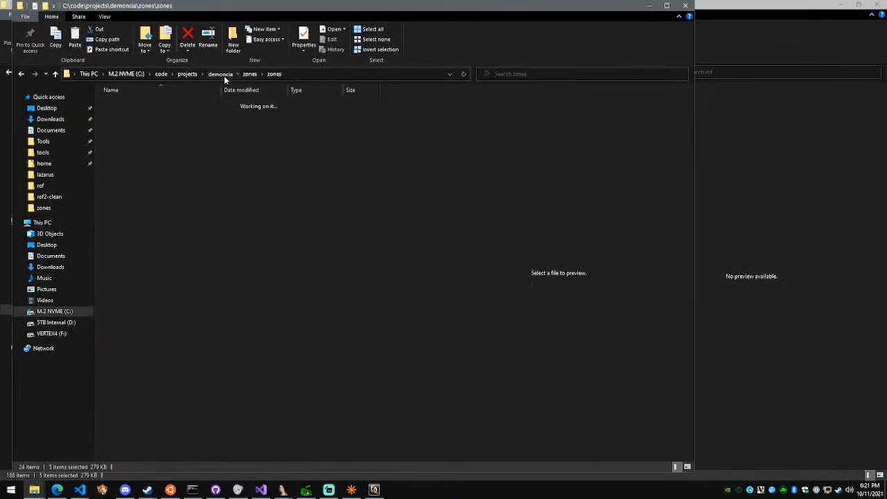
click(160, 125)
double_click(160, 125)
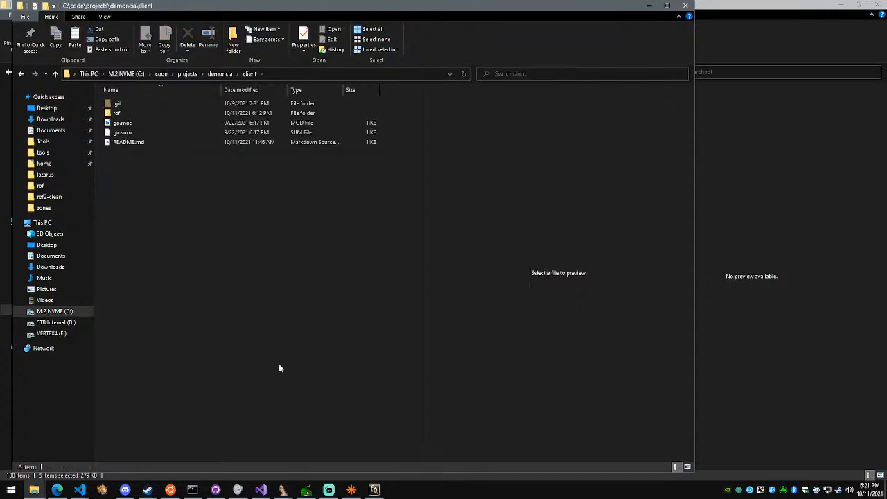
key(alt+Left)
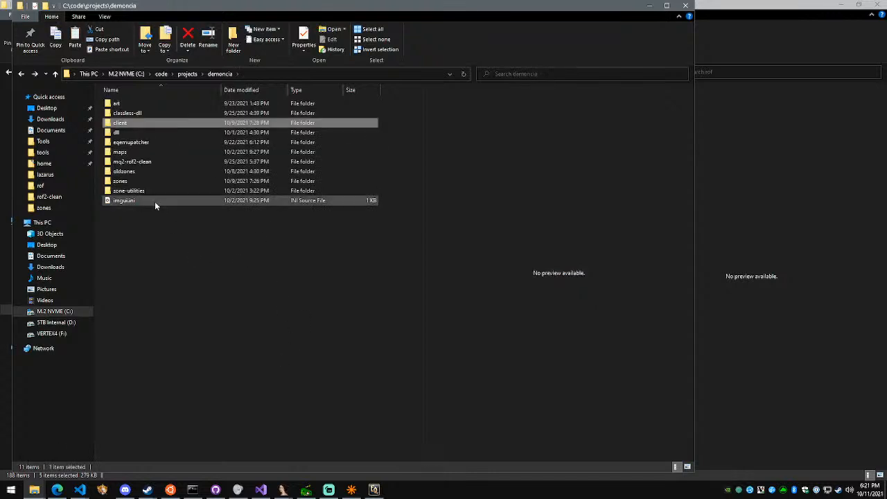
click(215, 74)
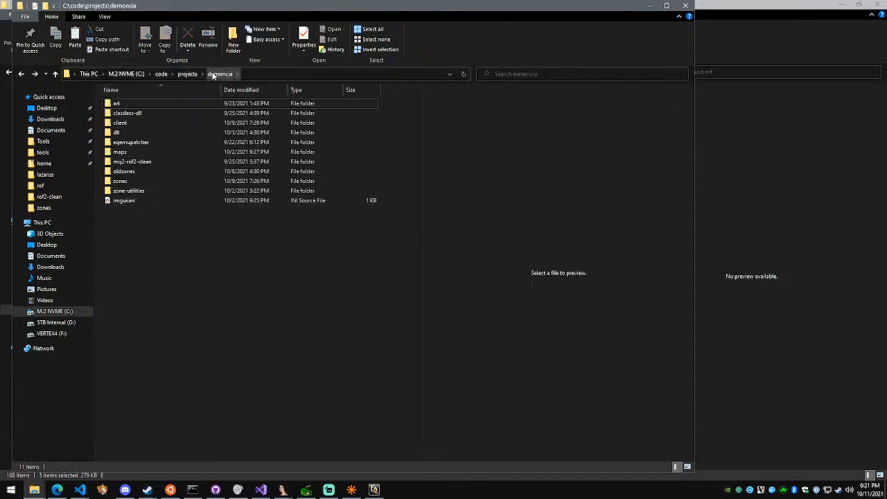
click(177, 171)
click(158, 183)
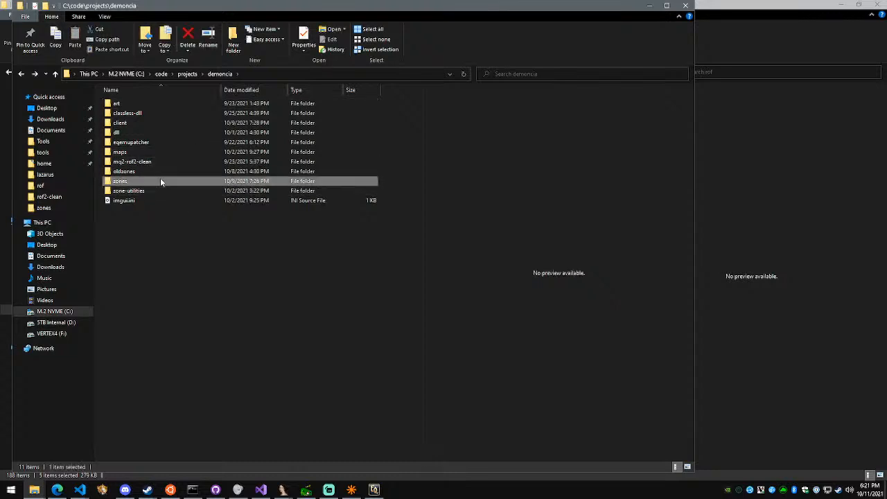
double_click(160, 180)
scroll(180, 222, down, 5)
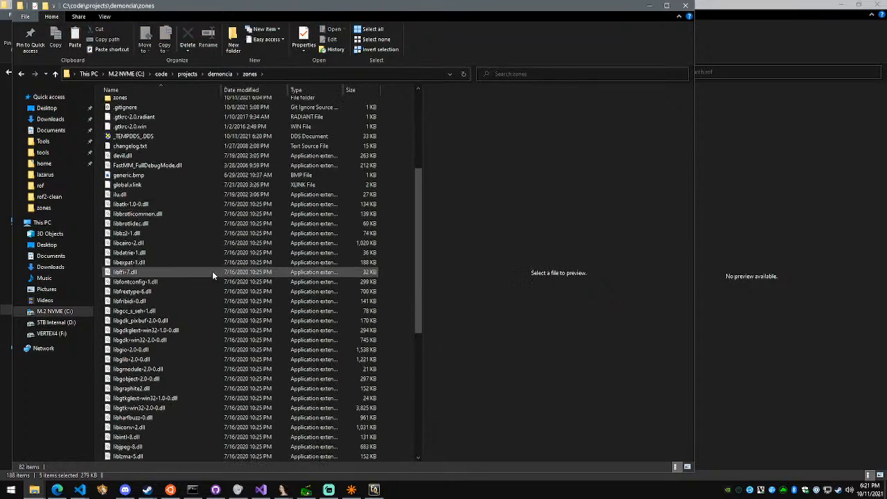
Switch to EverQuest and enter the world with the selected level 1 enchanter
click(374, 489)
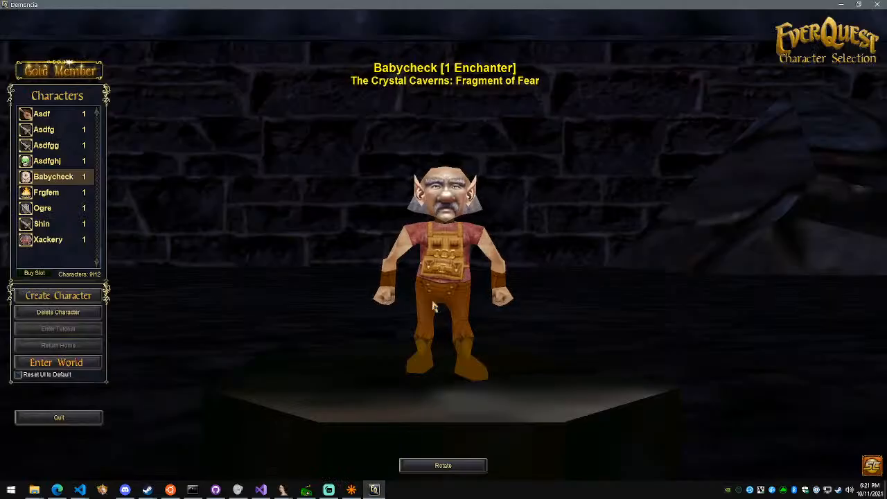
click(90, 361)
Return to File Explorer, open the demoncia client's rof folder and run build.bat
key(alt+Tab)
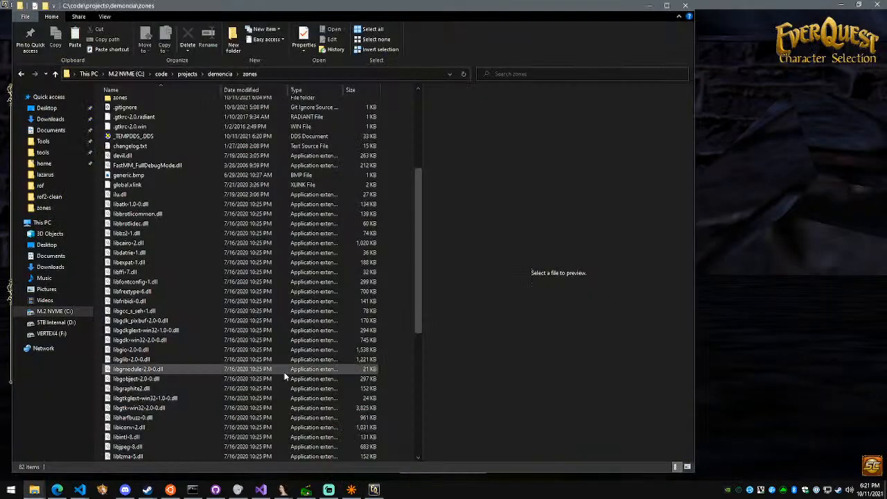
click(220, 73)
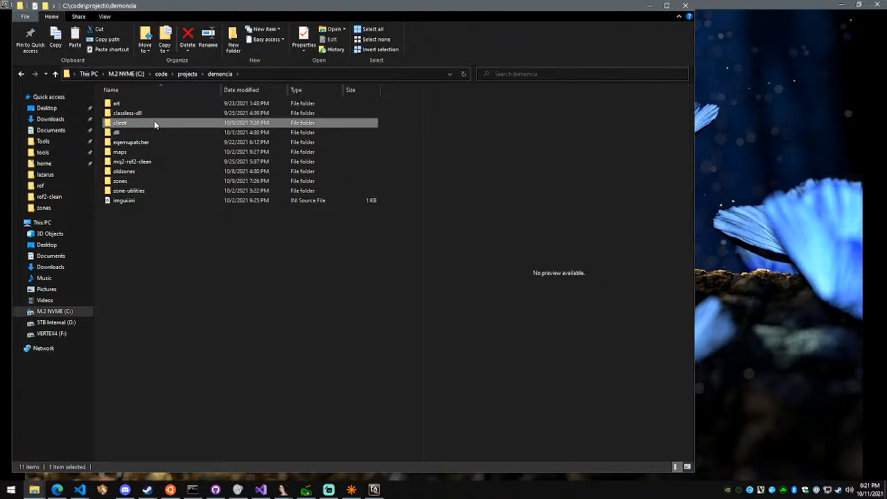
double_click(154, 120)
double_click(154, 112)
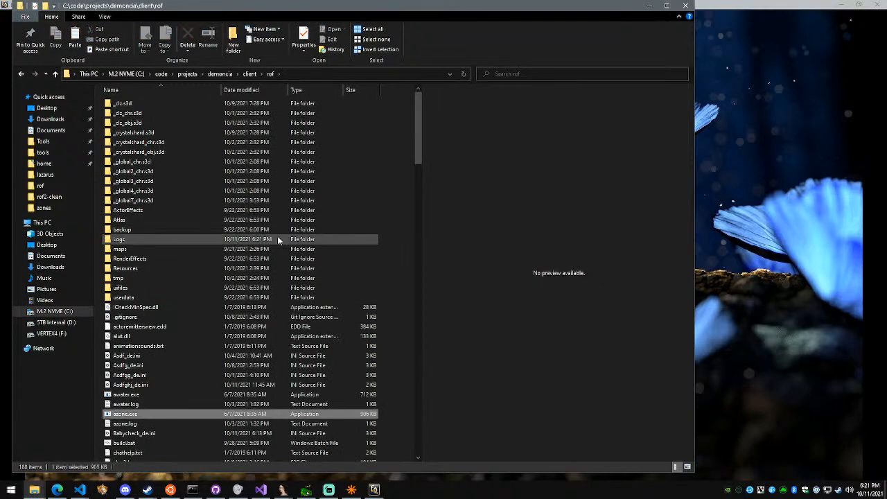
click(201, 374)
scroll(190, 329, down, 3)
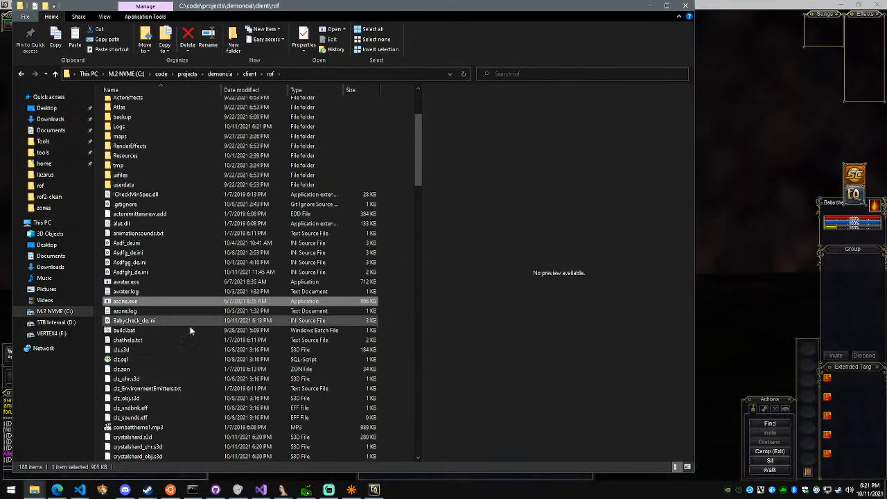
double_click(230, 335)
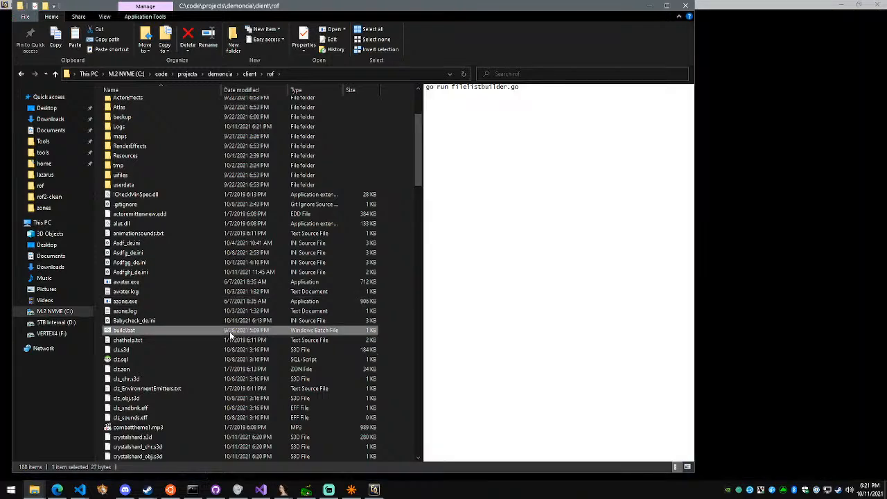
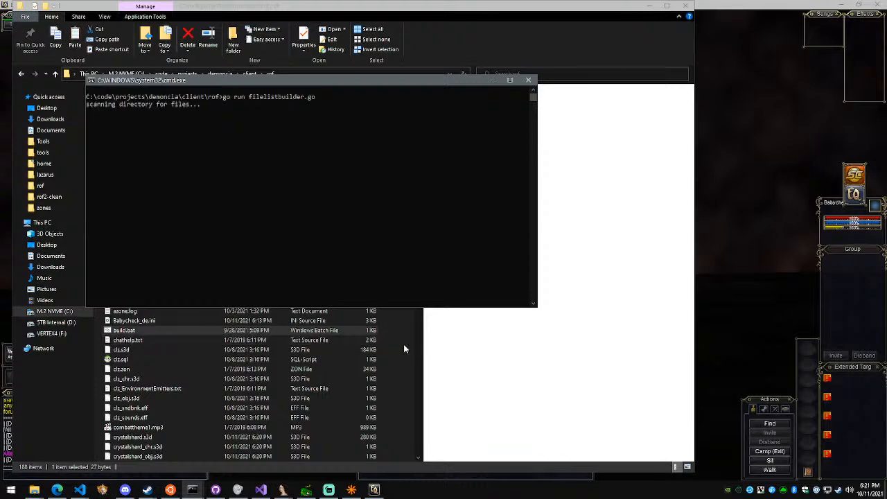
Switch to EverQuest and walk the character through the cave, inspecting its walls and floor in first- and third-person view
click(726, 267)
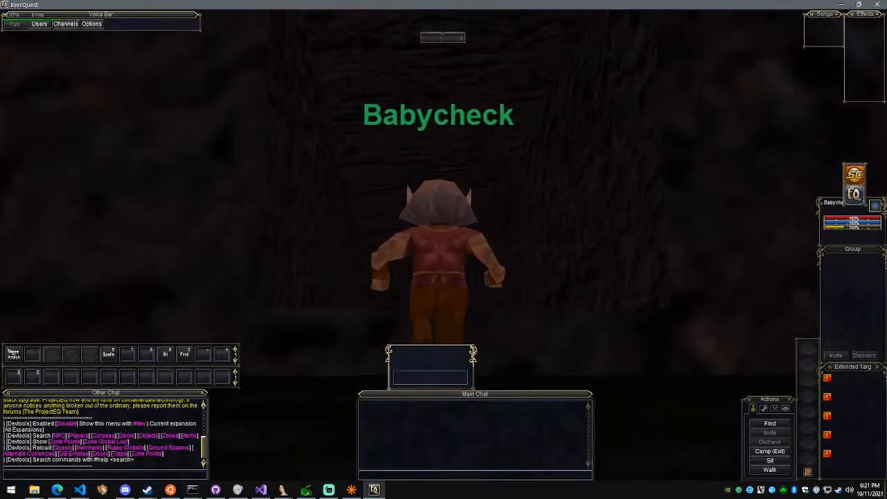
scroll(444, 249, up, 5)
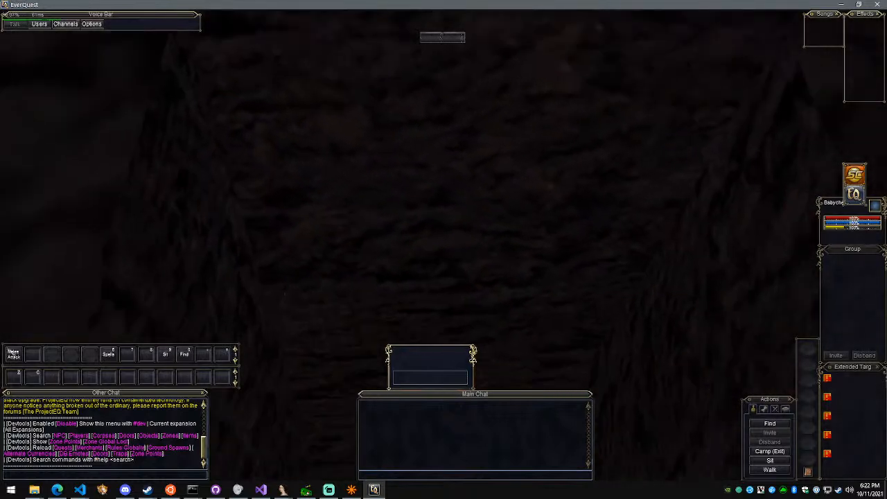
right_drag(443, 249, 547, 253)
scroll(443, 250, down, 2)
scroll(443, 249, up, 2)
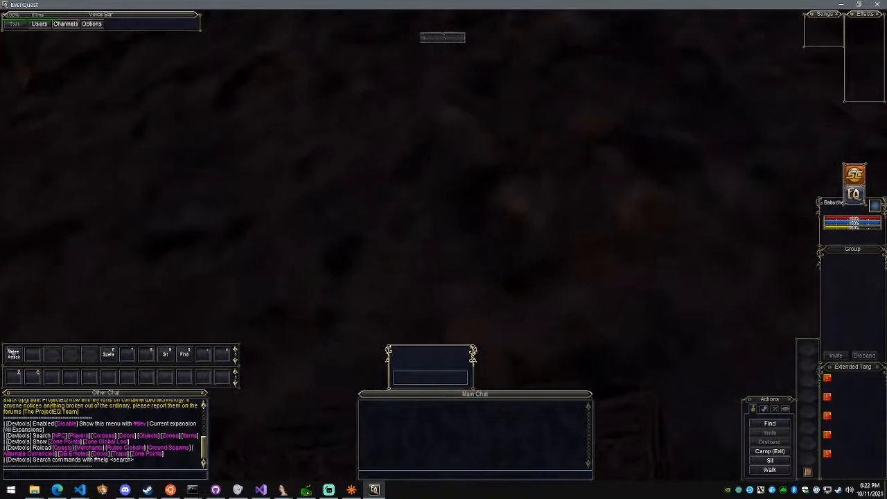
right_drag(644, 263, 679, 273)
scroll(678, 268, down, 4)
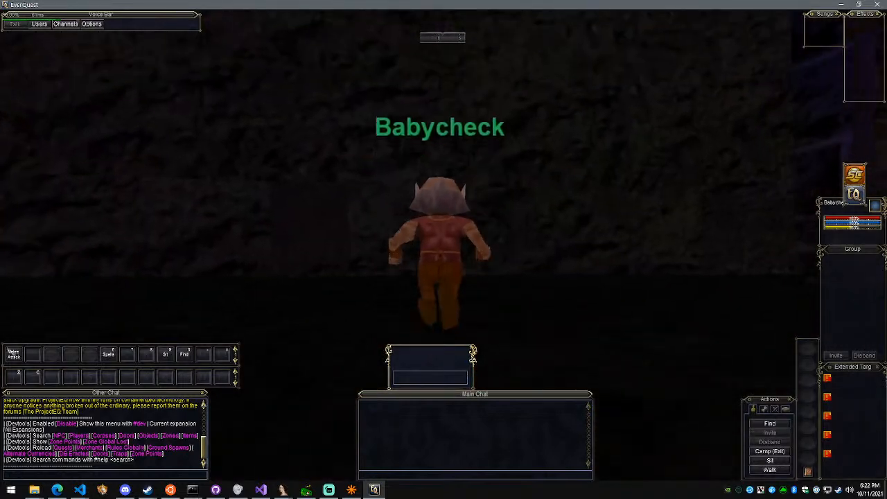
scroll(443, 249, up, 4)
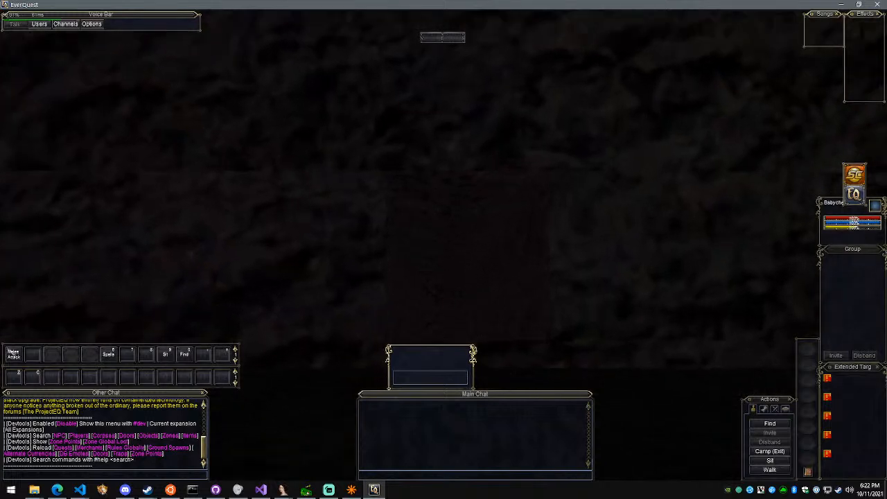
right_drag(678, 273, 679, 273)
key(w)
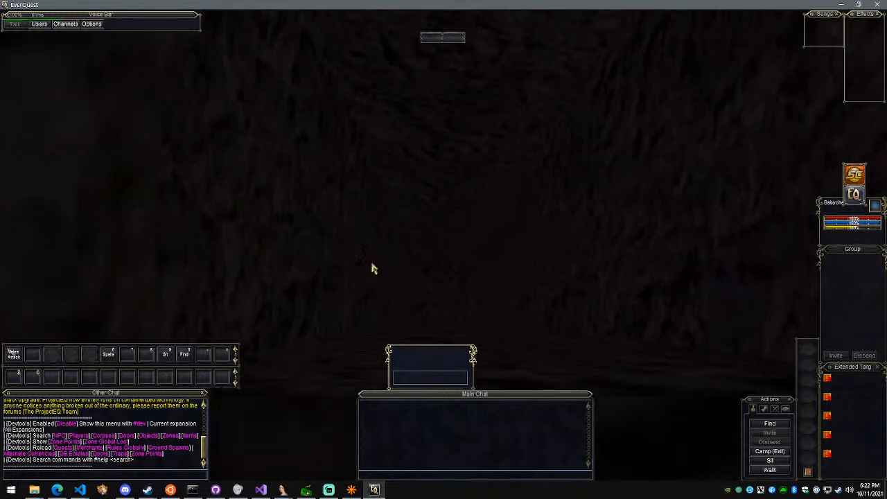
right_drag(372, 267, 547, 268)
key(s)
scroll(444, 249, down, 4)
scroll(443, 249, up, 2)
scroll(443, 250, up, 2)
scroll(390, 268, down, 3)
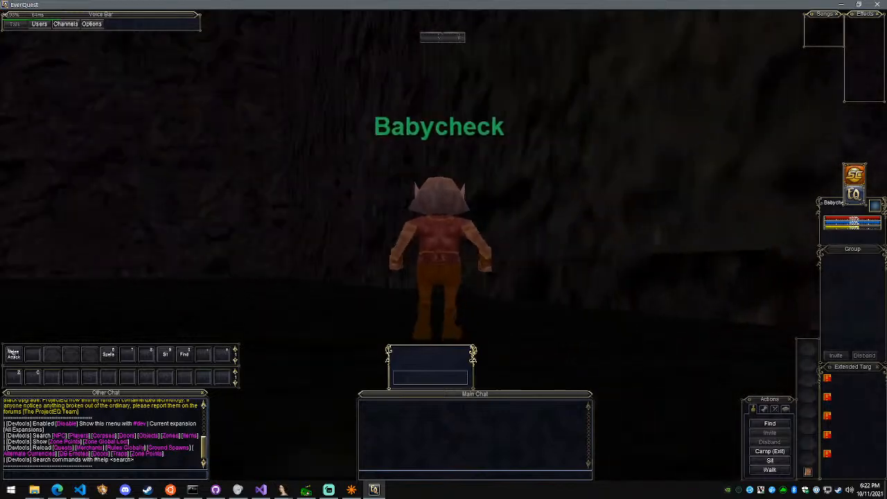
right_drag(390, 267, 418, 268)
key(w)
right_drag(516, 116, 232, 116)
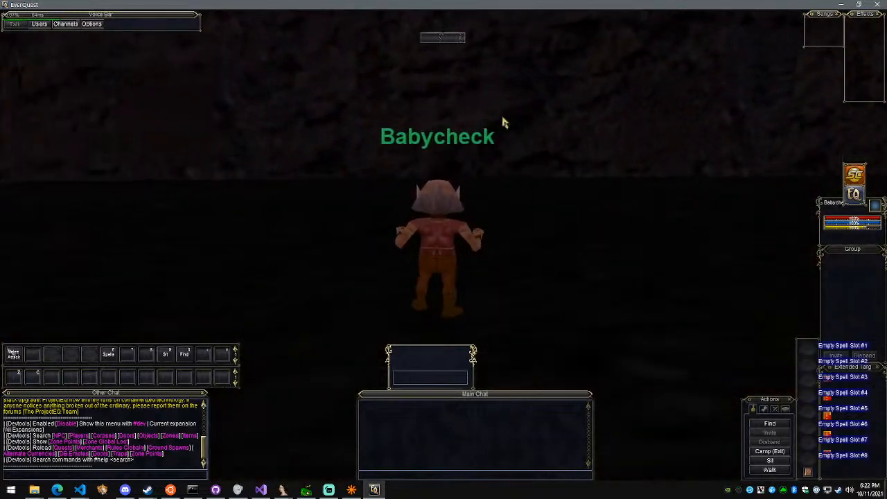
Return to File Explorer and look through the files in the demoncia client's rof folder
key(alt+Tab)
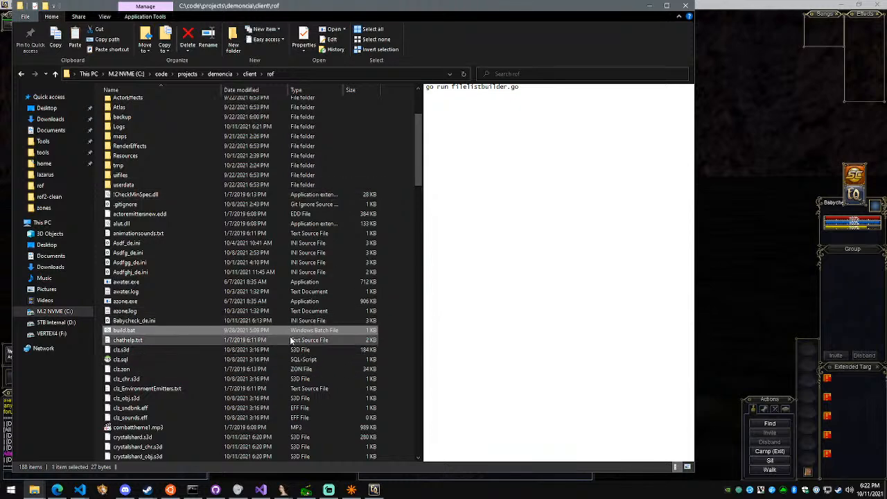
scroll(256, 302, down, 4)
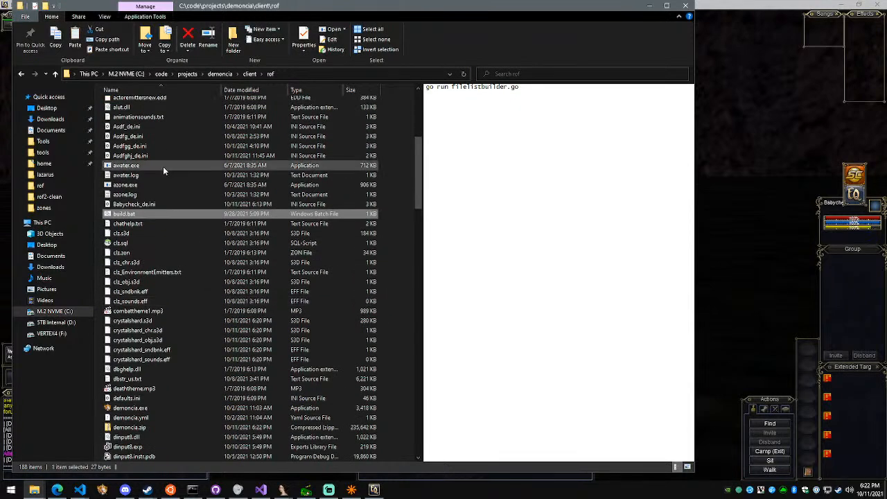
click(210, 203)
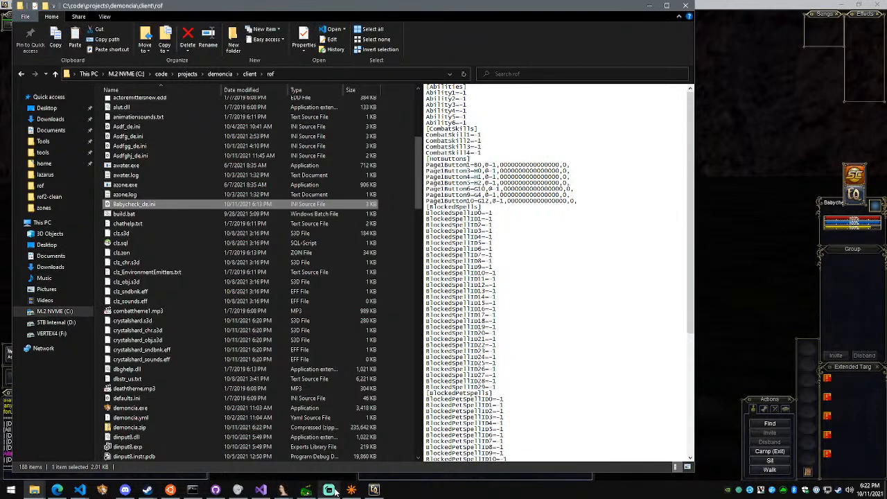
mouse_move(267, 492)
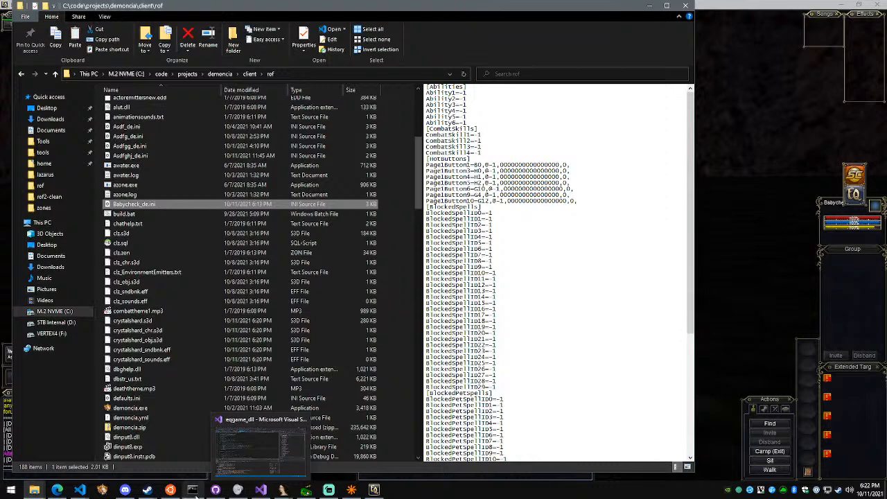
List the eq/tools folder in the Ubuntu terminal with ls and try to open it with "explorer ."
click(170, 489)
text(ls)
key(Return)
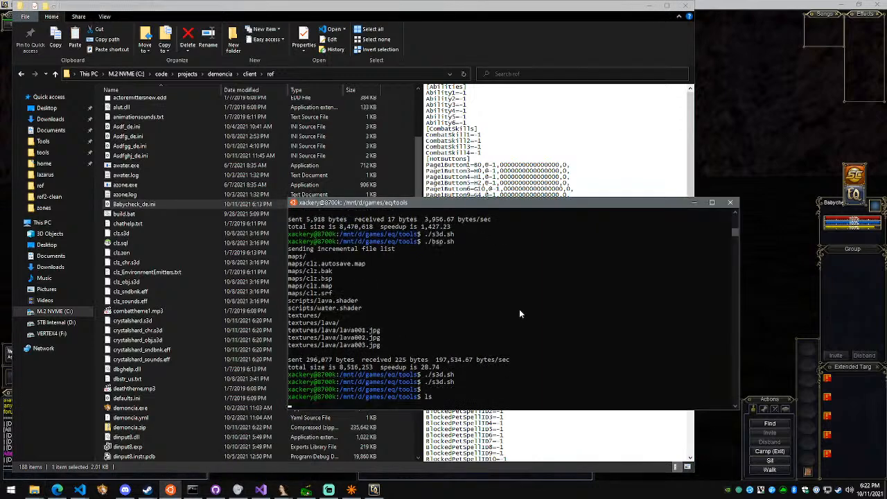
text(open)
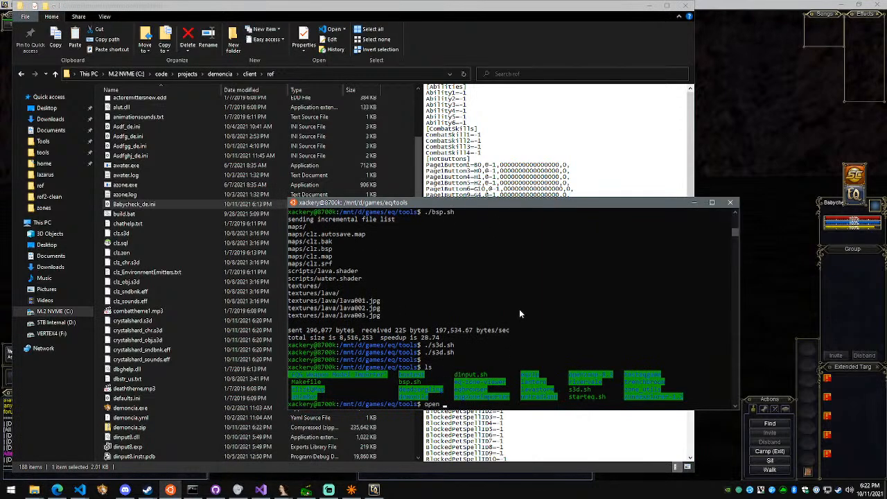
key(BackSpace)
key(BackSpace)
key(BackSpace)
key(BackSpace)
key(BackSpace)
text(explorer .)
key(Return)
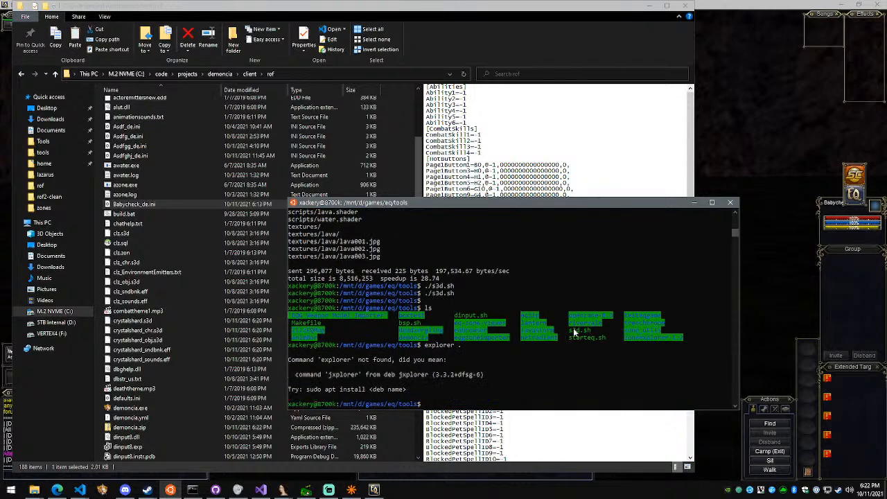
Go back to the rof folder in File Explorer, sort it by type and preview waypoint.bat
click(167, 320)
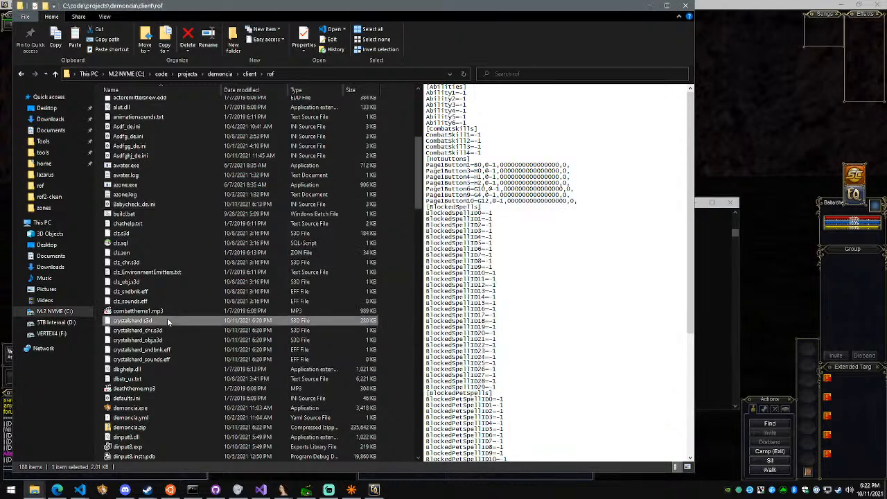
drag(420, 164, 429, 117)
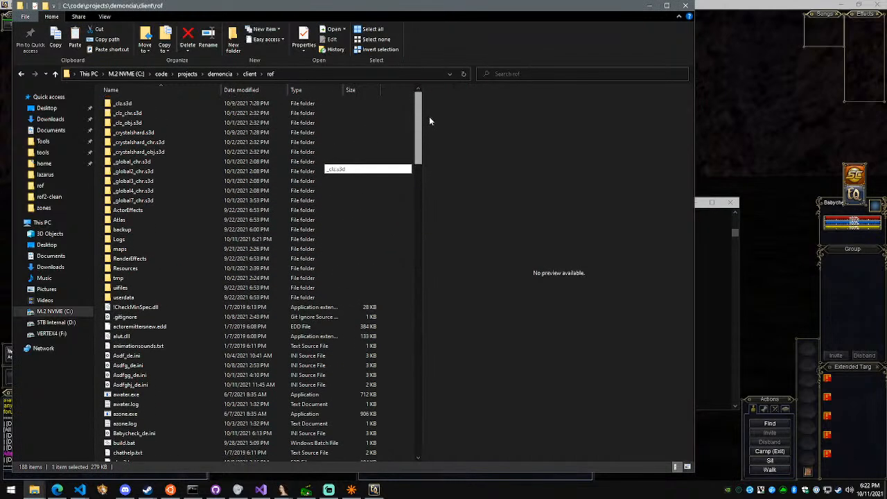
click(313, 91)
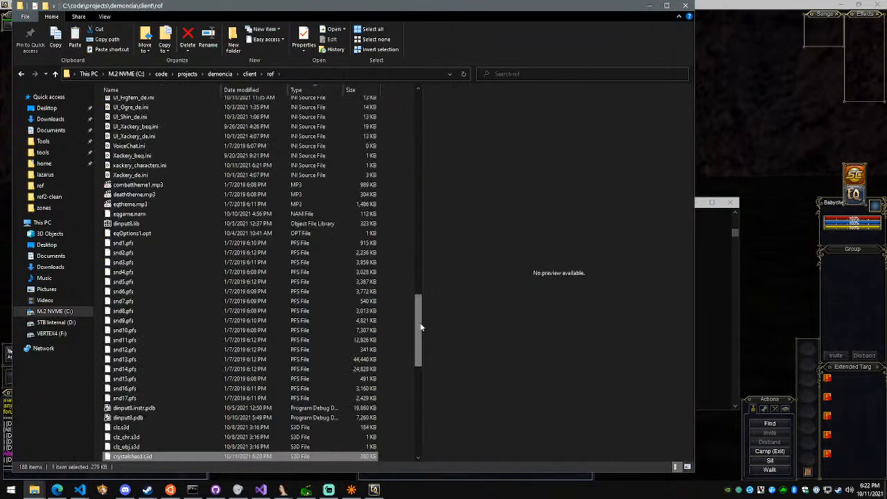
drag(420, 327, 418, 426)
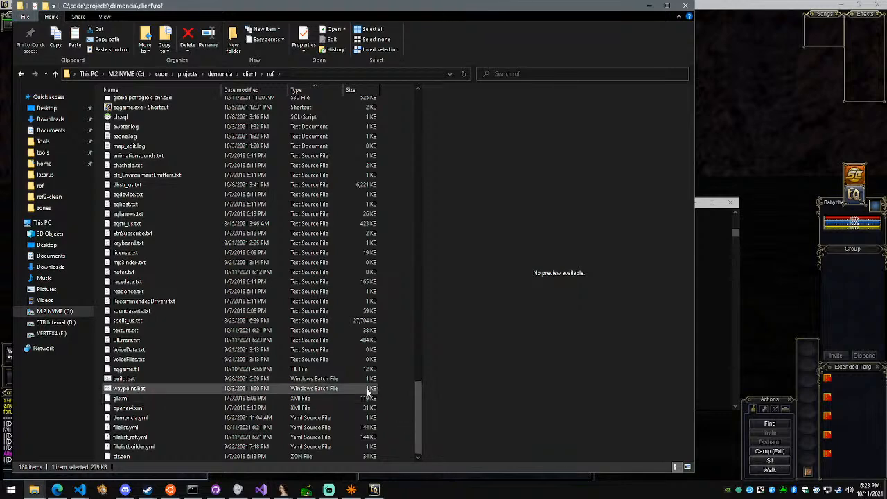
click(138, 388)
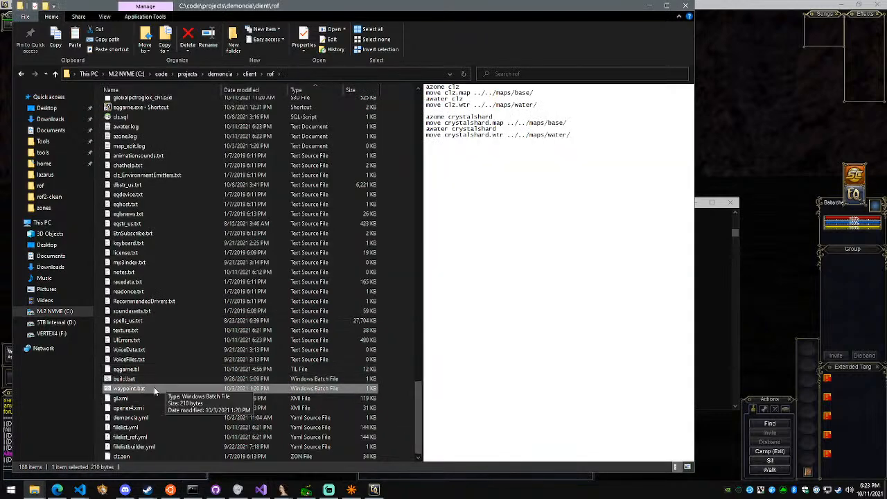
Open a Command Prompt in C:\code\projects\demoncia\client\rof and run waypoint.bat to build the clz and crystalshard map and water files
key(super)
text(cmd)
key(Return)
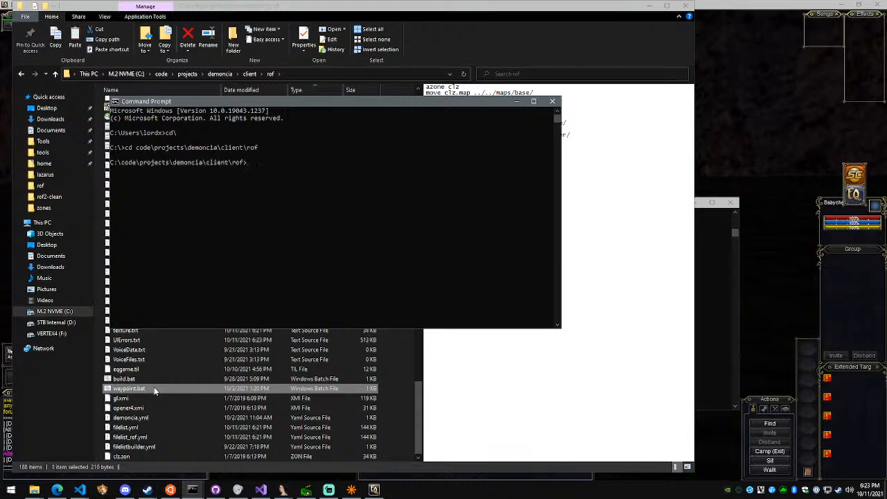
key(Tab)
key(Return)
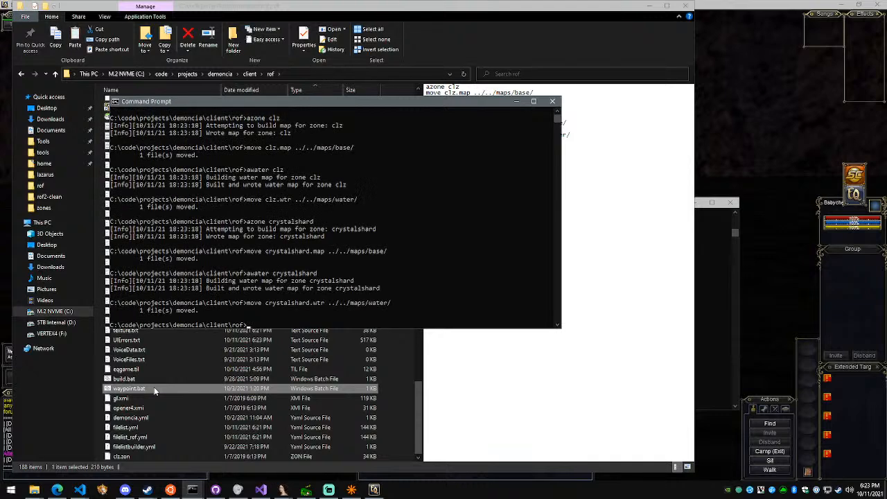
drag(293, 101, 528, 129)
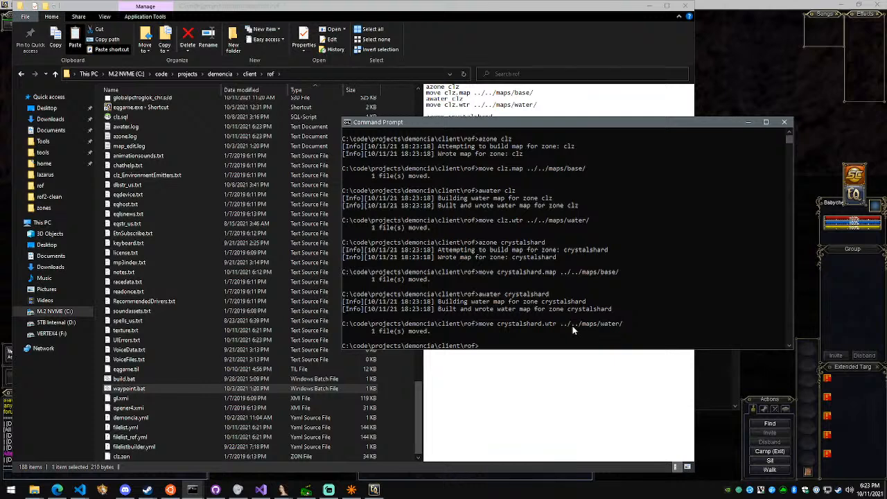
Browse to demoncia\maps\tools\map_edit in File Explorer, checking the water folder on the way, and launch map_edit.exe
click(220, 75)
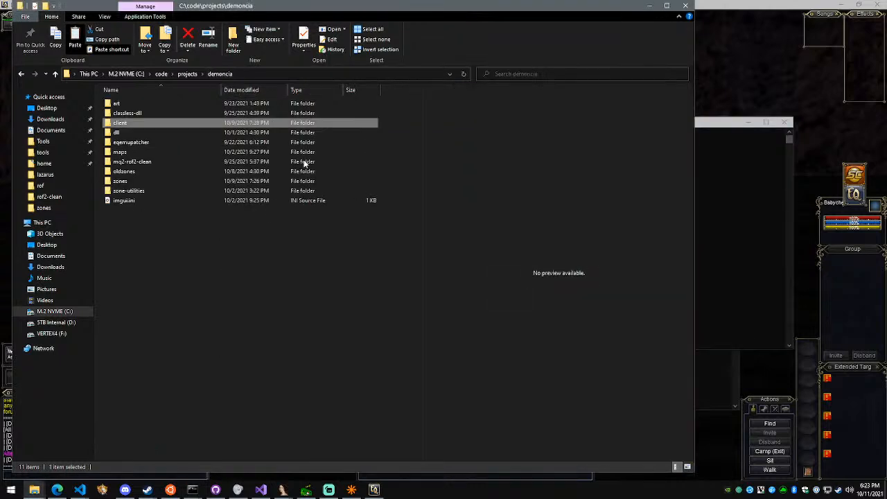
double_click(202, 153)
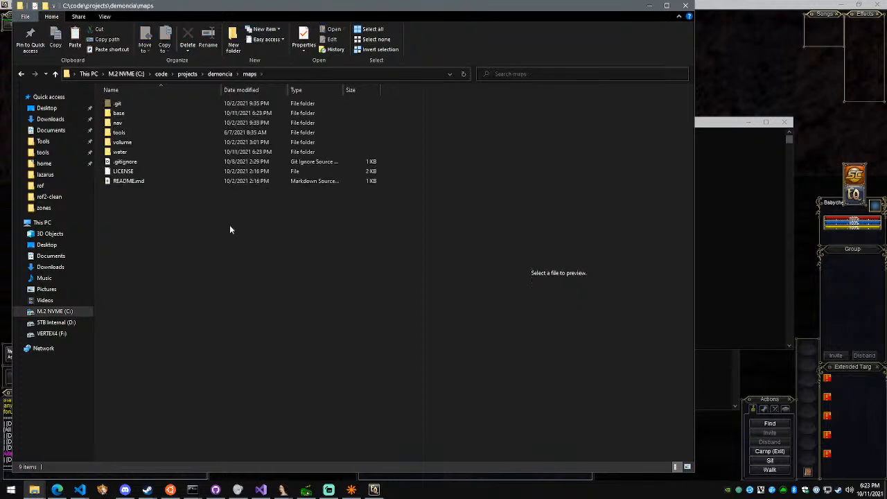
double_click(204, 151)
key(alt+Left)
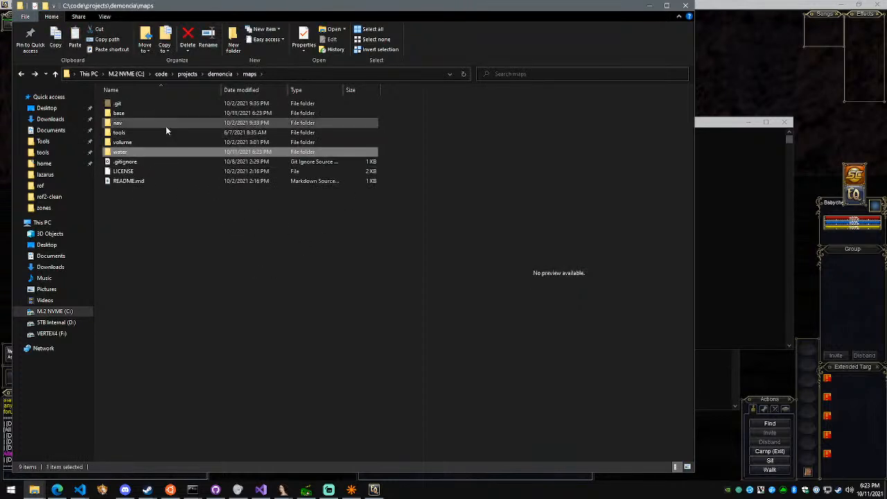
double_click(171, 133)
double_click(165, 103)
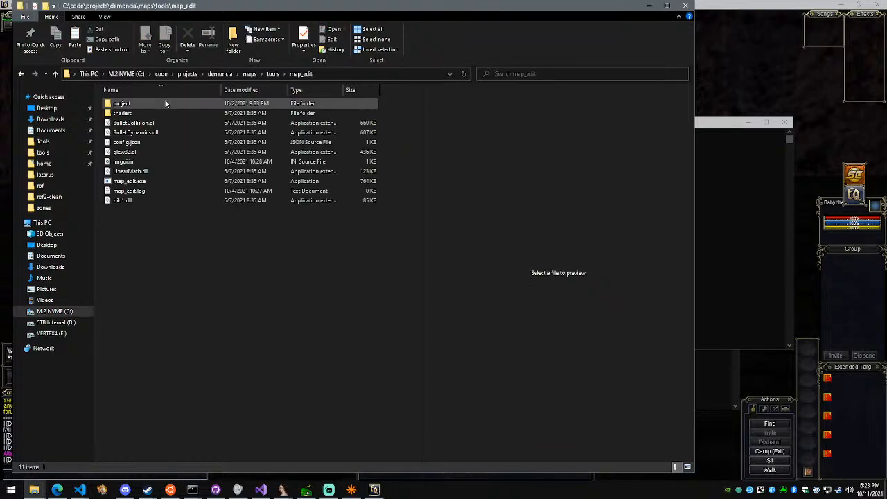
double_click(169, 181)
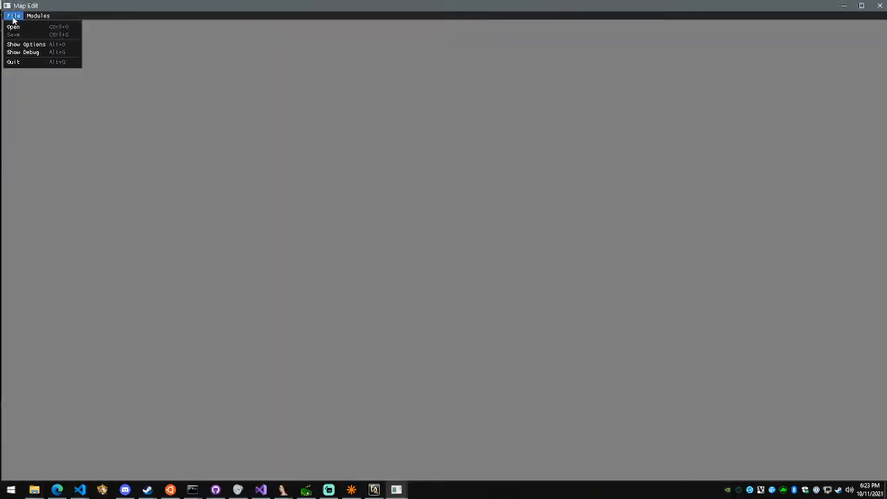
Open the zone crushbone in Map Edit and fly around its wireframe geometry
click(18, 28)
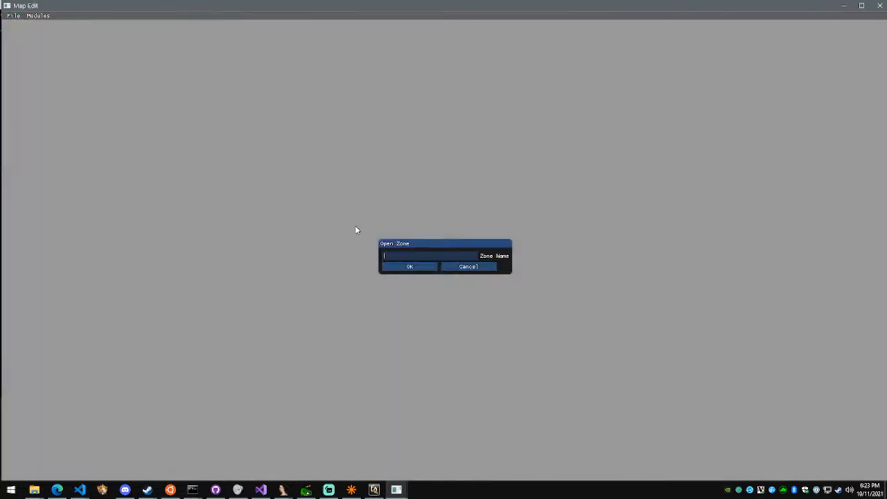
text(crushbone)
key(Return)
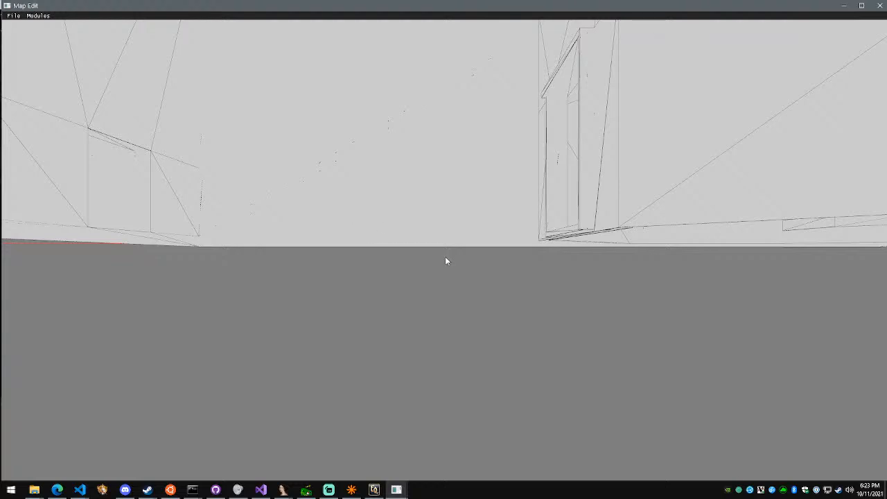
right_drag(438, 233, 447, 261)
key(w)
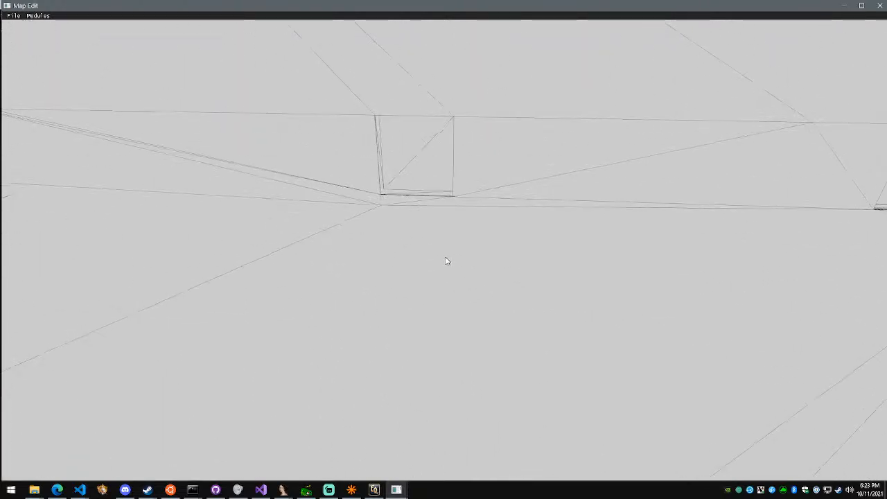
key(s)
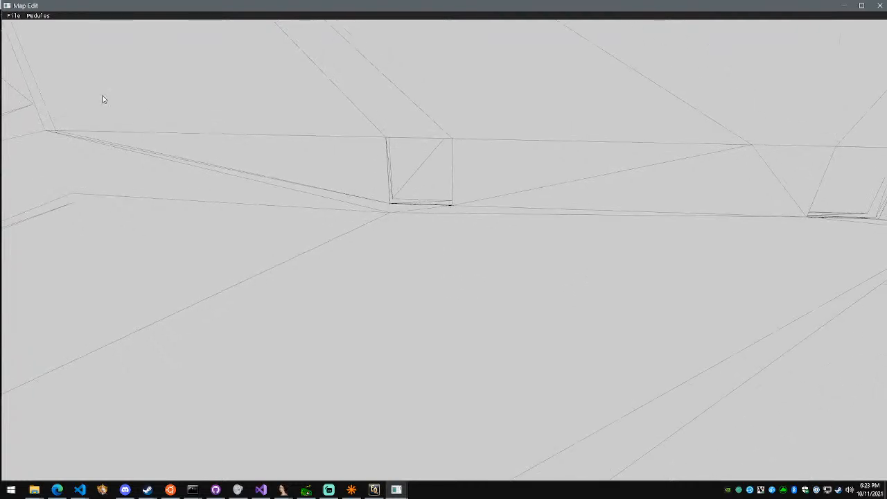
Load the Navigation module, bring the full NavMesh Properties into view and build all NavMesh tiles
click(52, 29)
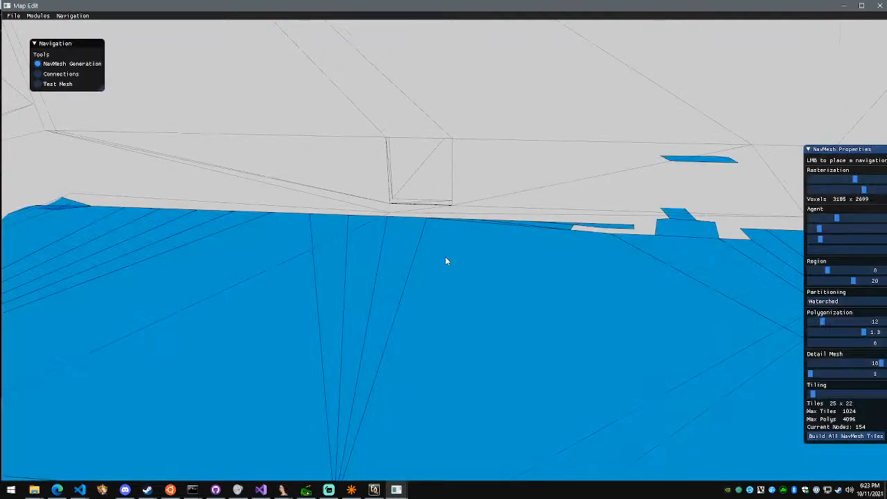
key(w)
drag(834, 160, 701, 160)
click(733, 436)
Inspect the rebuilt navigation mesh, save the zone and close Map Edit
right_drag(445, 257, 443, 261)
key(w)
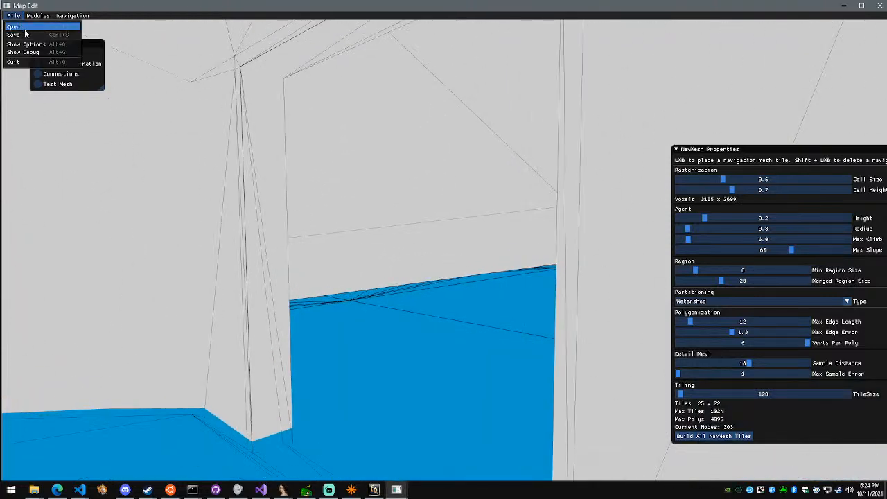
click(25, 34)
click(879, 7)
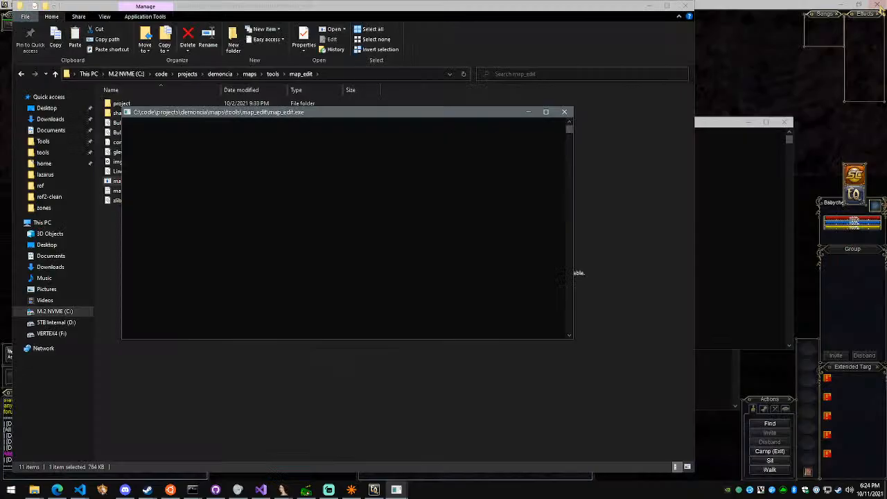
Switch to EverQuest, spawn an NPC with the command #spawn Test and target it
click(766, 103)
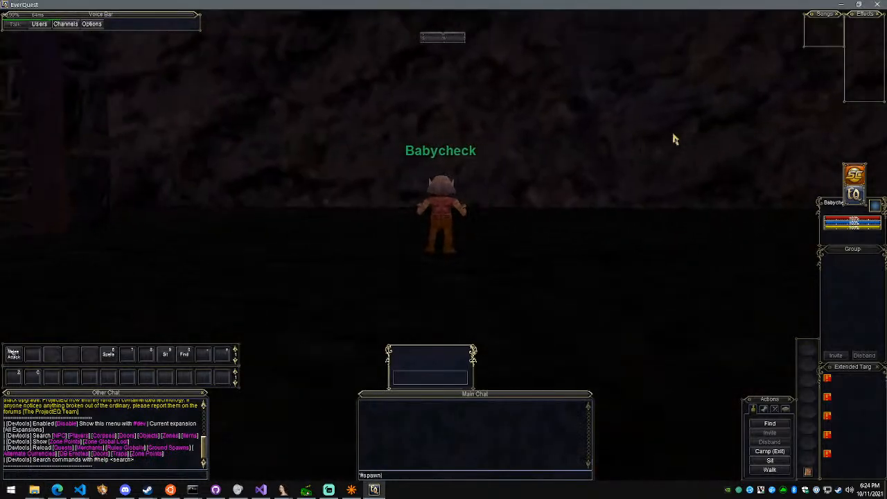
key(Return)
key(a)
click(589, 168)
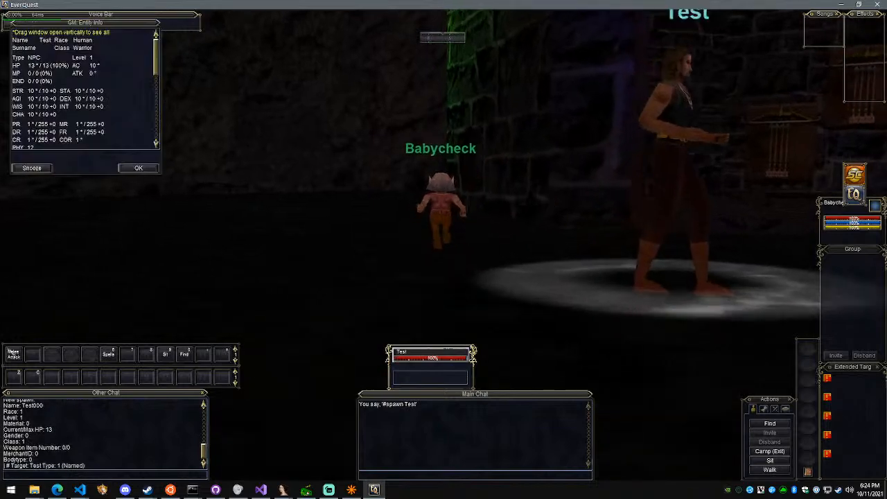
Provoke the targeted Test NPC with the command #damage 1
scroll(545, 199, down, 5)
key(Return)
text(#damage 1)
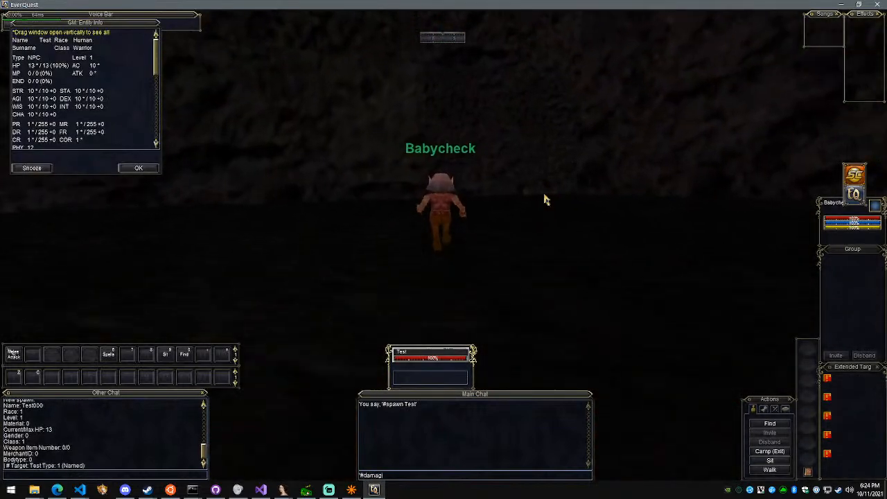
key(Return)
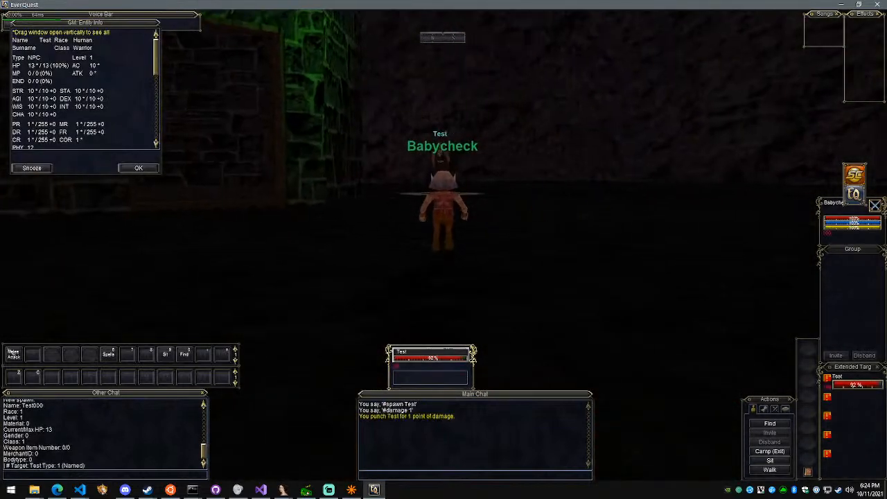
Run the character through the zone to watch how the Test NPC follows along the terrain
key(w)
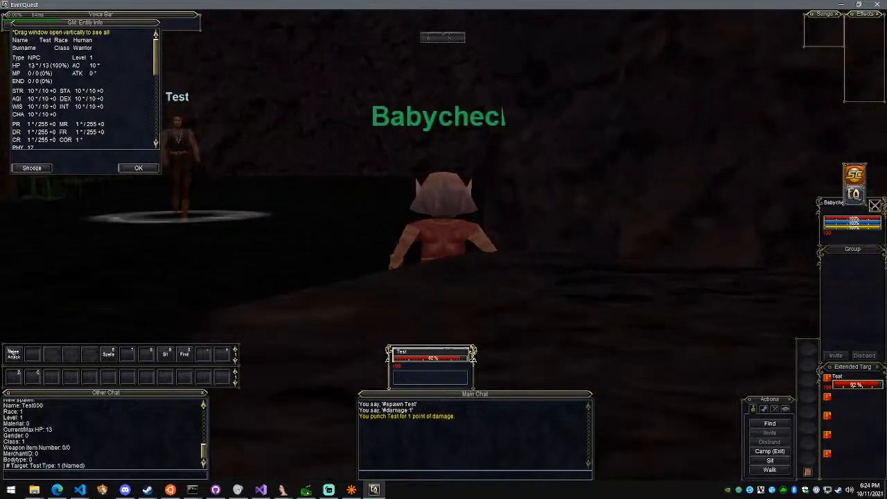
key(a)
key(w)
mouse_move(540, 208)
right_down()
mouse_move(558, 208)
mouse_move(528, 211)
right_up()
text(w)
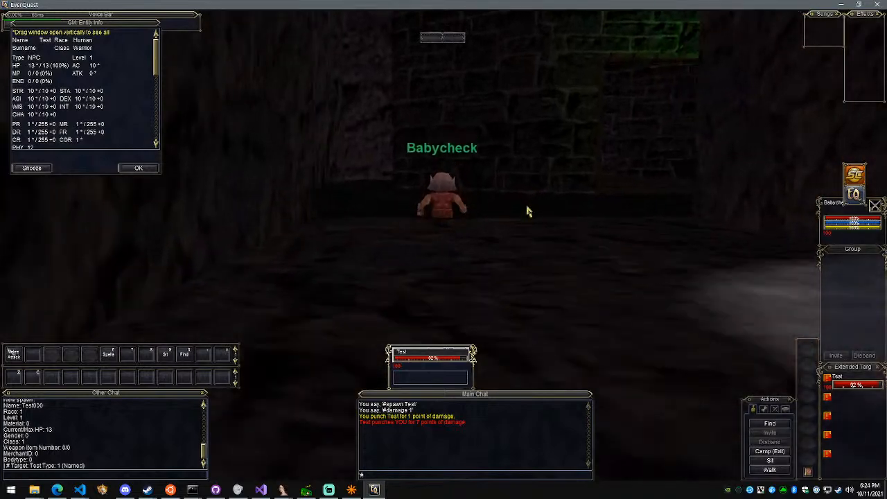
text(#repop)
Reset the zone's spawns with the command #repop and walk the character back past the buildings
key(Return)
key(w)
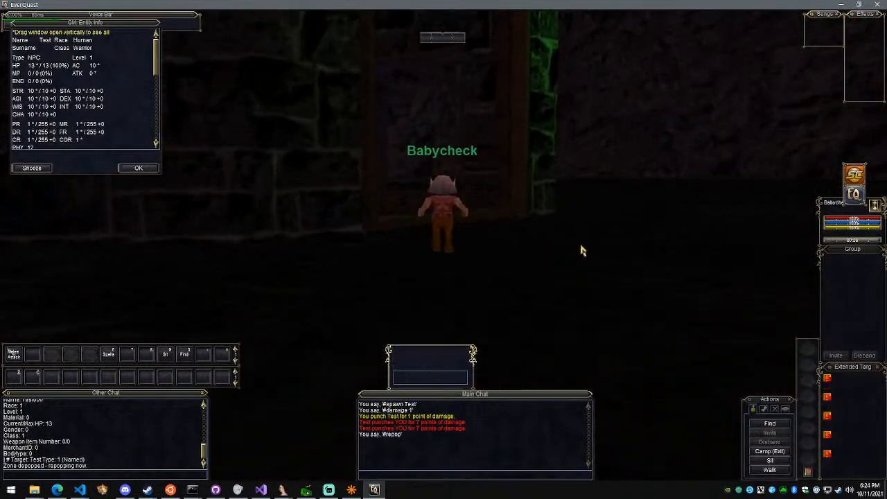
key(w)
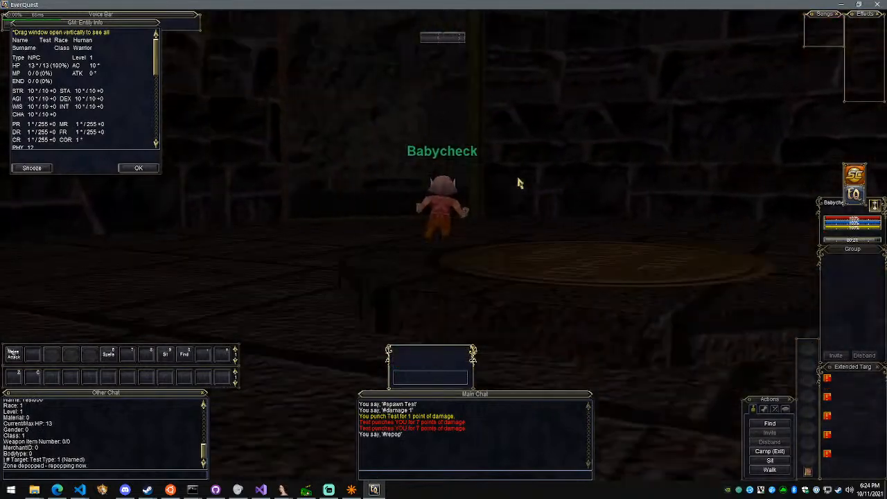
Switch to File Explorer and check the navigation files in demoncia\maps\nav
mouse_move(38, 492)
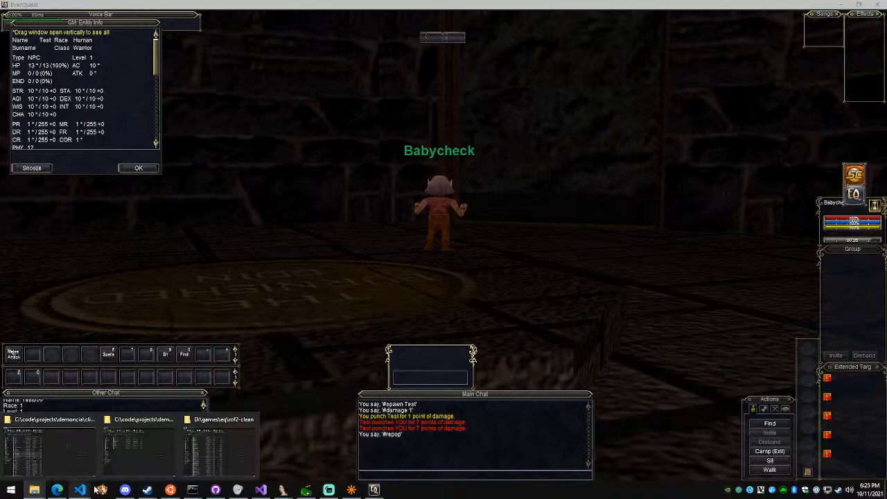
click(212, 461)
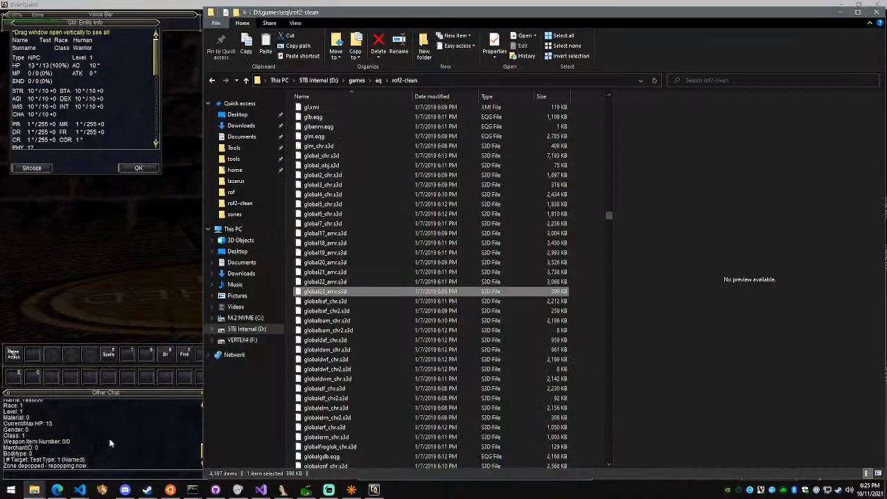
click(122, 464)
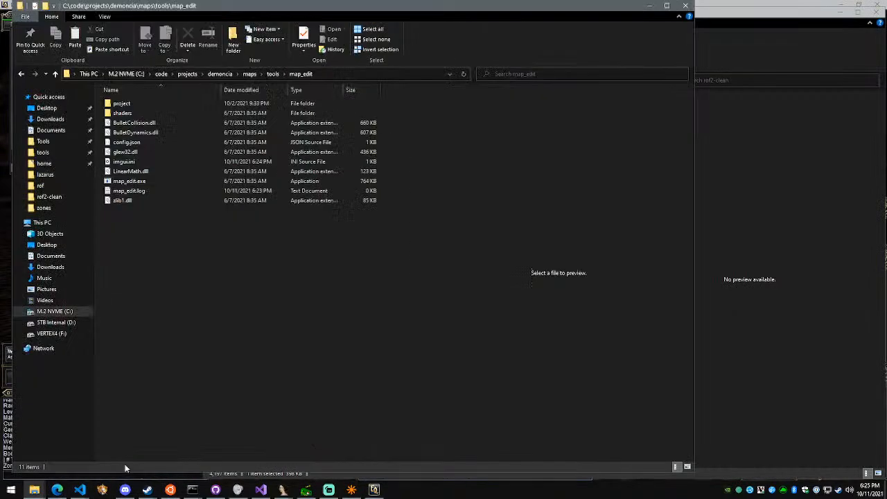
click(272, 74)
click(249, 74)
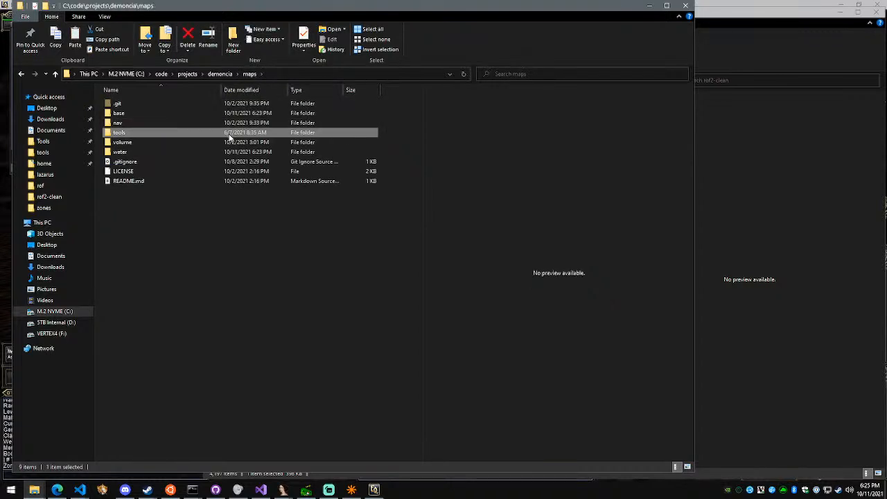
double_click(222, 123)
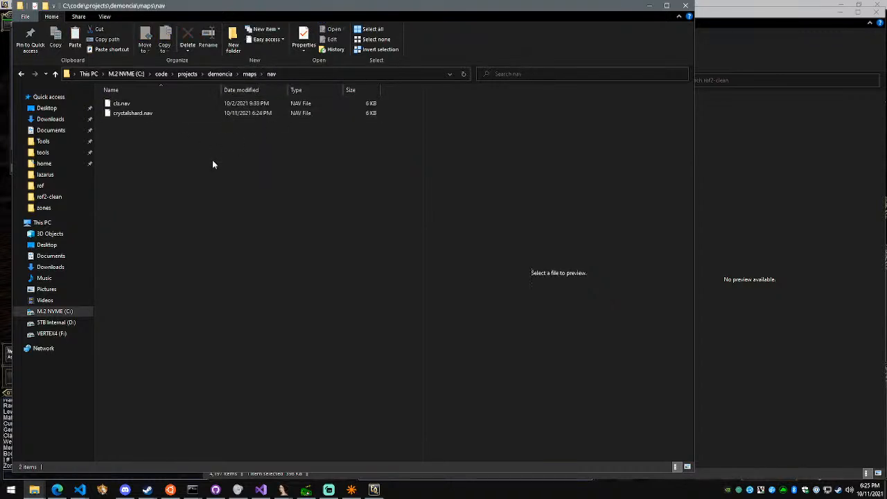
Switch to GitHub Desktop and review the zones repository's changed files, including local.pref, globalpcfroglok.scn and the crystalshard map files
click(79, 489)
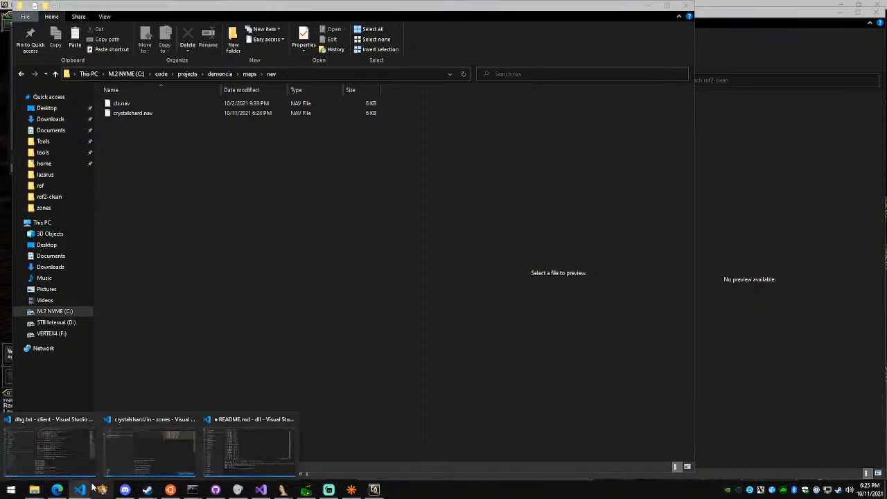
click(215, 489)
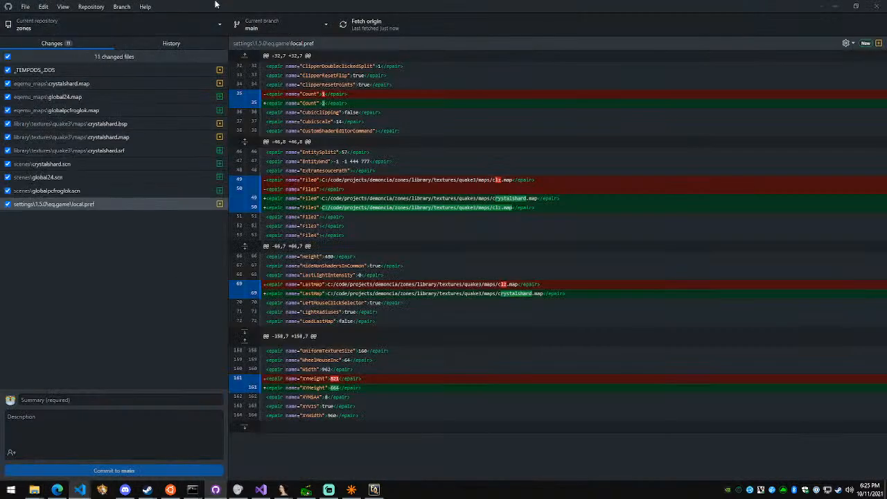
click(83, 73)
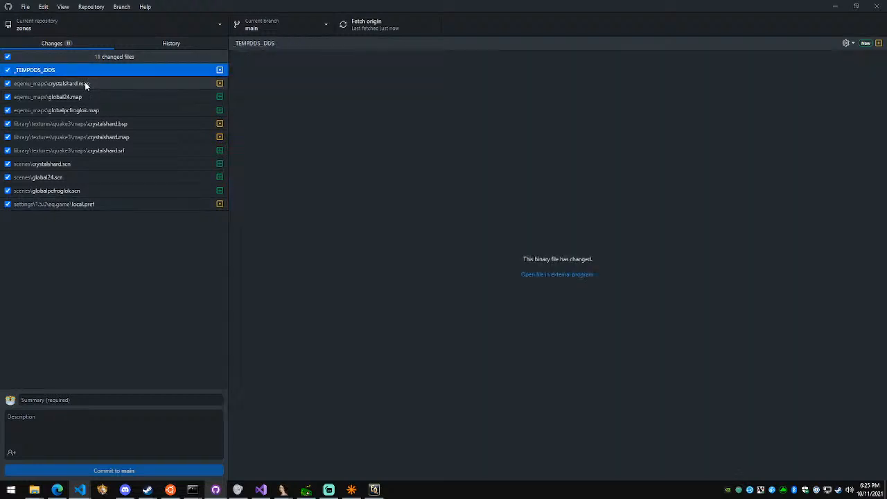
click(90, 205)
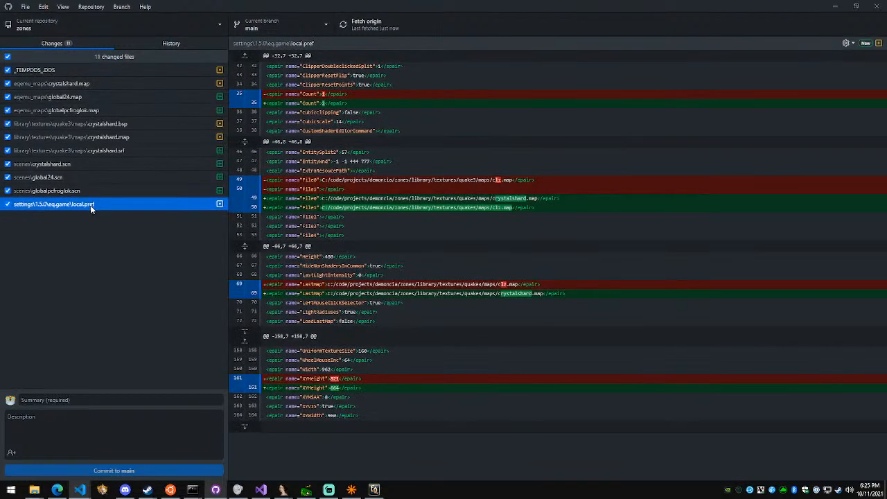
click(150, 191)
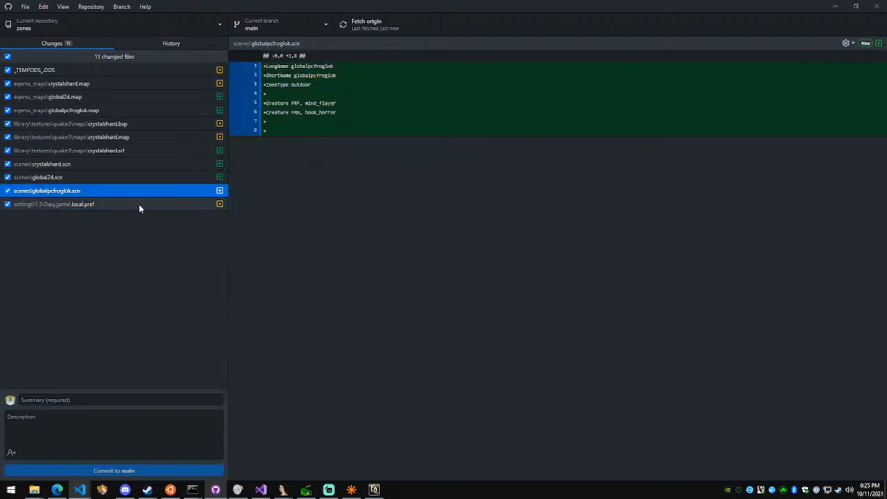
click(120, 183)
click(114, 201)
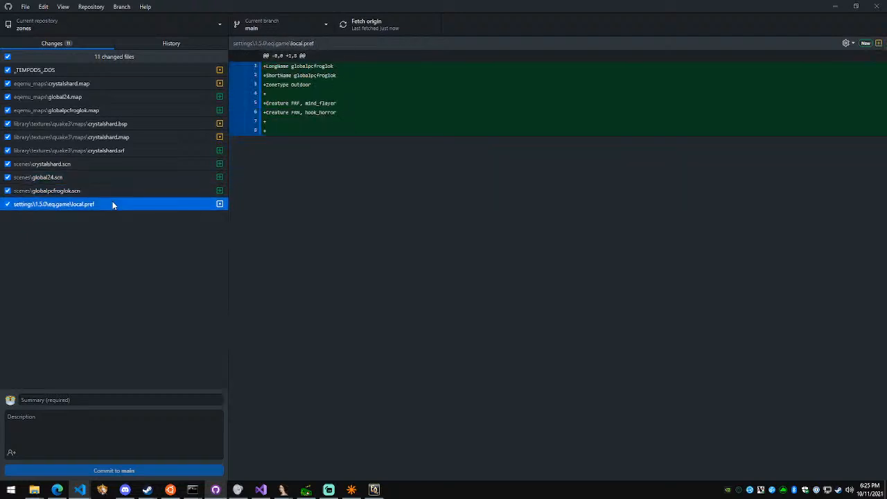
click(102, 150)
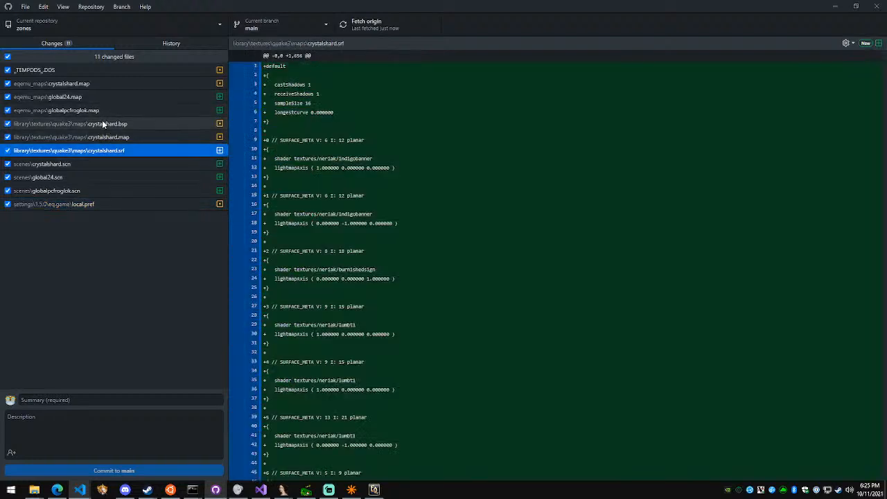
shift+click(101, 123)
click(93, 84)
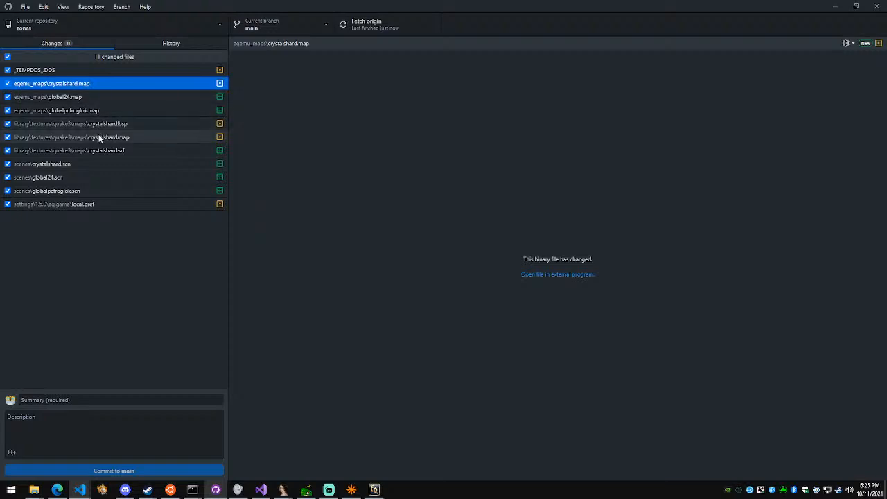
click(93, 111)
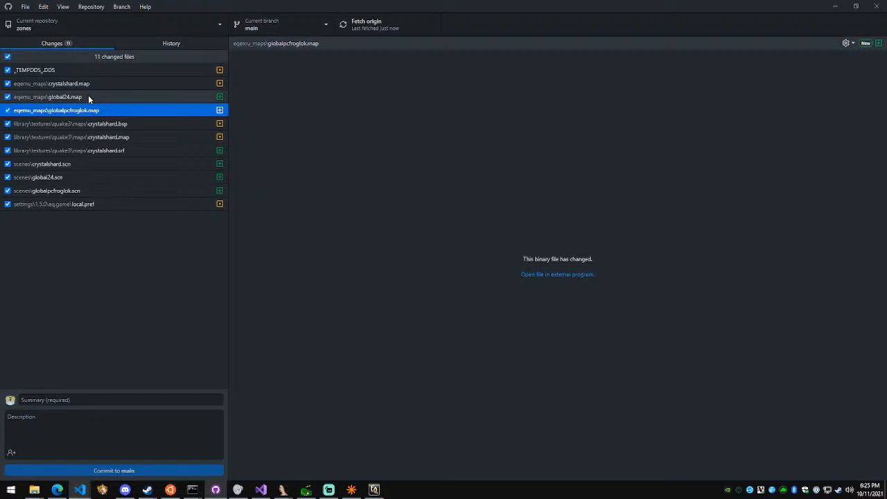
click(88, 97)
click(104, 151)
Commit the zones repository's changes to main with the summary "Added new crystalshard" and push the commit to origin
click(90, 83)
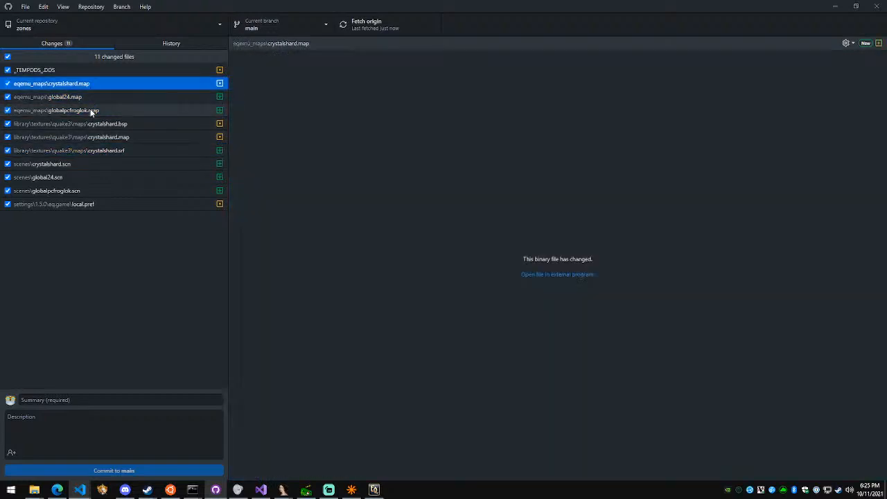
shift+click(90, 190)
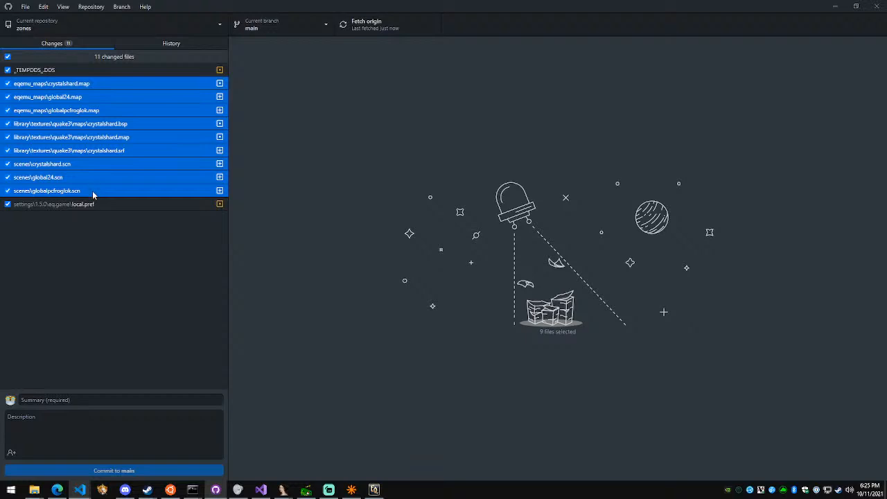
click(124, 401)
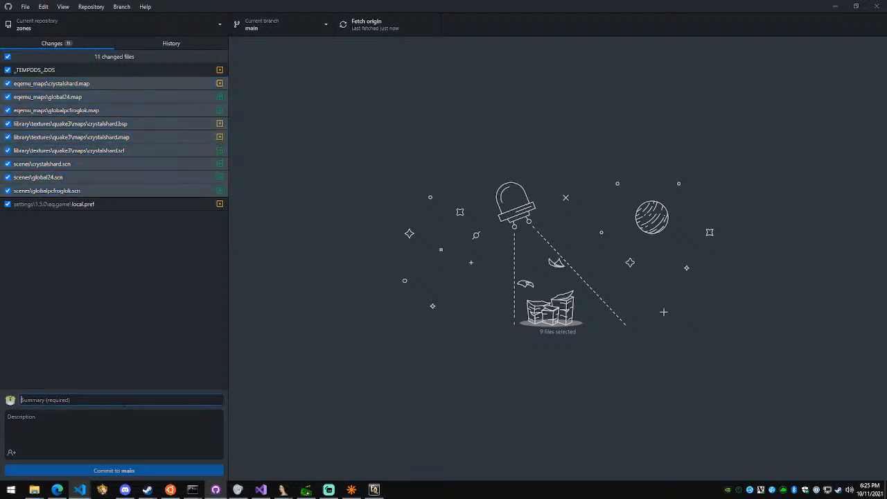
text(Added new crystalshard)
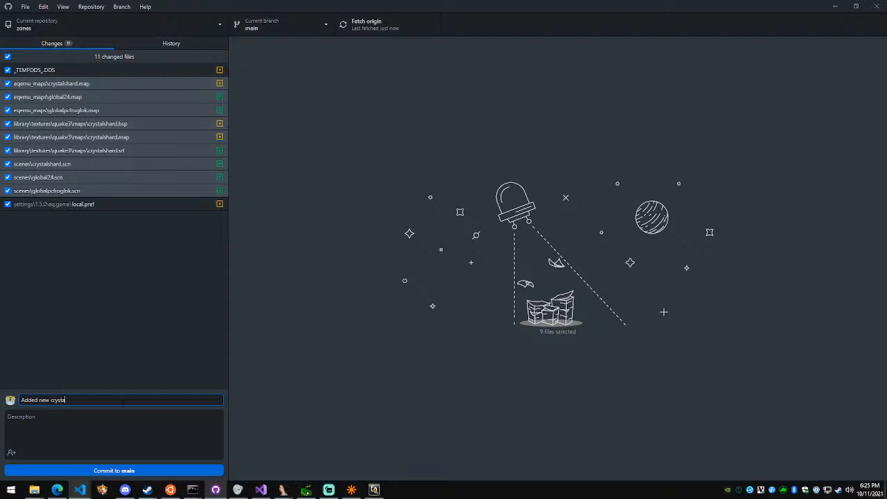
click(128, 472)
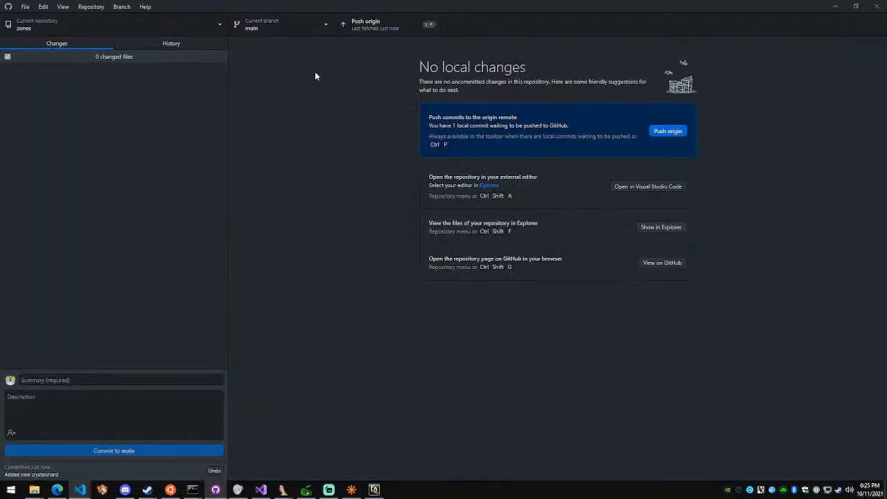
click(377, 25)
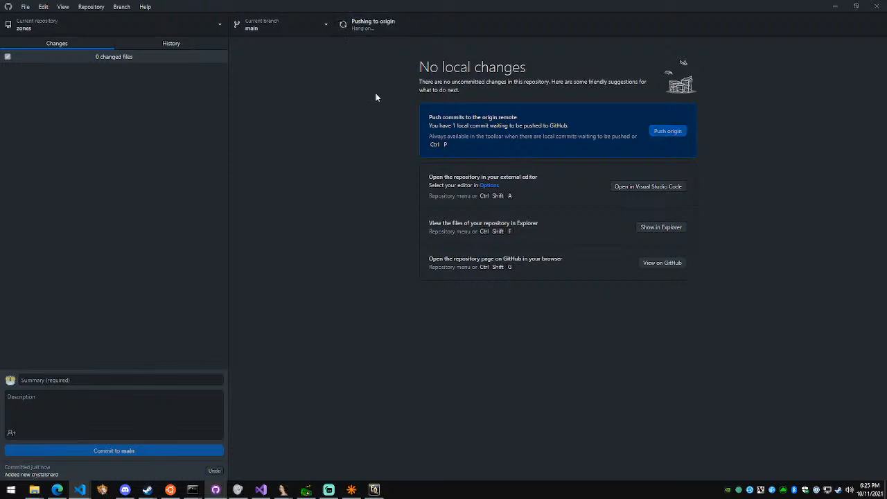
Switch to the demoncia maps repository and select all its changed files, from base\clz.map through water\najena.wtr
click(66, 28)
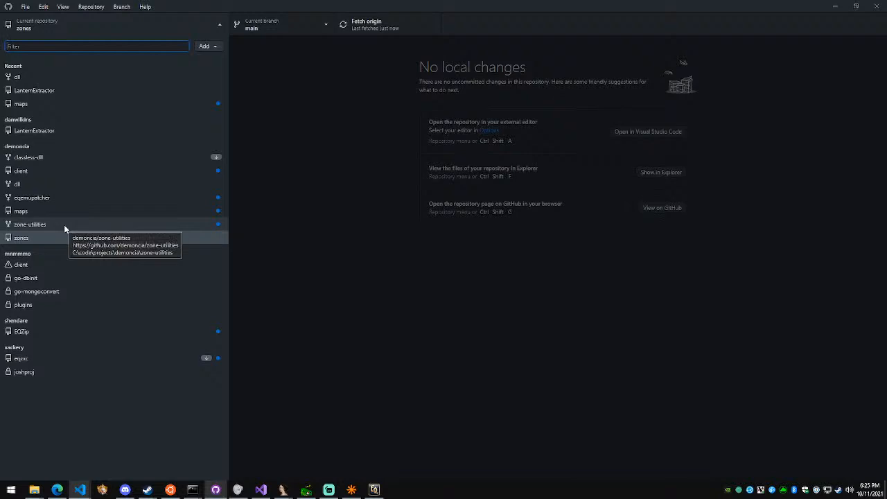
click(38, 104)
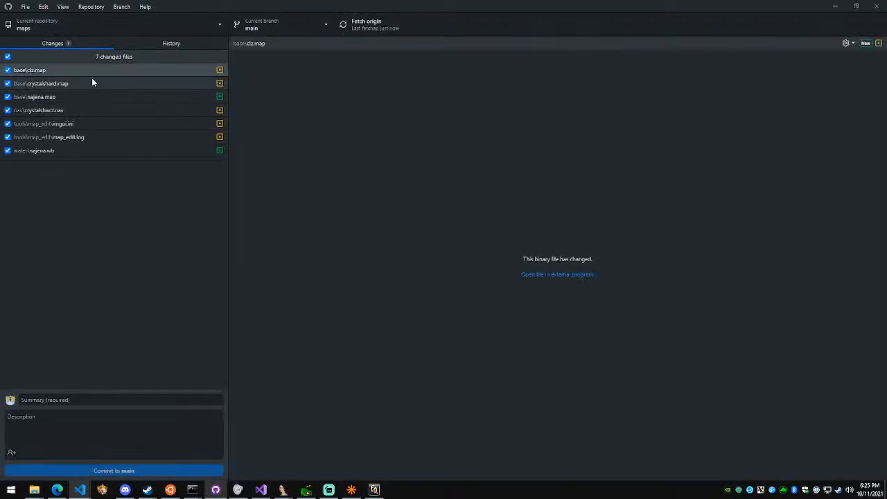
click(82, 151)
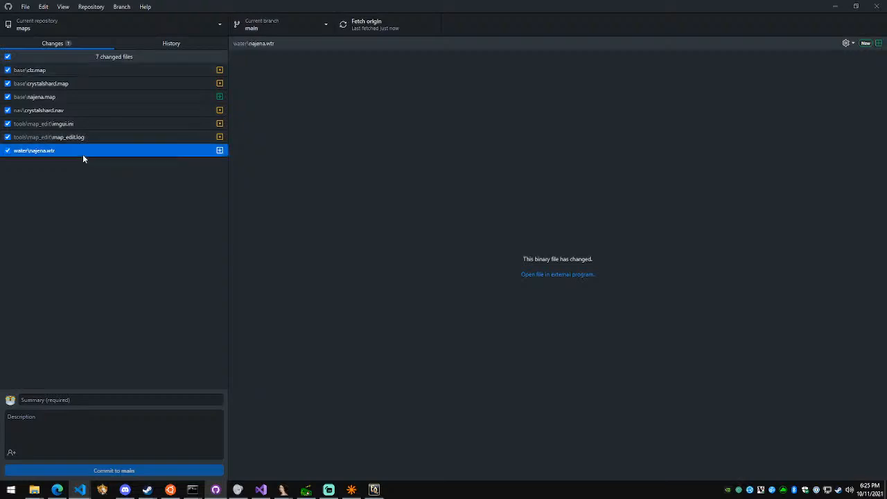
shift+click(85, 76)
Commit the maps repository's changes to main with the summary "Added new navmeshes" and push the commit to origin
click(28, 399)
text(Added new navmeshes)
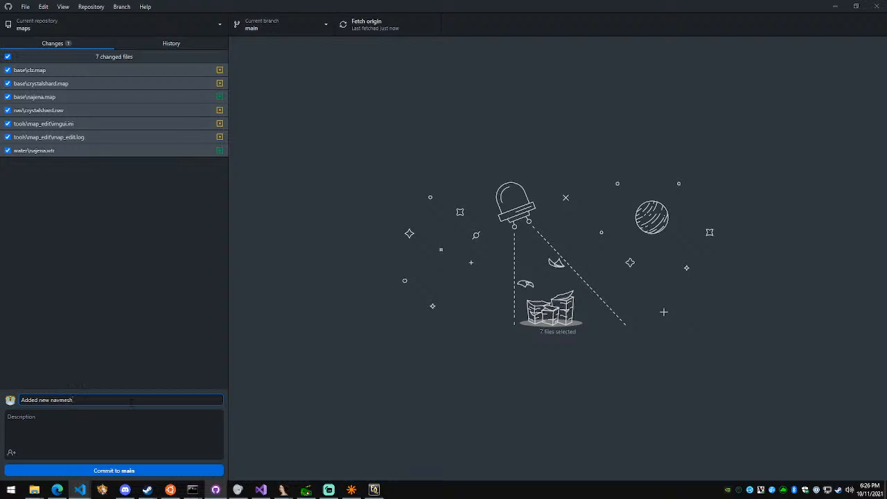
click(136, 471)
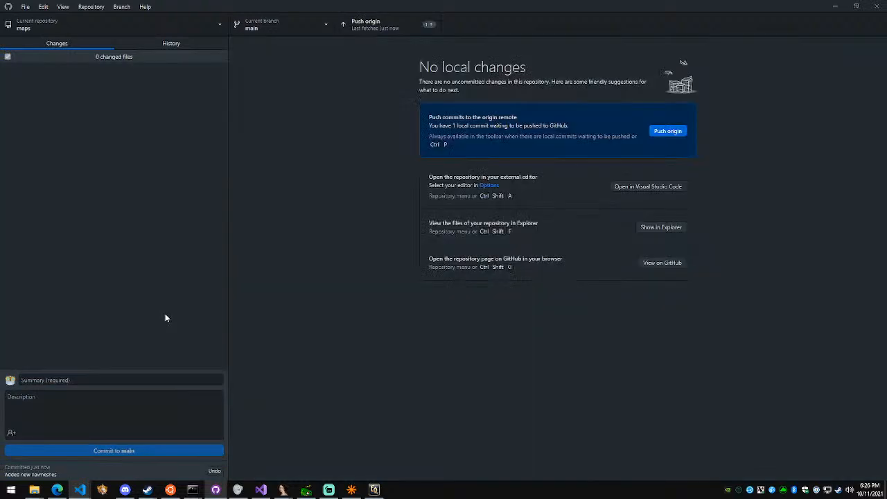
click(424, 28)
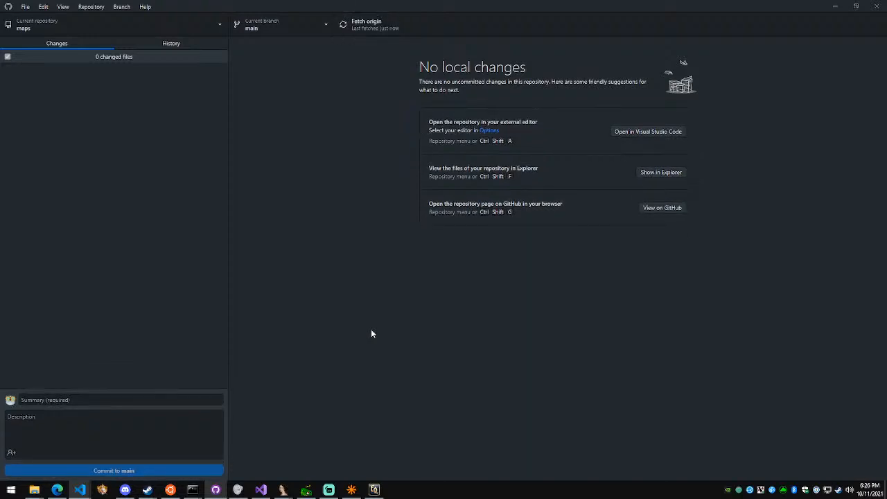
Check the demoncia dll and client repositories for uncommitted changes
click(102, 24)
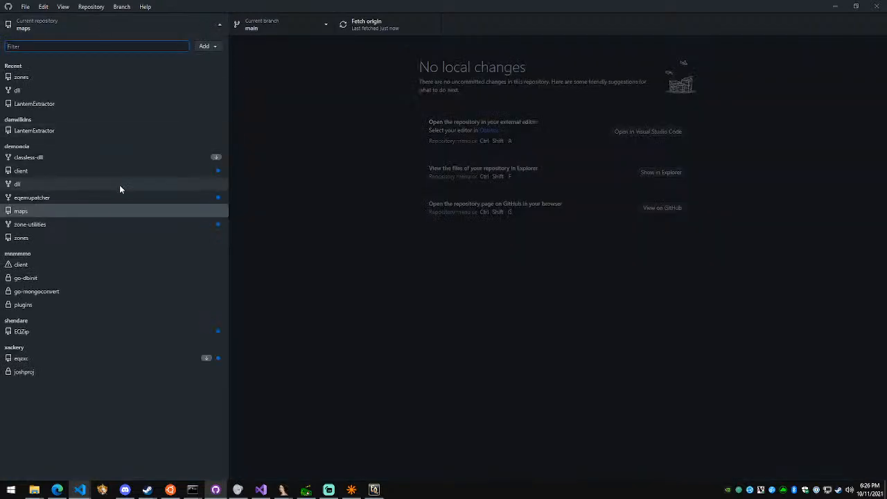
click(120, 186)
click(113, 29)
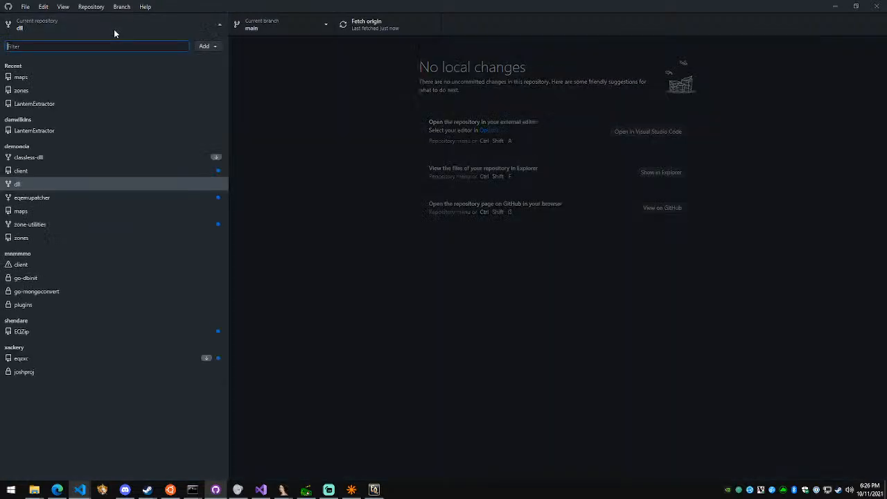
click(127, 172)
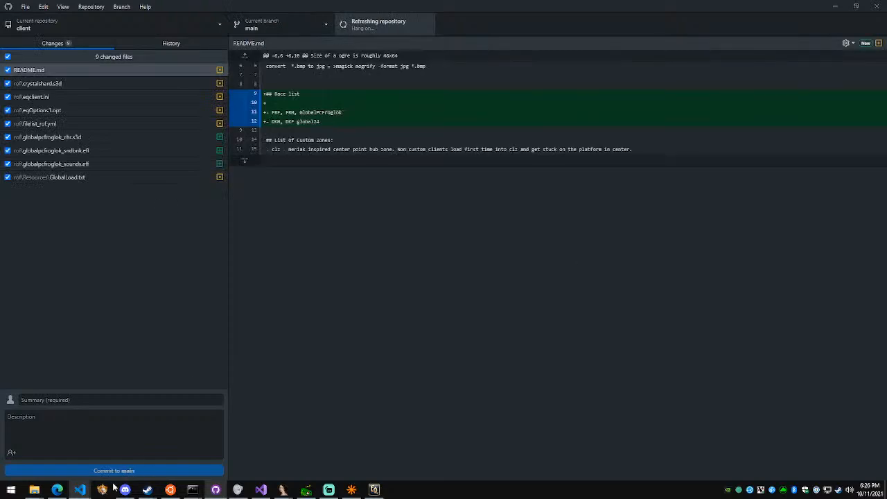
Switch to the client project in Visual Studio Code and stage globalpcfroglok_chr.s3d, globalpcfroglok_sndbnk.eff and globalpcfroglok_sounds.eff
mouse_move(80, 489)
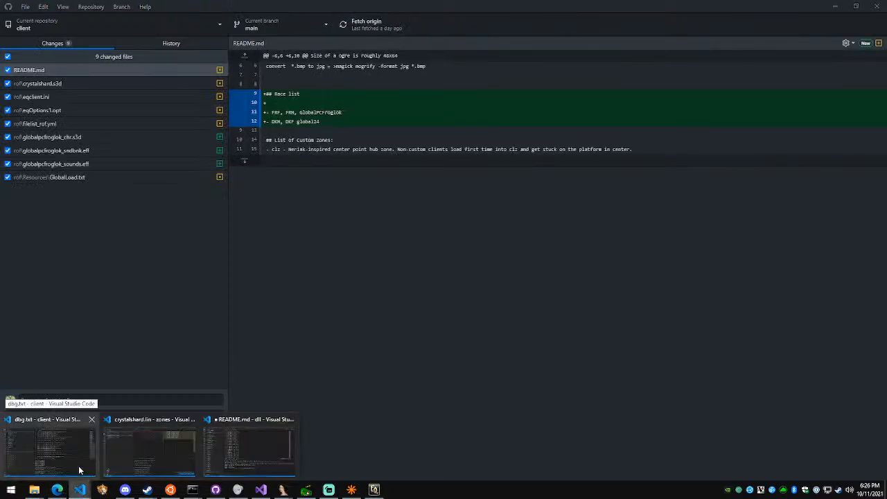
click(79, 468)
click(11, 71)
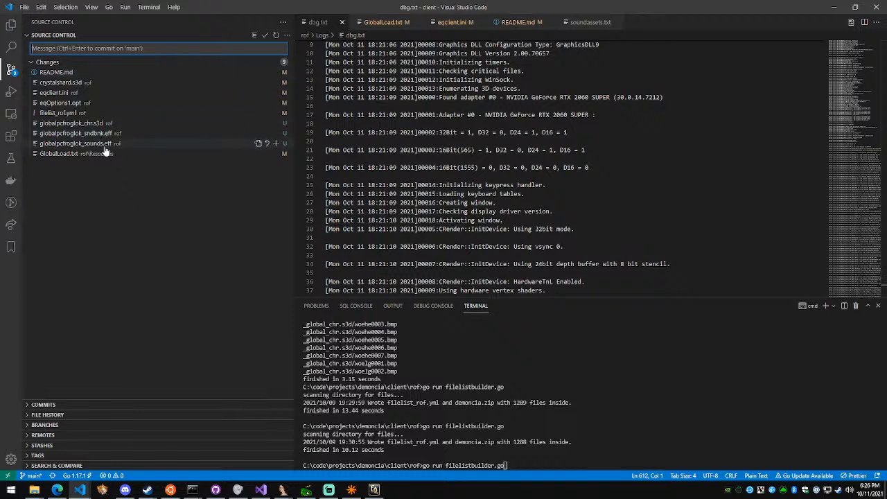
click(100, 143)
shift+click(114, 127)
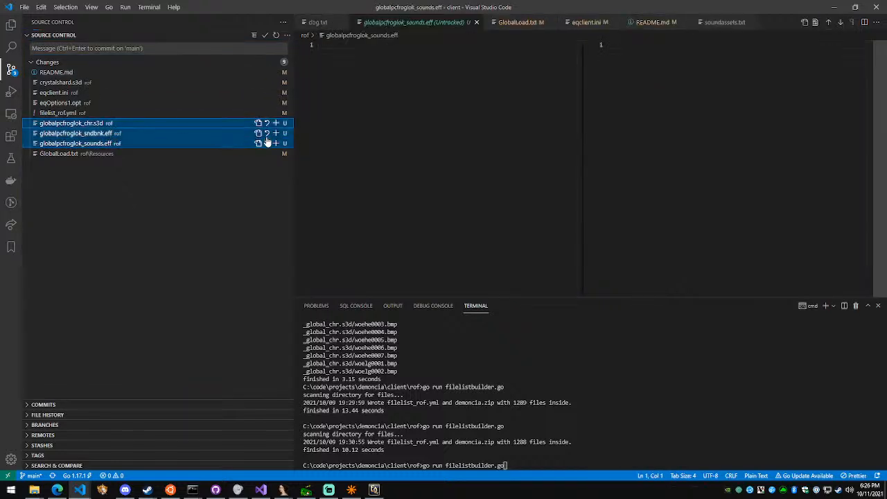
click(275, 133)
Review and stage the changes to GlobalLoad.txt and README.md
click(187, 163)
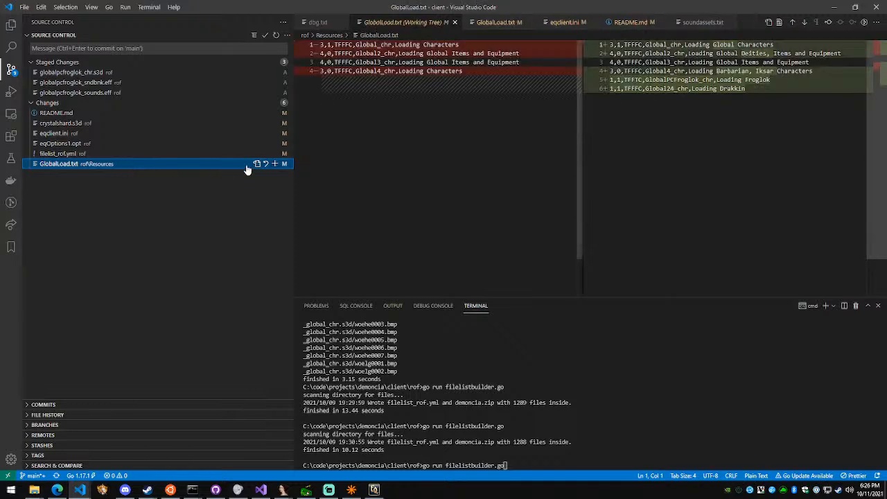
click(274, 163)
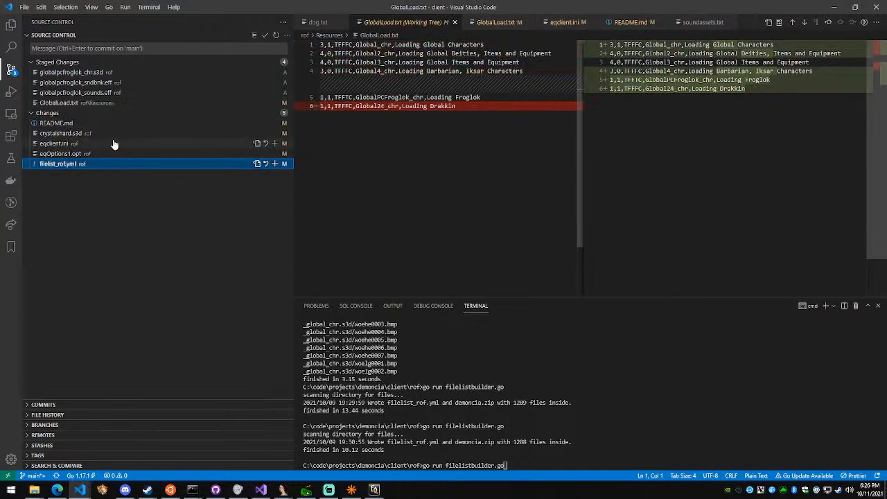
click(109, 124)
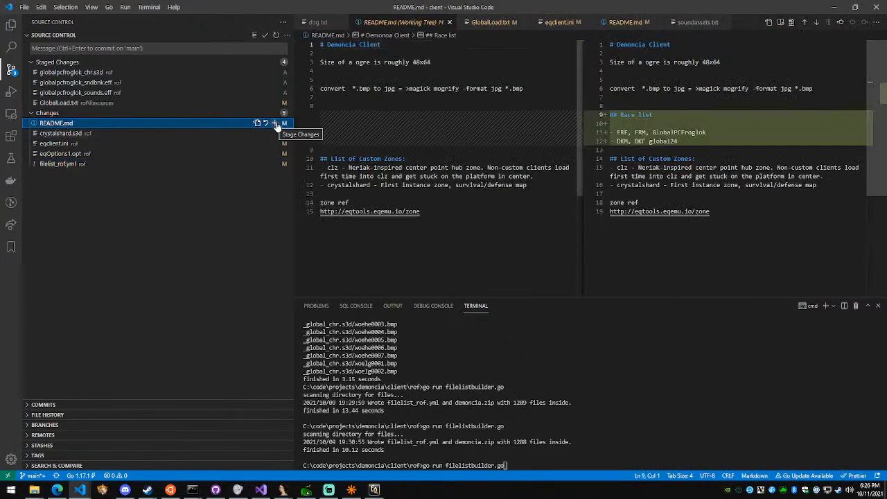
click(275, 124)
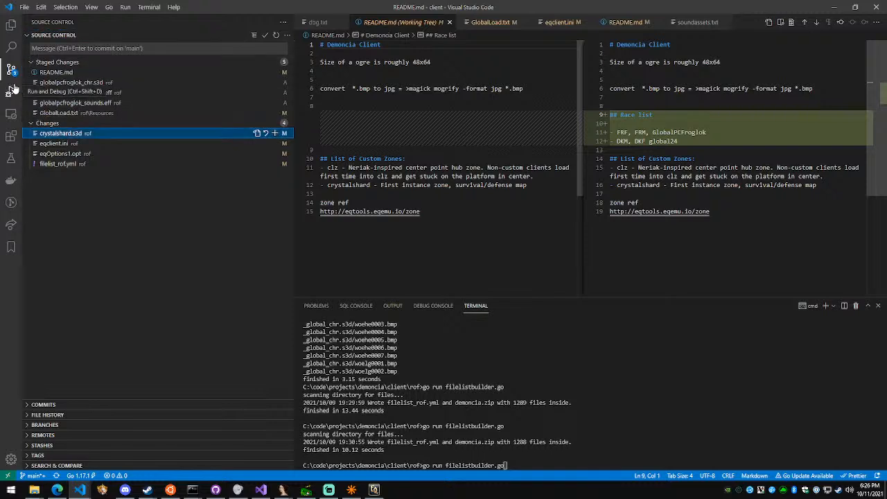
Write the commit message "Added illithis for frgf and hook horror frgm"
click(78, 49)
text(Add)
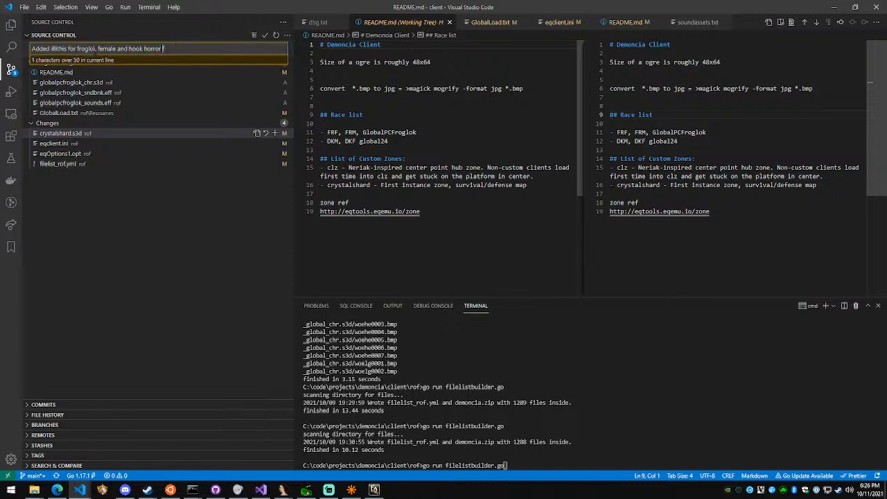
text(rgm)
key(ctrl+shift+Left)
text(frgf)
key(End)
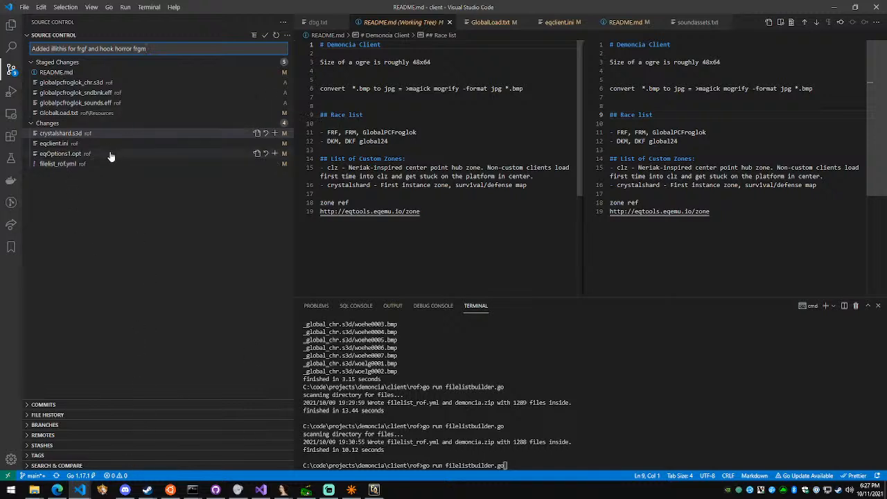
Stage crystalshard.s3d and, after reviewing its changed entries, filelist_rof.yml
click(97, 133)
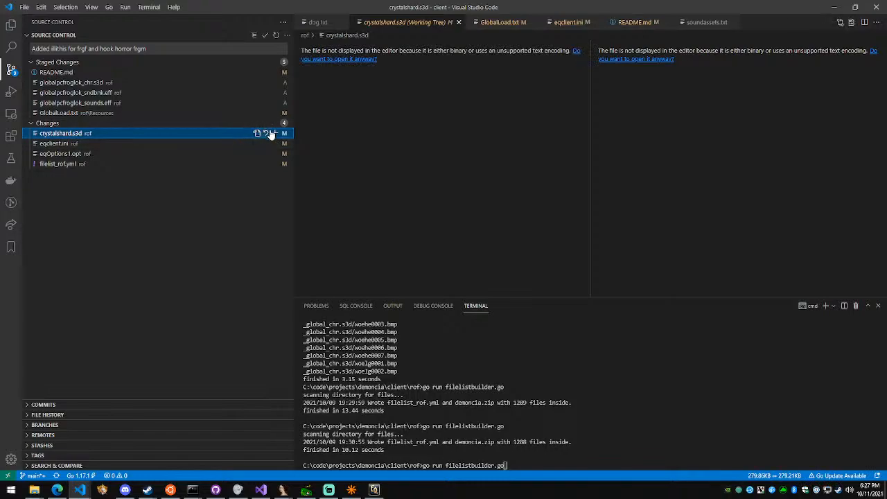
click(272, 133)
click(101, 164)
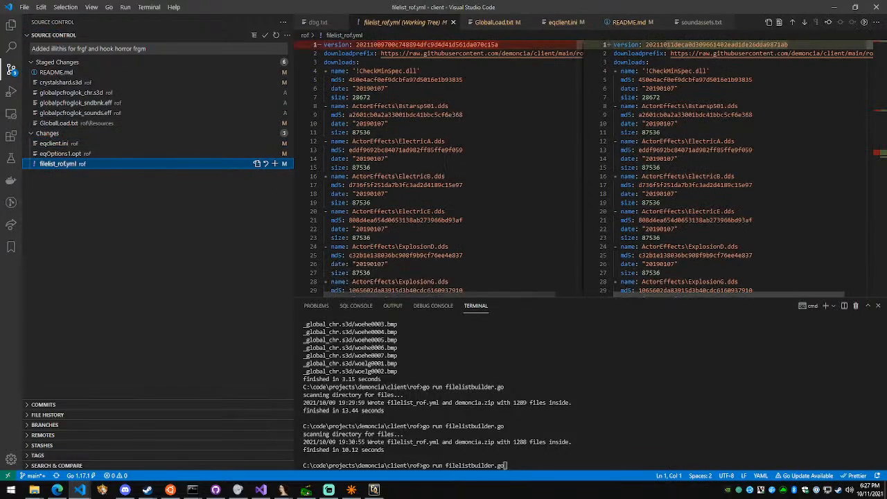
drag(872, 50, 874, 159)
scroll(678, 107, up, 1)
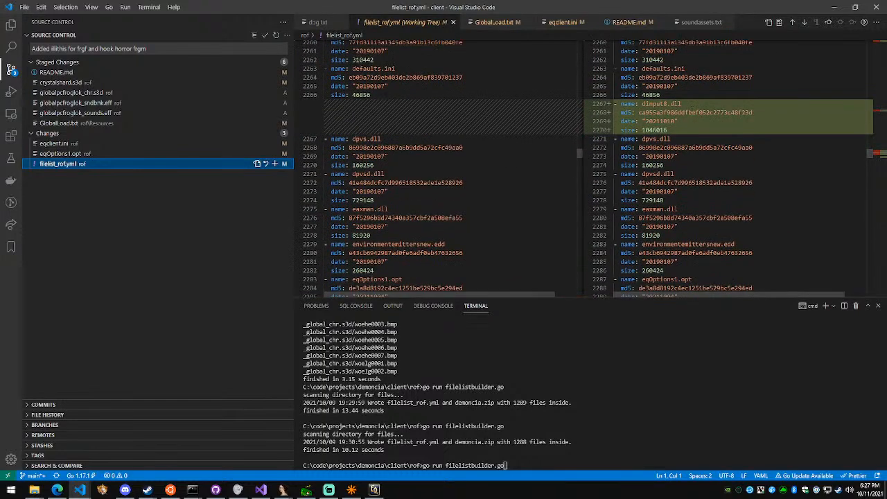
scroll(757, 172, down, 7)
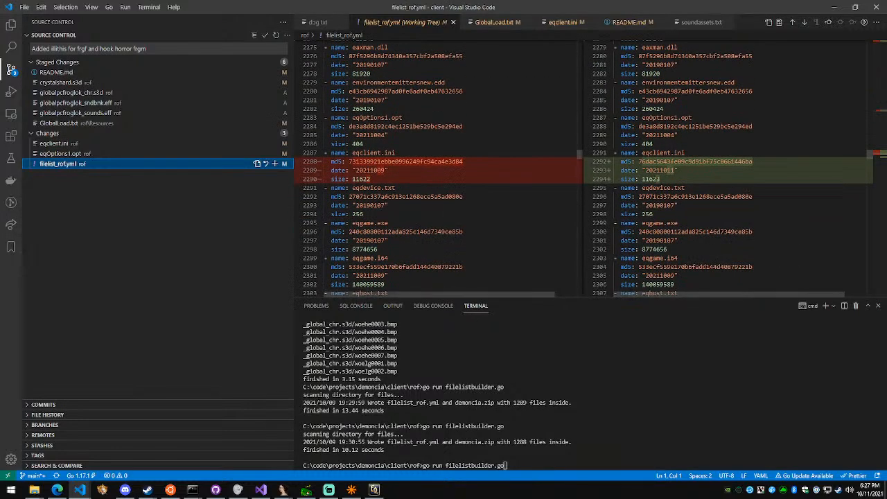
scroll(689, 181, down, 8)
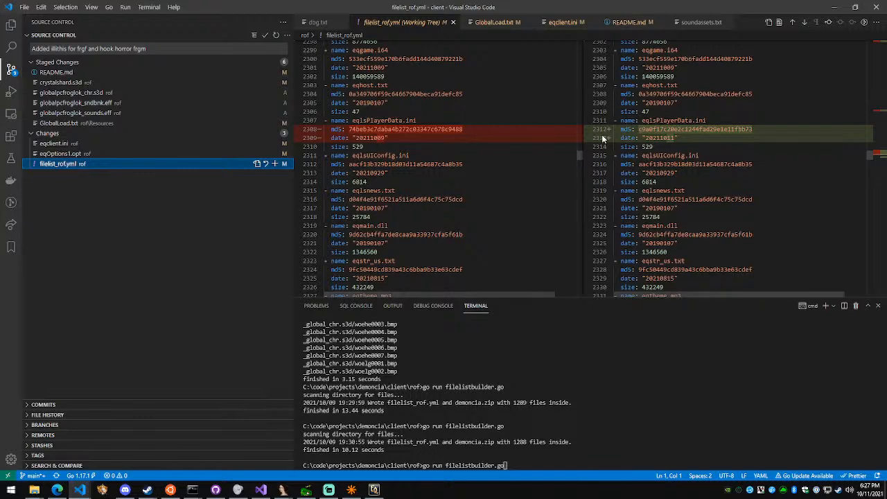
scroll(602, 138, down, 15)
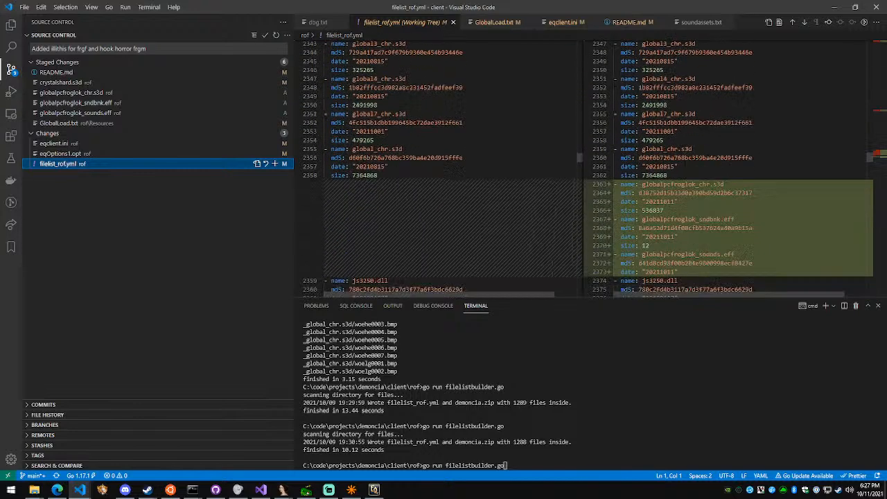
scroll(589, 167, down, 2)
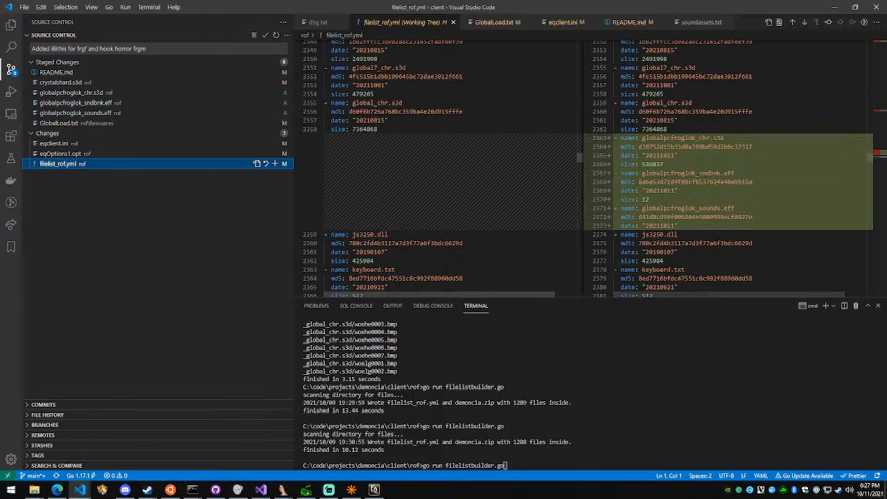
click(275, 165)
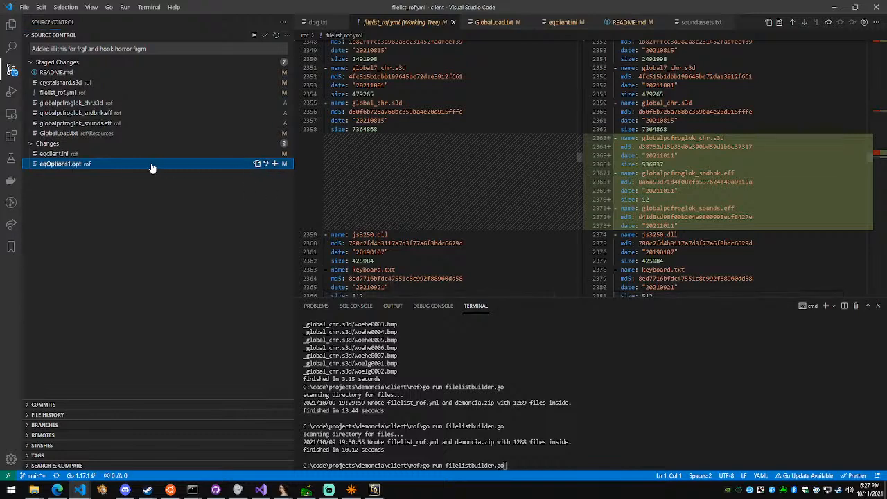
Examine the unstaged changes in eqOptions1.opt and eqclient.ini, including the Luclin model and LastCharSel settings
click(123, 165)
click(129, 158)
click(119, 165)
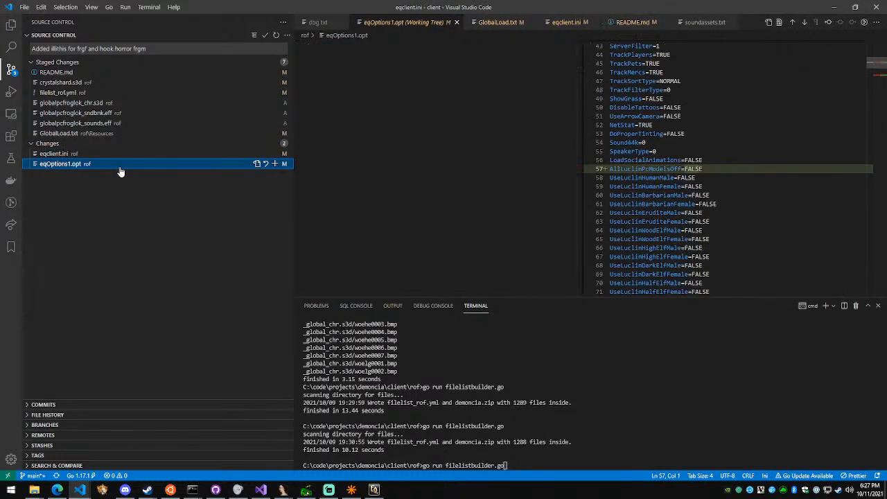
click(162, 155)
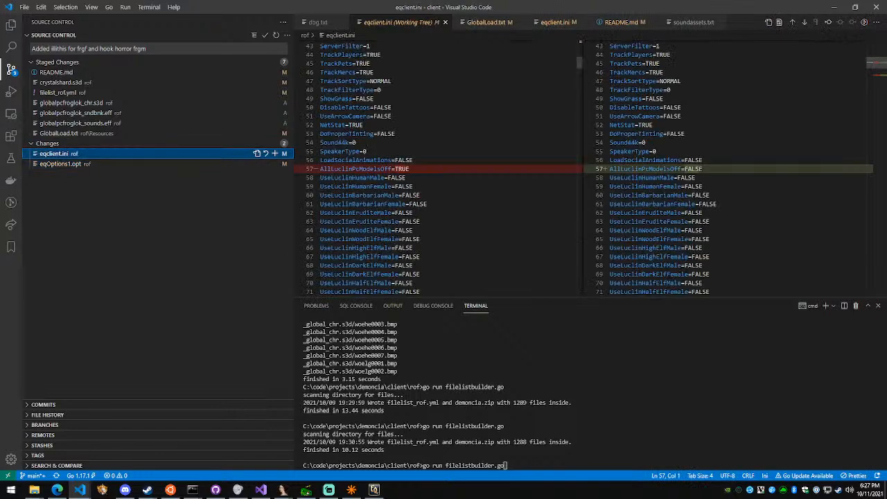
scroll(582, 167, down, 3)
scroll(582, 166, down, 6)
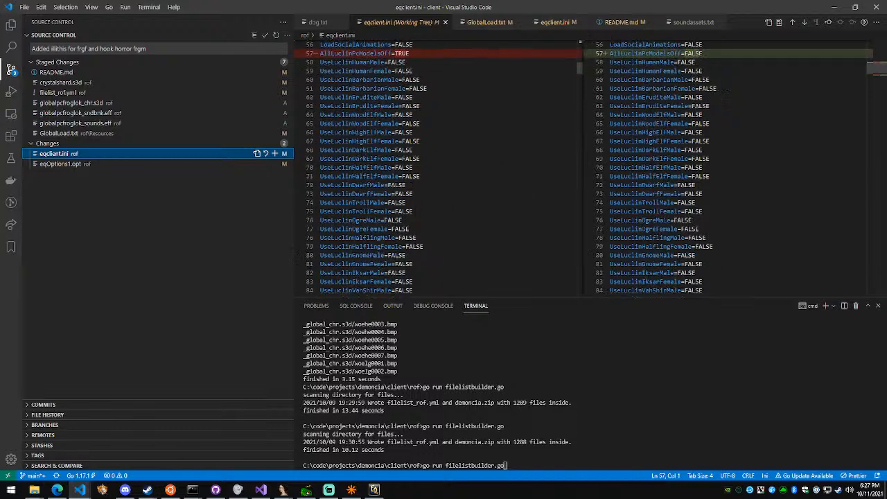
Commit the staged client files to main and sync the commit with origin
click(151, 49)
key(ctrl+Return)
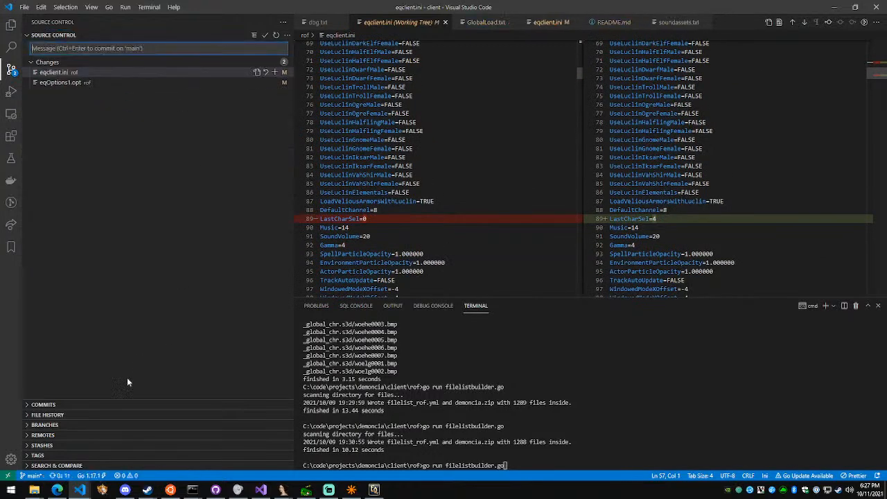
click(63, 475)
click(416, 248)
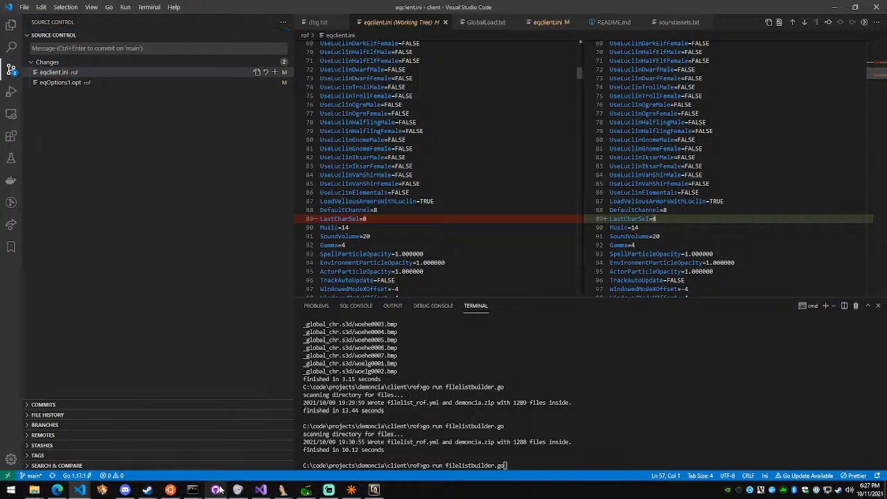
Switch to GitHub Desktop and check the client repository's remaining changes and the repository list
mouse_move(219, 491)
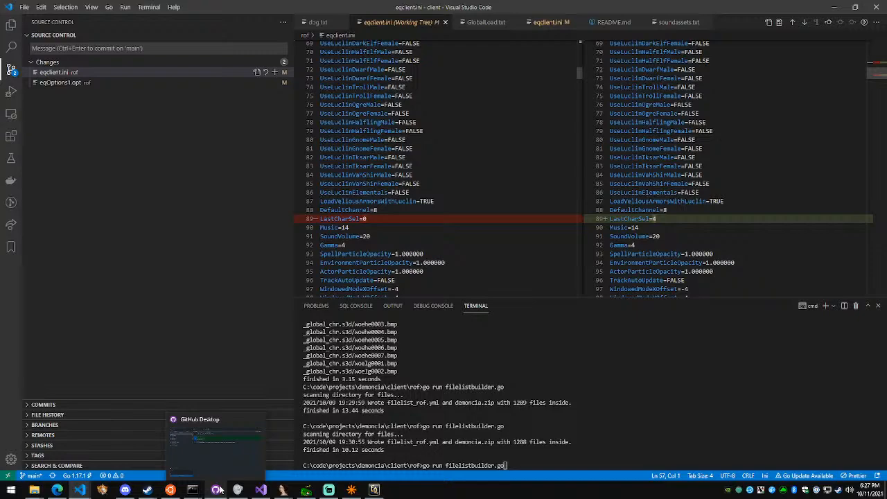
click(217, 490)
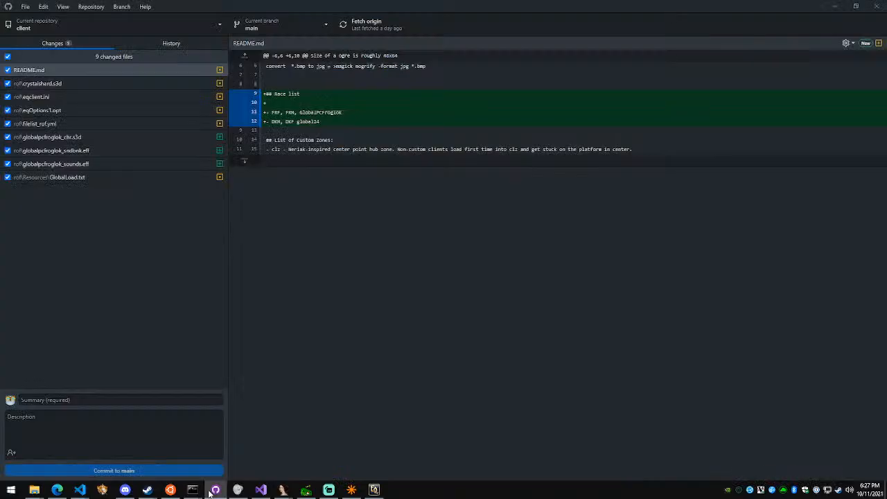
click(61, 23)
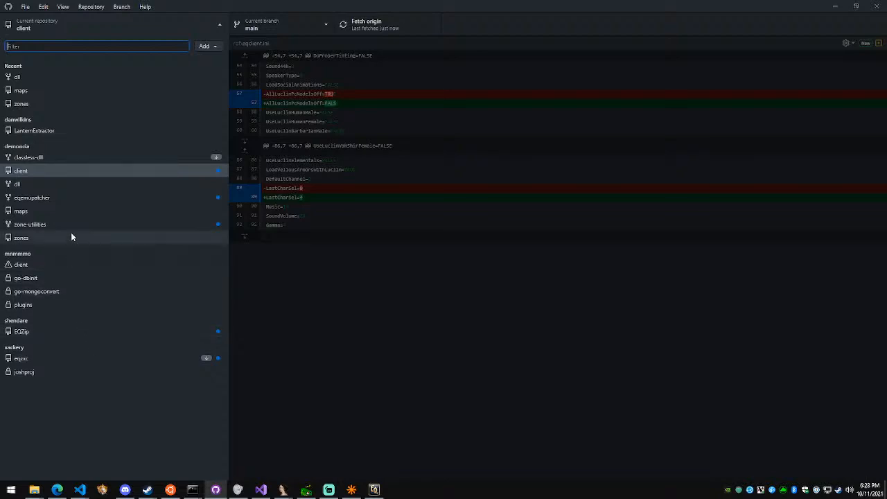
click(500, 345)
Switch to the EverQuest client and walk the gnome character toward the doorway in the stone wall
click(374, 490)
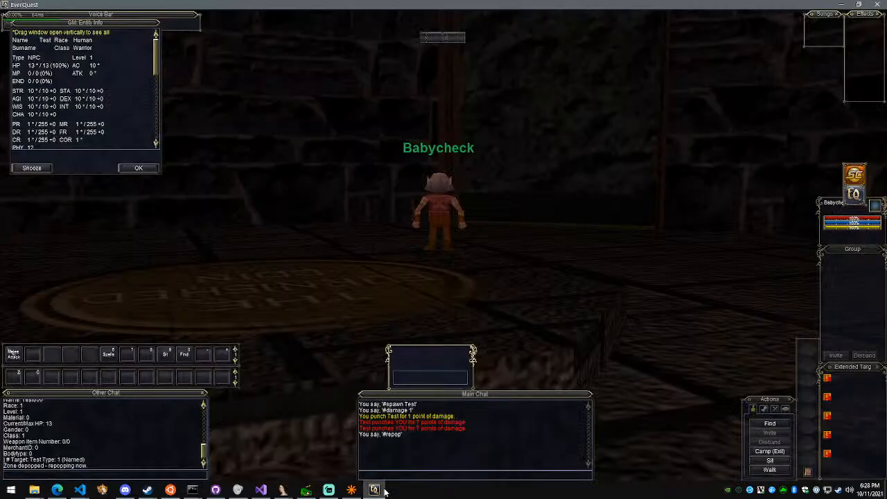
scroll(434, 283, down, 3)
scroll(434, 283, up, 5)
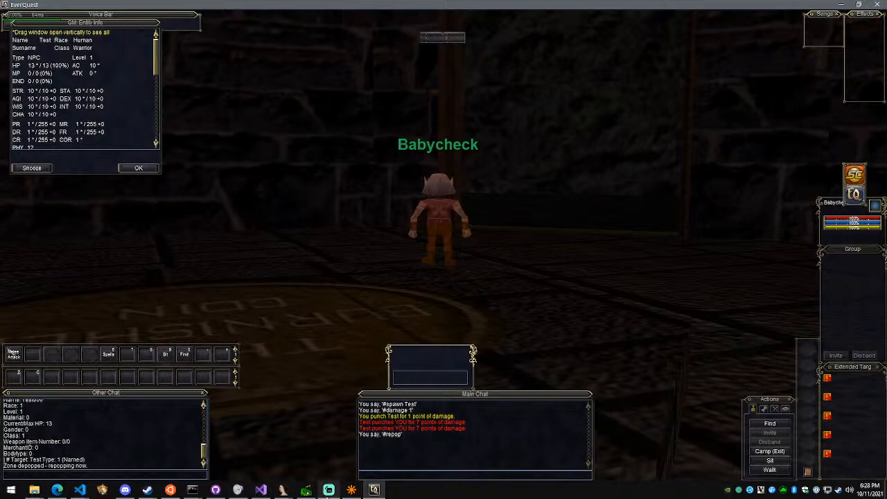
click(328, 490)
click(374, 489)
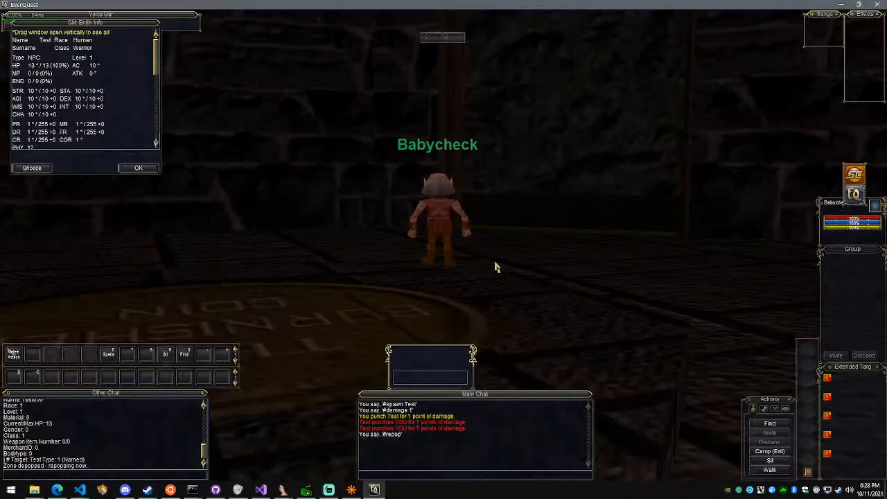
key(w)
key(d)
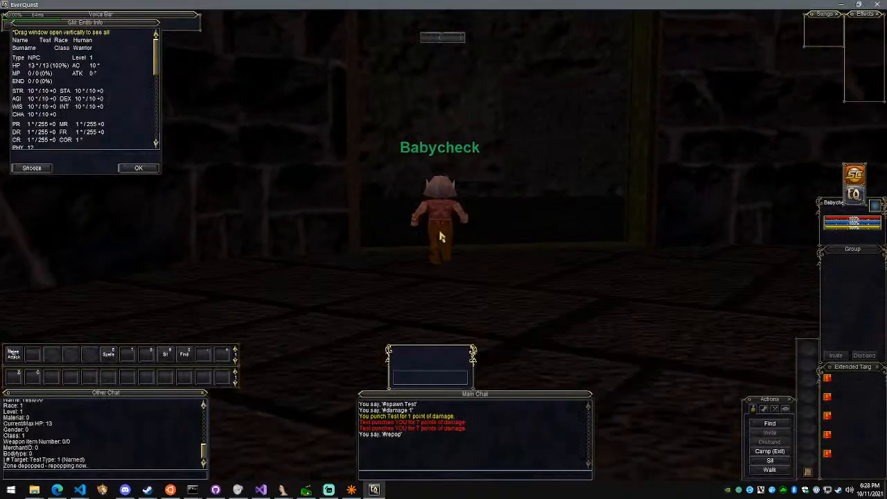
key(w)
key(a)
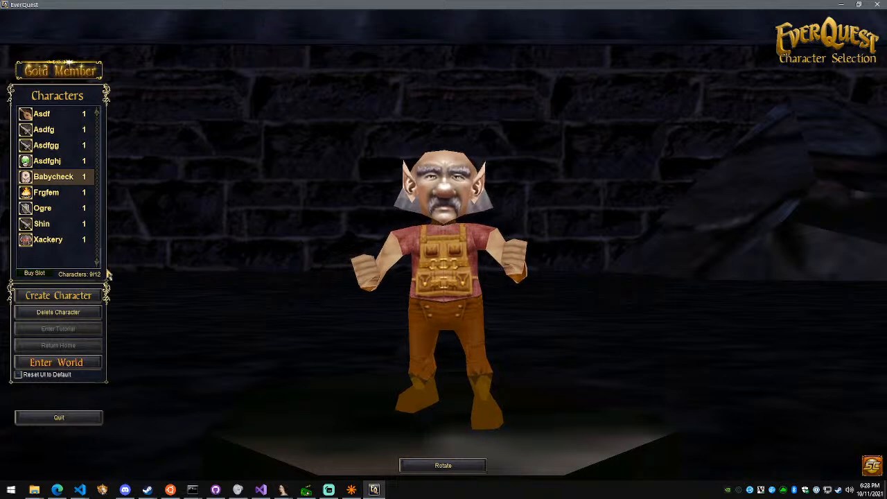
Create a male Human character with the random name Blindboy and enter the world
click(58, 295)
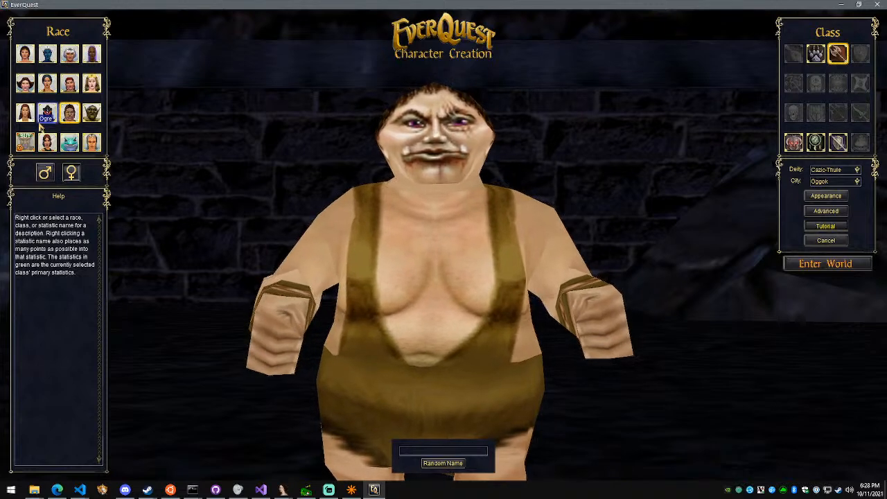
click(25, 112)
click(44, 172)
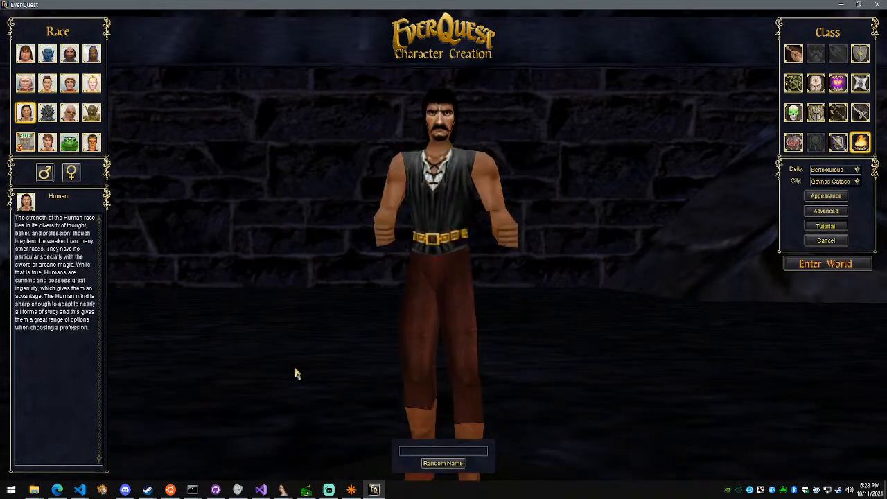
click(429, 462)
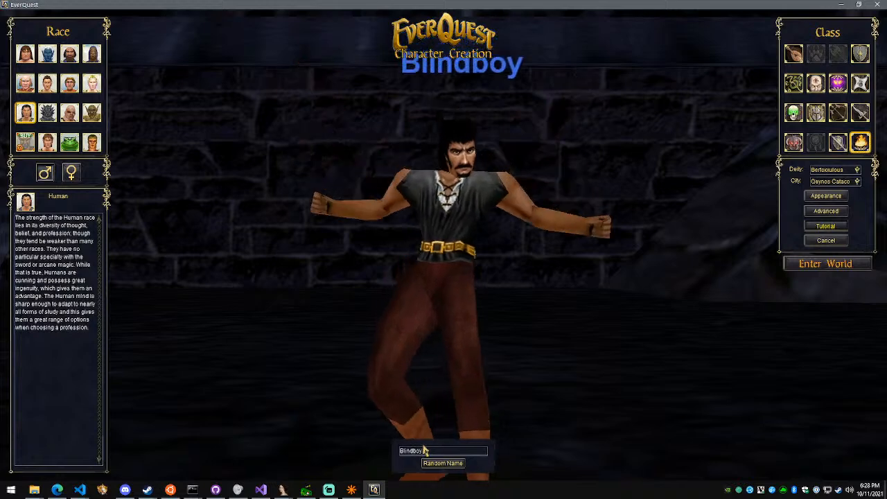
click(831, 262)
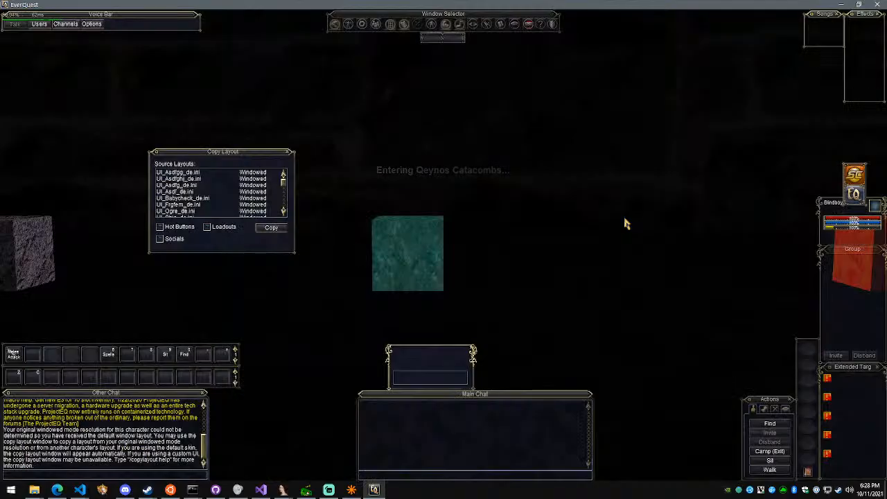
Close the Copy Layout window and run Blindboy around the gray, teal and red cubes in the Qeynos Catacombs in third-person view
key(Escape)
scroll(524, 180, down, 5)
key(a)
key(w)
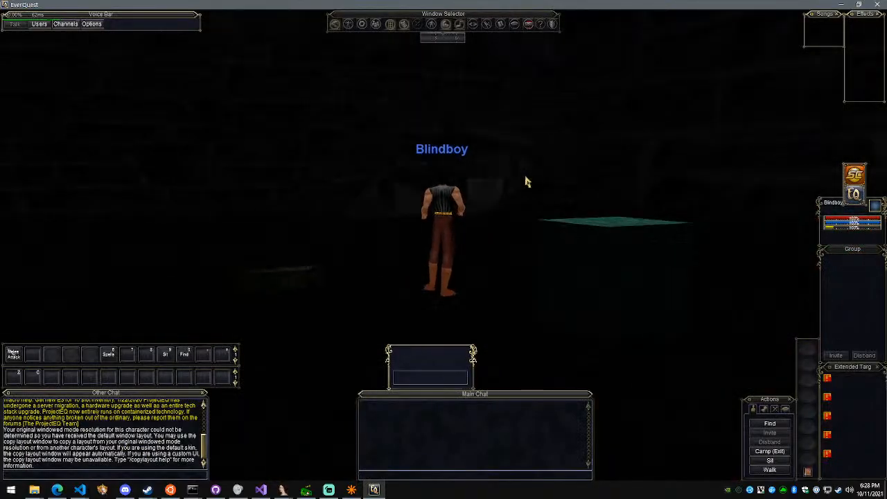
key(a)
key(w)
right_drag(572, 233, 509, 233)
key(w)
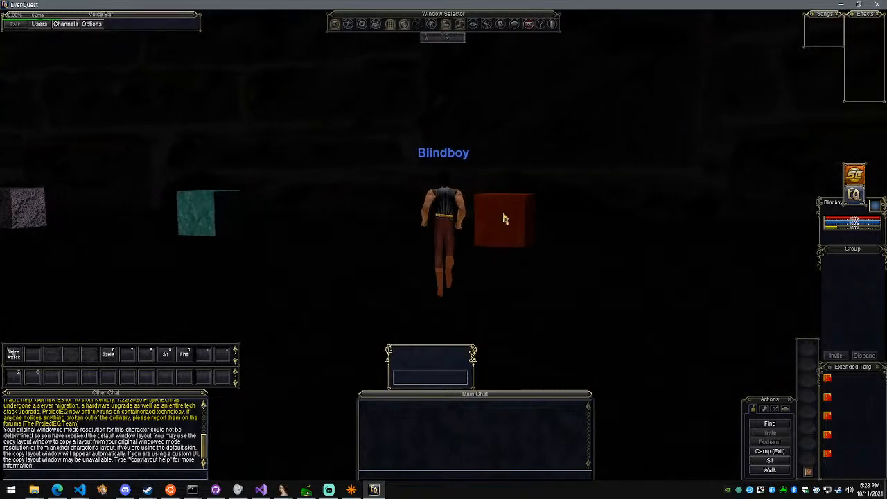
key(d)
key(w)
key(a)
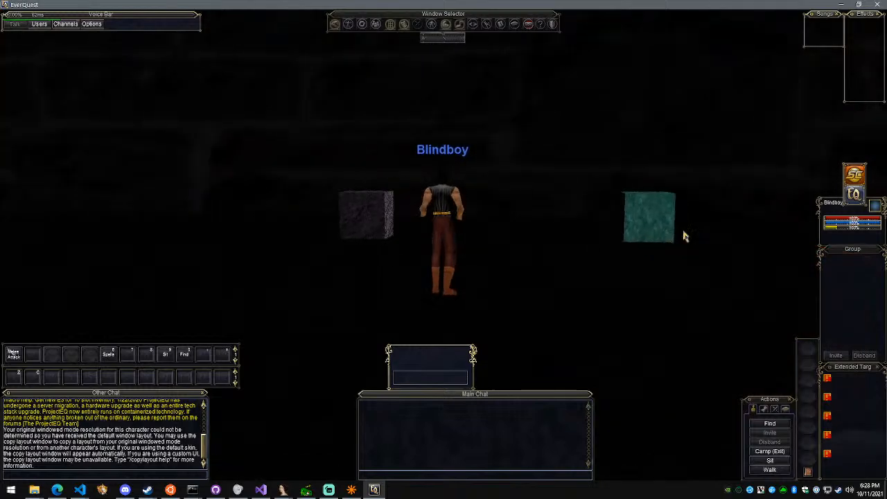
key(w)
key(d)
key(a)
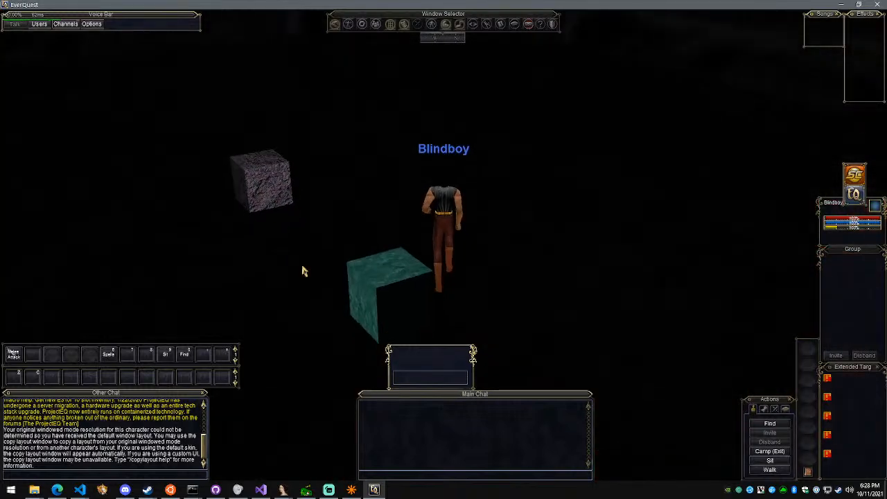
key(a)
key(w)
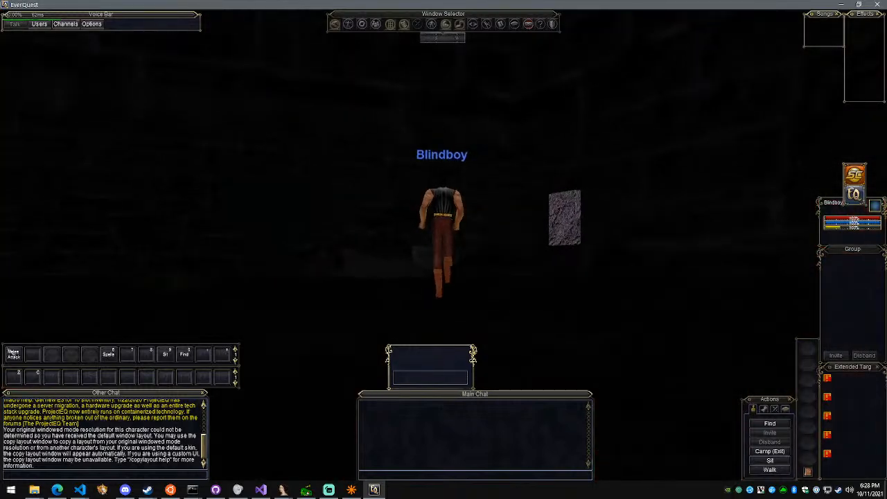
key(a)
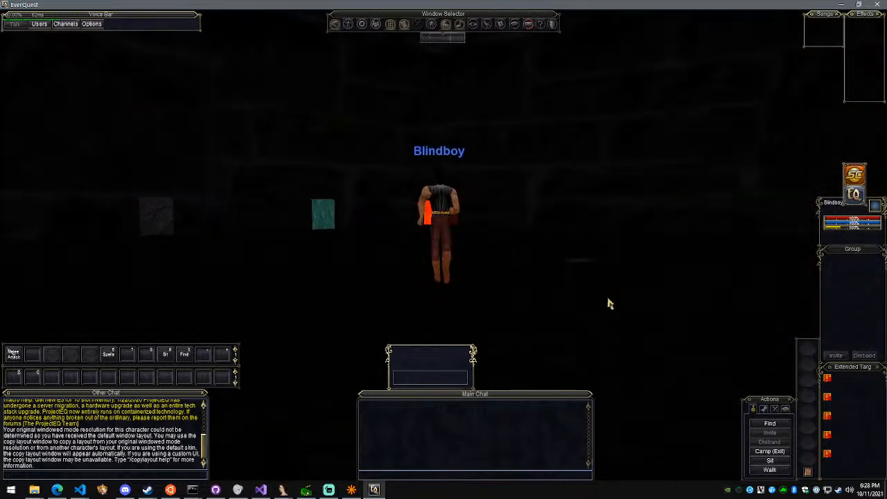
Zone to crystalshard with the #zone command and move to coordinates 0 0 10 with #goto
key(Return)
text(#zone)
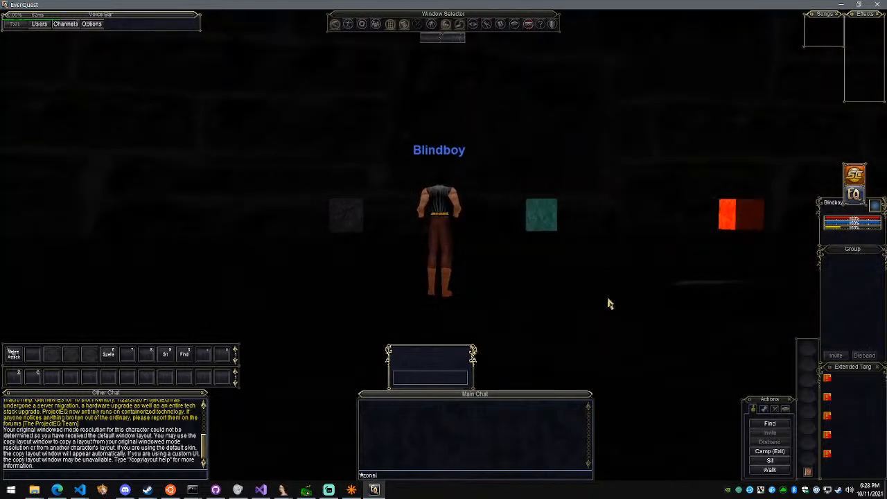
text( crystalshard)
key(Return)
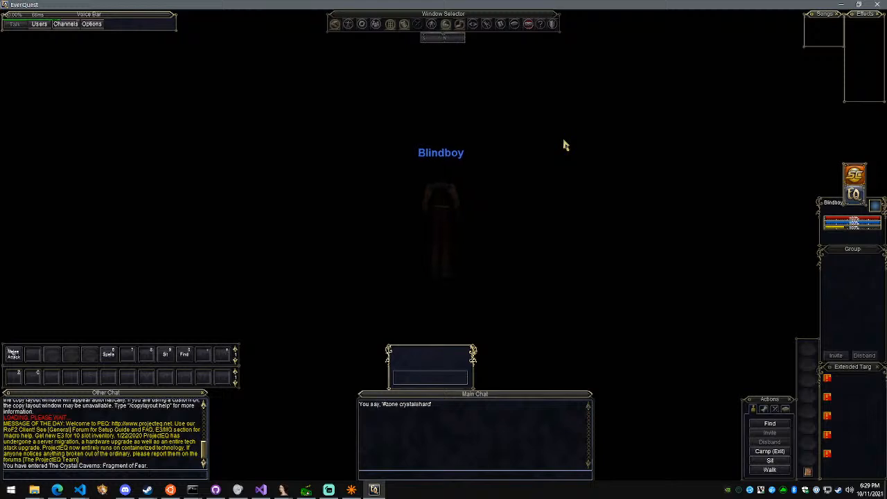
text(#goto 0 0 10)
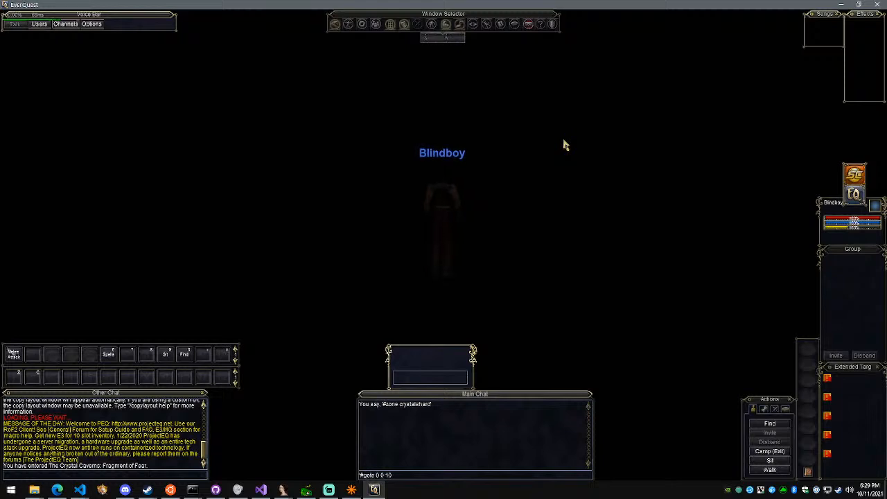
key(Return)
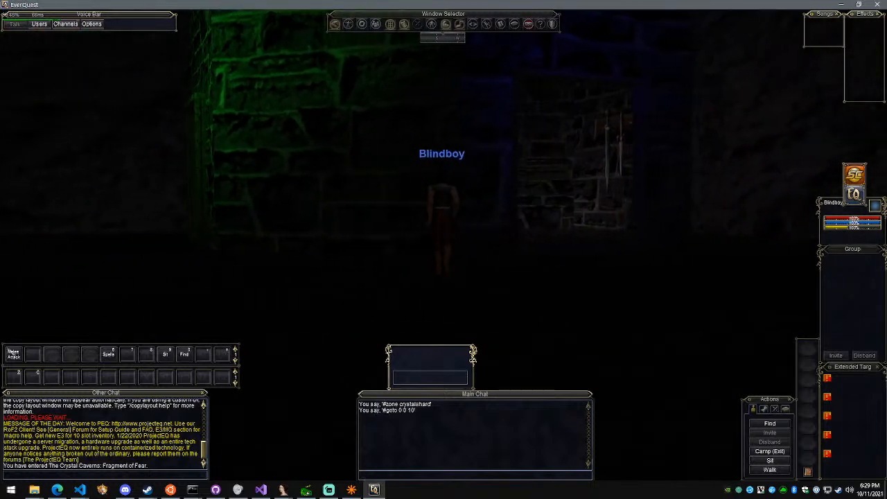
Walk Blindboy into the dark part of the cavern and close the Window Selector
key(Left)
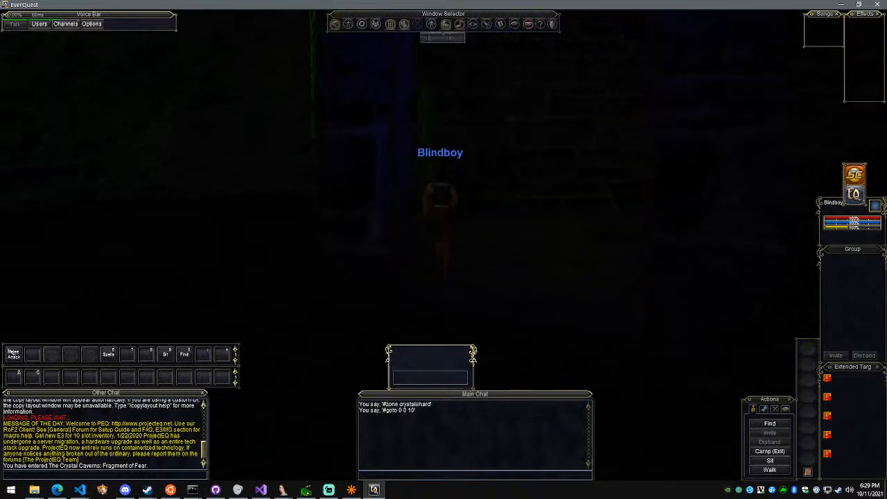
right_drag(596, 178, 612, 178)
key(w)
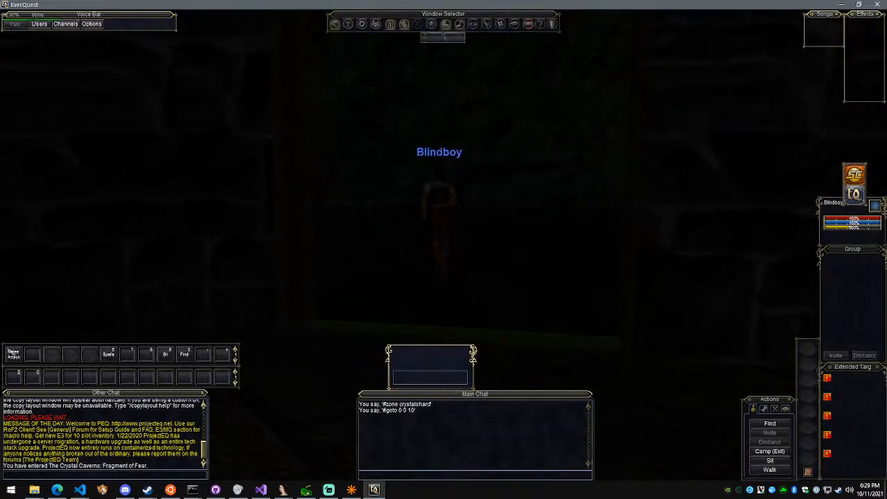
right_drag(679, 185, 649, 186)
key(Escape)
right_drag(450, 88, 496, 209)
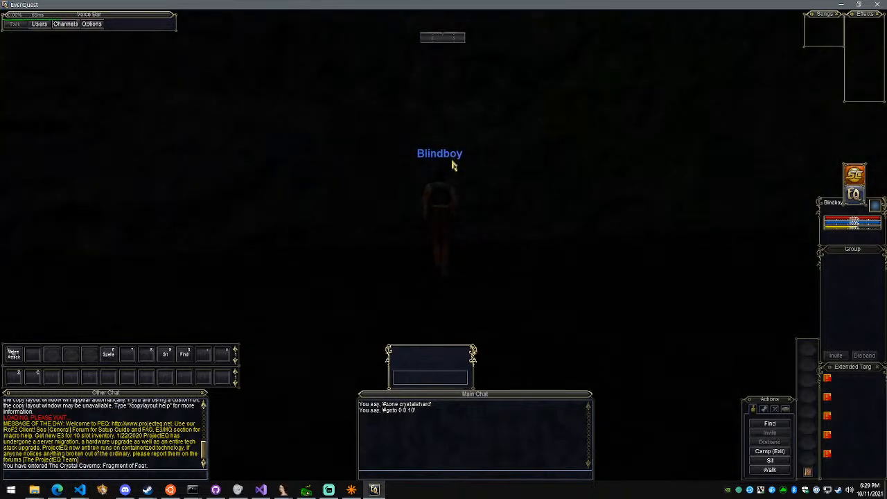
mouse_move(454, 165)
right_down()
mouse_move(835, 180)
mouse_move(456, 174)
right_up()
key(w)
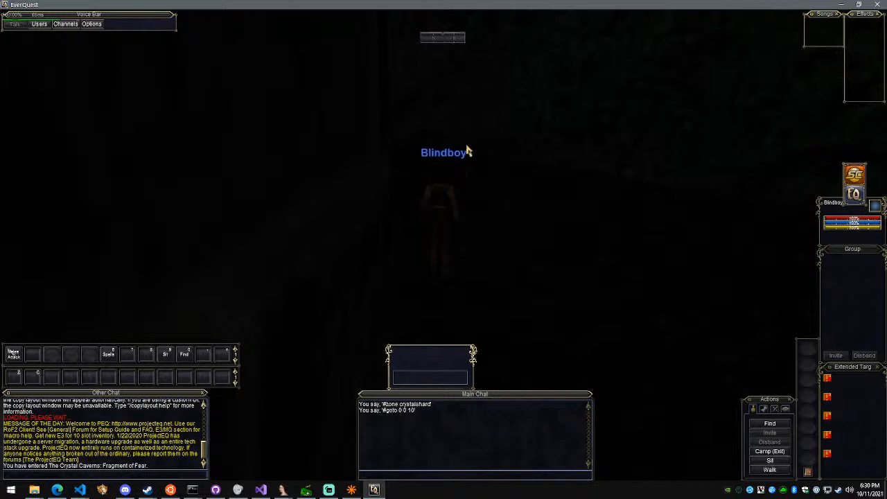
Walk Blindboy toward the green-lit doorway and past it along the dark stone walls
key(Left)
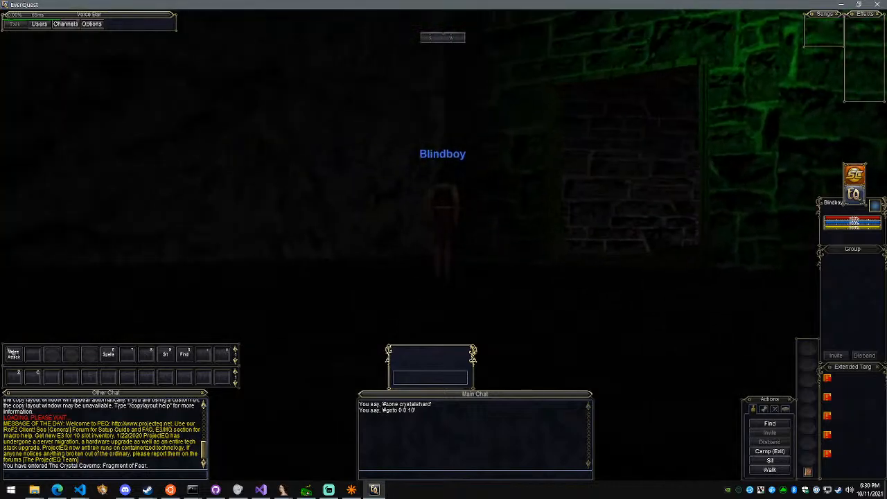
key(w)
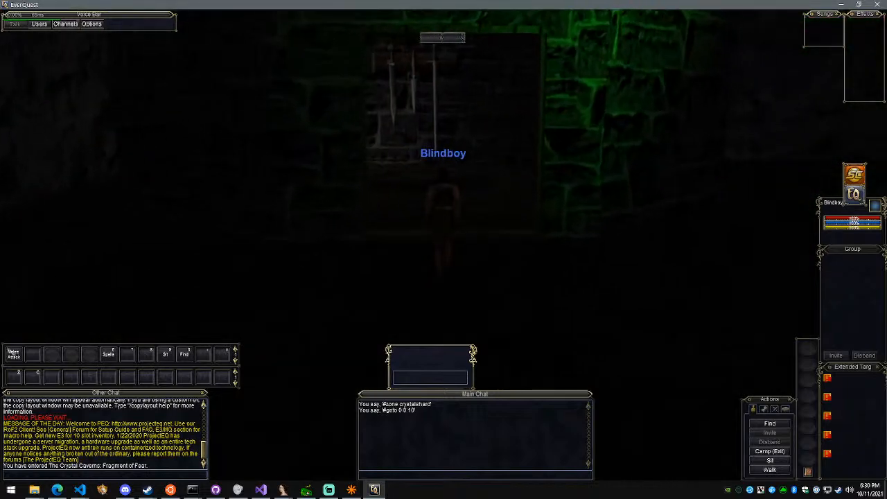
key(w)
right_drag(415, 190, 540, 190)
key(w)
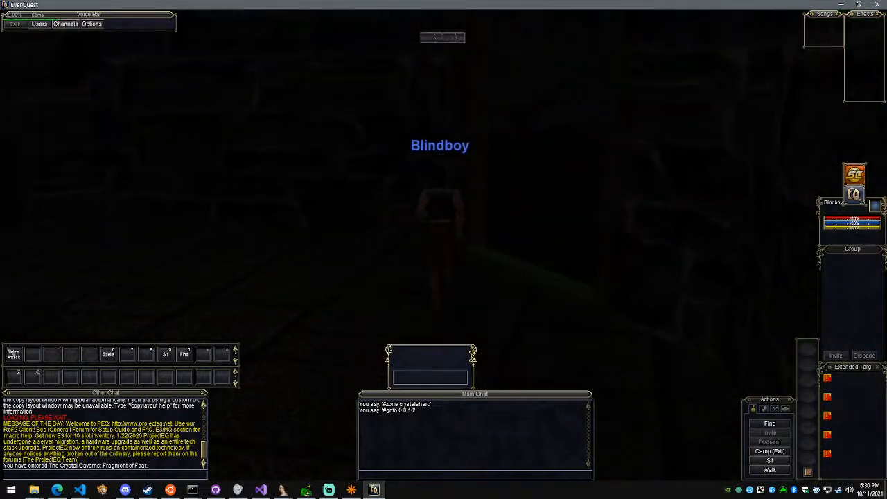
key(w)
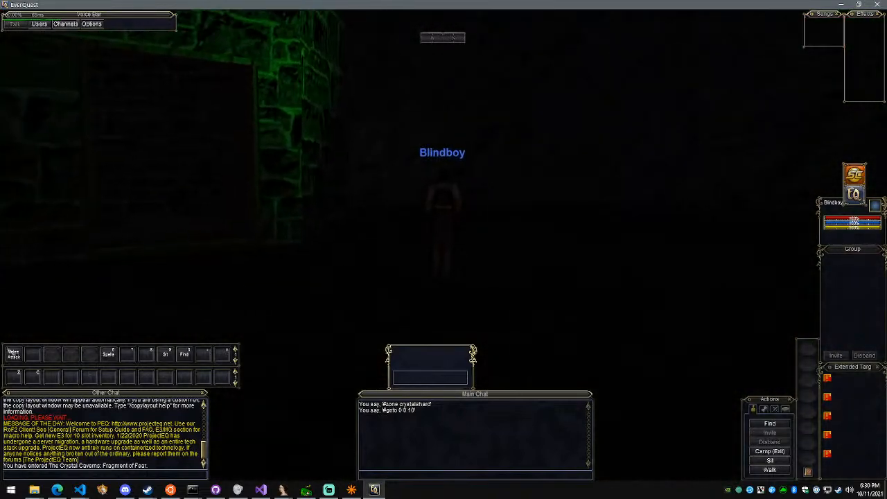
key(w)
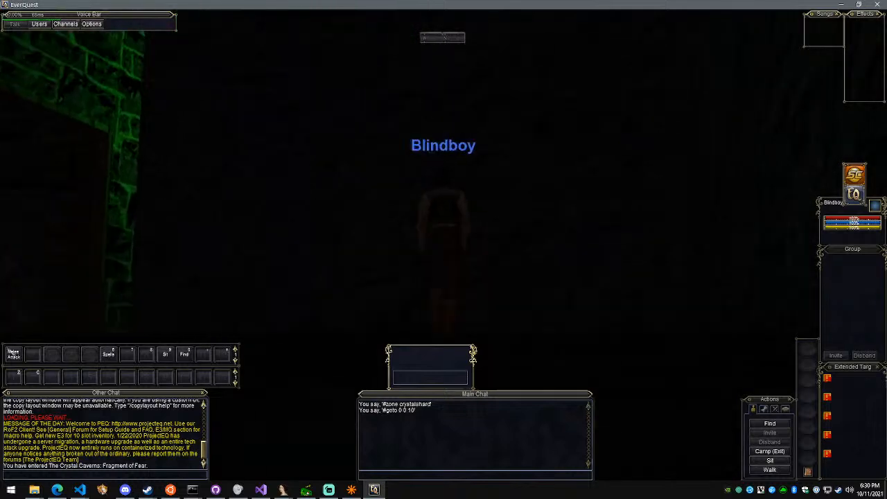
Cycle through the camera views to inspect the green-lit wall and its doorway around Blindboy
scroll(443, 249, up, 5)
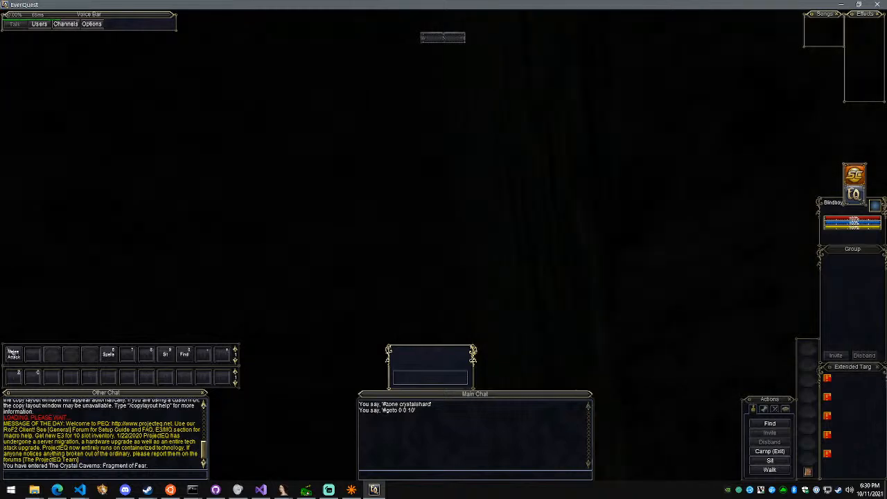
key(Left)
right_drag(444, 208, 410, 189)
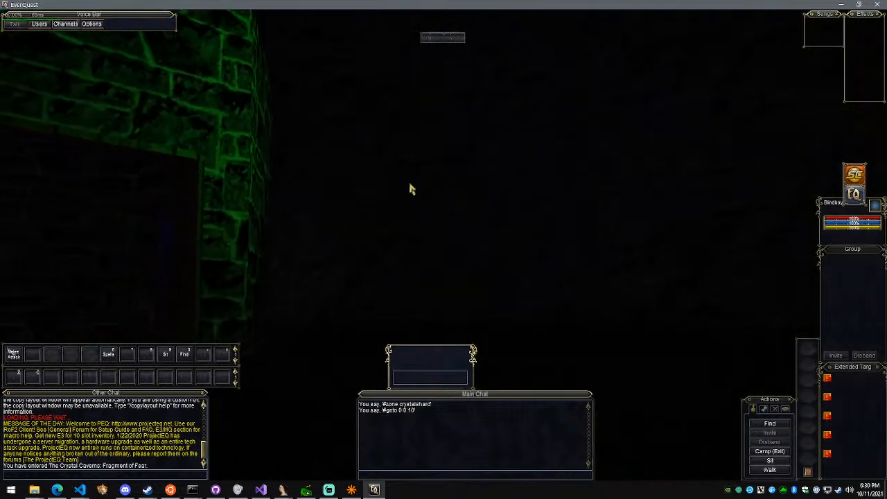
key(F9)
key(F10)
key(F9)
key(F9)
key(F9)
right_drag(468, 214, 498, 228)
scroll(495, 212, up, 3)
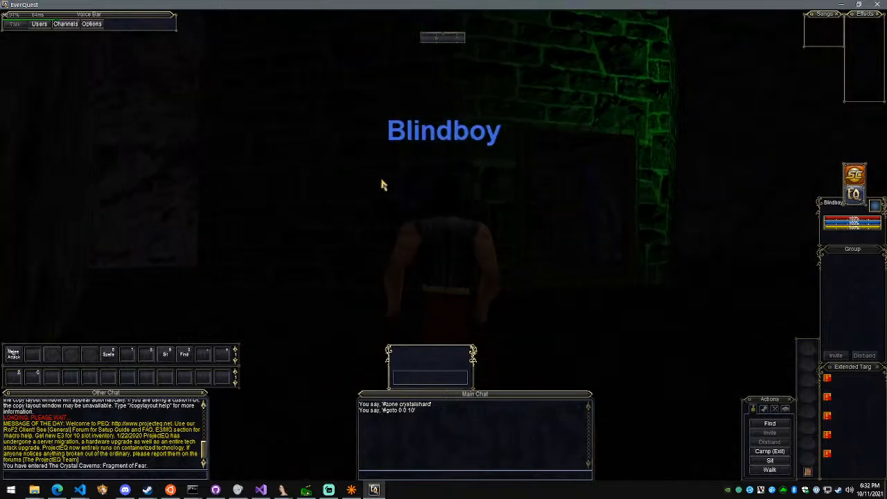
Try the #gm 1 command and camp Blindboy out to character selection
text(/camp)
key(BackSpace)
key(BackSpace)
key(BackSpace)
key(BackSpace)
key(BackSpace)
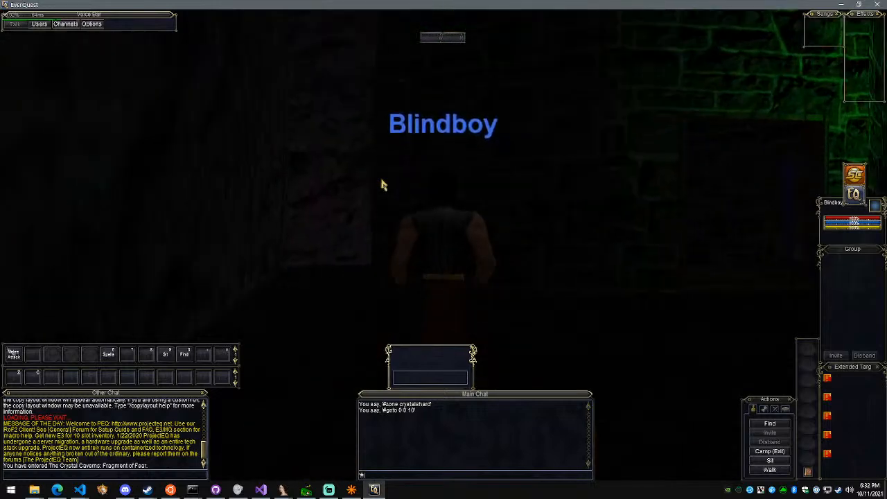
text('#gm 1)
key(F1)
key(Return)
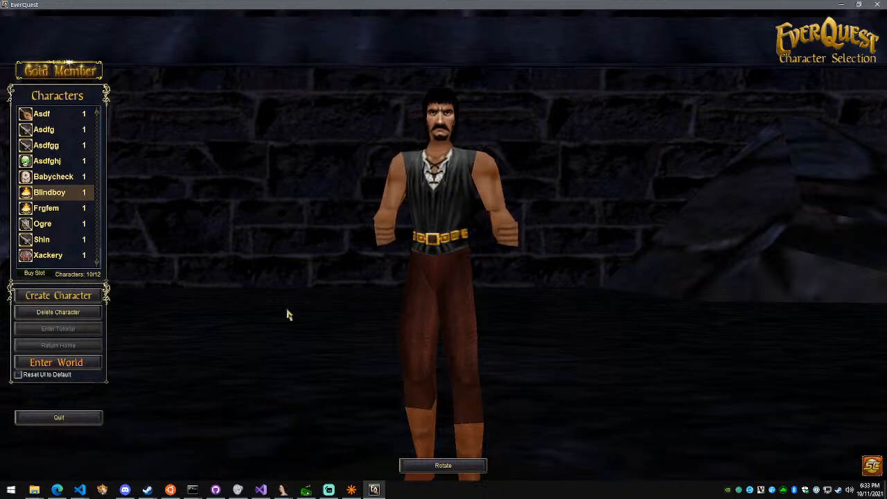
Re-enter the world as Blindboy and walk past the green-lit wall in third-person view
click(57, 362)
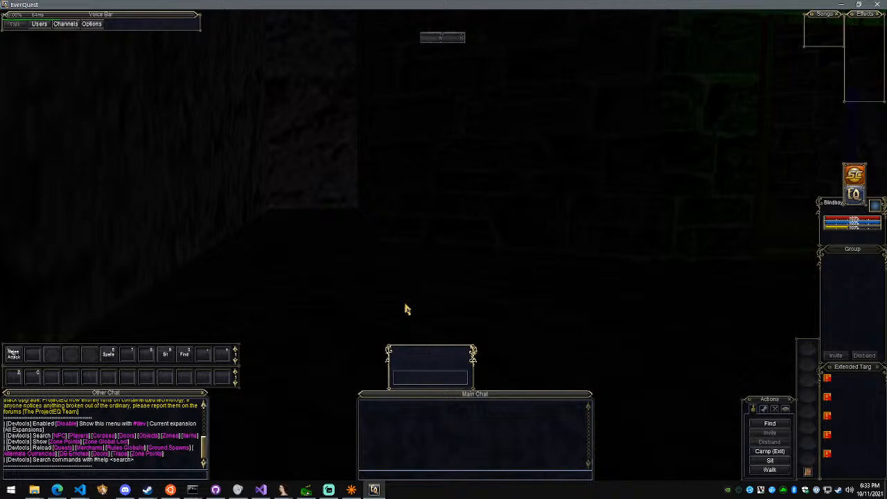
key(d)
scroll(568, 174, down, 5)
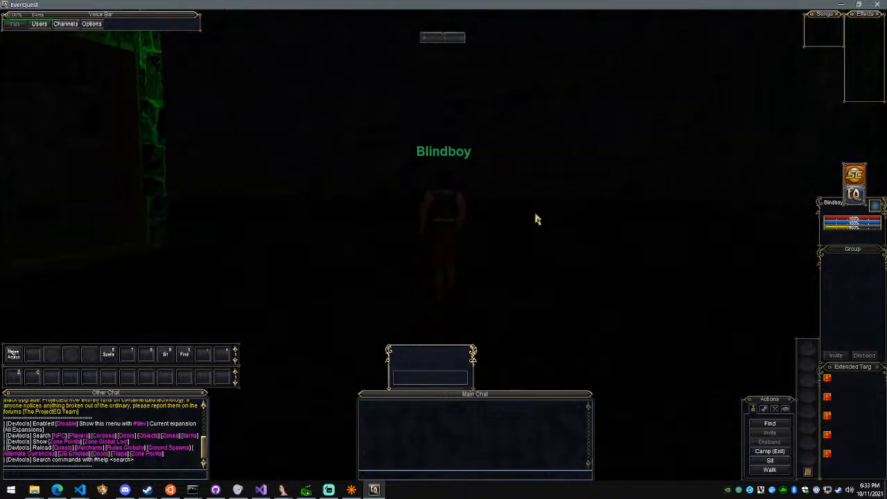
key(w)
right_drag(534, 220, 491, 195)
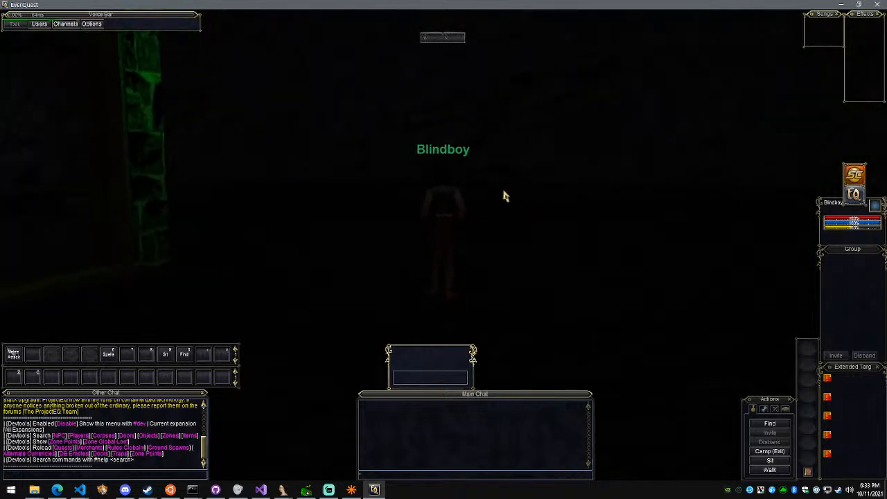
Search the server command help for "way" and "nod"
key(Return)
text(#help way)
key(Return)
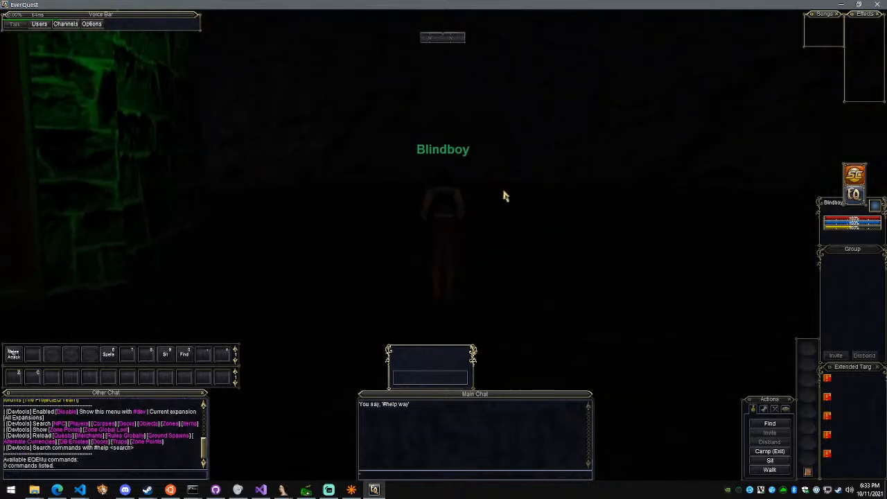
key(Return)
text(#hell)
key(Return)
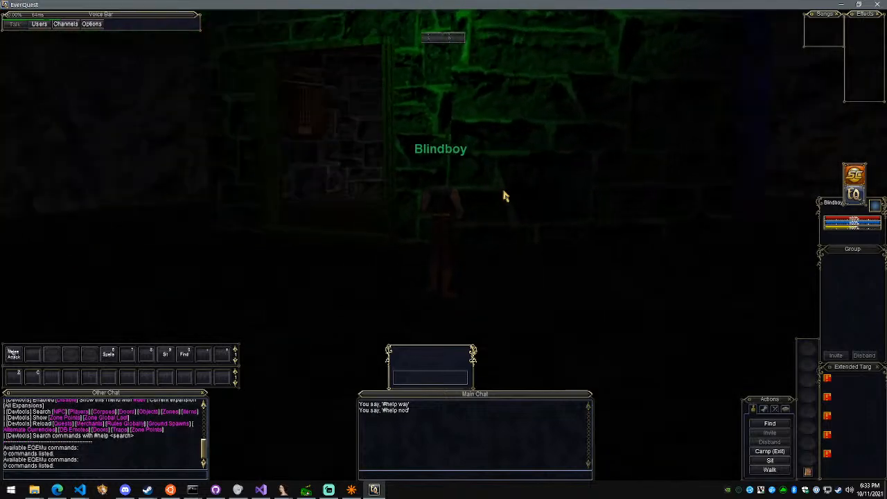
Spawn an NPC named Test with the #spawn command and target it
text(#spawn Test)
key(Return)
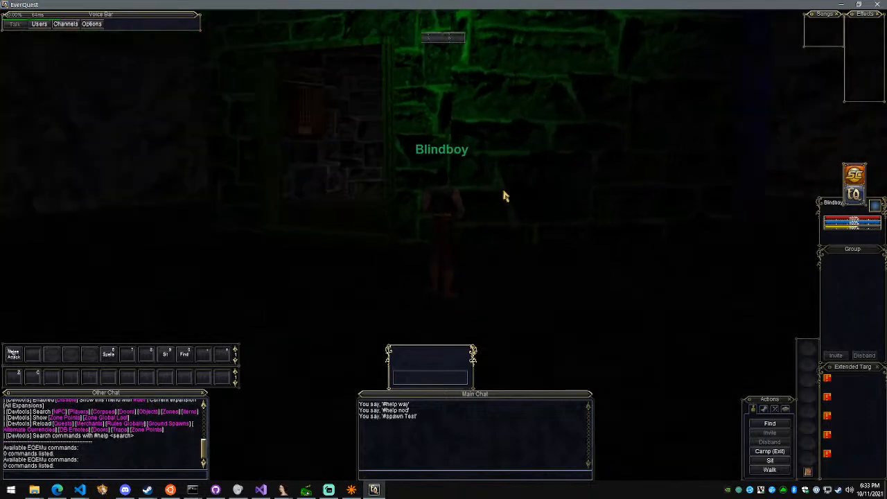
click(561, 281)
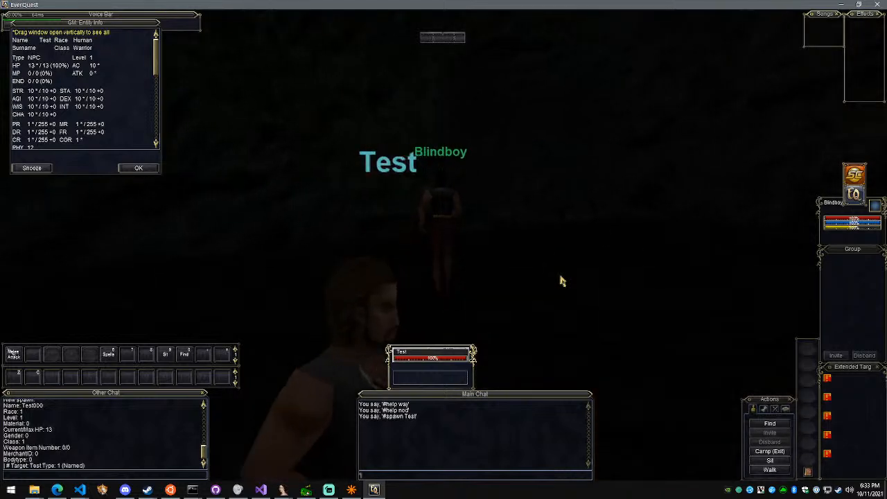
Provoke the Test NPC with the #damage 1 command and run Blindboy away from it in third-person view
text(#damage 1)
key(Return)
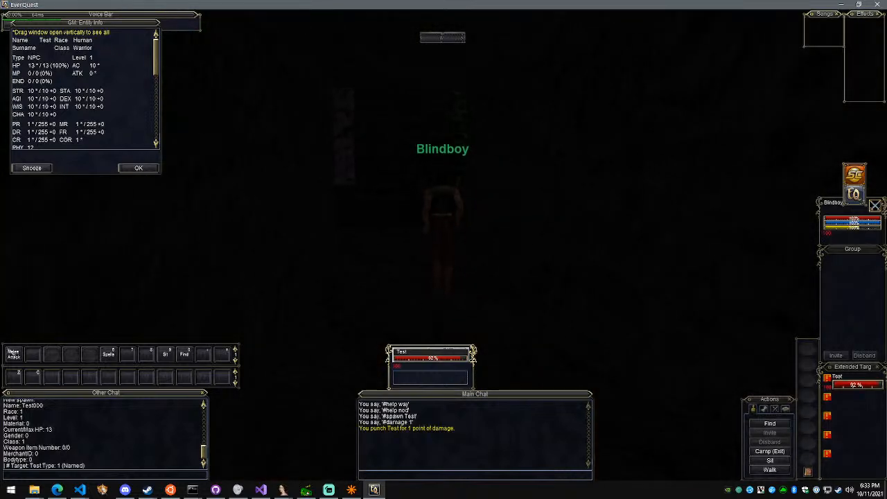
key(Escape)
key(w)
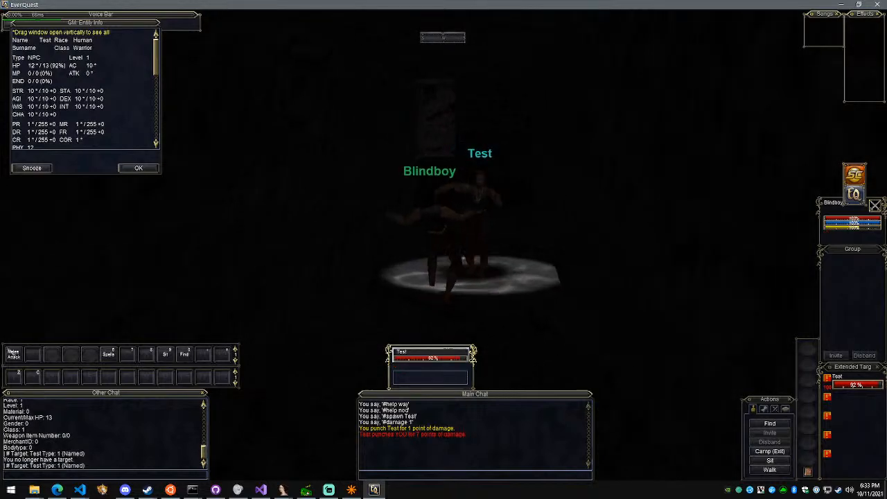
key(w)
right_drag(562, 280, 563, 280)
scroll(346, 269, down, 5)
right_drag(346, 268, 347, 269)
Look up the ID of the spirit of the wolf spell with the #findspell command
text(#f)
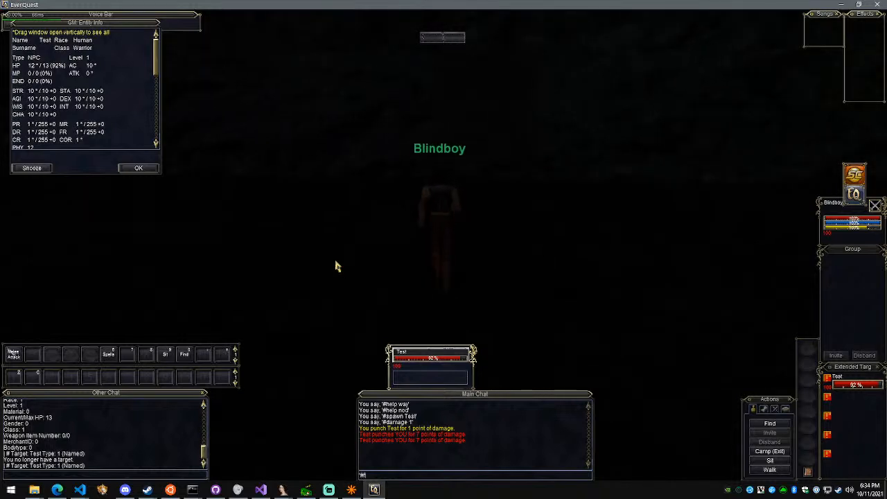
text(indspell spirit of the wolf)
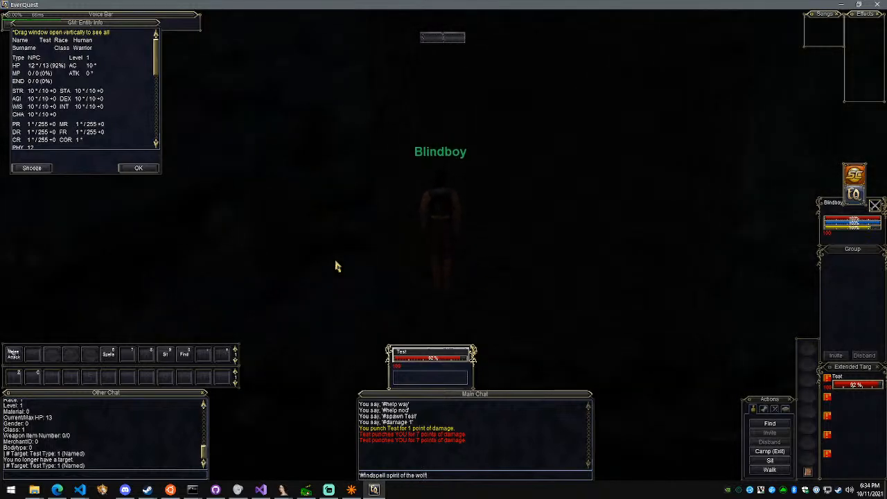
key(Return)
key(Right)
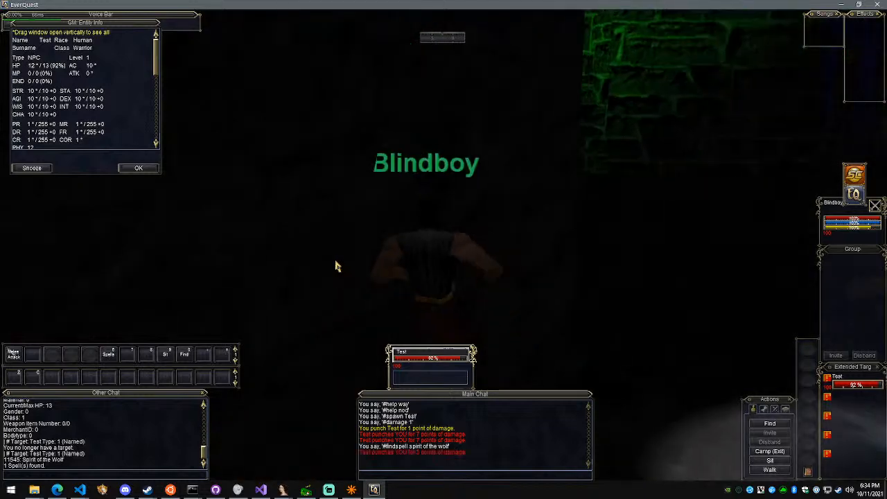
Target Blindboy, cast spell 11545 on him with #cast, and restore his health with #heal
key(F1)
key(Return)
text(#cas)
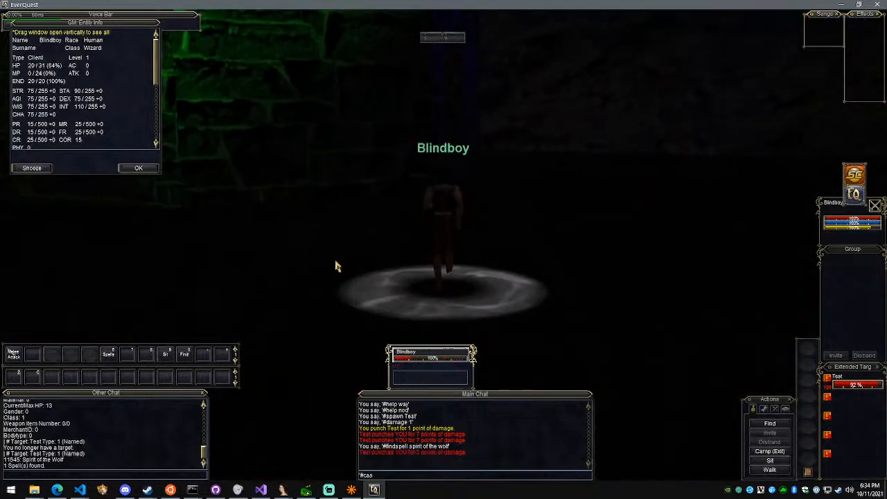
text(t 11545)
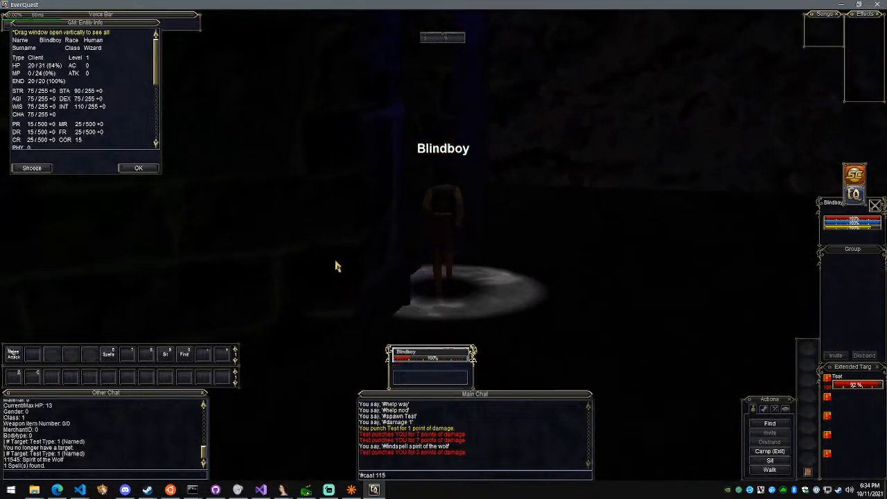
key(Return)
key(Left)
key(Return)
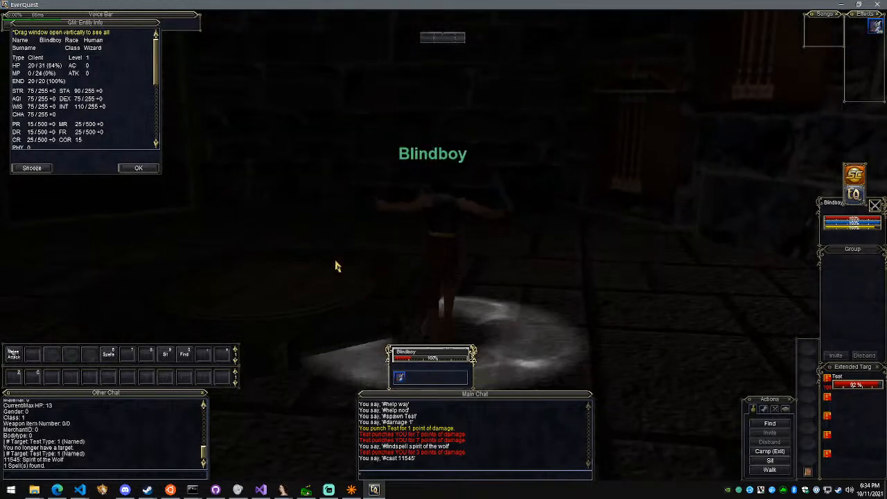
text(#heal)
key(Return)
key(Up)
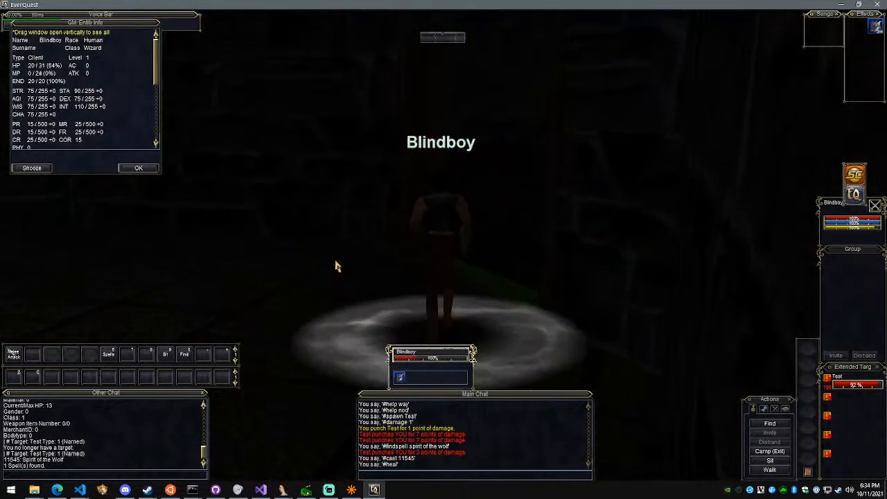
Enable GM status with #gm 1 and try the #invul command without an argument
key(Return)
text('3gm)
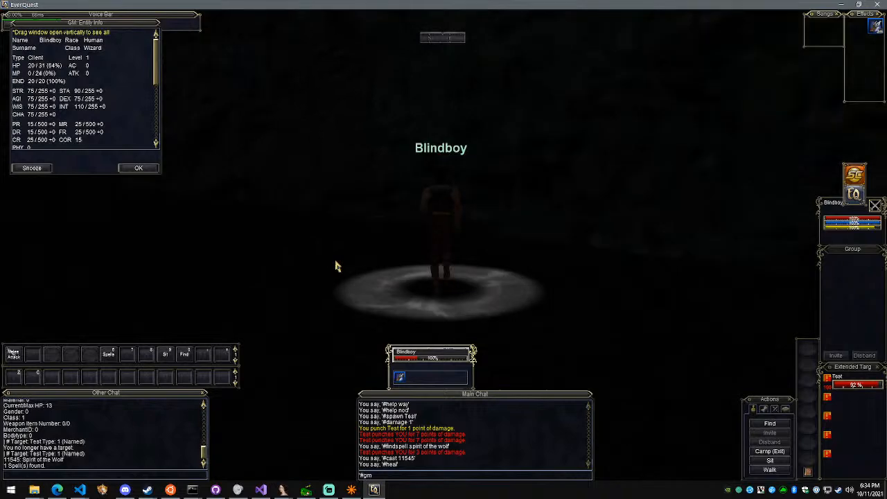
text( 1)
key(Return)
key(Left)
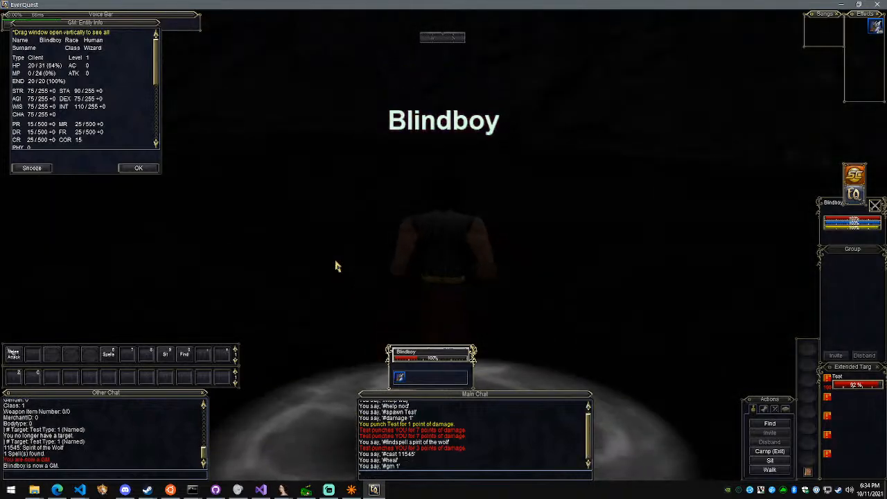
key(Return)
text(#invul)
key(Return)
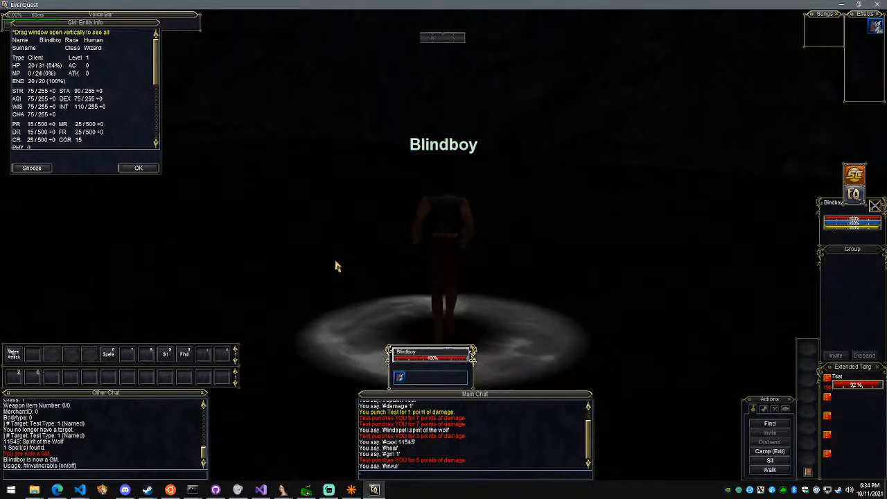
Raise Blindboy to level 60 with the #level command and heal him with #heal
key(Return)
text(#level 60)
key(Return)
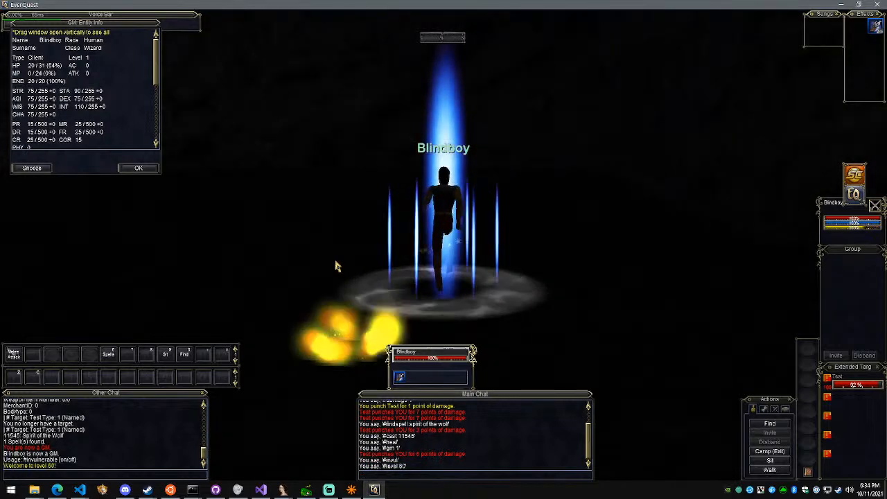
key(Return)
text(#heal)
key(Return)
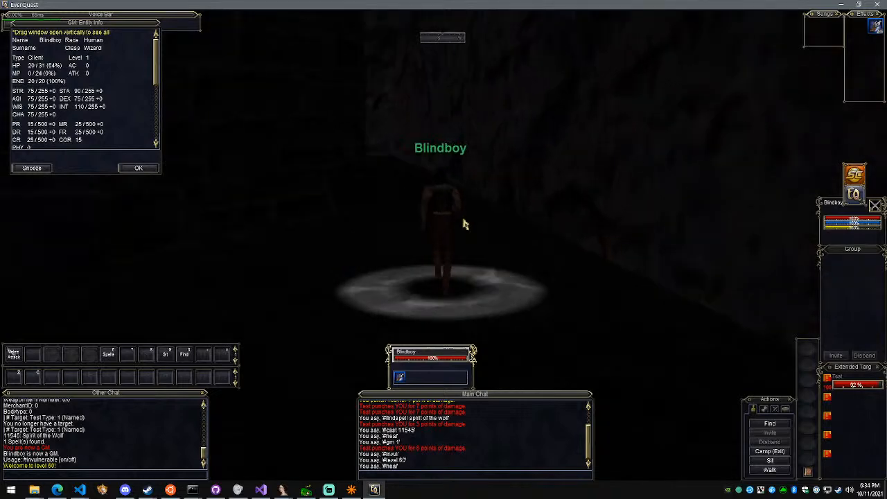
Run Blindboy further along the dark walls and make him invulnerable with #invul on
key(w)
key(a)
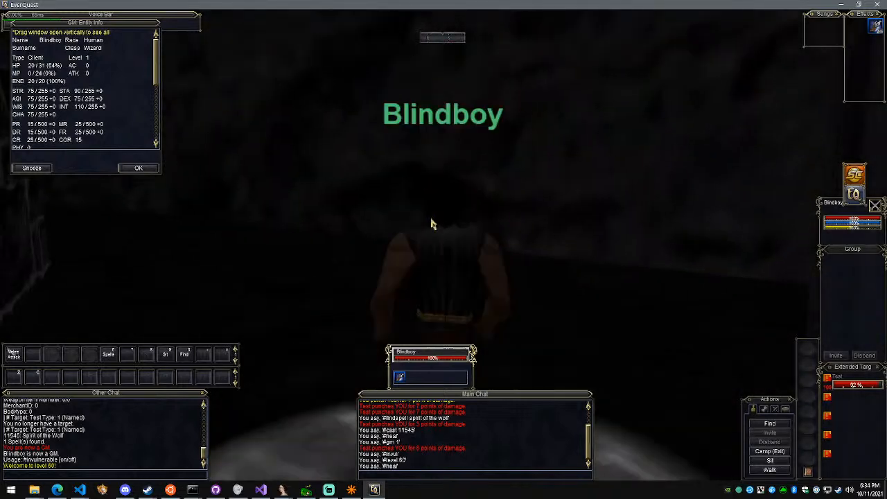
key(a)
key(w)
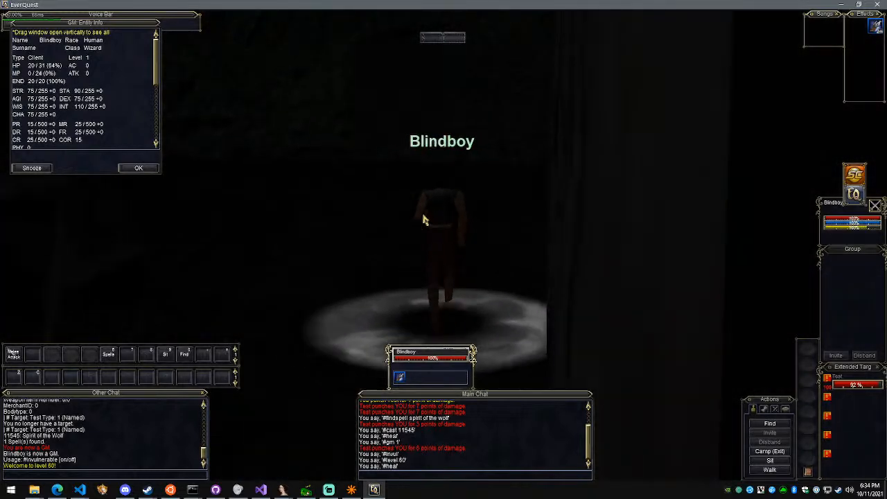
key(Return)
text(#invul o)
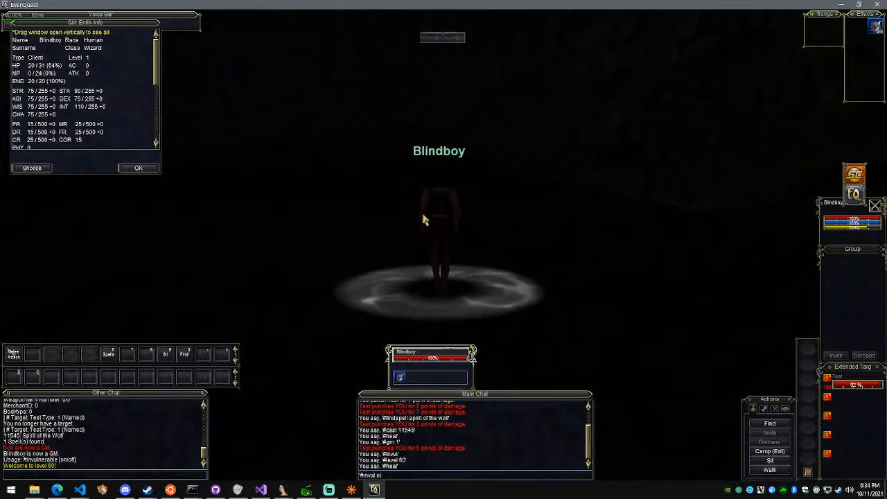
text(n)
key(Return)
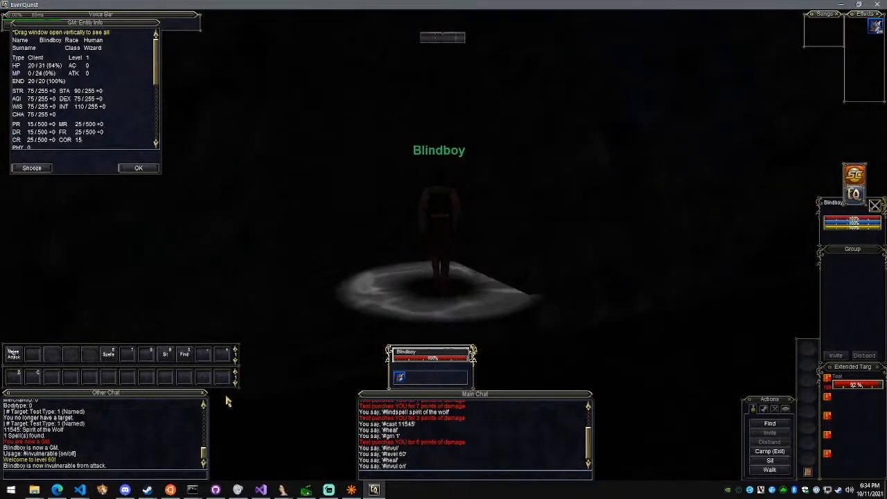
Switch to Discord to check the bot-log channel of the Demoncia server, and return to EverQuest
click(125, 490)
key(alt+Tab)
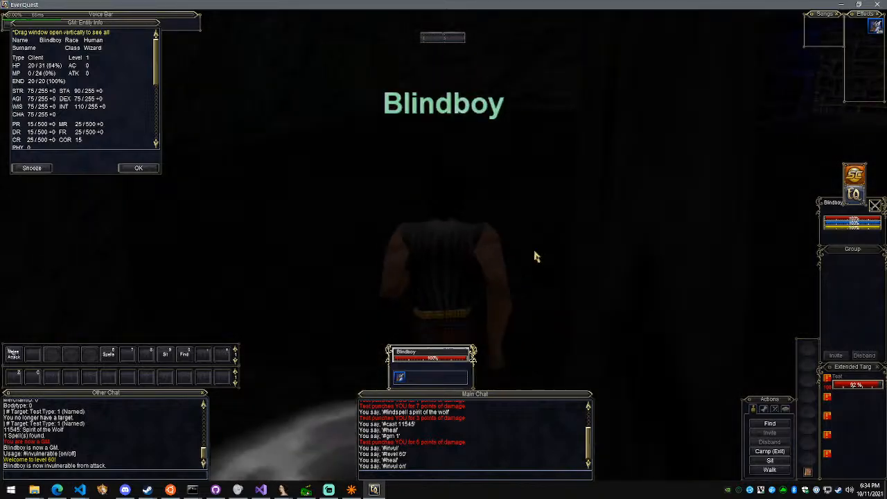
key(alt+Tab)
click(64, 138)
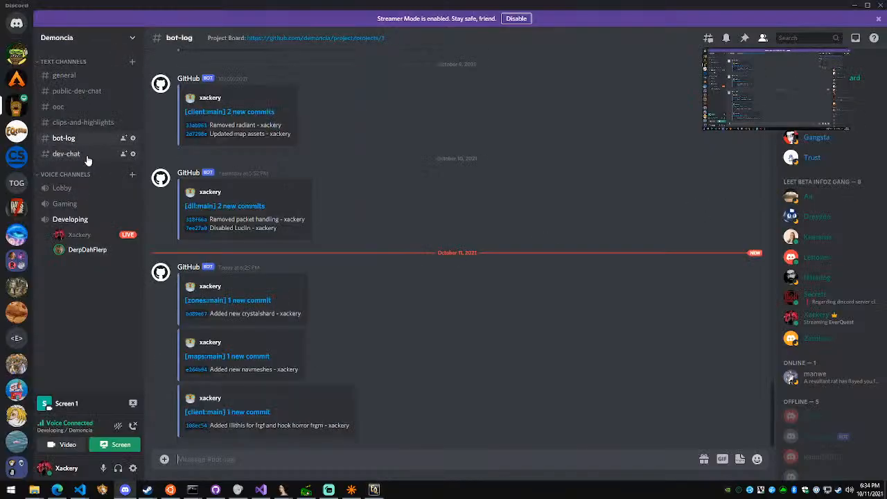
key(alt+Tab)
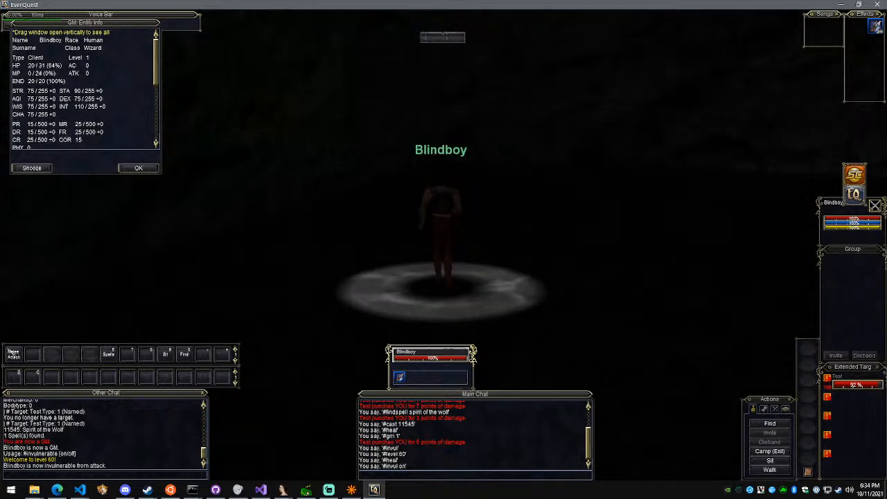
Close the GM entity info window and recast spell 11545 on Blindboy from the command history
click(142, 168)
right_drag(448, 212, 394, 215)
scroll(449, 215, down, 6)
key(Return)
key(Up)
key(Up)
key(Up)
key(Up)
key(Up)
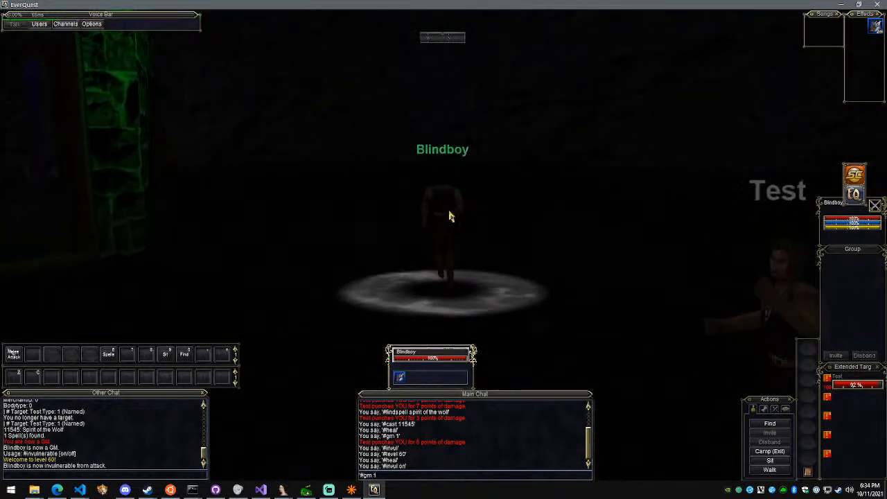
key(Up)
key(Up)
key(Return)
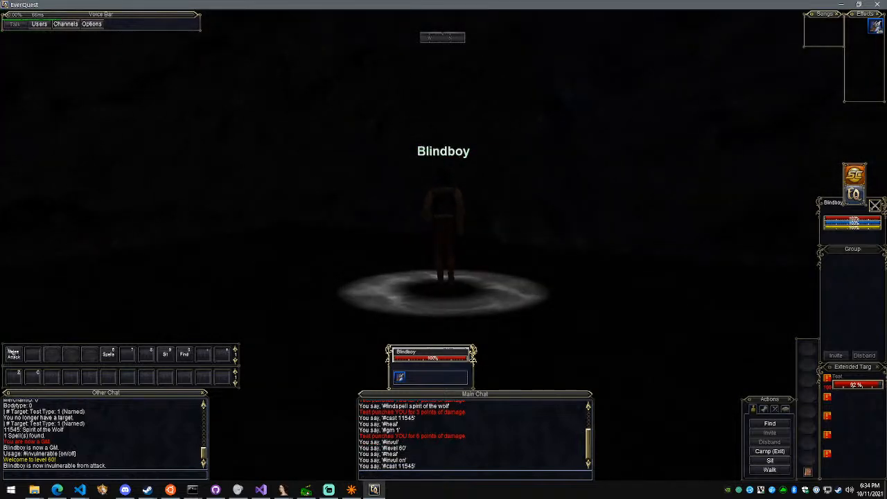
Run Blindboy around the green- and blue-lit walls so the Test NPC chases him
right_drag(449, 215, 374, 215)
key(w)
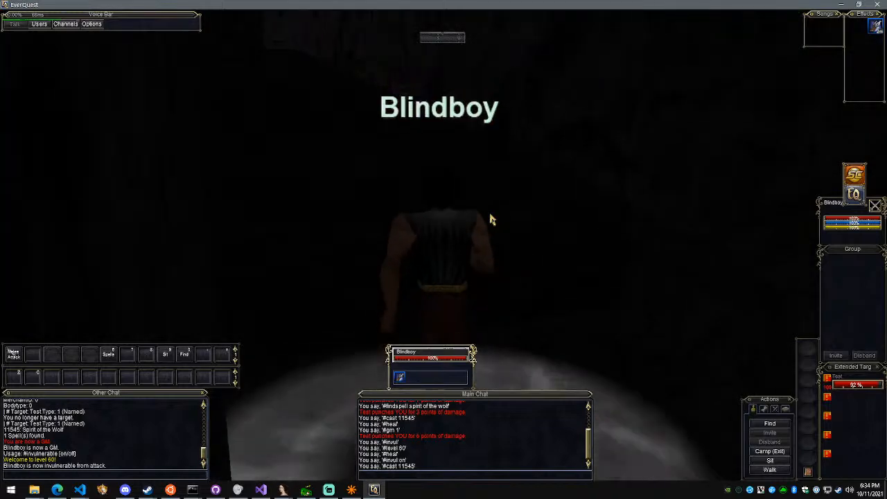
right_drag(490, 220, 513, 220)
key(w)
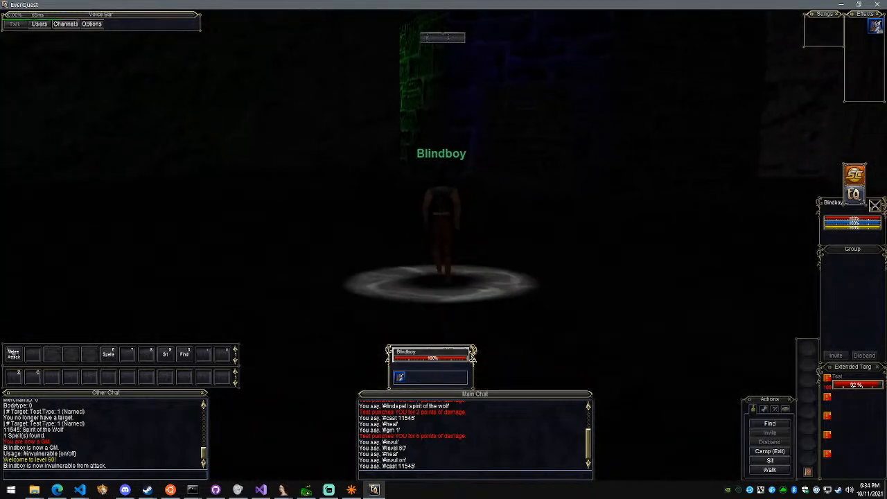
key(w)
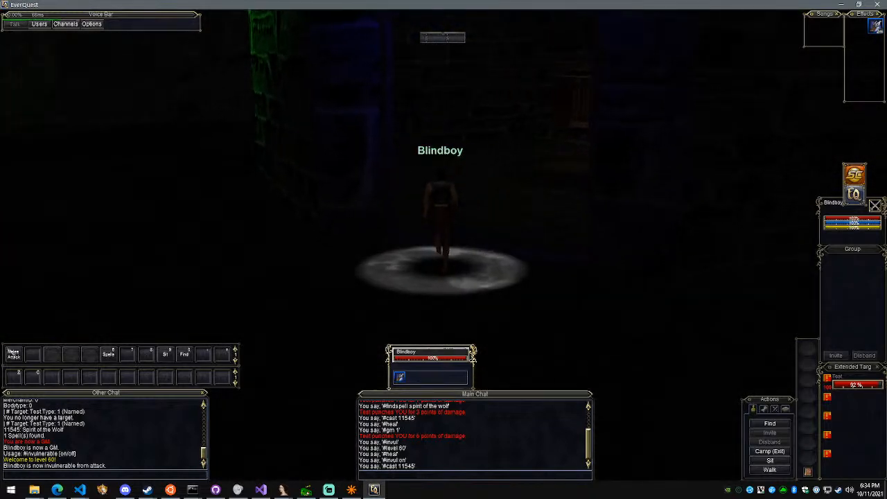
key(w)
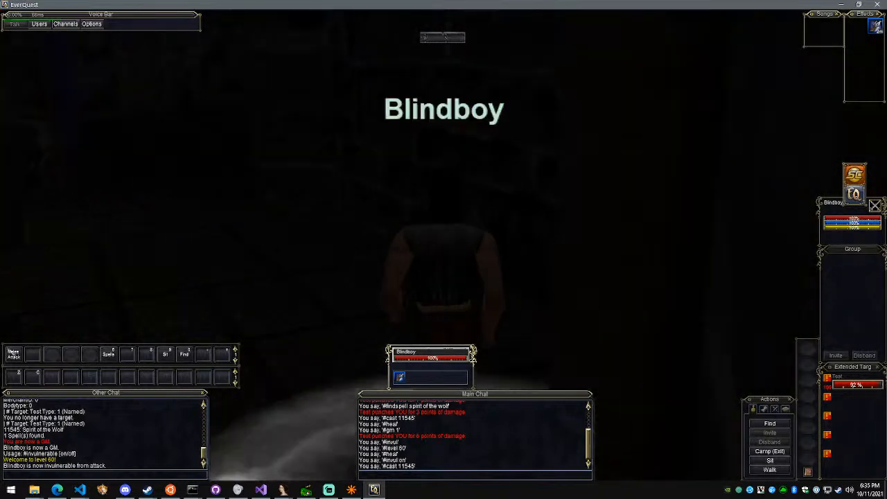
key(w)
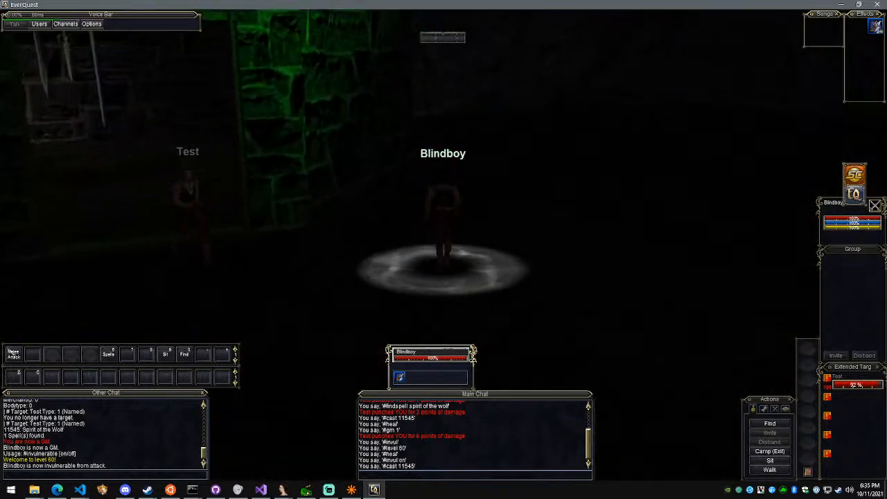
key(w)
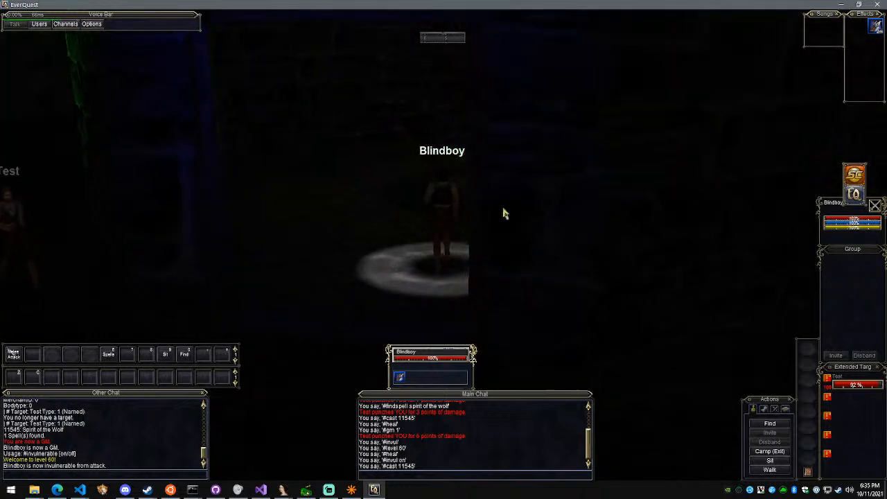
key(w)
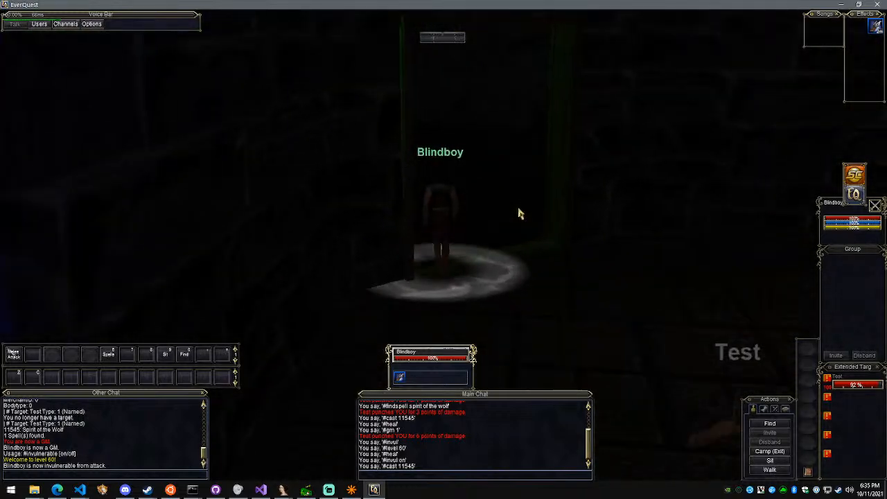
Search the spells for selo's with #findspell and cast spell 1330, Selo's Song of Travel, on Blindboy
key(Return)
text(#findspell)
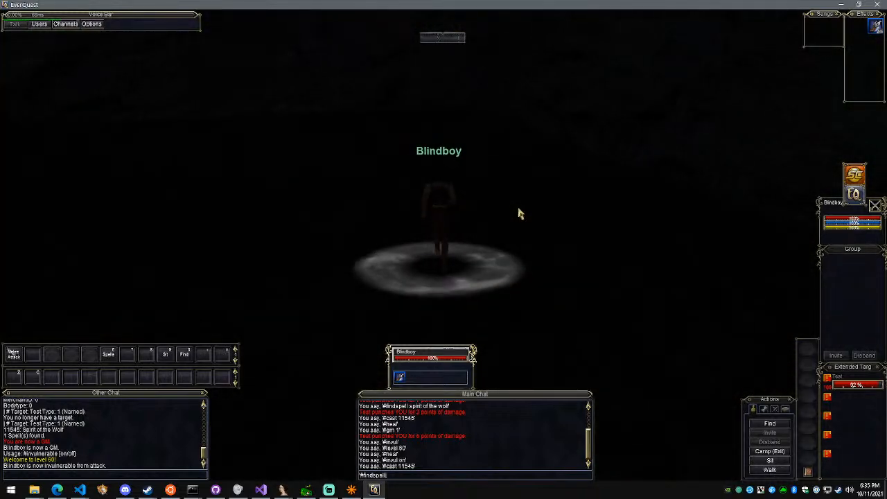
text( selo's)
key(Return)
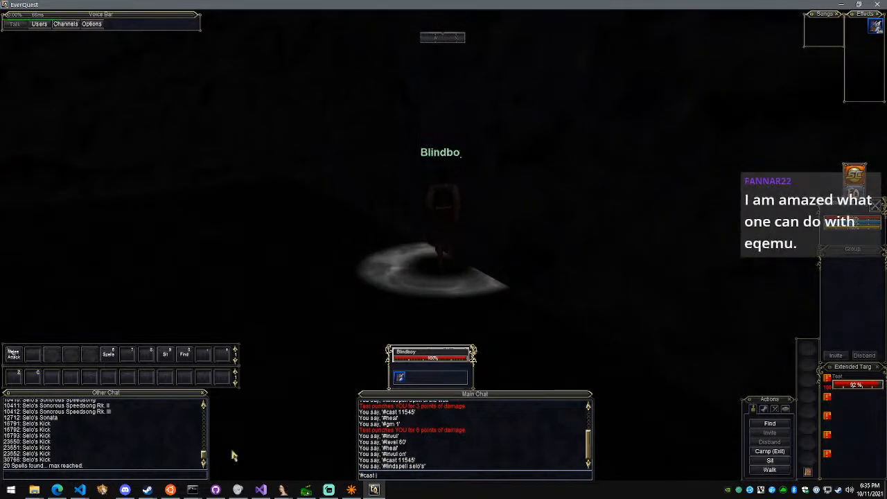
scroll(200, 420, up, 3)
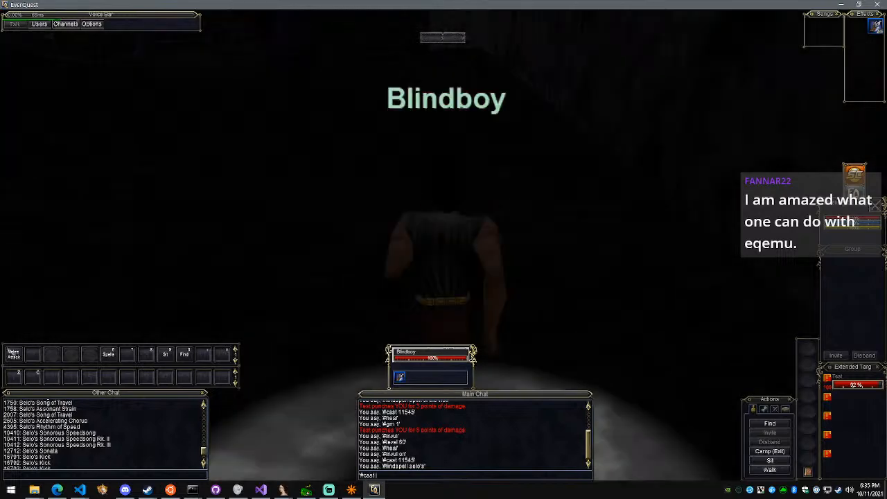
scroll(158, 446, up, 2)
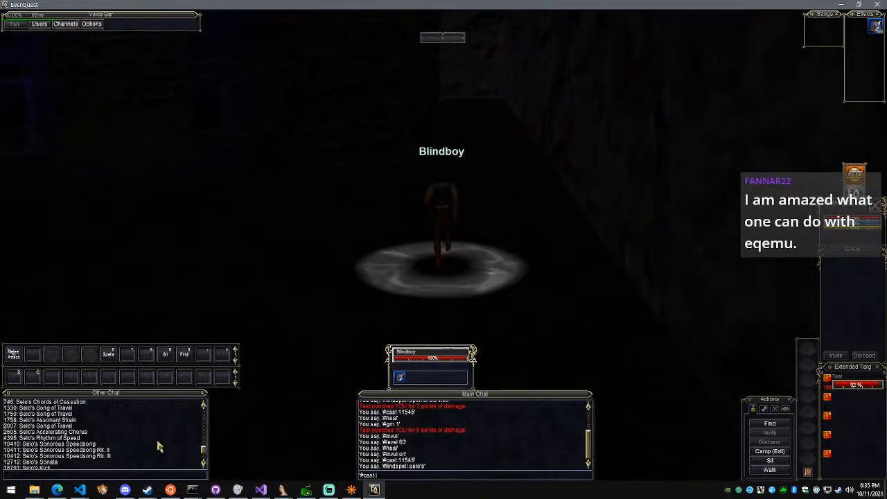
text(#cast 1330)
key(Return)
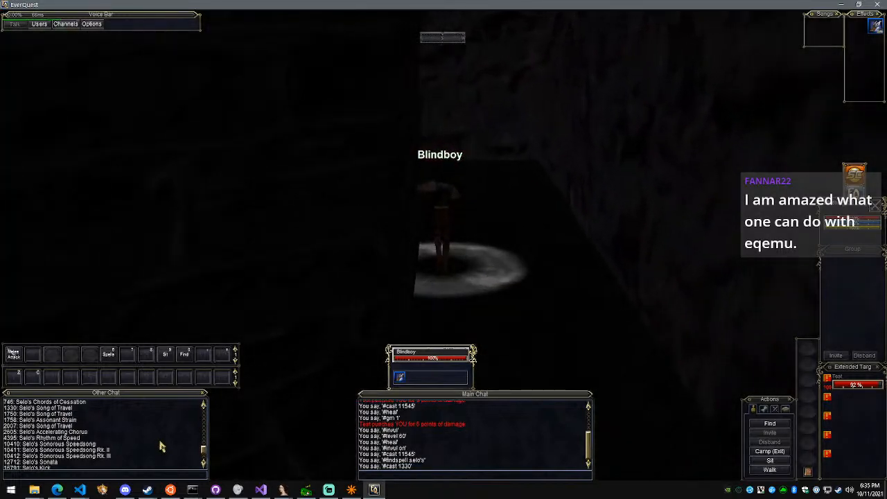
Look through the Selo's spell search results and cast spell 717, Selo's Accelerando, on Blindboy
scroll(201, 424, down, 3)
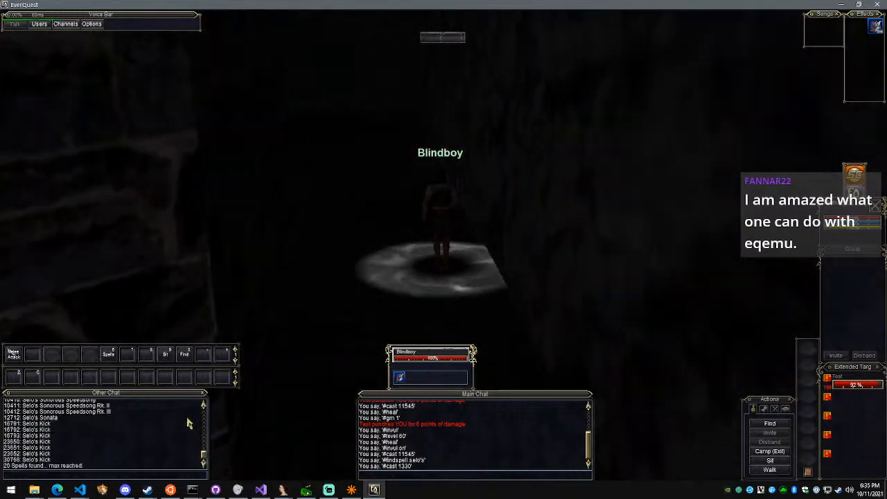
scroll(141, 437, up, 5)
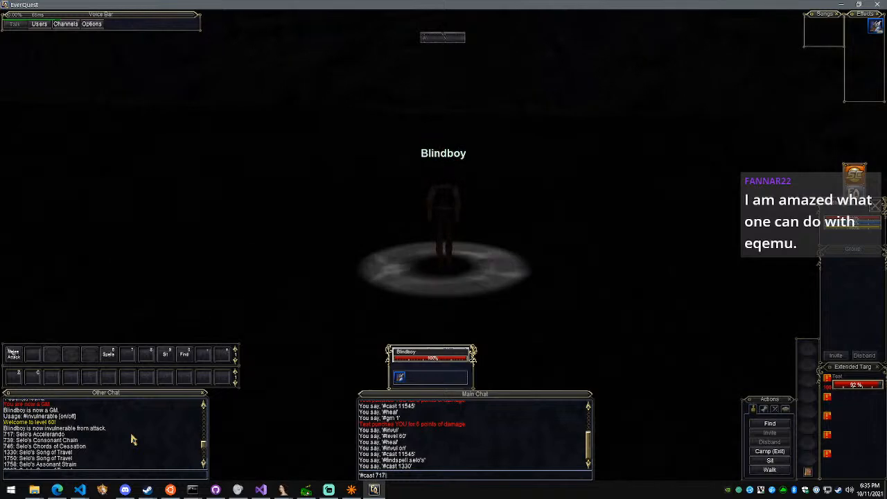
key(Return)
scroll(110, 436, down, 5)
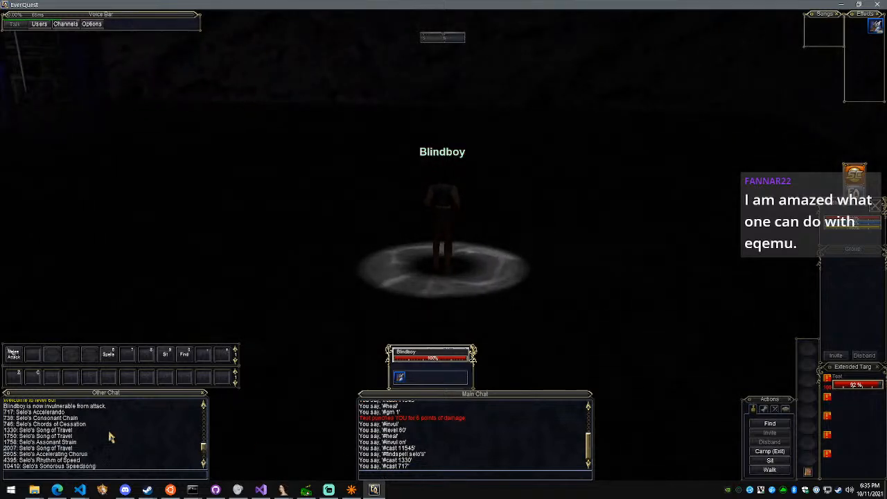
Clear the current target, target the Test NPC, and run Blindboy through the dark area so it chases him
key(Escape)
key(Tab)
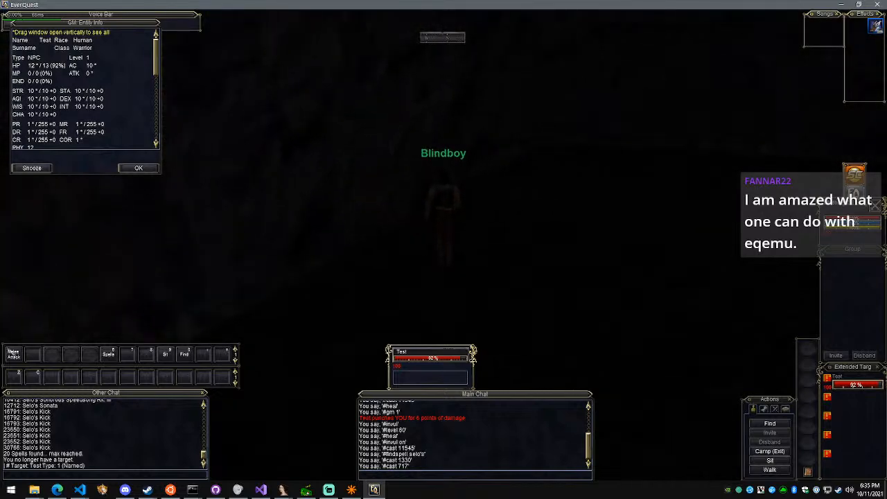
key(Right)
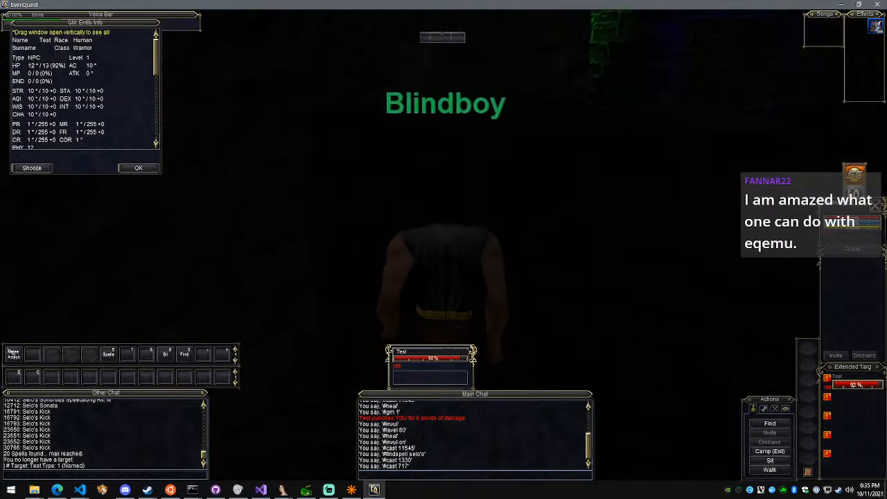
key(Up)
key(Up)
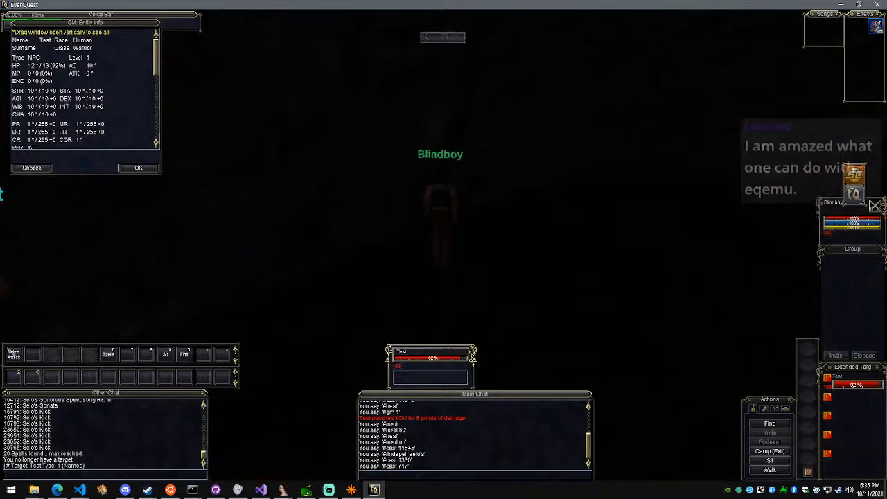
key(Left)
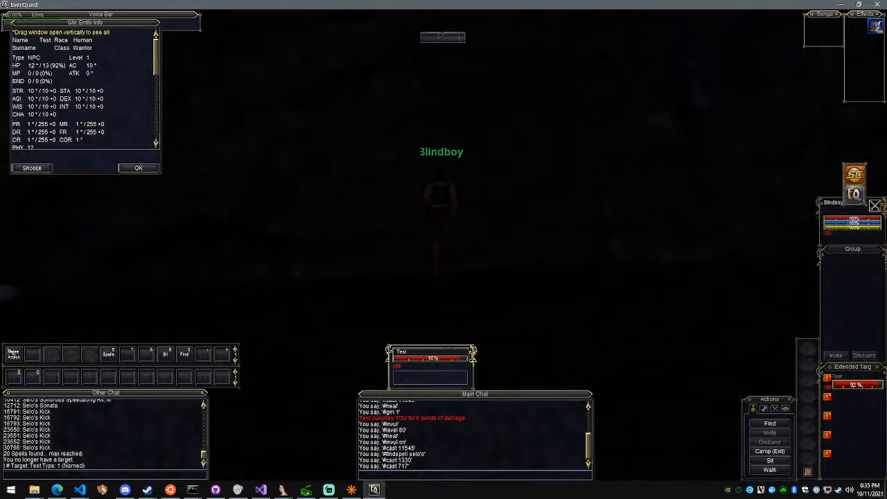
mouse_move(506, 255)
right_down()
mouse_move(484, 255)
mouse_move(506, 254)
right_up()
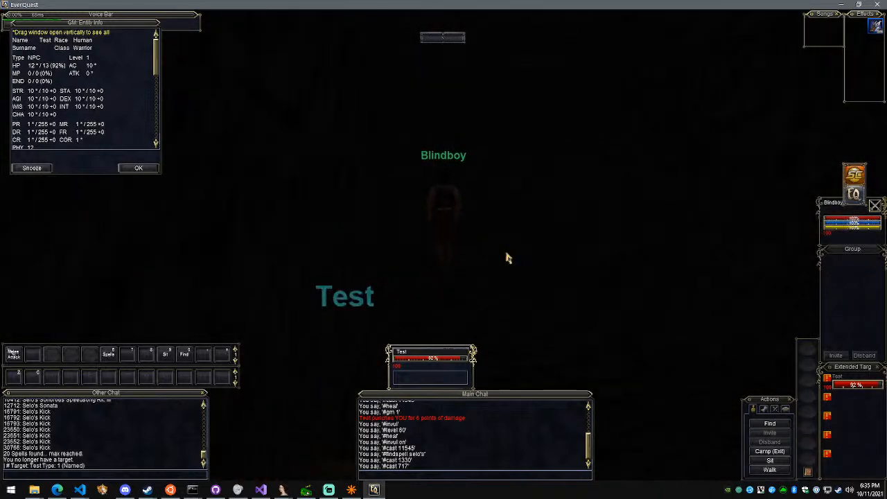
key(Up)
Teleport Blindboy with #goto 0 0 10 and turn him toward the green-lit wall
text(#)
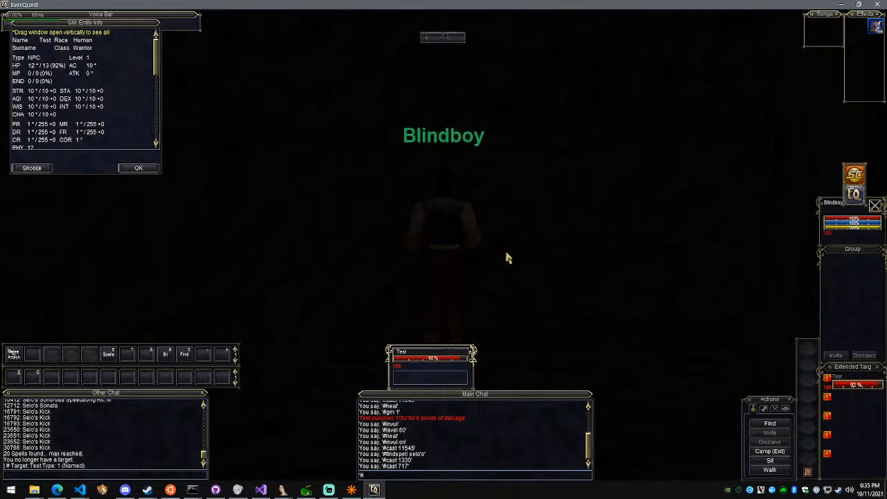
text(goto 0 0 10)
key(Return)
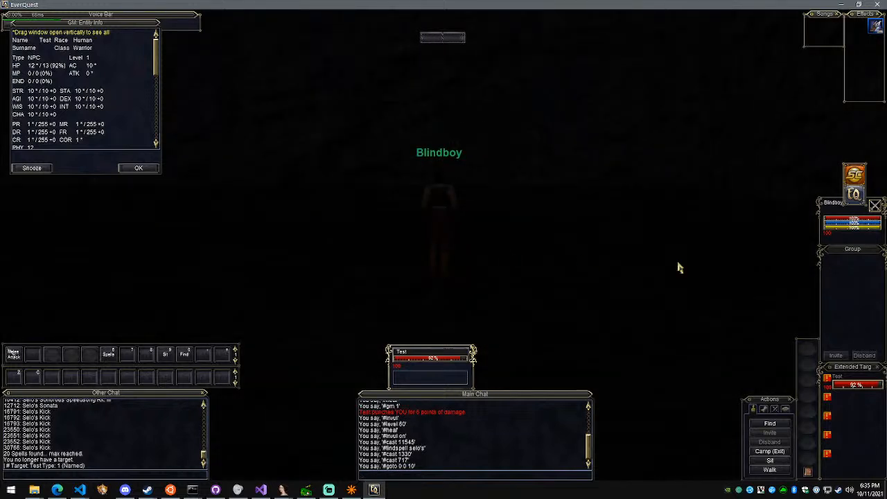
right_drag(765, 259, 631, 280)
right_drag(669, 254, 657, 255)
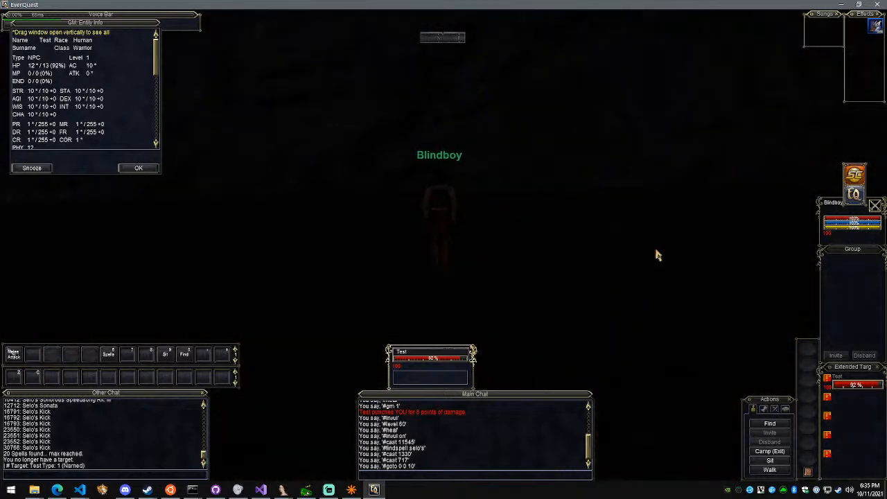
key(Right)
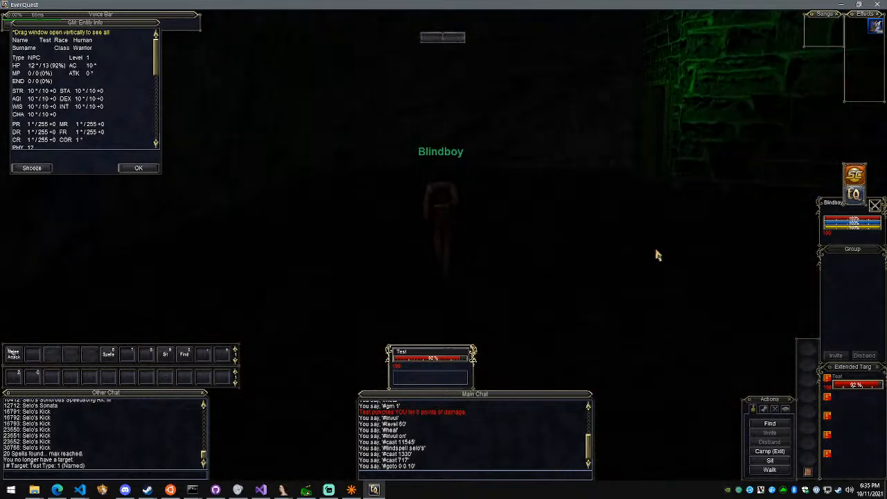
Search the GM command help for nav, geo and map with #help
text(#help)
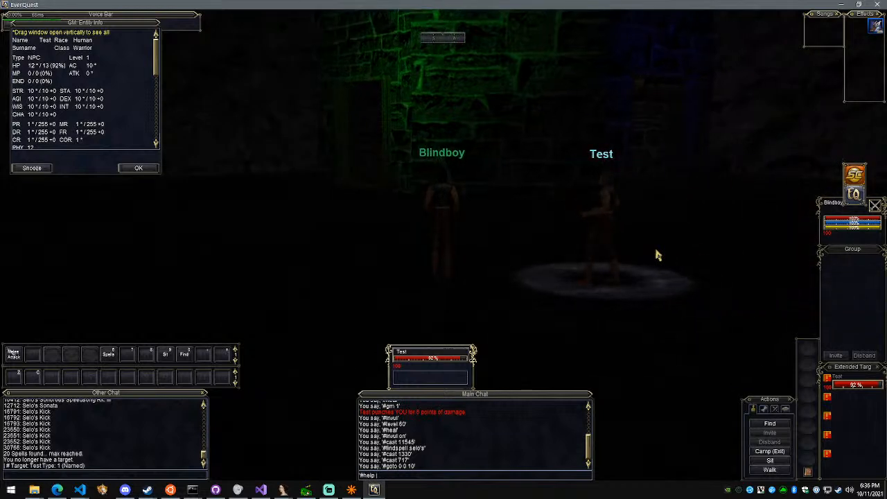
text( nav)
key(Return)
text(#help geo)
key(Return)
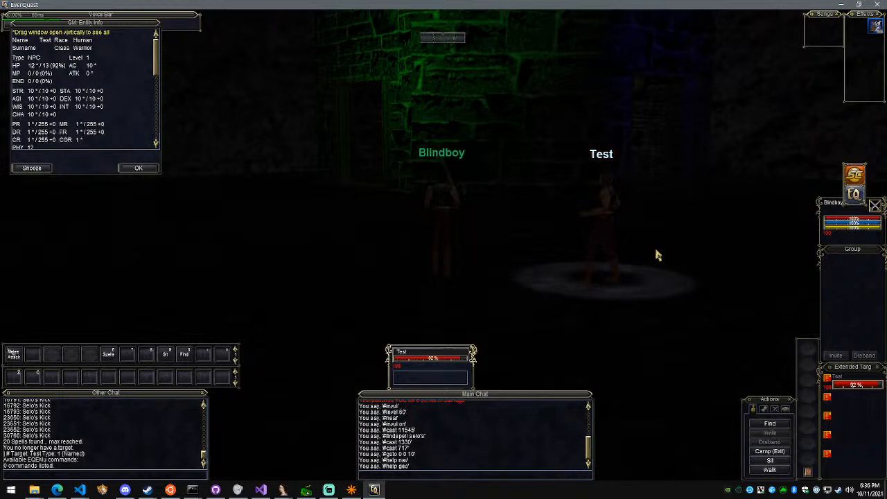
text(#help map)
key(Return)
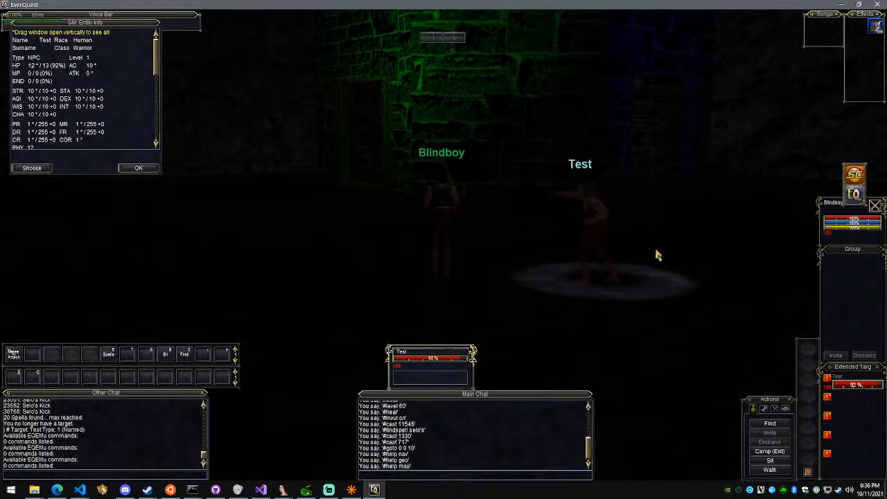
Exit the game to the desktop and start the client again from the Demoncia launcher
key(Right)
key(Left)
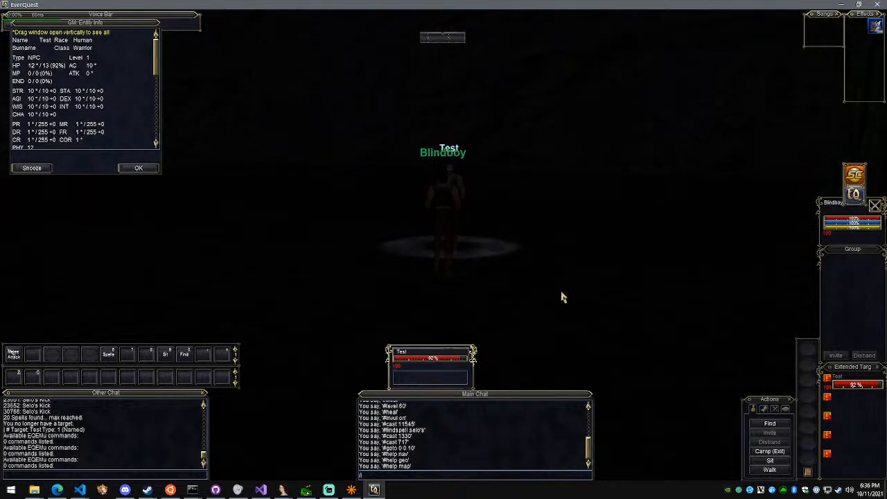
text(ktop)
key(Return)
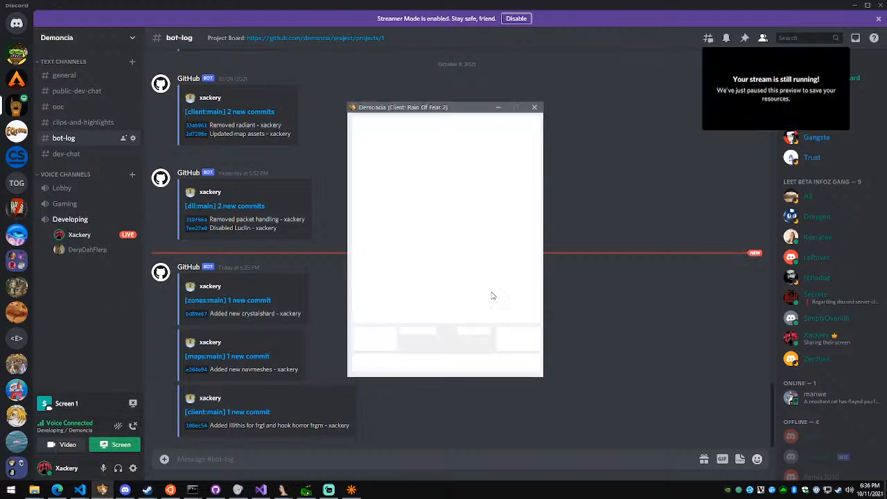
click(517, 340)
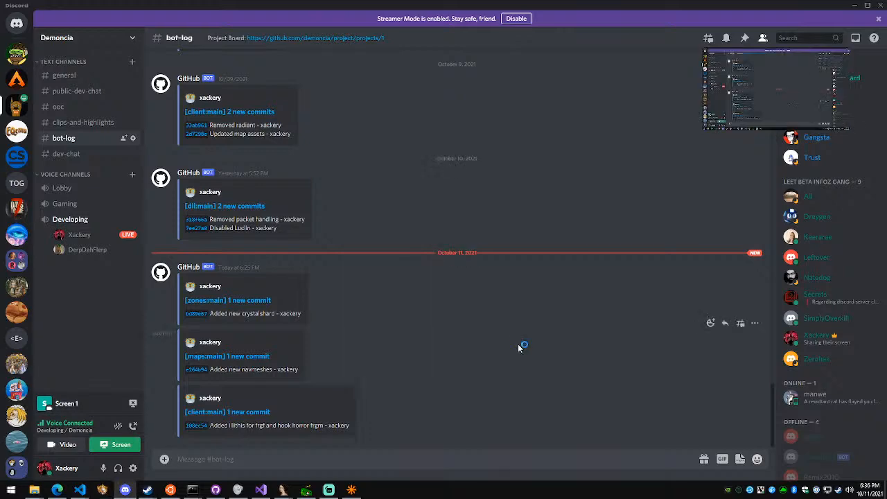
Switch to Streamlabs OBS and put the cursor in the stream chat's message field
click(328, 490)
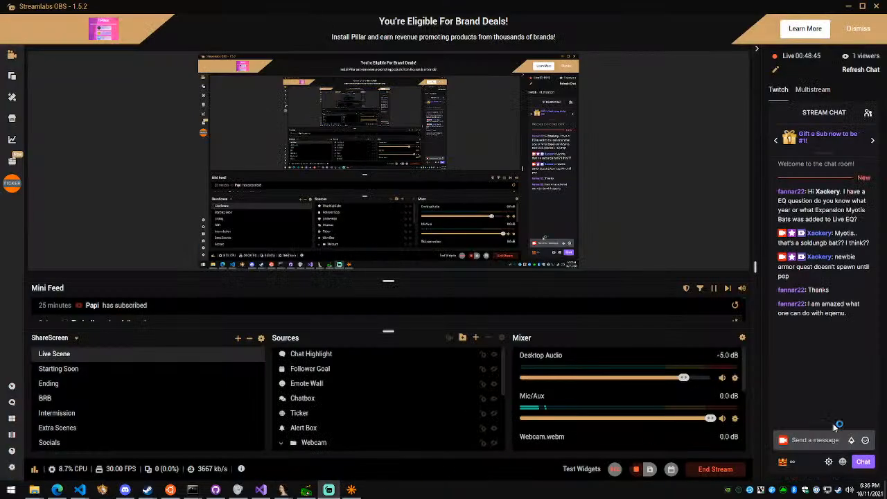
click(815, 438)
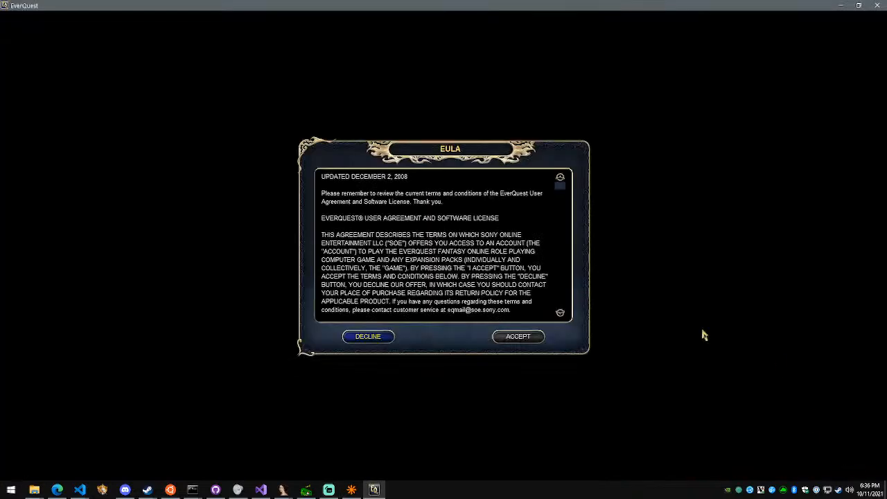
Accept the EverQuest EULA, log in to the station account, and enter the Demoncia server from the server selection
click(533, 338)
click(525, 228)
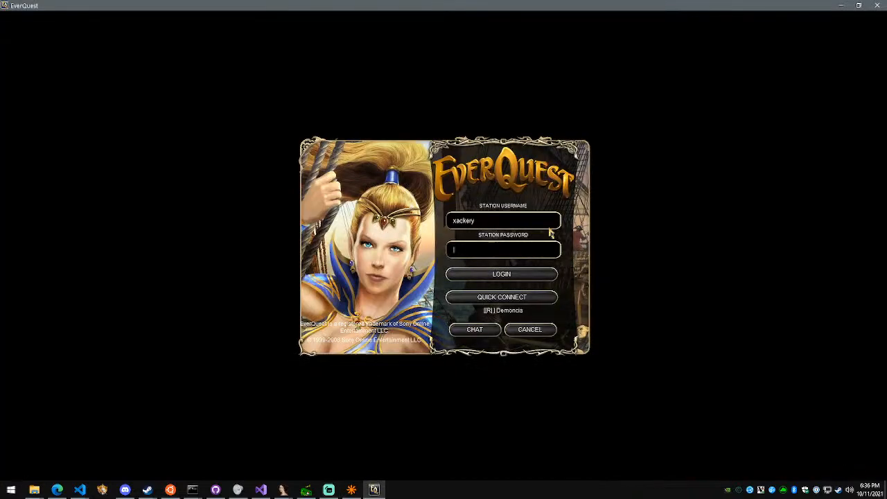
key(Return)
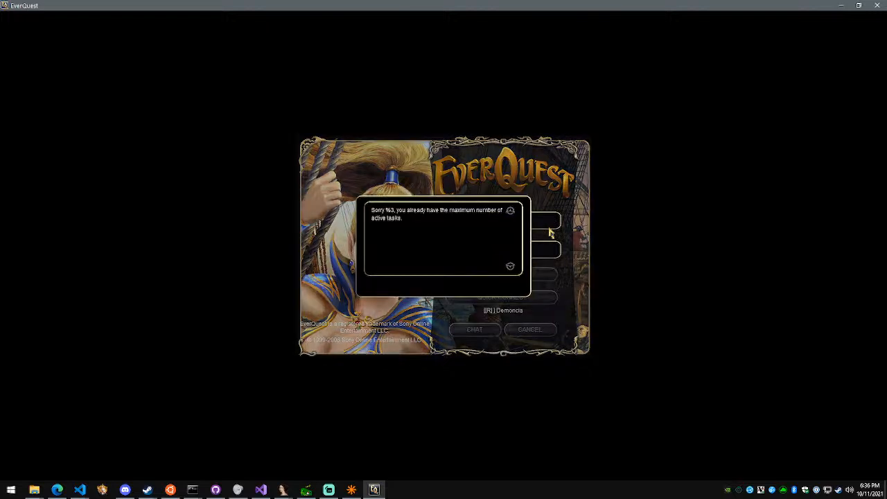
scroll(461, 262, down, 10)
scroll(453, 257, down, 8)
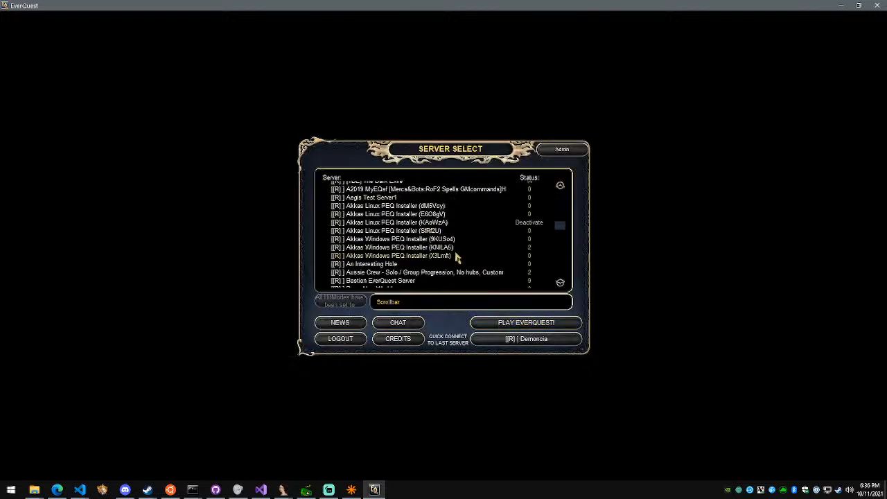
click(545, 324)
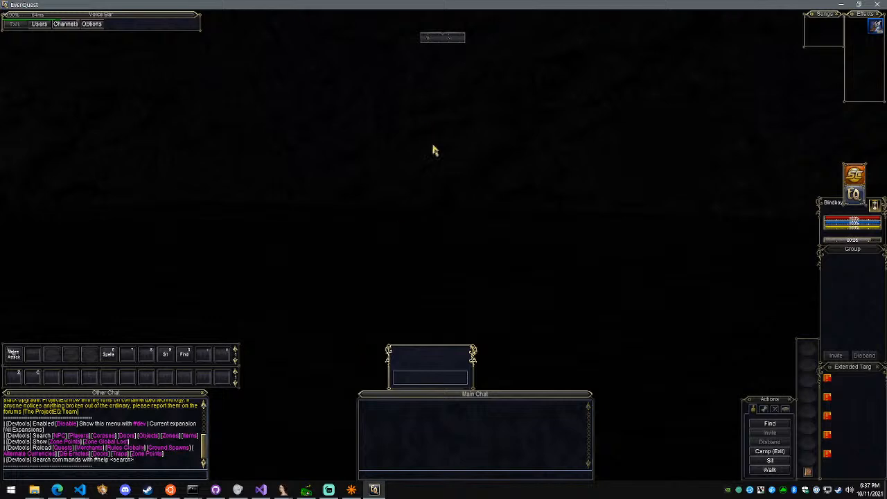
Spawn an NPC with #spawn Test, target it, and hit it with #damage 1
scroll(466, 216, down, 5)
key(Left)
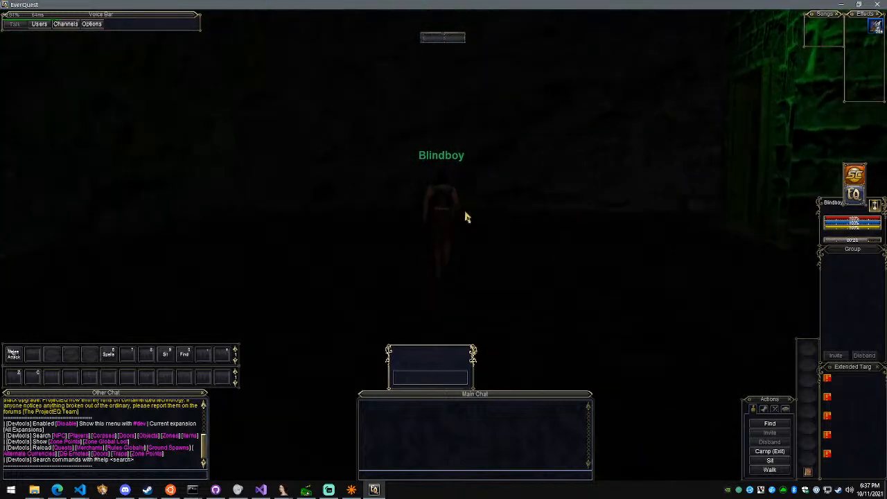
key(Left)
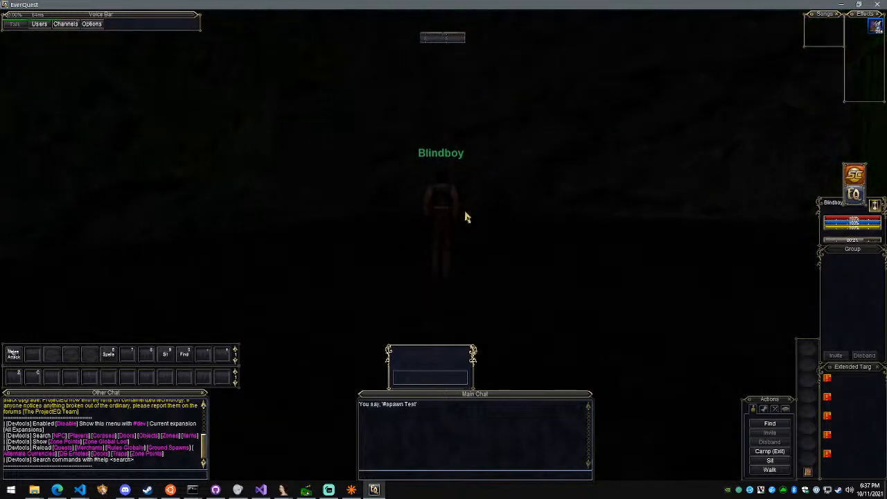
click(665, 217)
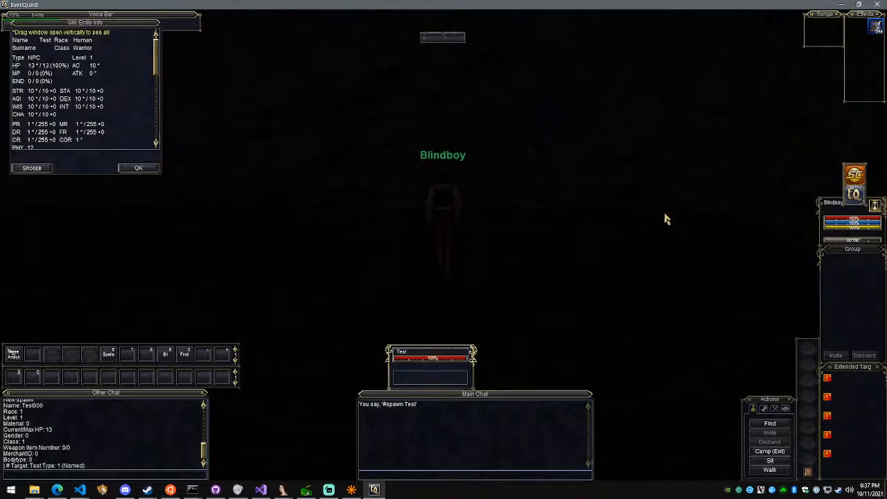
key(Return)
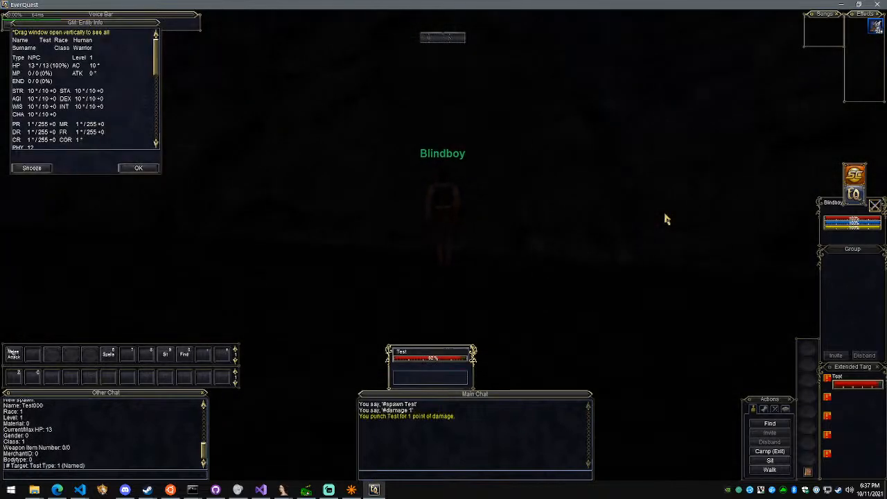
Watch the Test NPC approach Blindboy and teleport him away with #goto 0 0 10
scroll(507, 205, up, 5)
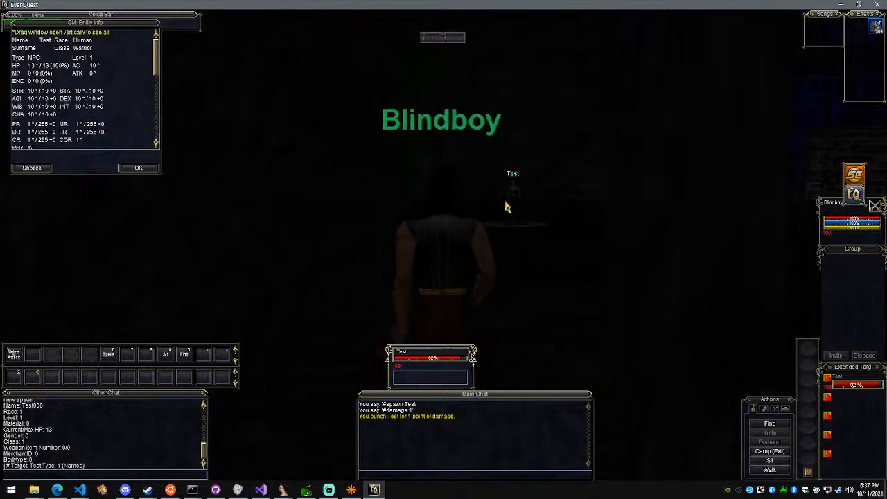
right_drag(507, 205, 526, 205)
scroll(506, 206, down, 5)
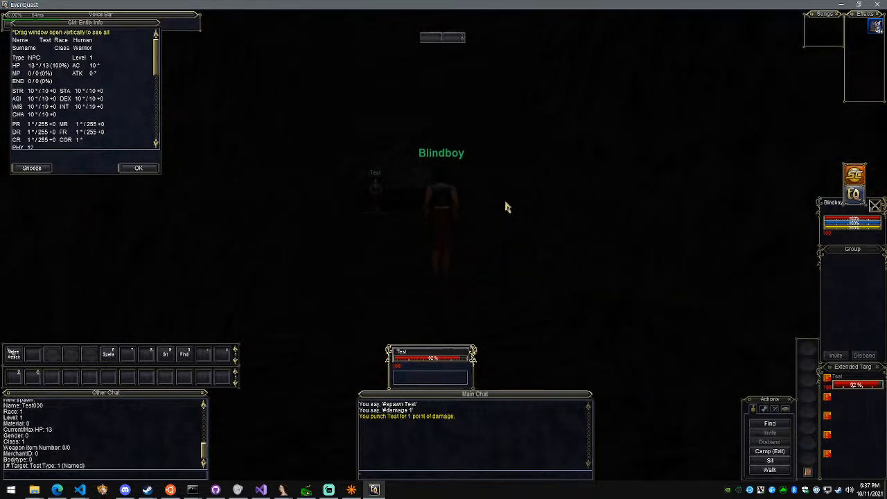
text(#goto 0 0 10)
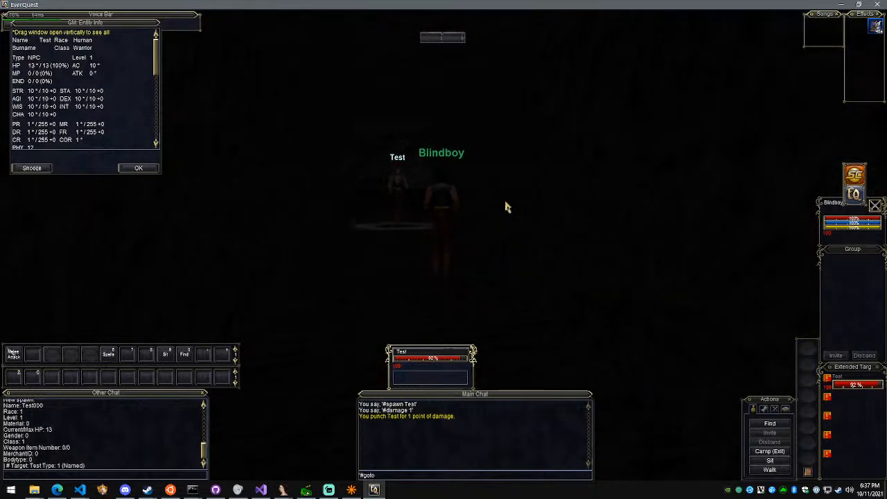
key(Return)
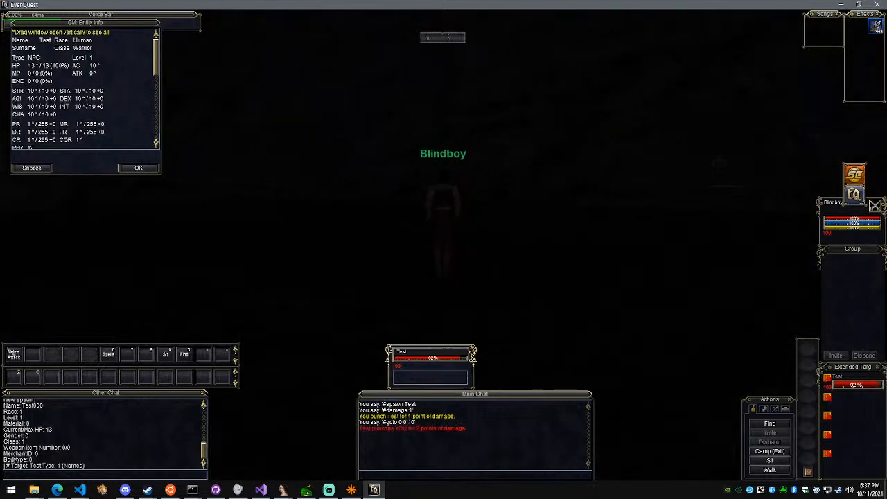
Run Blindboy past the Test NPC and along the stone wall to check whether it chases him
key(w)
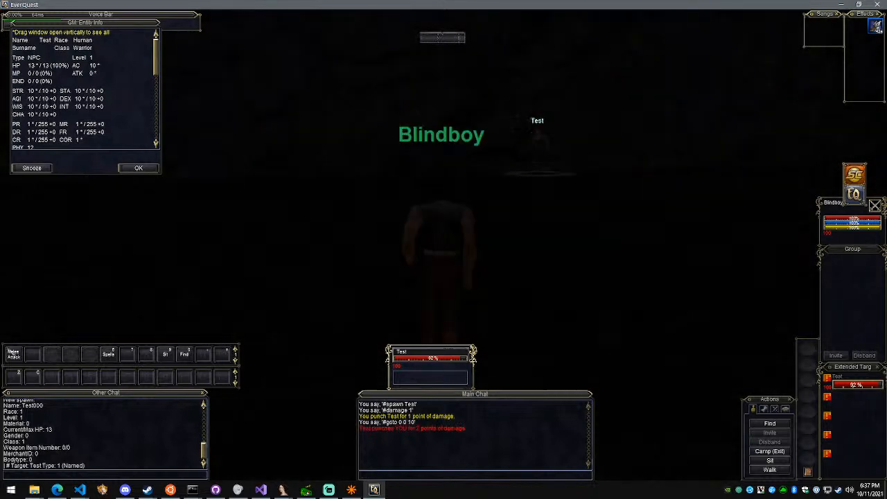
key(w)
key(w)
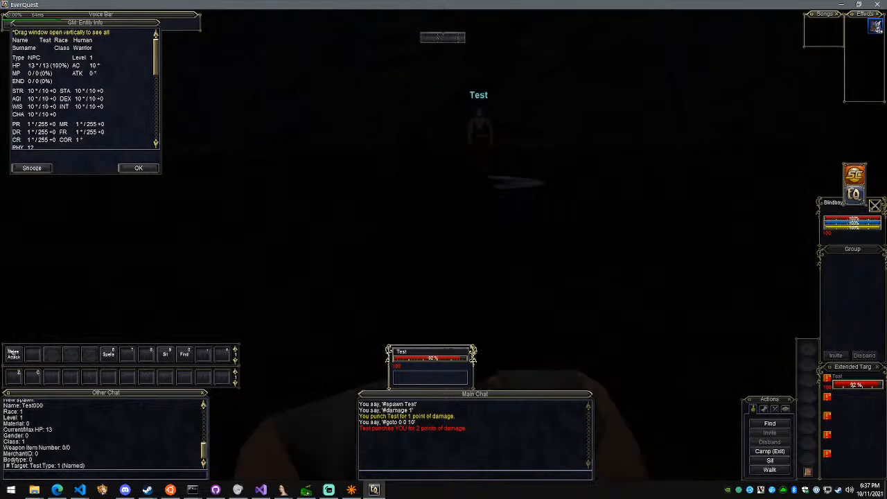
key(d)
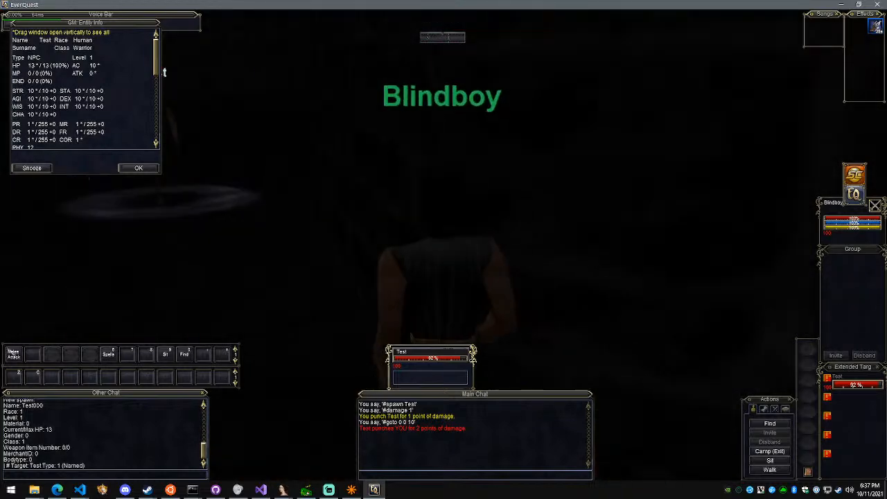
key(w)
key(d)
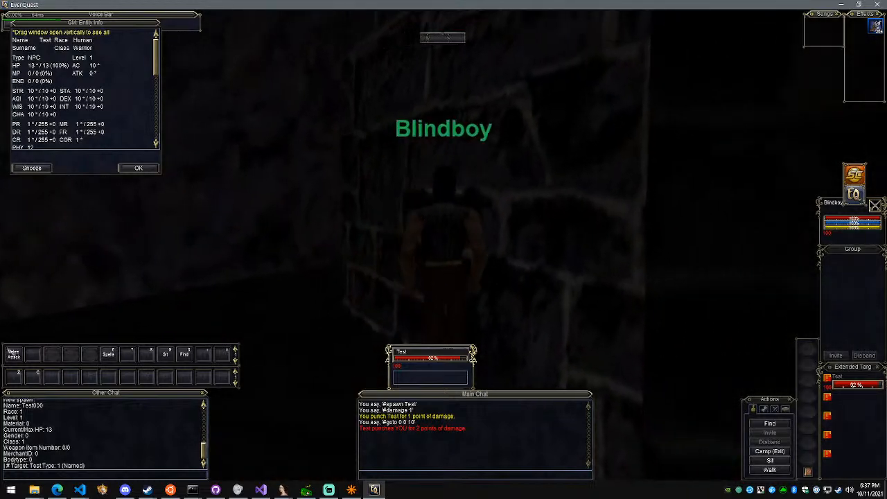
key(d)
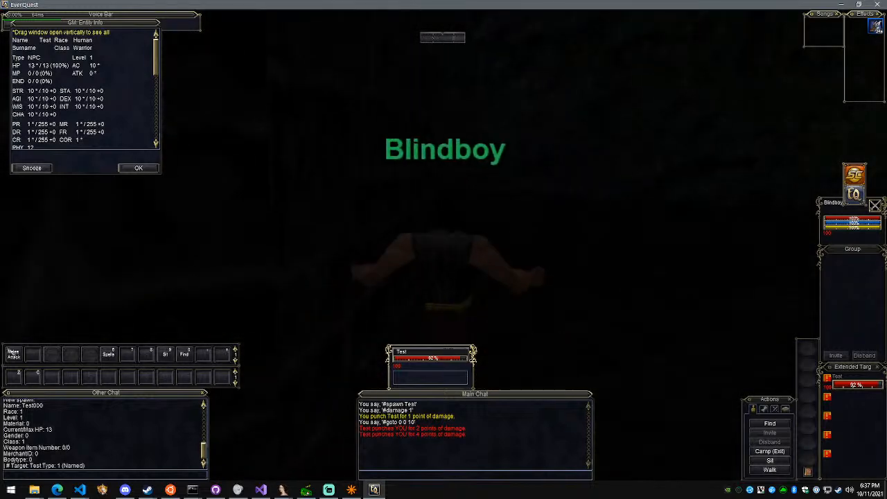
Run Blindboy around the green-lit doorway and through the dark stone rooms to test how the Test NPC follows
key(a)
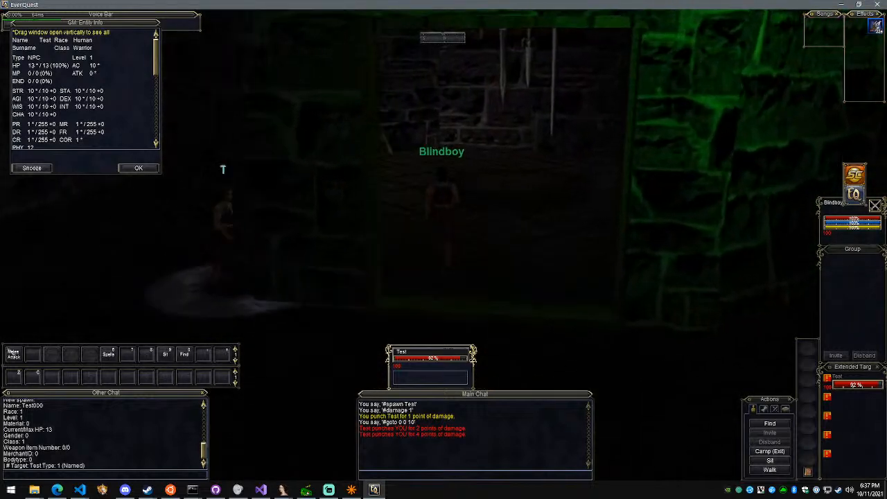
key(w)
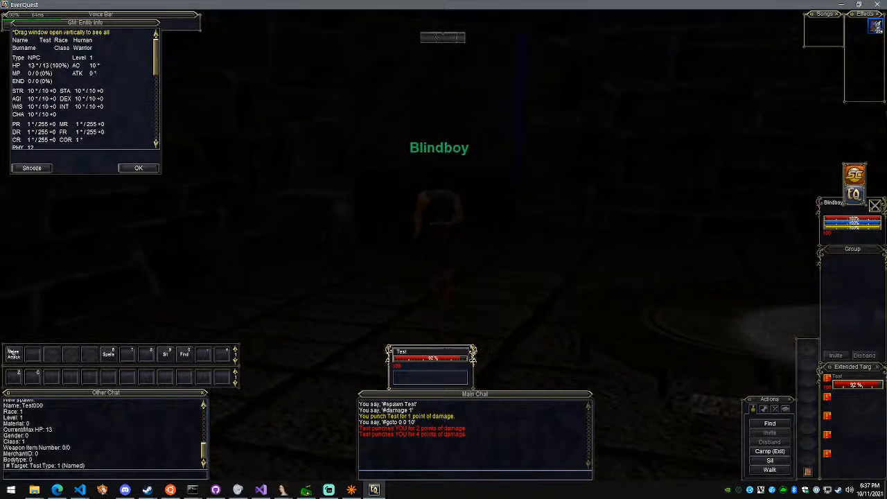
key(d)
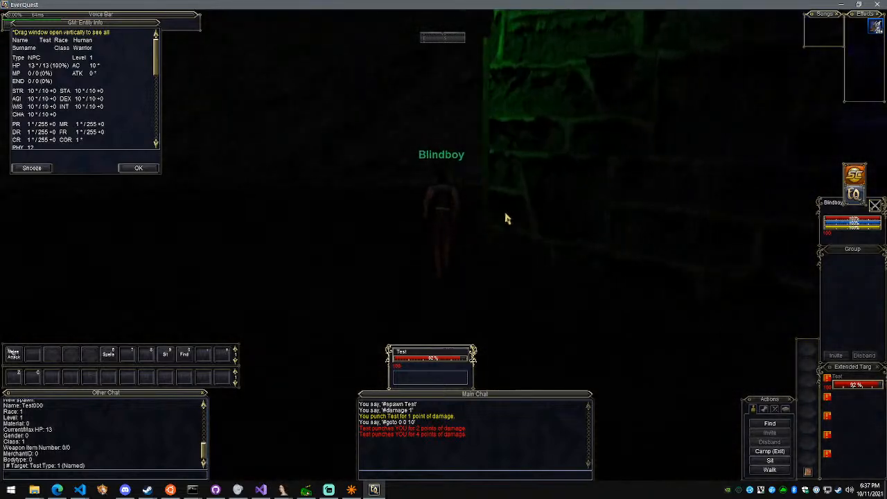
right_drag(507, 220, 540, 216)
key(a)
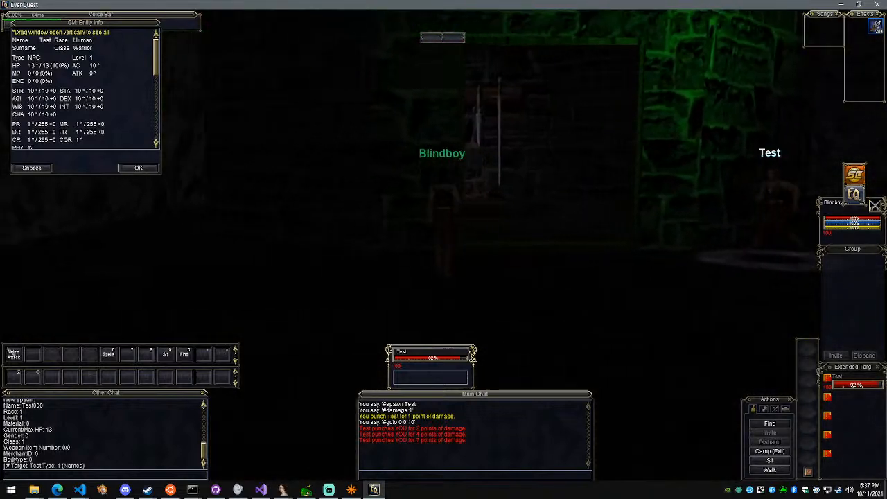
key(w)
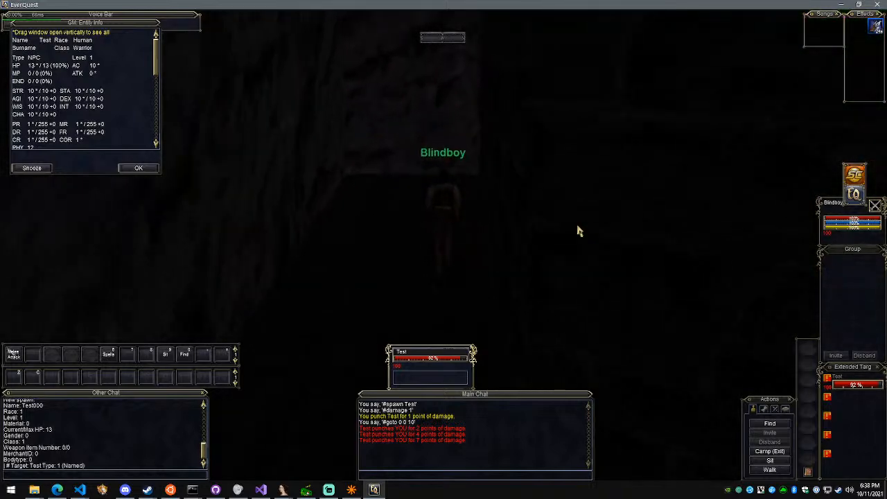
Teleport Blindboy with #goto 0 0 10 again and watch how the Test NPC approaches him
key(Return)
key(Up)
key(Return)
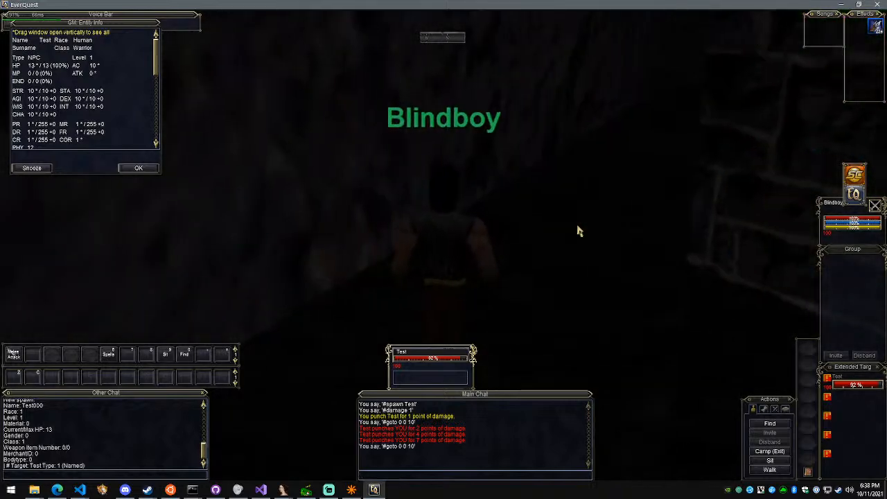
key(s)
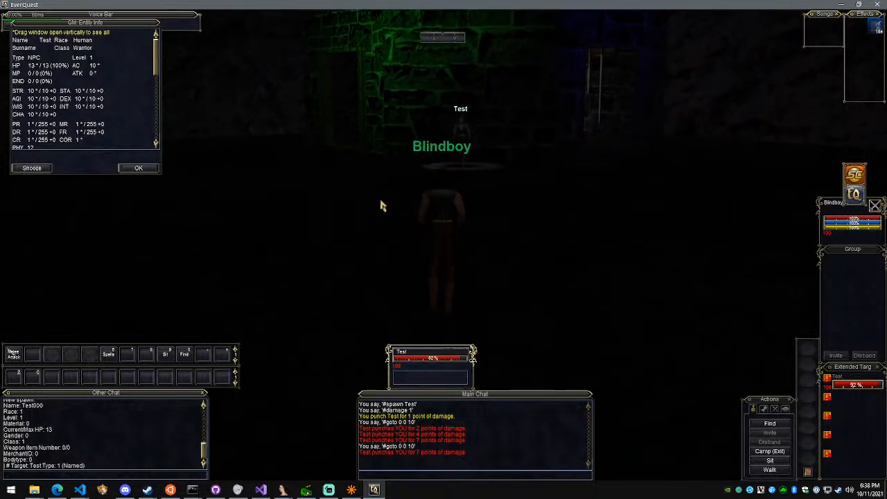
right_drag(562, 207, 479, 195)
Kill the targeted Test NPC with the #kill command
key(Return)
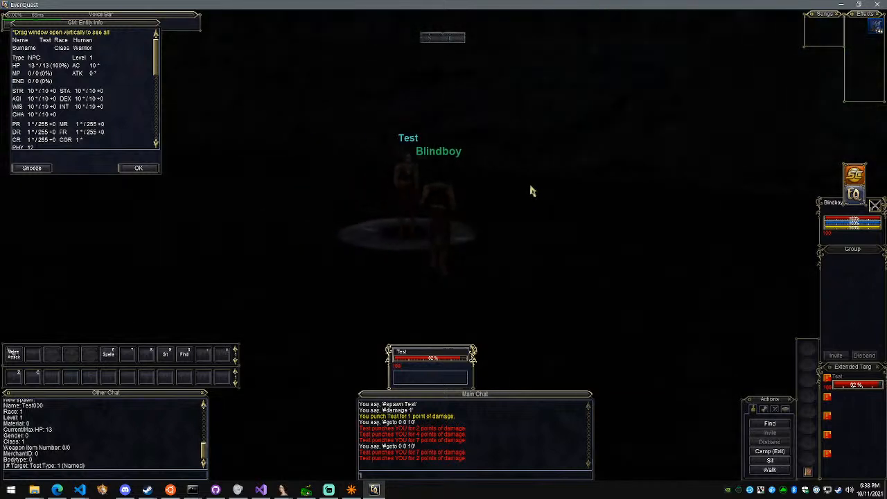
text(#kill)
key(Return)
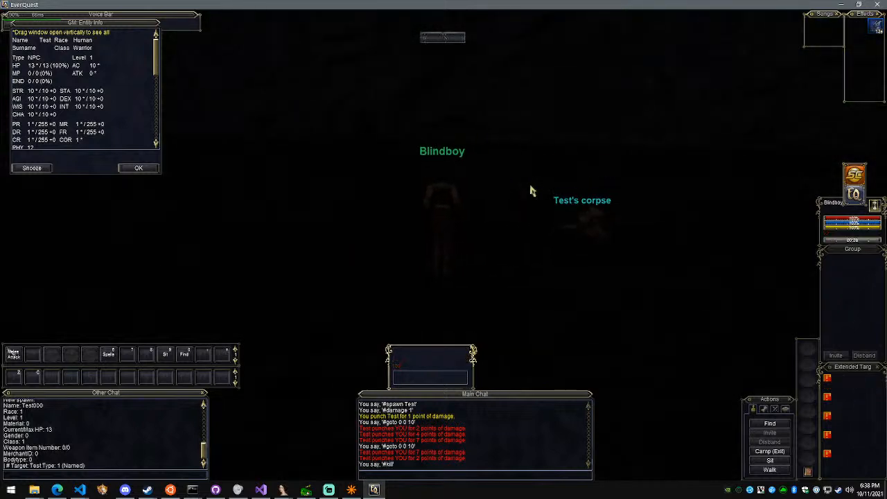
Check the stream chat in Streamlabs OBS and return to EverQuest
key(alt+Tab)
key(alt+Tab)
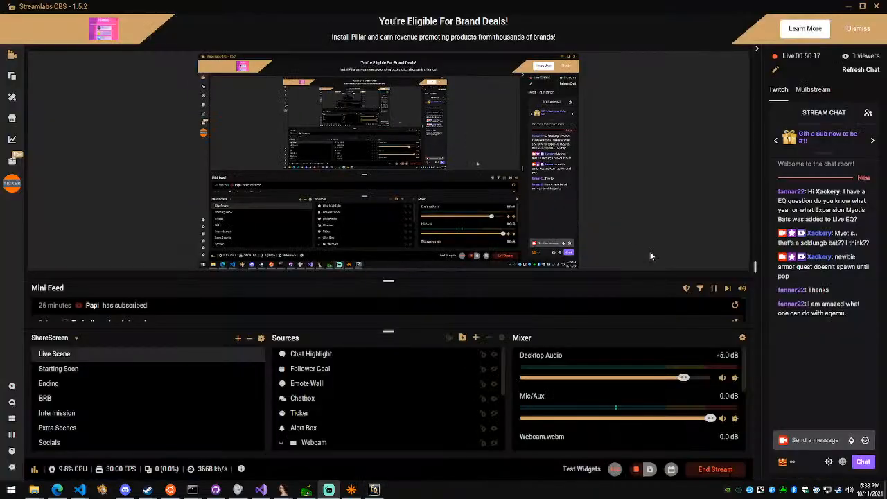
key(alt+Tab)
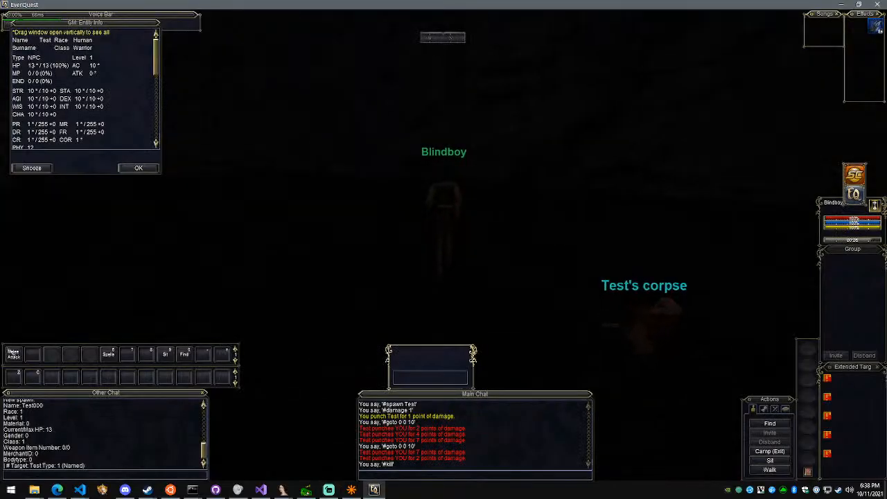
Close the GM: Entity Info window and look around the dark area surrounding Blindboy
click(138, 168)
key(Left)
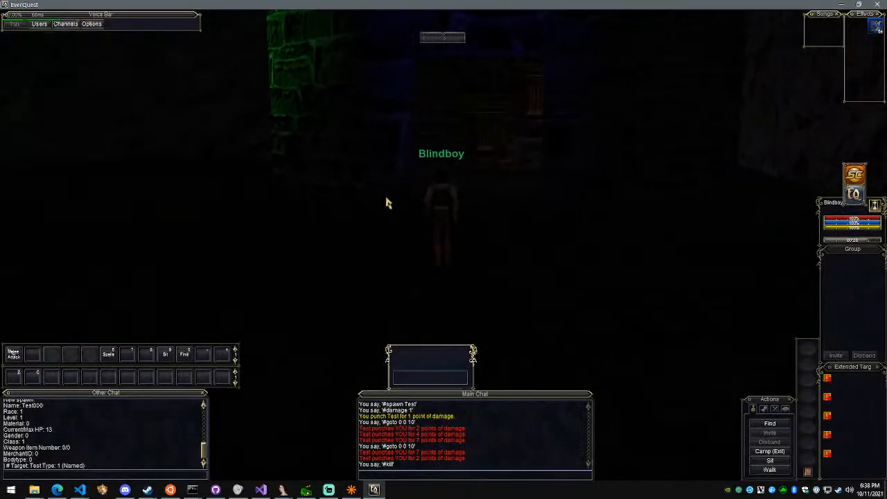
right_drag(542, 112, 480, 113)
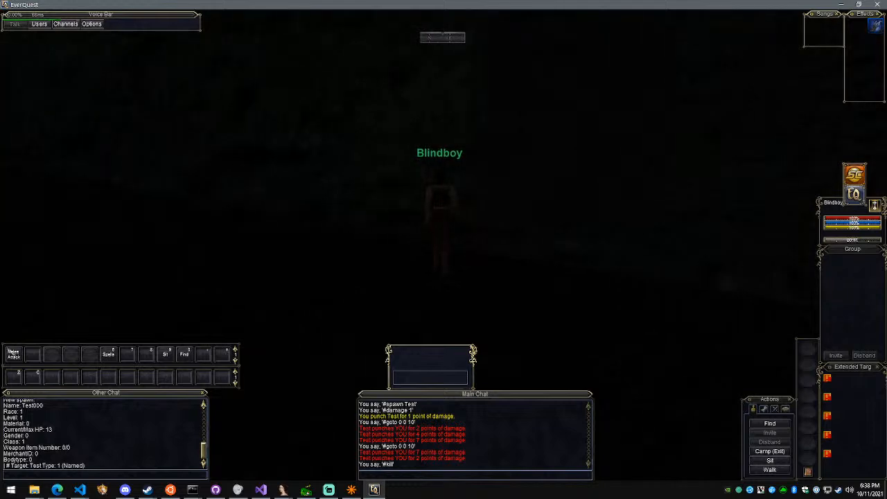
right_drag(506, 126, 485, 127)
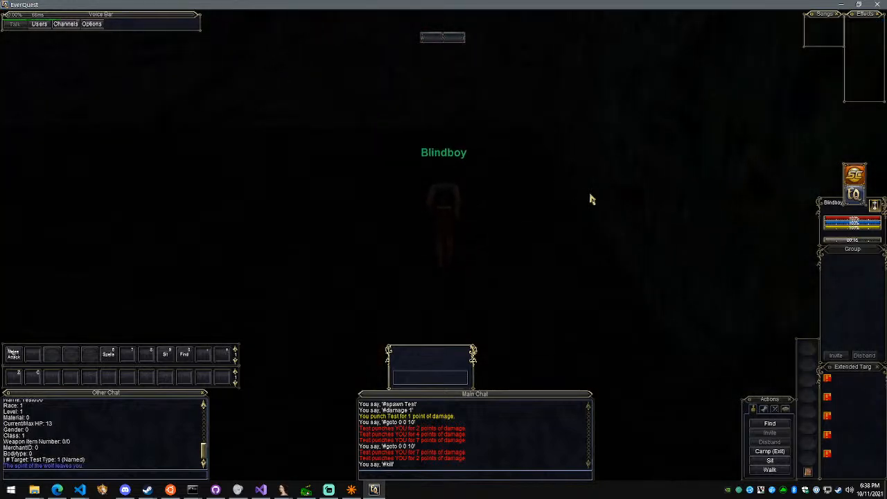
right_drag(508, 178, 534, 174)
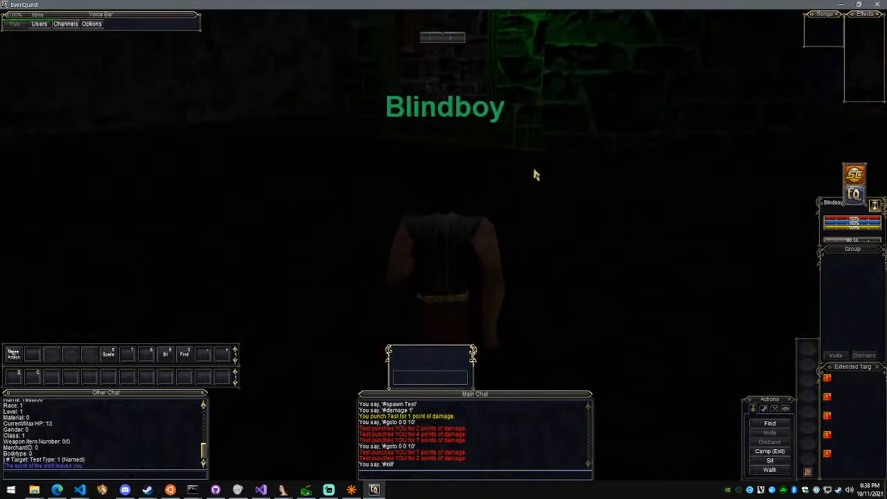
Walk Blindboy through the green-lit doorway and explore the stone rooms beyond it
key(w)
key(w)
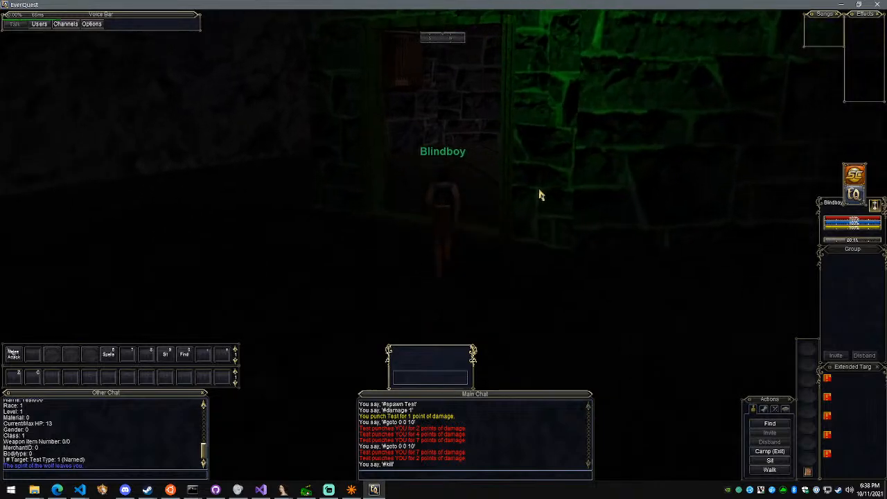
key(d)
key(d)
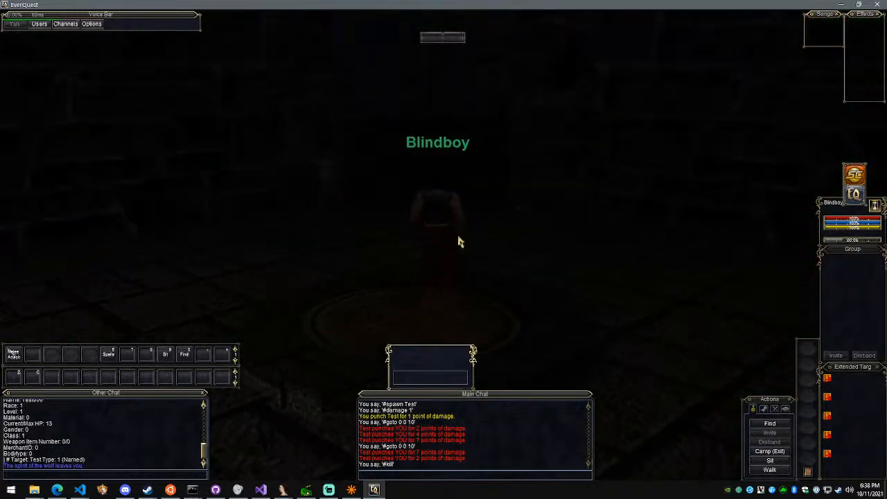
right_drag(459, 242, 334, 218)
key(w)
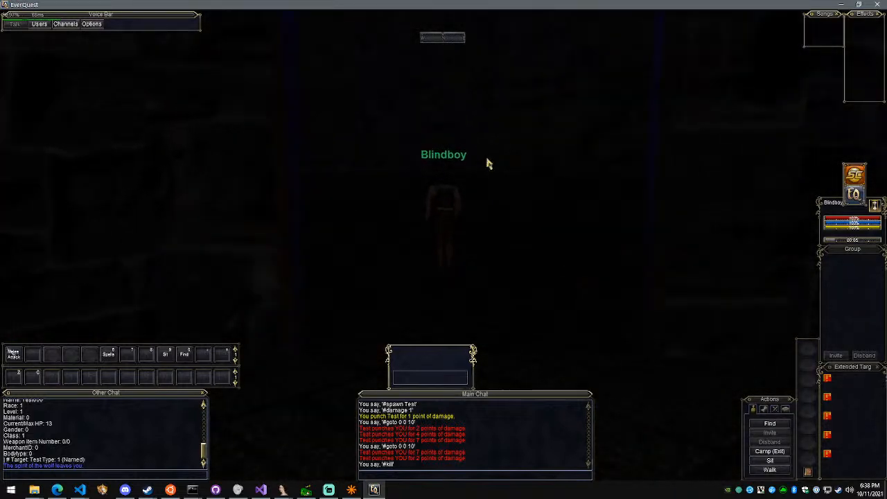
key(d)
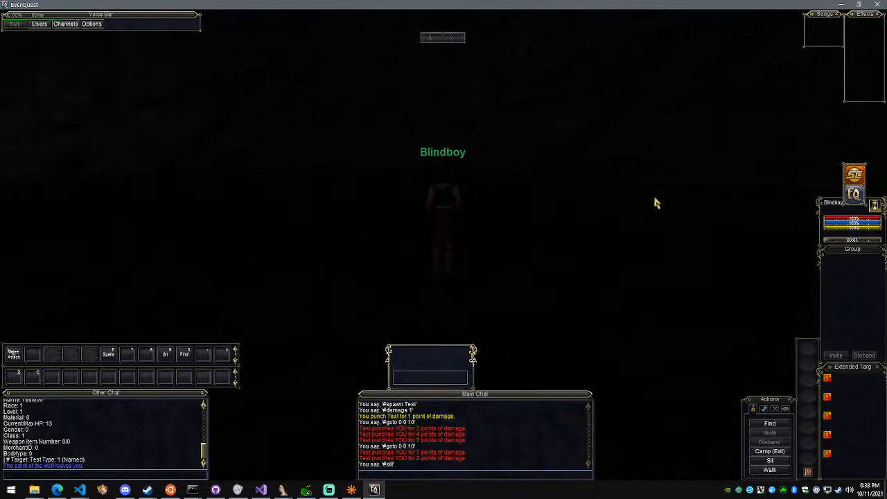
Exit the game with /camp desktop and switch to Streamlabs OBS
text(/camp desktop)
key(Return)
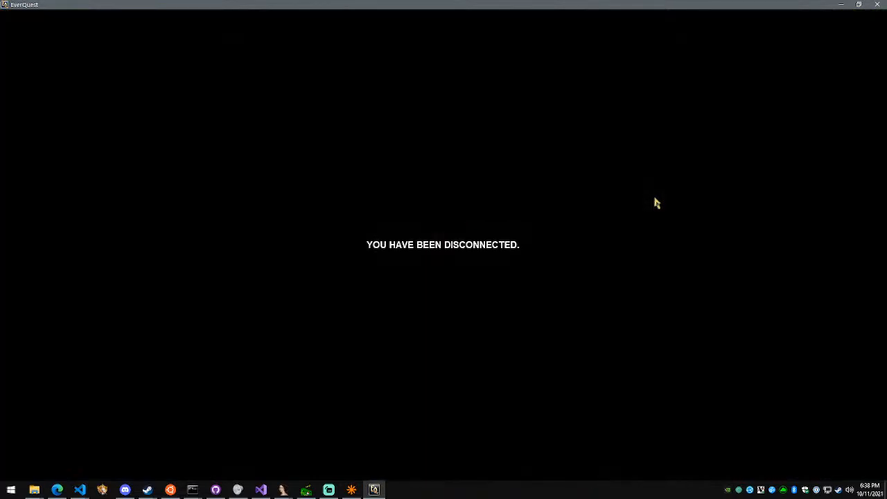
click(329, 489)
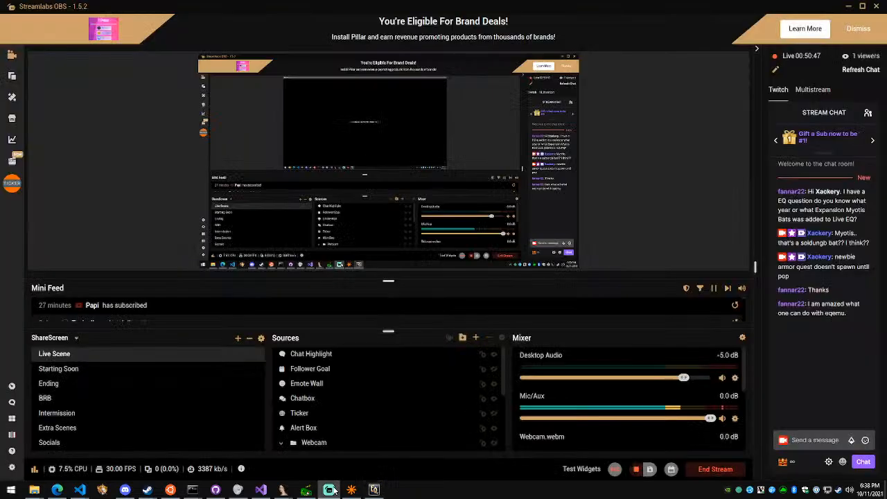